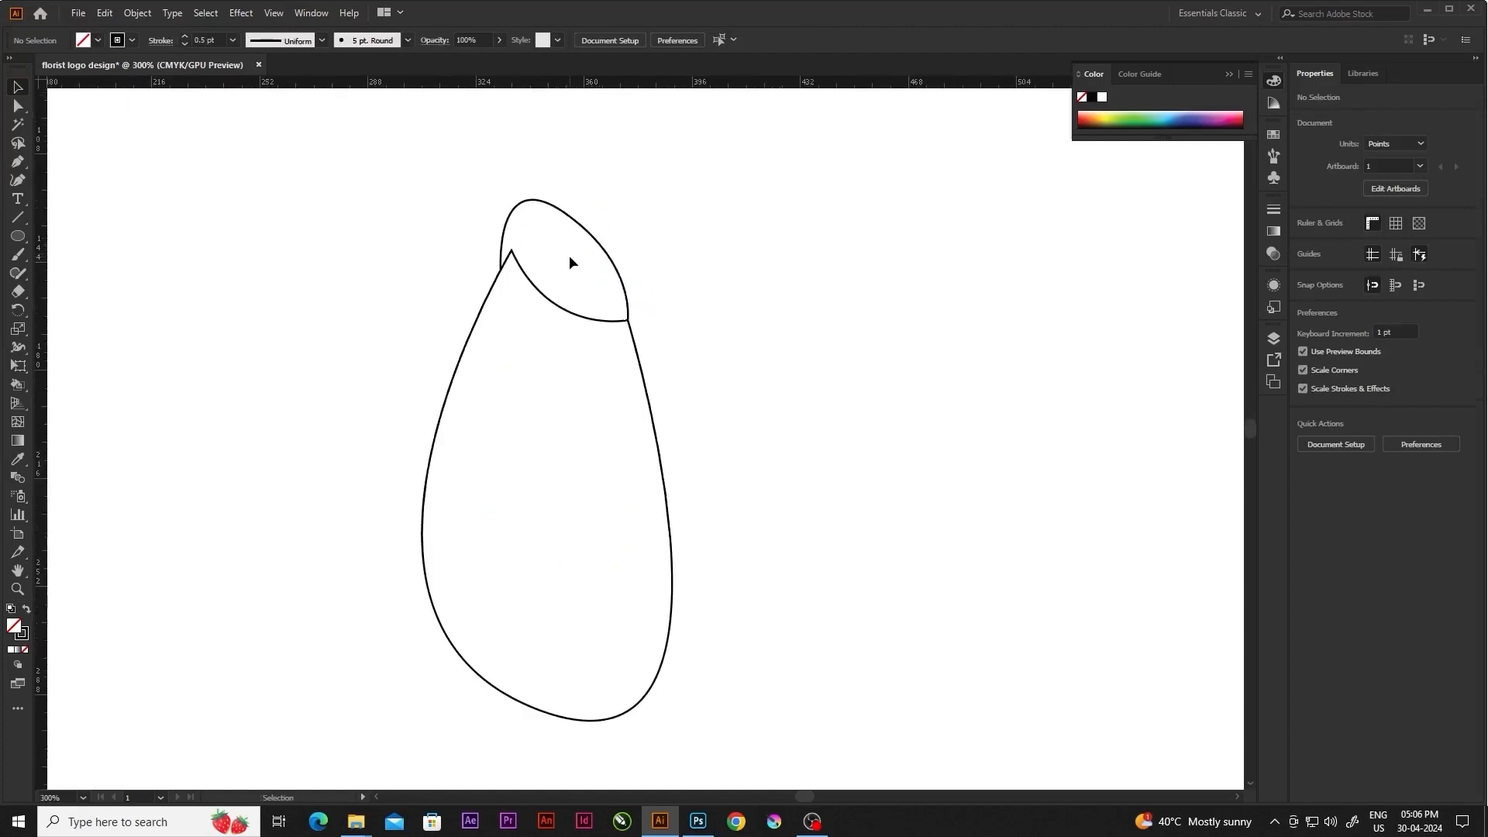
Draw a narrow closed loop, about 15 by 25 pt, at the bud's tip with the Pen tool
key("p")
left_click(552, 205)
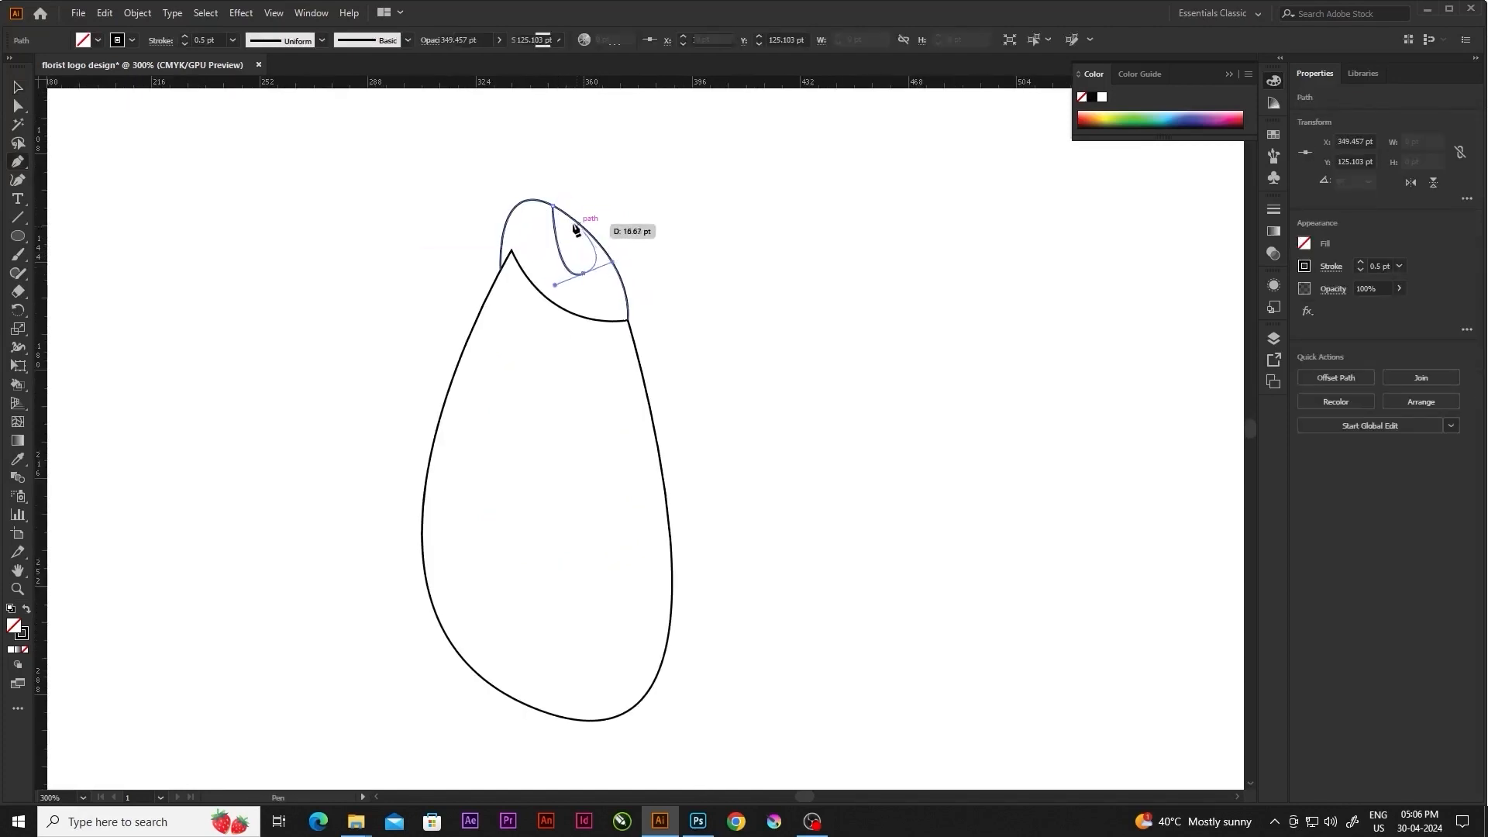
left_click_drag(582, 273, 612, 262)
left_click_drag(521, 226, 521, 227)
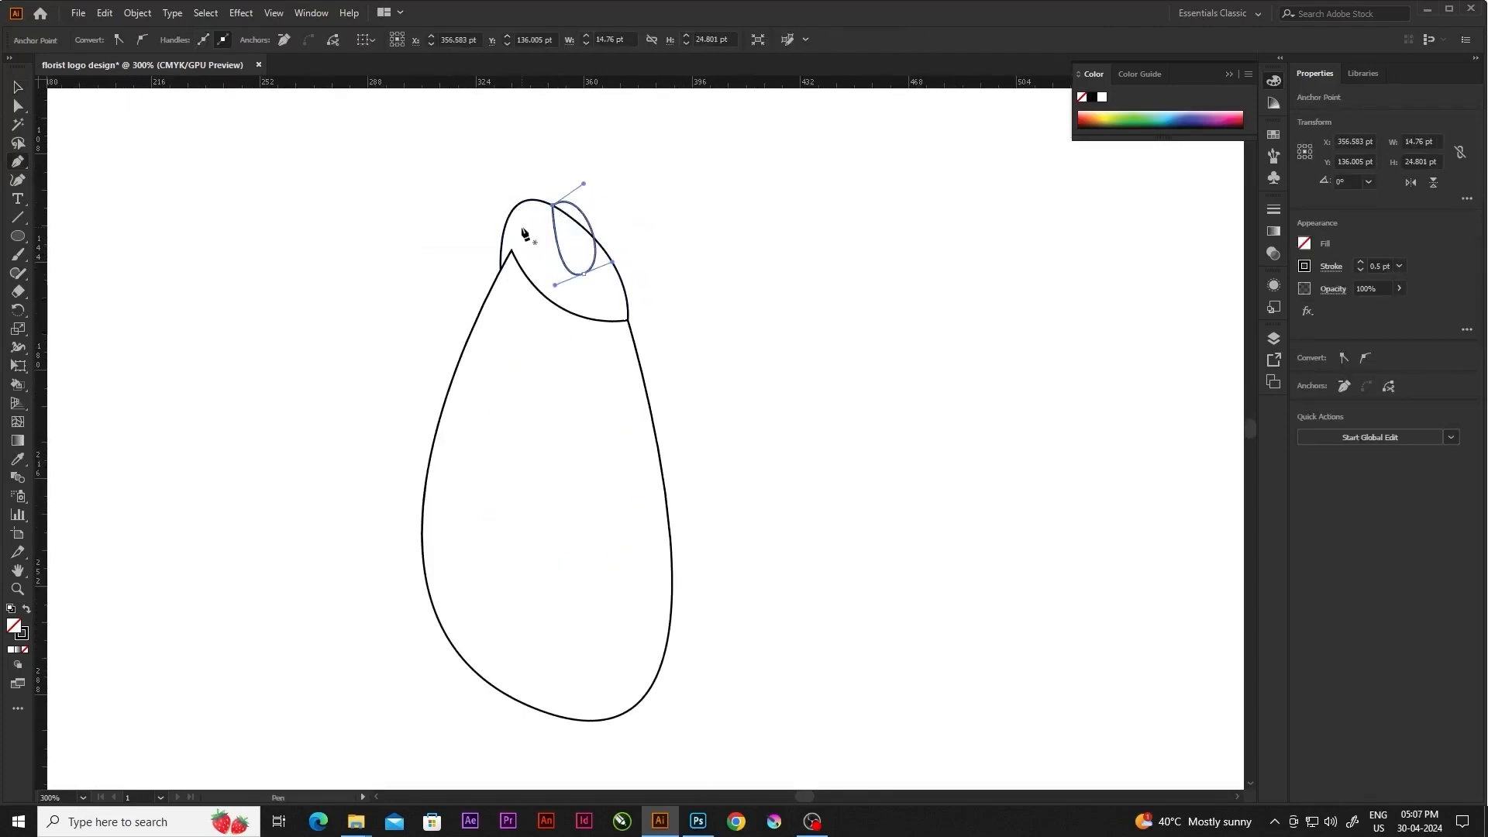
key("v")
left_click(657, 245)
Draw a tall petal behind the bud's right side, then lower its bottom end along the bud and round out its upper curve
scroll(656, 248, "down", 3)
scroll(653, 257, "up", 2)
key("p")
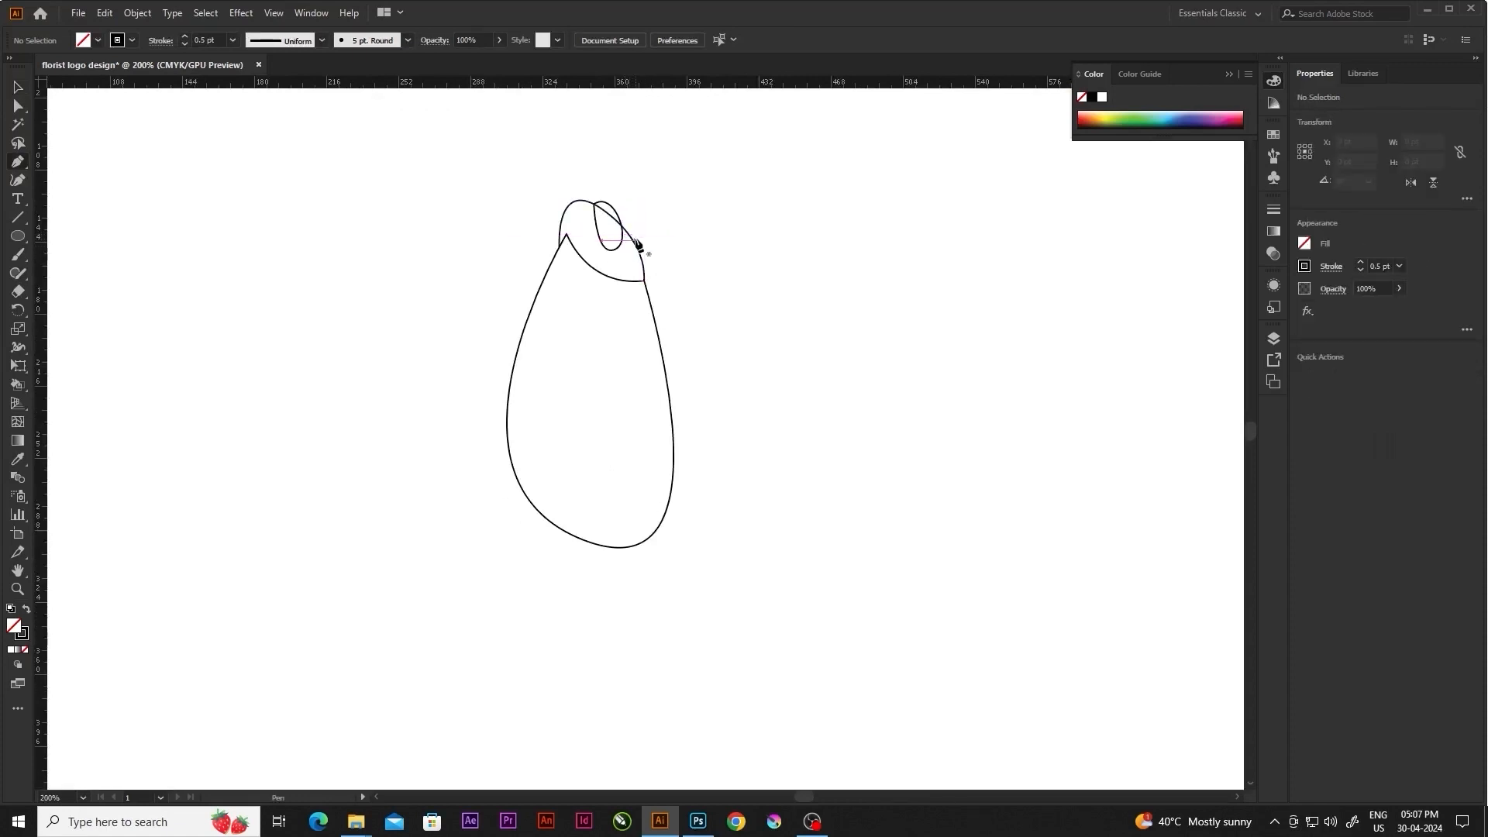
left_click_drag(632, 671, 618, 671)
key("v")
key("a")
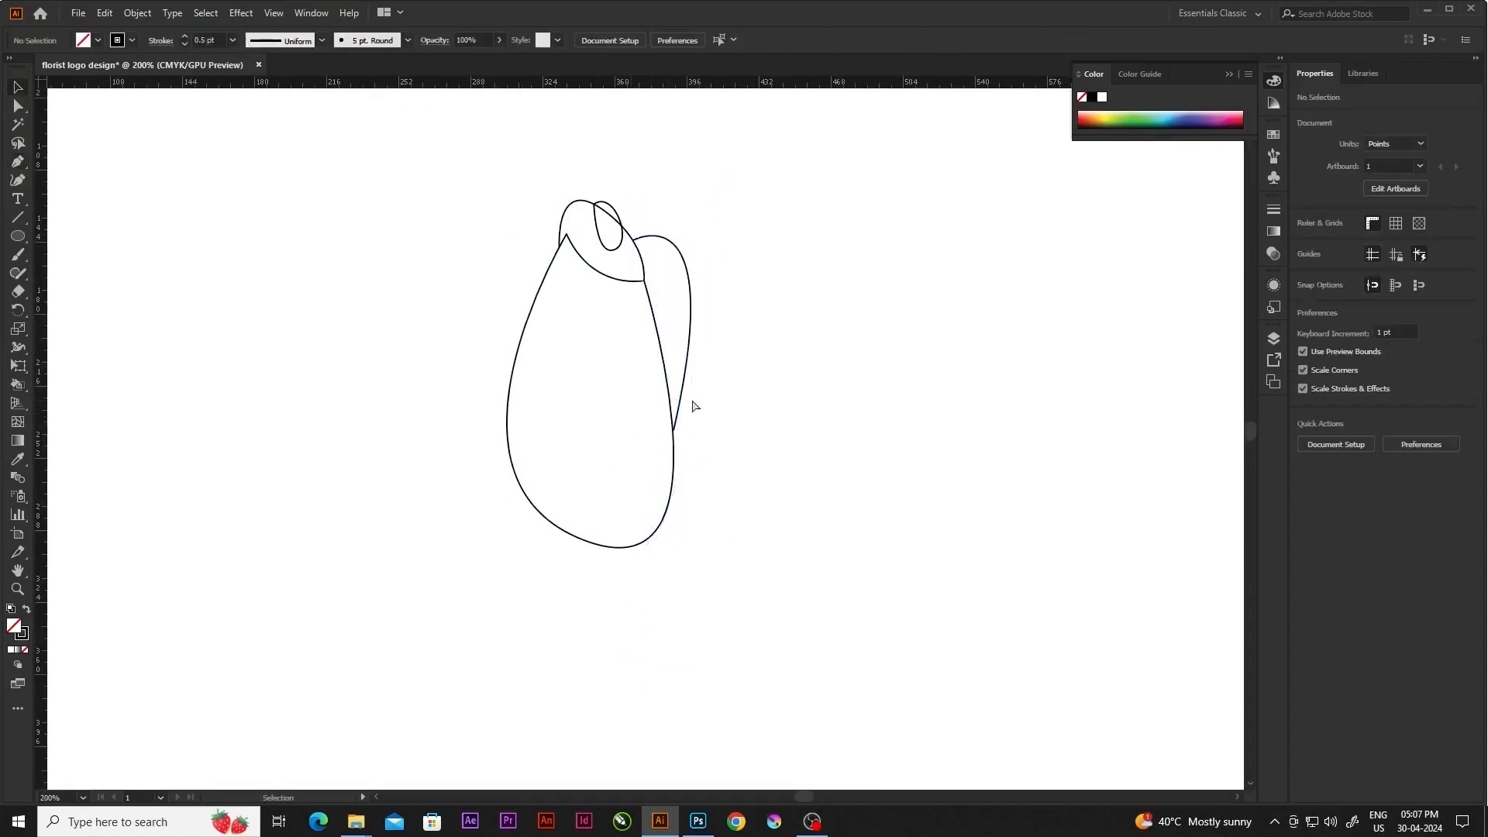
left_click_drag(674, 429, 668, 506)
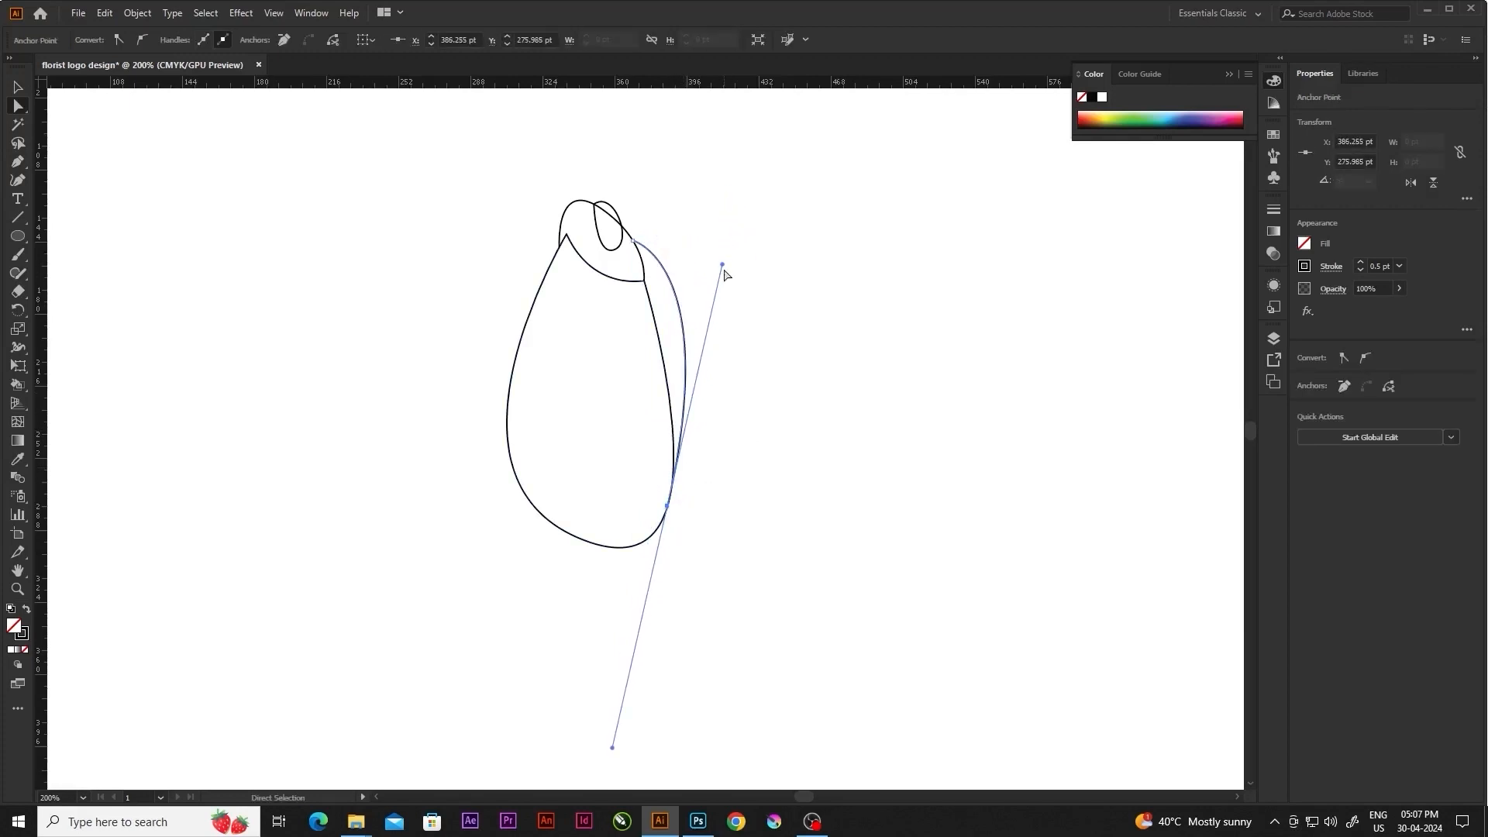
left_click_drag(722, 264, 810, 146)
key("ctrl+shift+a")
key("ctrl+minus")
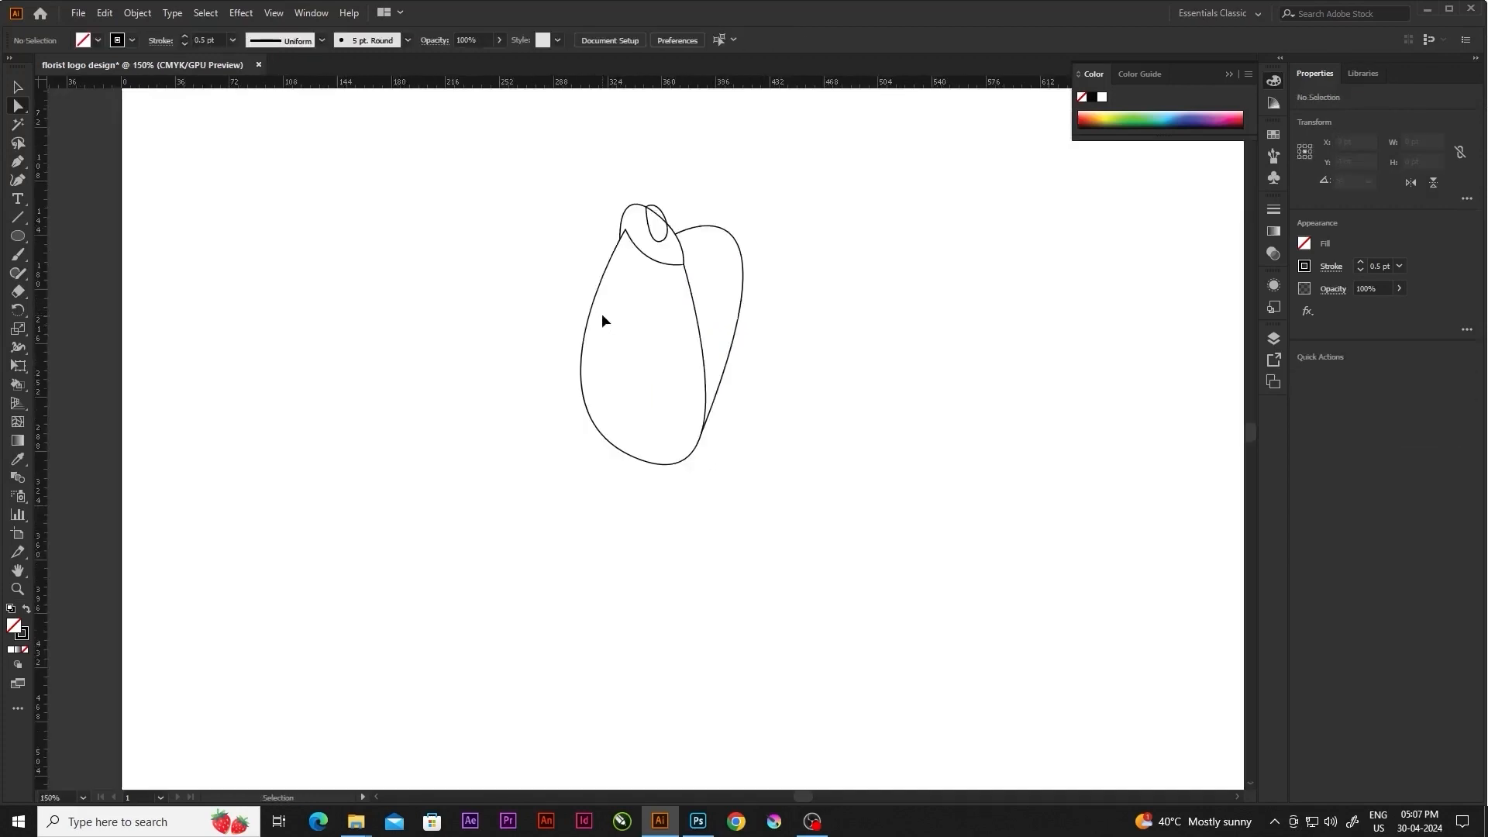
Draw a rounded petal behind the bud's left side, from near its tip to its base, and bulge its upper curve
left_click_drag(562, 310, 562, 311)
left_click_drag(539, 346, 781, 544)
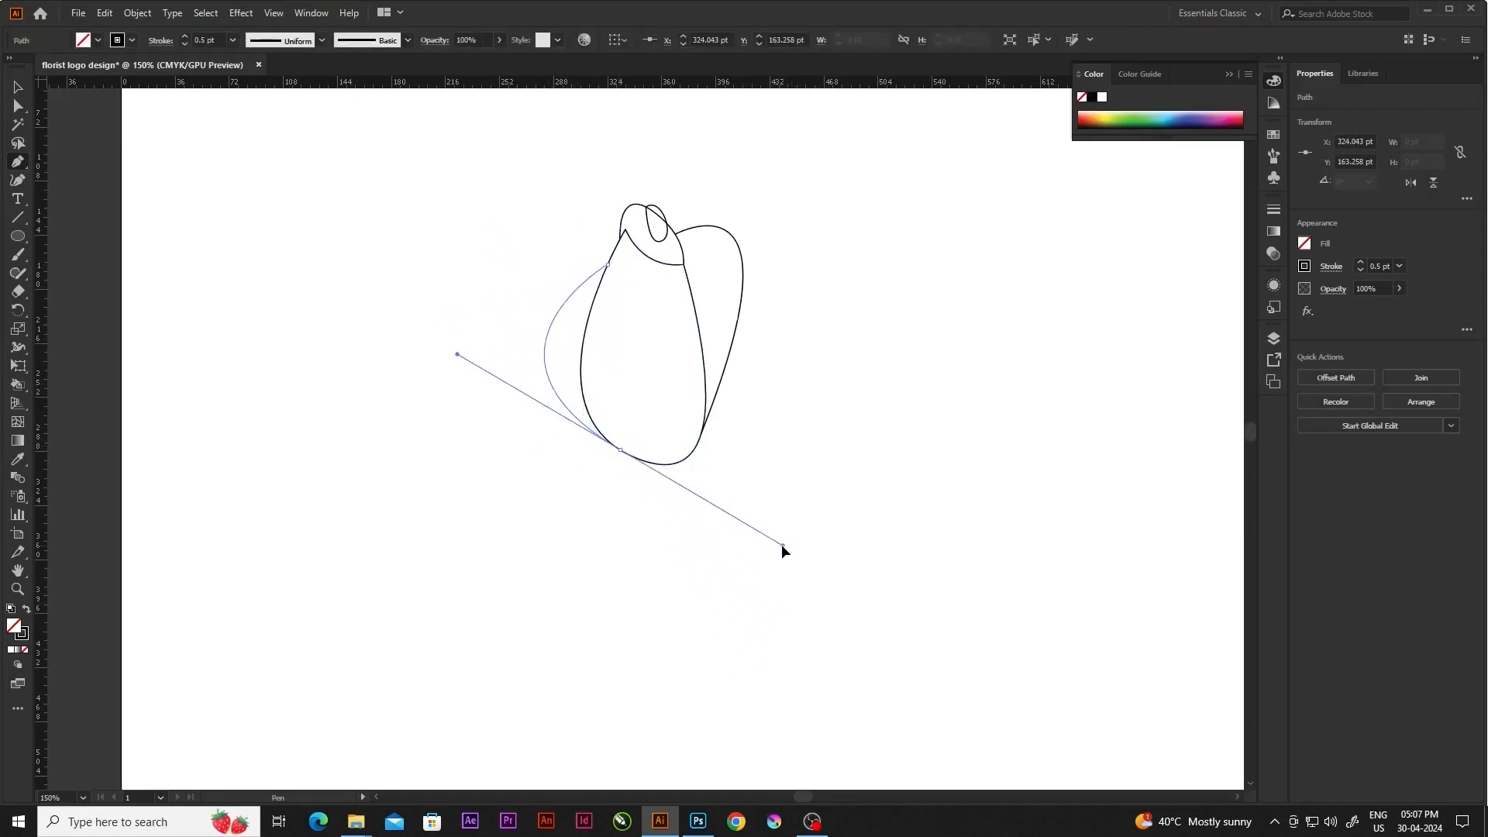
left_click(664, 373, "ctrl")
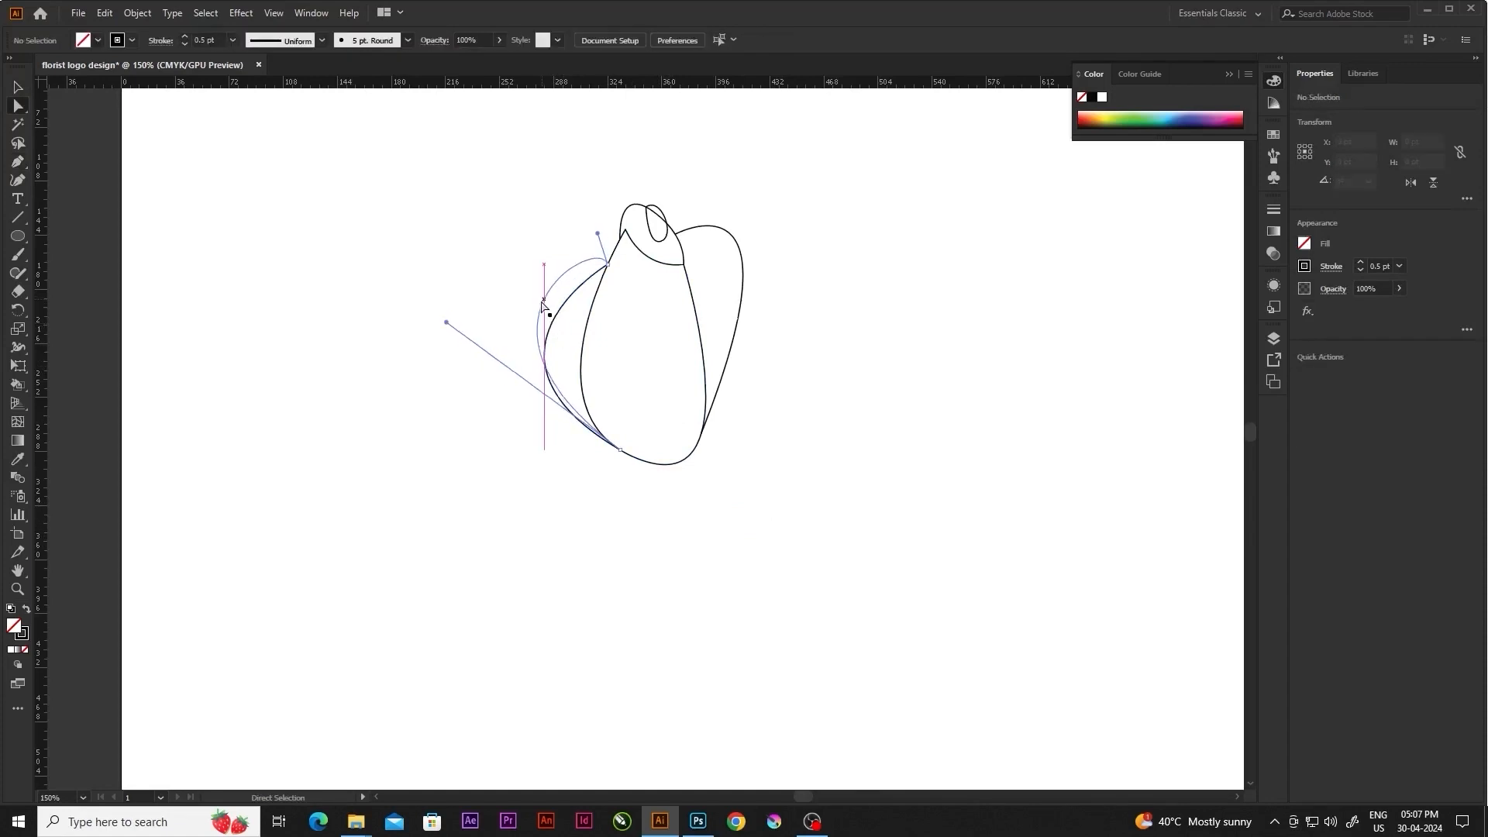
left_click_drag(541, 302, 571, 219)
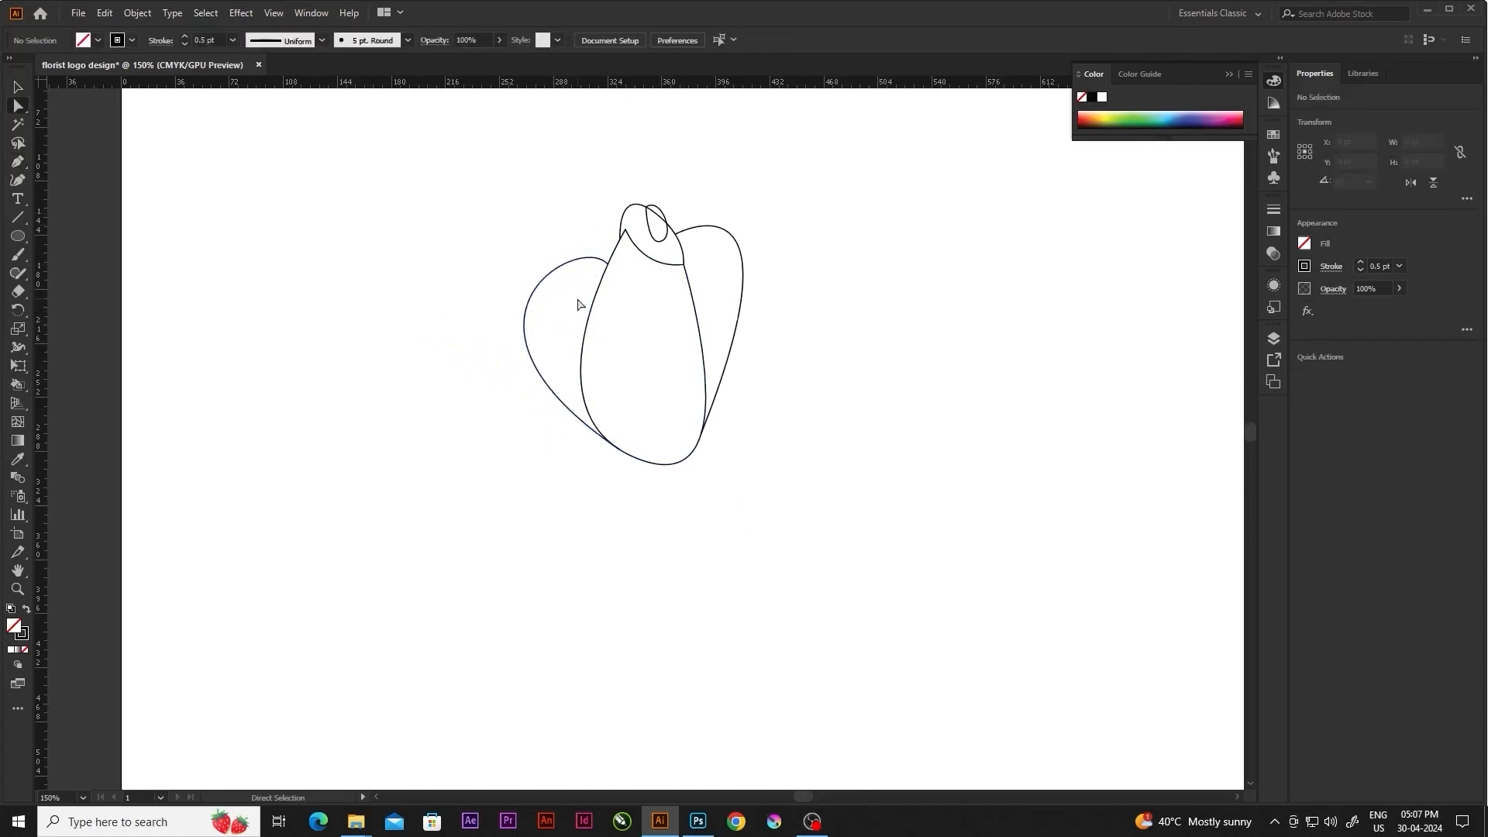
Push the left petal's curve slightly further outward
scroll(571, 264, "up", 3)
left_click(578, 246)
left_click_drag(531, 159, 455, 202)
left_click(425, 215)
scroll(569, 343, "down", 5)
scroll(613, 420, "up", 2)
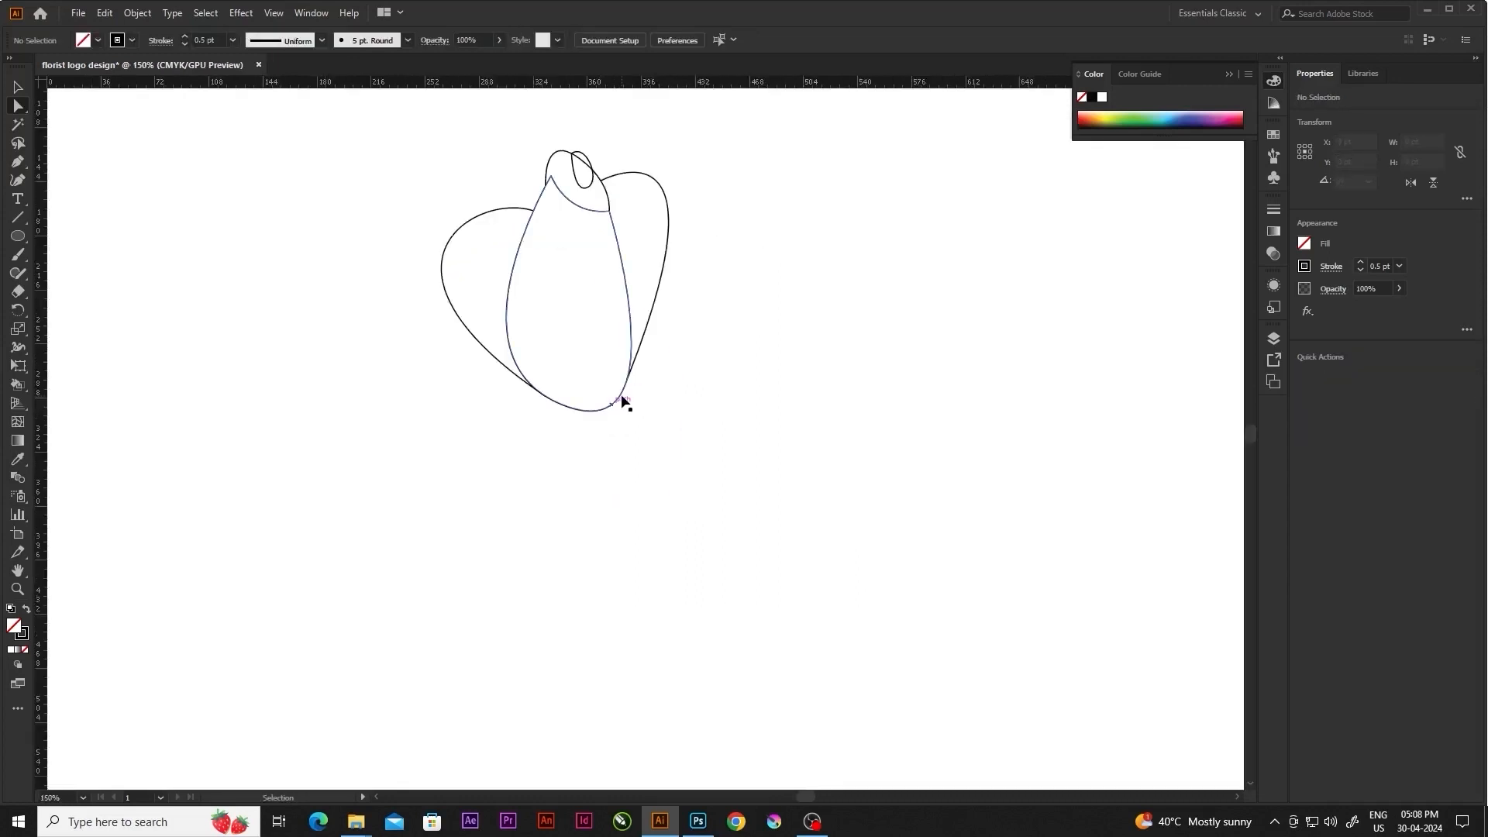
Draw a curved lip around the front of the bud from its peak to its right shoulder with the Pen tool
scroll(597, 167, "up", 3)
key("p")
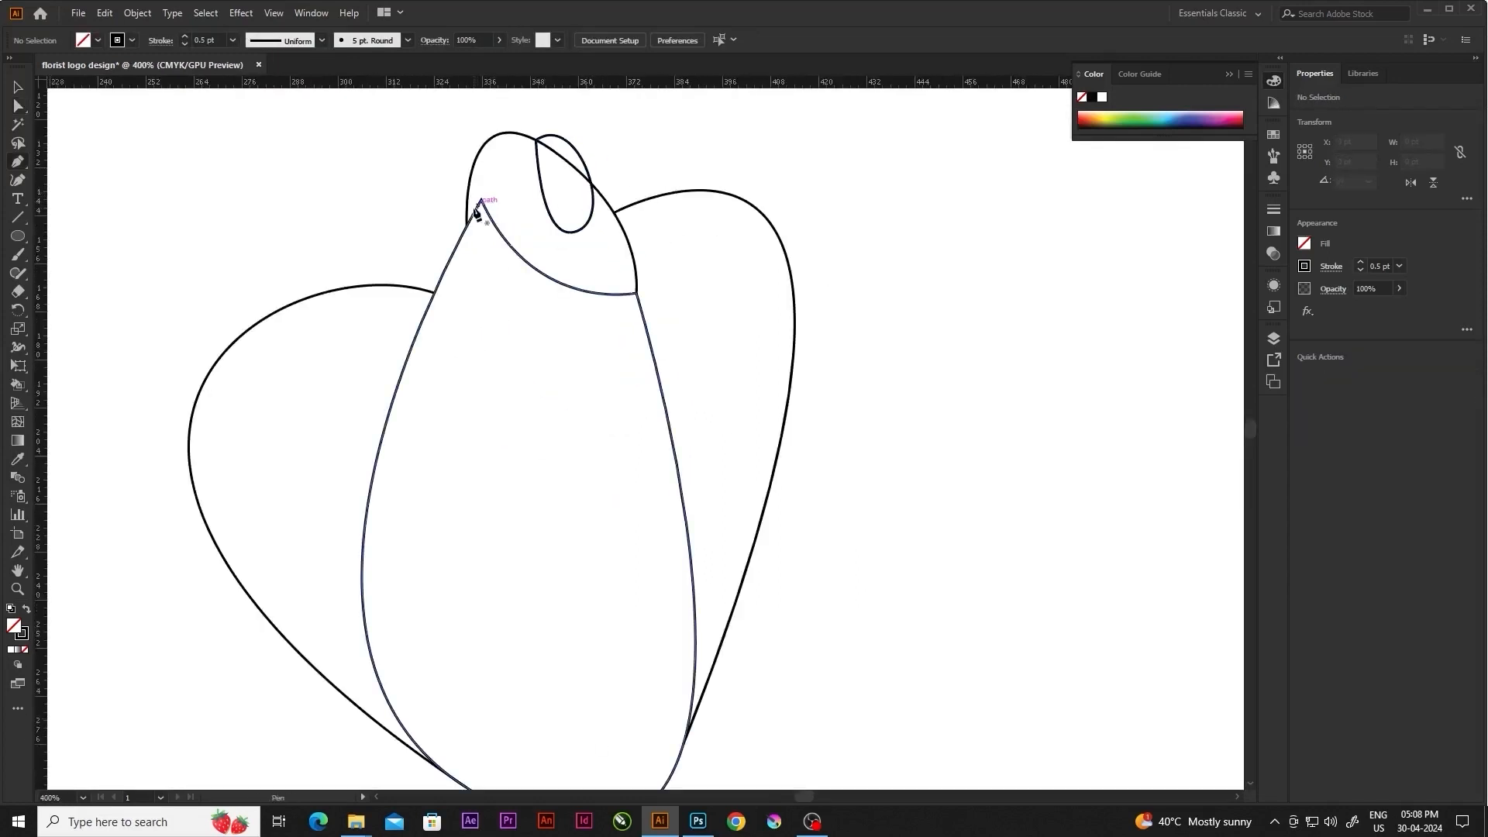
left_click(480, 202)
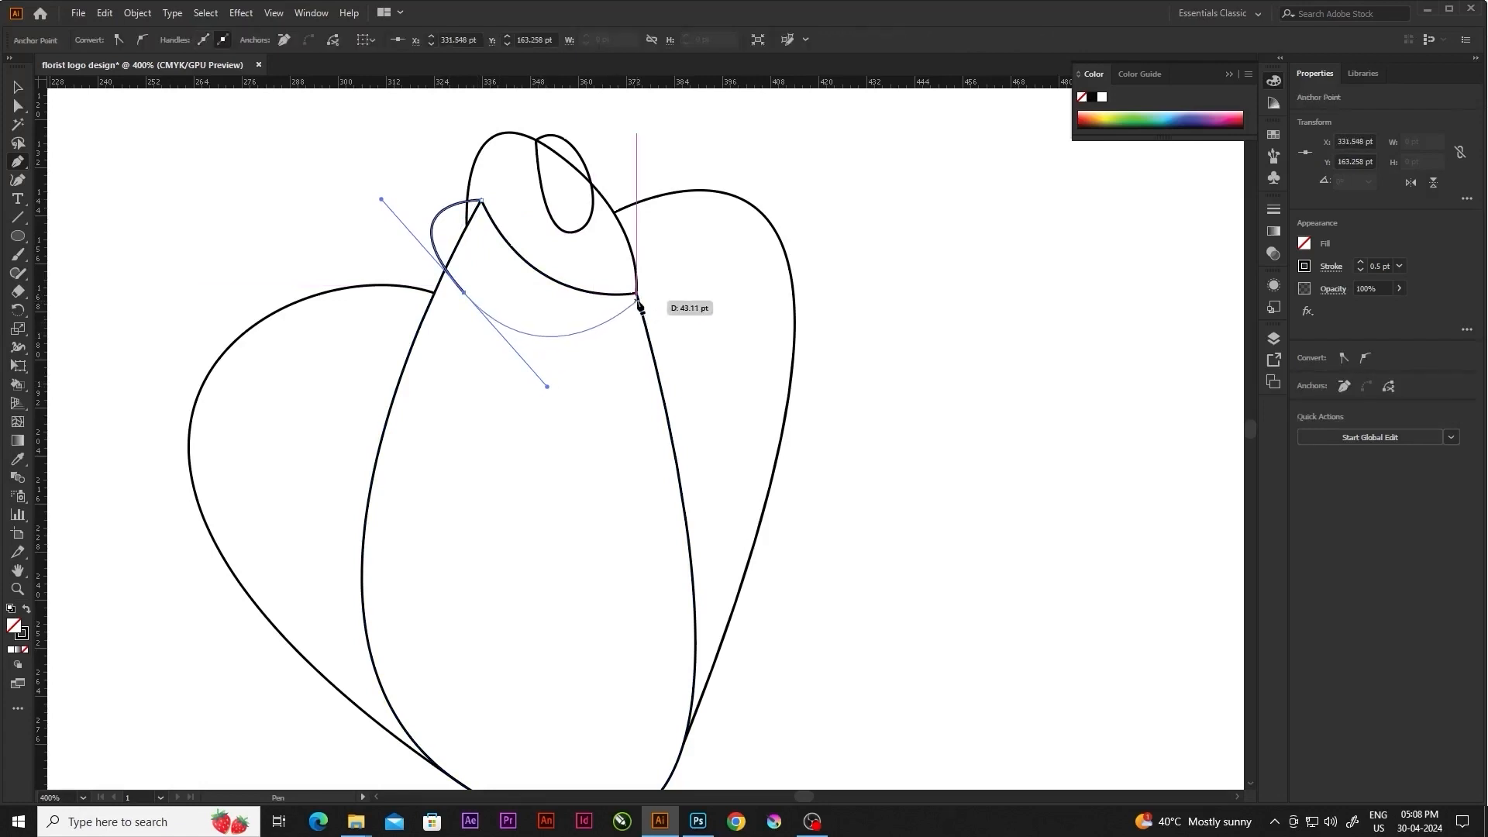
left_click_drag(637, 270, 585, 212)
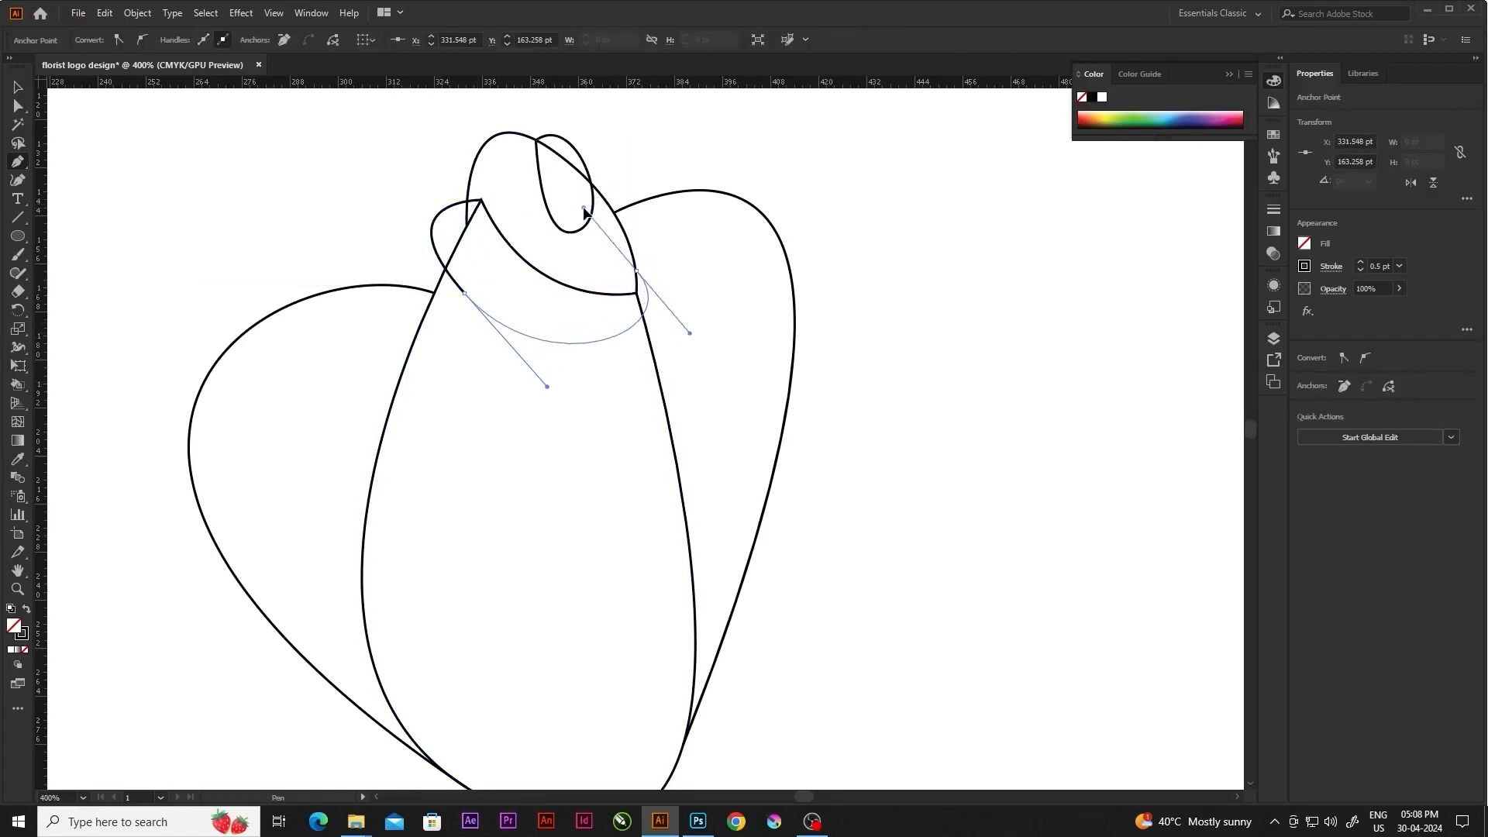
key("a")
left_click(721, 282)
Move the left end of the bud tip's outline onto the bud's peak
scroll(471, 232, "up", 2)
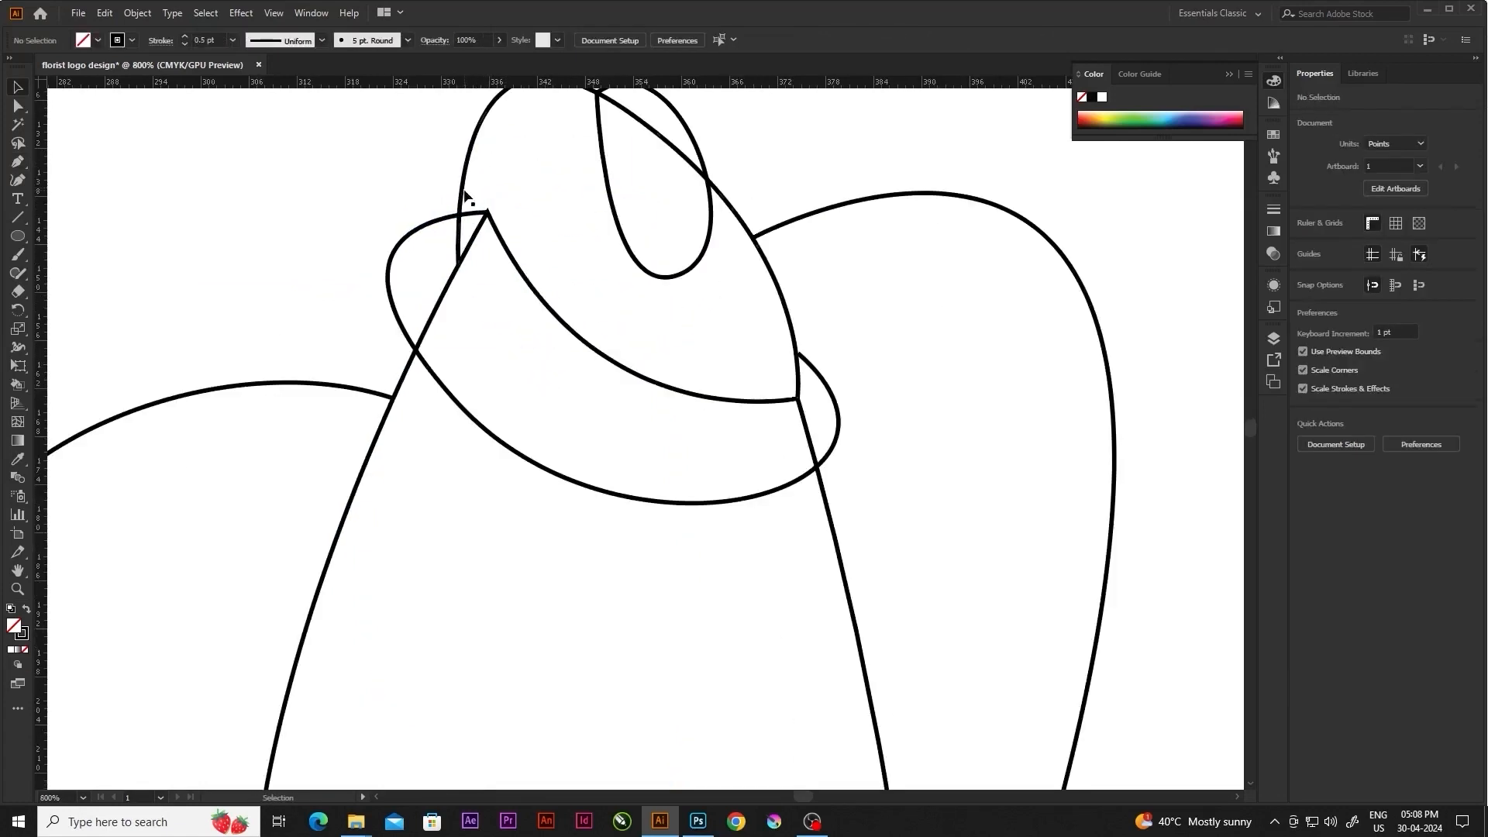
left_click_drag(455, 260, 487, 212)
left_click(472, 289)
scroll(535, 341, "down", 6)
scroll(554, 481, "up", 2)
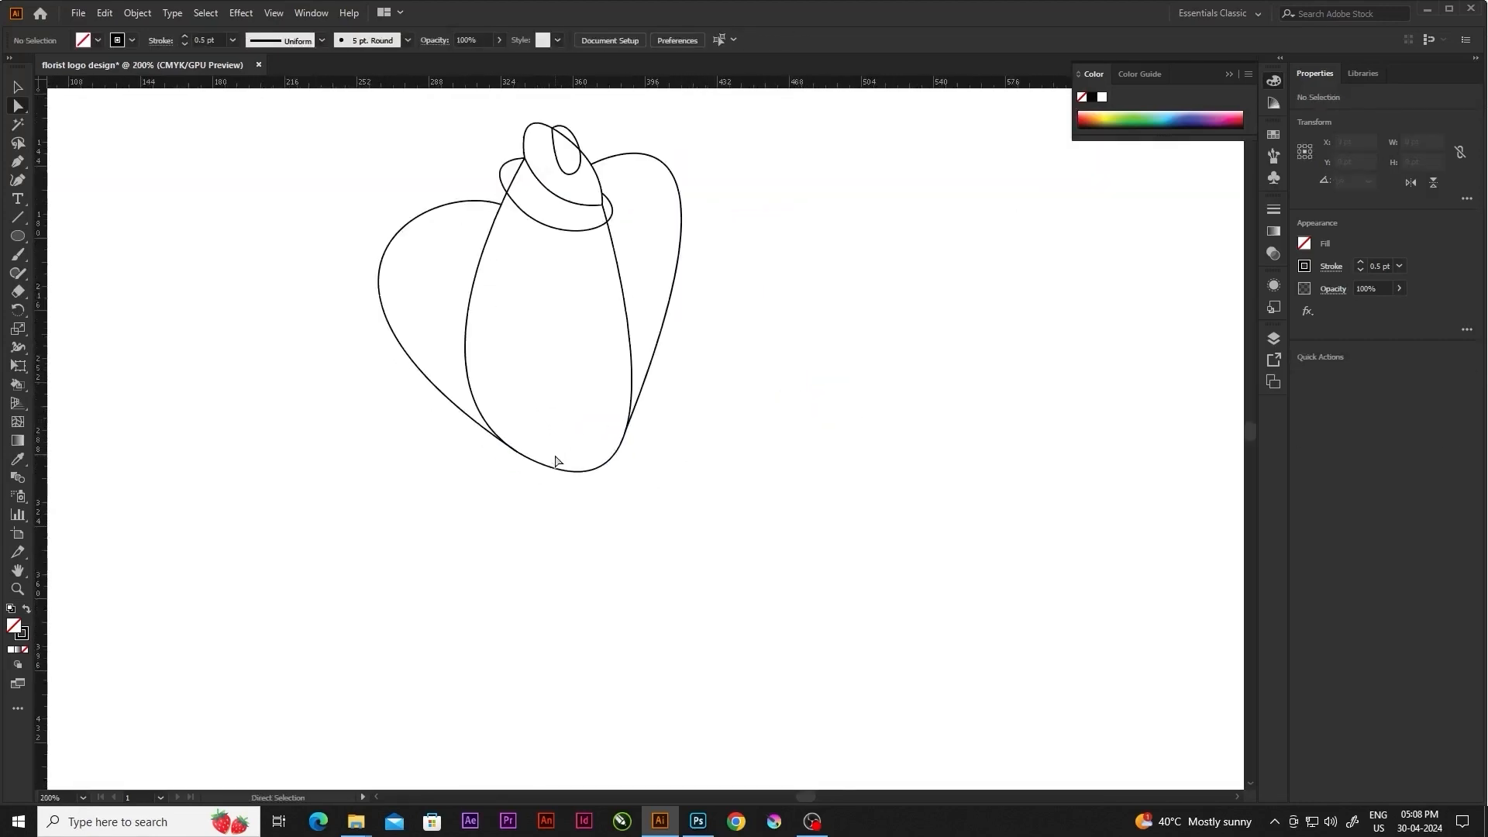
Save the drawing to the Desktop as "florist logo design" in Adobe Illustrator (*.AI) format
key("ctrl+s")
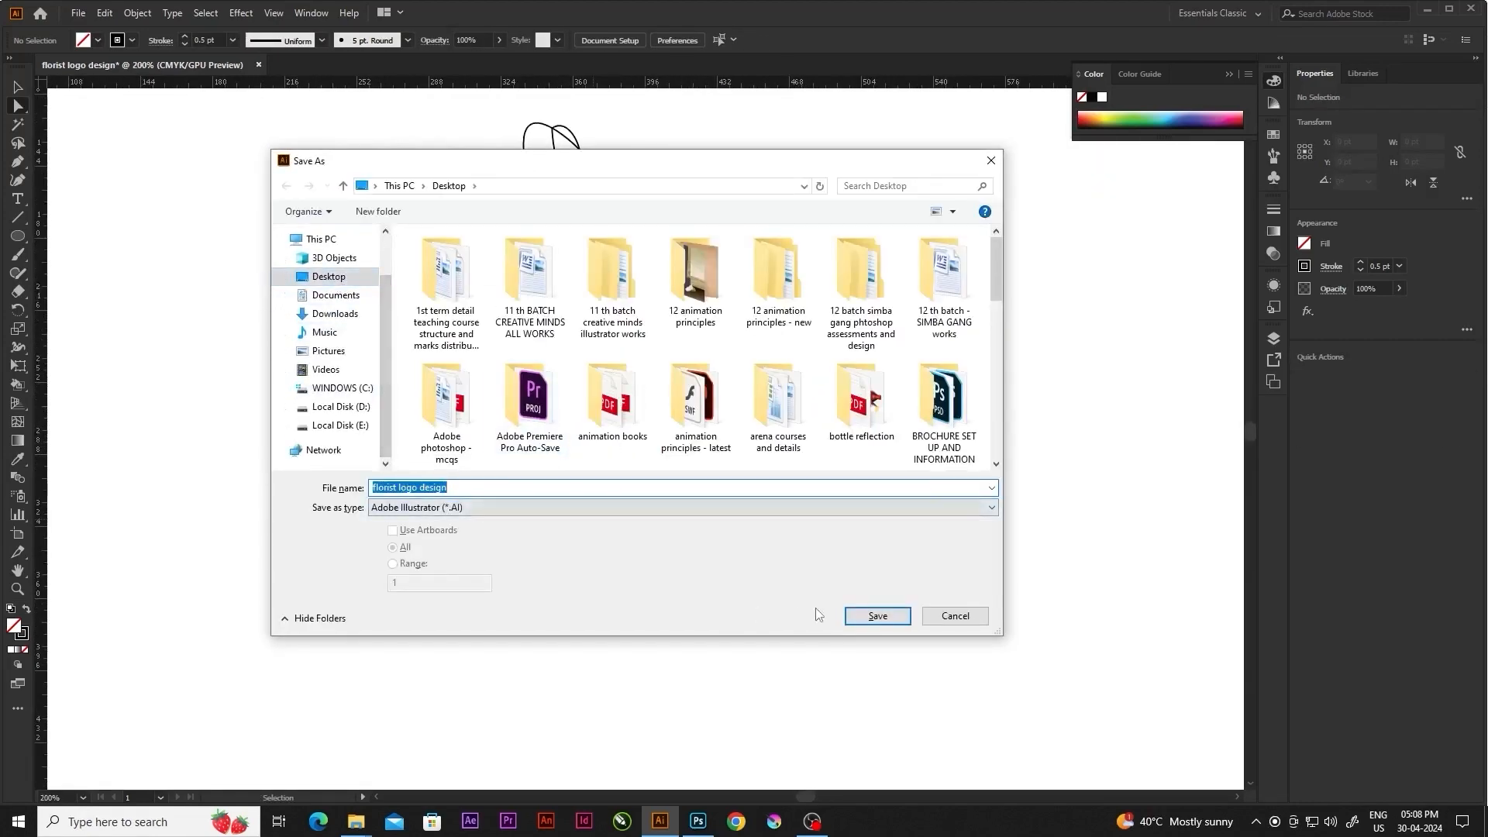
left_click(876, 615)
left_click(780, 636)
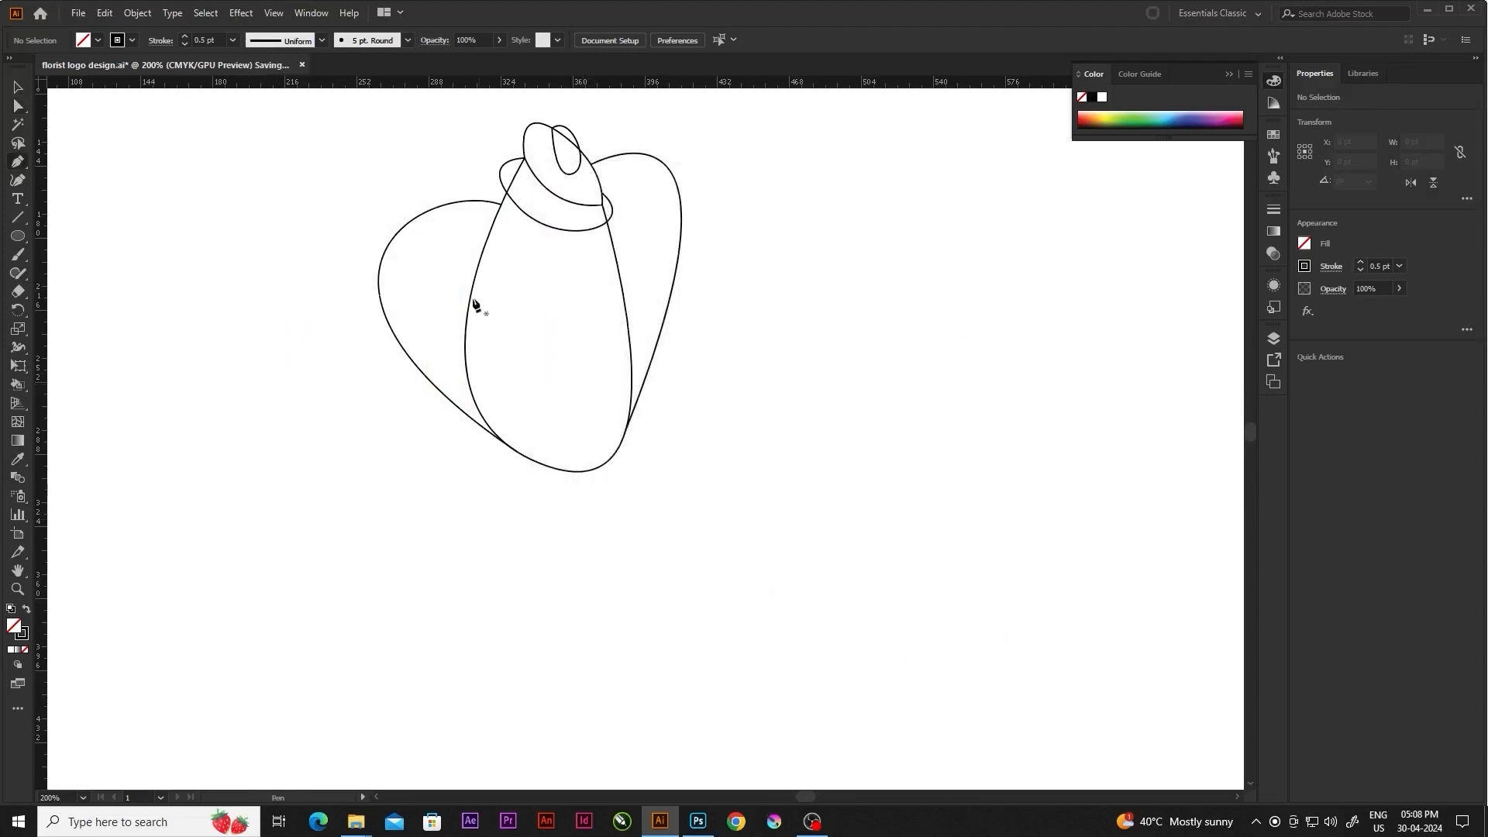
Draw a rounded lower-left petal from the left petal's edge to the base of the bud with the Pen tool
left_click(448, 399)
left_click_drag(464, 545, 592, 561)
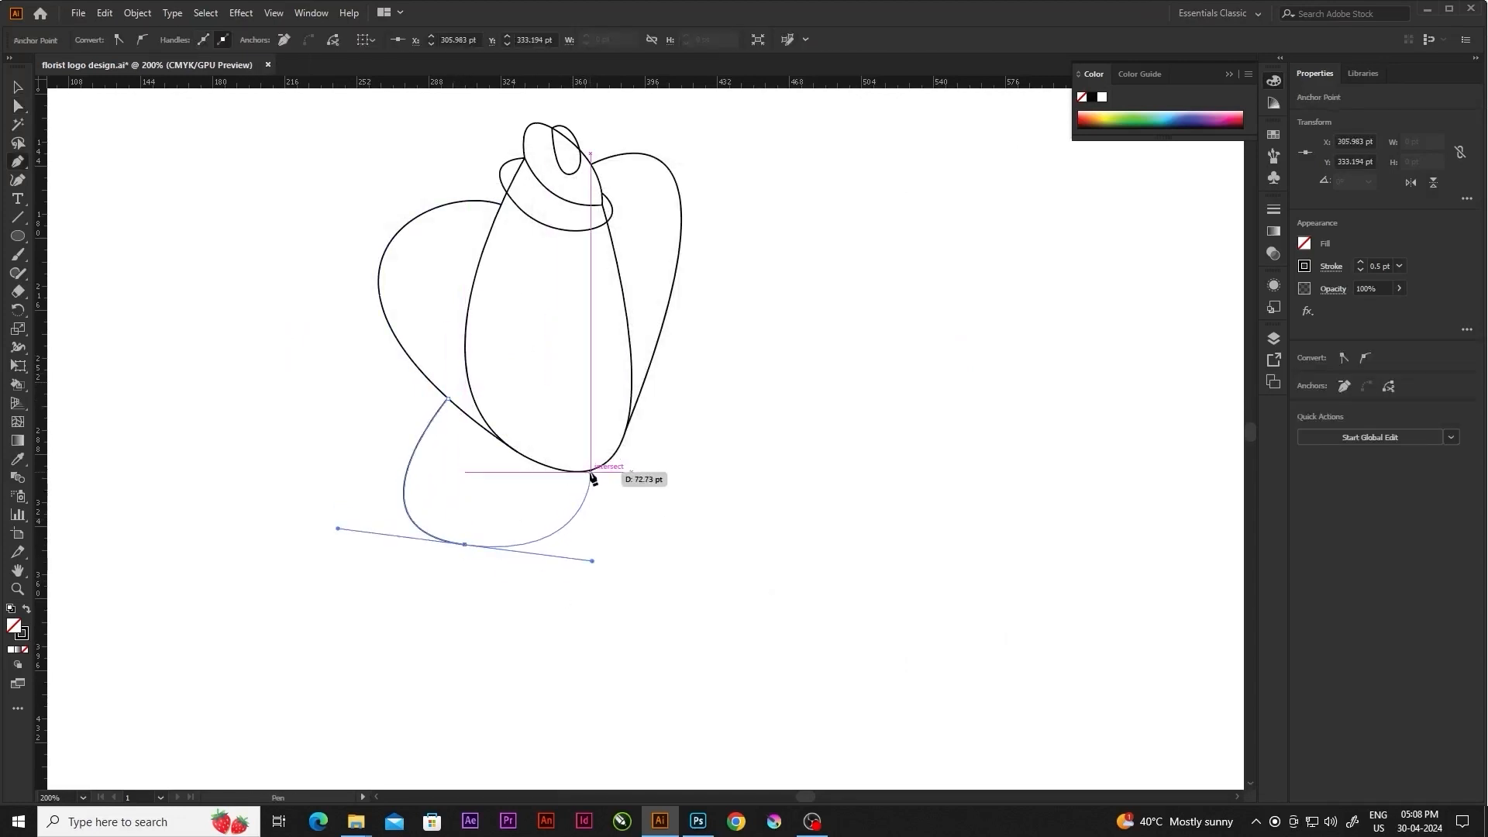
left_click(591, 472)
left_click(624, 487, "ctrl")
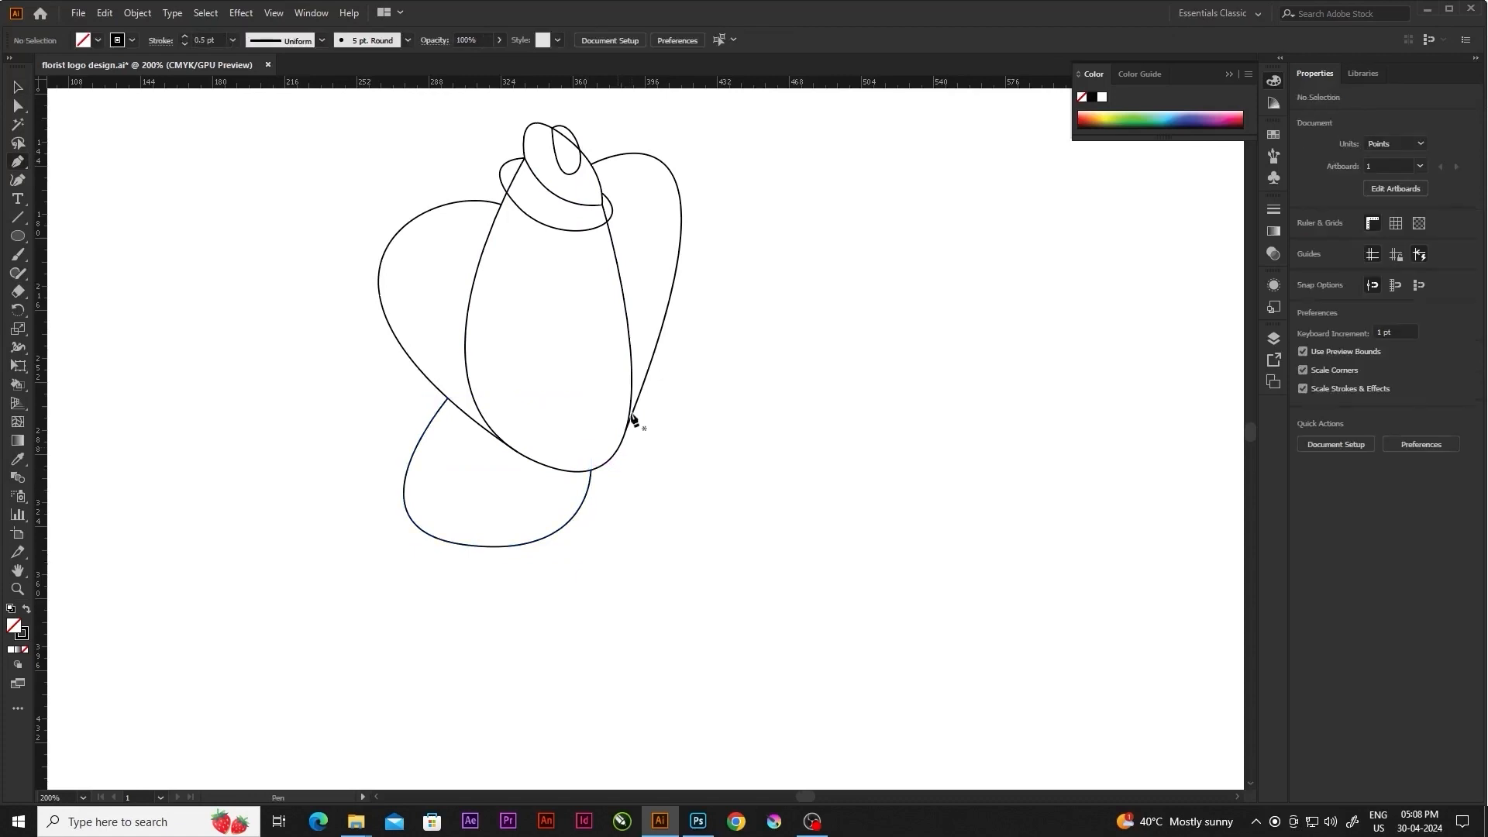
Draw two more overlapping petals with the Pen tool, one at the flower's lower right and one behind its right side
left_click_drag(540, 539, 693, 661)
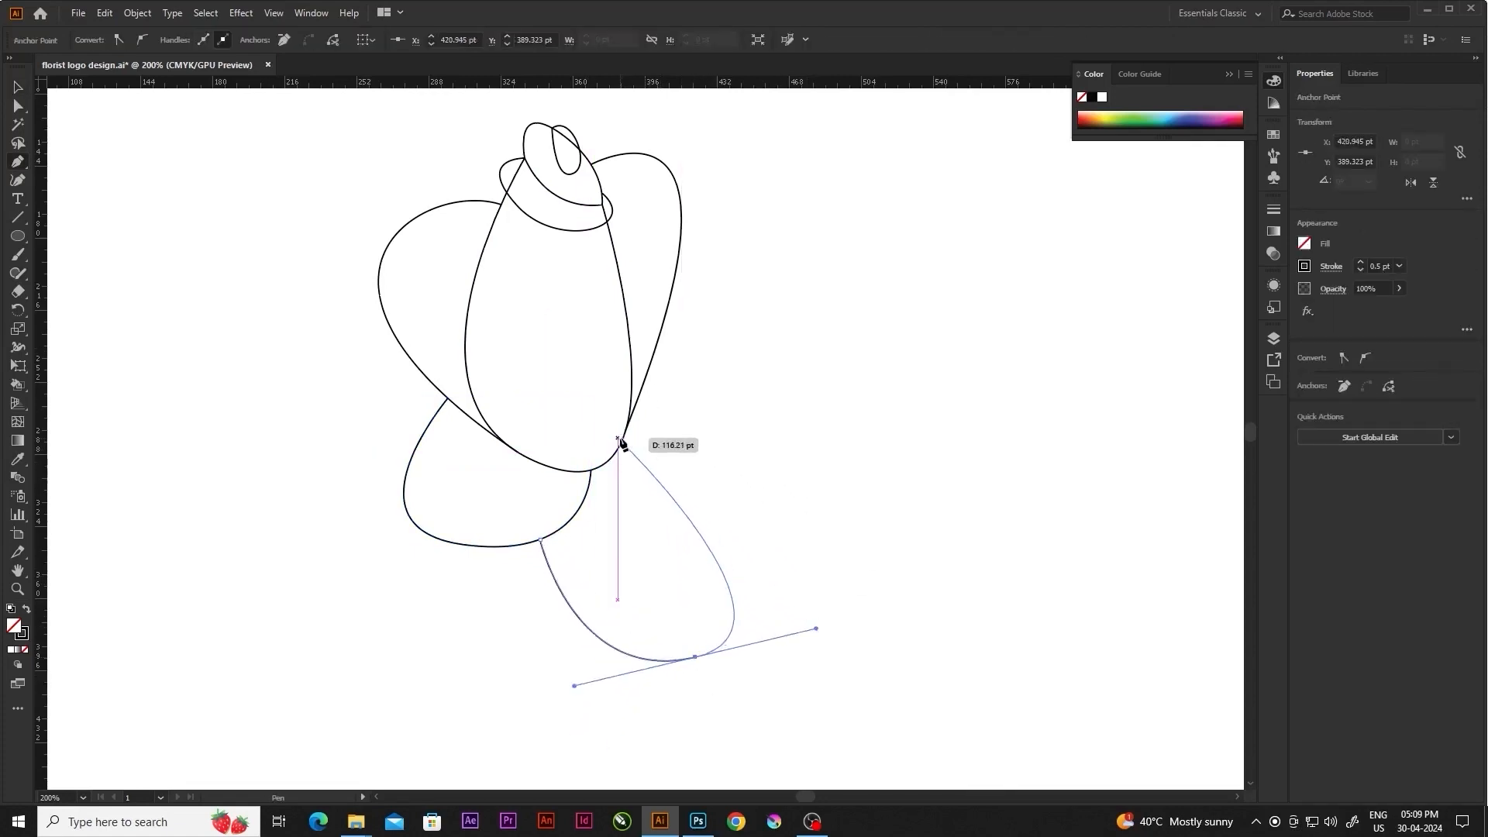
left_click_drag(624, 435, 558, 415)
left_click(770, 389, "ctrl")
left_click(666, 315)
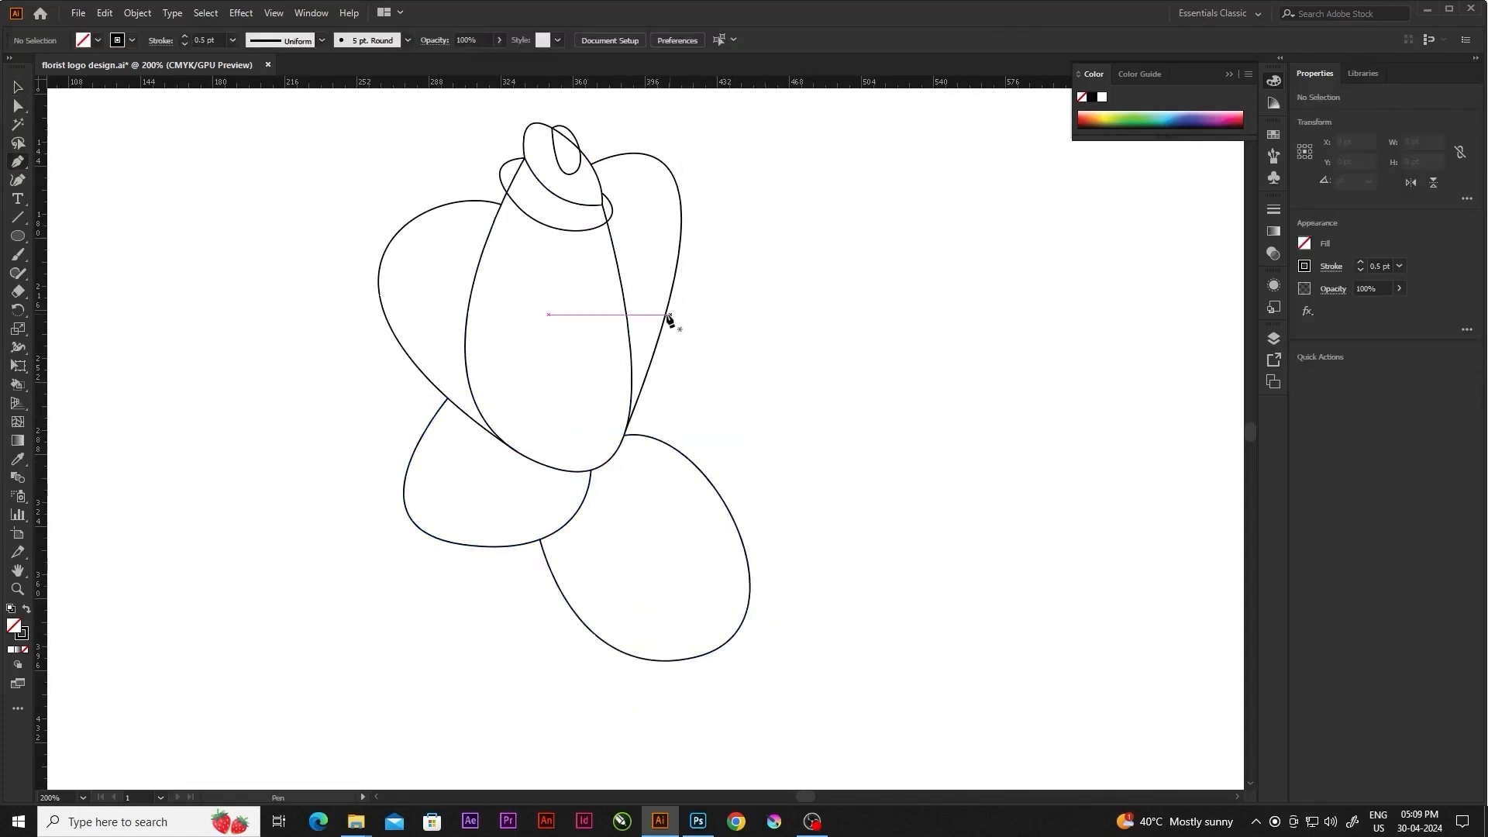
left_click_drag(711, 483, 583, 583)
left_click(578, 567, "ctrl")
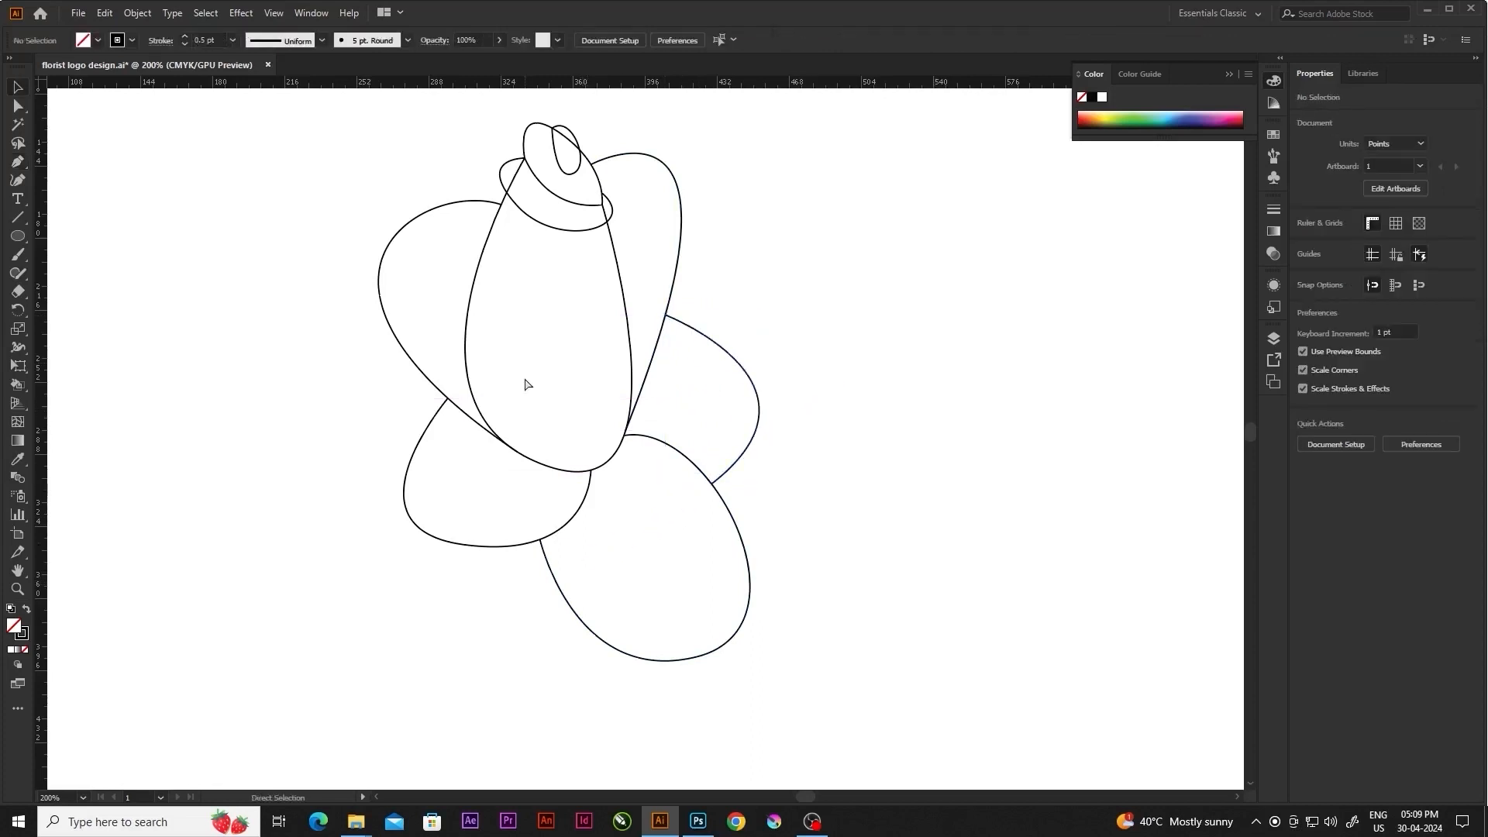
Scale the lower-right petal down to about 86 by 77 pt
scroll(525, 381, "down", 3)
scroll(571, 468, "up", 2)
key("v")
left_click(600, 479)
left_click_drag(635, 483, 618, 431)
left_click(714, 425)
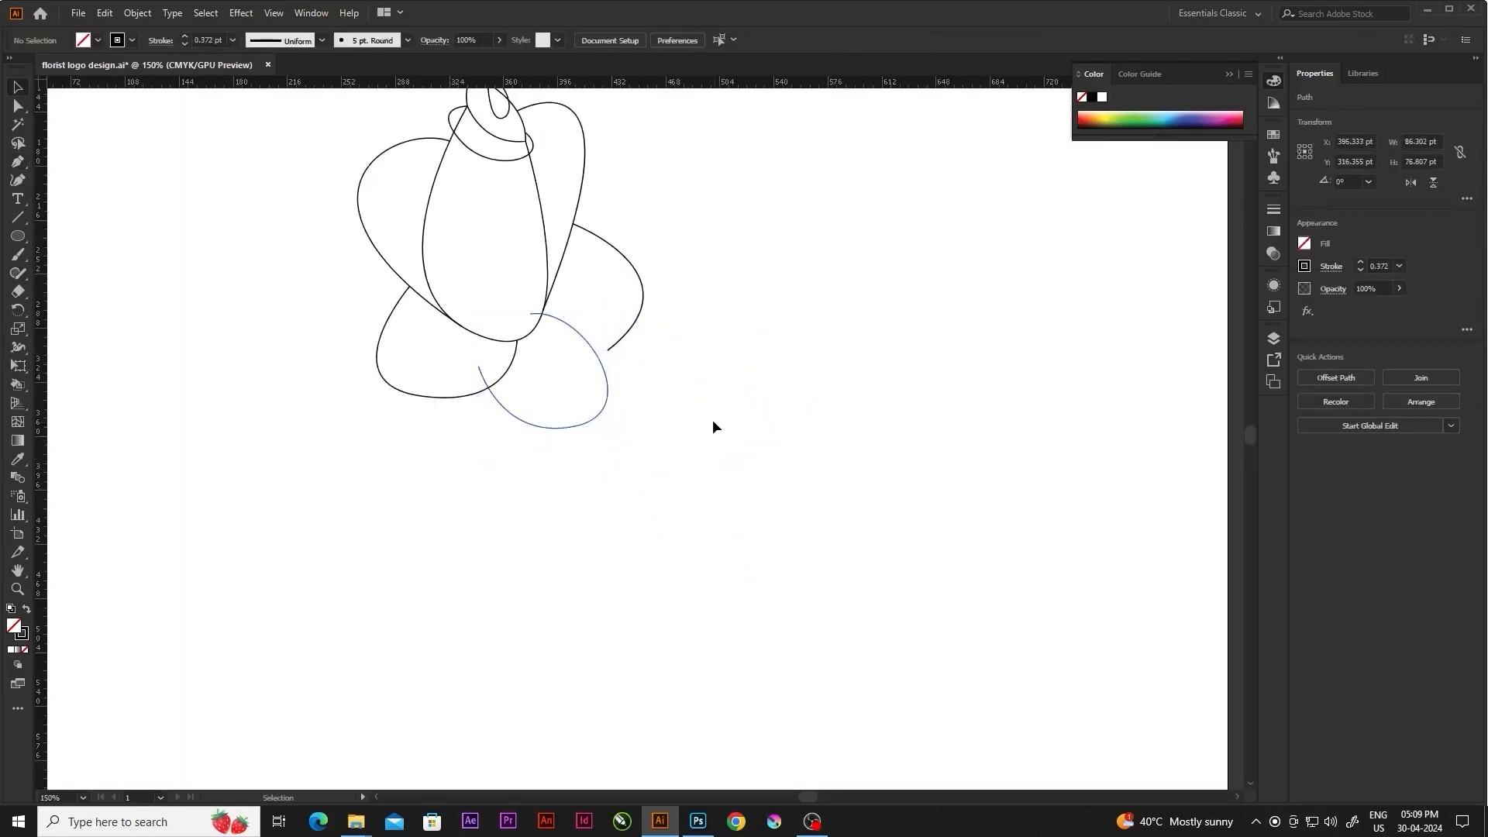
Move the right petal's lower end onto the outline of the lower-right petal
key("a")
scroll(607, 356, "up", 2)
left_click_drag(604, 356, 613, 303)
scroll(584, 378, "up", 3)
left_click(553, 257)
Move the lower-right petal's open ends onto the bud's right edge and the lower-left petal's outline
scroll(552, 256, "down", 3)
scroll(663, 339, "up", 2)
left_click_drag(680, 339, 707, 334)
left_click(626, 433)
scroll(626, 433, "down", 3)
scroll(492, 436, "up", 2)
left_click_drag(495, 423, 519, 477)
left_click(435, 429)
Round out the lower-left petal's underside and reattach the neighbouring petal's end to its edge
scroll(436, 426, "down", 3)
scroll(369, 393, "up", 2)
left_click(371, 349)
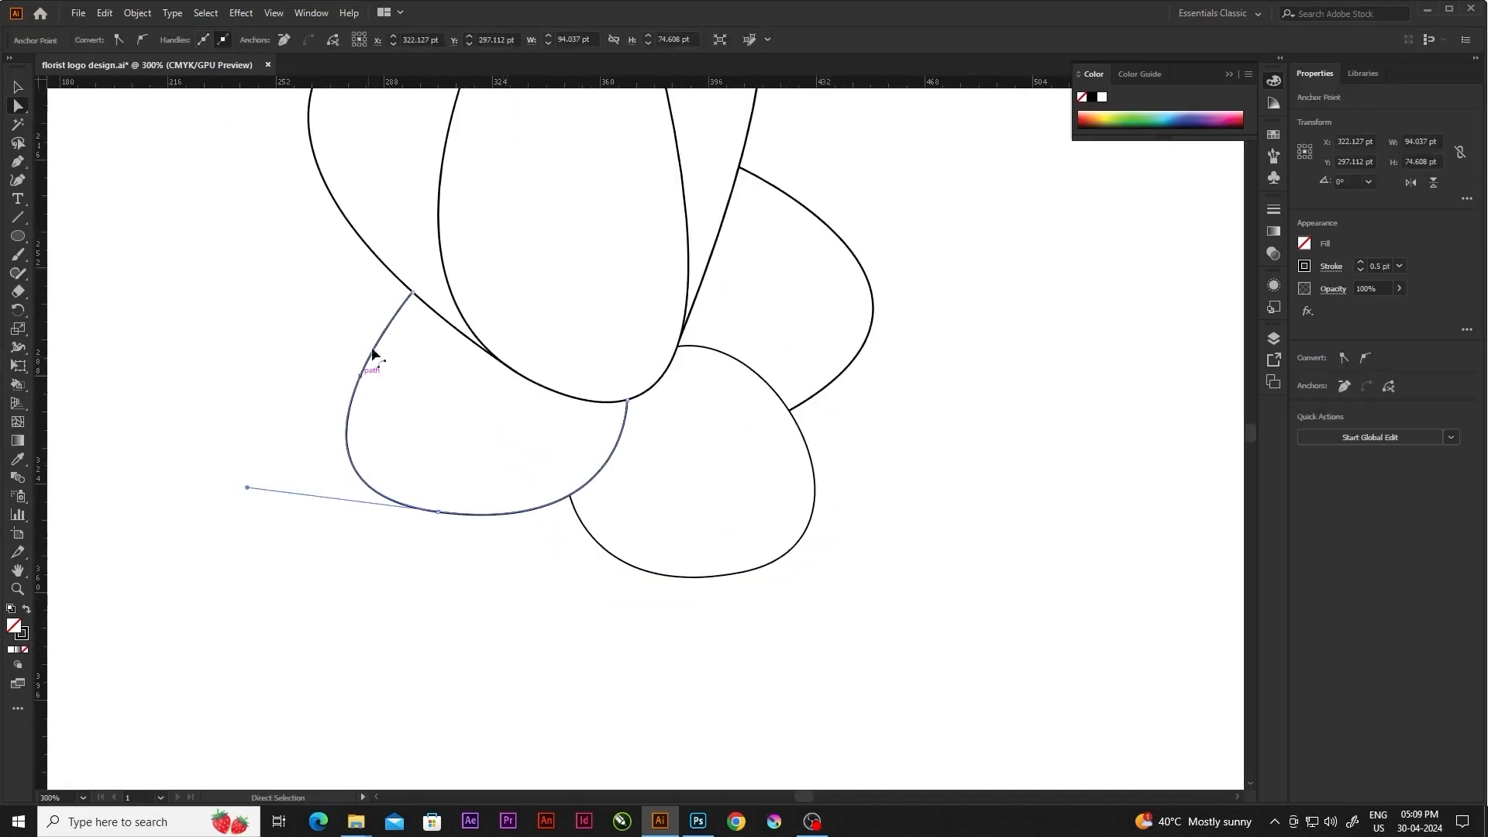
mouse_move(246, 493)
left_mouse_down()
mouse_move(266, 461)
mouse_move(239, 465)
left_mouse_up()
left_click(431, 398)
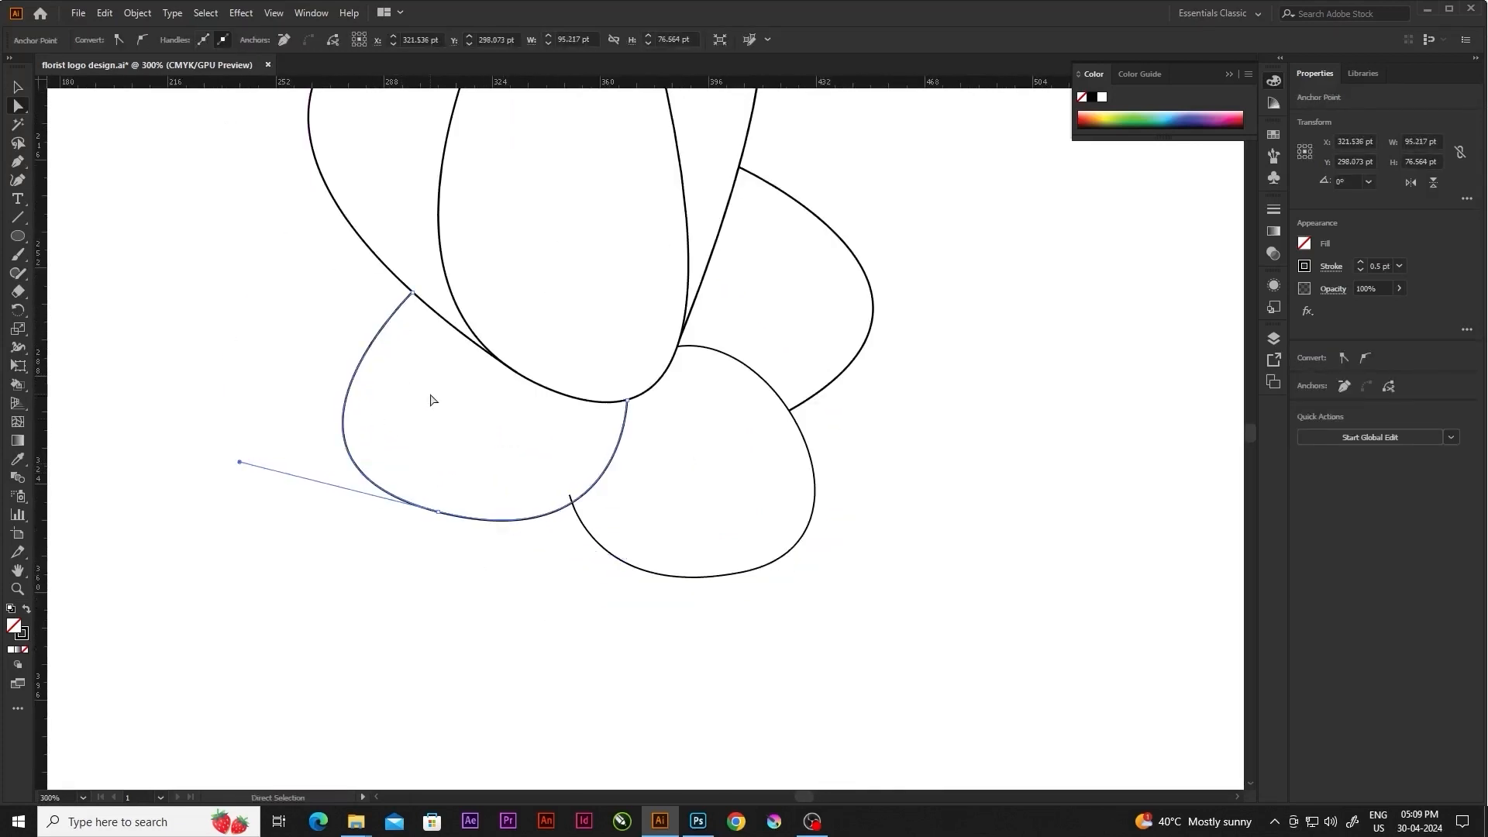
scroll(578, 499, "up", 4)
left_click_drag(623, 508, 633, 535)
left_click(560, 428)
scroll(542, 465, "down", 9)
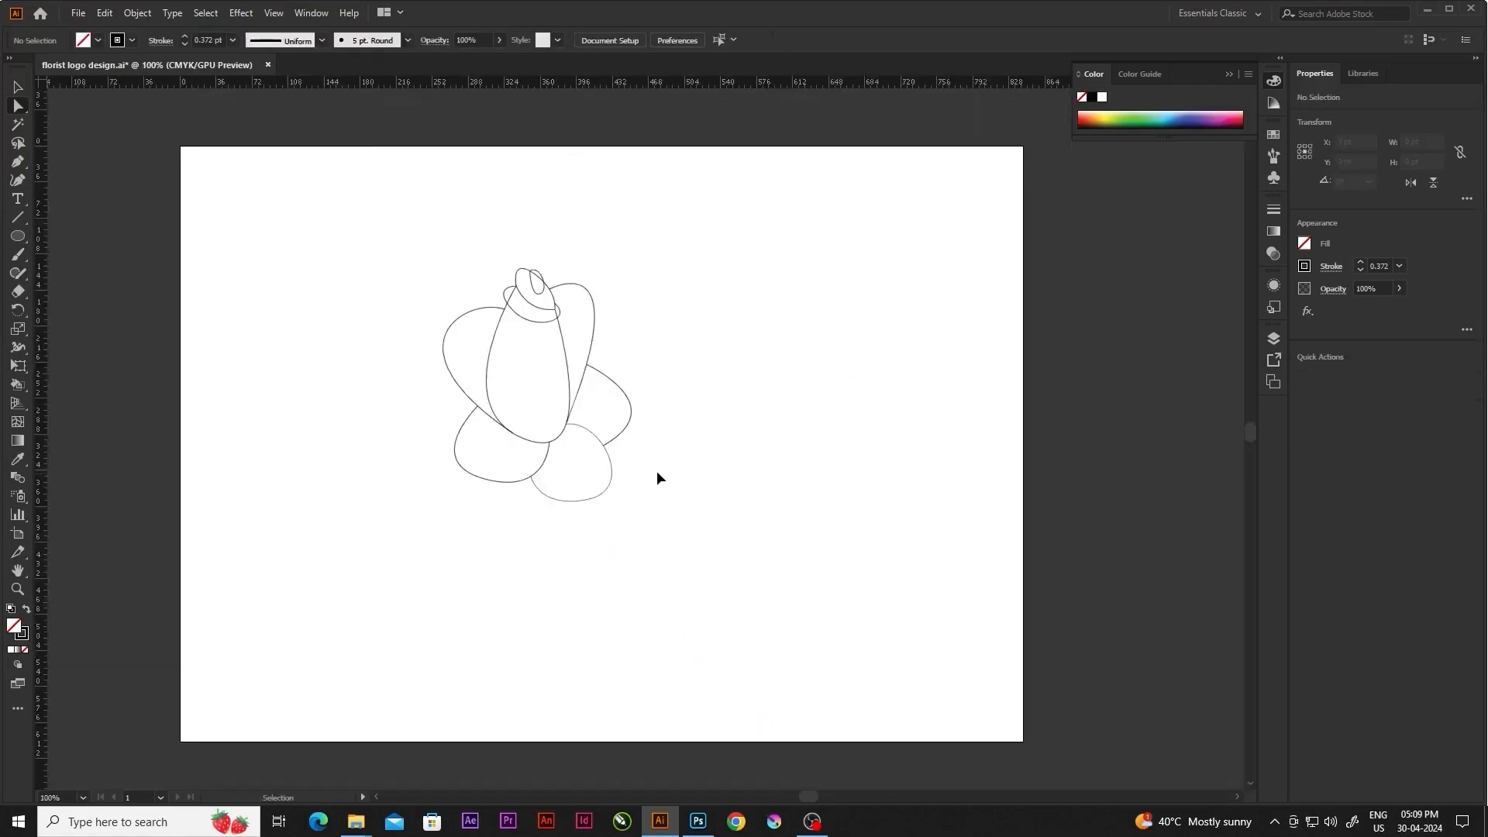
Pull in the outer curves of the upper-left and upper-right petals to make both slightly narrower
scroll(647, 480, "up", 2)
scroll(452, 336, "up", 2)
left_click_drag(446, 335, 466, 340)
left_click(405, 309)
left_click_drag(744, 243, 736, 245)
left_click(803, 254)
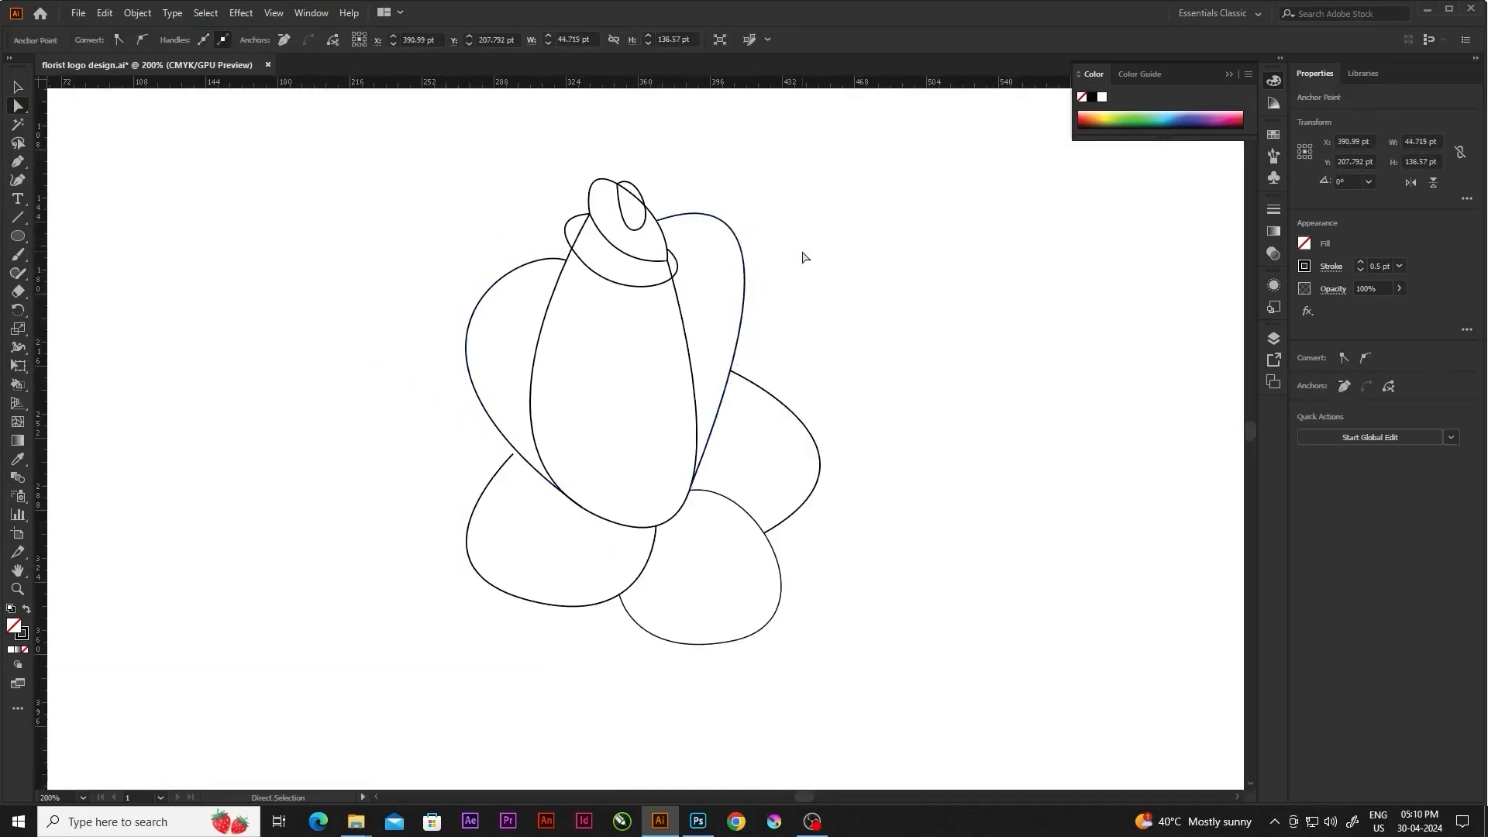
scroll(657, 208, "up", 3)
scroll(608, 245, "down", 5)
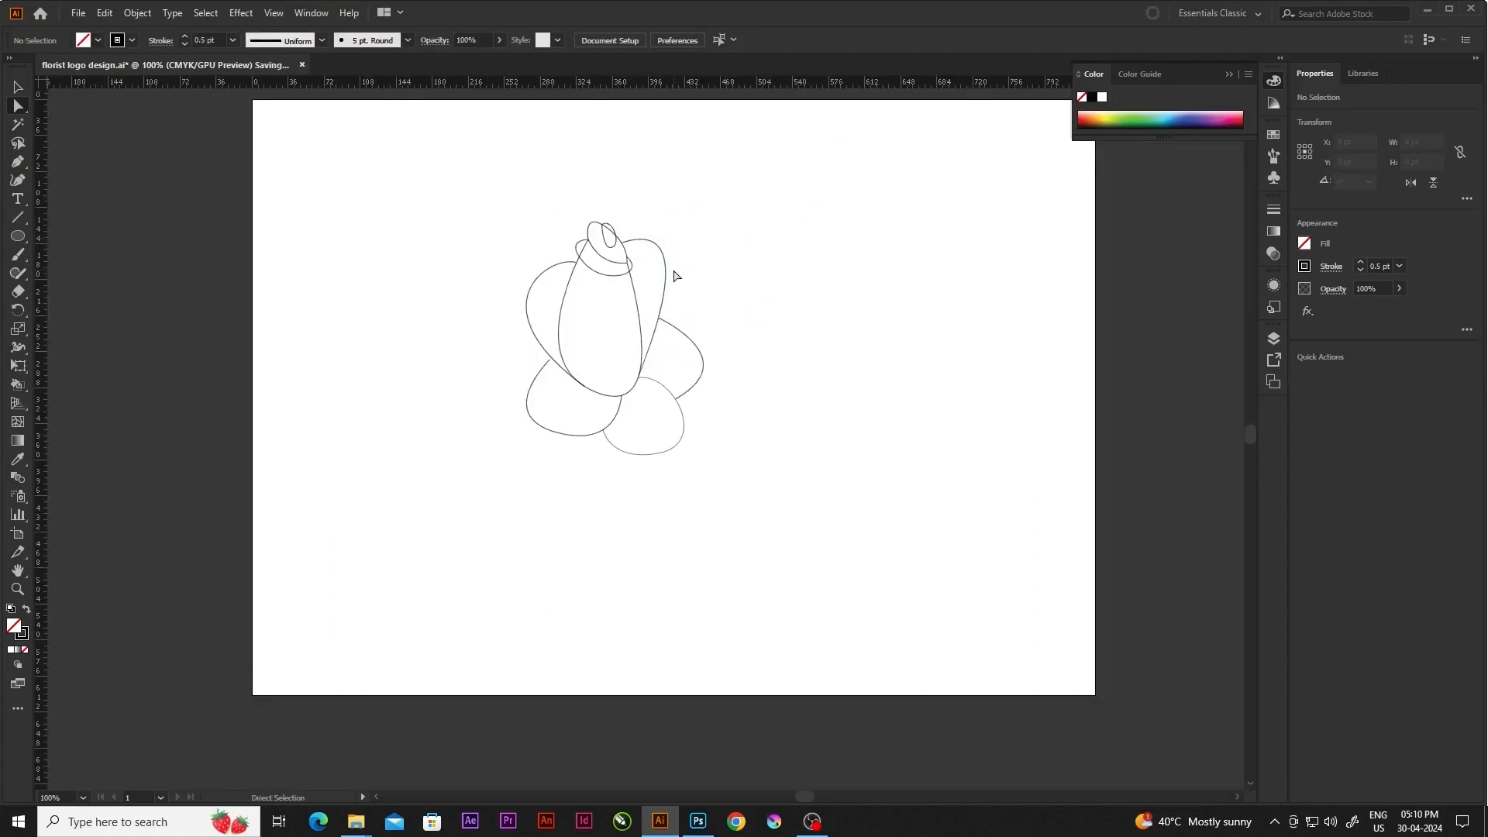
Draw a narrow, gently curved closed stem running down from the base of the bud with the Pen tool
scroll(674, 275, "down", 1)
scroll(648, 414, "up", 1)
left_click(644, 310)
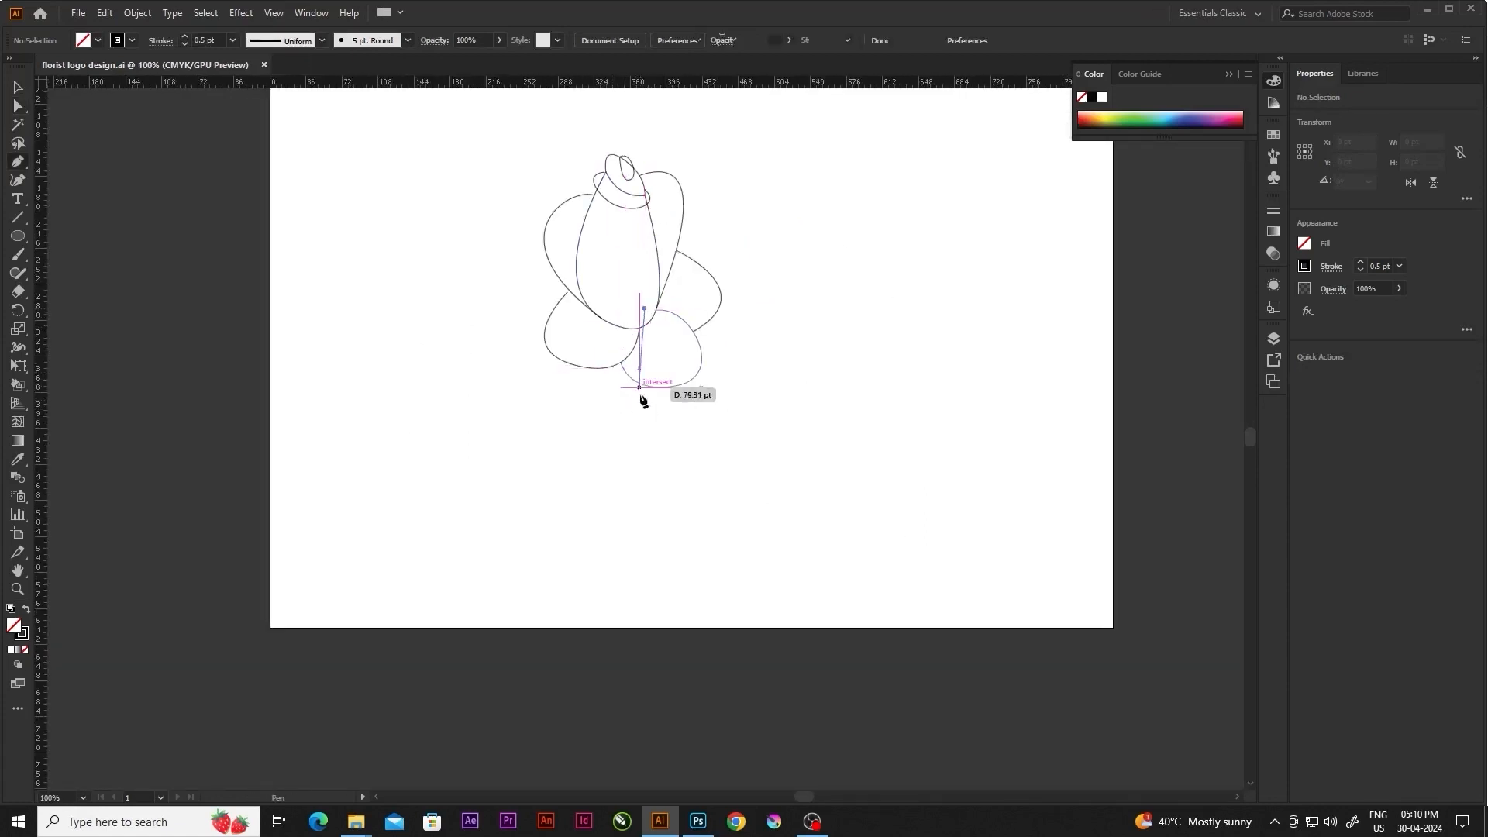
left_click_drag(654, 470, 667, 571)
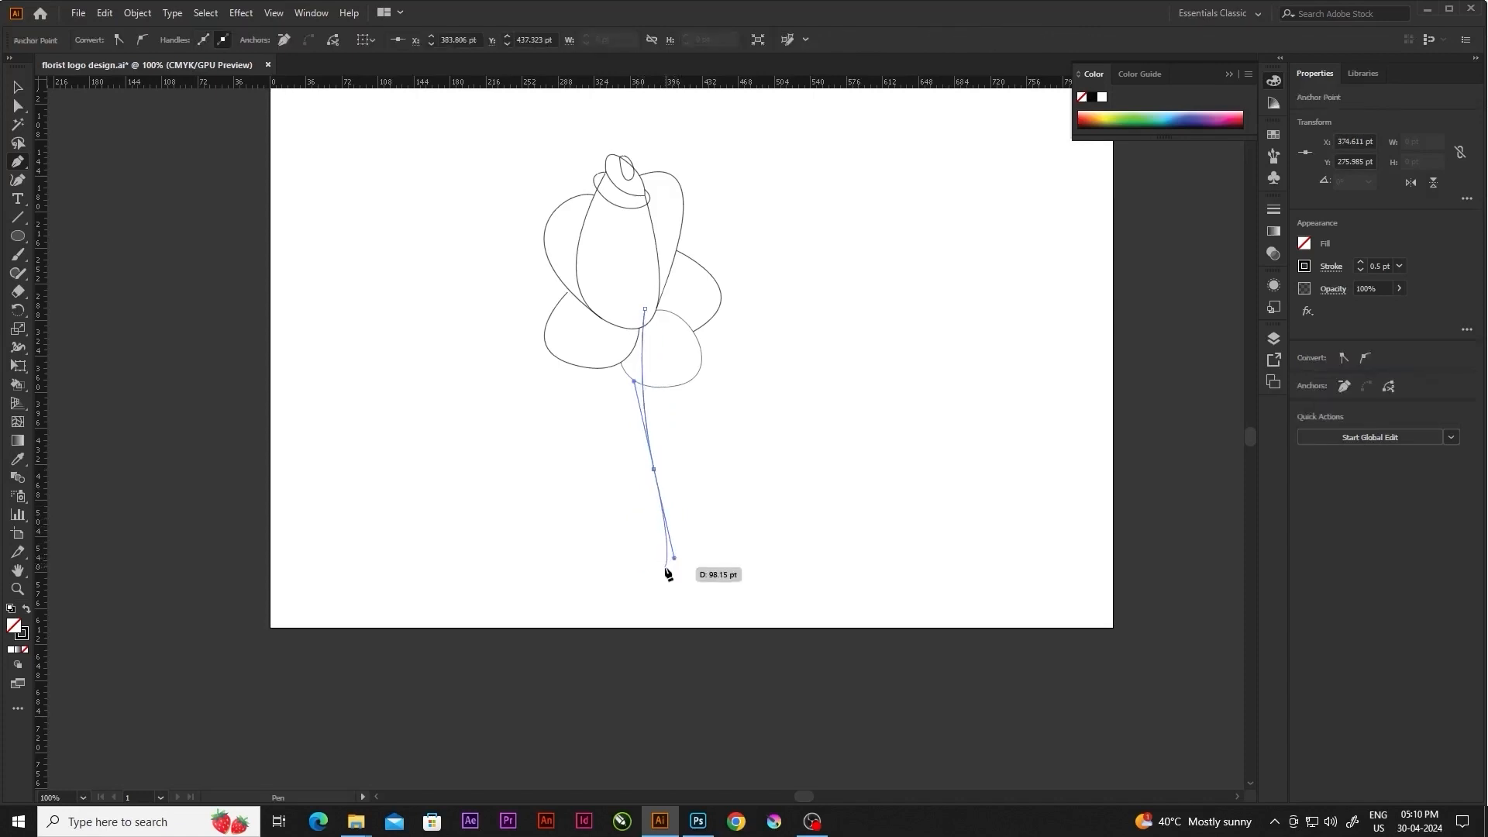
left_click(634, 469)
left_click_drag(625, 445, 623, 440)
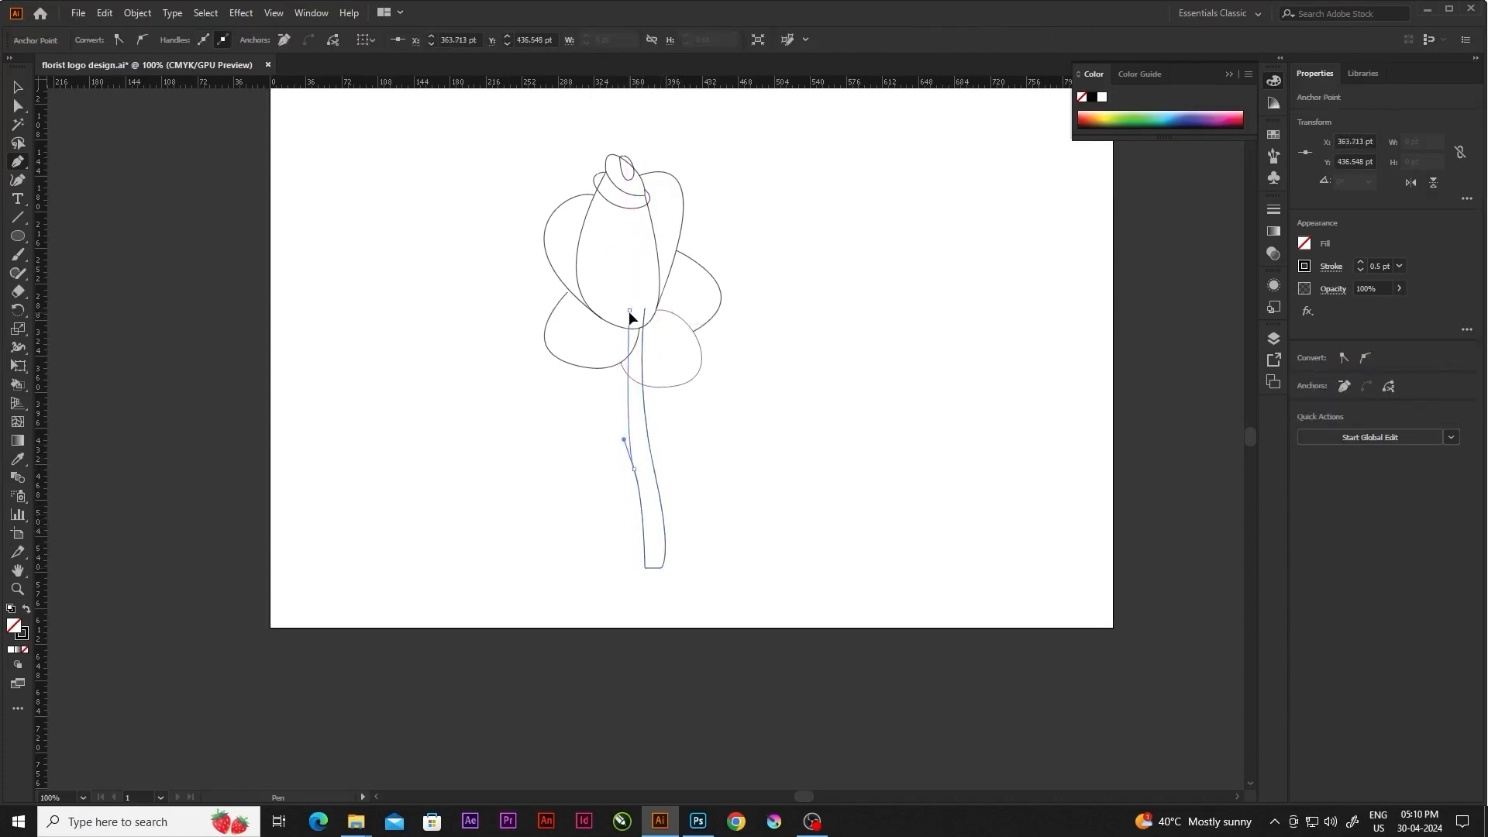
key("a")
left_click(717, 406)
Smooth both long edges of the stem by adjusting the anchors and direction handles around its middle
scroll(641, 459, "up", 2)
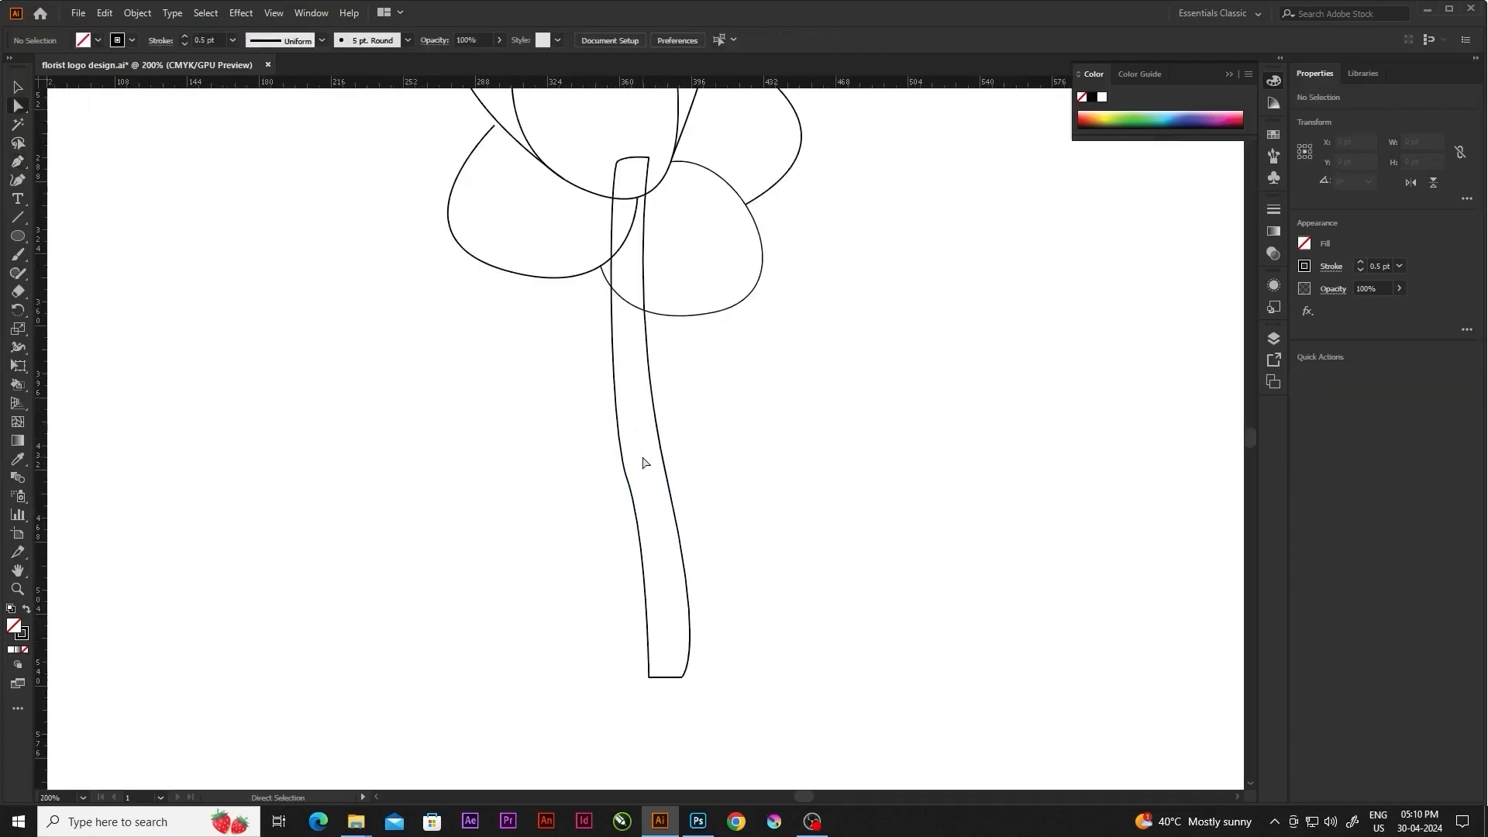
mouse_move(642, 459)
left_mouse_down()
mouse_move(605, 504)
mouse_move(633, 459)
mouse_move(665, 471)
mouse_move(660, 446)
left_mouse_up()
left_click(634, 461)
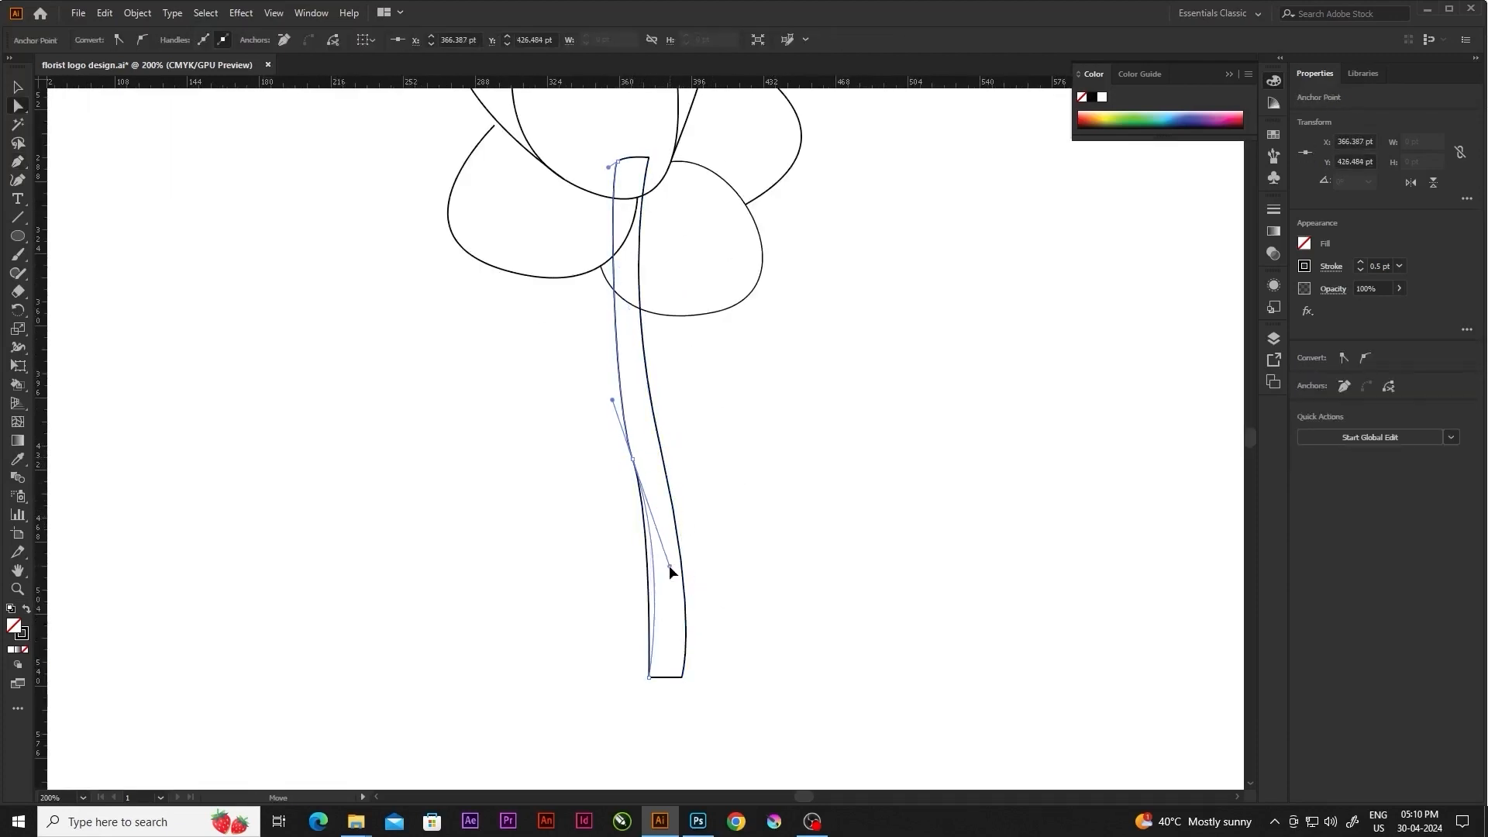
left_click_drag(669, 566, 607, 565)
left_click(774, 527)
scroll(666, 558, "down", 3)
scroll(647, 492, "up", 4)
left_click(622, 530)
left_click(555, 540)
scroll(648, 302, "down", 5)
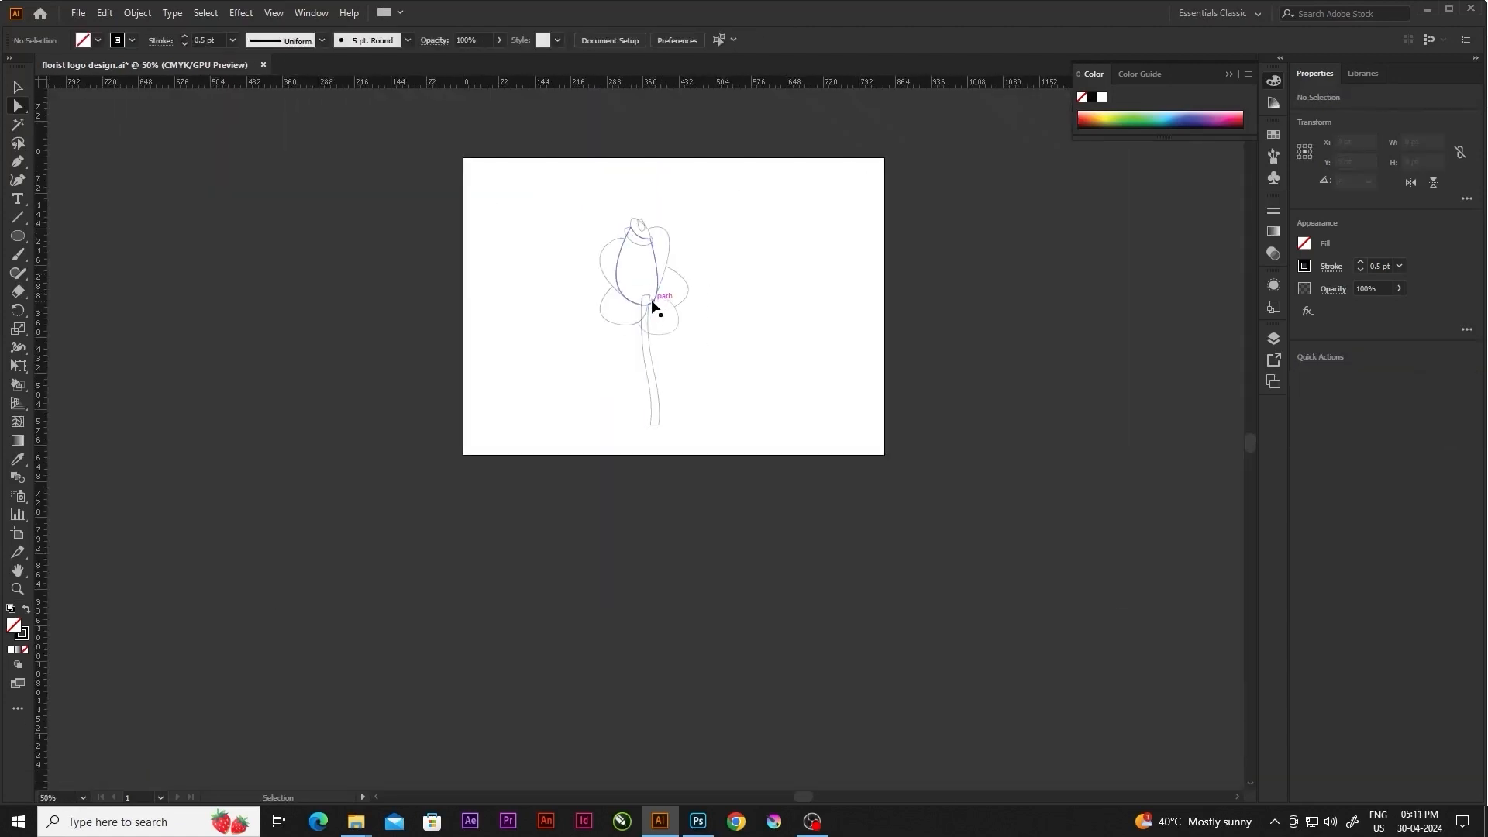
Scale the stem down from its upper end so that it starts just inside the lower-right petal's bottom edge
scroll(652, 301, "up", 2)
key("v")
left_click(647, 471)
left_click_drag(649, 290, 635, 354)
left_click(654, 388)
scroll(653, 388, "up", 3)
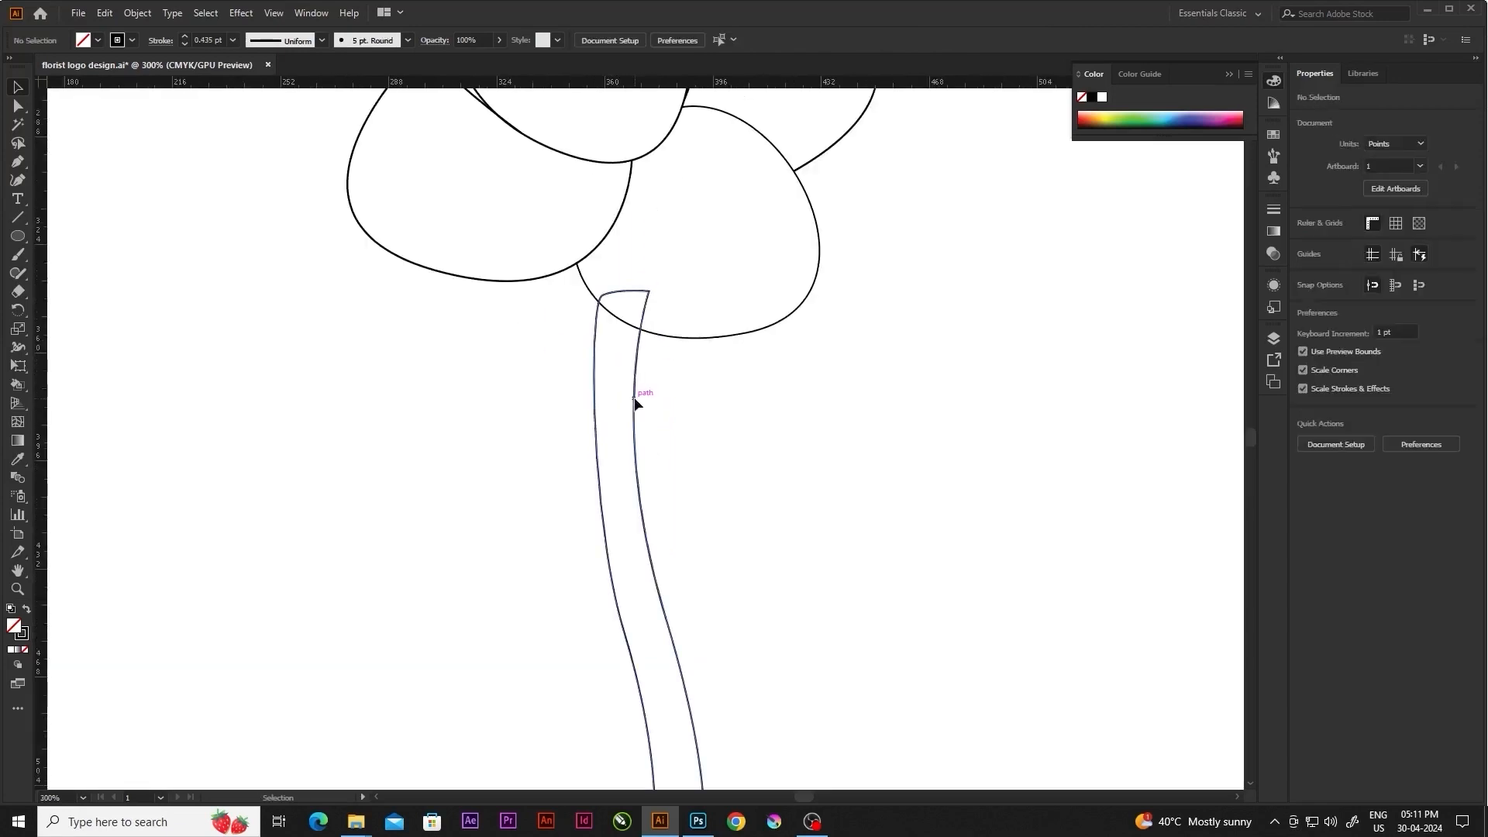
Move the stem up and to the left so its top overlaps the junction of the two lower petals, and scale it slightly smaller
left_click(635, 425)
left_click_drag(635, 482, 586, 454)
key("ctrl+shift+a")
scroll(582, 423, "down", 3)
scroll(648, 422, "up", 3)
left_click(554, 503)
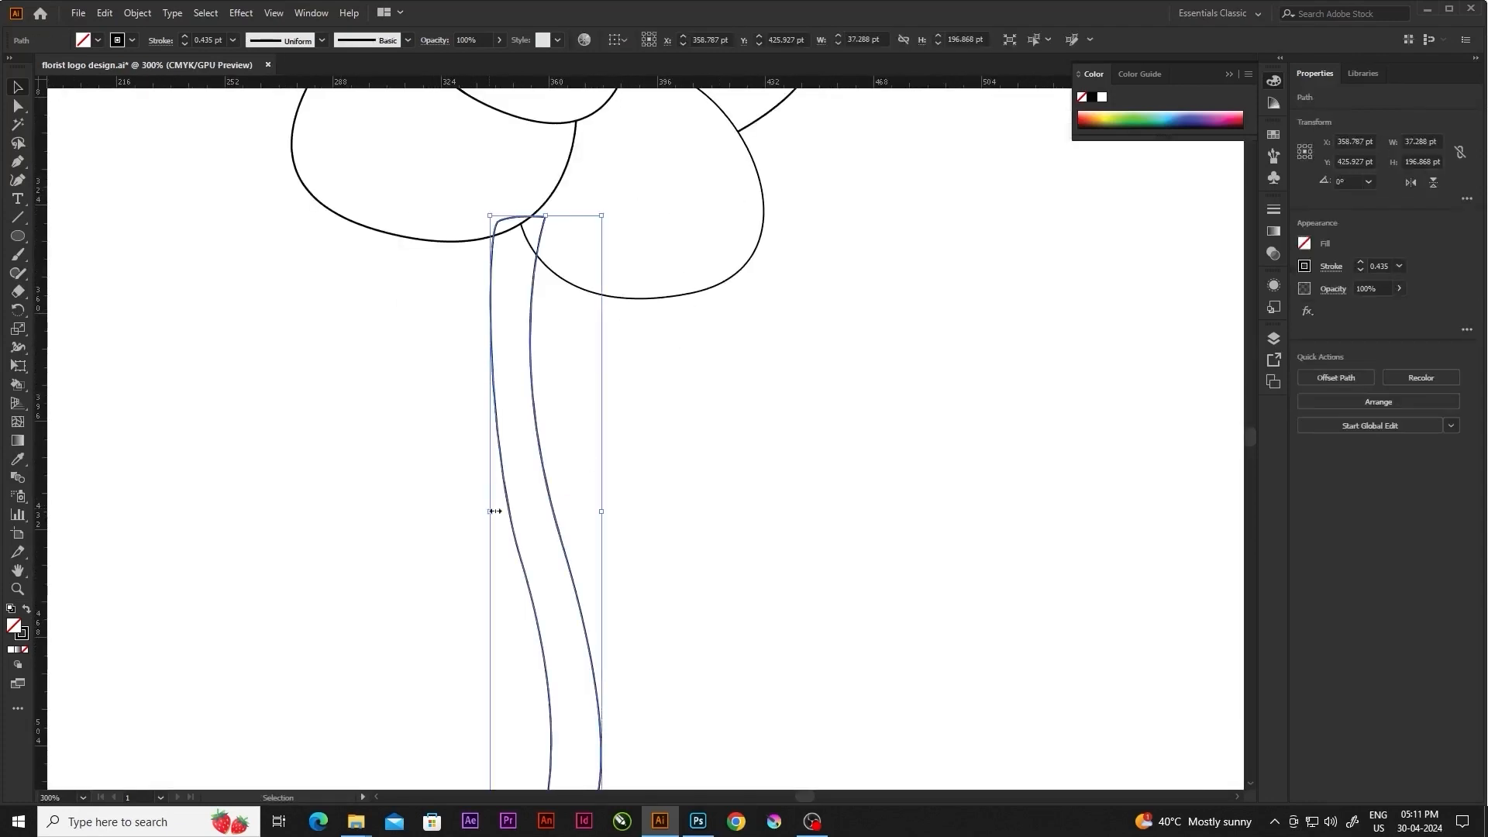
left_click(648, 461)
scroll(648, 458, "down", 3)
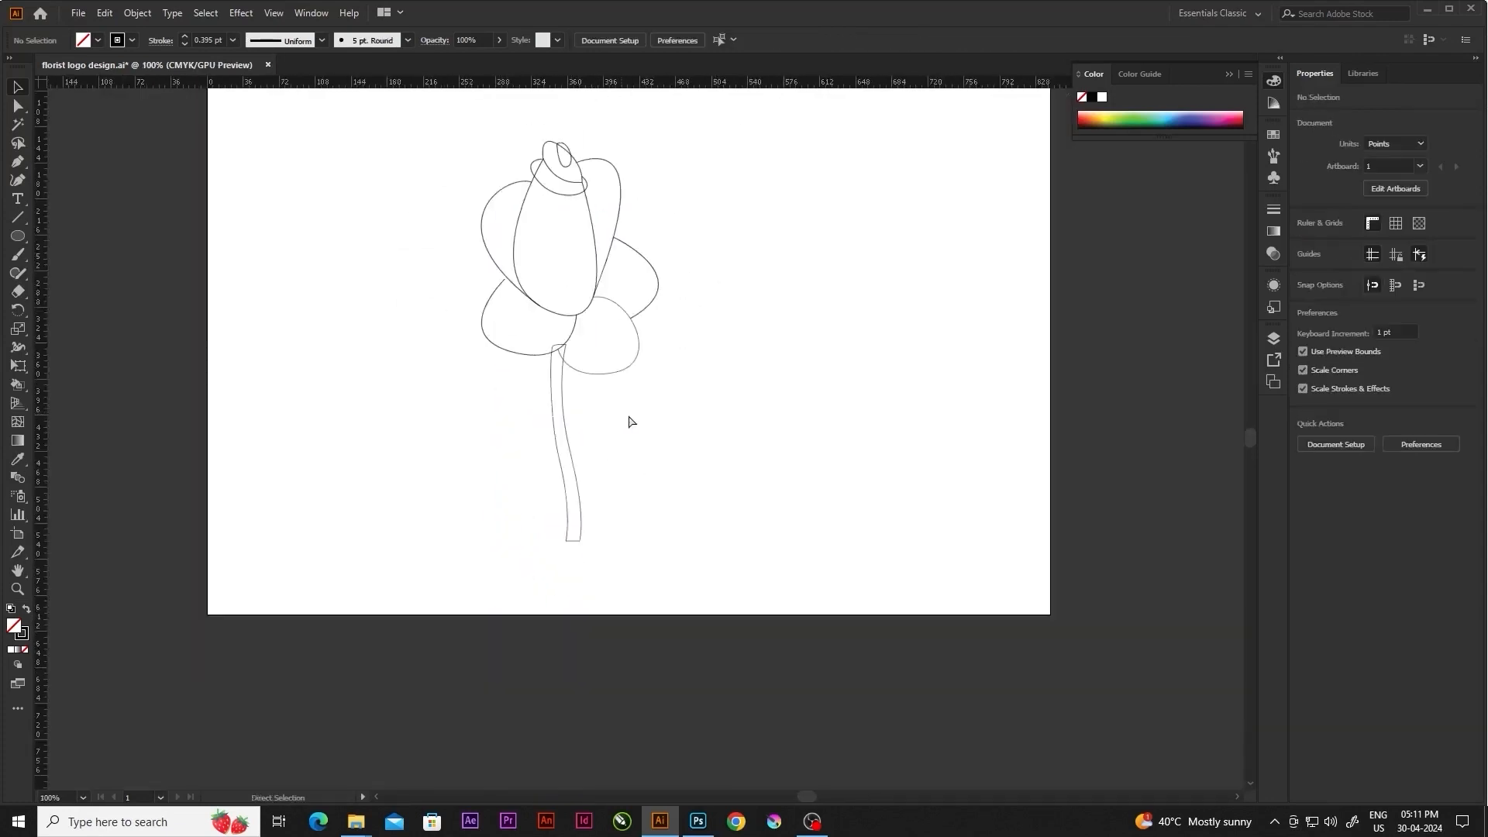
Resize the stem so it becomes longer and slightly narrower while its top stays at the junction of the lower petals
left_click(553, 522)
left_click_drag(550, 522, 578, 561)
left_click(622, 488)
scroll(597, 458, "down", 3)
scroll(525, 538, "up", 5)
left_click(571, 546)
left_click(635, 526)
scroll(565, 354, "up", 3)
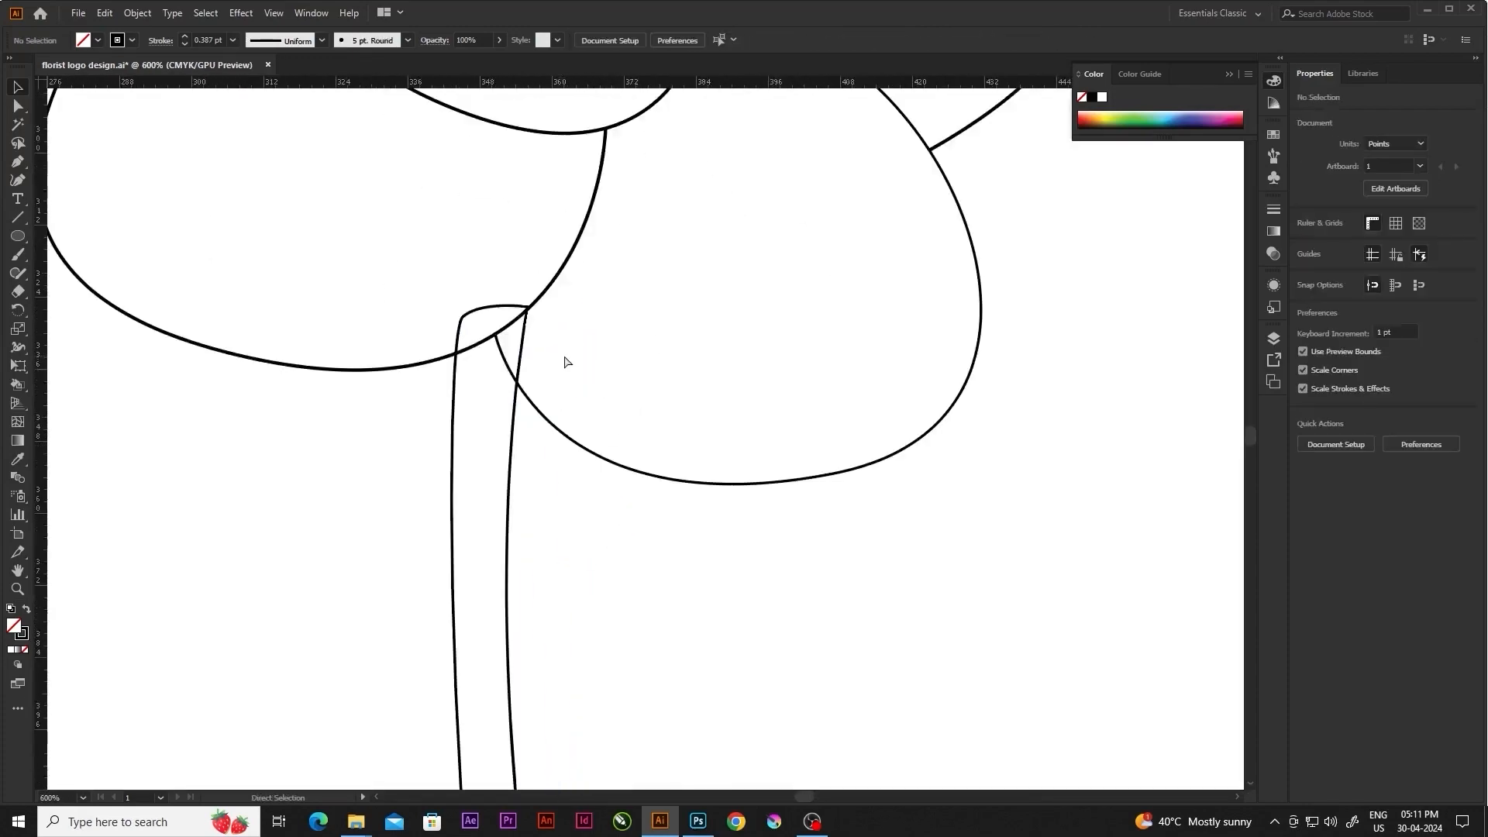
Draw a small, pointed sepal with the Pen tool, curving out from the stem's left edge just below the lower-left petal
scroll(570, 361, "down", 4)
left_click(25, 160)
scroll(531, 375, "up", 2)
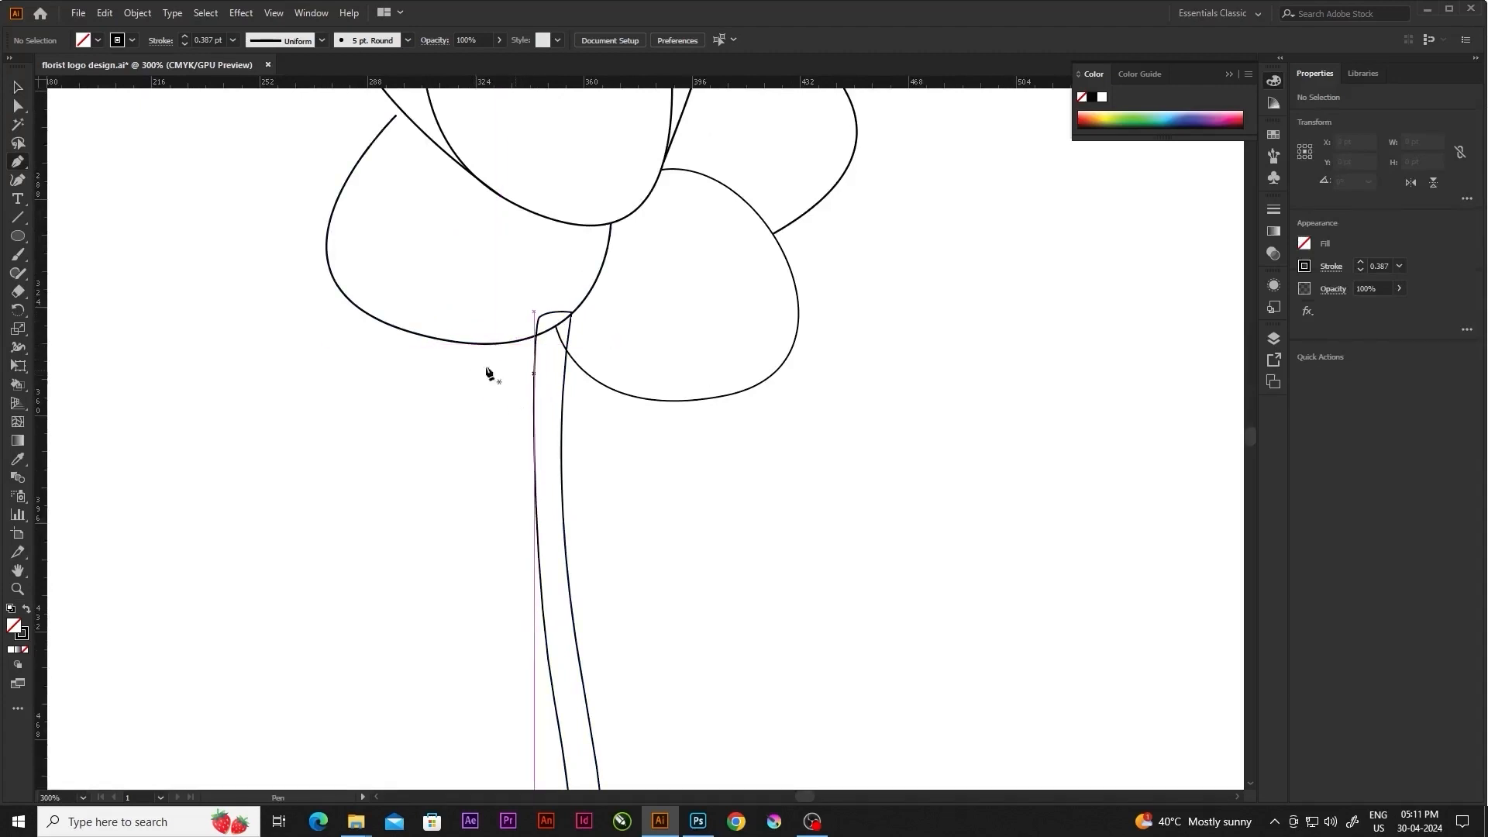
left_click(534, 353)
left_click_drag(468, 395, 467, 417)
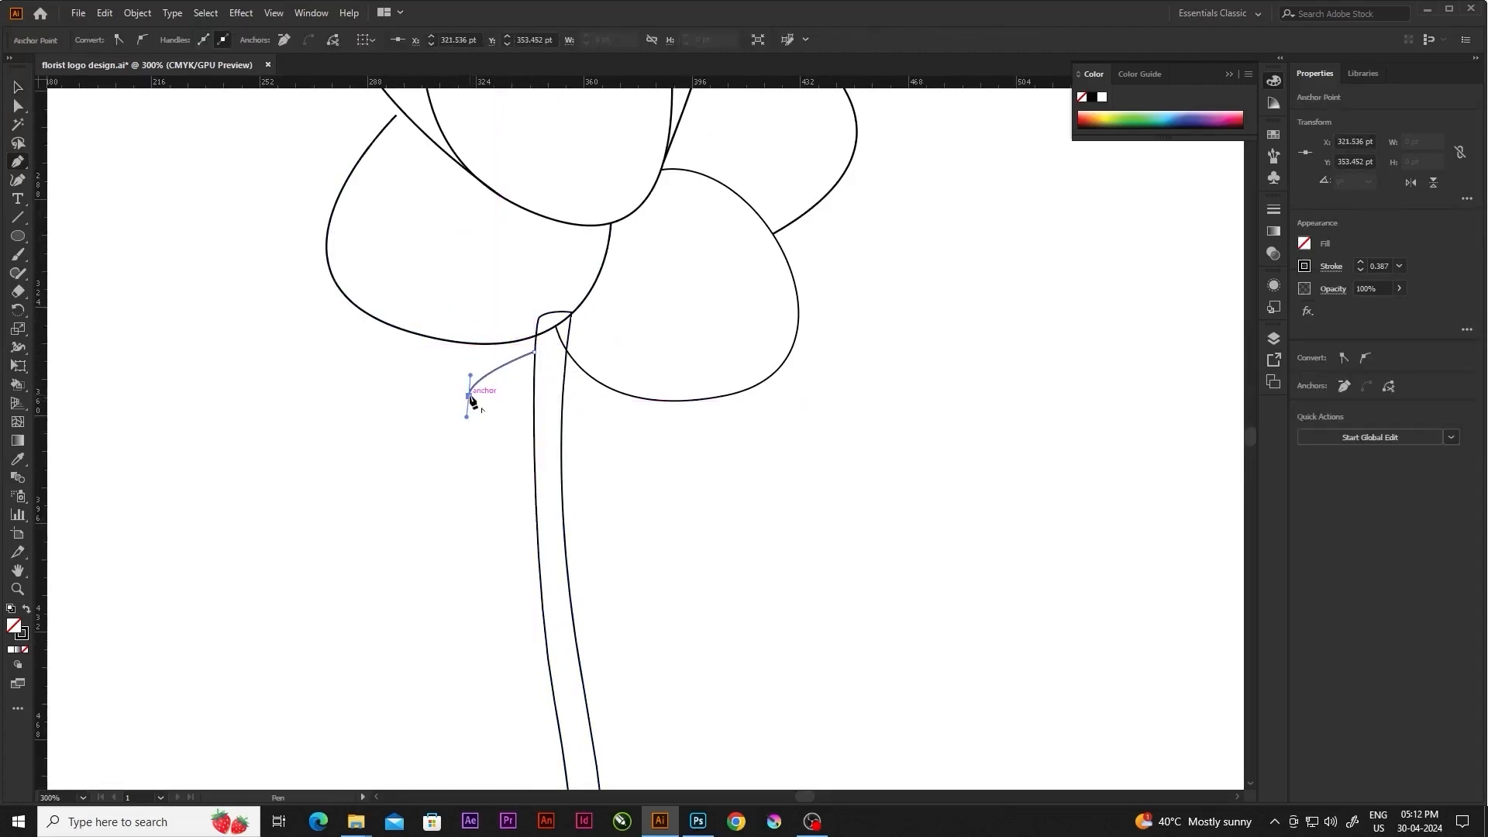
left_click_drag(554, 434, 547, 437)
key("v")
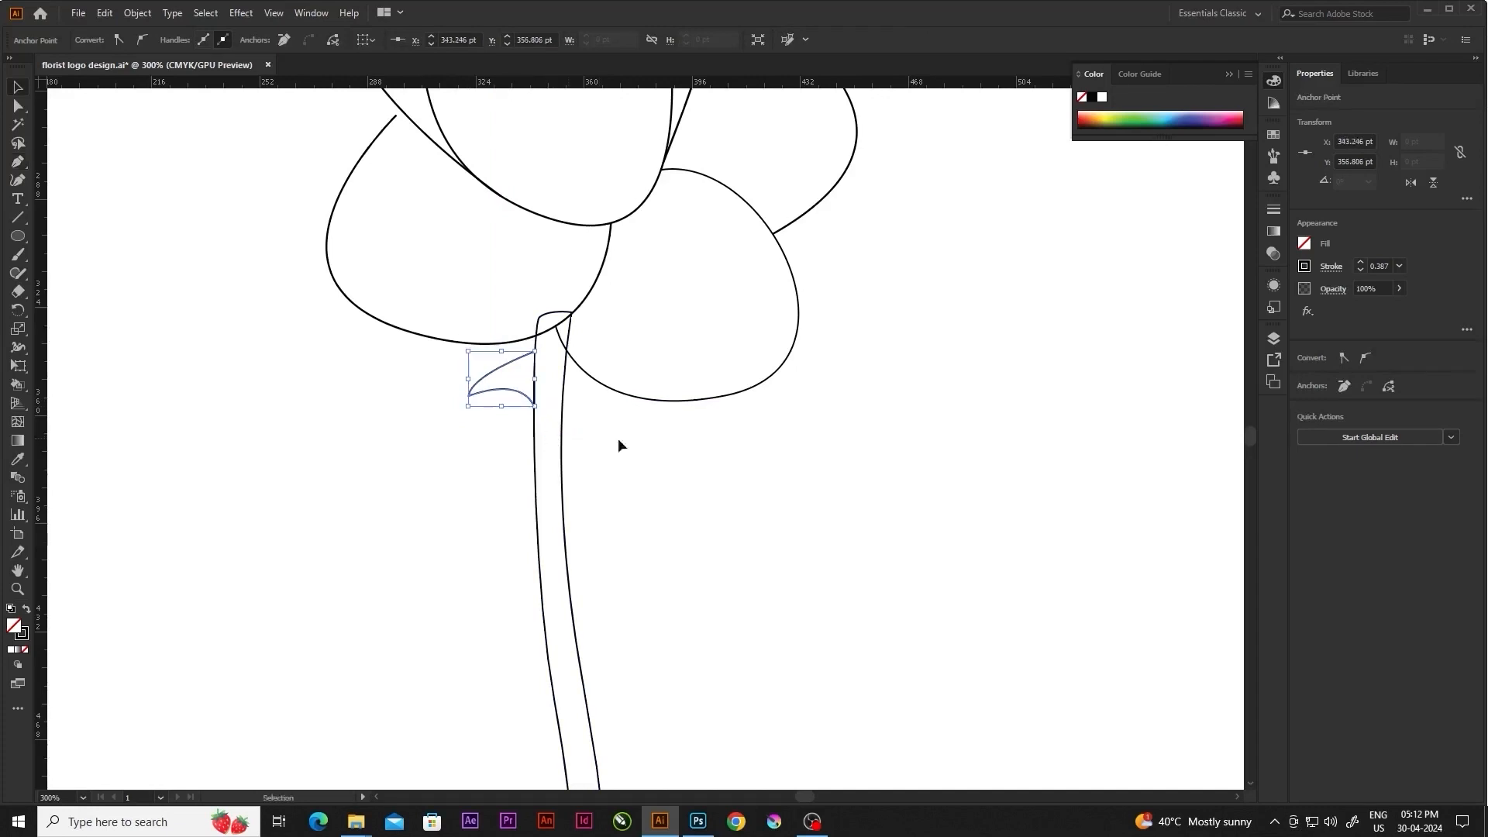
left_click(618, 440)
Bend the upper edge of the left sepal outward into a fuller, rounder curve
scroll(547, 404, "right", 1)
scroll(547, 404, "down", 3)
scroll(533, 402, "up", 5)
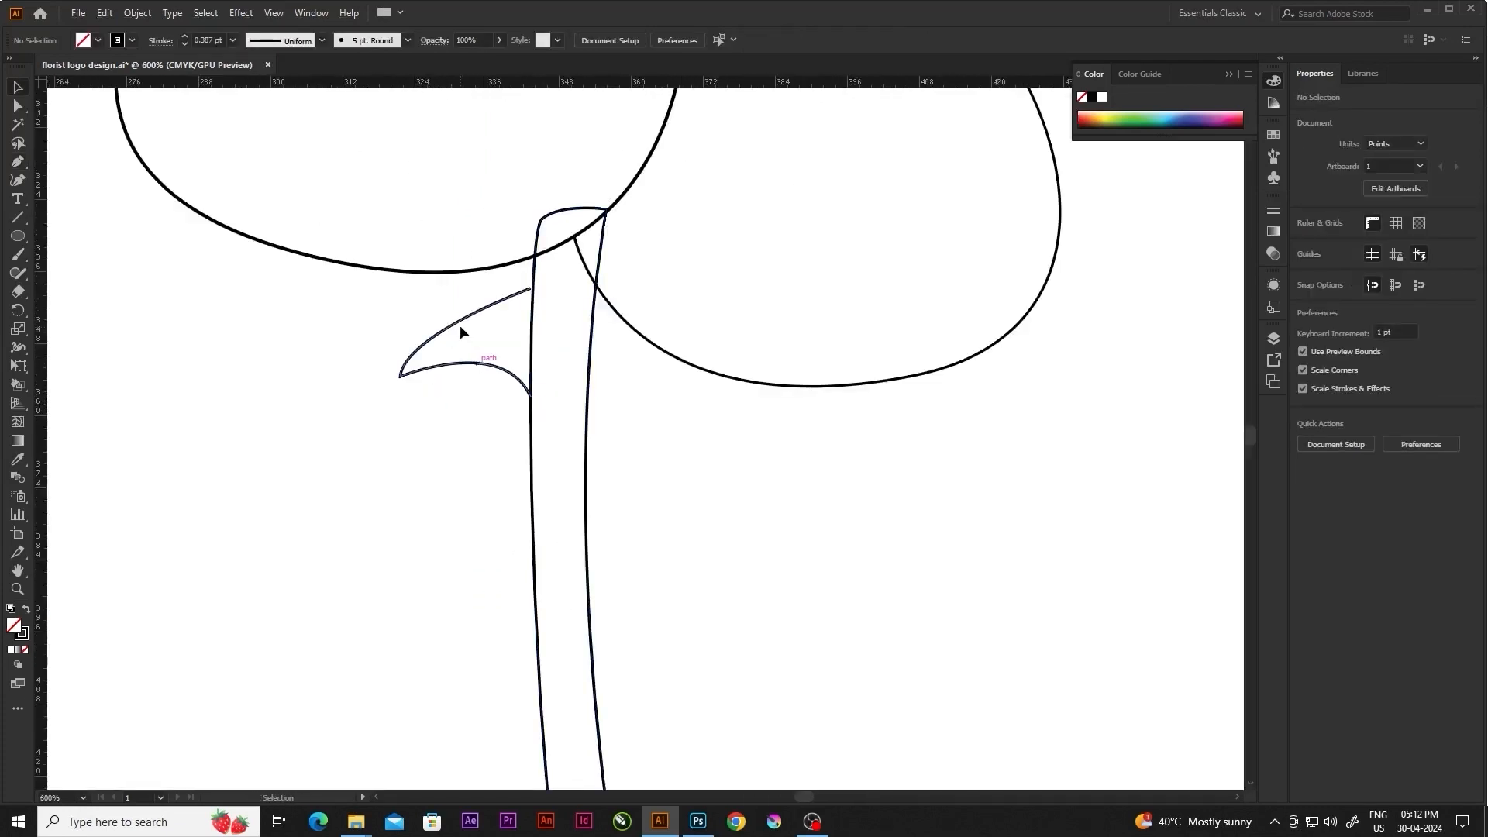
key("a")
left_click(463, 319)
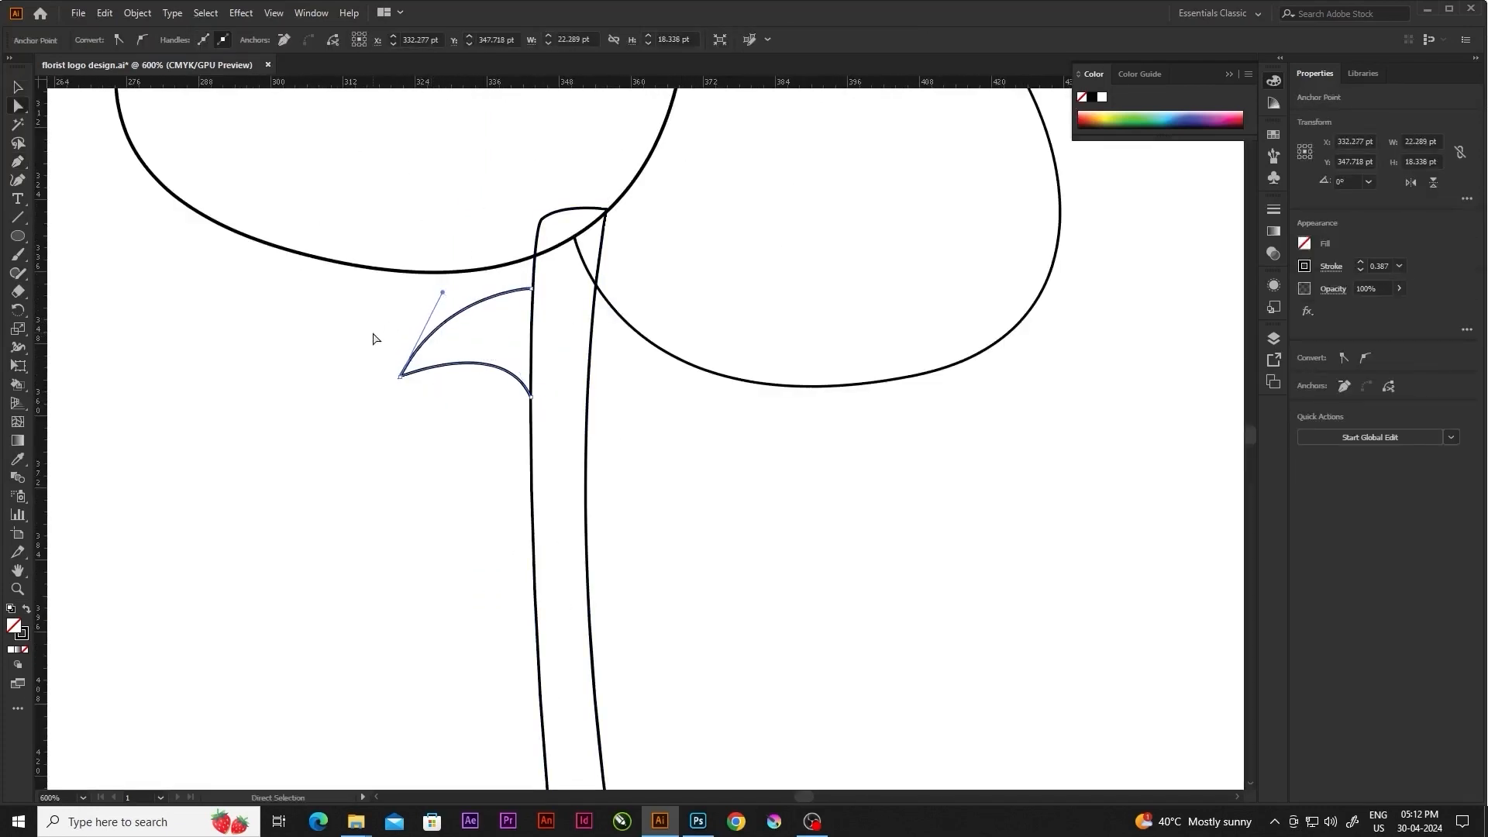
Duplicate the left sepal and reflect the copy so that it points to the right
key("v")
key("ctrl+c")
key("ctrl+v")
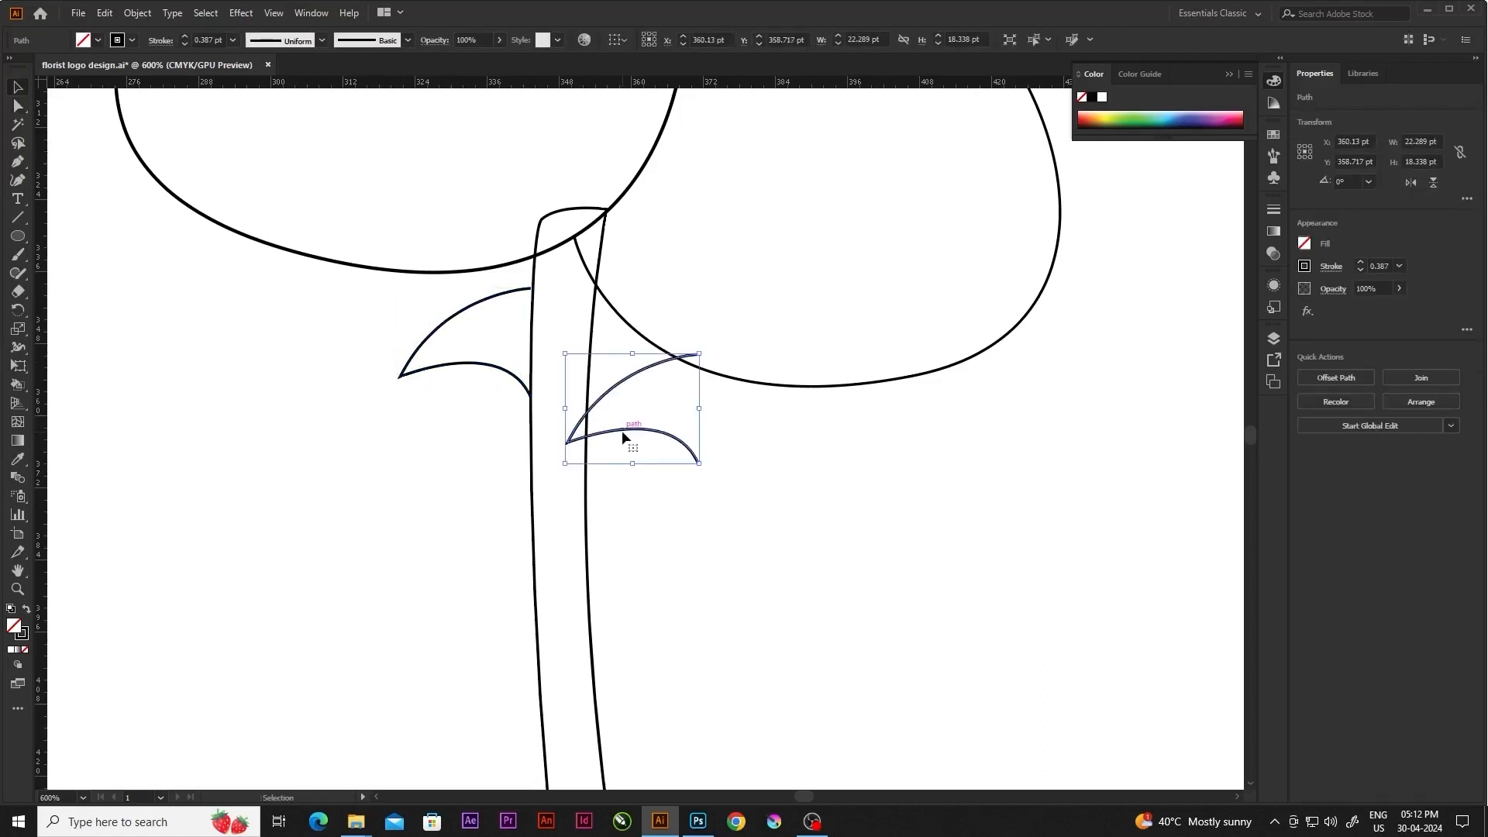
right_click(625, 429)
mouse_move(775, 670)
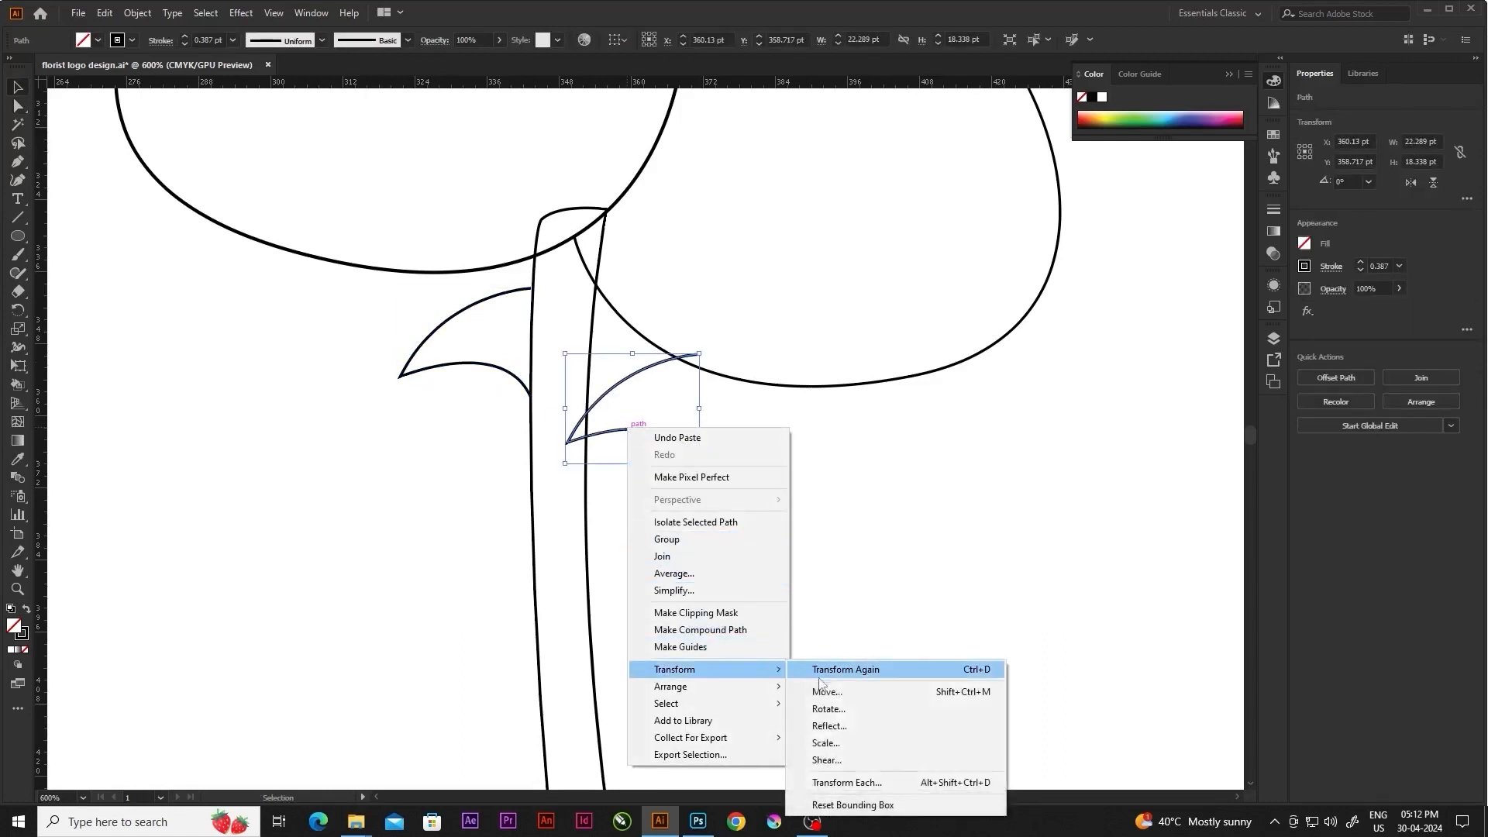
left_click(828, 725)
key("Return")
Position the mirrored sepal against the stem's right edge, scale it down slightly and rotate its tip downward
left_click_drag(687, 453, 660, 429)
left_click(689, 458)
left_click(660, 429)
left_click_drag(727, 391, 757, 413)
left_click_drag(767, 348, 769, 372)
left_click(617, 491)
Adjust the open end anchors of both sepals so they meet the edges of the stem
key("a")
scroll(617, 491, "down", 2)
scroll(636, 426, "up", 3)
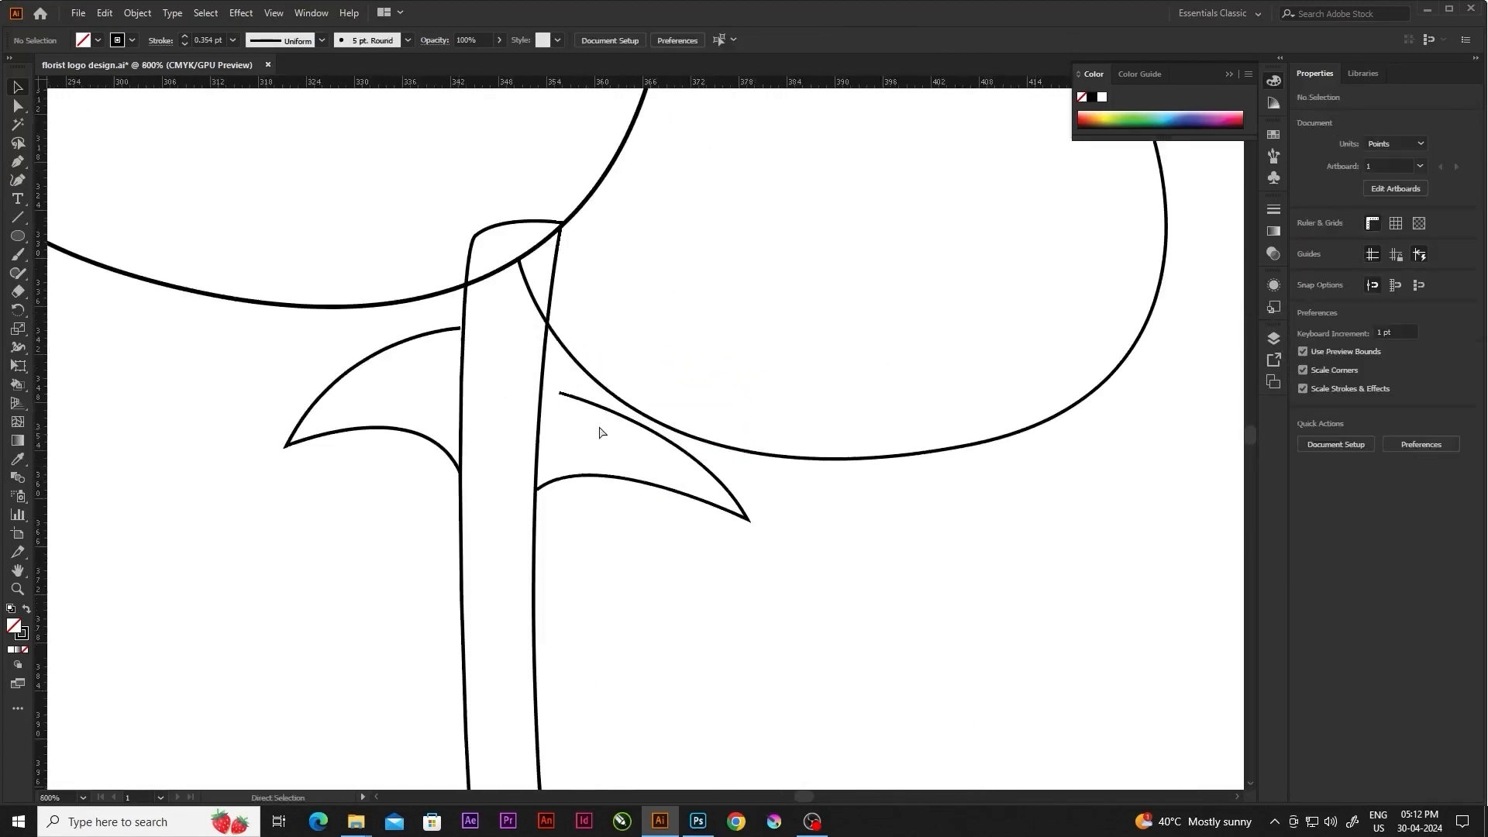
left_click_drag(560, 393, 543, 368)
left_click_drag(536, 490, 537, 509)
left_click_drag(460, 328, 465, 324)
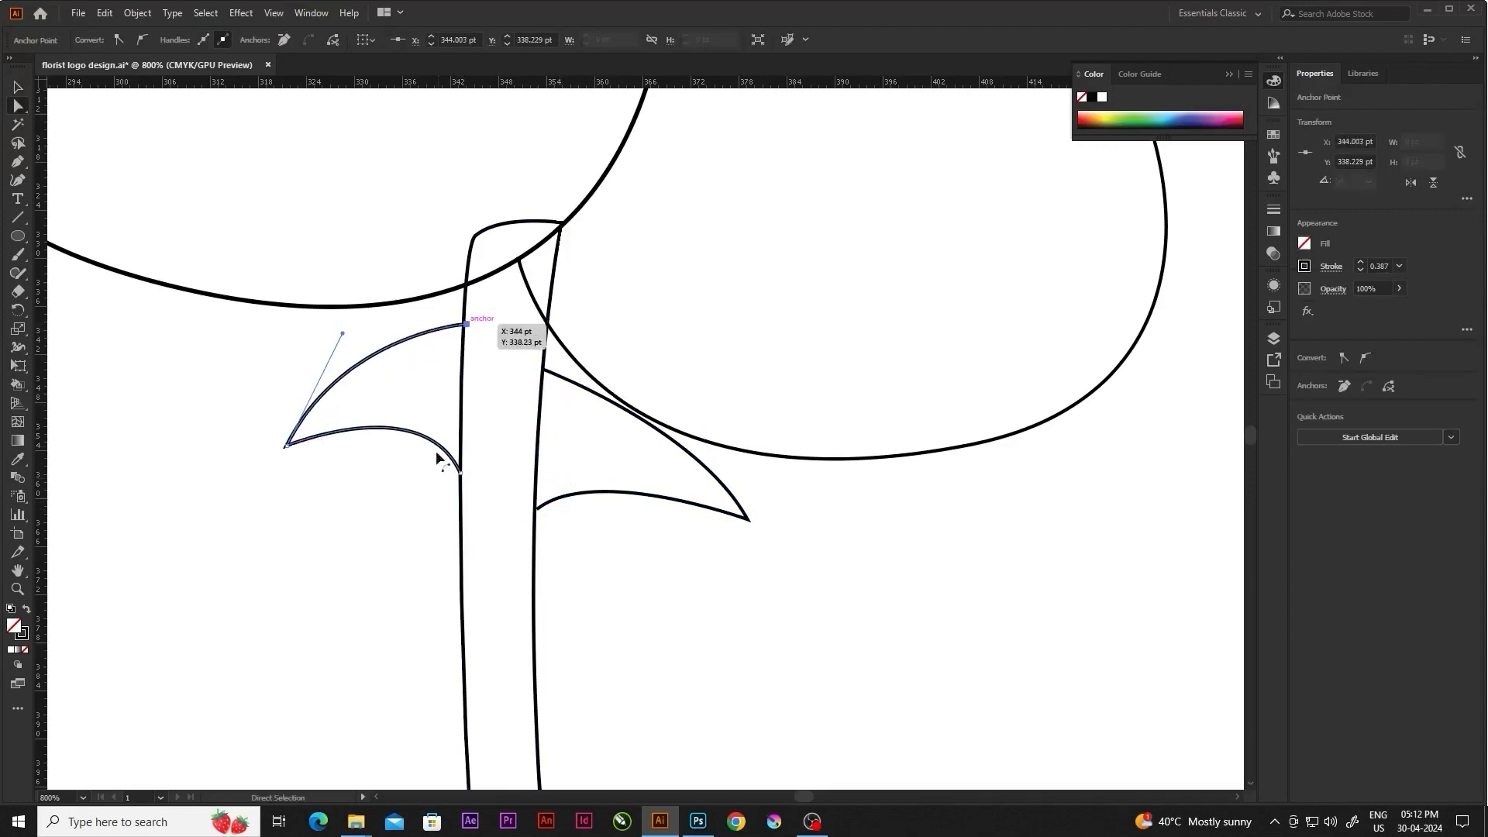
left_click(510, 507)
Add an anchor point to the right sepal's lower edge and reshape that edge into a gentle wave running into the stem
scroll(700, 457, "down", 4)
scroll(655, 457, "up", 5)
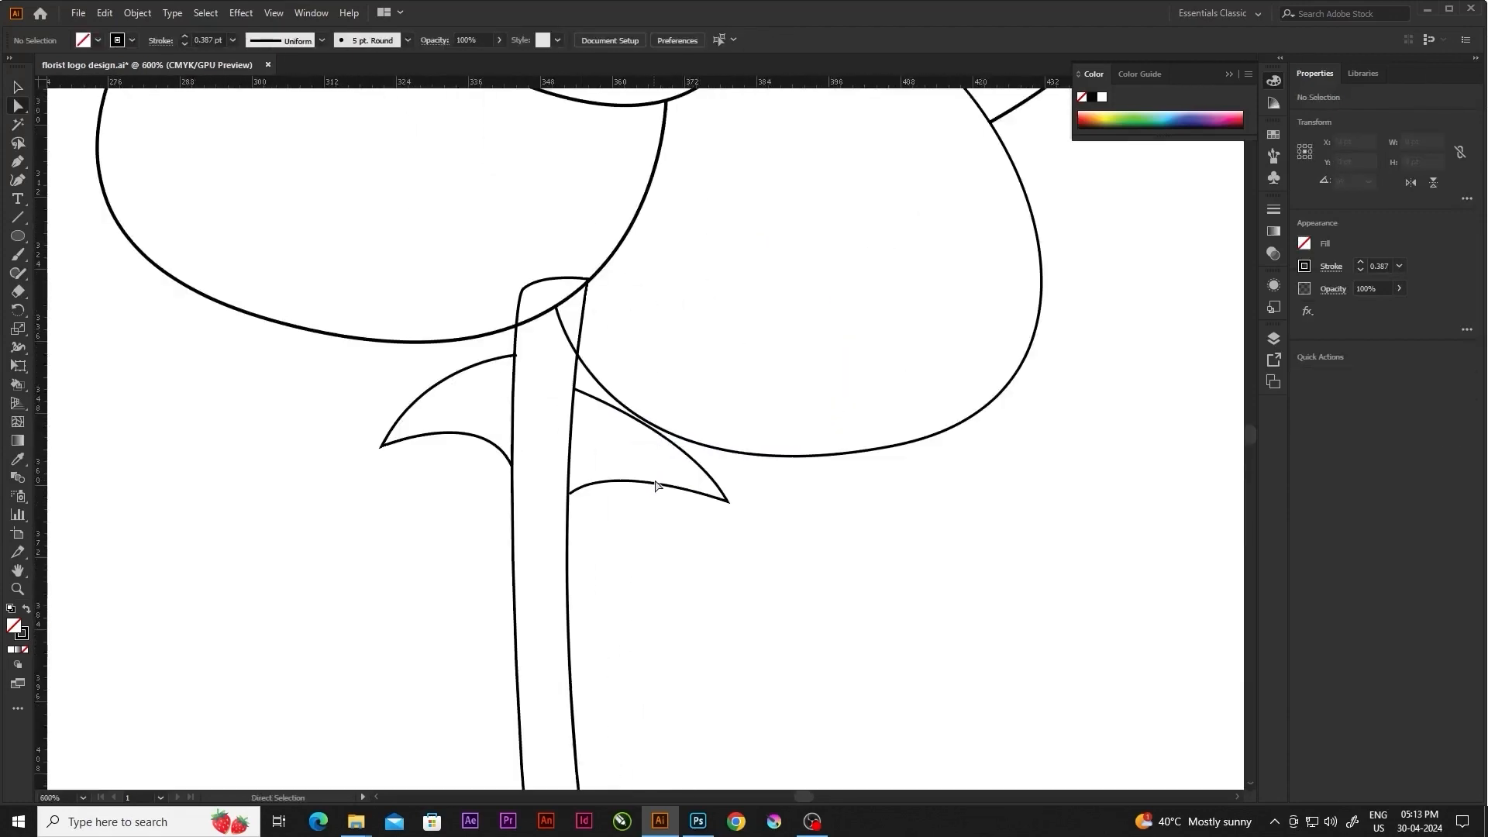
left_click(664, 488)
key("v")
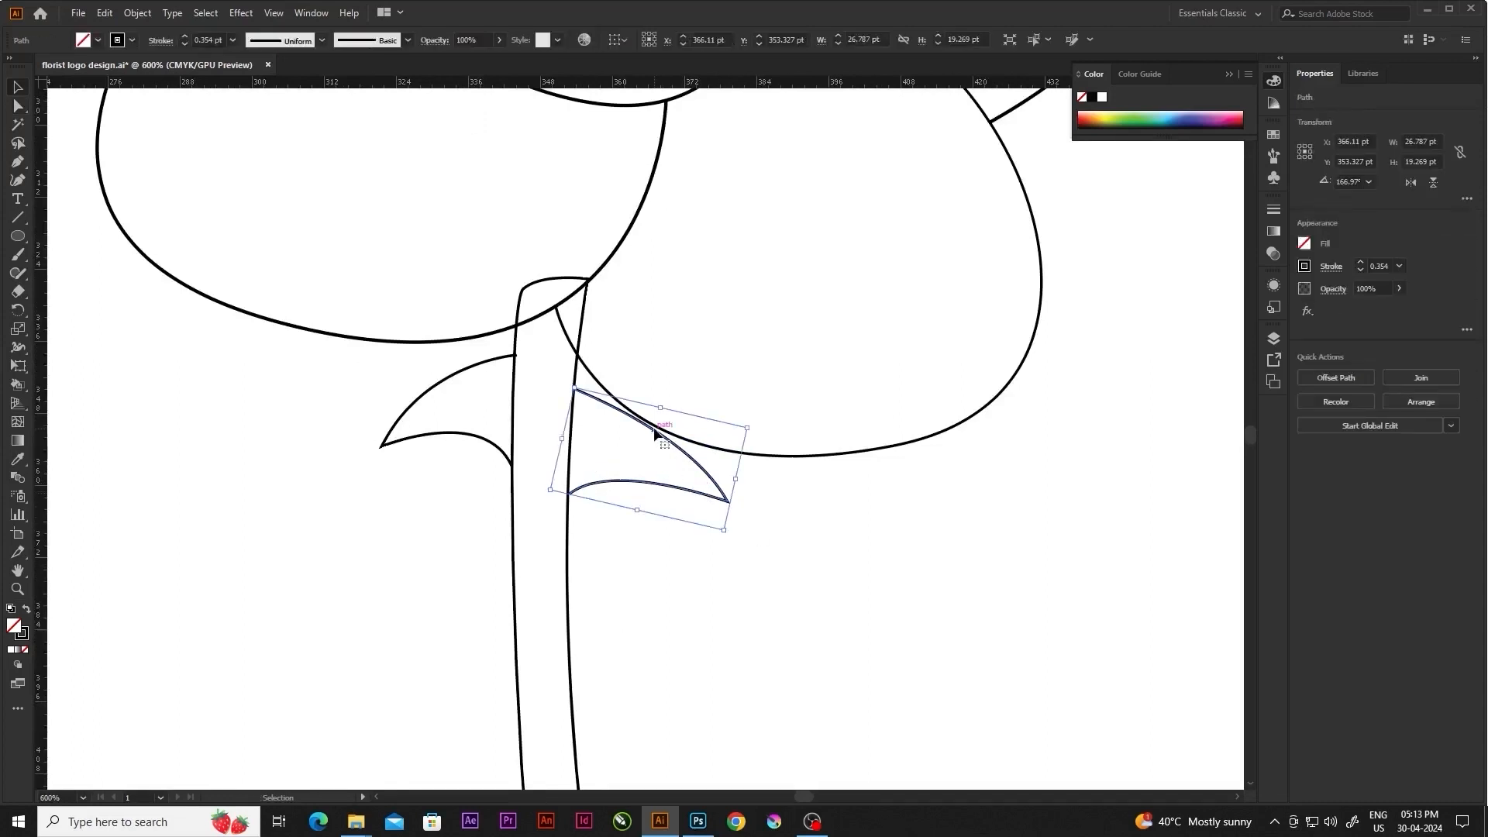
left_click(606, 577)
scroll(591, 487, "up", 3)
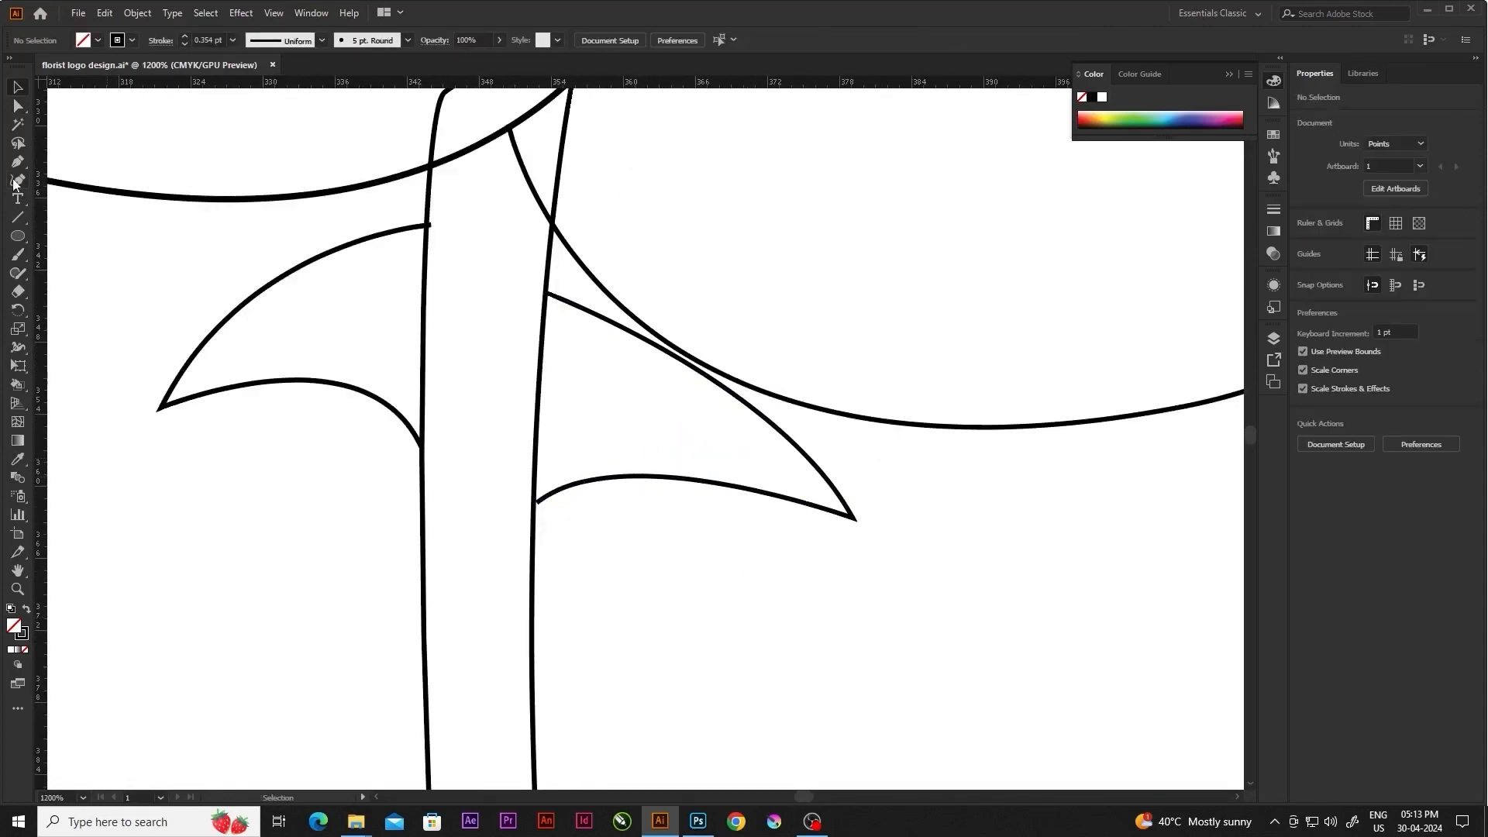
left_click_drag(17, 161, 62, 180)
left_click(612, 477)
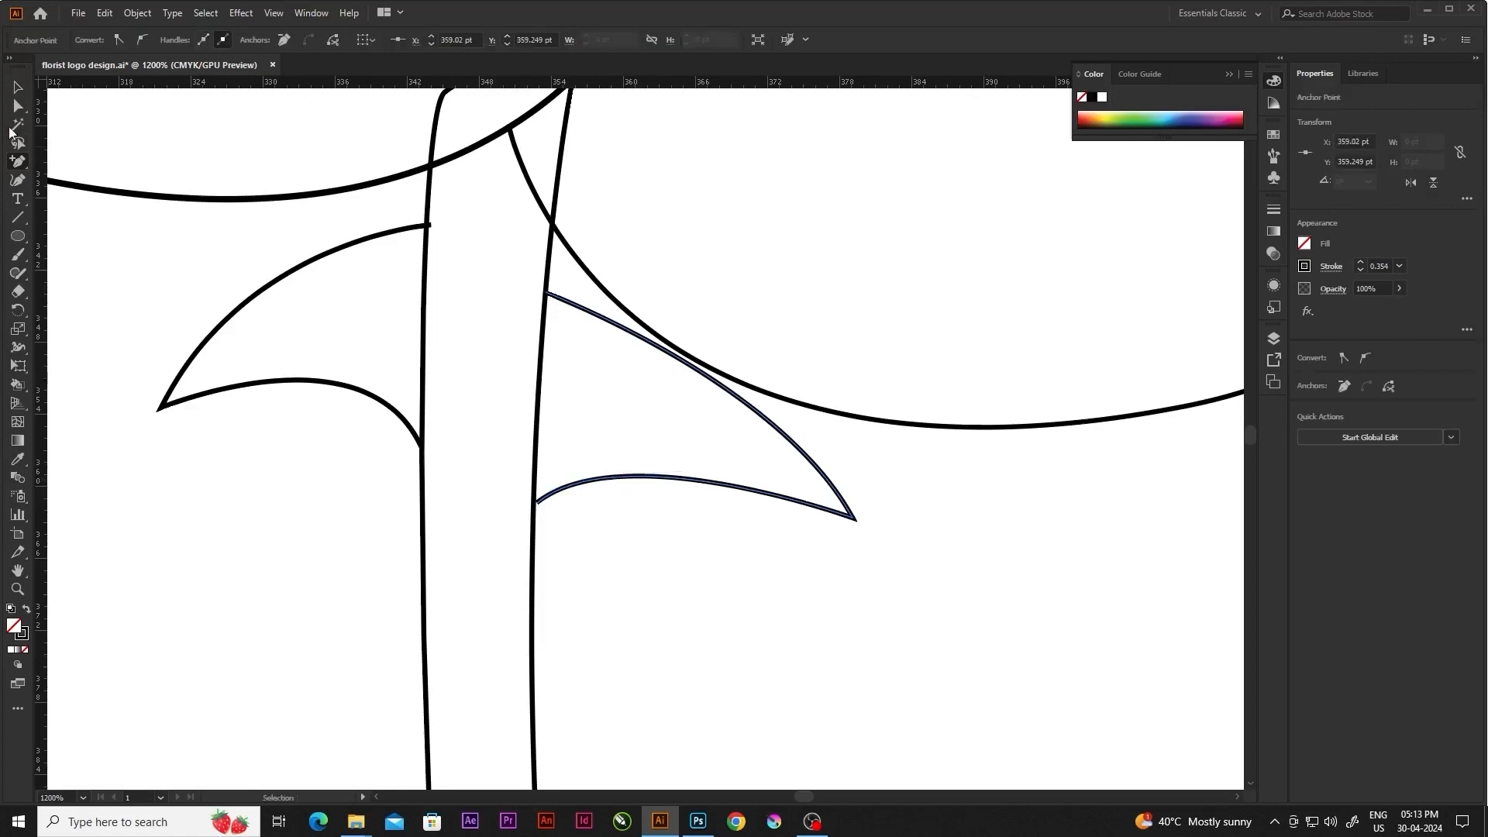
left_click_drag(582, 486, 543, 509)
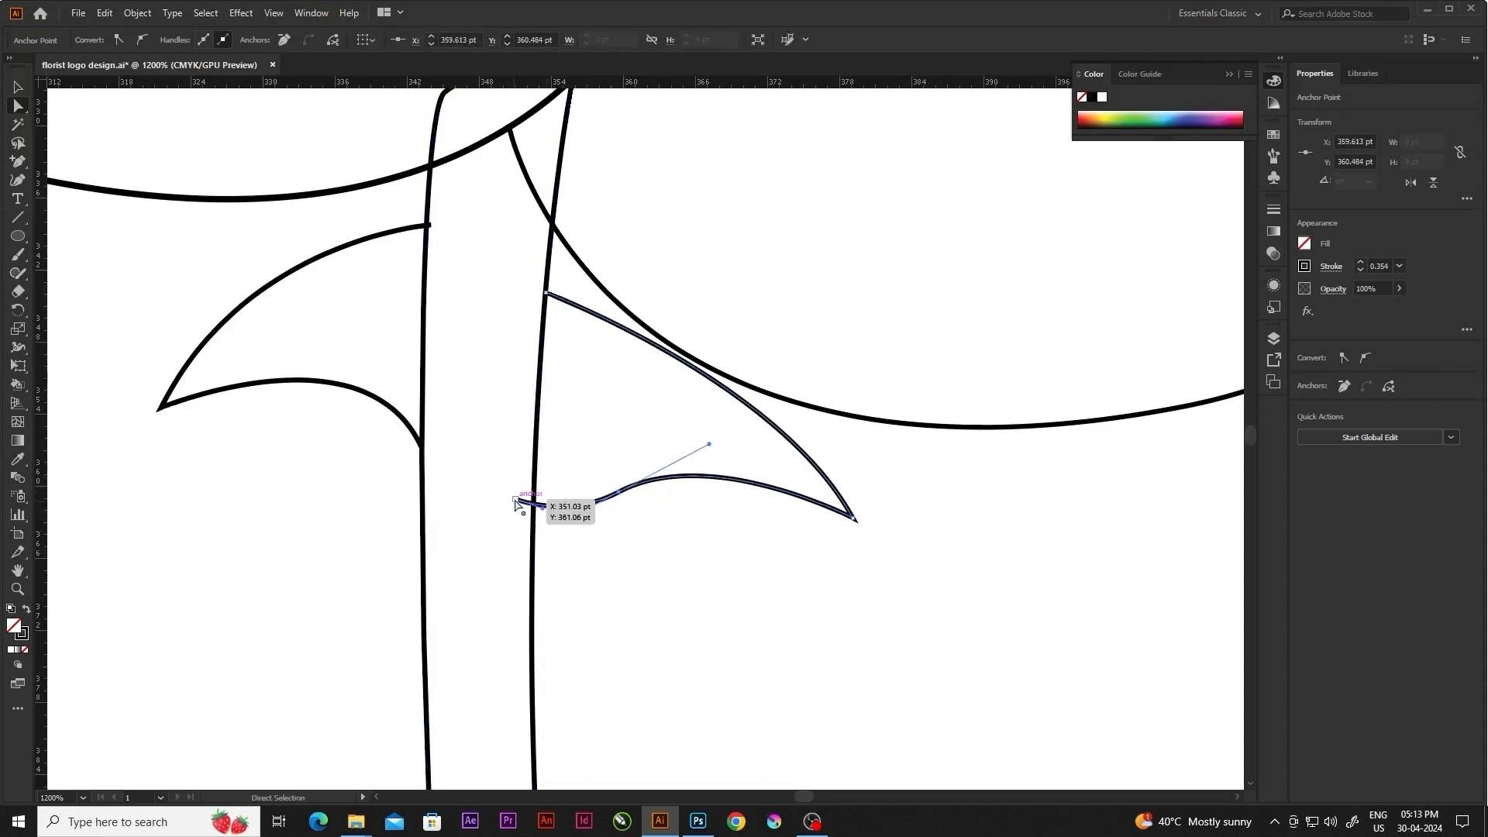
left_click(601, 553)
scroll(579, 533, "down", 7)
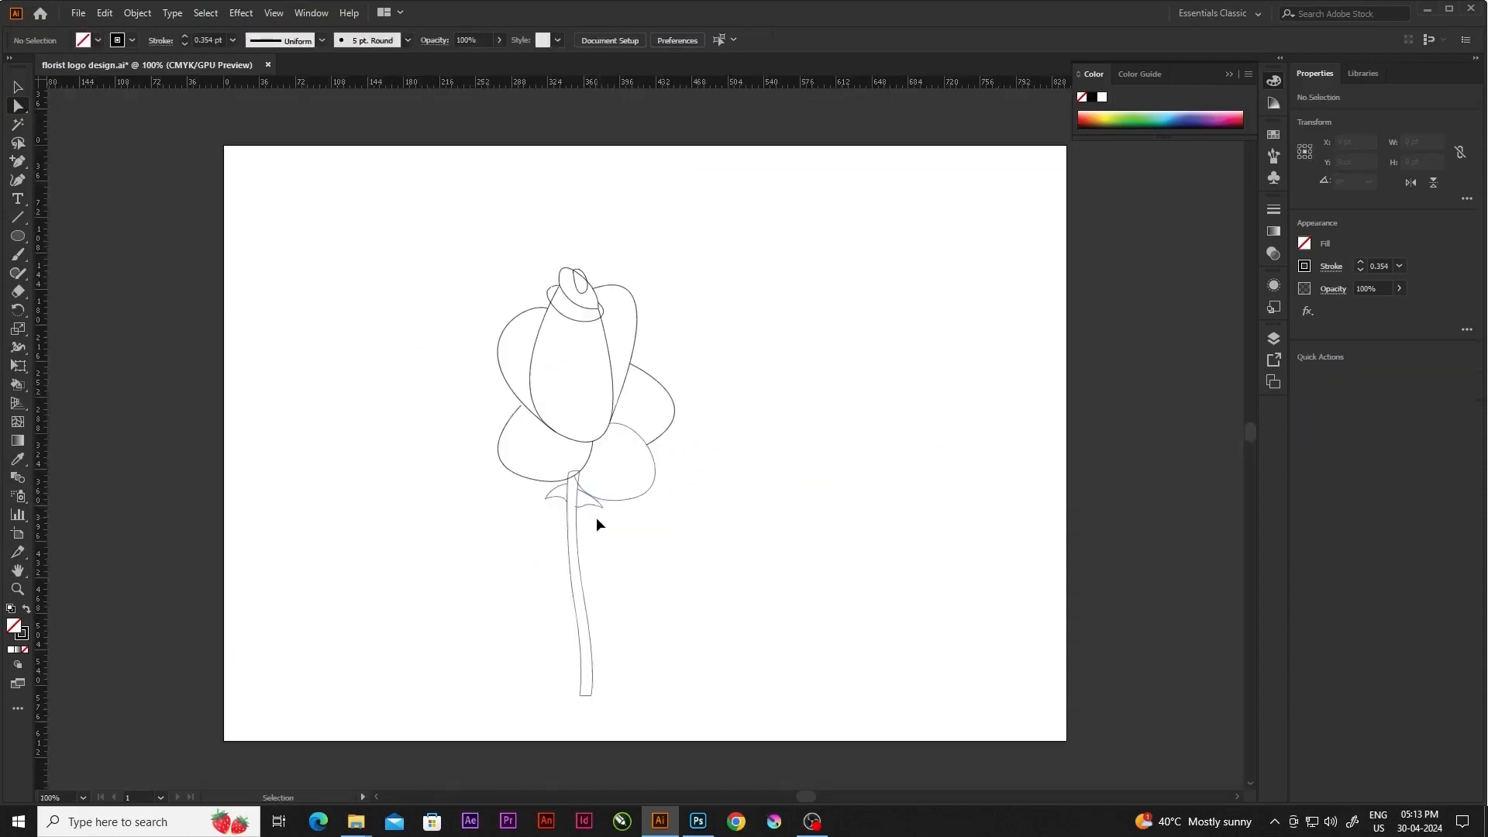
Flatten the left sepal and raise it slightly so that its upper edge meets the lower-left petal
scroll(567, 501, "up", 4)
left_click_drag(541, 488, 546, 444)
left_click(490, 542)
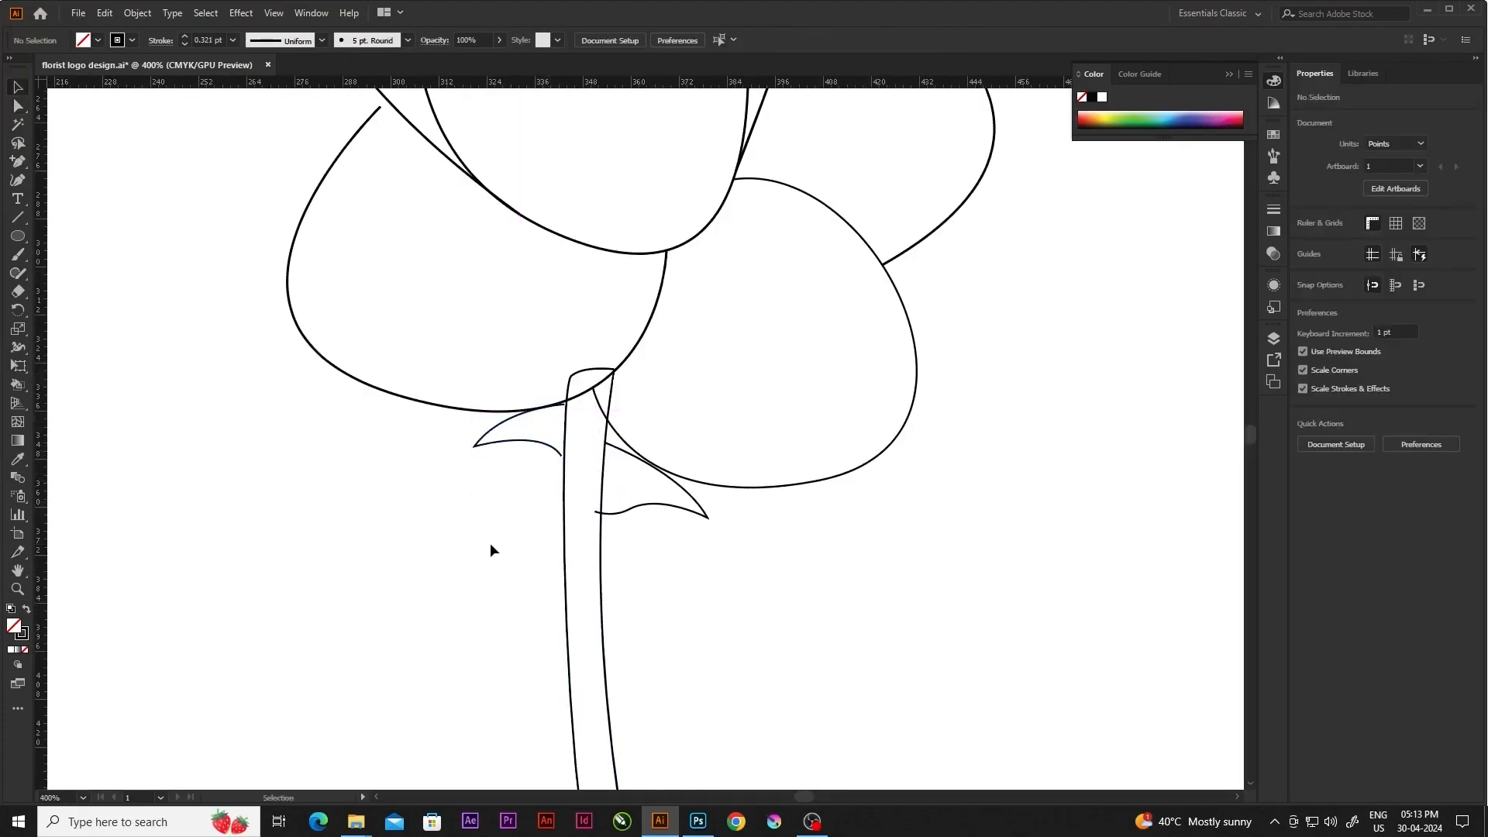
scroll(625, 508, "down", 5)
scroll(523, 535, "up", 6)
Pull the right sepal's inner lower end back to the stem's right edge and smooth the wave along its lower edge
left_click(524, 529)
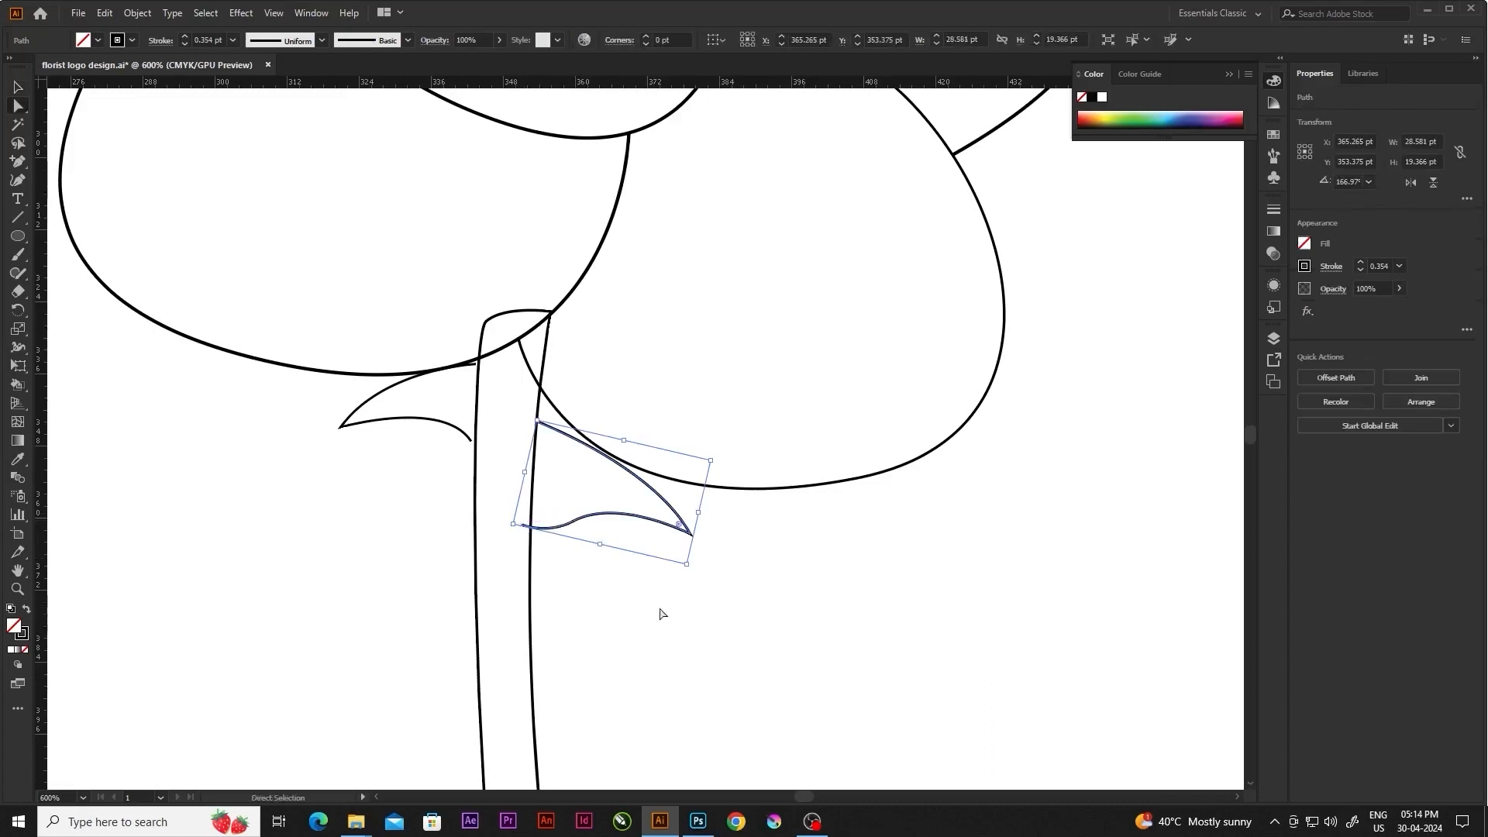
scroll(554, 546, "up", 3)
key("a")
left_click(522, 526)
left_click_drag(468, 497, 496, 477)
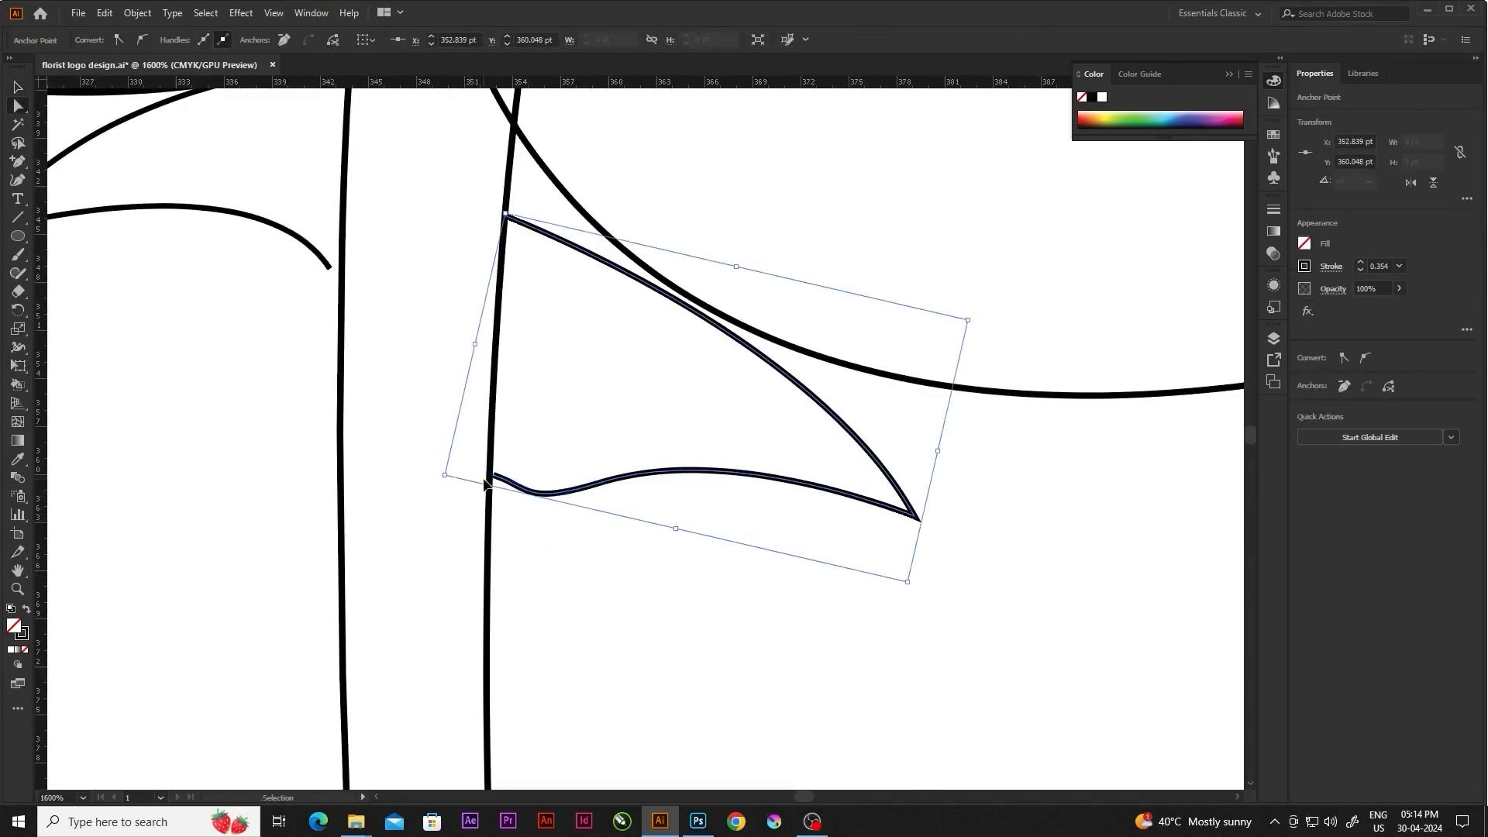
left_click_drag(602, 482, 640, 468)
left_click(633, 464)
left_click(638, 483)
left_click(494, 476)
left_click(572, 554)
scroll(612, 506, "down", 8)
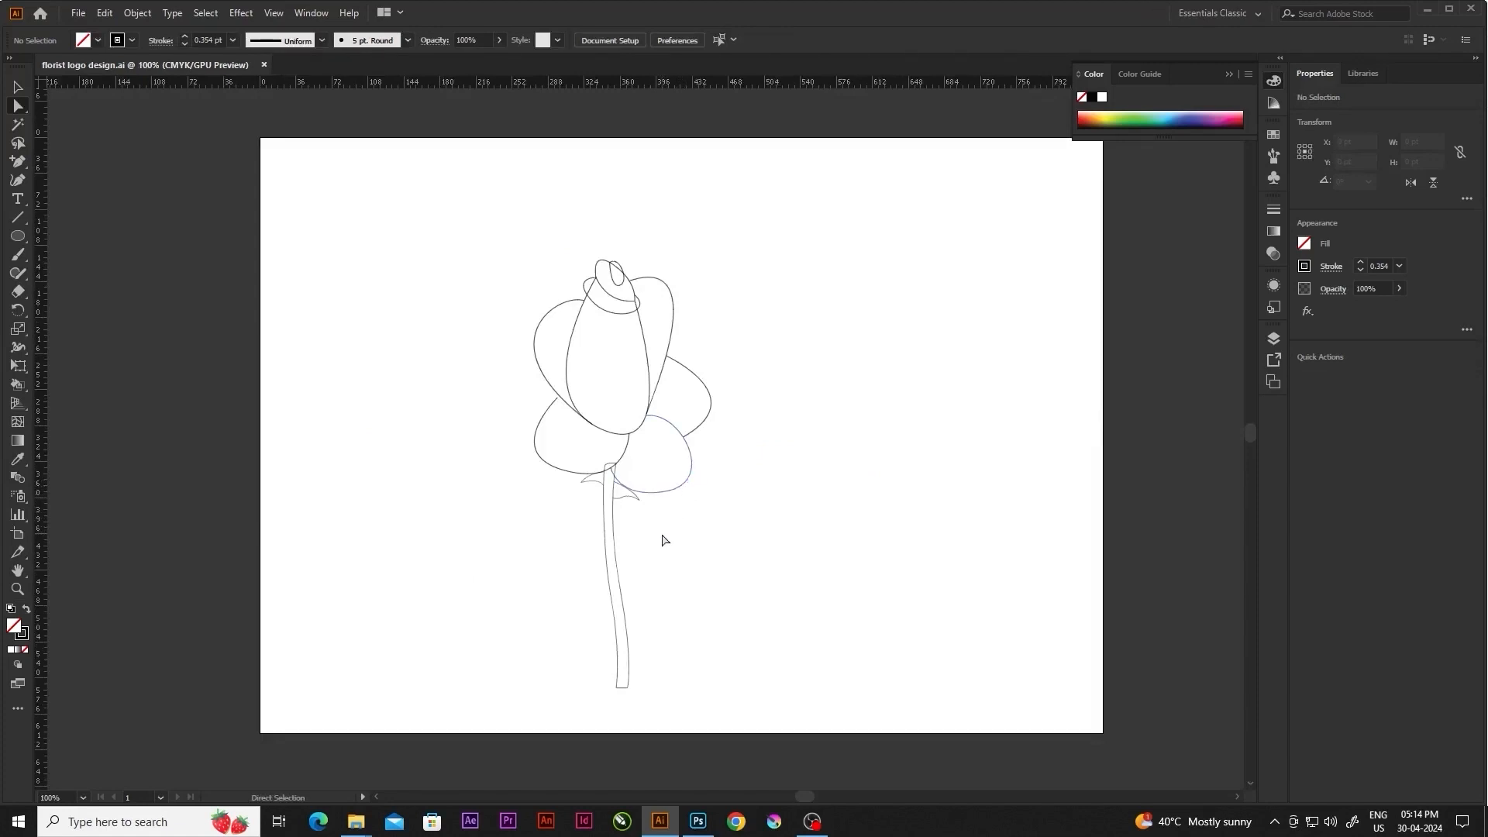
Draw a large closed leaf with a pointed tip and a short stalk joining the stem's right side with the Pen tool
scroll(620, 573, "up", 1)
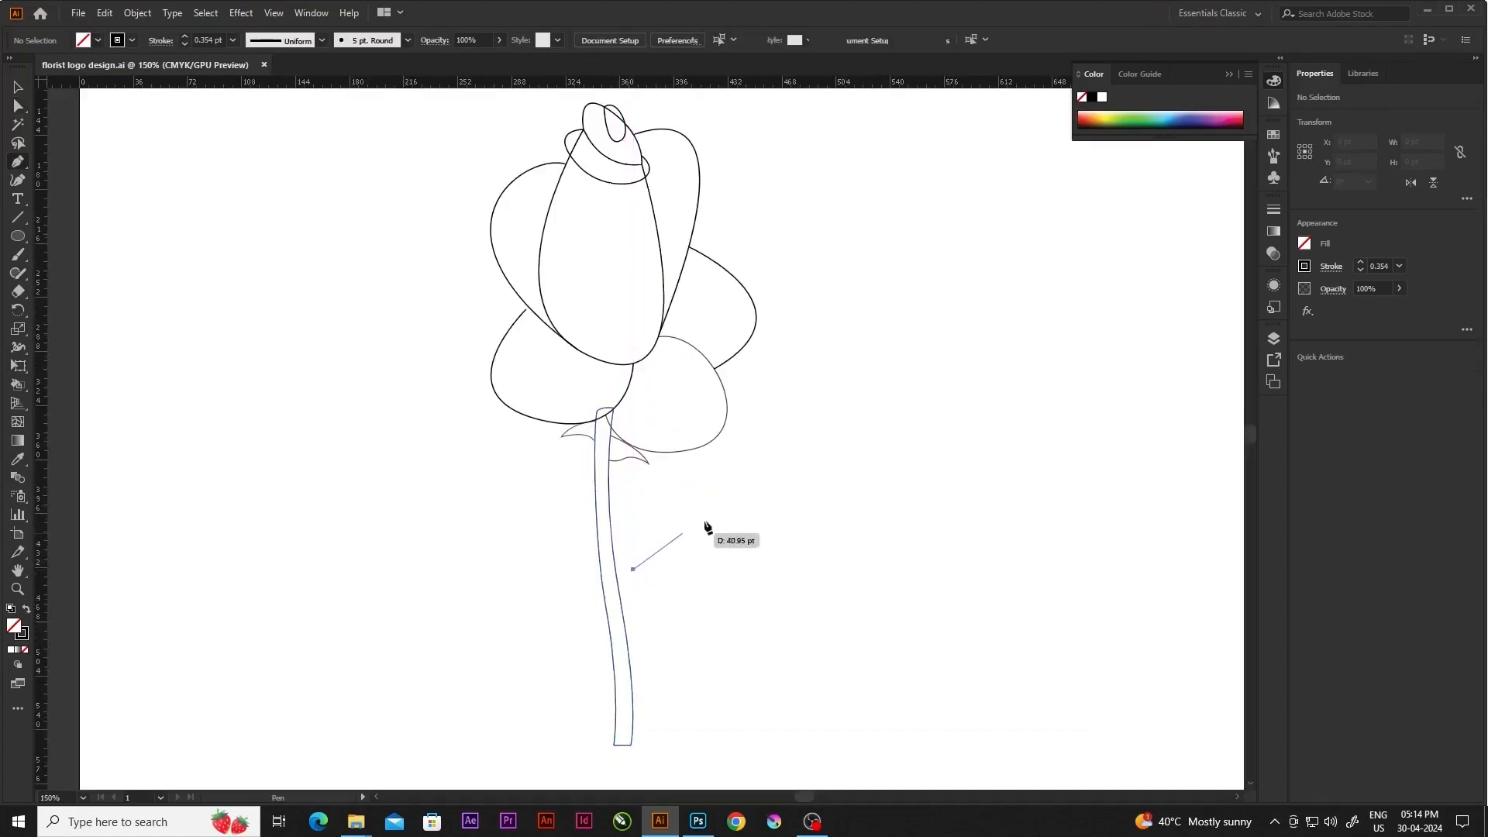
left_click_drag(789, 483, 954, 505)
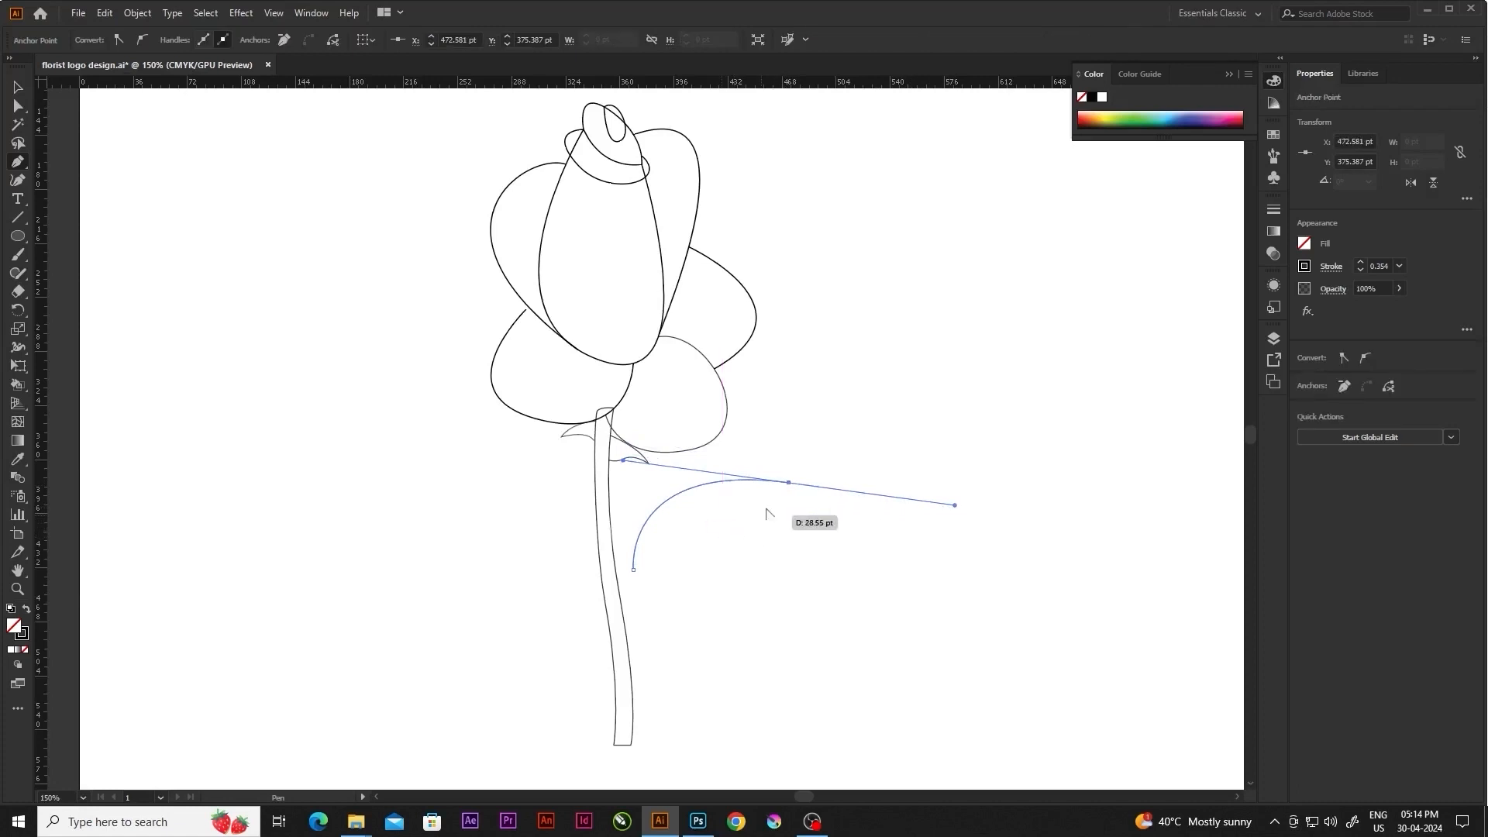
left_click_drag(641, 610, 513, 621)
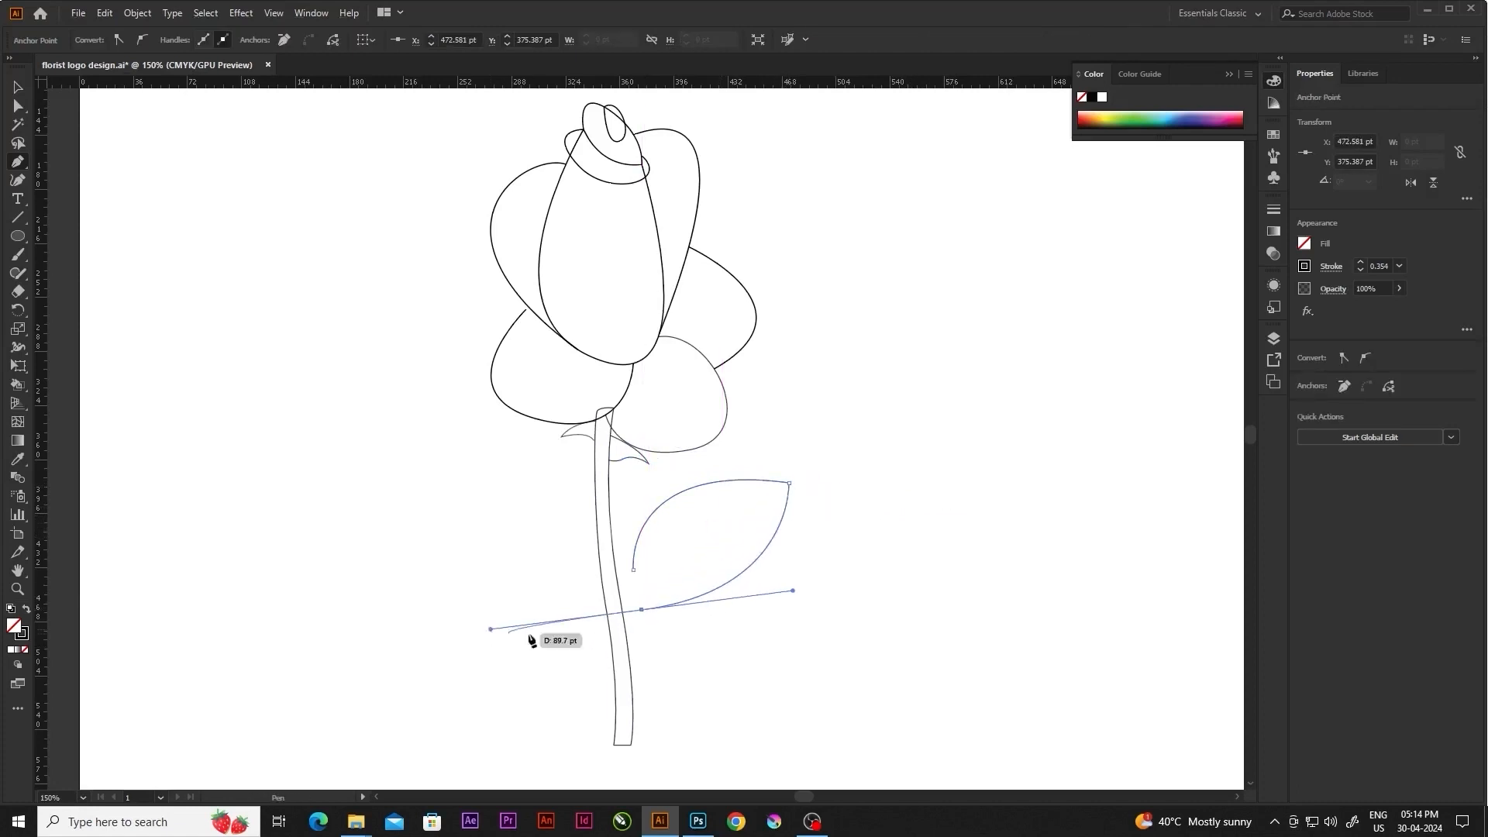
scroll(630, 625, "up", 3)
left_click(660, 585)
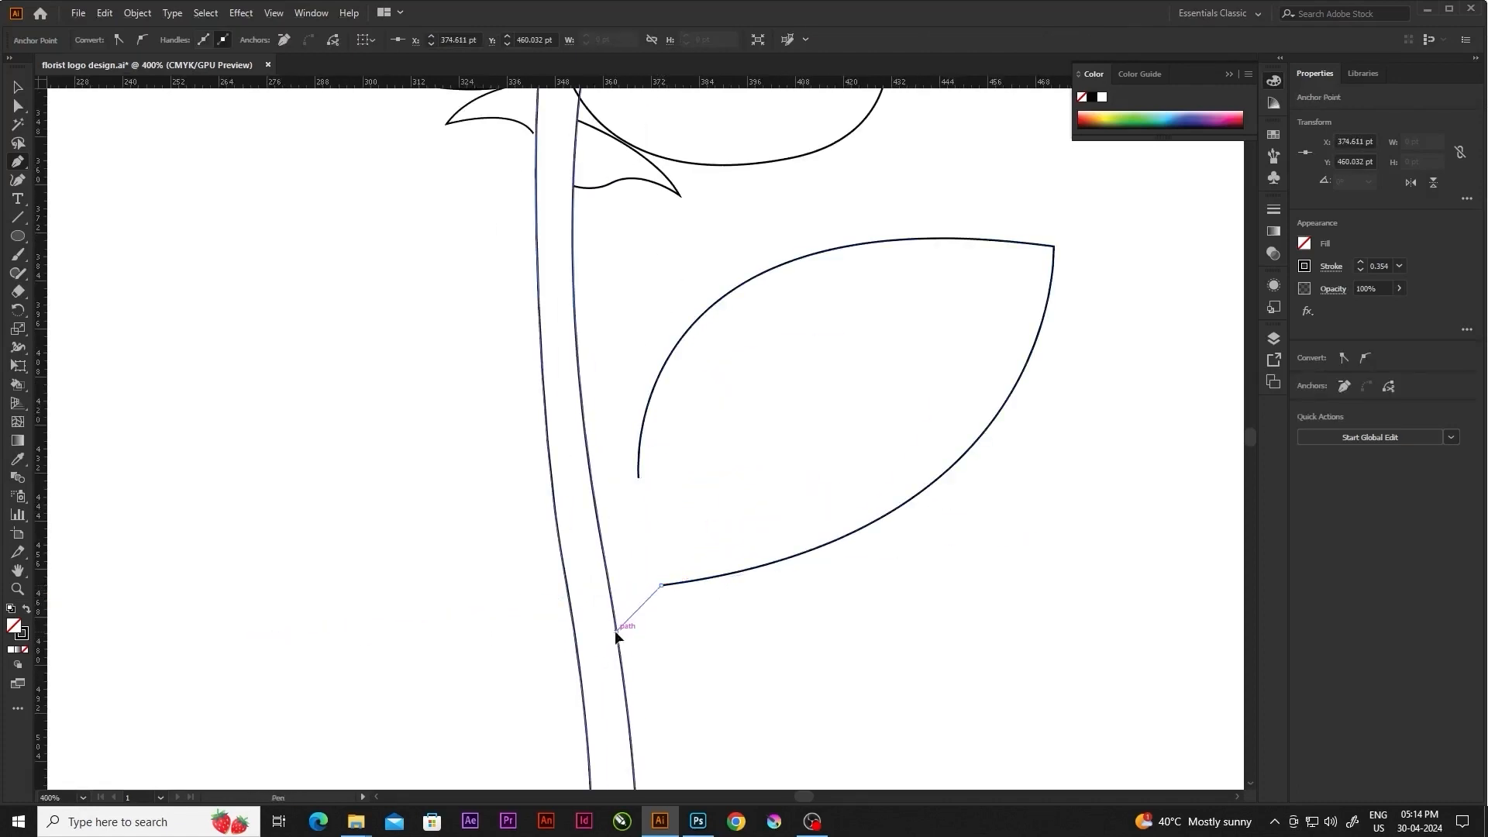
left_click_drag(615, 630, 622, 640)
left_click_drag(626, 555, 690, 533)
left_click(627, 556)
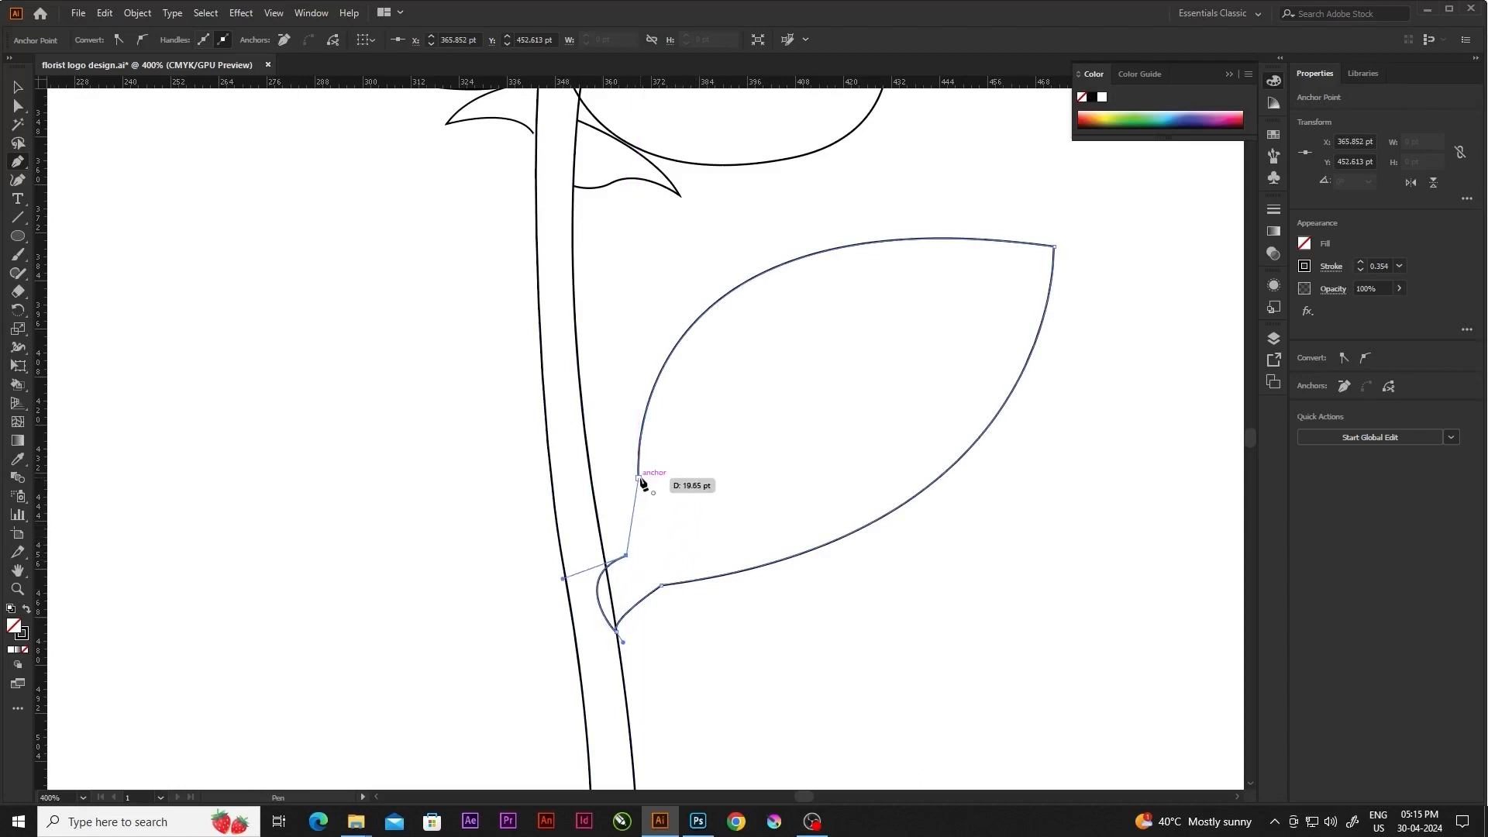
left_click_drag(639, 478, 624, 491)
Remove the extra anchor point above the leaf's stalk and move the corner below it inward to narrow the leaf base
key("a")
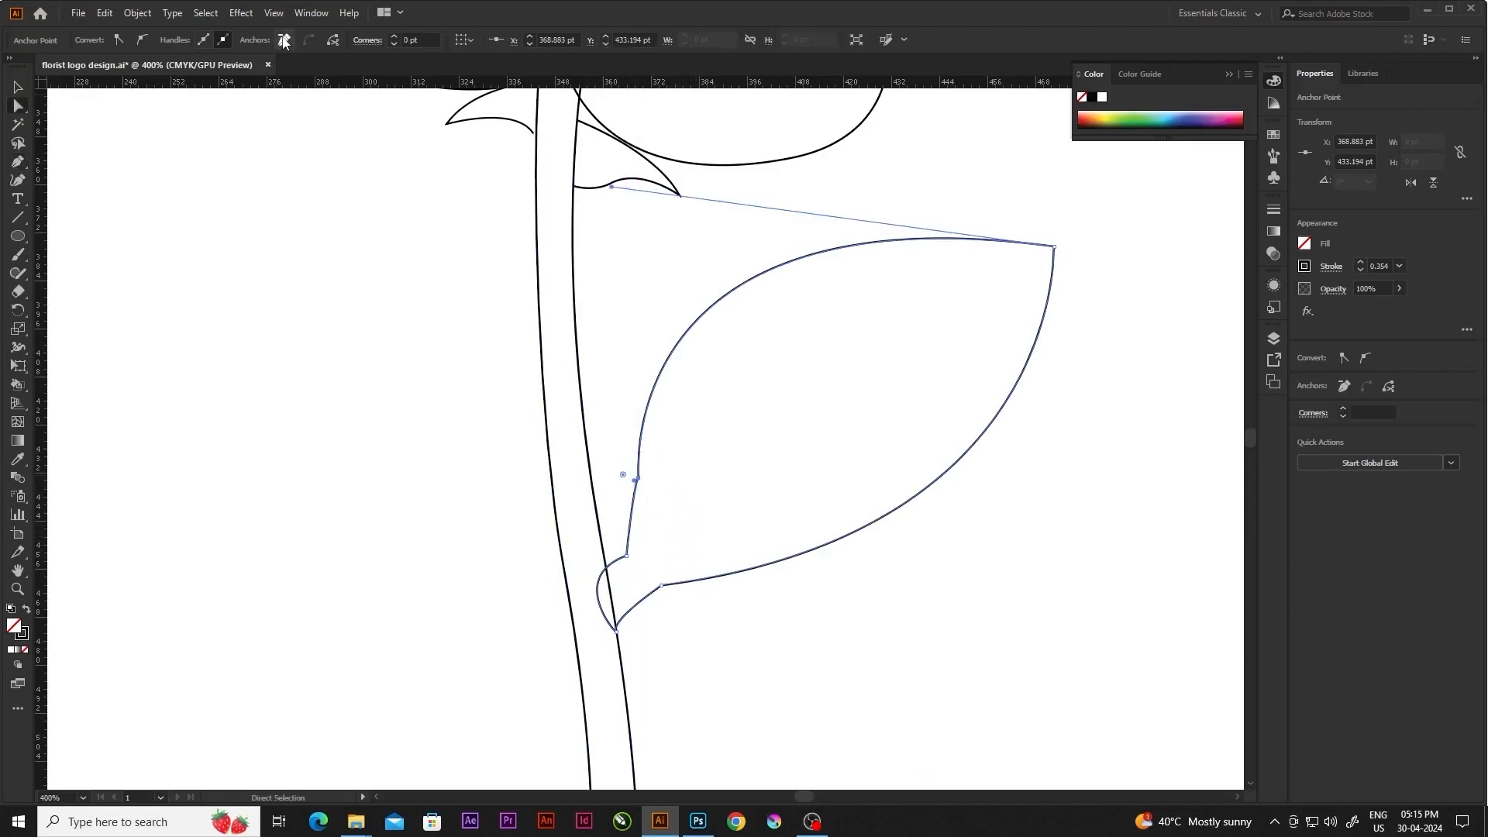
left_click(283, 43)
left_click_drag(660, 585, 642, 574)
left_click(671, 629)
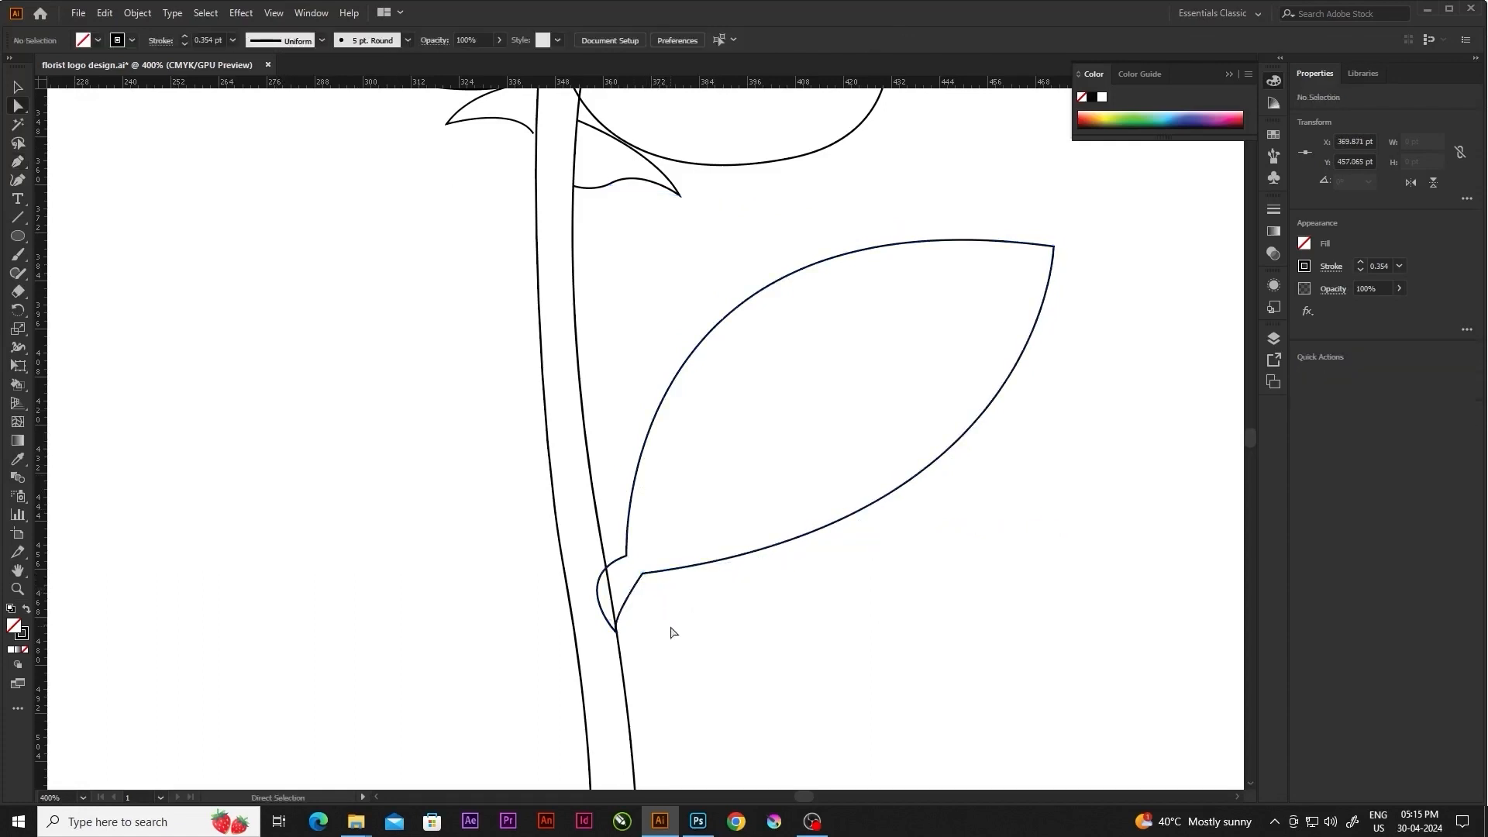
scroll(604, 573, "down", 4)
scroll(673, 561, "up", 3)
left_click_drag(677, 344, 390, 352)
key("ctrl+z")
scroll(565, 505, "down", 4)
Duplicate the leaf and reflect the copy left to right
key("v")
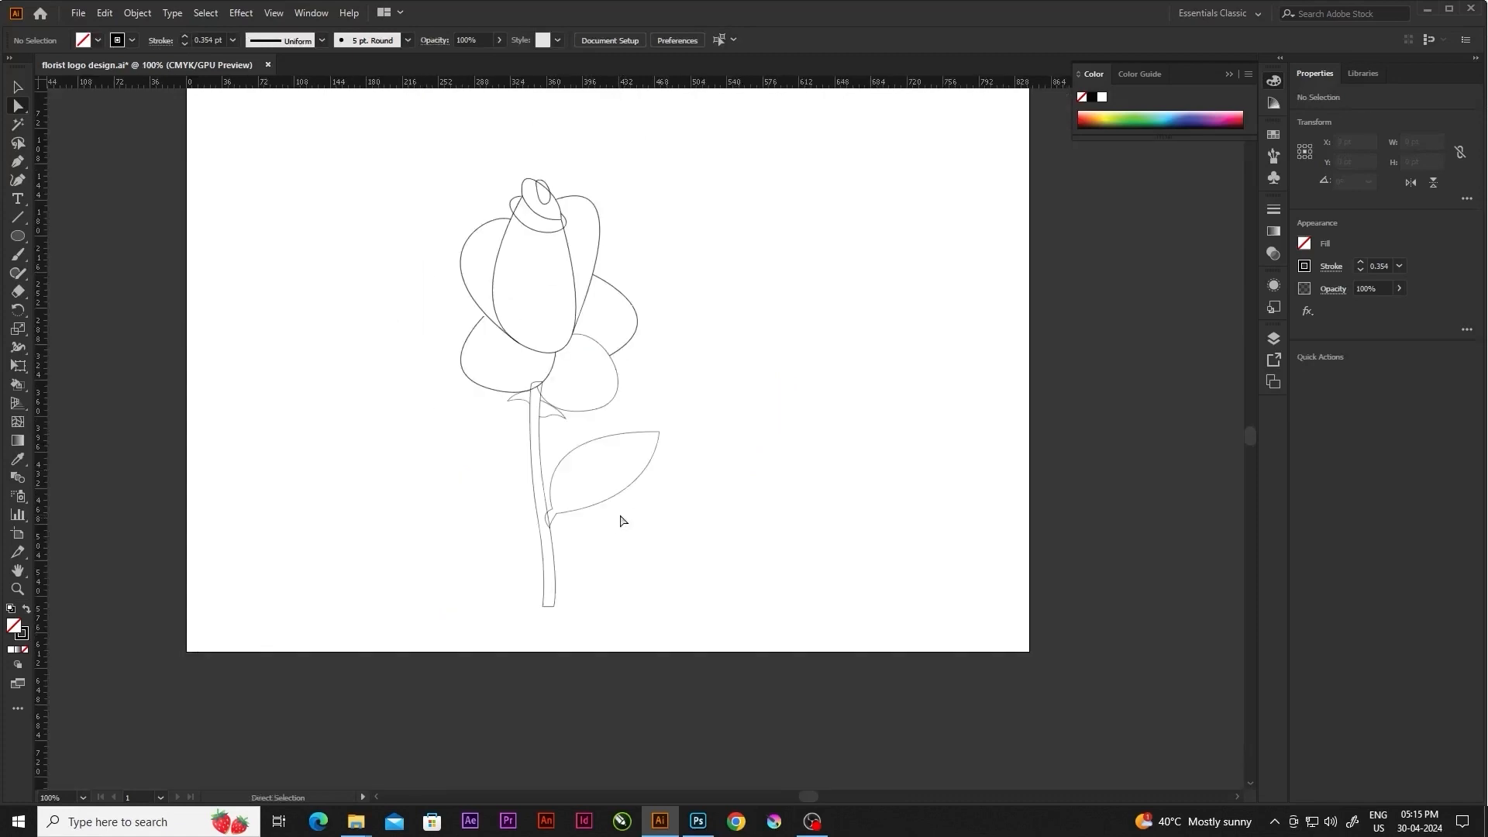
left_click(628, 494)
key("a")
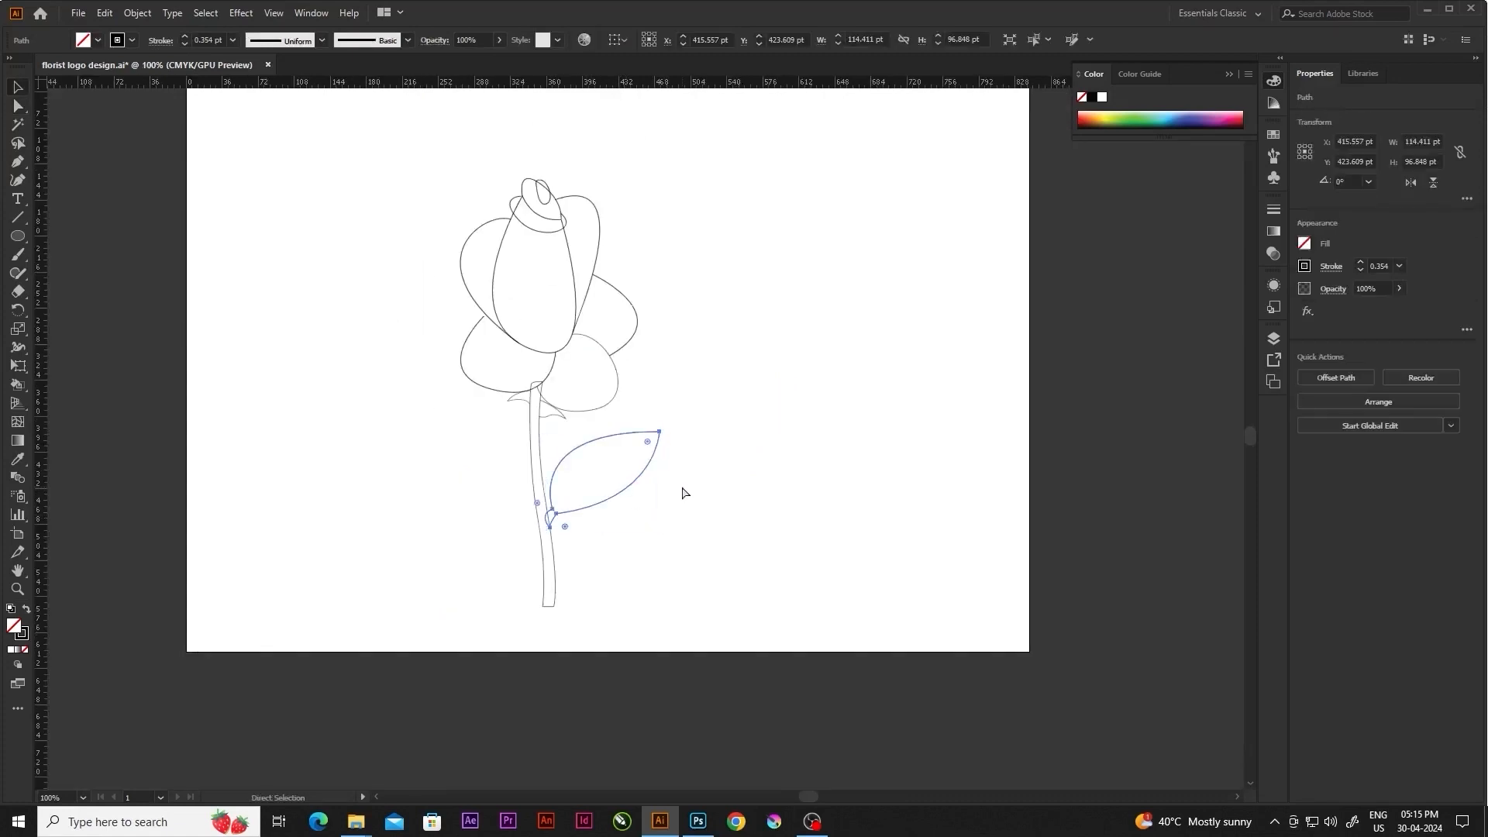
right_click(693, 436)
mouse_move(697, 674)
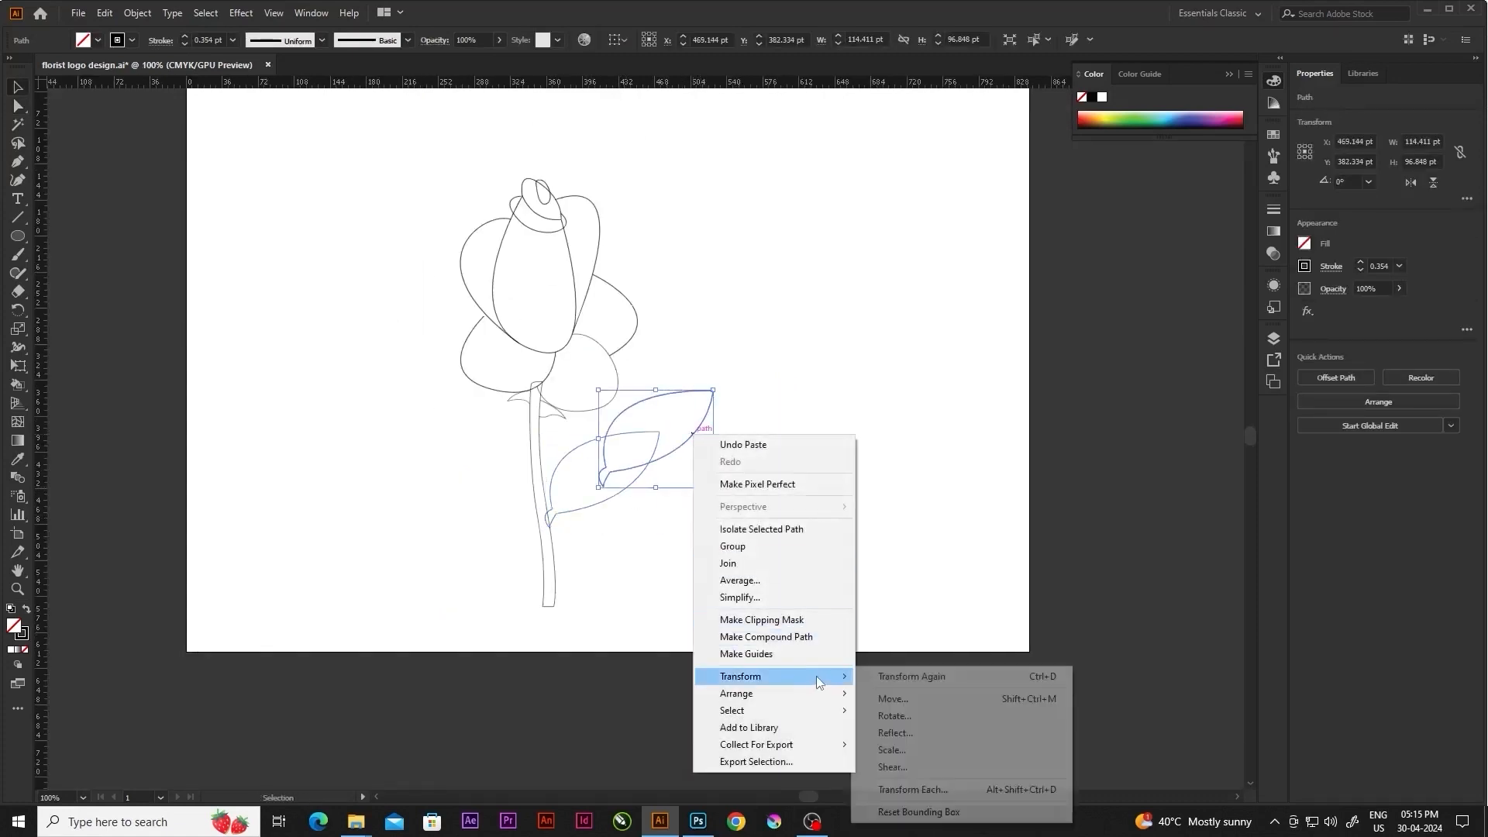
left_click(895, 728)
left_click(1177, 559)
Place the mirrored leaf on the stem's left side below the right leaf, scale it down and rotate it slightly
left_click_drag(693, 468, 514, 530)
left_click_drag(423, 448, 439, 465)
key("ctrl+equal")
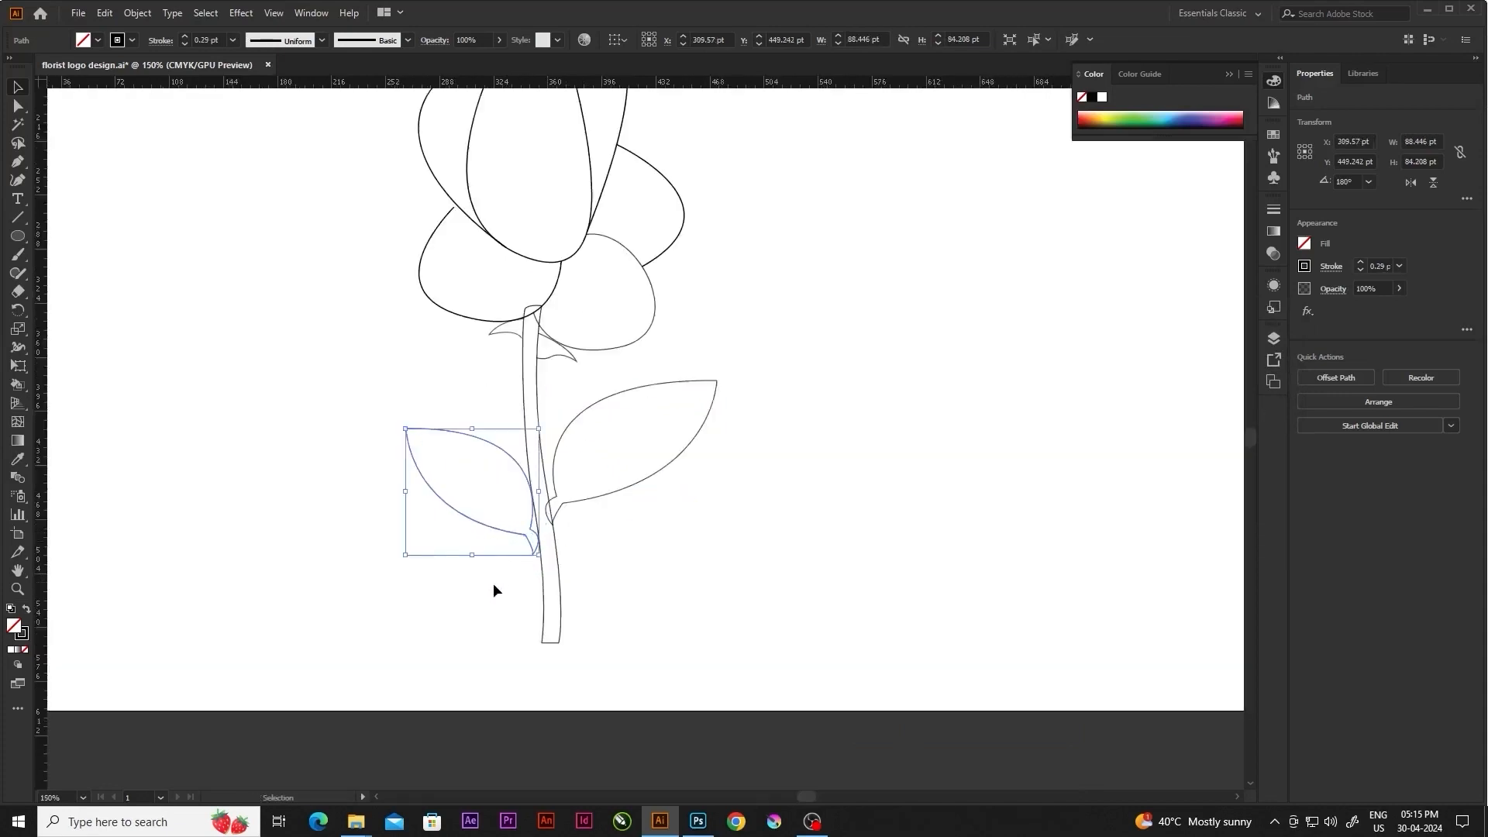
left_click_drag(402, 572, 524, 583)
Nudge the left leaf slightly toward the stem so that its stalk overlaps the stem's left edge
scroll(508, 529, "up", 2)
left_click(697, 605)
scroll(556, 458, "up", 4)
left_click(559, 457)
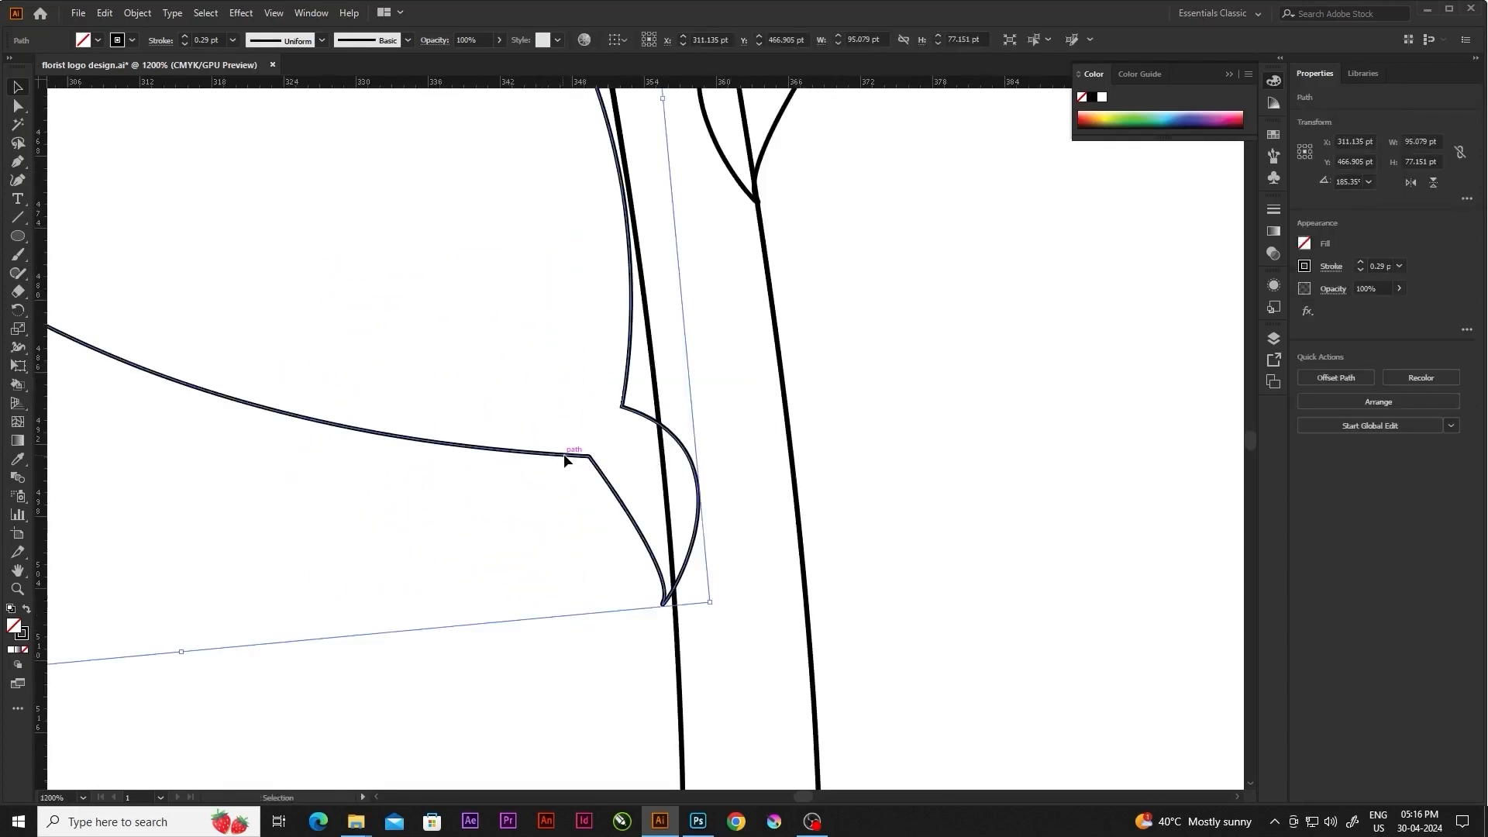
left_click(873, 468)
scroll(612, 475, "down", 5)
left_click(617, 482)
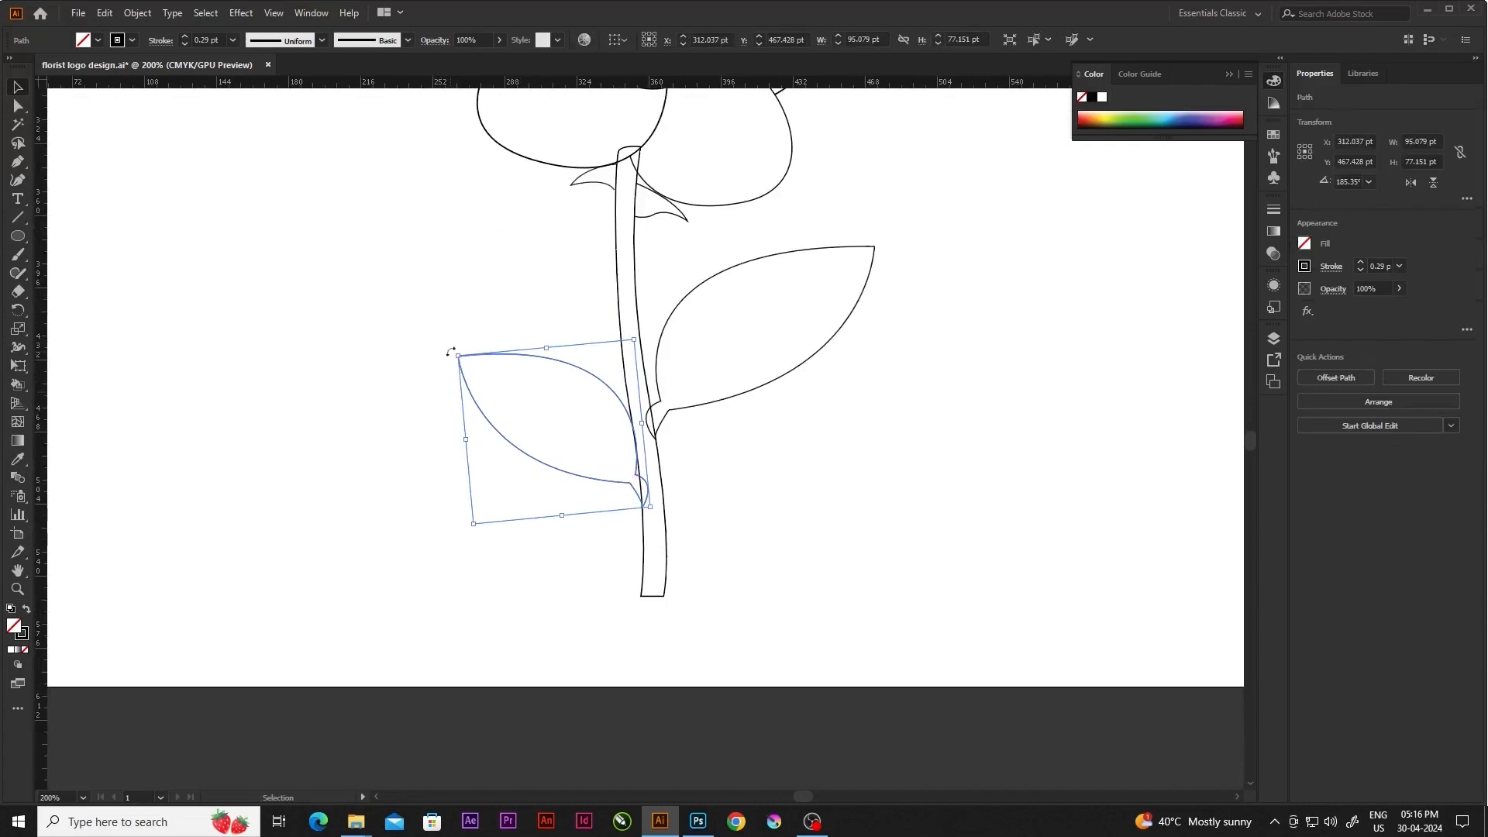
Rotate the left leaf slightly counter-clockwise and move it outward so its stalk meets the stem's left edge
left_click_drag(454, 351, 443, 367)
left_click_drag(594, 472, 579, 485)
scroll(678, 492, "up", 3)
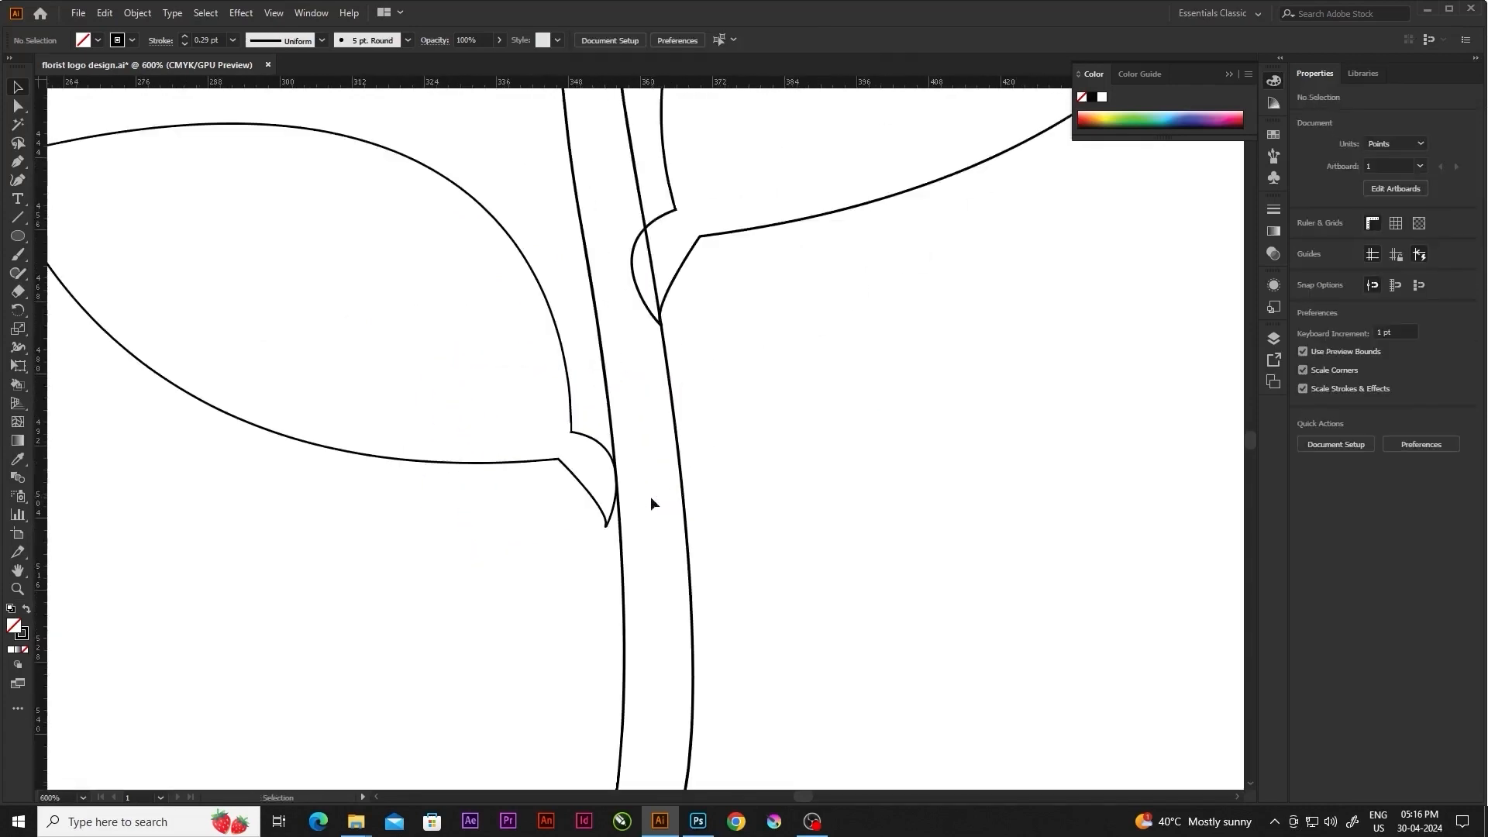
Reshape the left leaf's stalk by adjusting its curves, extending its tip into the stem and narrowing its base, and save the document
key("a")
left_click(607, 518)
scroll(626, 543, "up", 2)
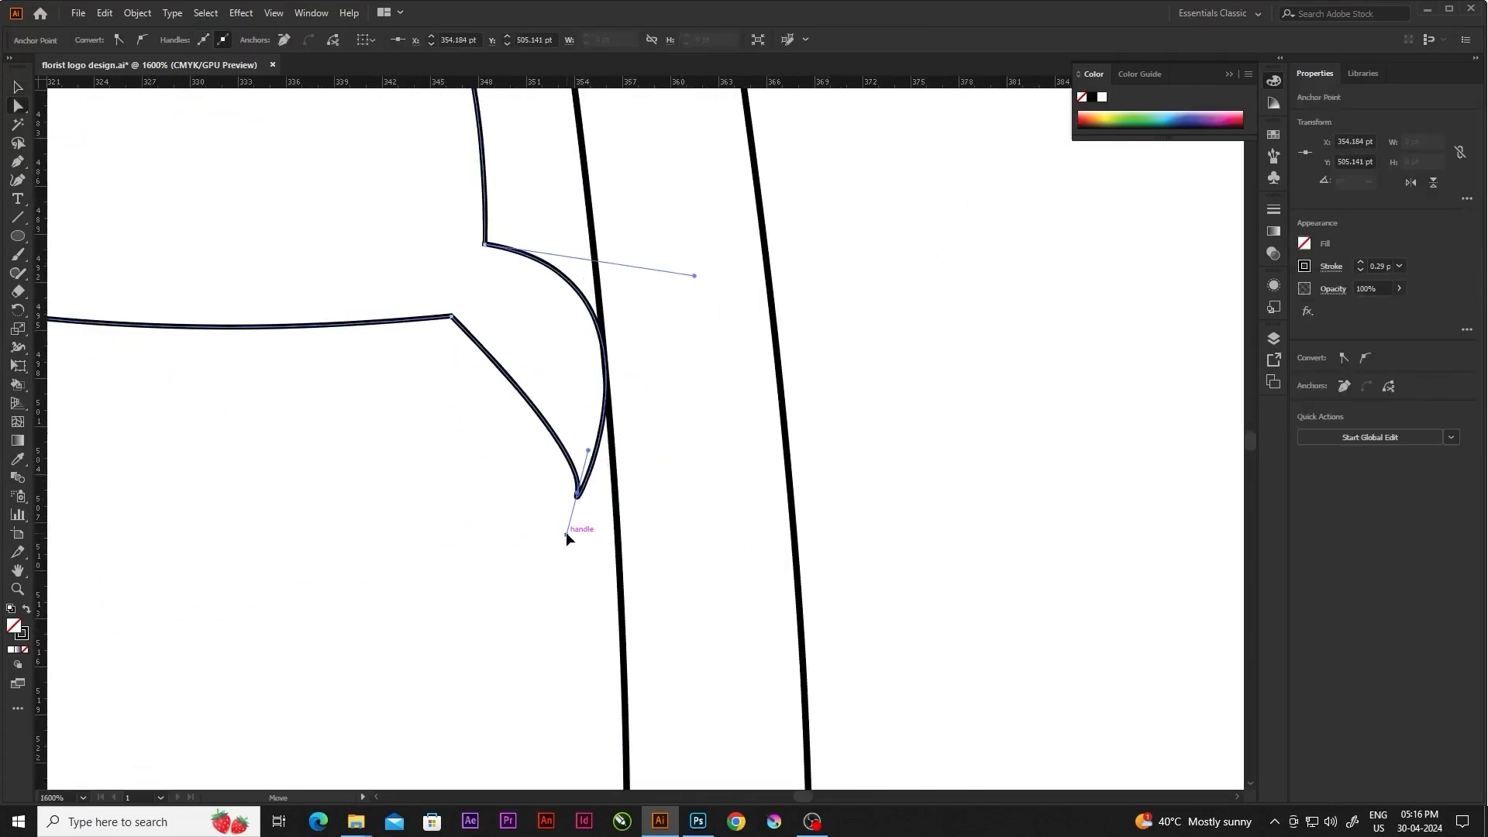
mouse_move(566, 533)
left_mouse_down()
mouse_move(597, 510)
mouse_move(584, 514)
left_mouse_up()
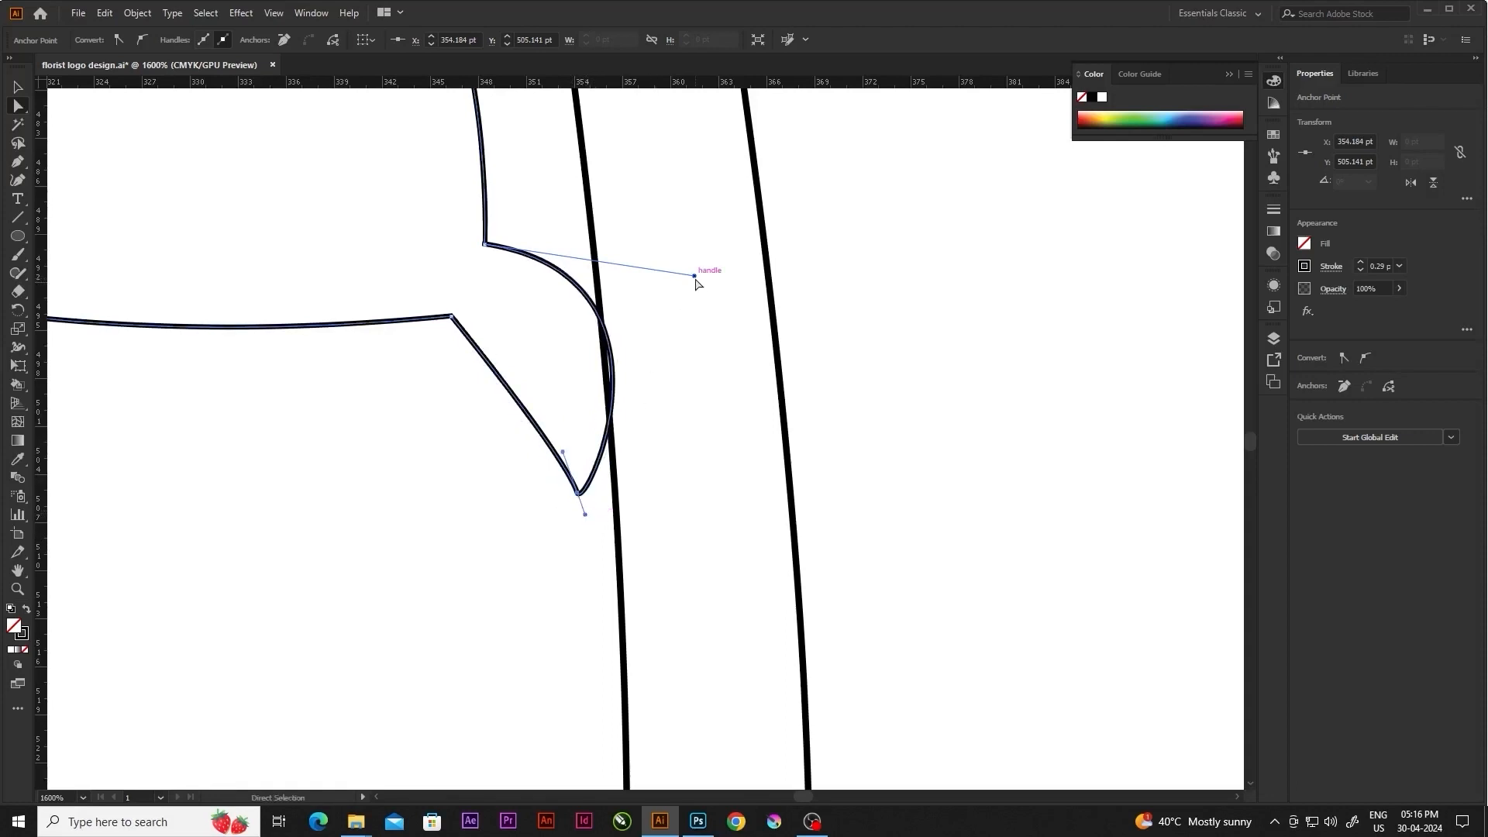
left_click_drag(695, 277, 721, 444)
left_click_drag(578, 496, 609, 495)
left_click_drag(451, 316, 463, 289)
left_click_drag(591, 450, 575, 472)
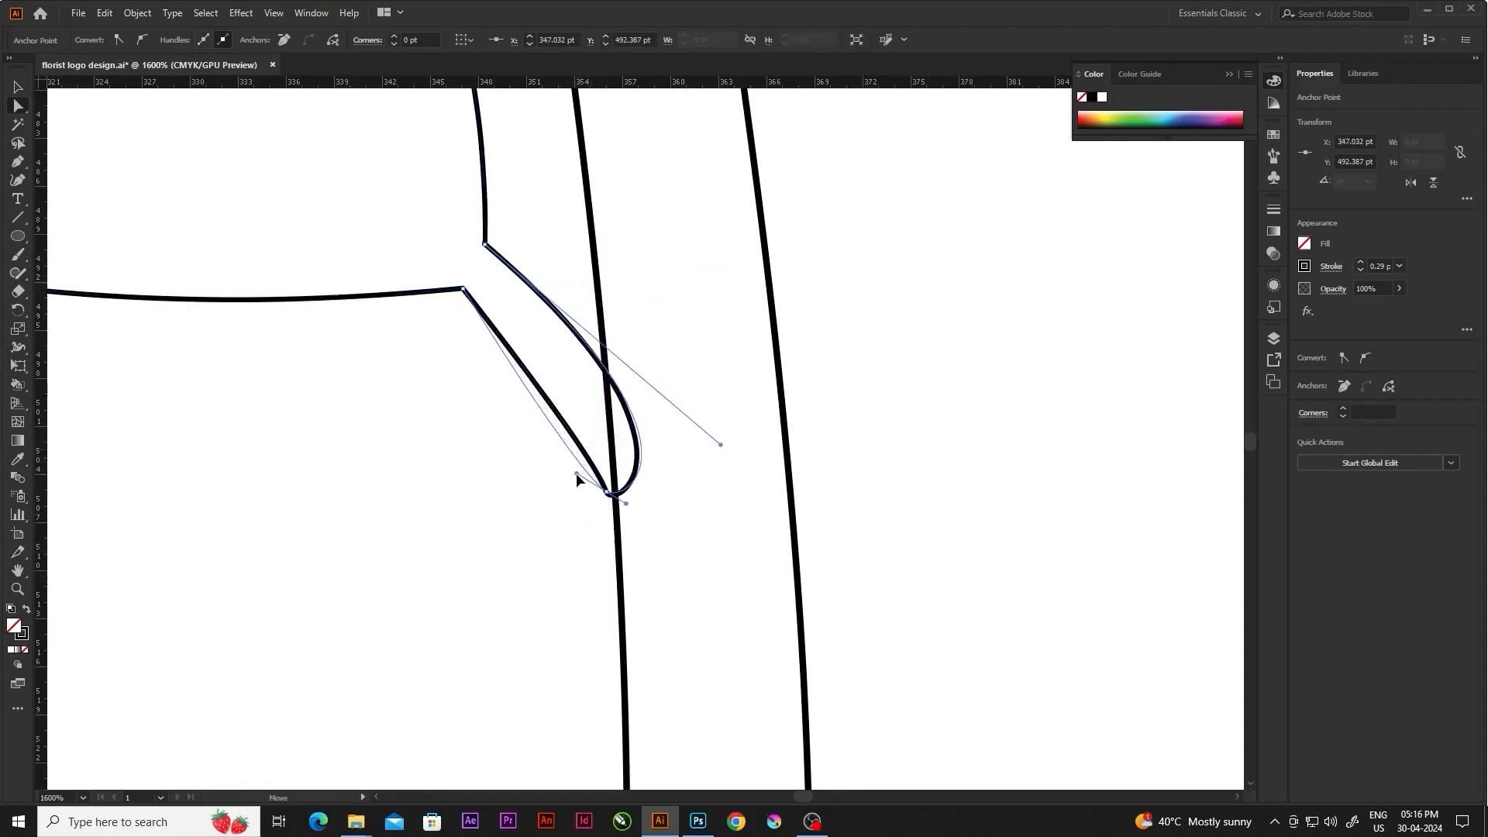
left_click(575, 522)
scroll(576, 521, "down", 8)
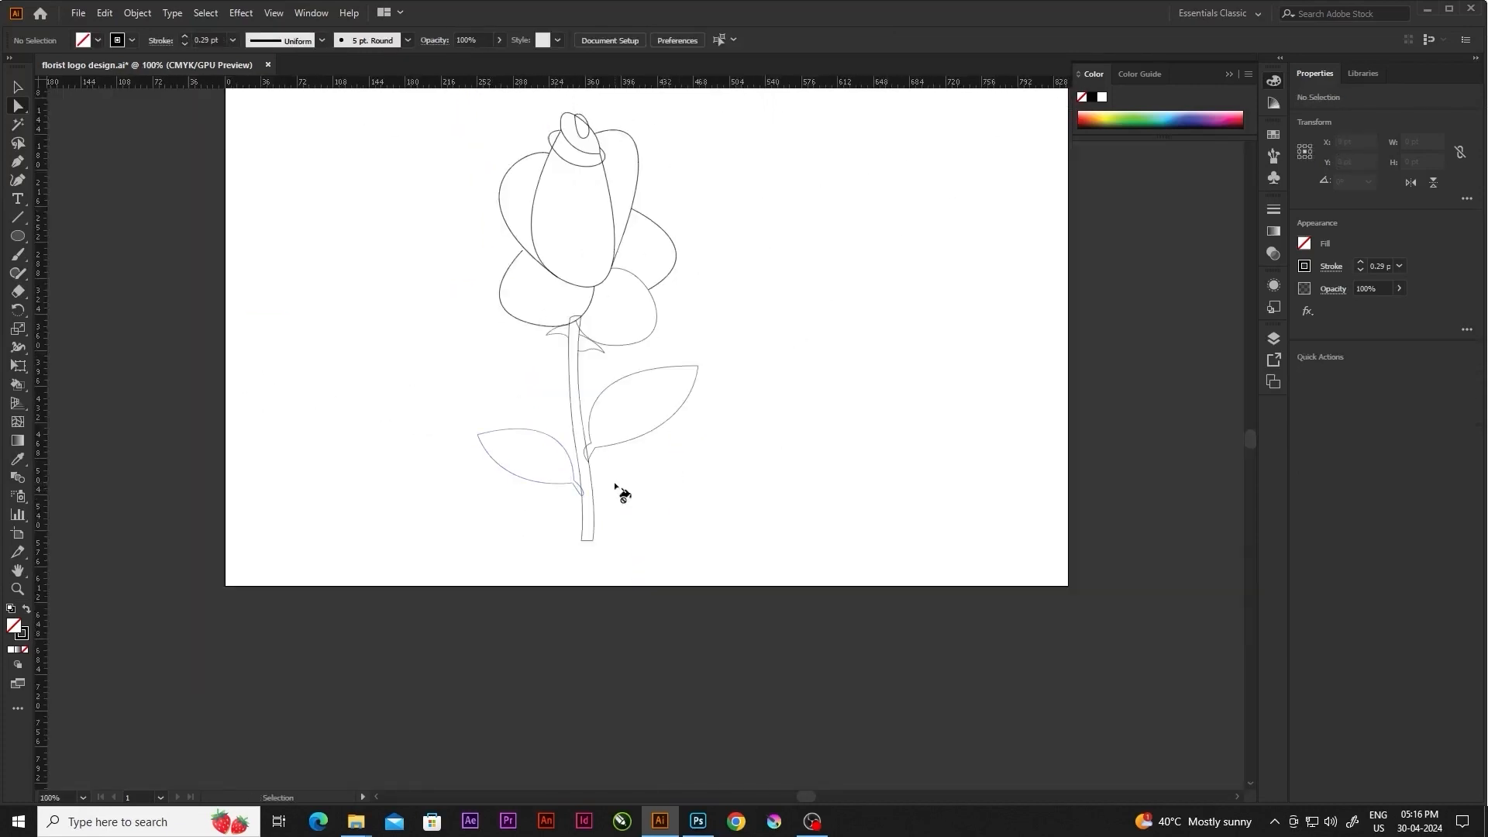
key("ctrl+s")
Erase the central petal's left and right edge segments inside the curled rim with the Path Eraser, and save the document
key("v")
scroll(635, 472, "down", 2)
scroll(640, 372, "up", 2)
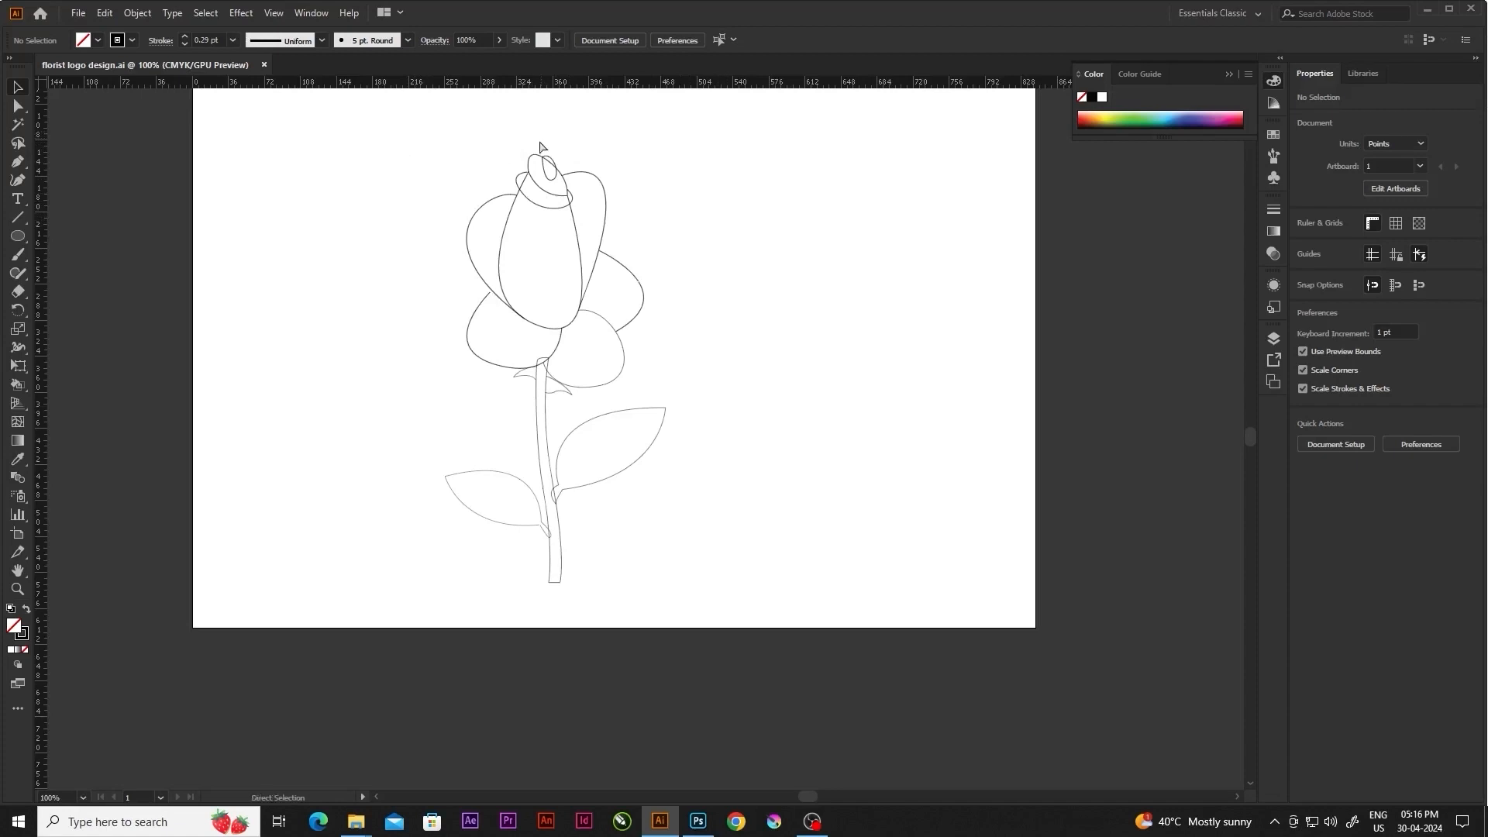
scroll(540, 148, "up", 5)
left_click(482, 322)
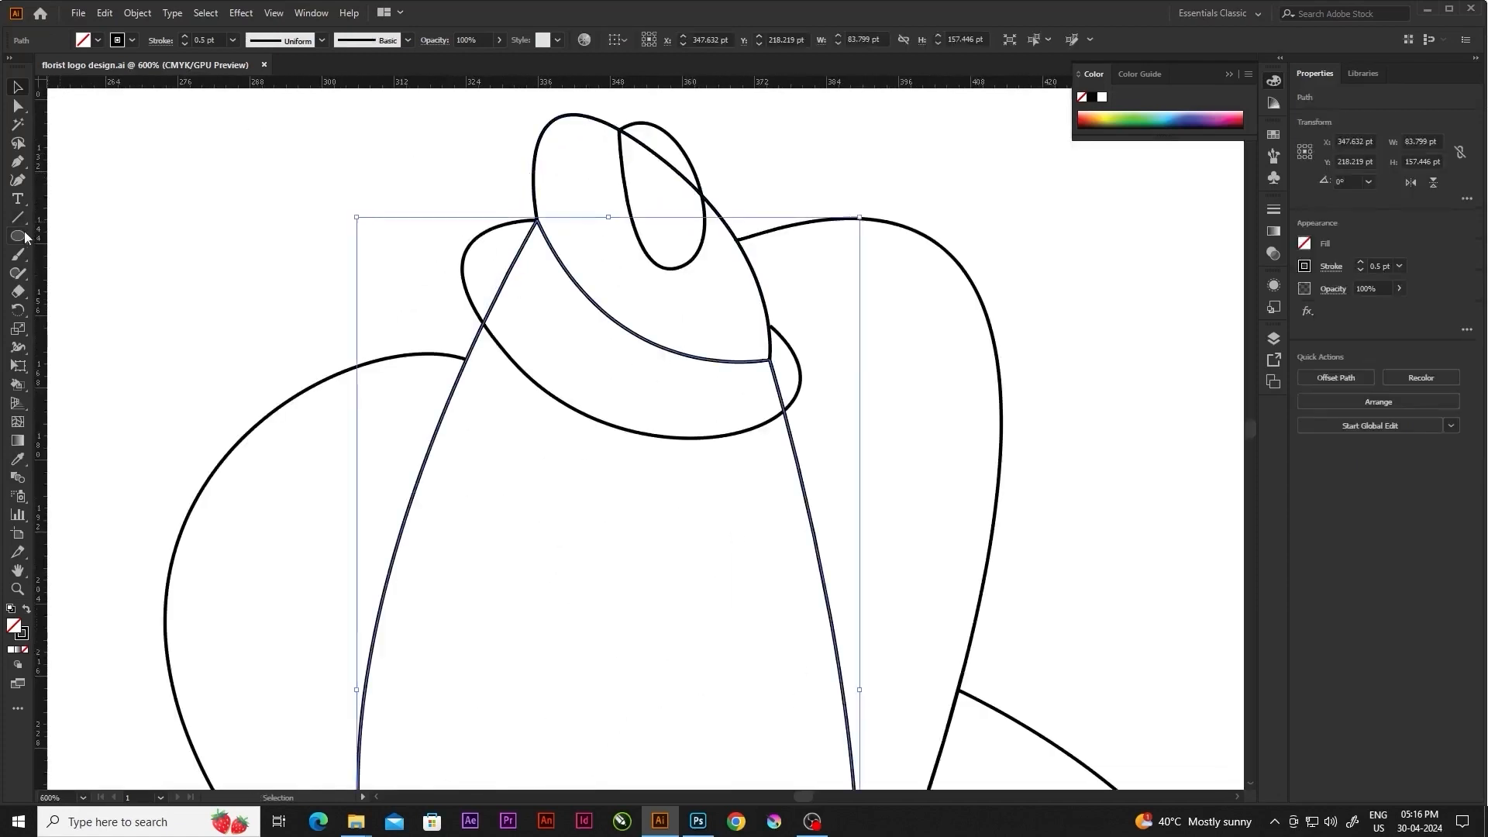
right_click(23, 279)
left_click(94, 335)
key("v")
left_click(518, 256)
left_click(20, 311)
right_click(24, 275)
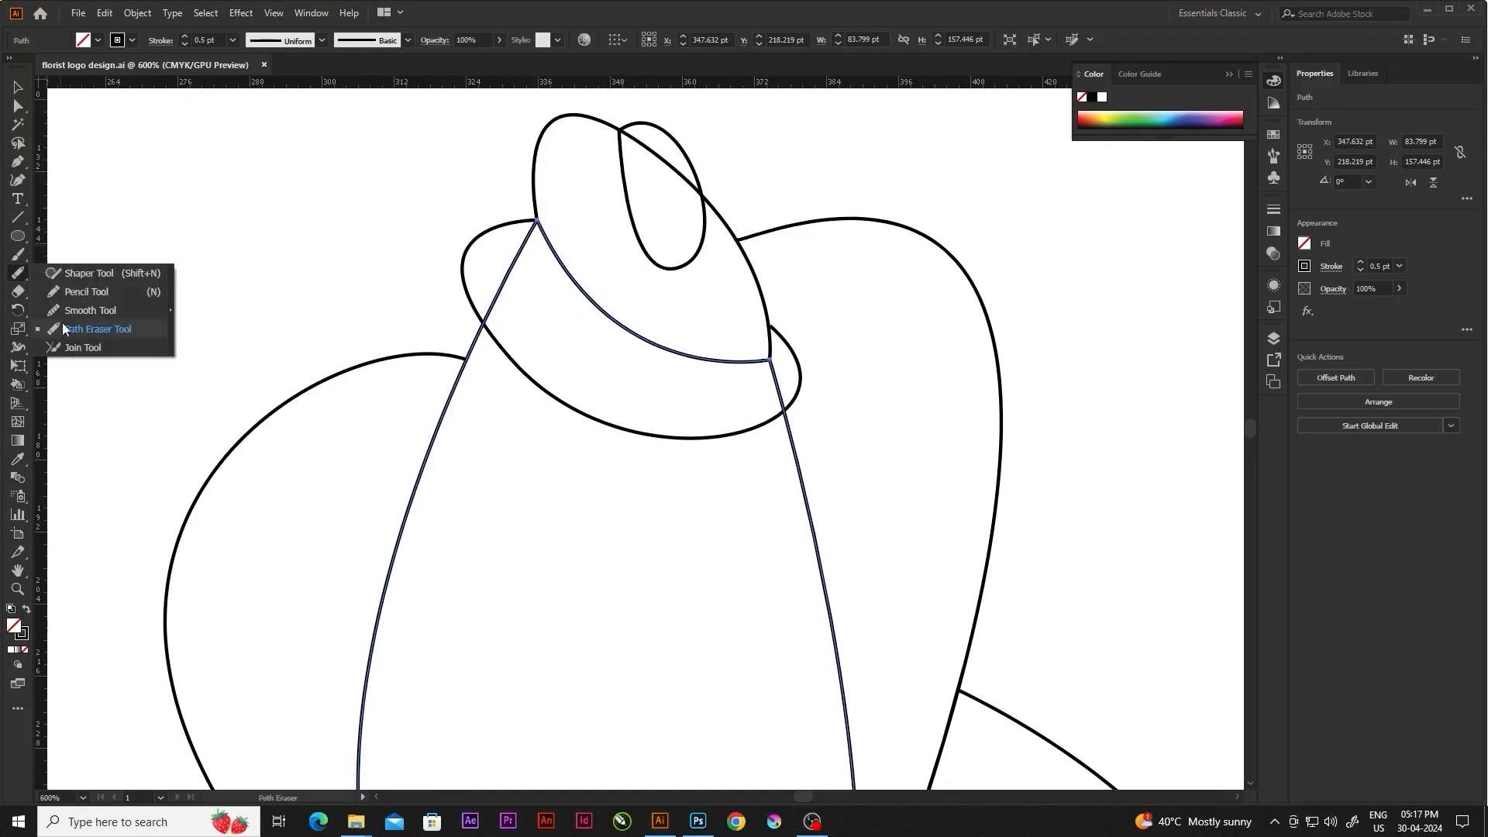
left_click(94, 334)
left_click_drag(490, 313, 485, 318)
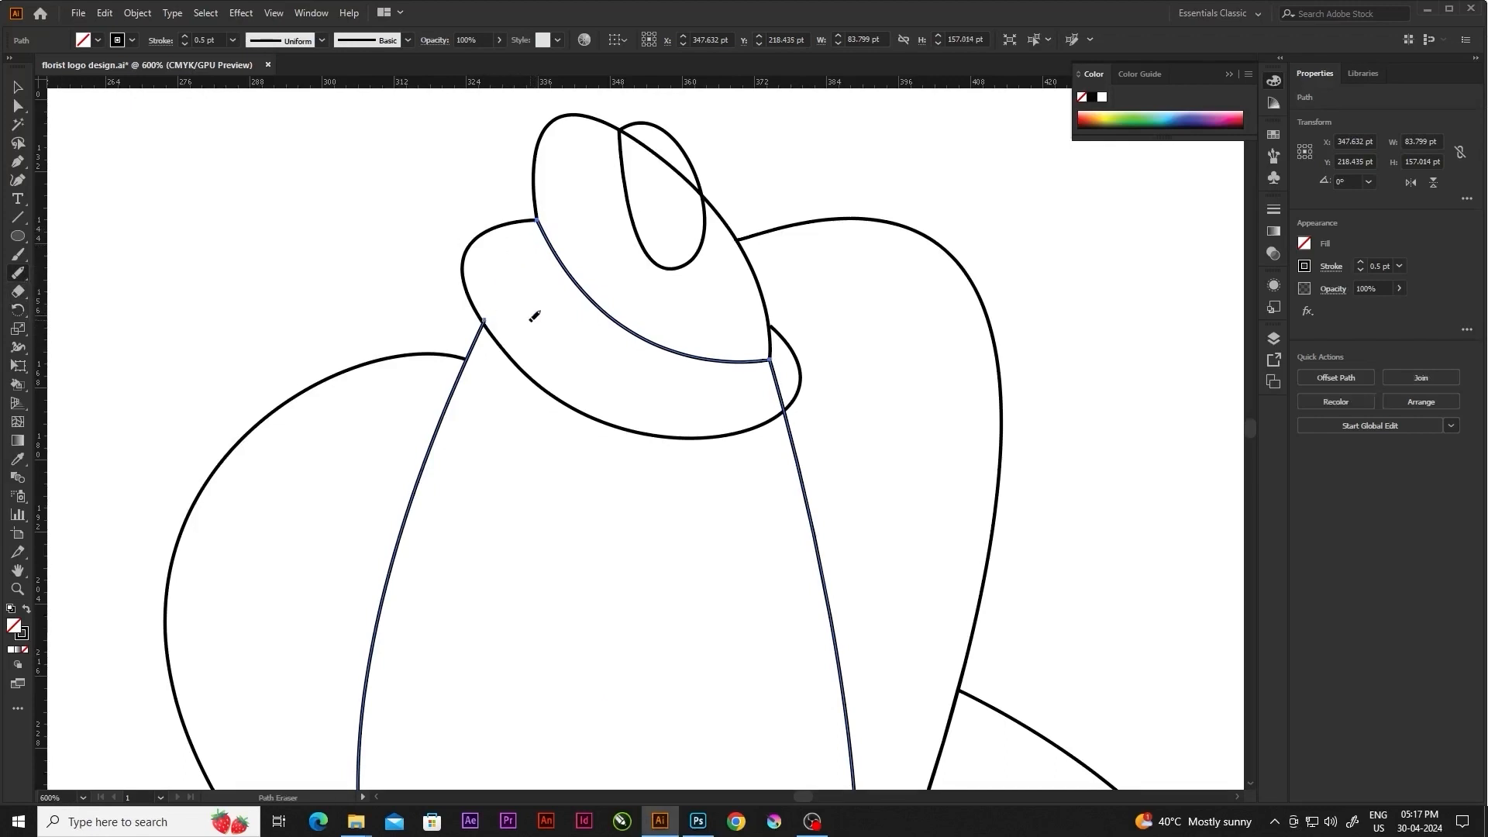
left_click_drag(784, 397, 776, 376)
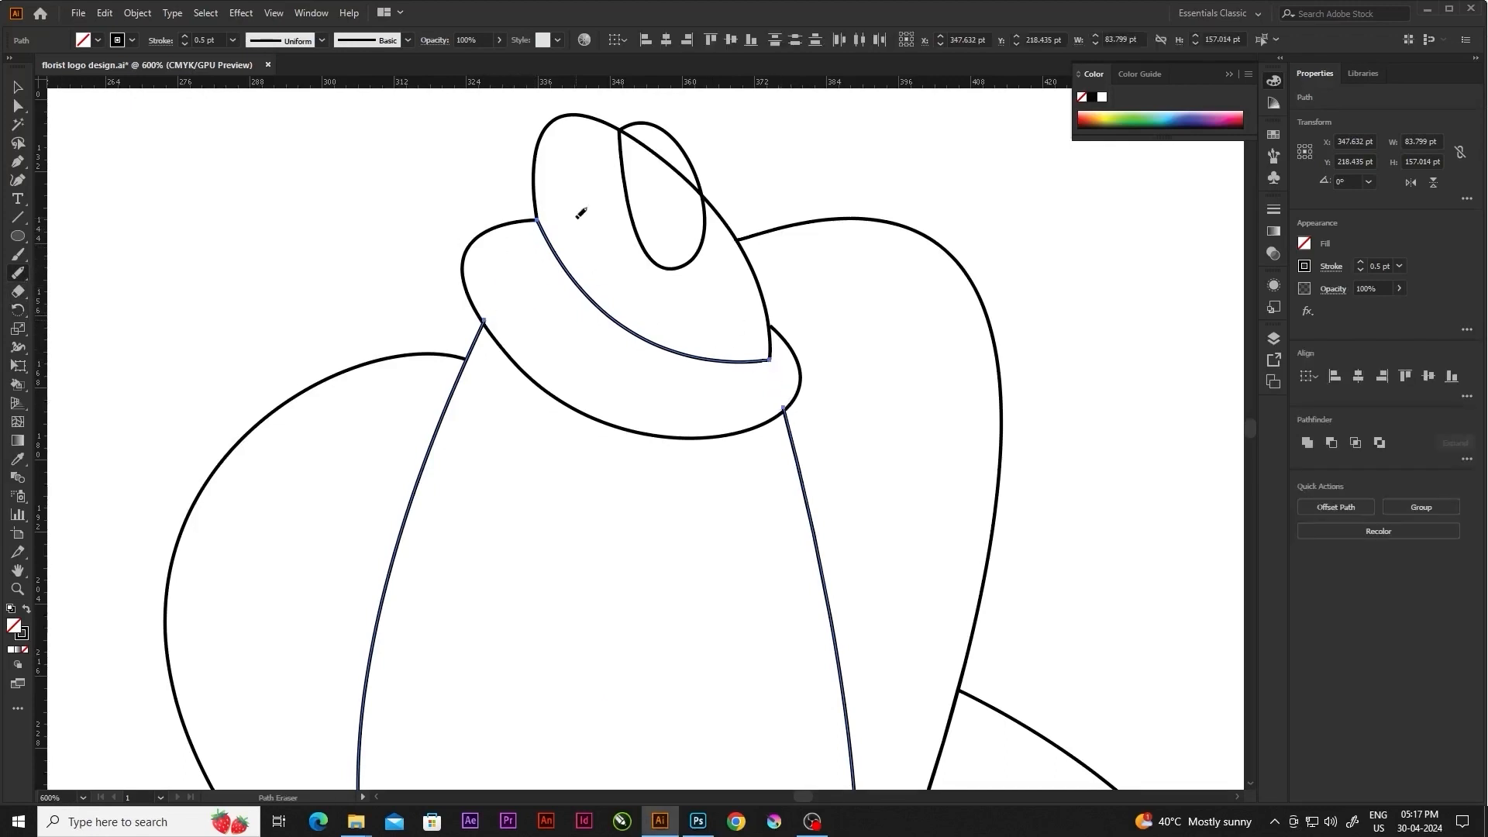
left_click(534, 155, "ctrl")
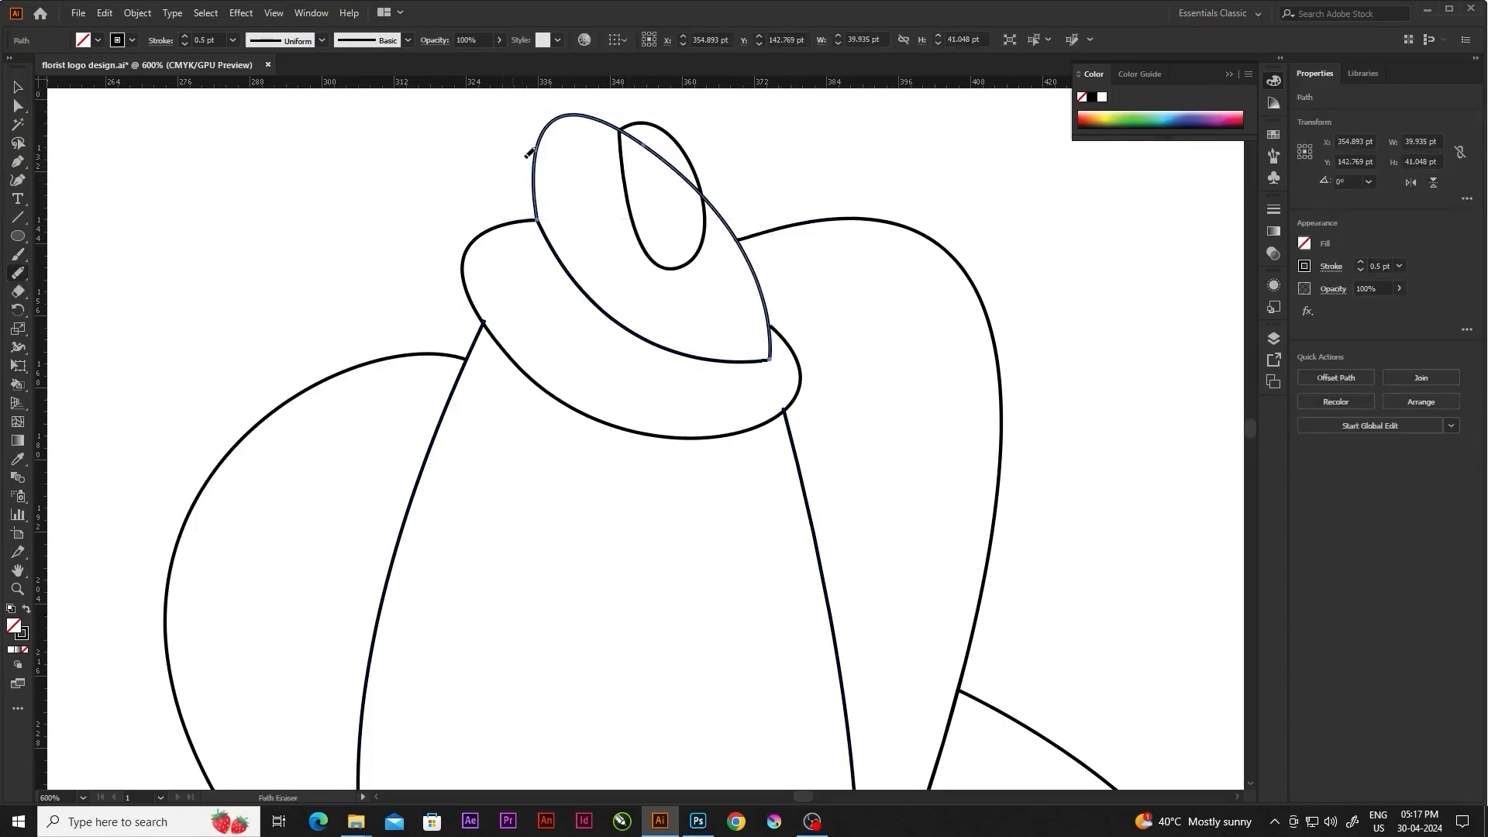
left_click(792, 180, "ctrl")
key("ctrl+s")
Erase the top end of the stem outline that overlaps the lower left petal with the Path Eraser
key("ctrl+minus")
scroll(739, 225, "down", 2)
scroll(707, 537, "up", 4)
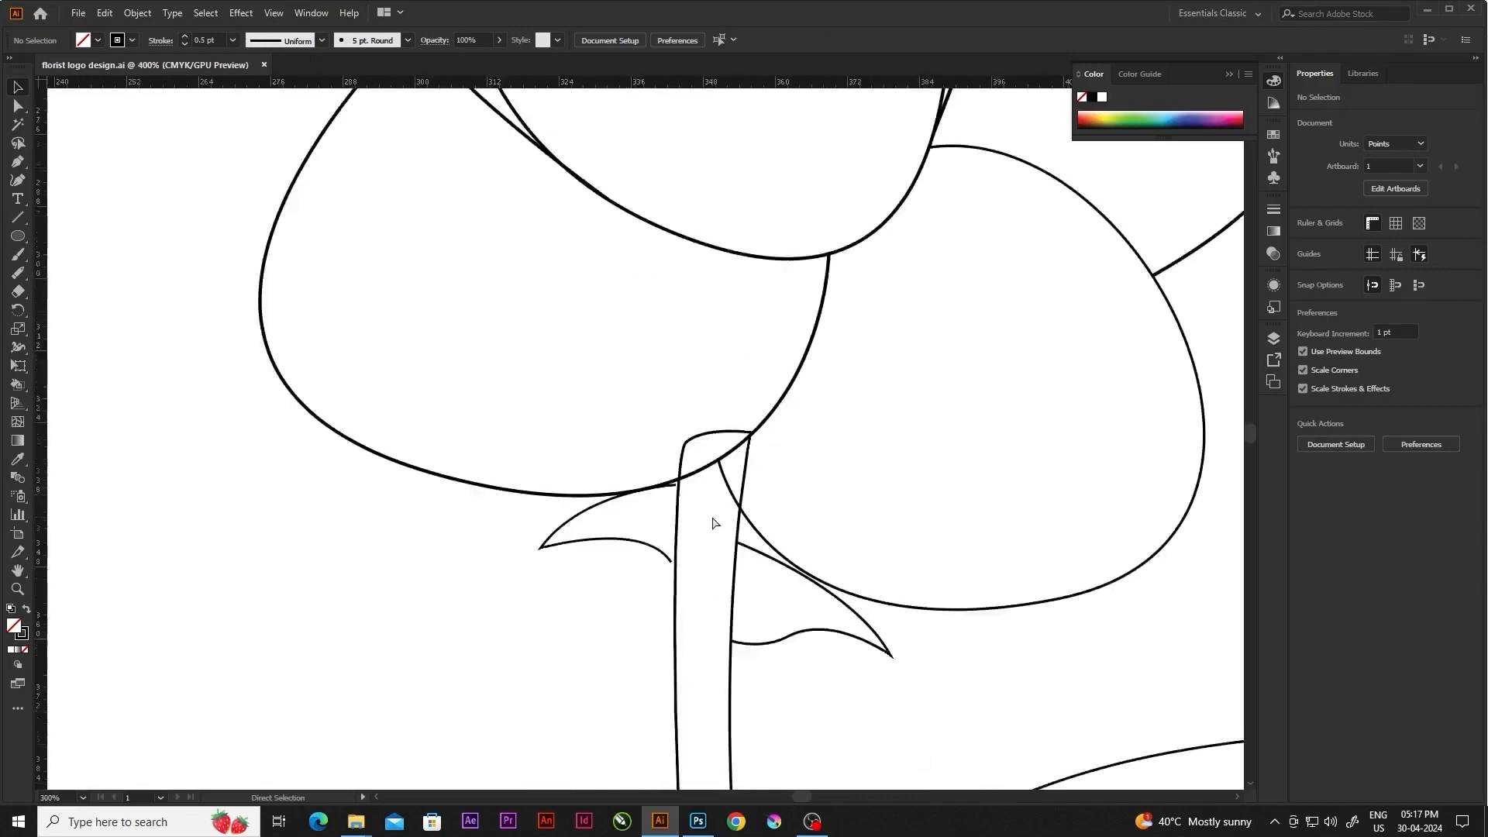
left_click(700, 409)
scroll(773, 463, "up", 1)
left_click(26, 272)
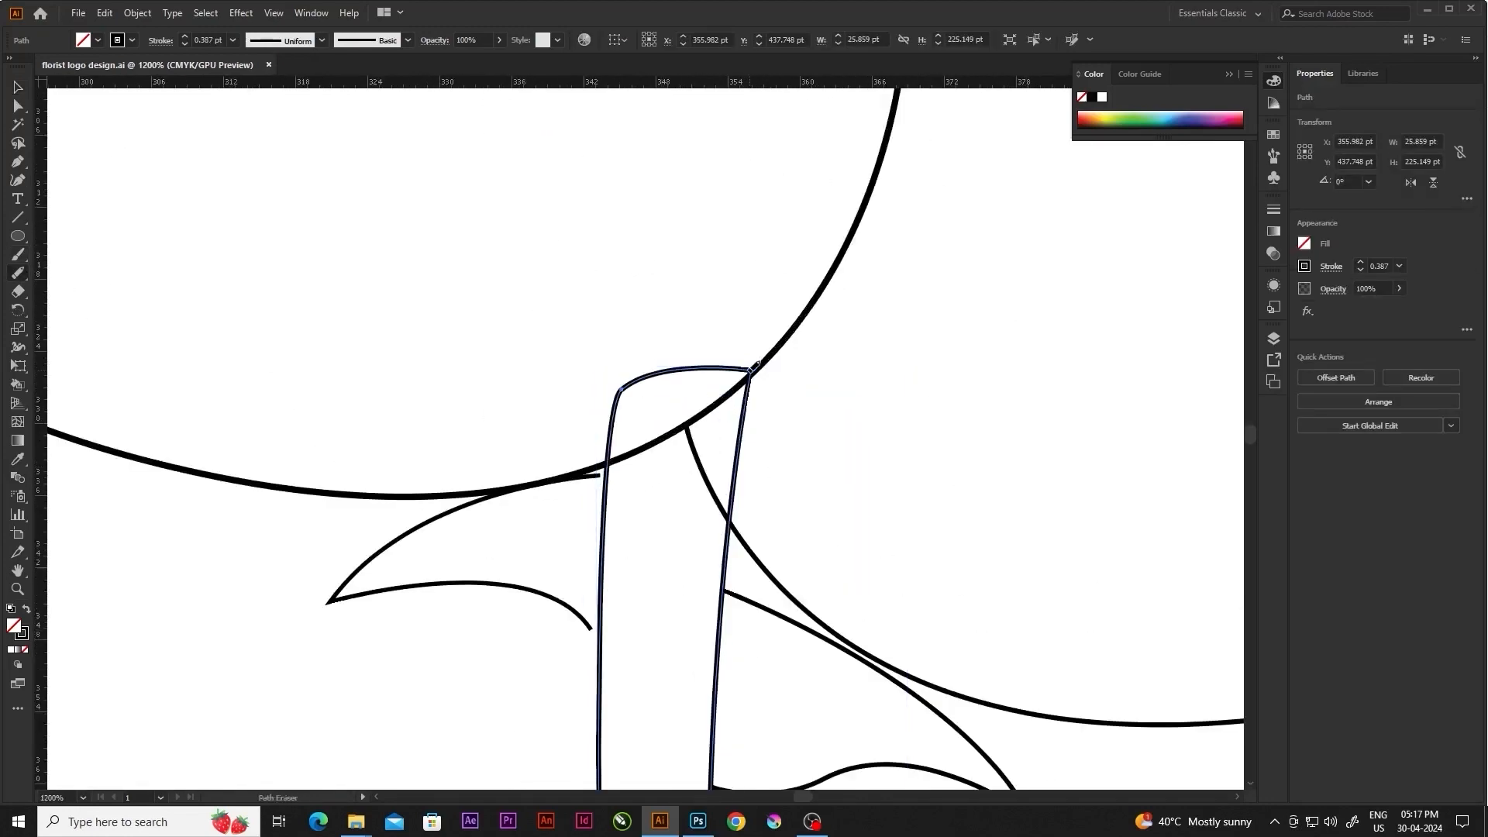
mouse_move(609, 452)
left_mouse_down()
mouse_move(662, 442)
mouse_move(636, 458)
left_mouse_up()
Move the lower end point of the left sepal onto the stem's left edge
key("a")
scroll(581, 499, "up", 1)
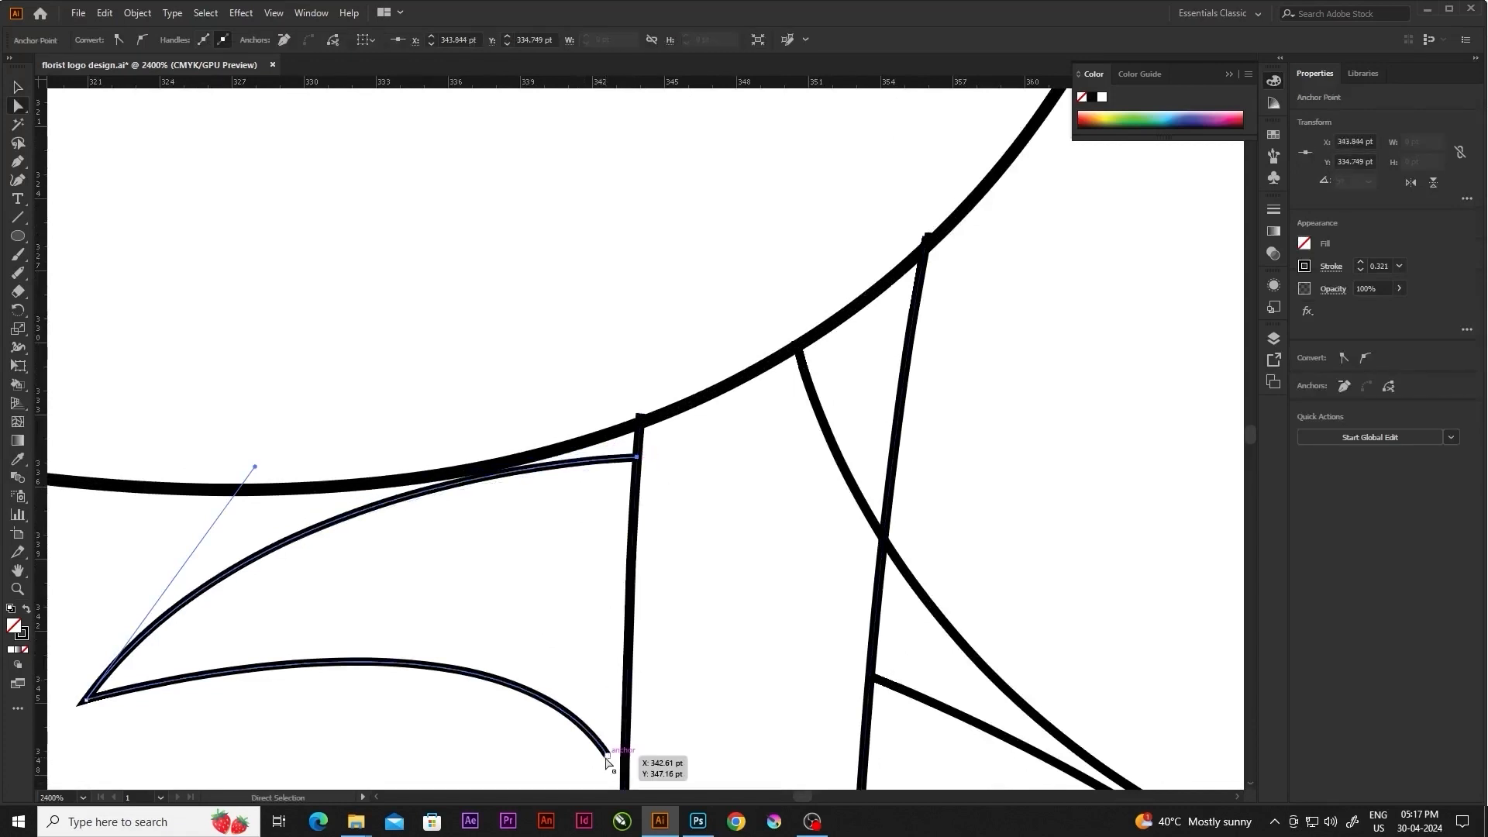
left_click_drag(607, 755, 624, 765)
left_click(742, 692)
left_click(904, 692)
left_click(682, 500)
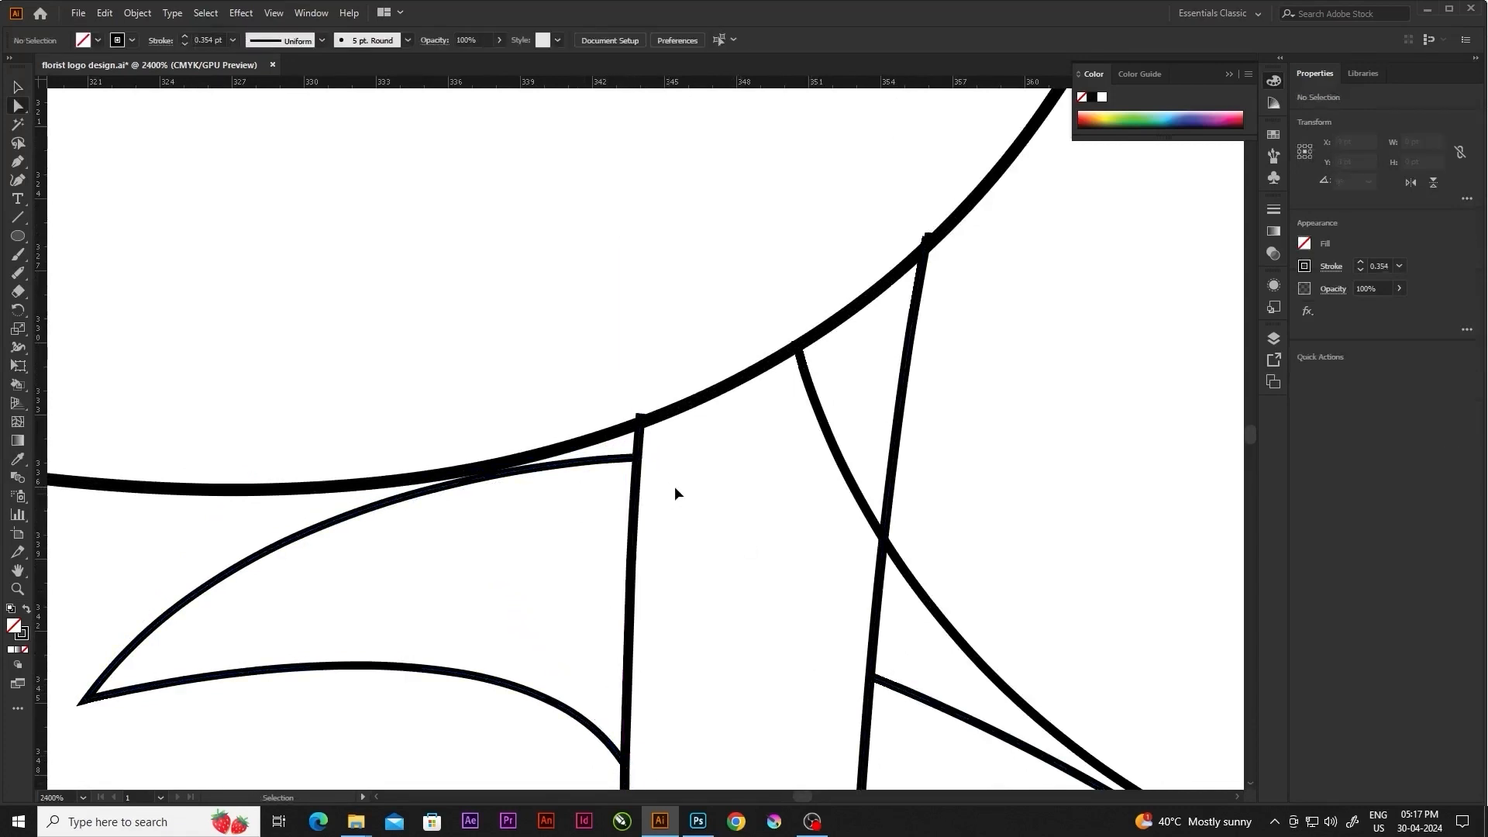
Adjust the two upper end points of the stem so they end on the lower left petal's outline
scroll(674, 485, "down", 3)
scroll(753, 410, "up", 4)
left_click_drag(775, 404, 776, 390)
key("ctrl+z")
left_click(776, 390)
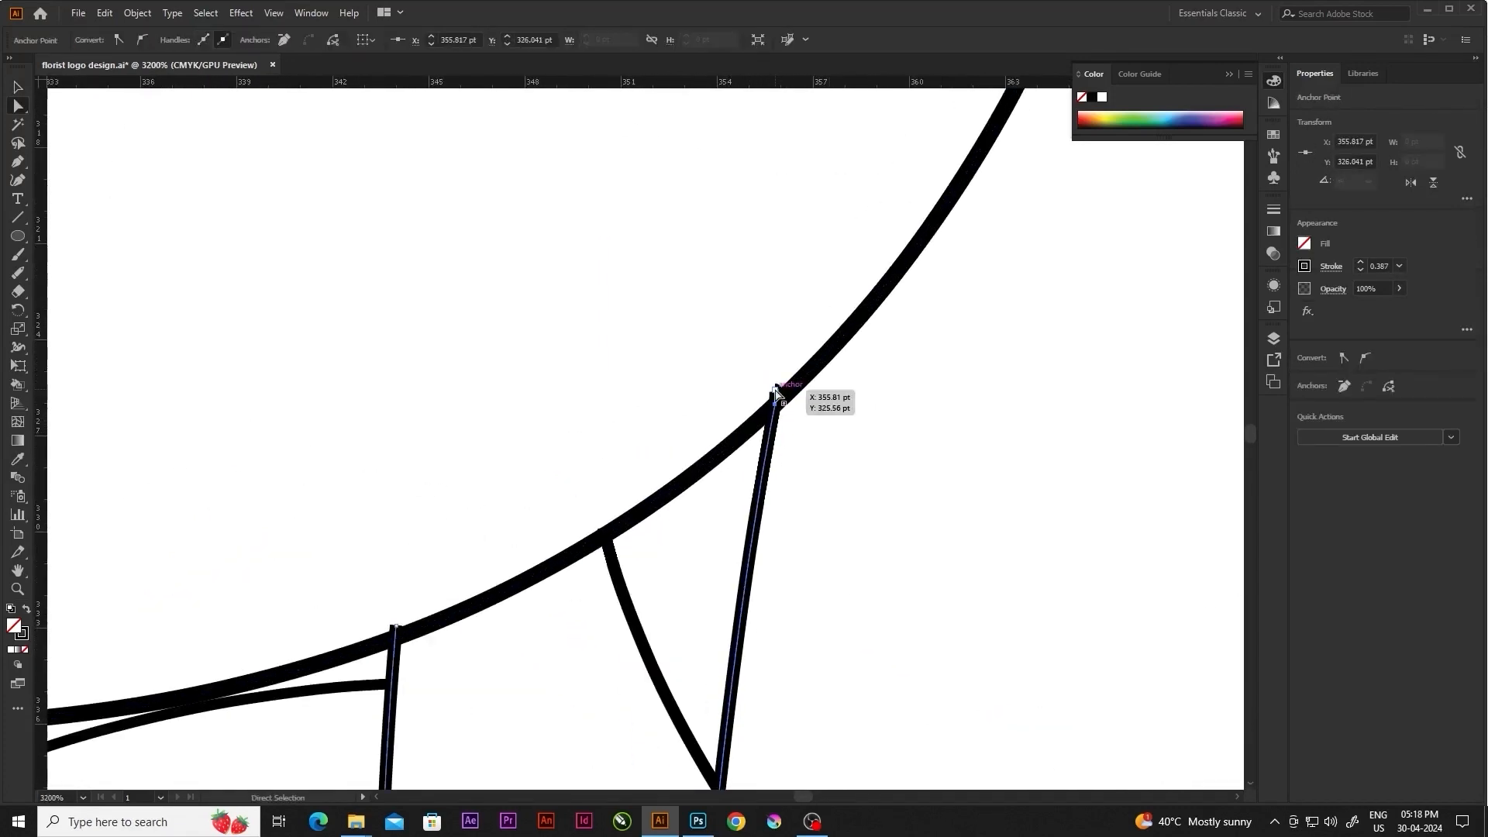
left_click_drag(398, 627, 397, 635)
left_click(563, 386)
scroll(572, 395, "down", 4)
Erase the part of the lower right petal's outline that runs inside the stem with the Path Eraser
left_click(599, 471)
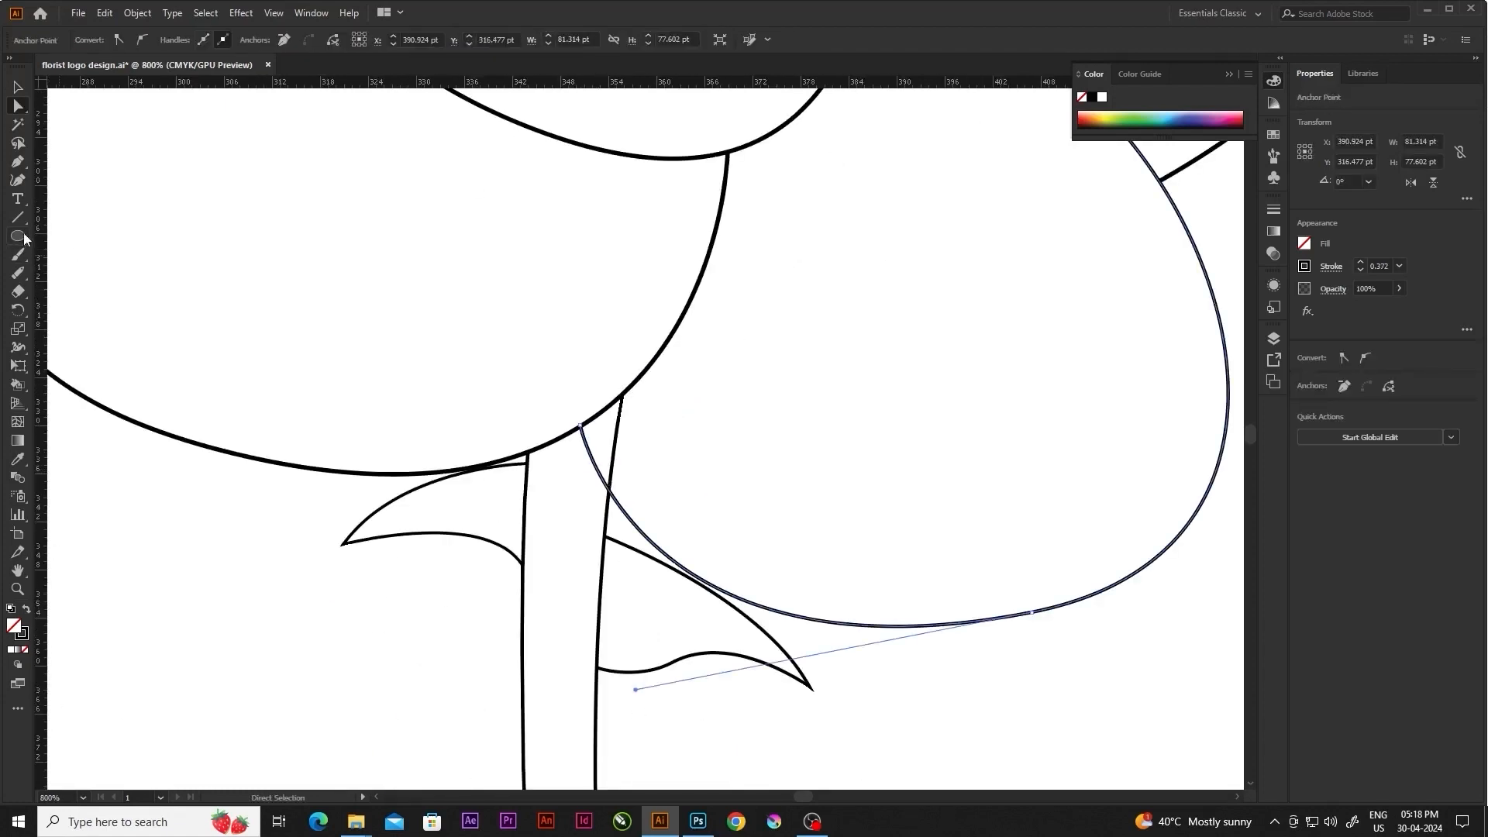
left_click(18, 272)
scroll(643, 505, "up", 3)
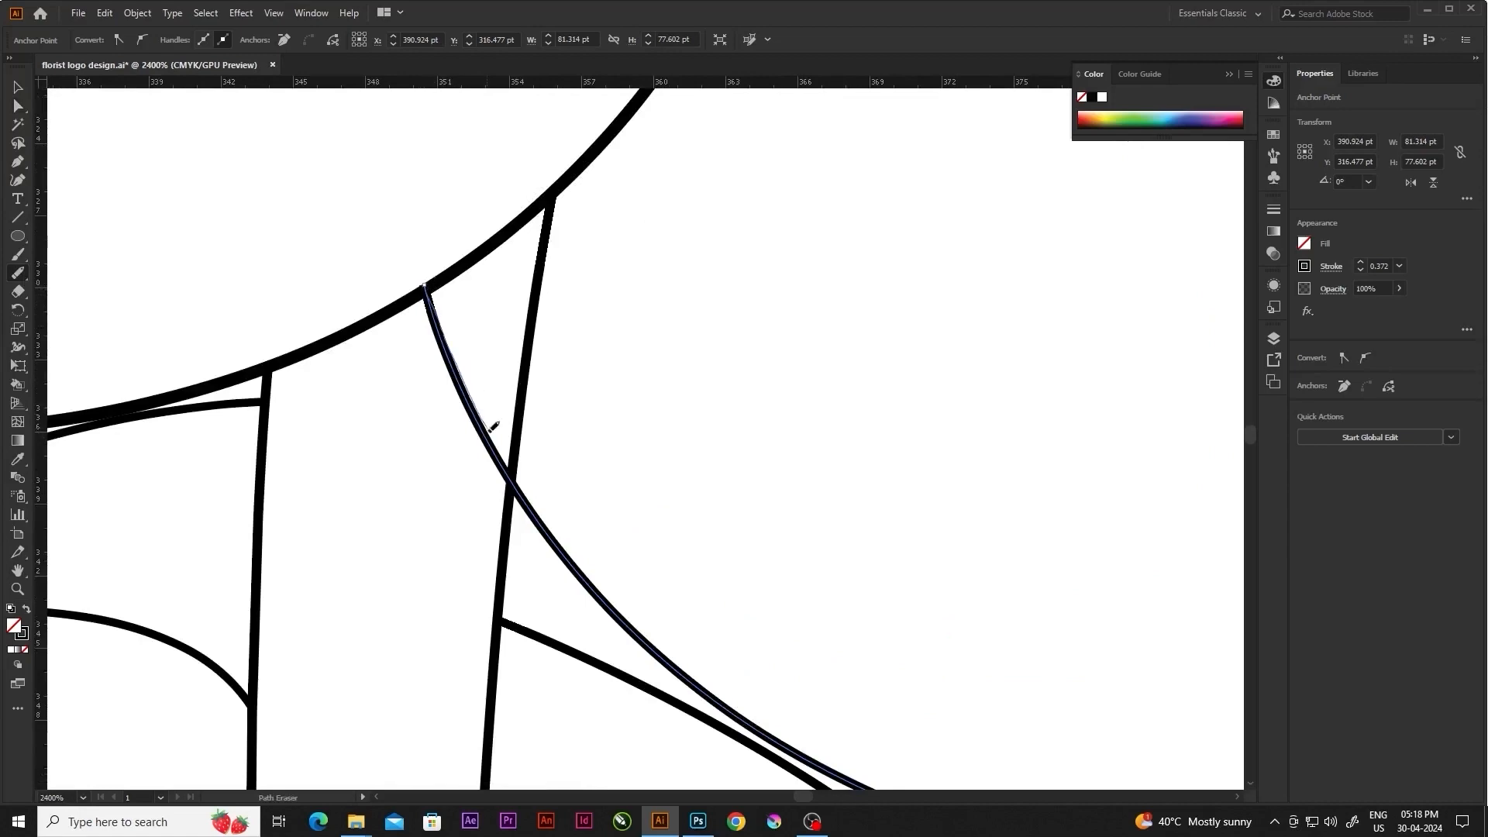
left_click_drag(512, 482, 512, 483)
scroll(574, 281, "down", 3)
key("v")
left_click(578, 318)
scroll(574, 340, "down", 5)
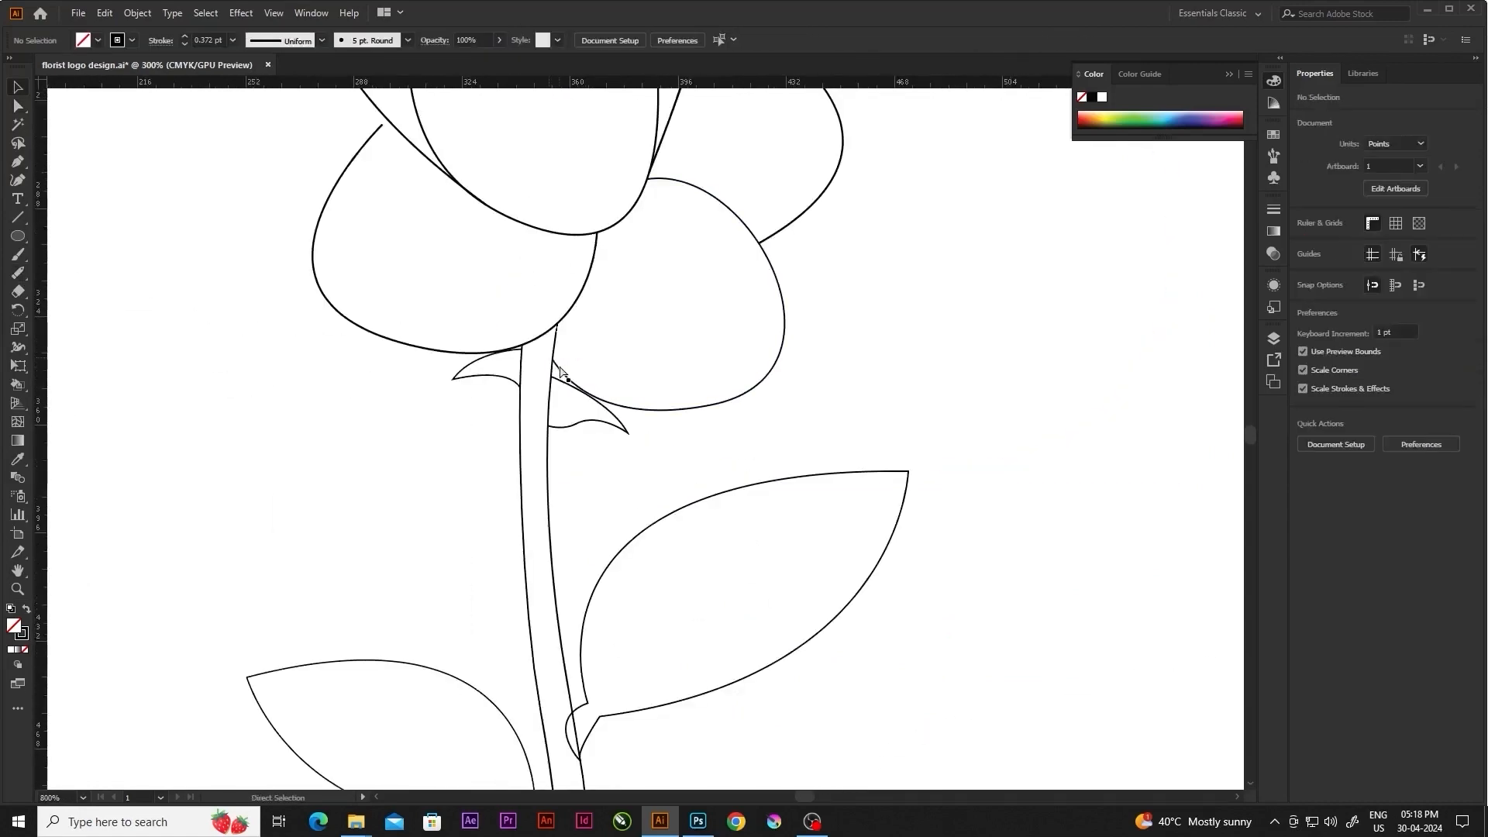
Erase the segment of the stem's right edge that crosses the right leaf's stalk with the Path Eraser
scroll(575, 532, "up", 5)
left_click(586, 481)
left_click(19, 273)
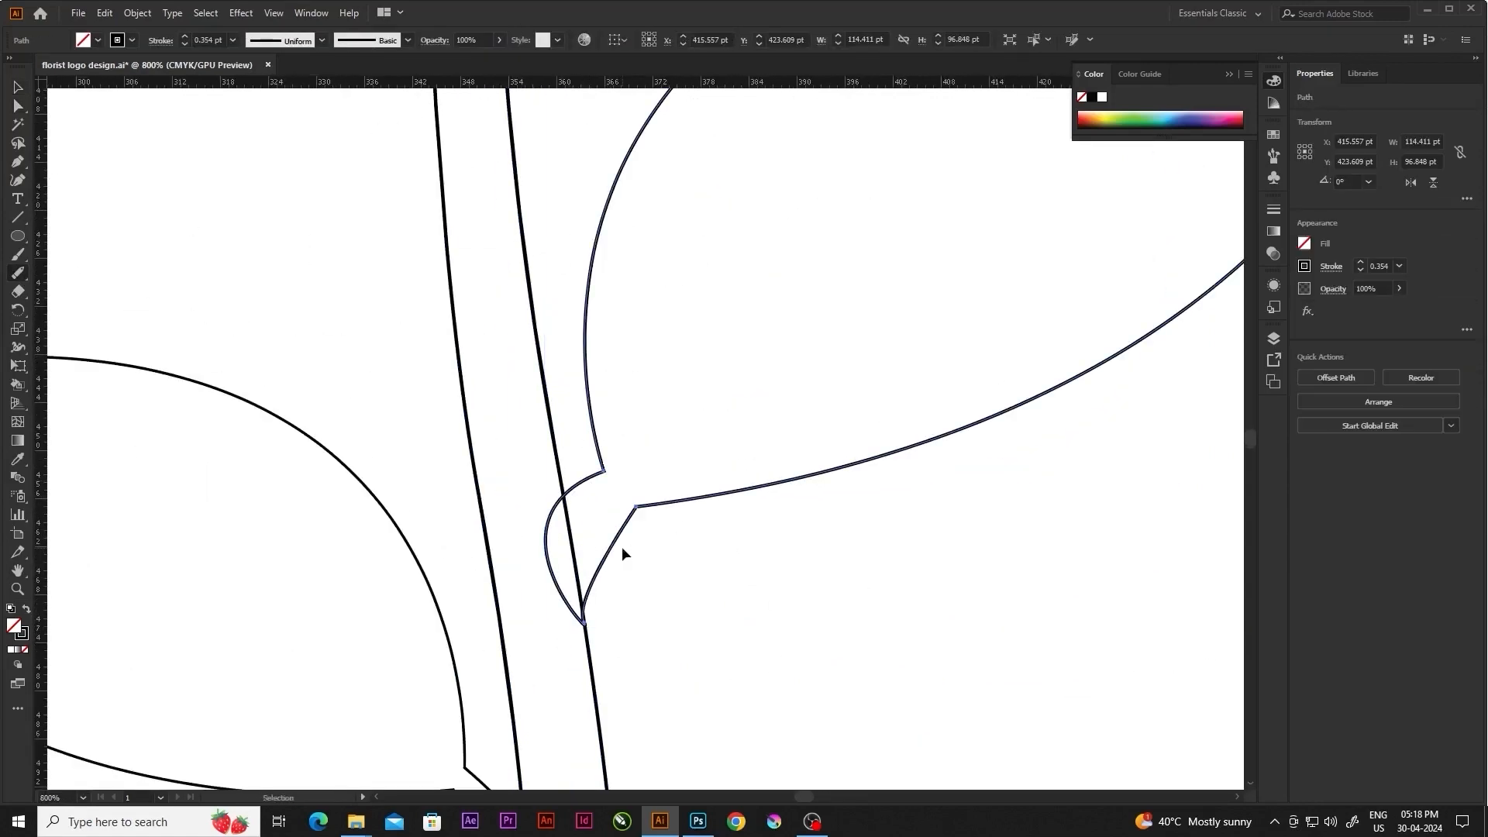
scroll(622, 547, "up", 3)
key("v")
left_click(488, 453)
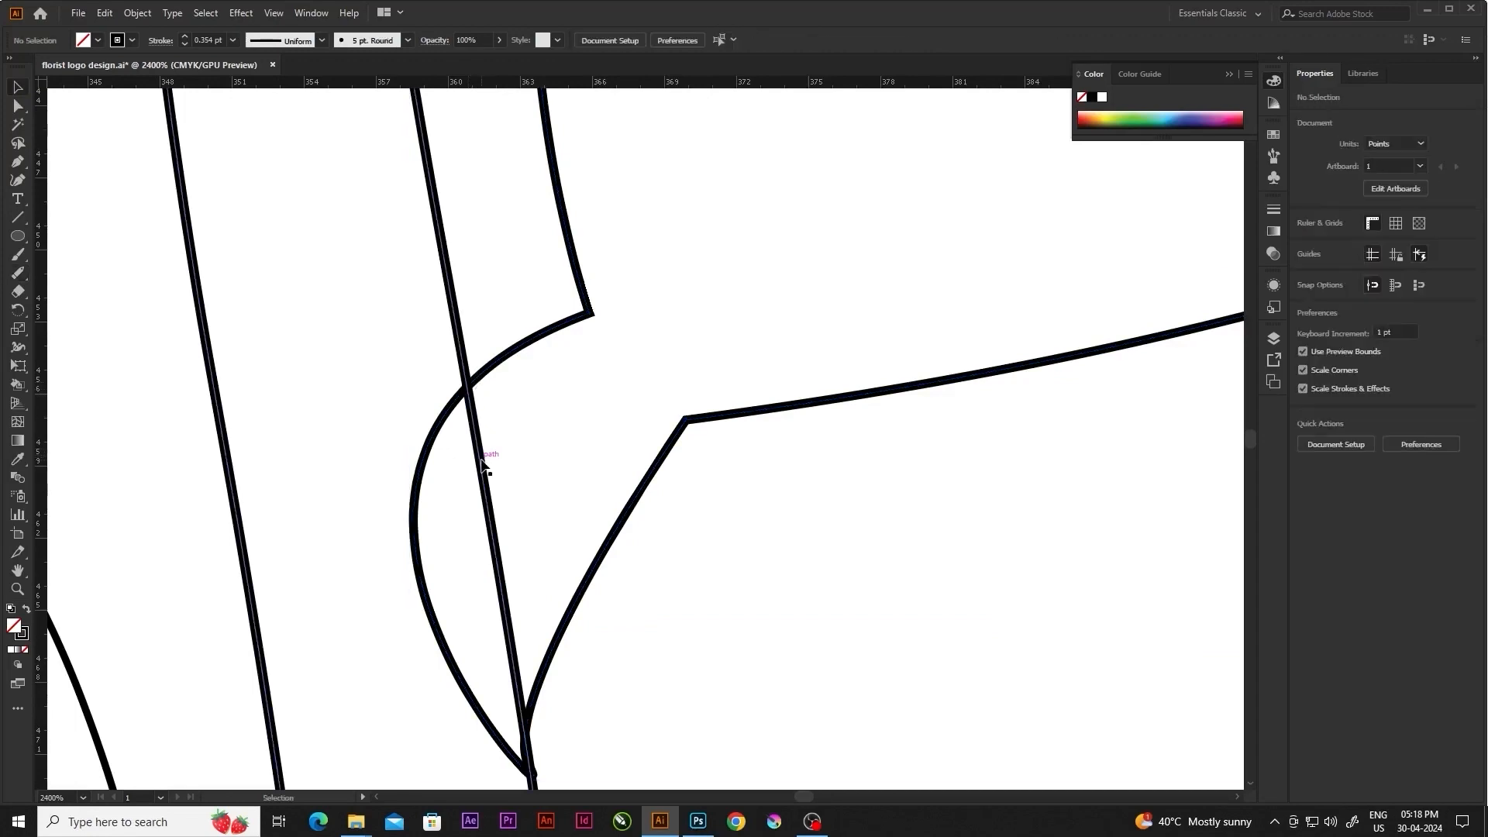
left_click(482, 454)
left_click(19, 273)
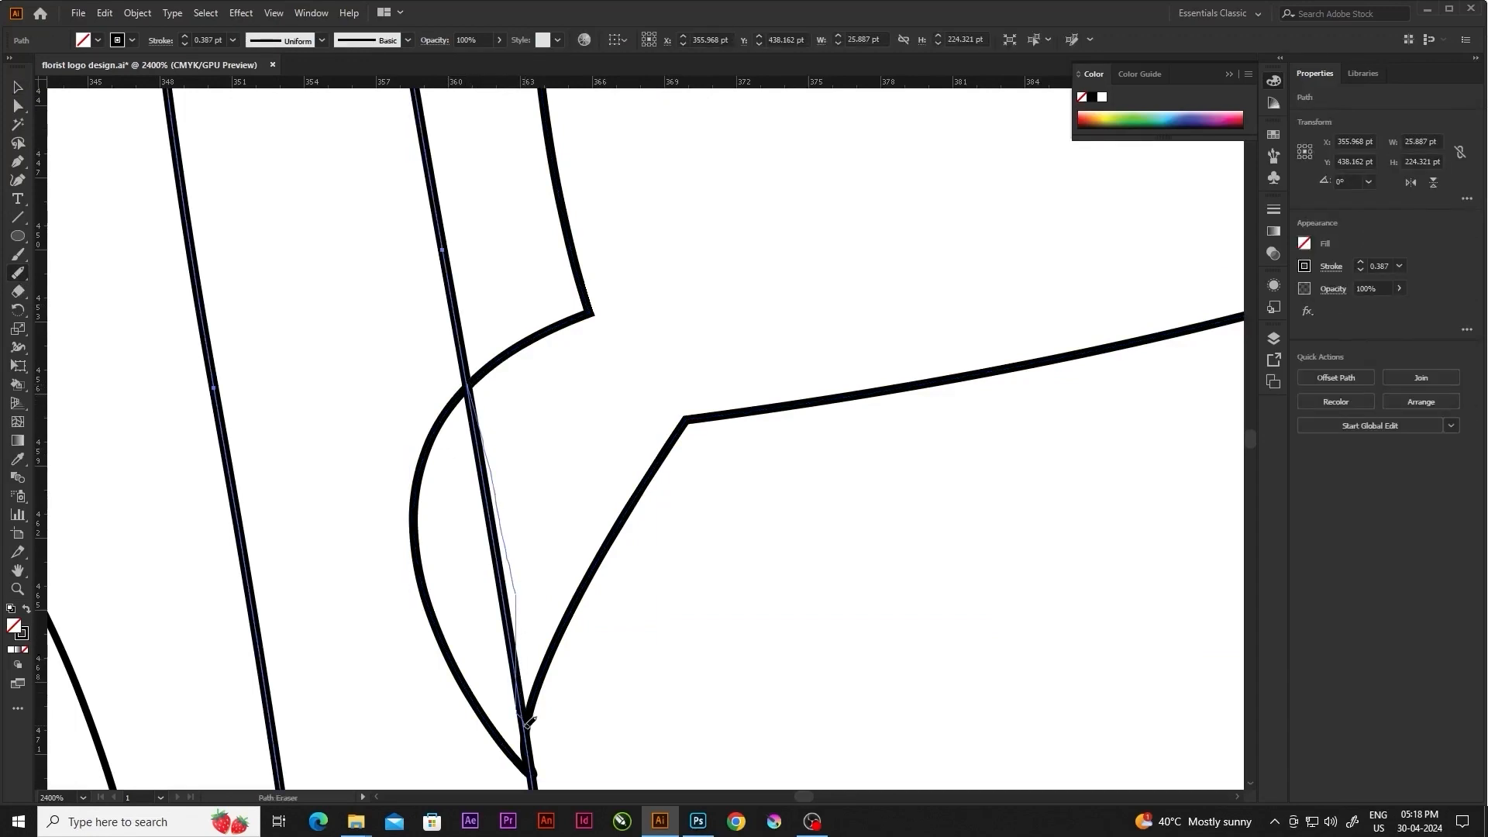
left_click_drag(527, 726, 527, 729)
key("v")
left_click(653, 682)
Erase the segment of the stem's left edge that crosses the left leaf's stalk with the Path Eraser
scroll(564, 452, "down", 3)
scroll(653, 561, "down", 3)
scroll(597, 662, "up", 5)
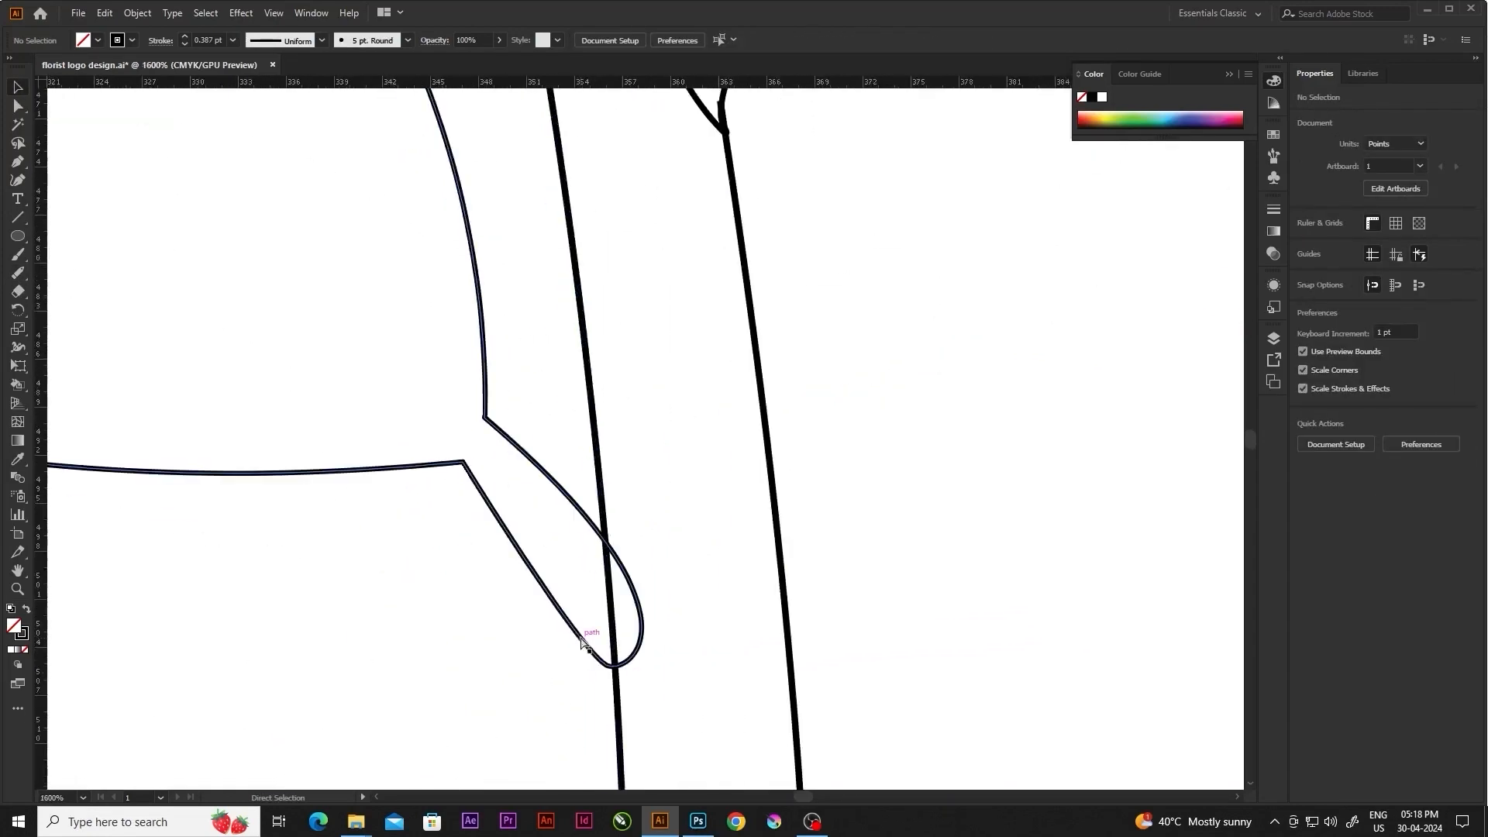
left_click(611, 640)
left_click(18, 273)
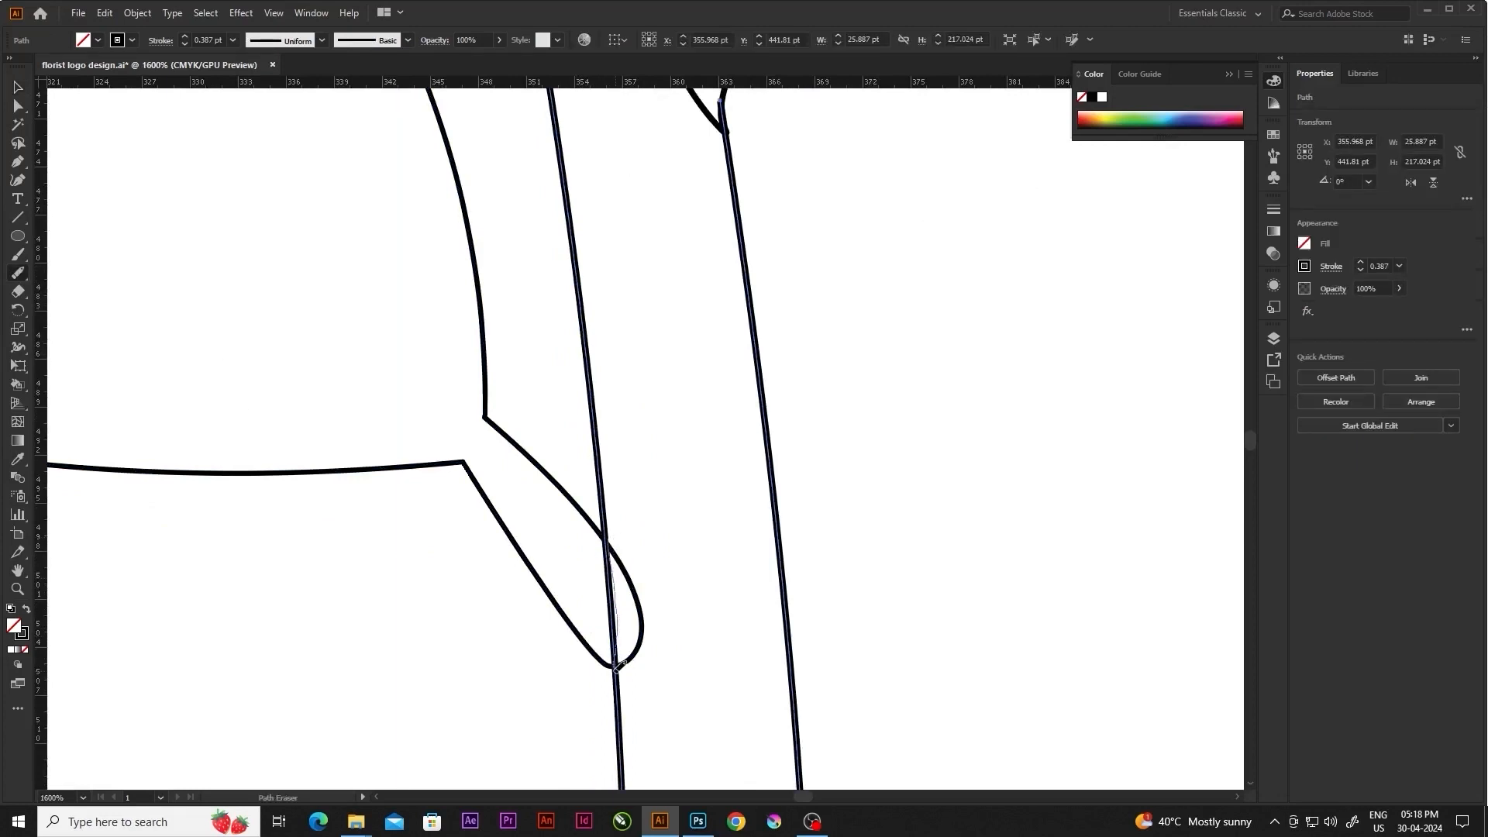
left_click_drag(617, 666, 607, 535)
Adjust the cut ends of the stem's left edge to meet the left leaf's stalk outline, and save the document
scroll(601, 670, "up", 4)
key("a")
left_click_drag(671, 672, 671, 652)
left_click(787, 671)
scroll(582, 551, "down", 5)
scroll(583, 472, "up", 4)
left_click(593, 531)
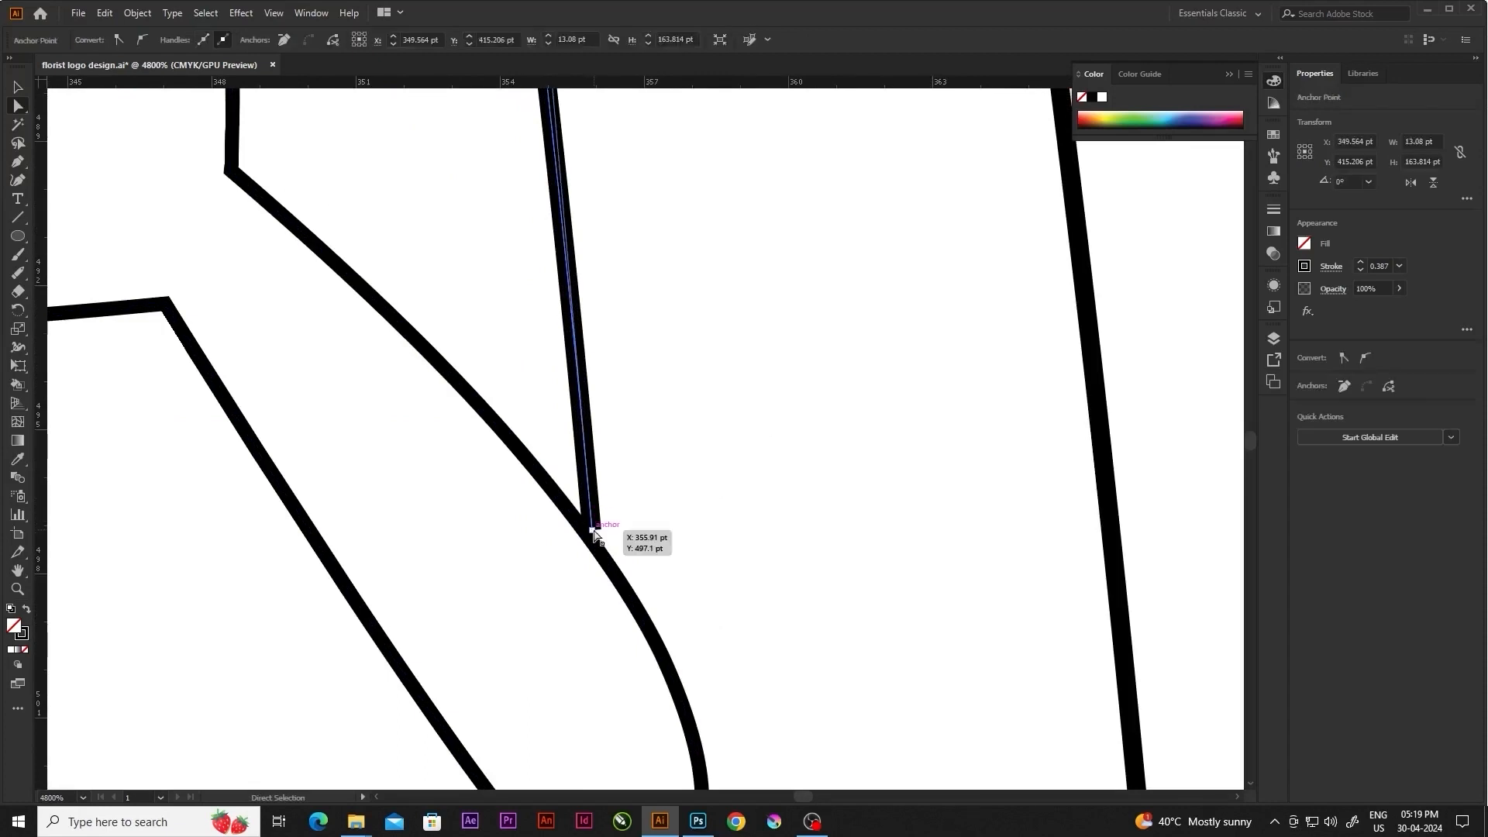
left_click(756, 531)
scroll(757, 531, "down", 10)
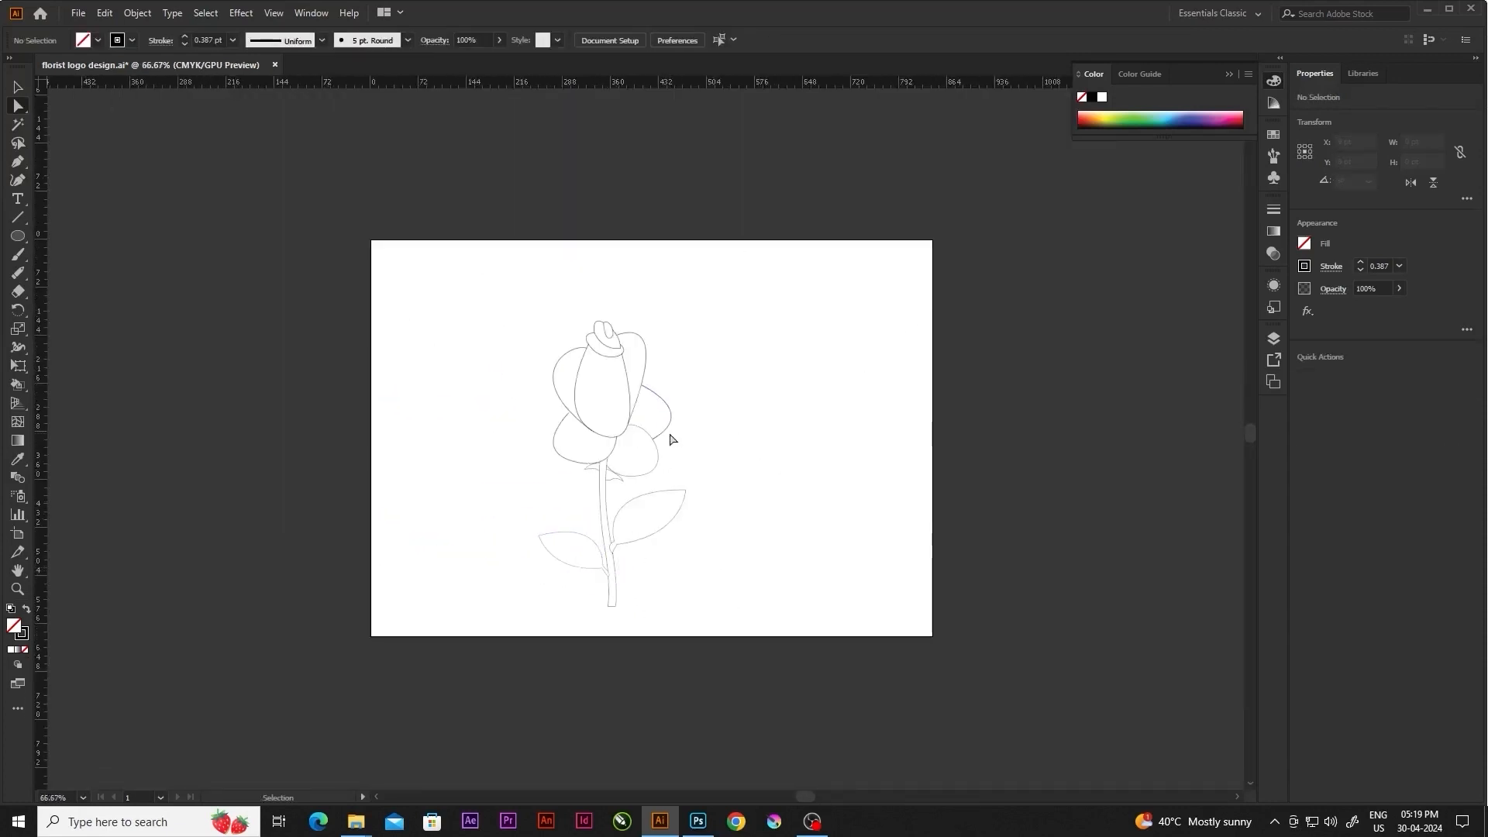
key("ctrl+s")
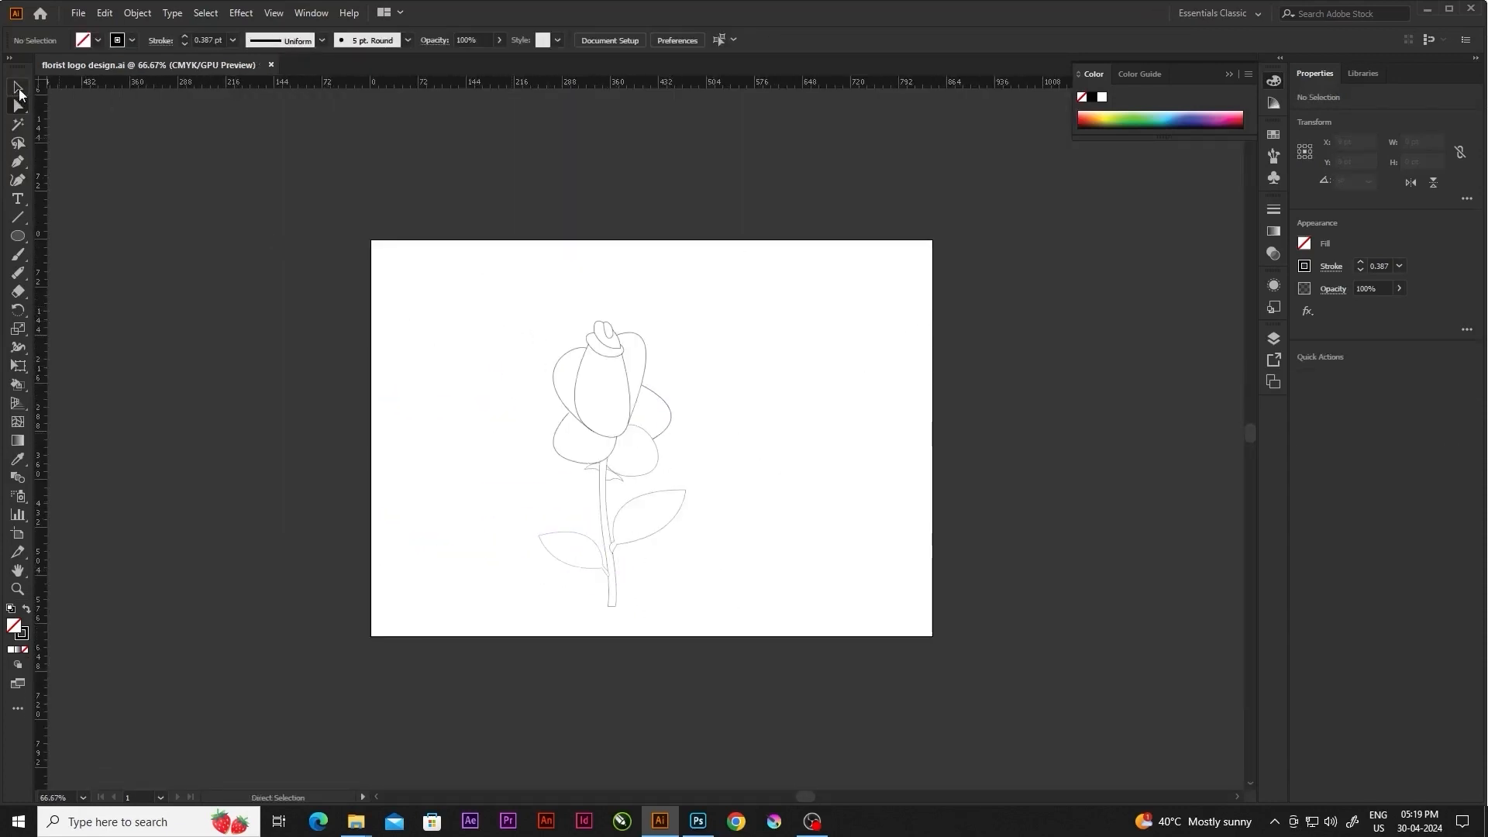
Select the whole flower and place a copy of it on the right side of the artboard
left_click(20, 91)
left_click_drag(515, 293, 751, 593)
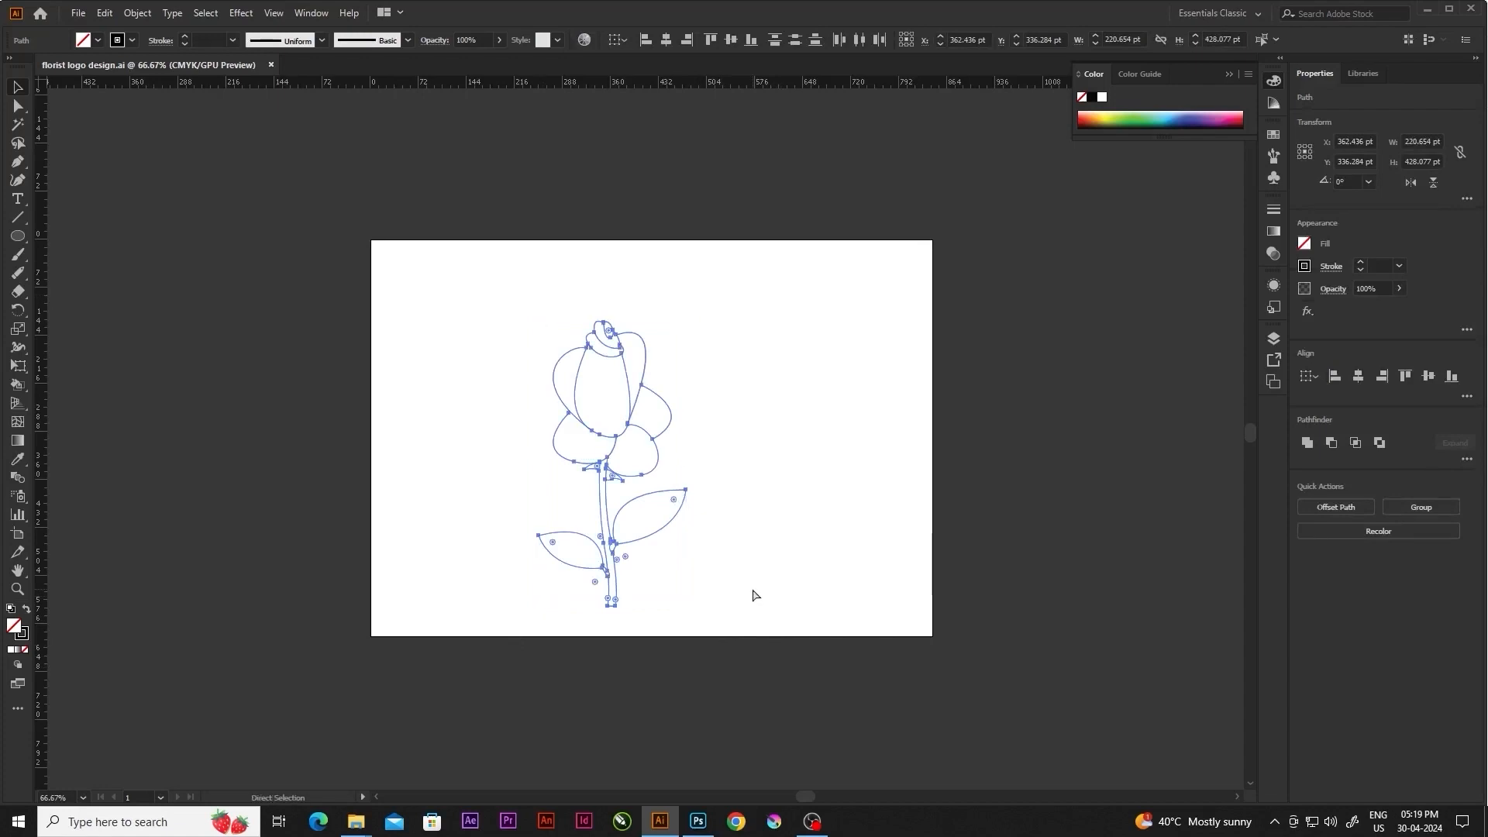
left_click_drag(658, 467, 890, 443)
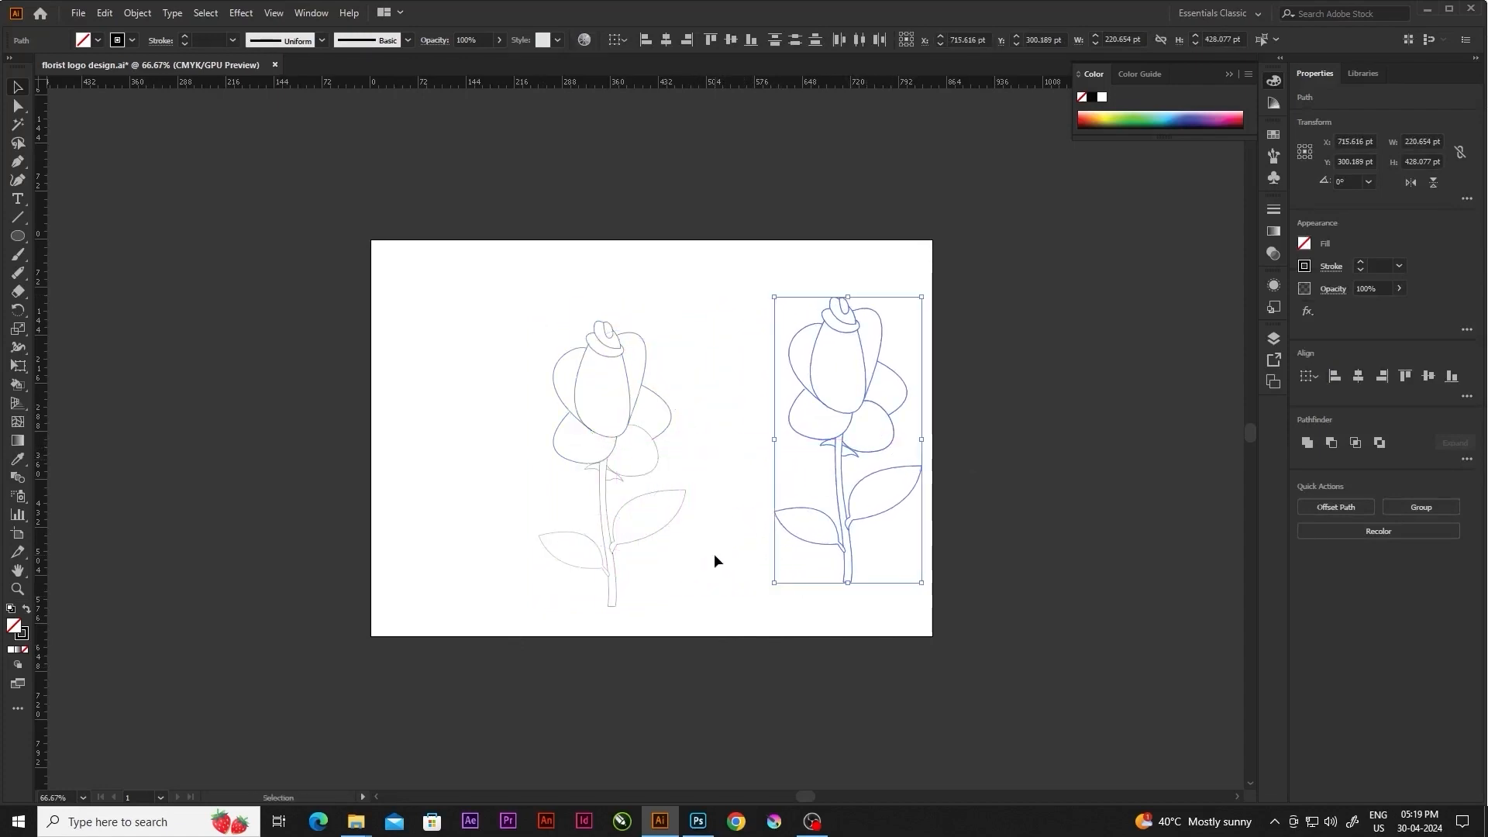
Cut the copied flower and paste it in place on a new layer
left_click(1273, 338)
key("Delete")
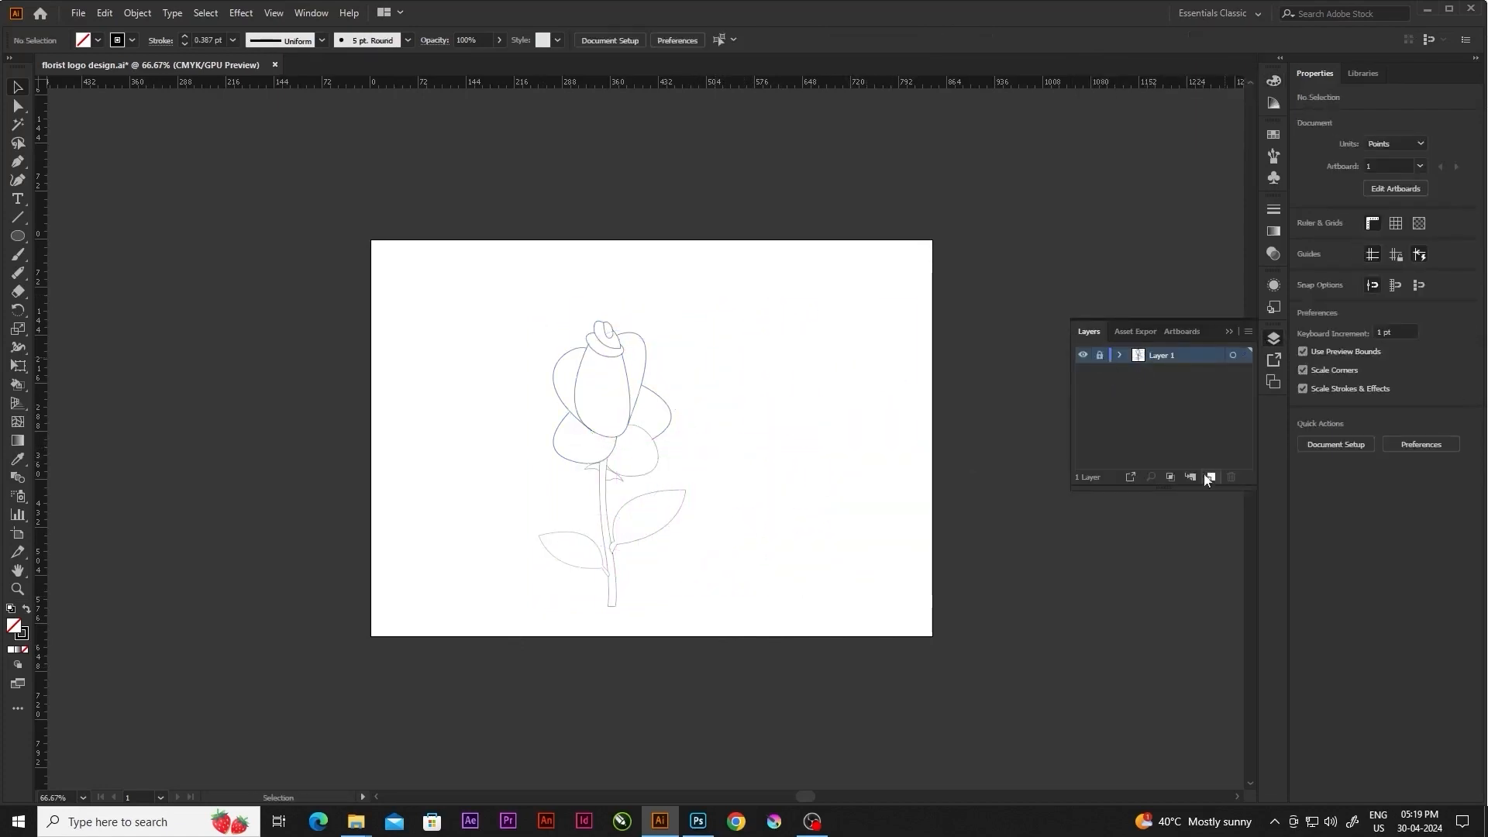
left_click(1209, 477)
key("ctrl+f")
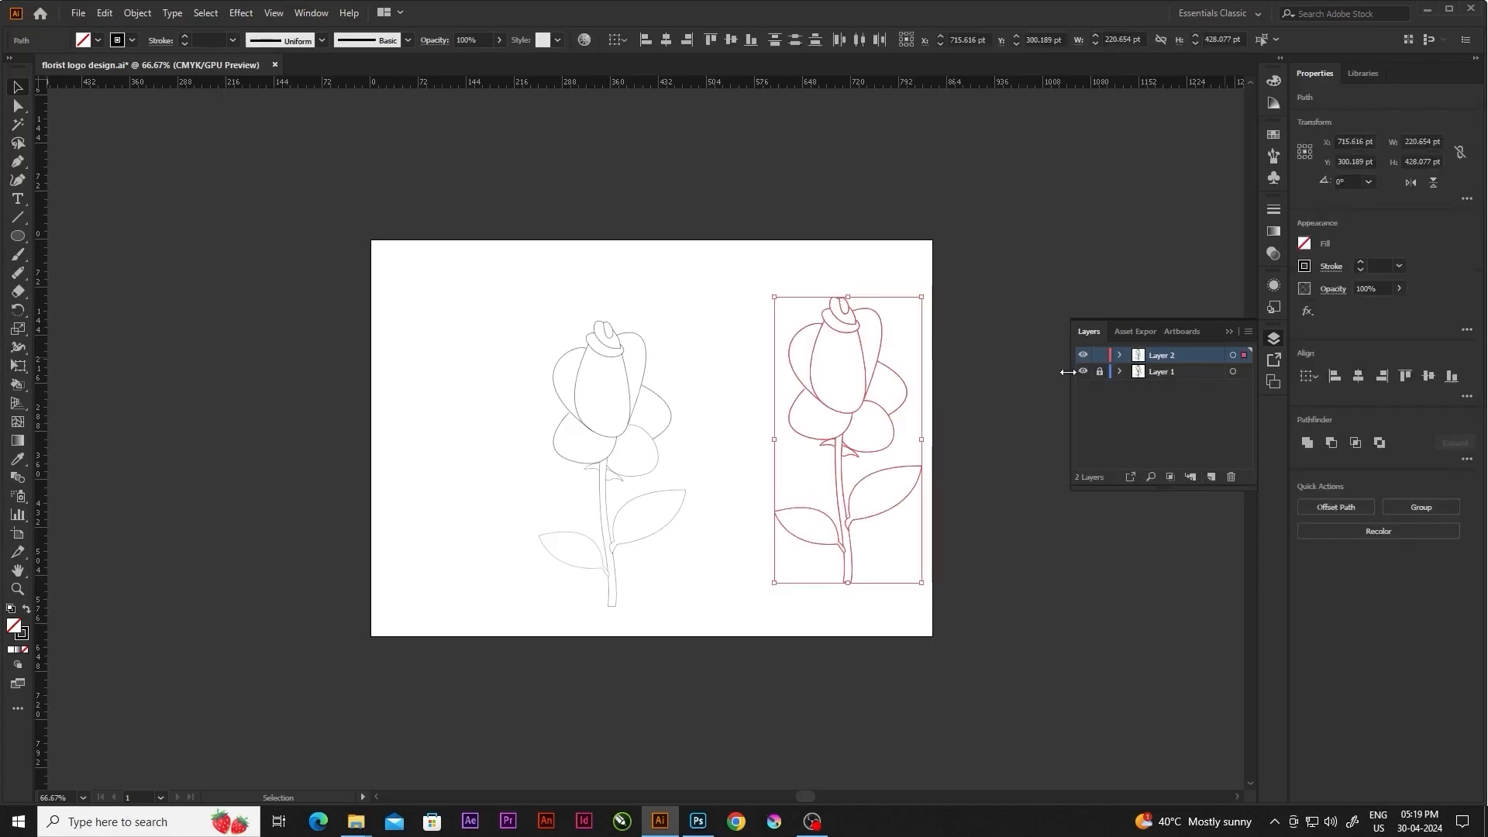
Move Layer 2 below Layer 1, lock and hide it, and unlock Layer 1
left_click_drag(1182, 377, 1183, 379)
left_click(1100, 371)
left_click(1083, 371)
left_click(1099, 355)
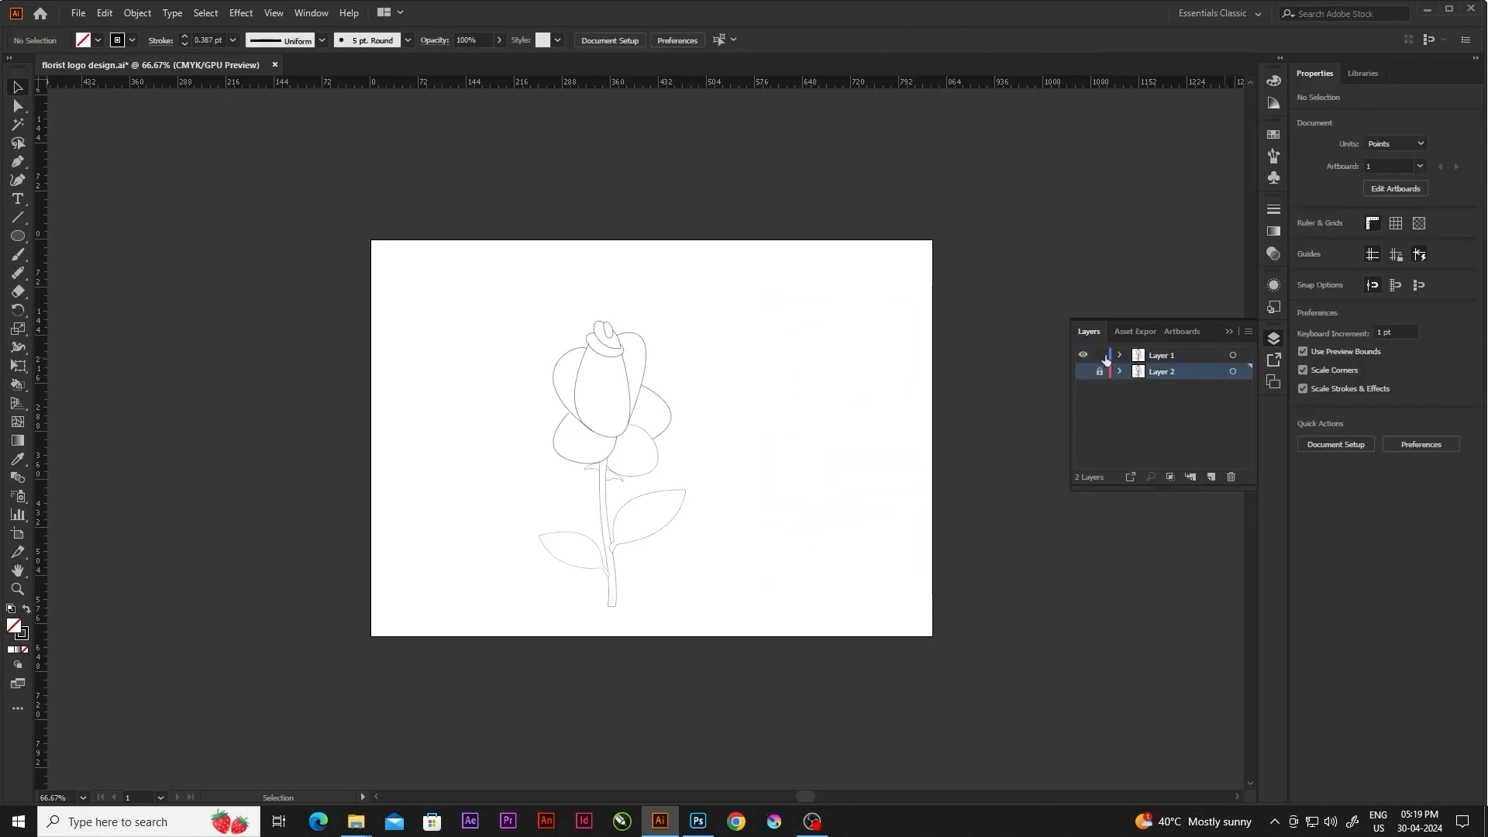
Select the original flower and move it slightly right and up to about X 384 pt, Y 316 pt
left_click(657, 437)
left_click_drag(628, 413, 644, 399)
key("ctrl+equal")
key("ctrl+equal")
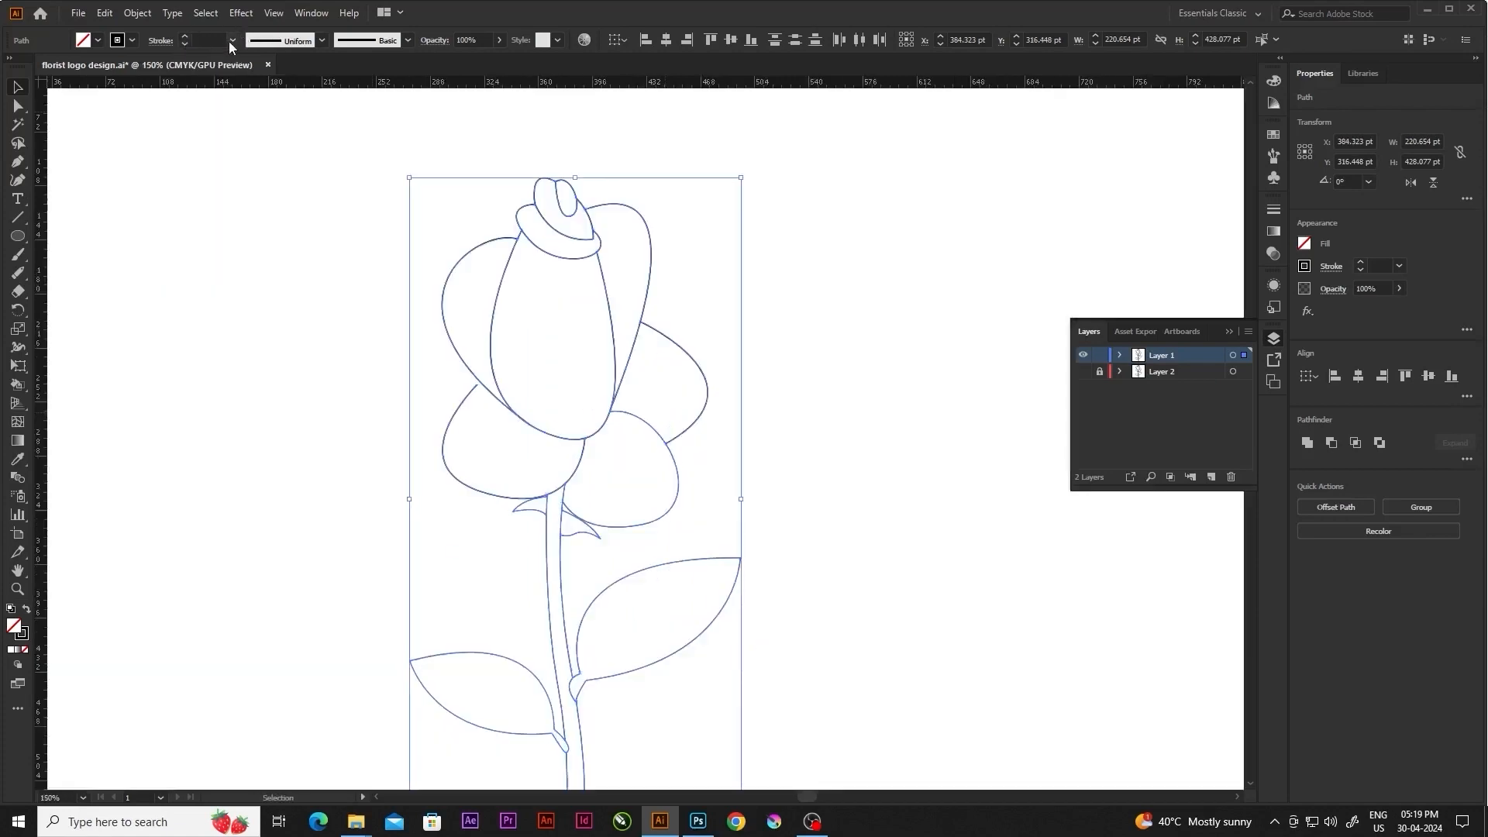
Set the flower's stroke weight to 3 pt and apply the elliptical width profile that tapers at both ends
left_click(231, 40)
left_click(236, 162)
left_click(322, 40)
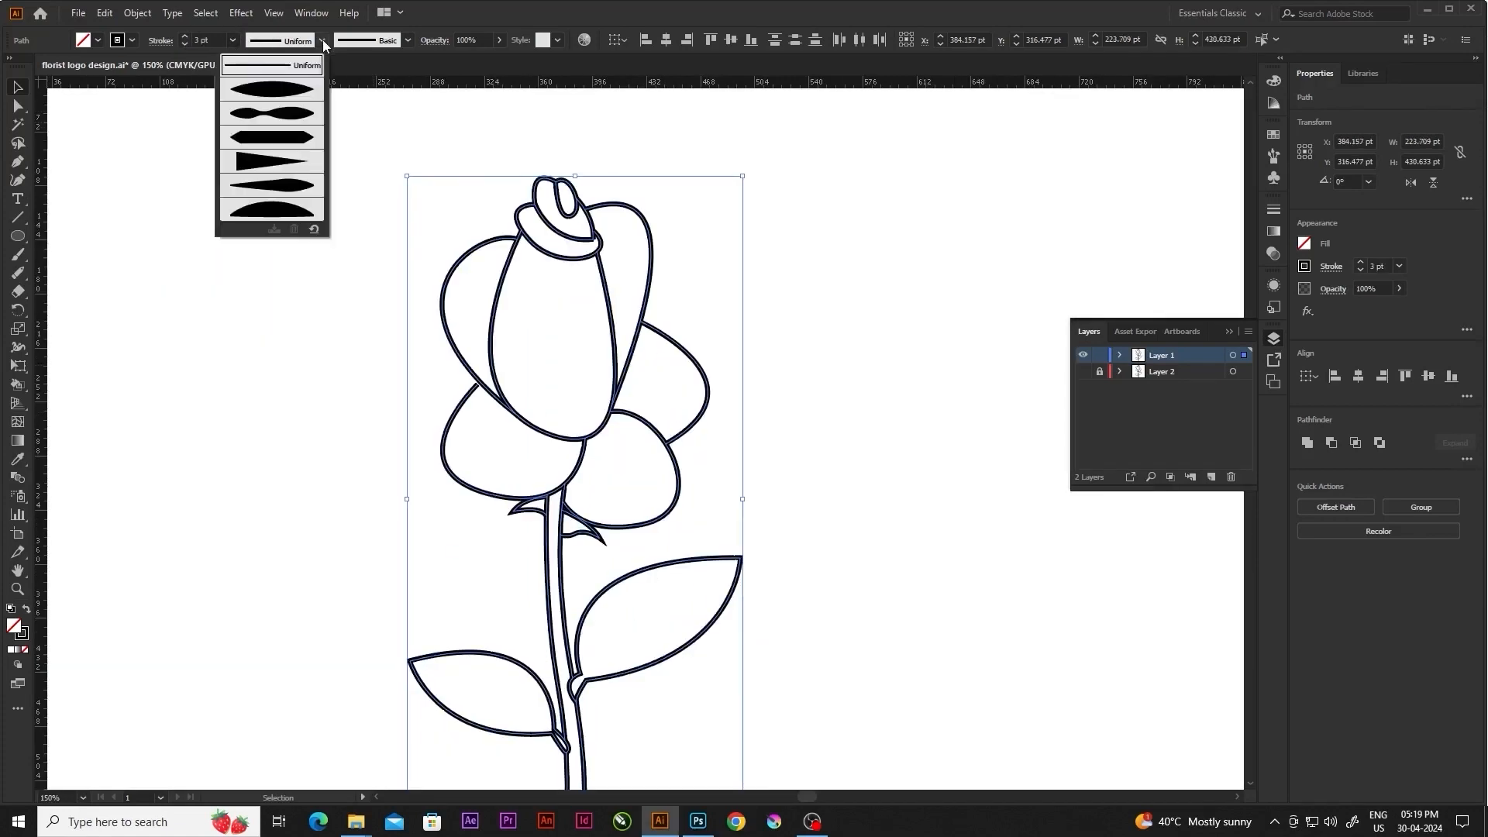
left_click(273, 138)
left_click(663, 289)
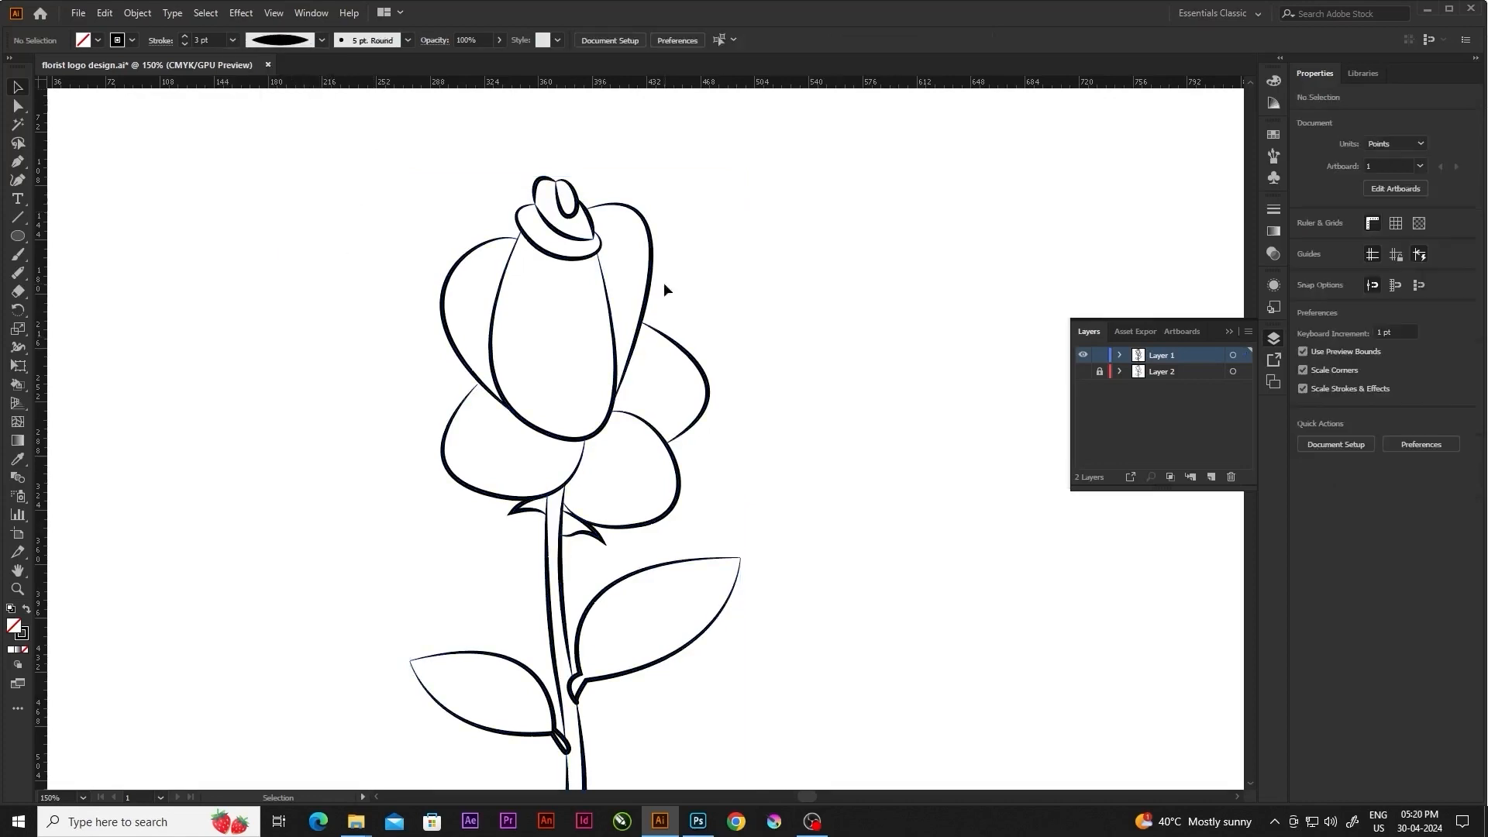
Try to convert the whole stroked flower outline directly into a Live Paint group
scroll(620, 267, "down", 2)
scroll(625, 362, "up", 2)
scroll(625, 383, "down", 2)
left_click_drag(479, 207, 717, 533)
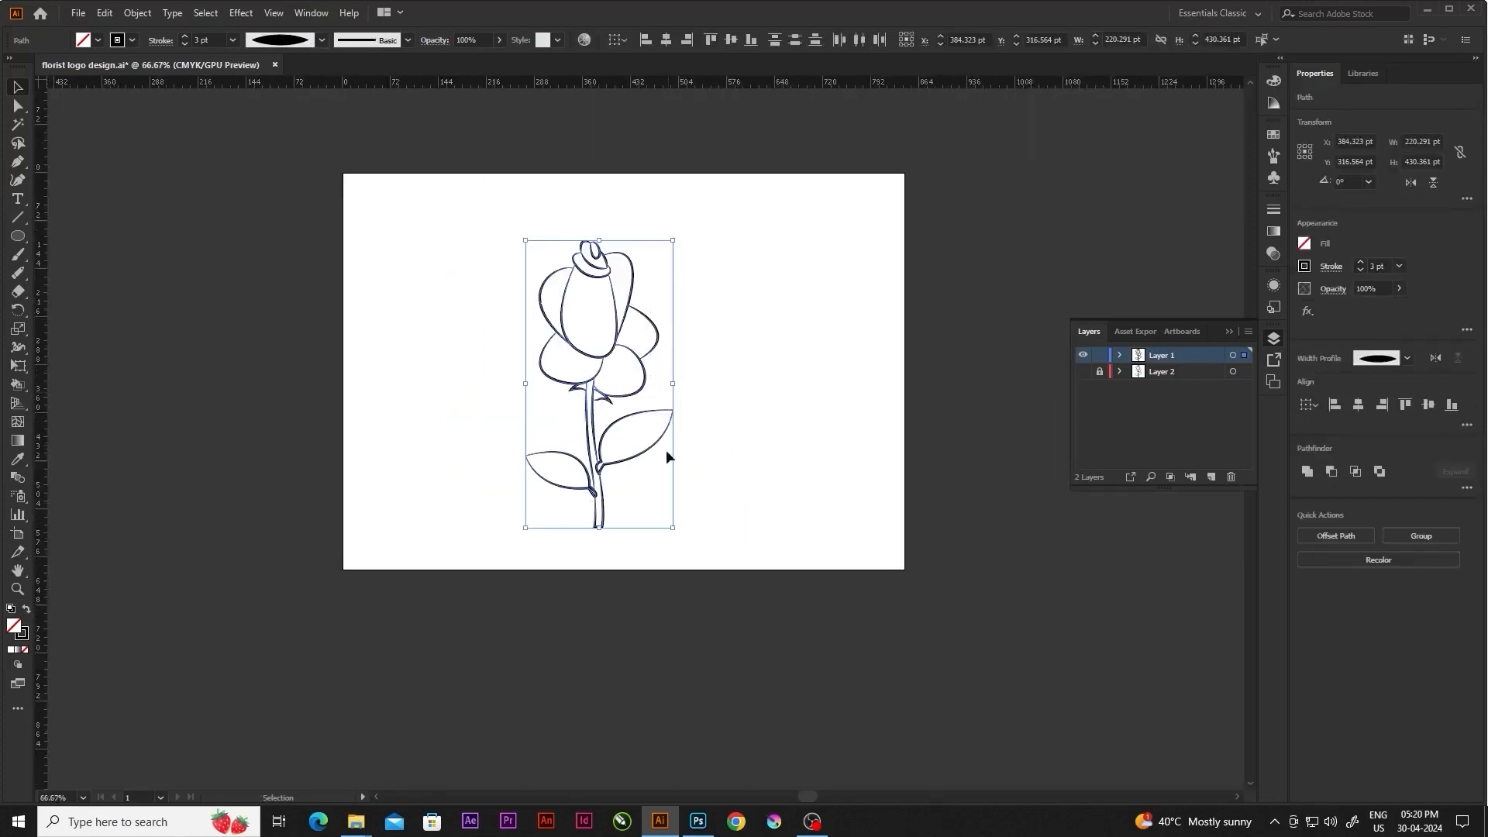
scroll(651, 306, "up", 2)
left_click(138, 13)
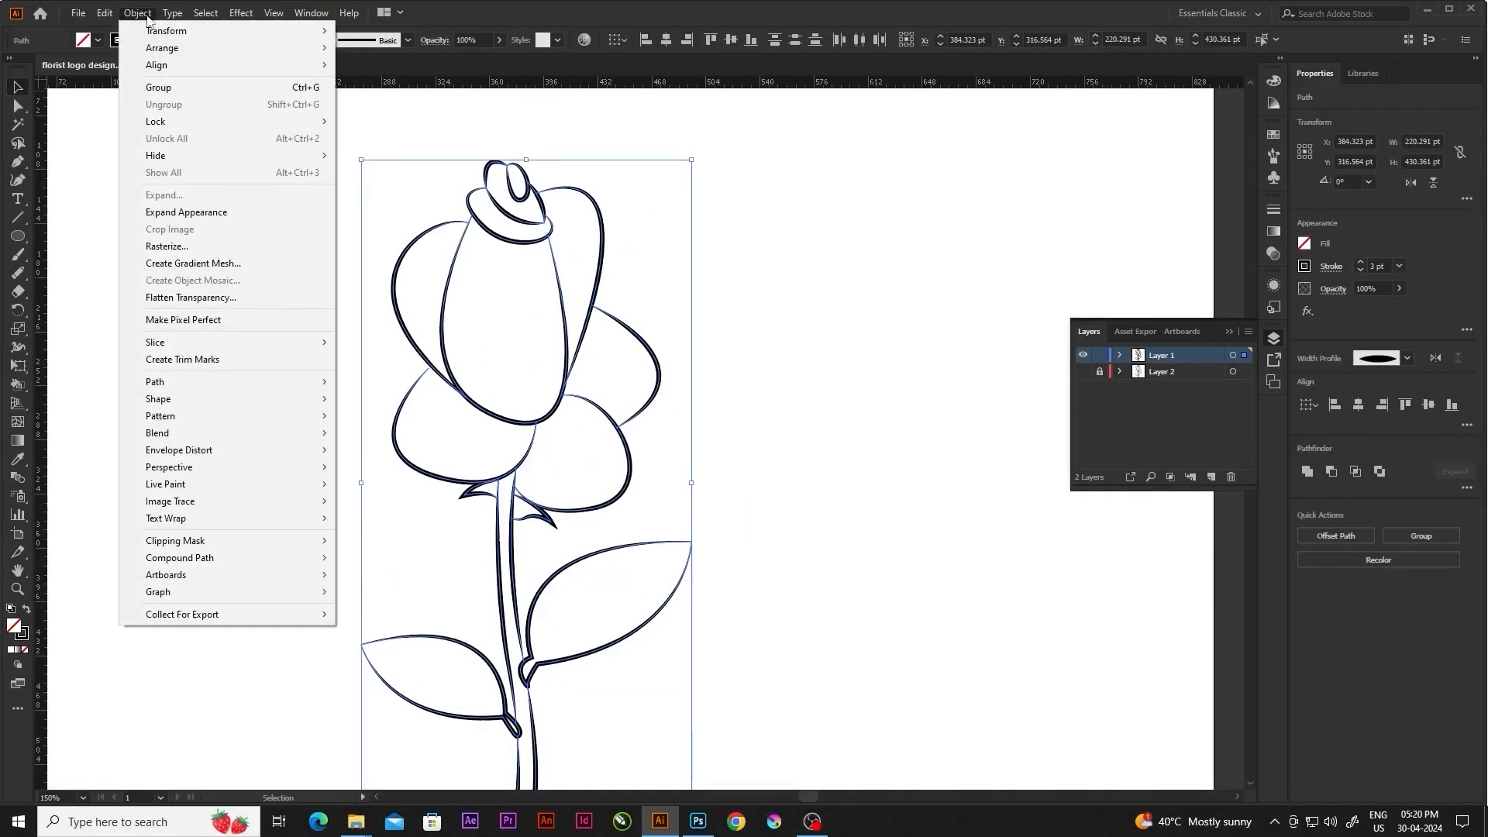
mouse_move(186, 488)
left_click(392, 485)
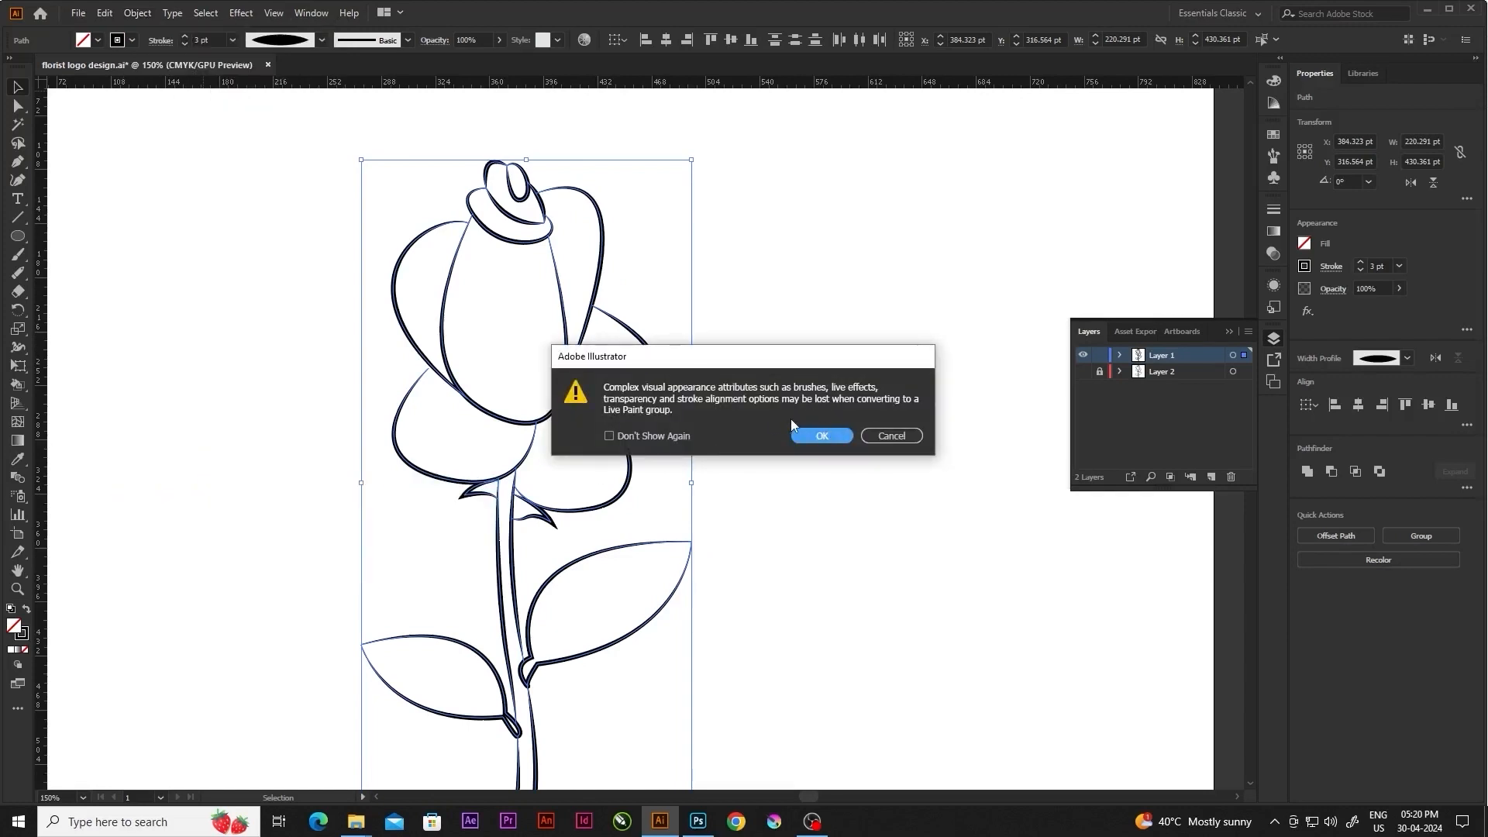
left_click(818, 432)
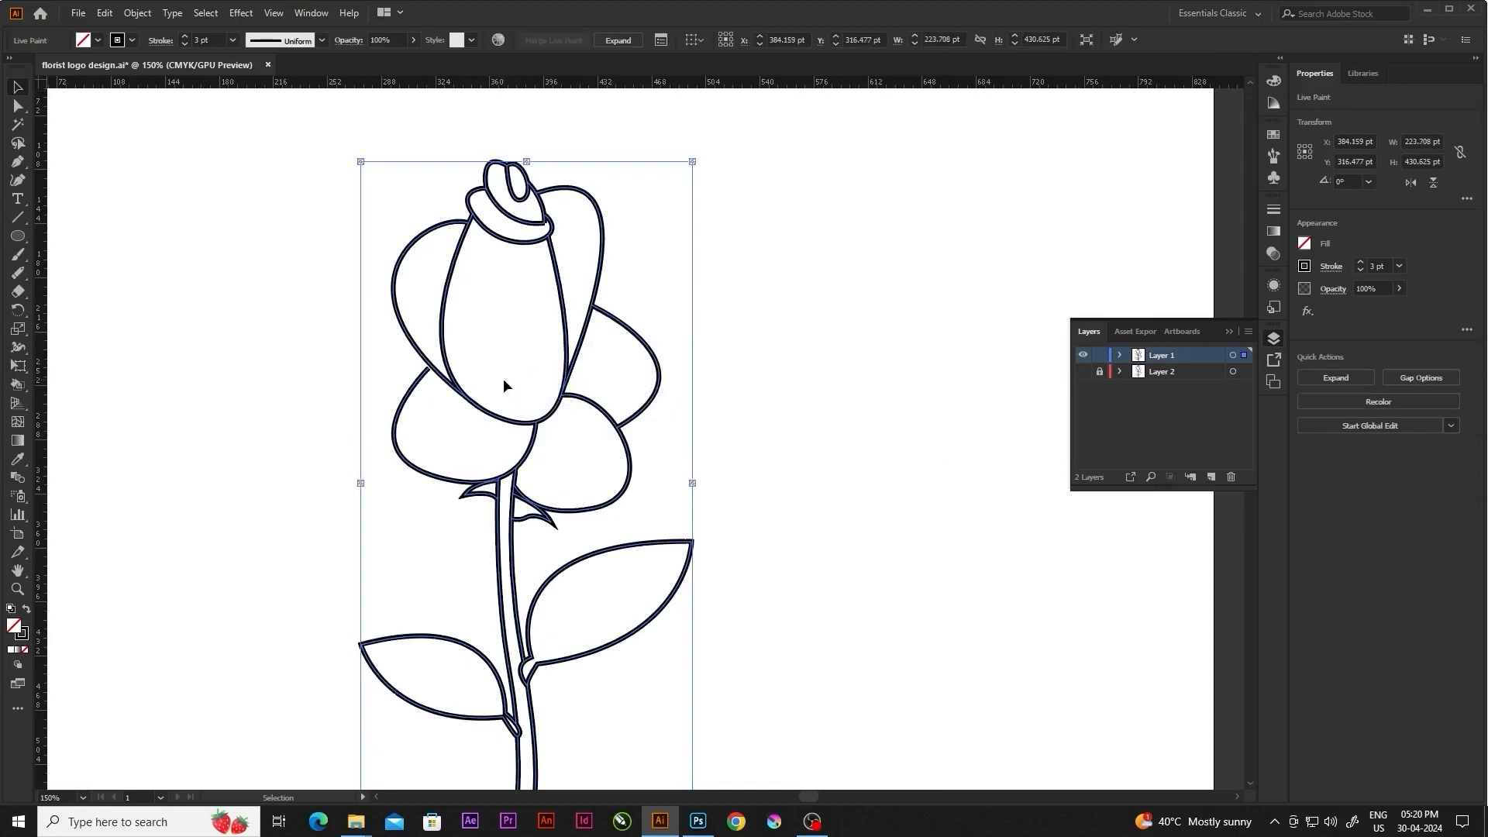
key("ctrl+z")
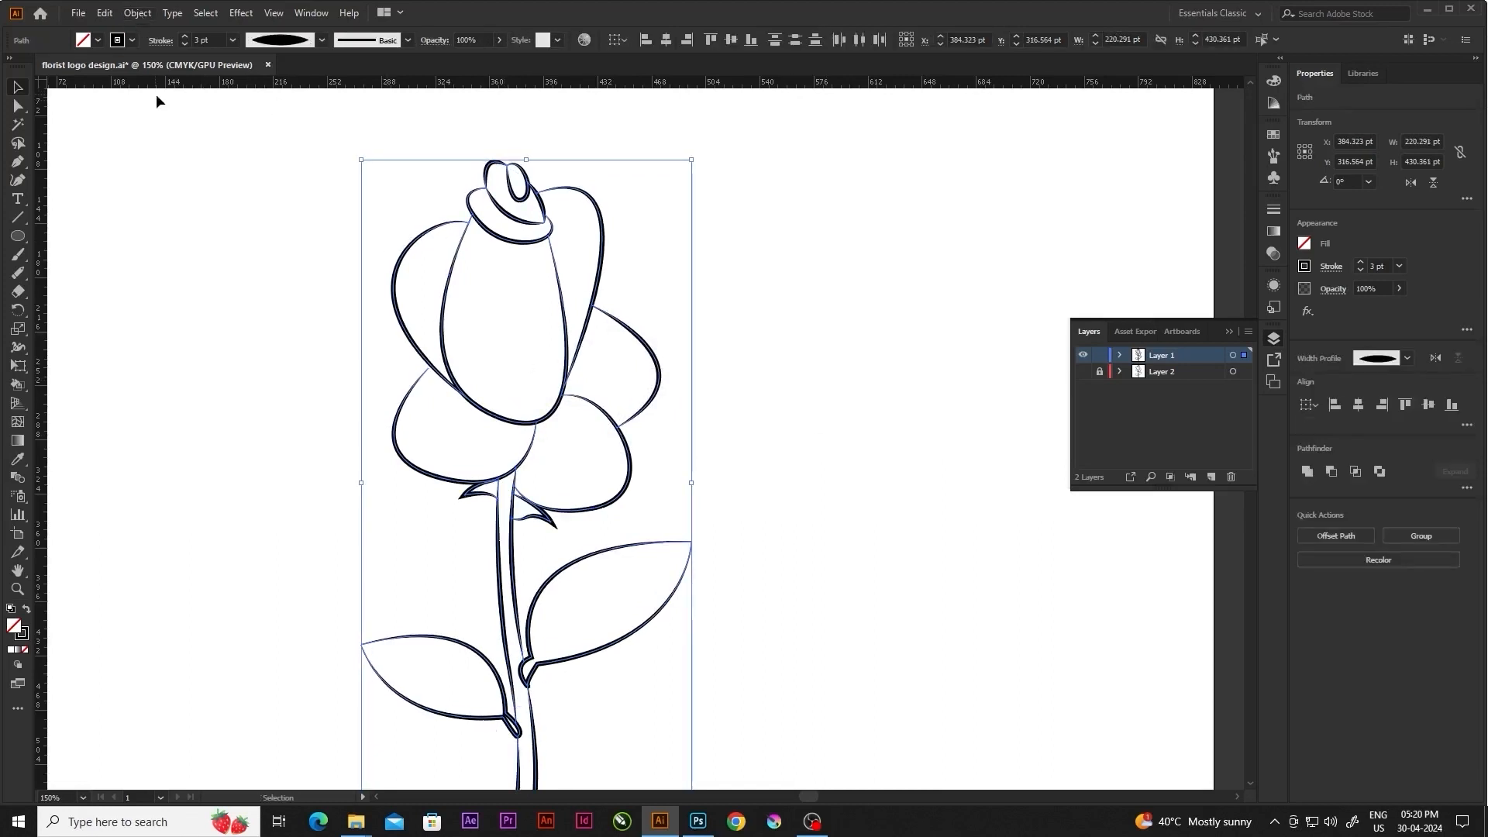
Expand the appearance of the selected flower outline so its tapered strokes turn into filled shapes
left_click(138, 13)
left_click(190, 212)
left_click(210, 231)
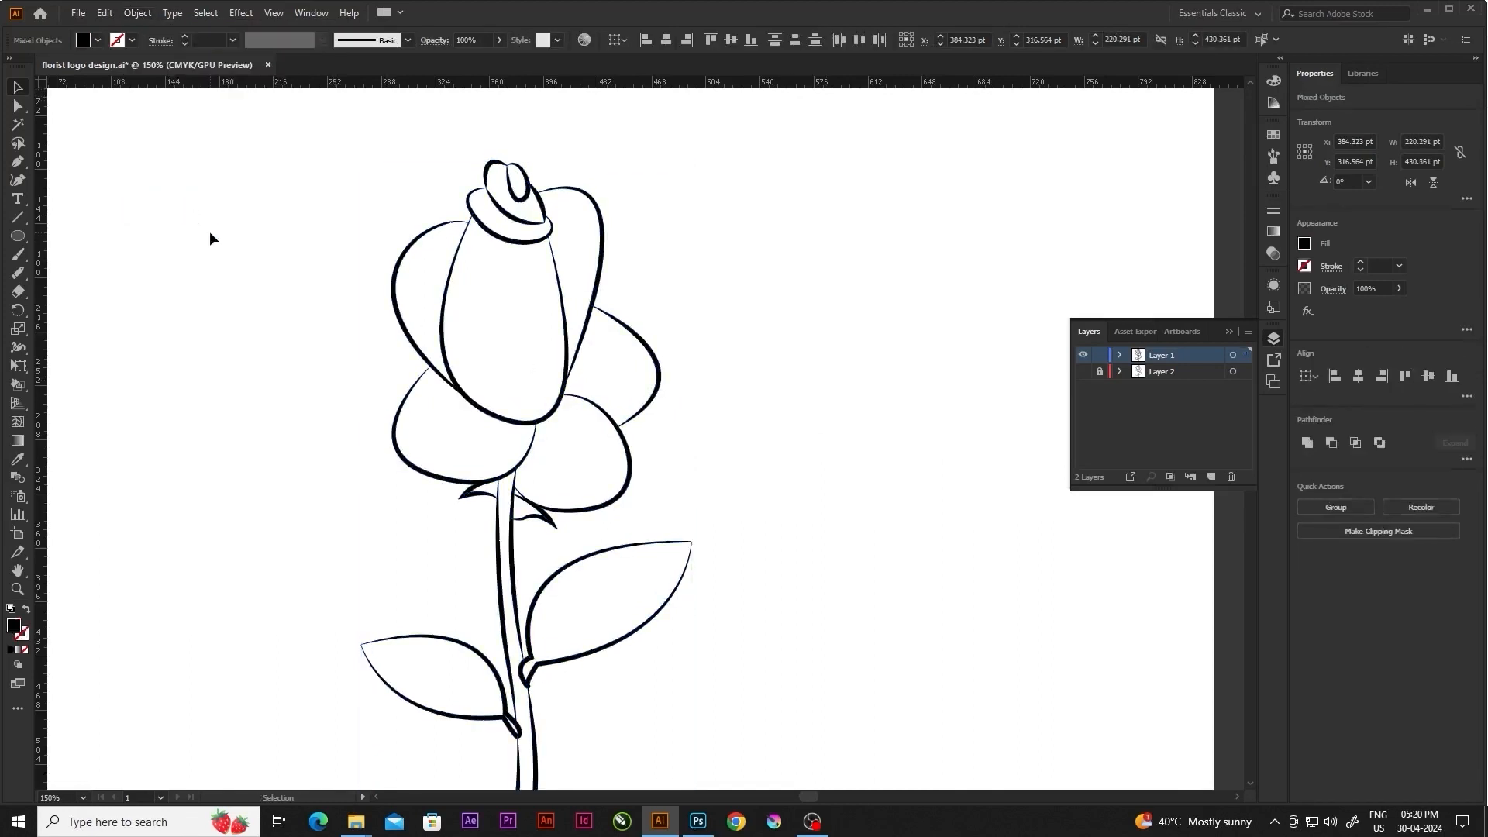
Select all of the expanded flower artwork, make it a Live Paint group and deselect it
left_click(447, 310)
key("ctrl+1")
key("ctrl+a")
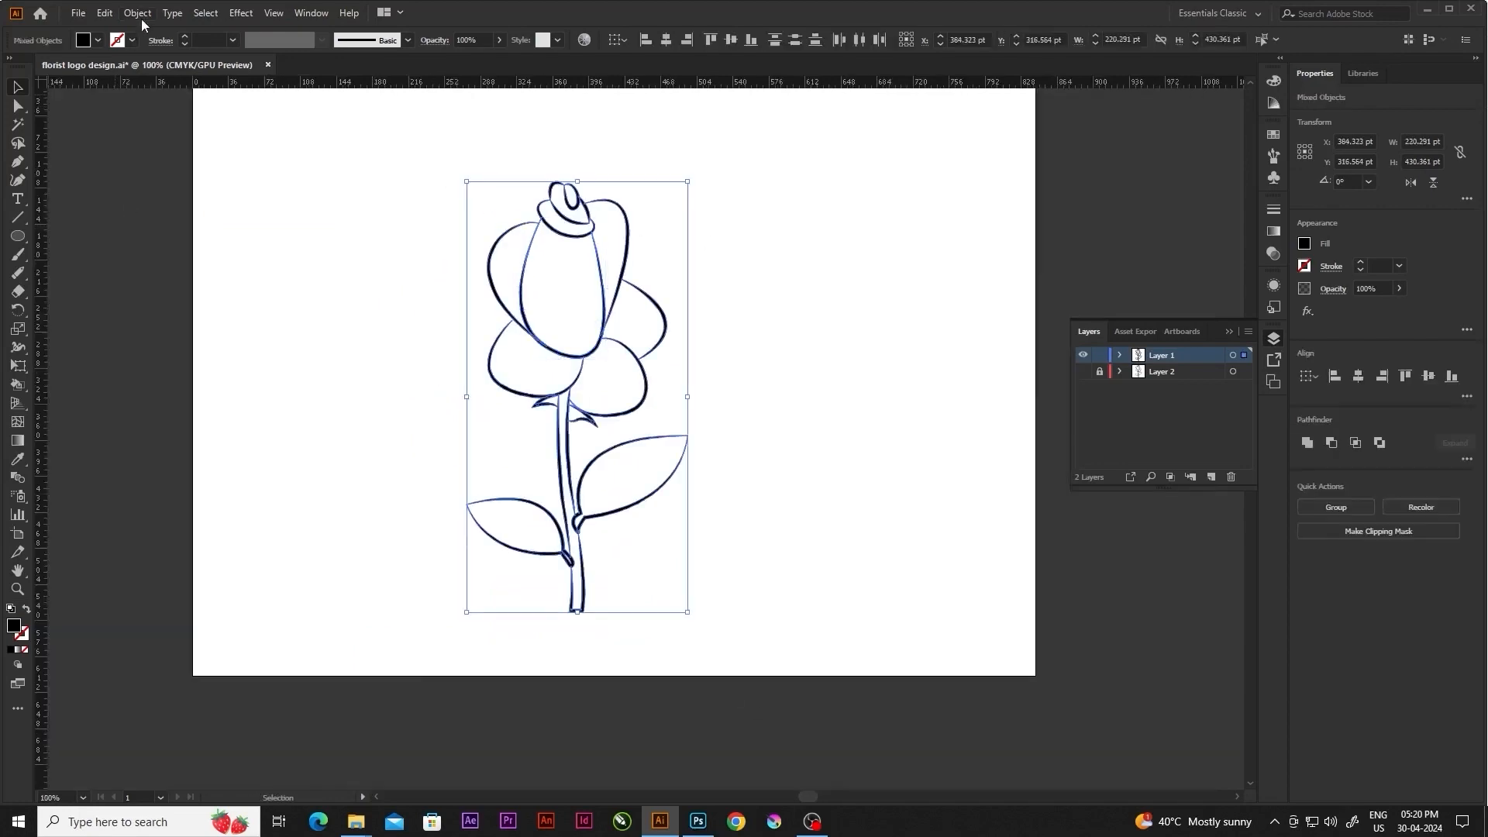
left_click(137, 13)
left_click(415, 484)
key("k")
scroll(634, 316, "up", 2)
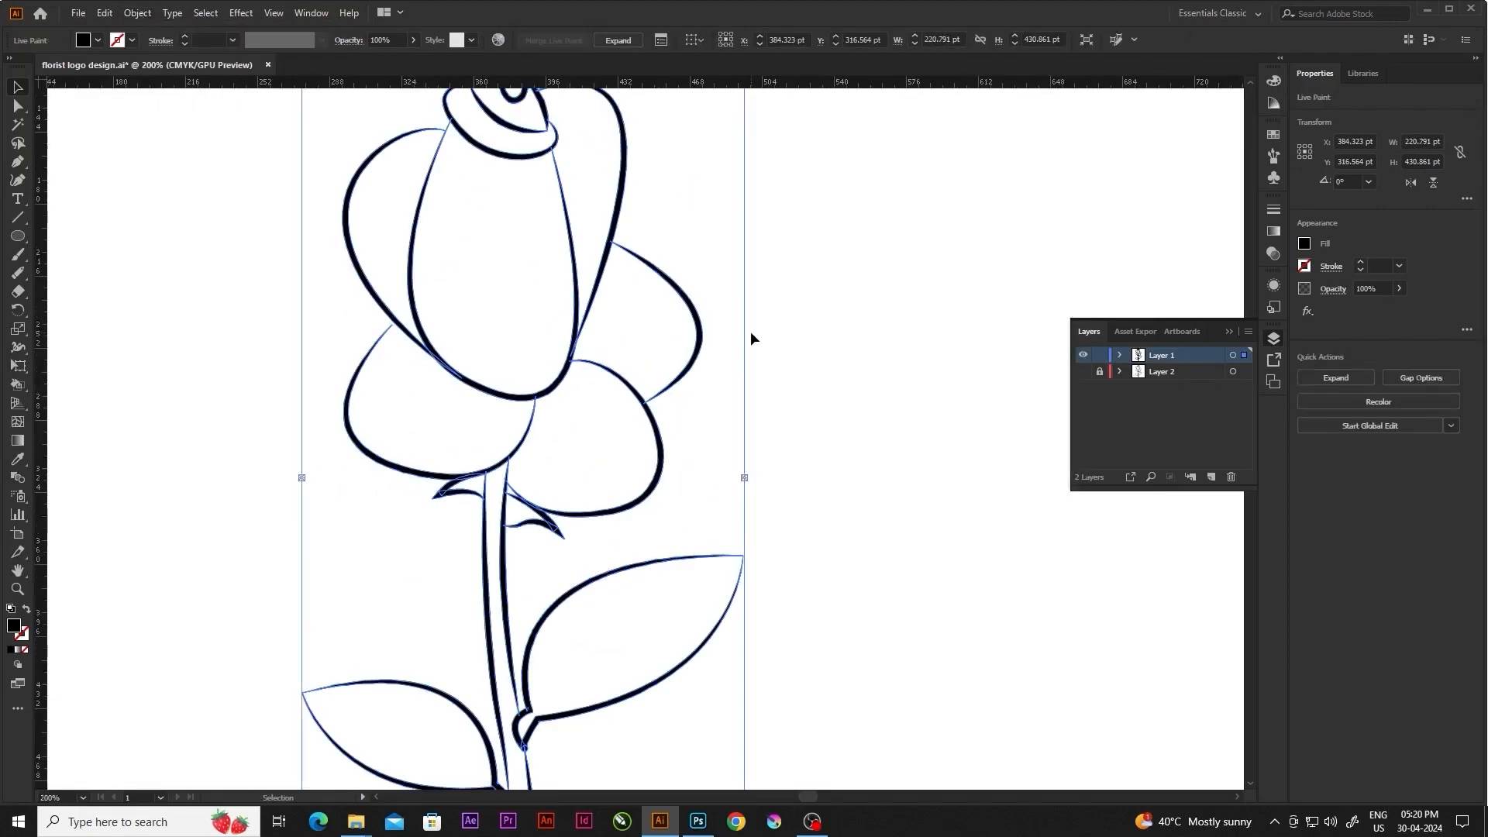
key("v")
left_click(292, 332)
scroll(595, 534, "down", 1)
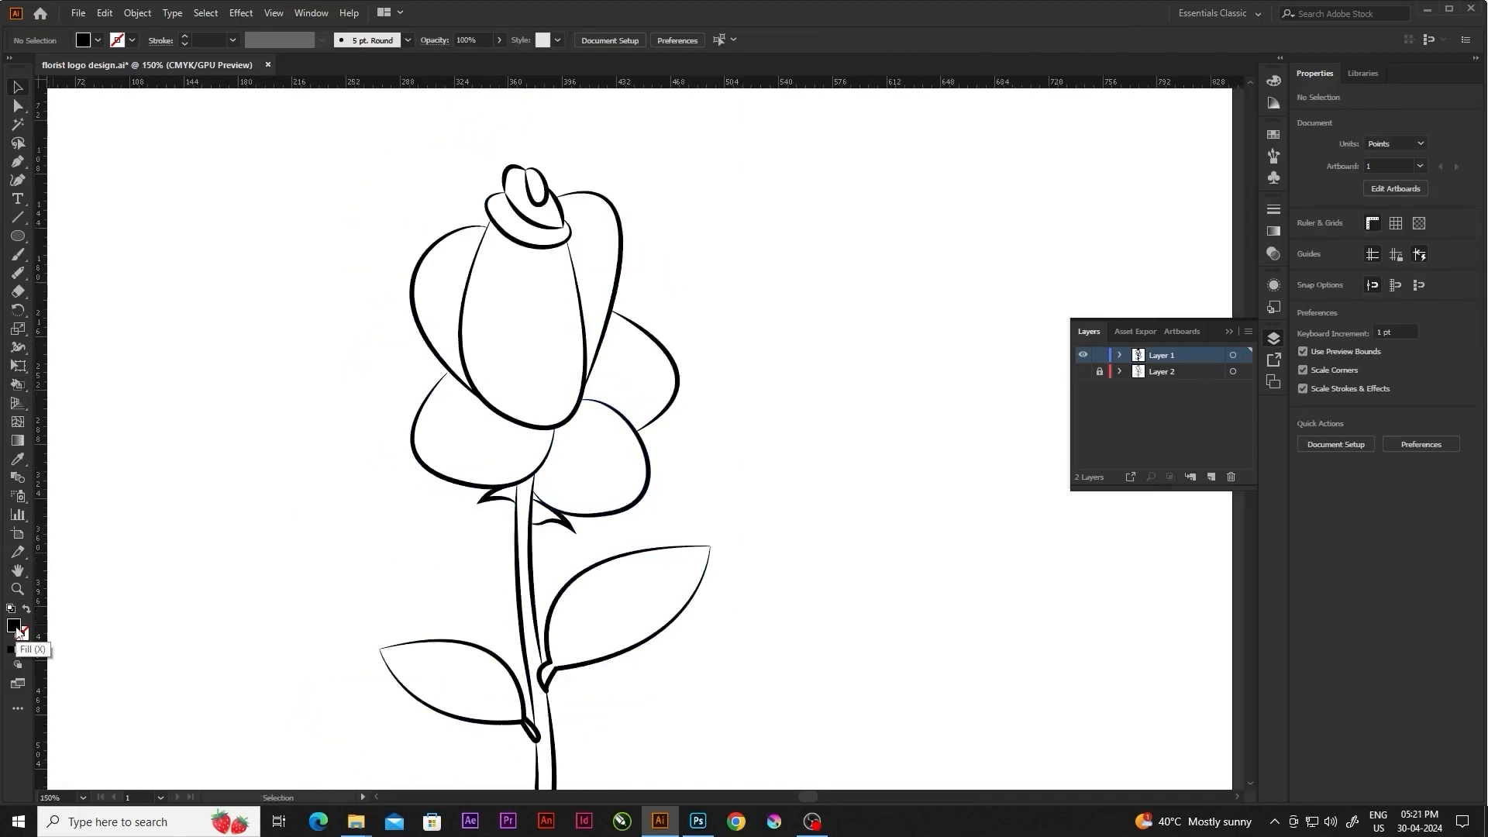
Set the fill to bright red ED1111 and paint the large central petal with the Live Paint Bucket
double_click(14, 626)
left_click(1235, 362)
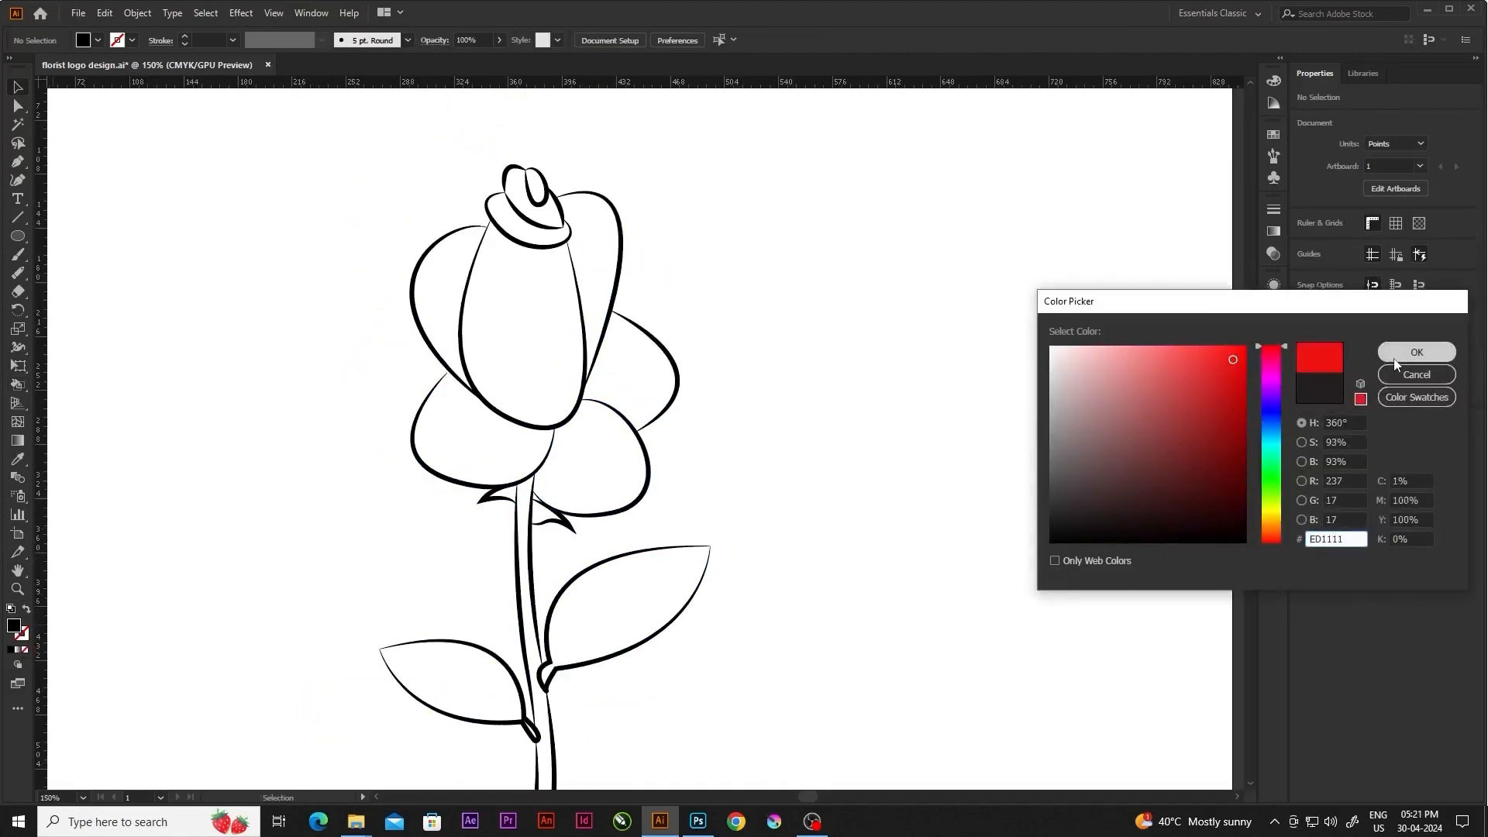
left_click(1417, 352)
key("k")
left_click(512, 323)
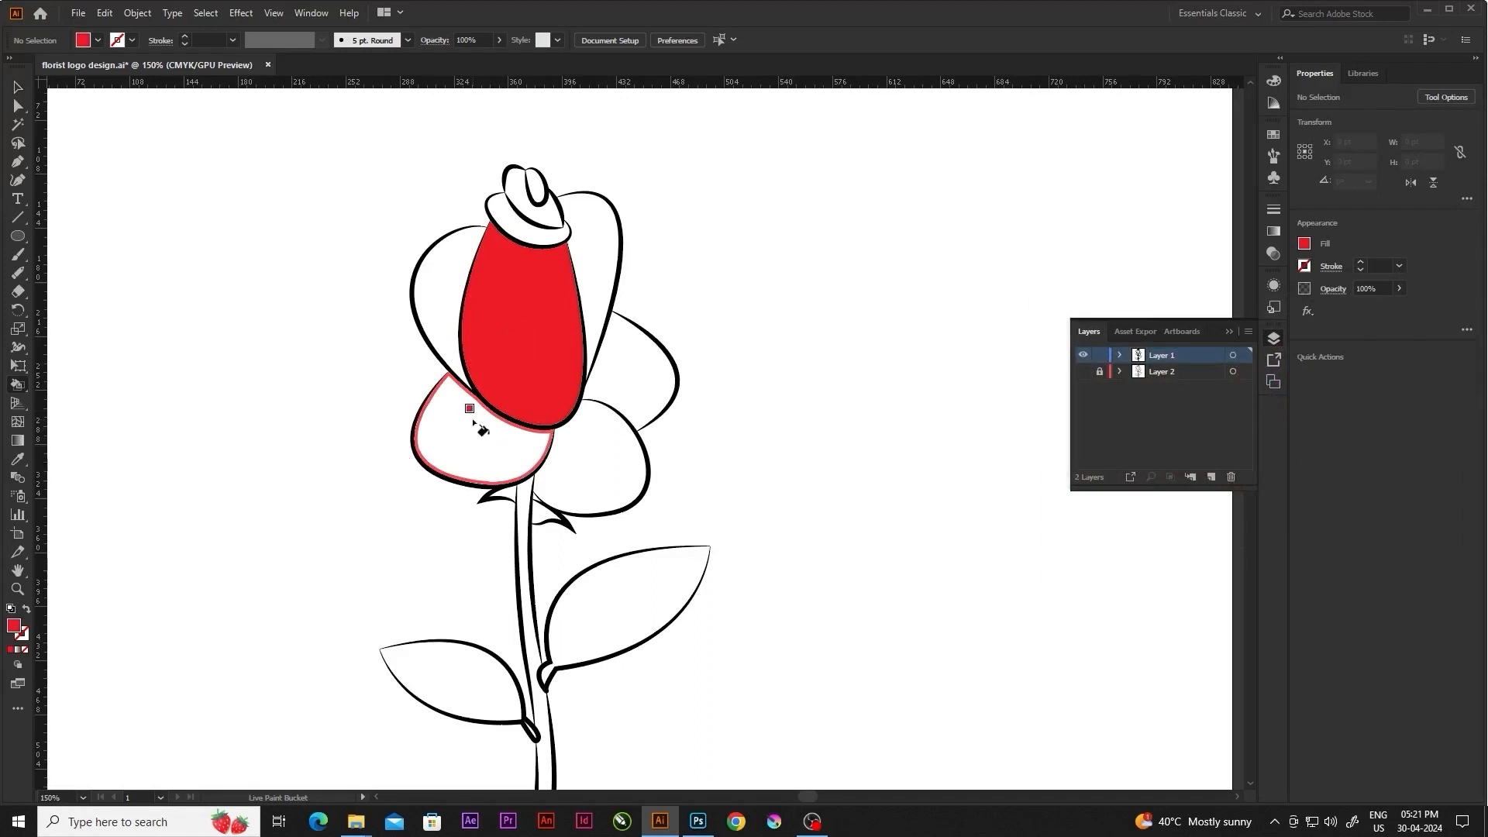
Set the fill to darker red AF1515 and paint the upper left petal
double_click(13, 627)
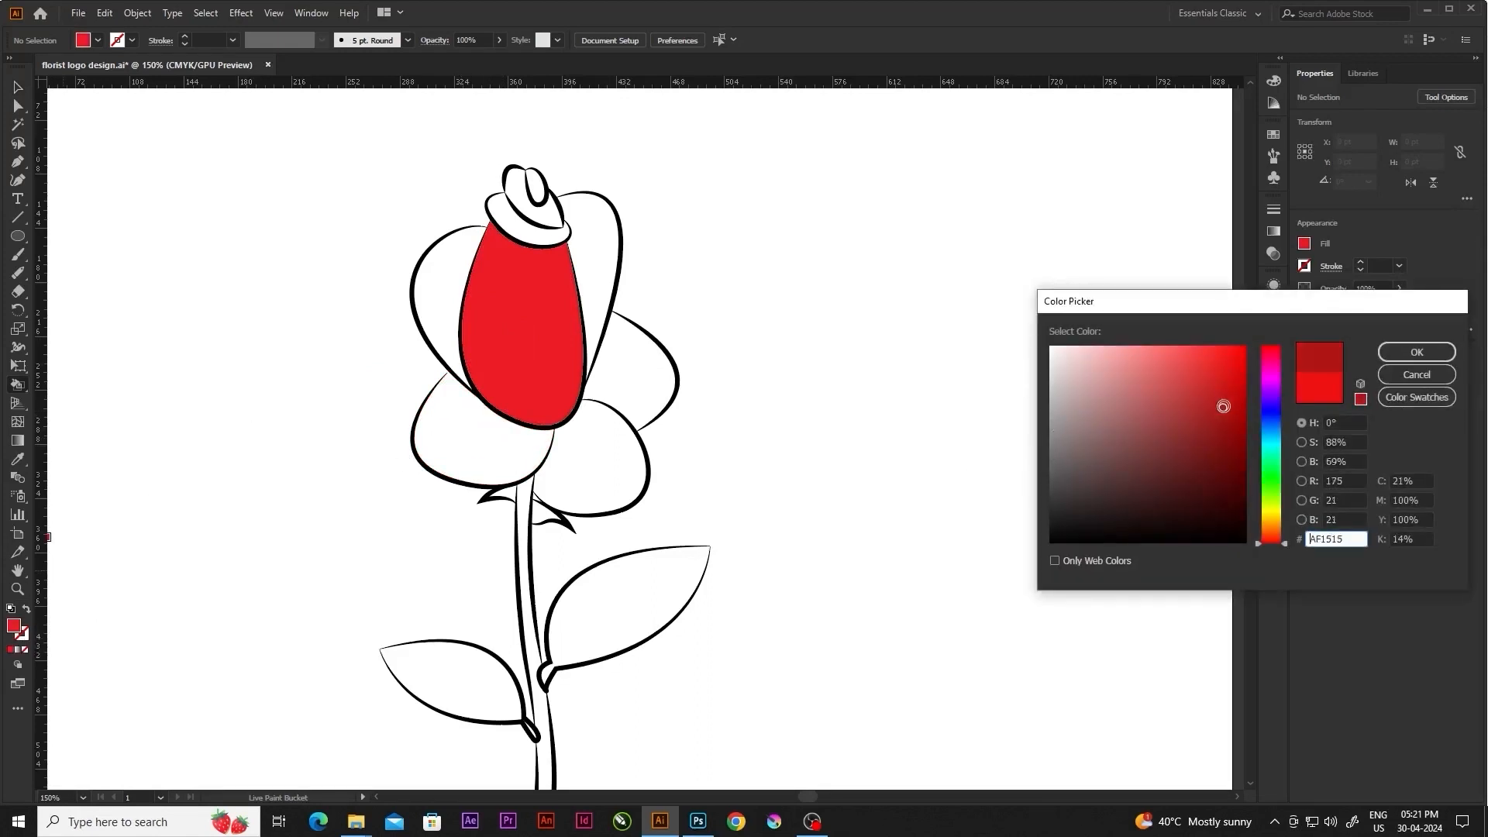
key("Return")
left_click(438, 310)
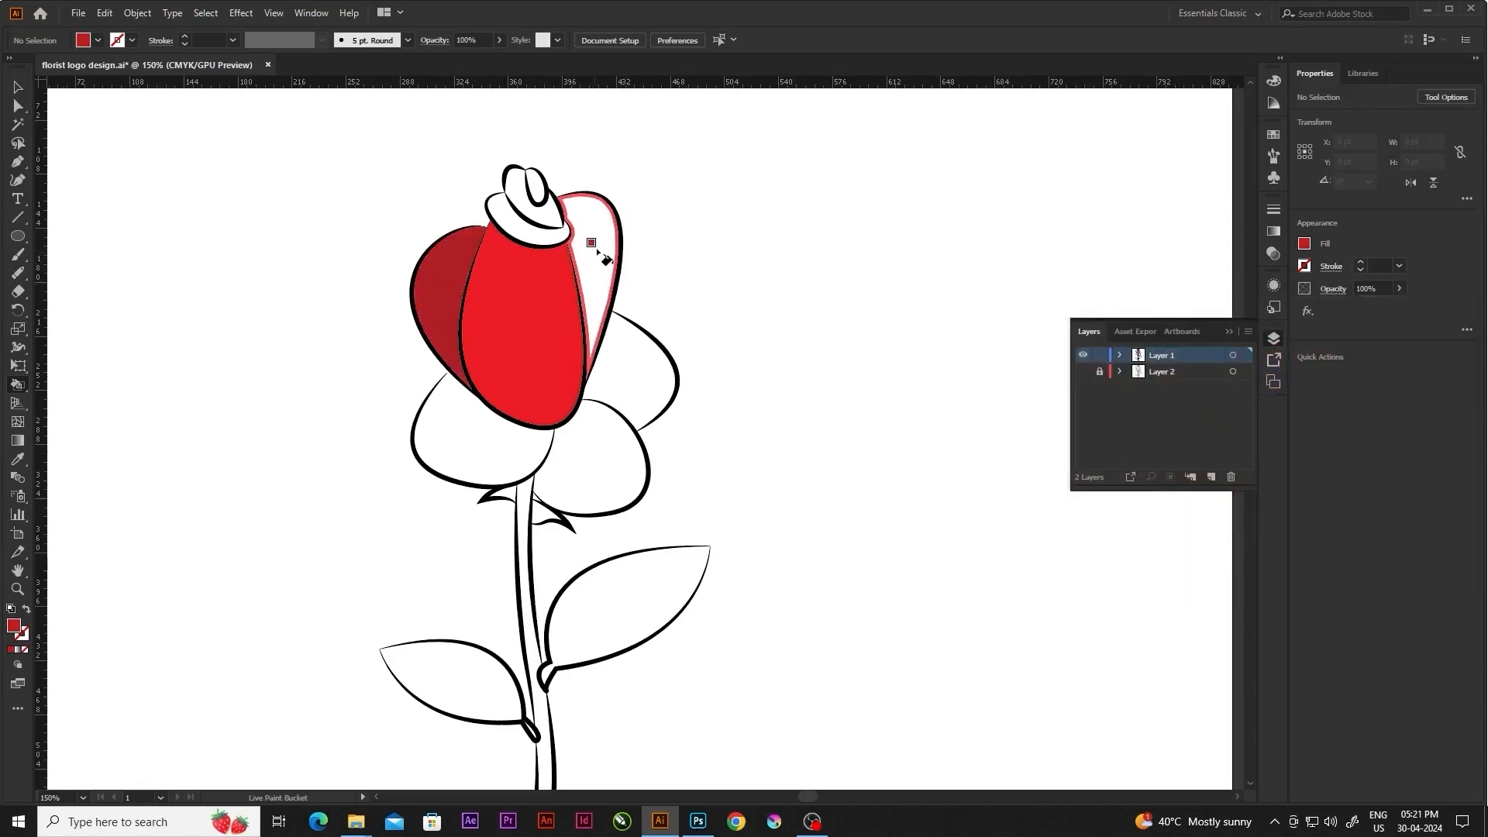
Set the fill to deep red 931515 and paint the upper right petal and the bud's lower fold
double_click(14, 626)
left_click(1417, 352)
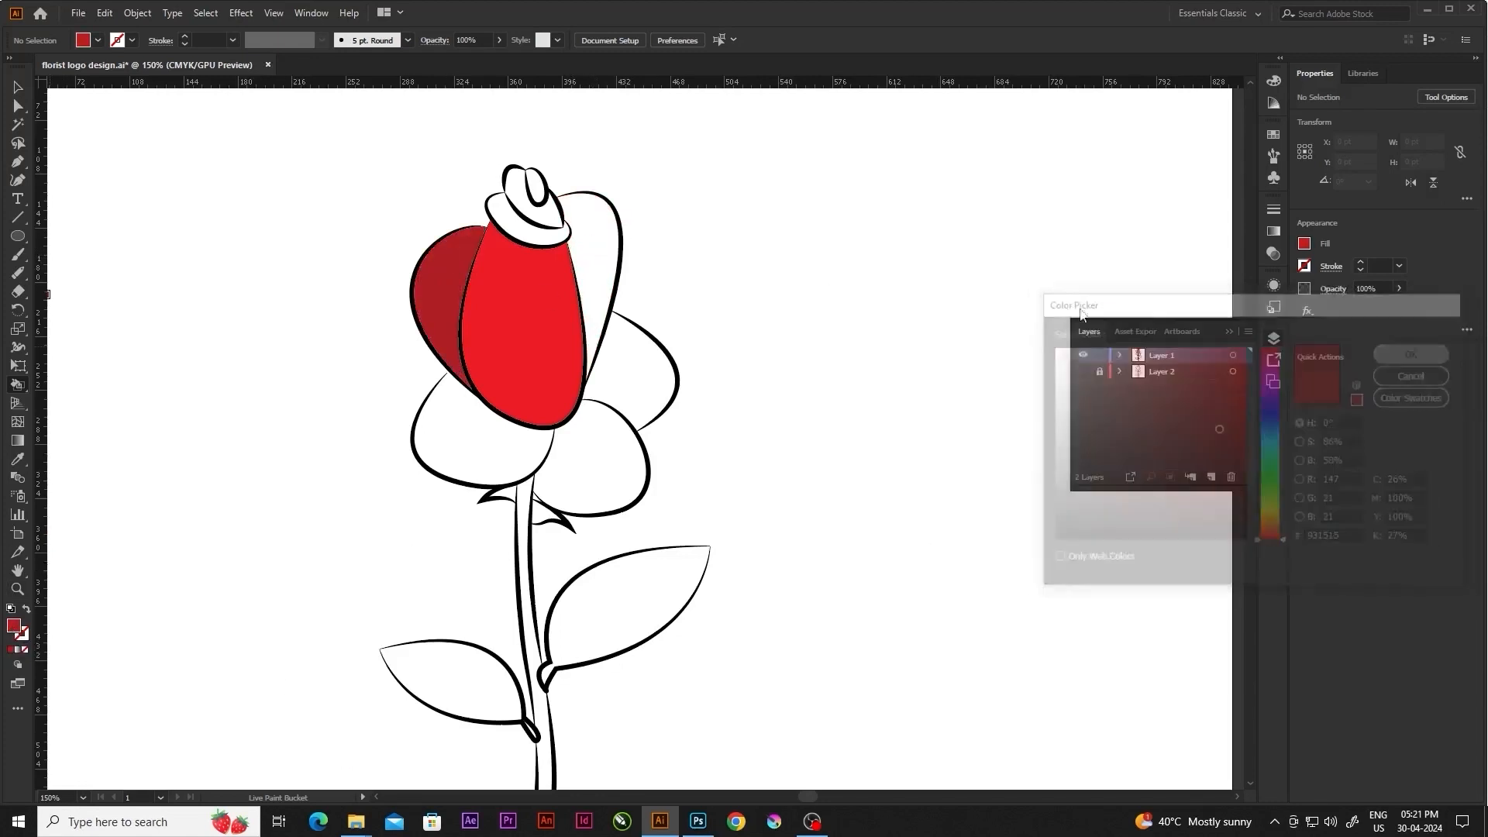
left_click(604, 240)
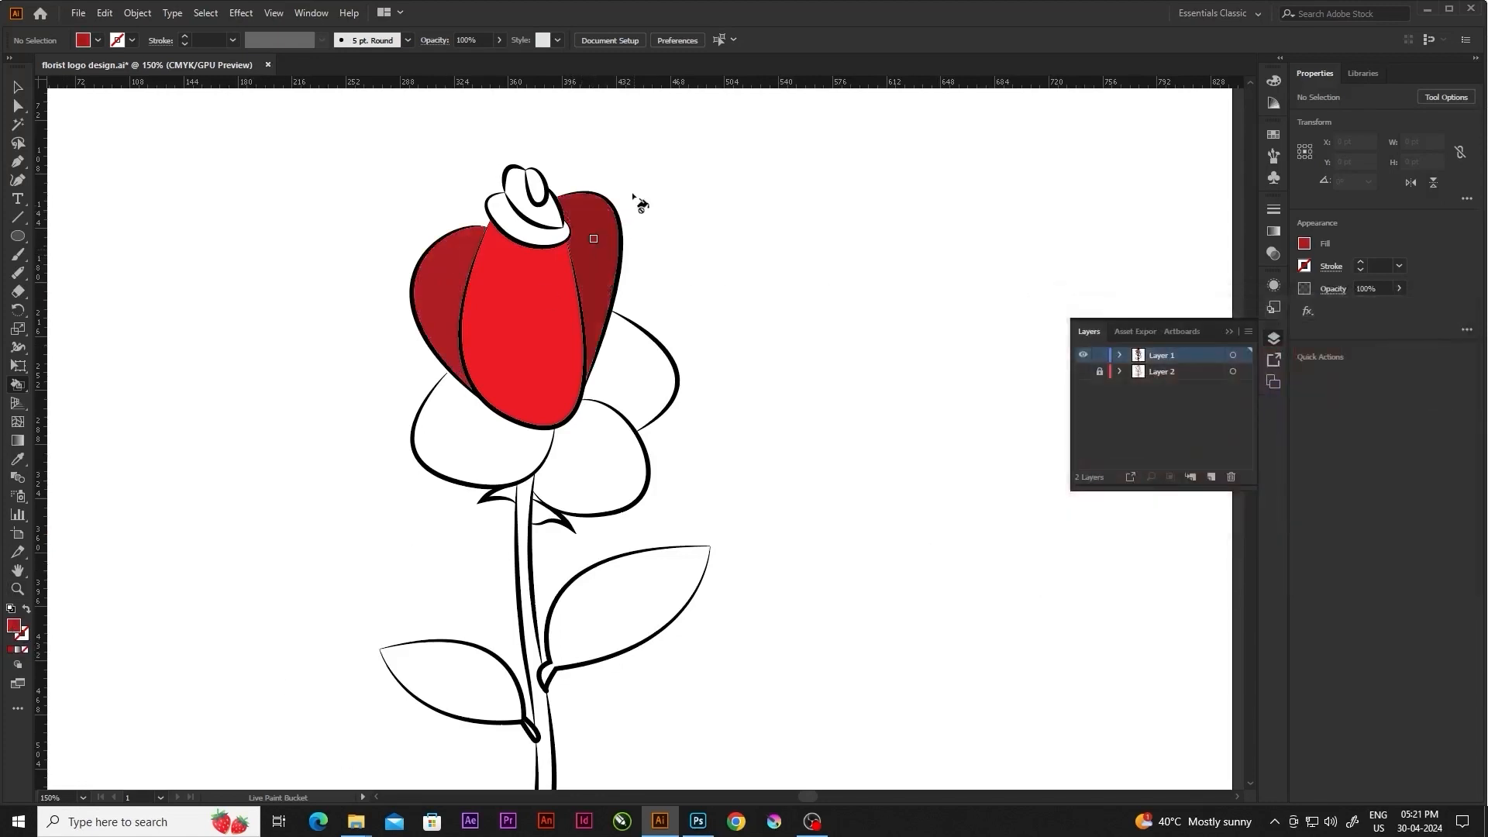
left_click(513, 231)
Choose a slightly brighter dark red and paint the upper folds of the bud around its small oval center
double_click(15, 626)
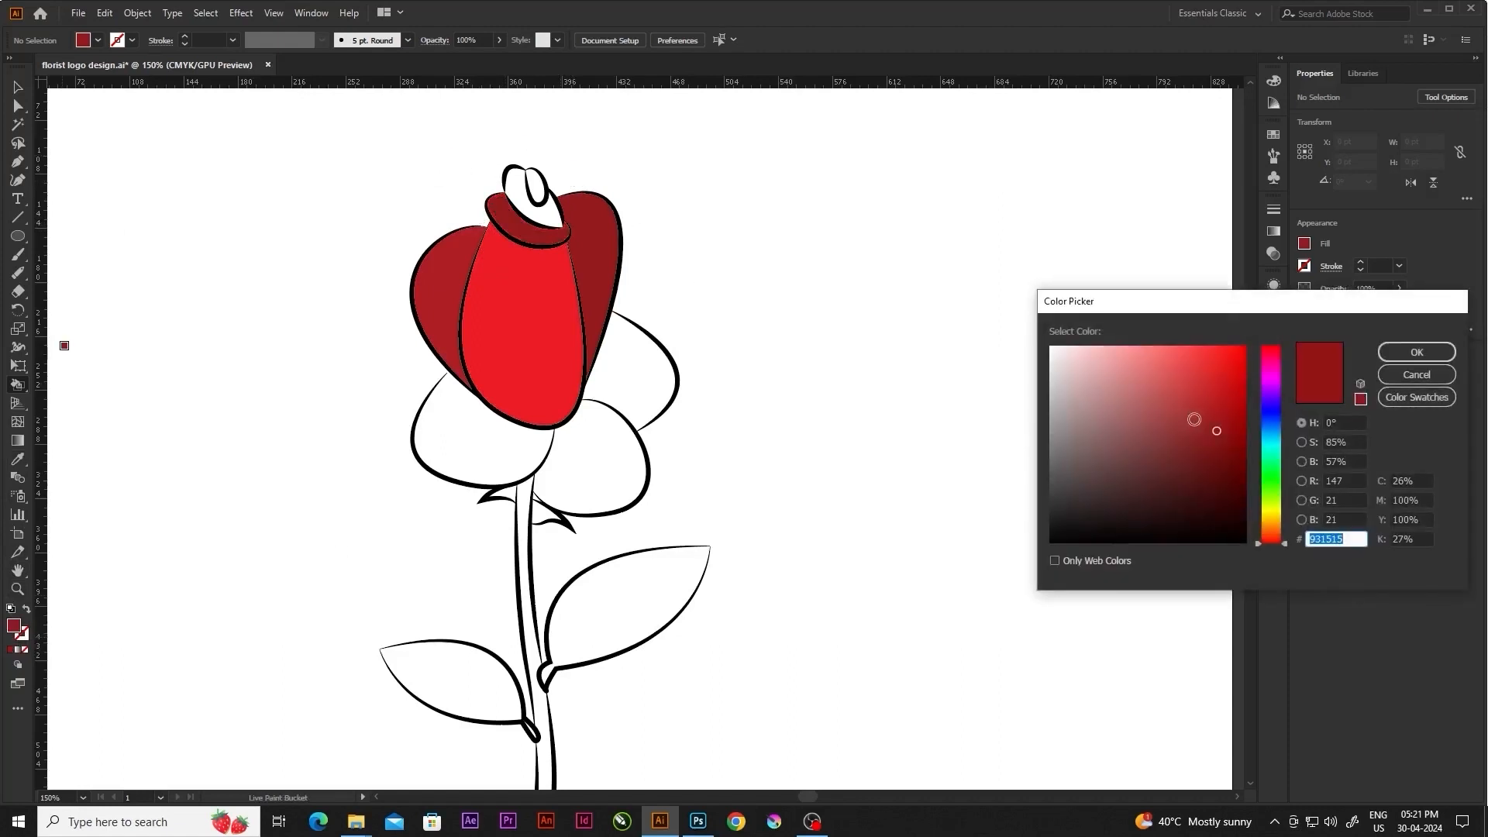
left_click_drag(1214, 419, 1209, 407)
left_click(1416, 352)
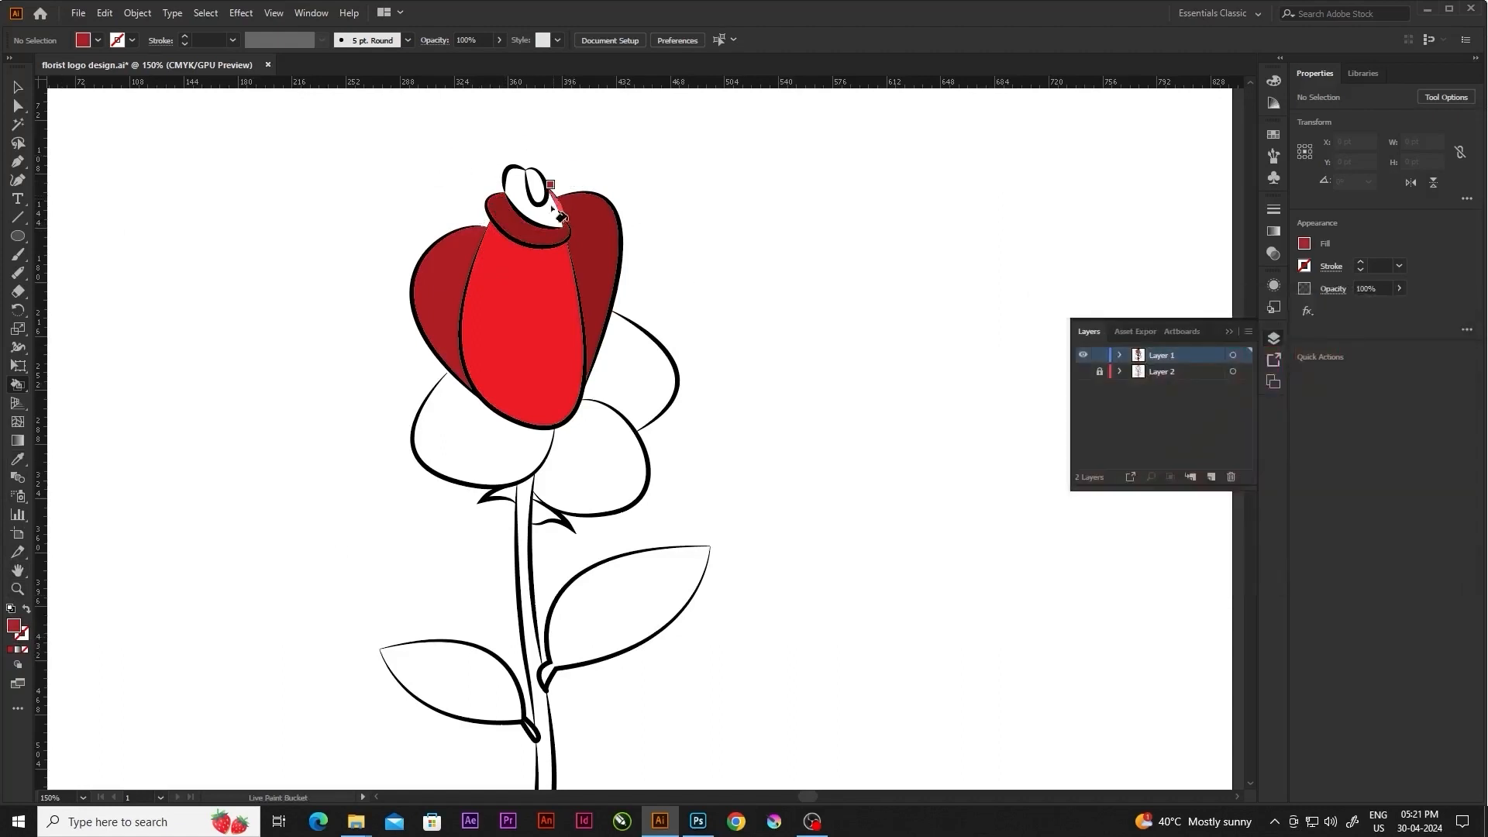
left_click(515, 184)
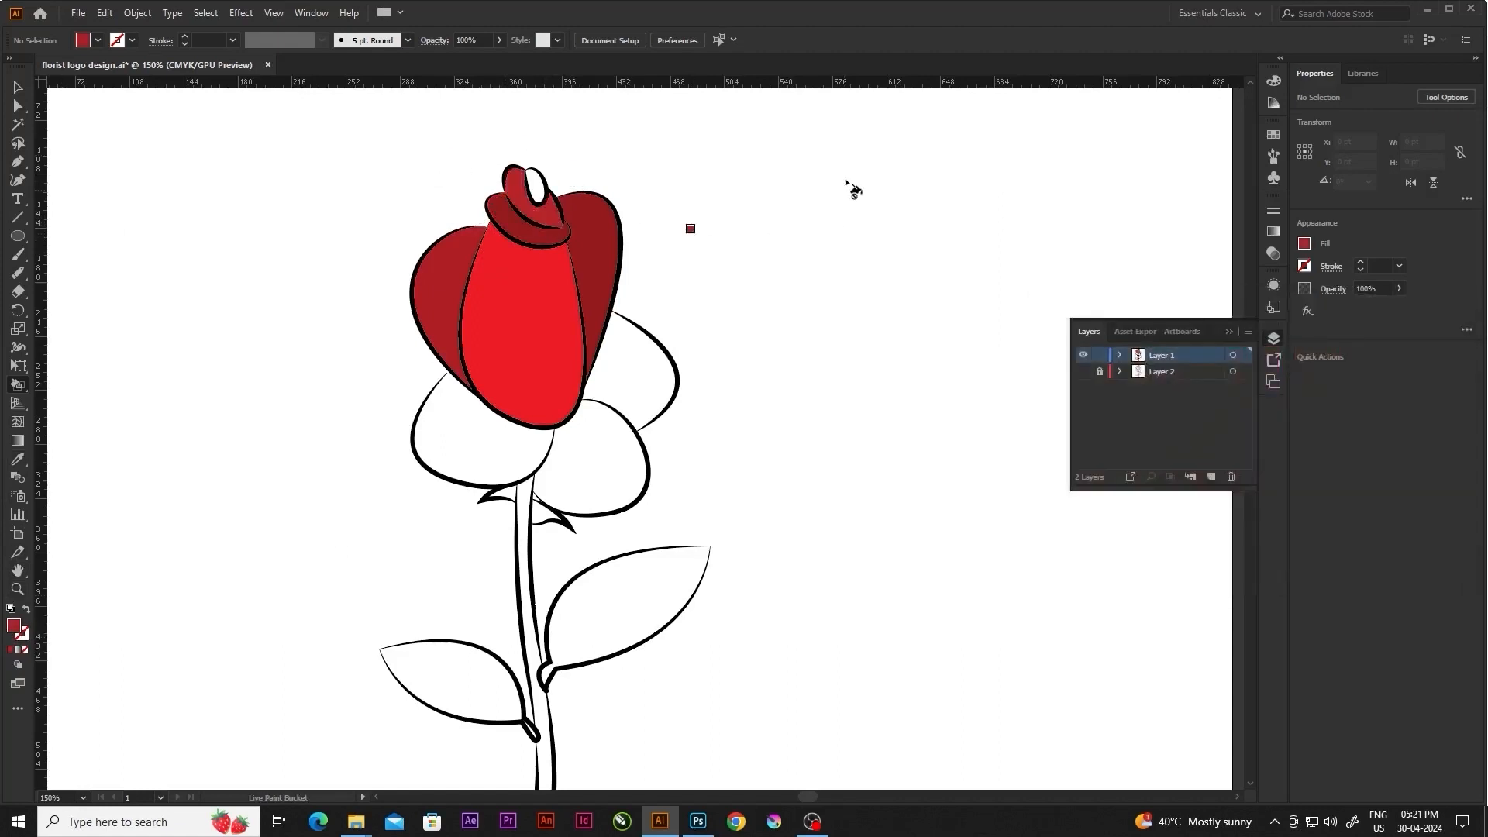
Set the fill to light red F45151 and paint the small oval center of the bud
double_click(15, 626)
left_click_drag(1205, 402, 1181, 352)
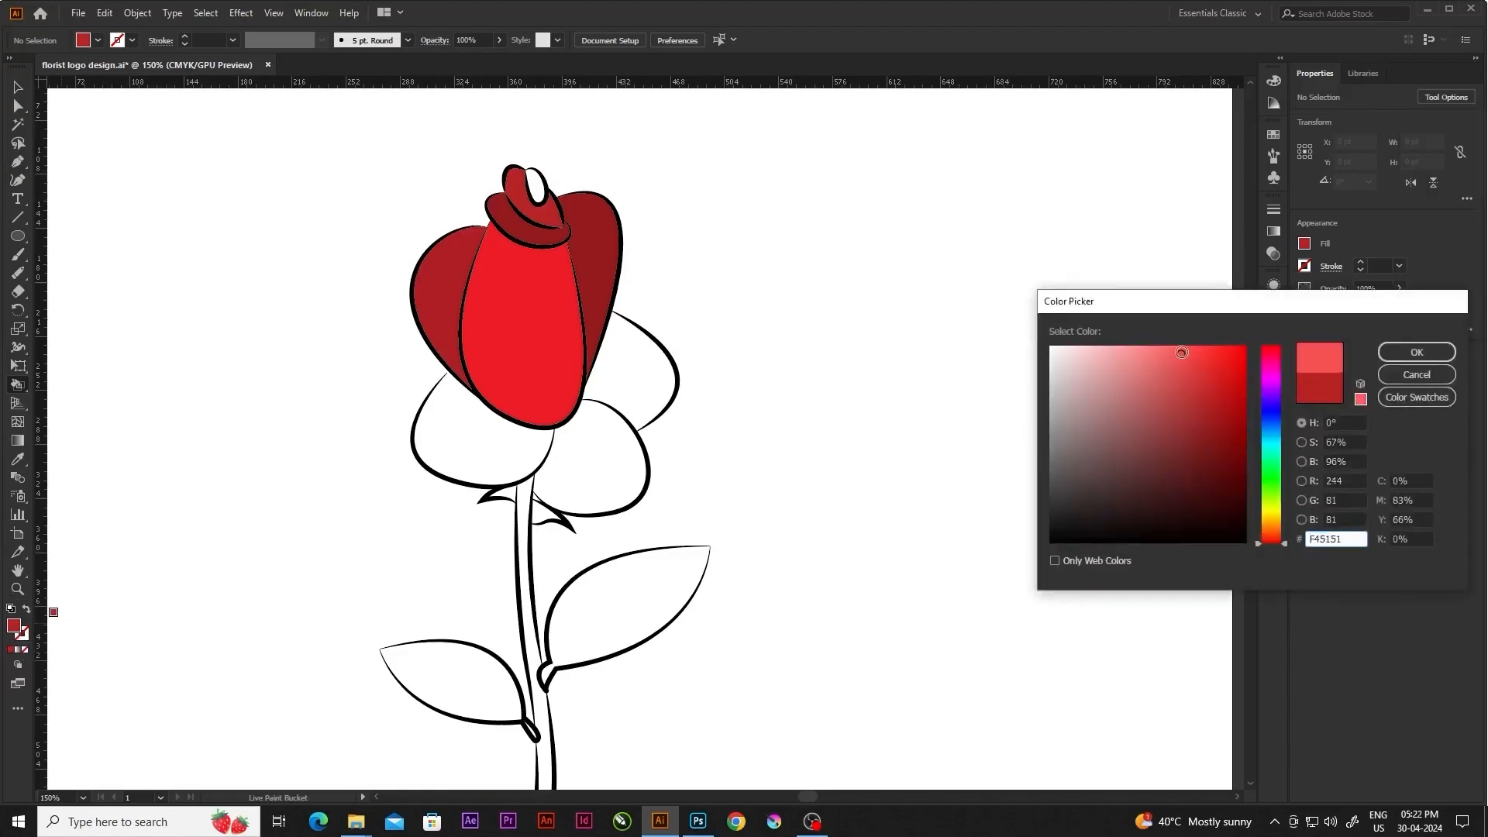
left_click(1416, 352)
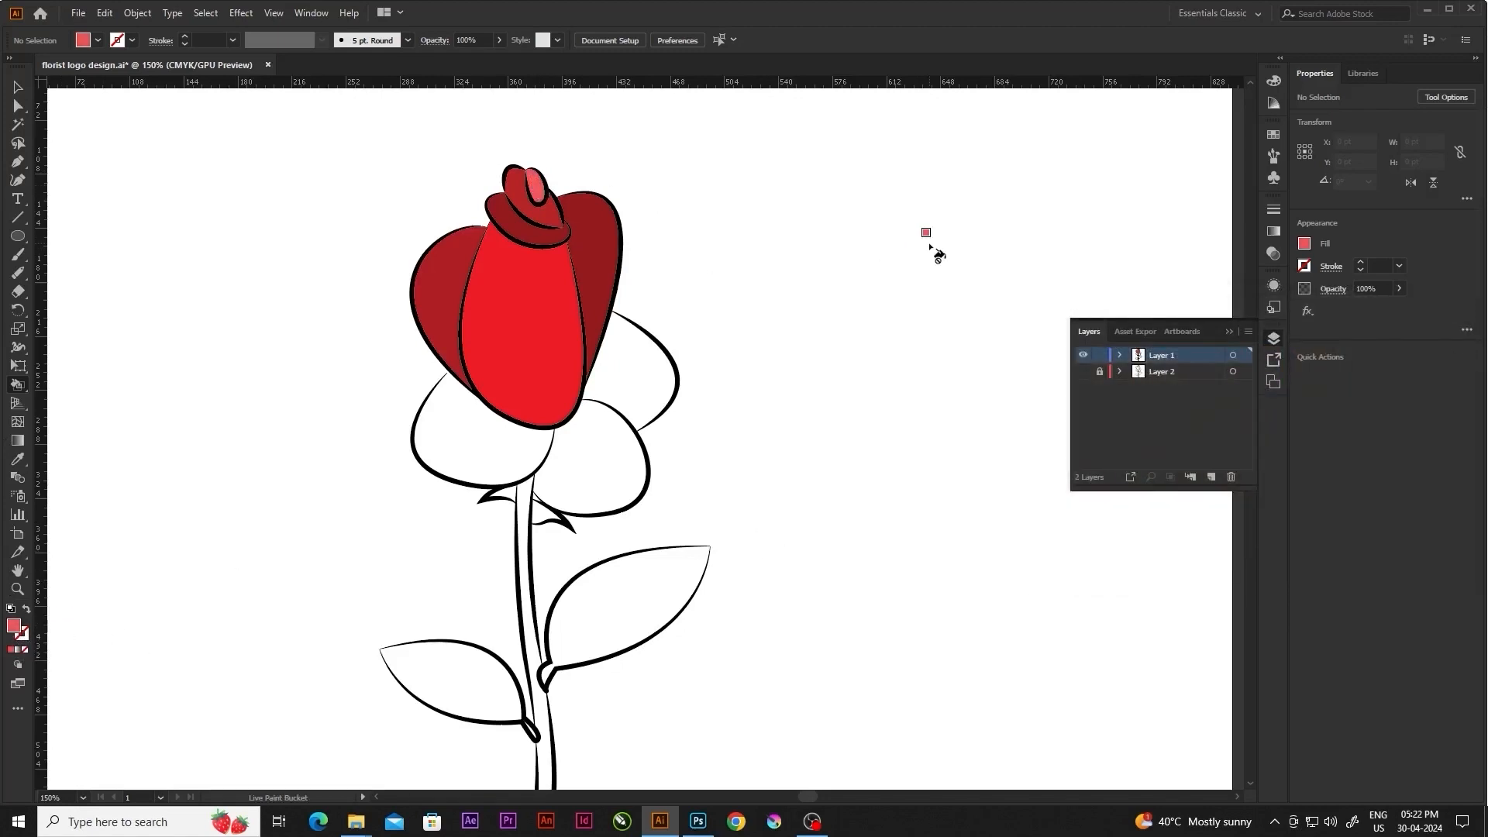
key("v")
scroll(612, 250, "down", 2)
scroll(596, 244, "up", 2)
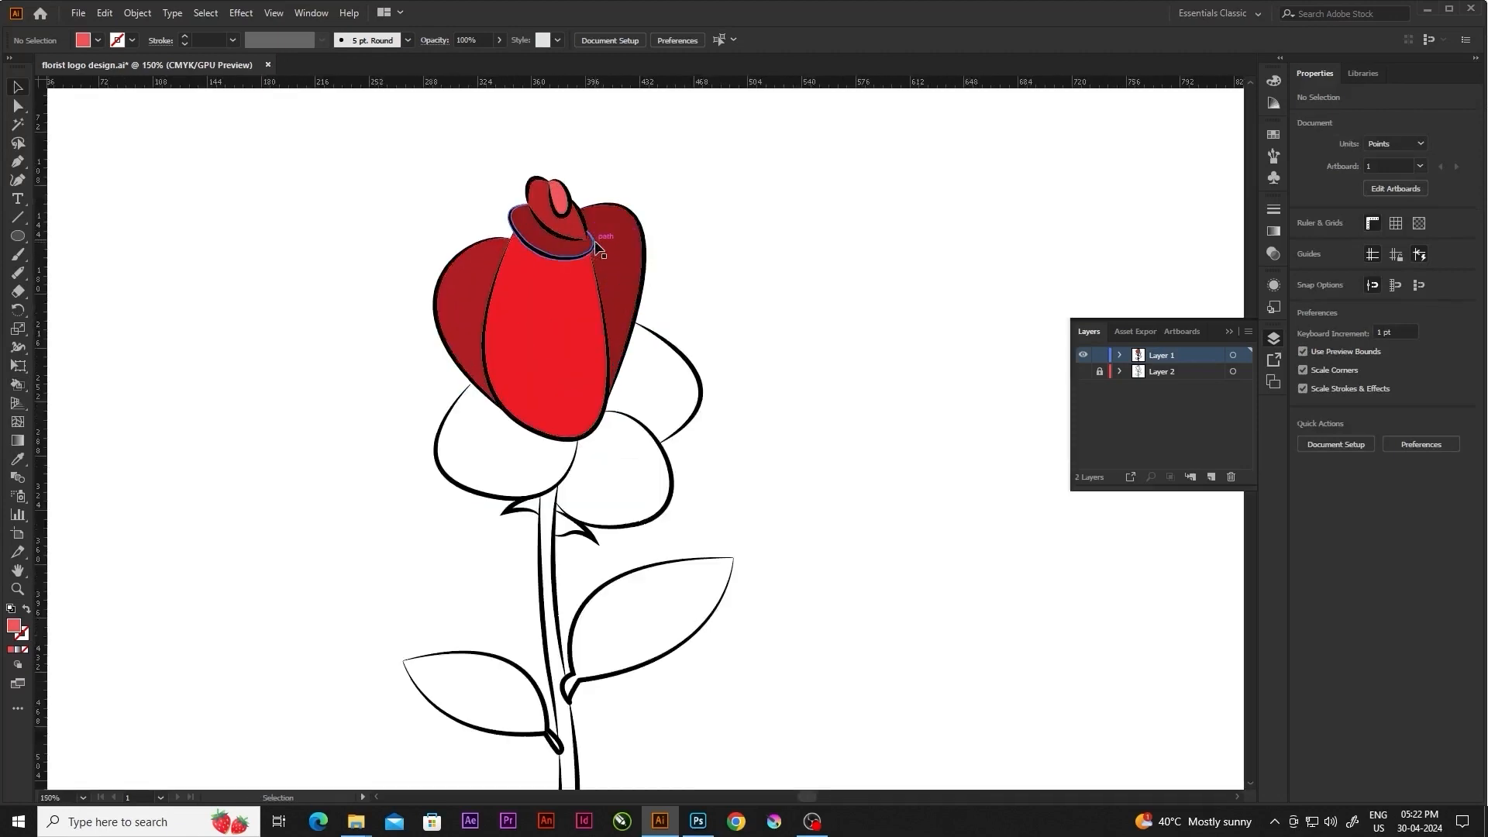
Sample the central petal's red, darken it to B5121F and paint the lower left petal
key("i")
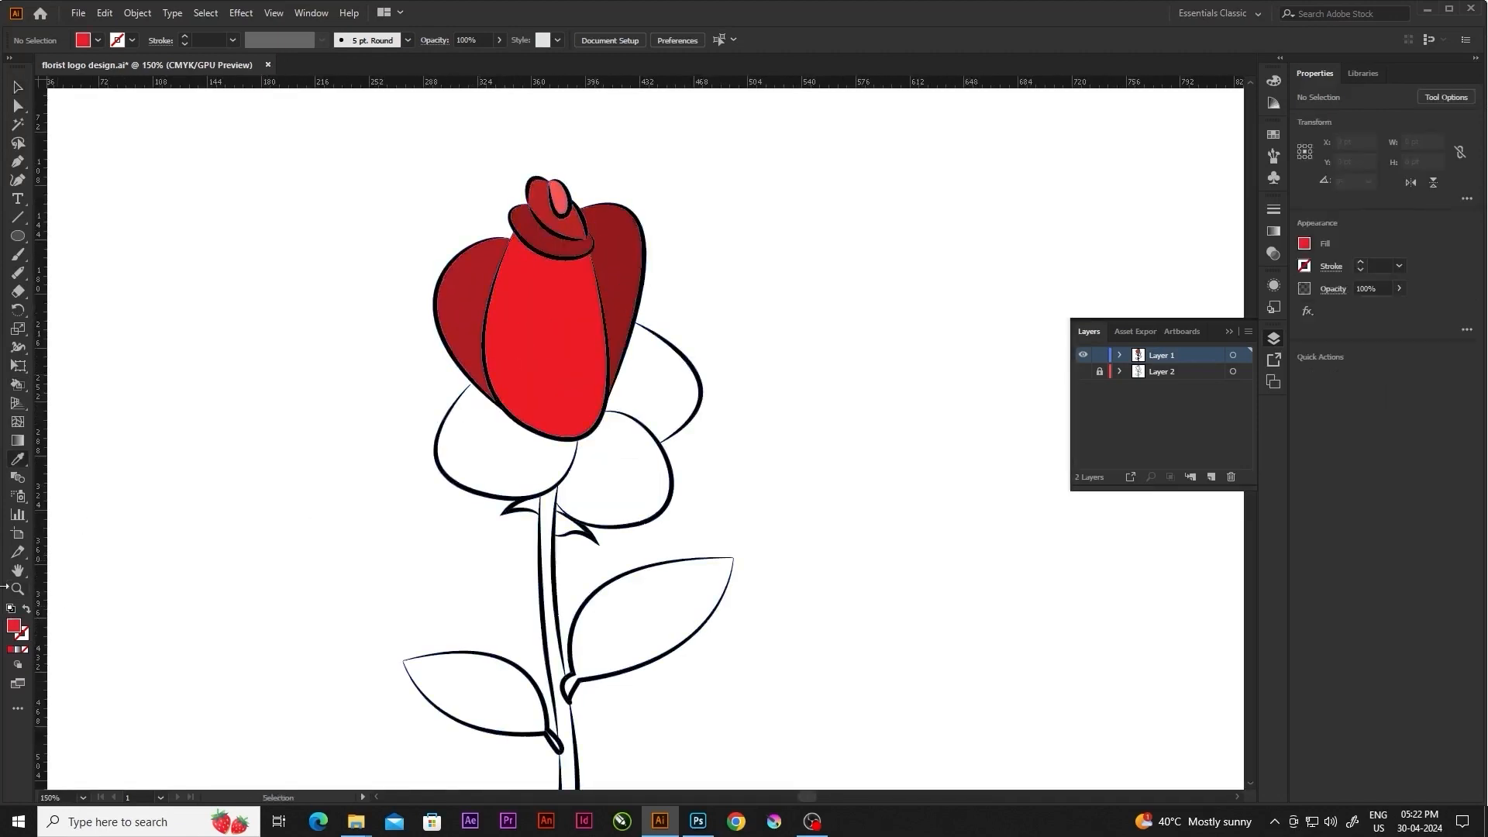
double_click(16, 628)
left_click_drag(1231, 383, 1228, 400)
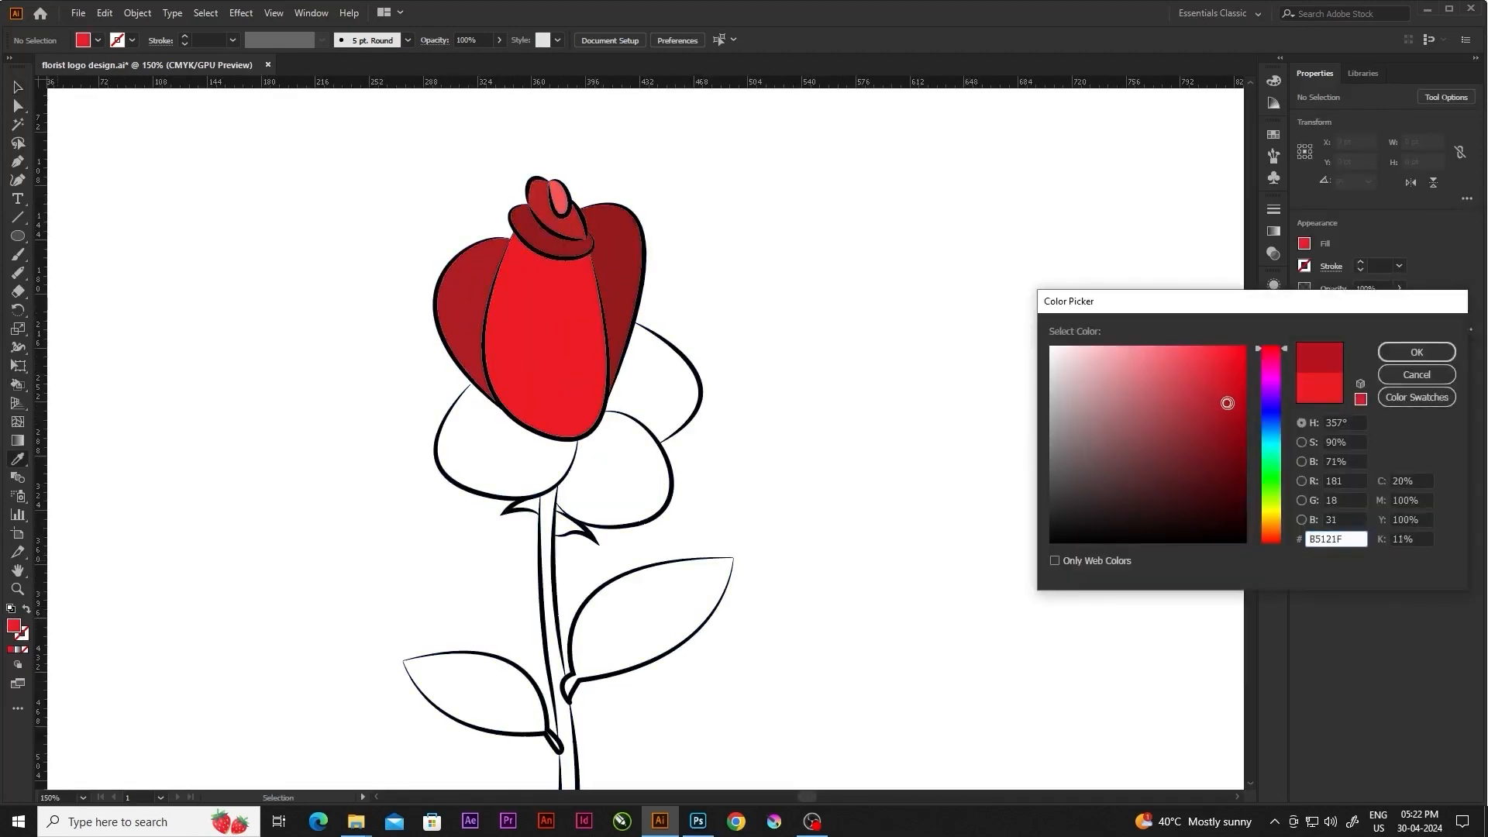
left_click(1416, 352)
key("k")
left_click(523, 475)
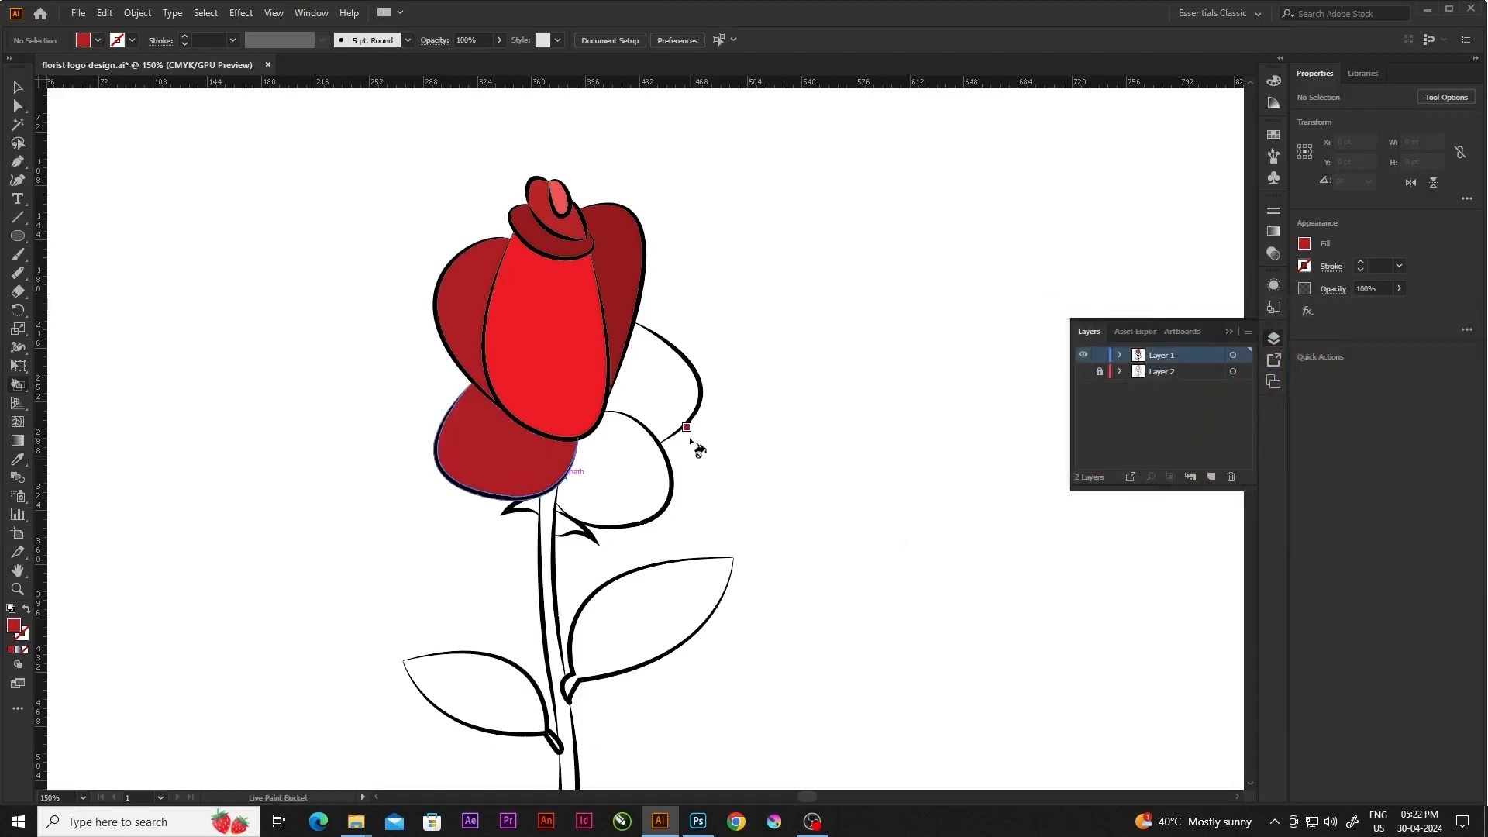
Set the fill to dark crimson 961424 and paint the lower left petal and the rear right petal
double_click(15, 627)
left_click(1416, 352)
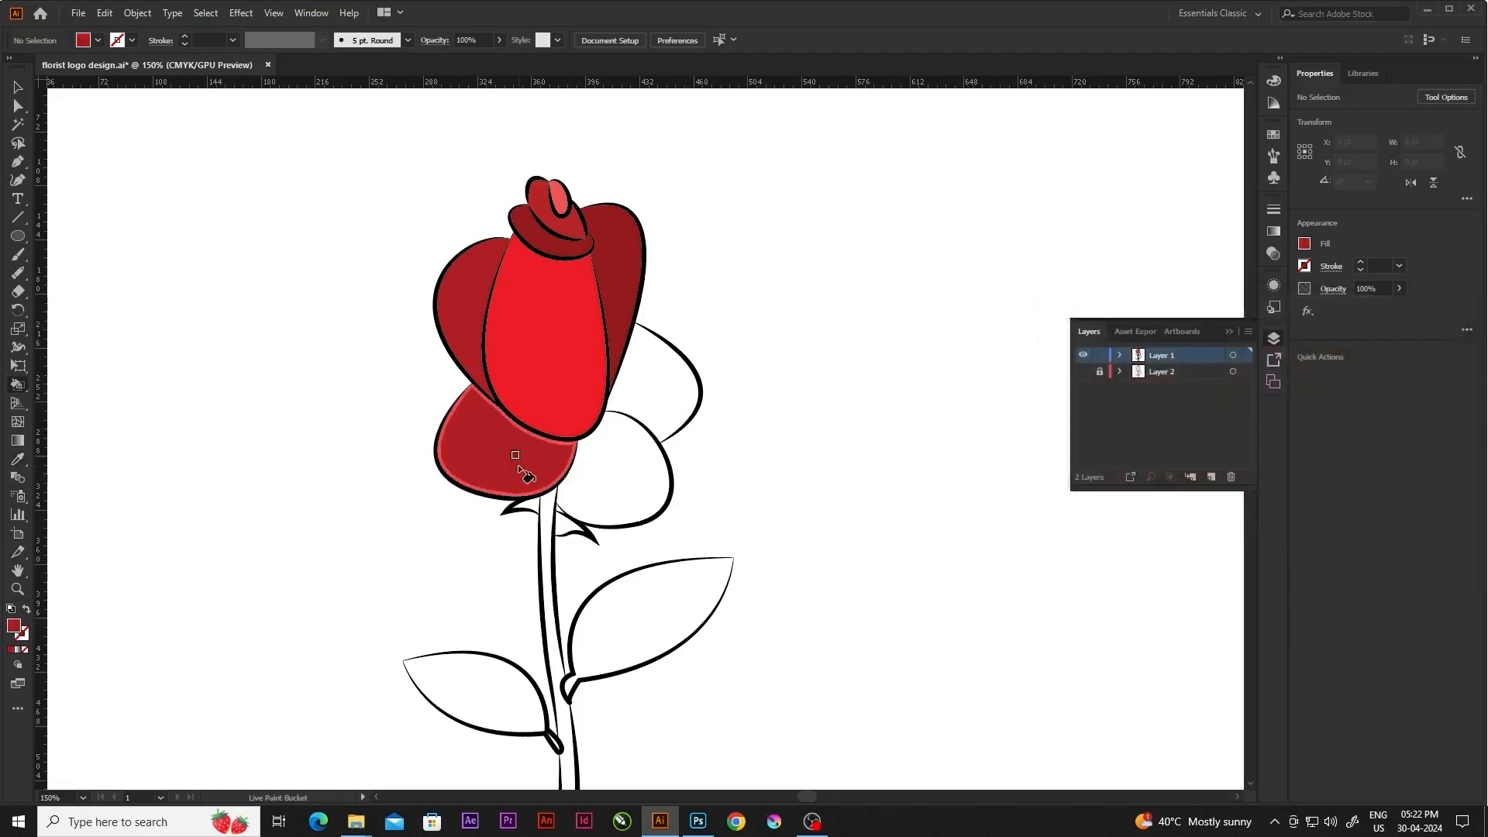
left_click(514, 465)
left_click(678, 388)
Repaint the rear right petal in a darker red and fill the lower right petal with crimson 9B1B34
double_click(15, 628)
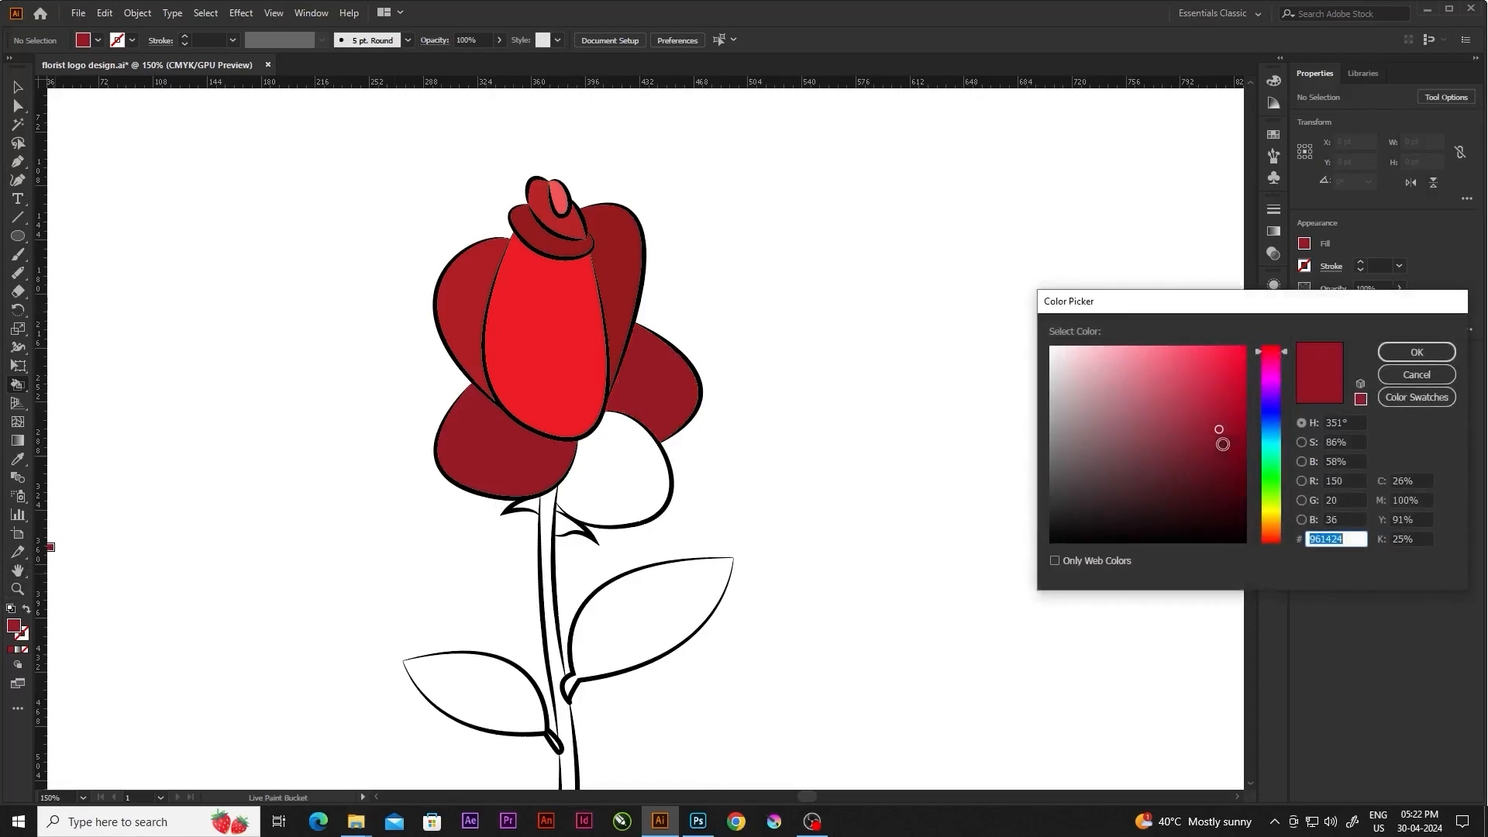
key("Return")
double_click(15, 628)
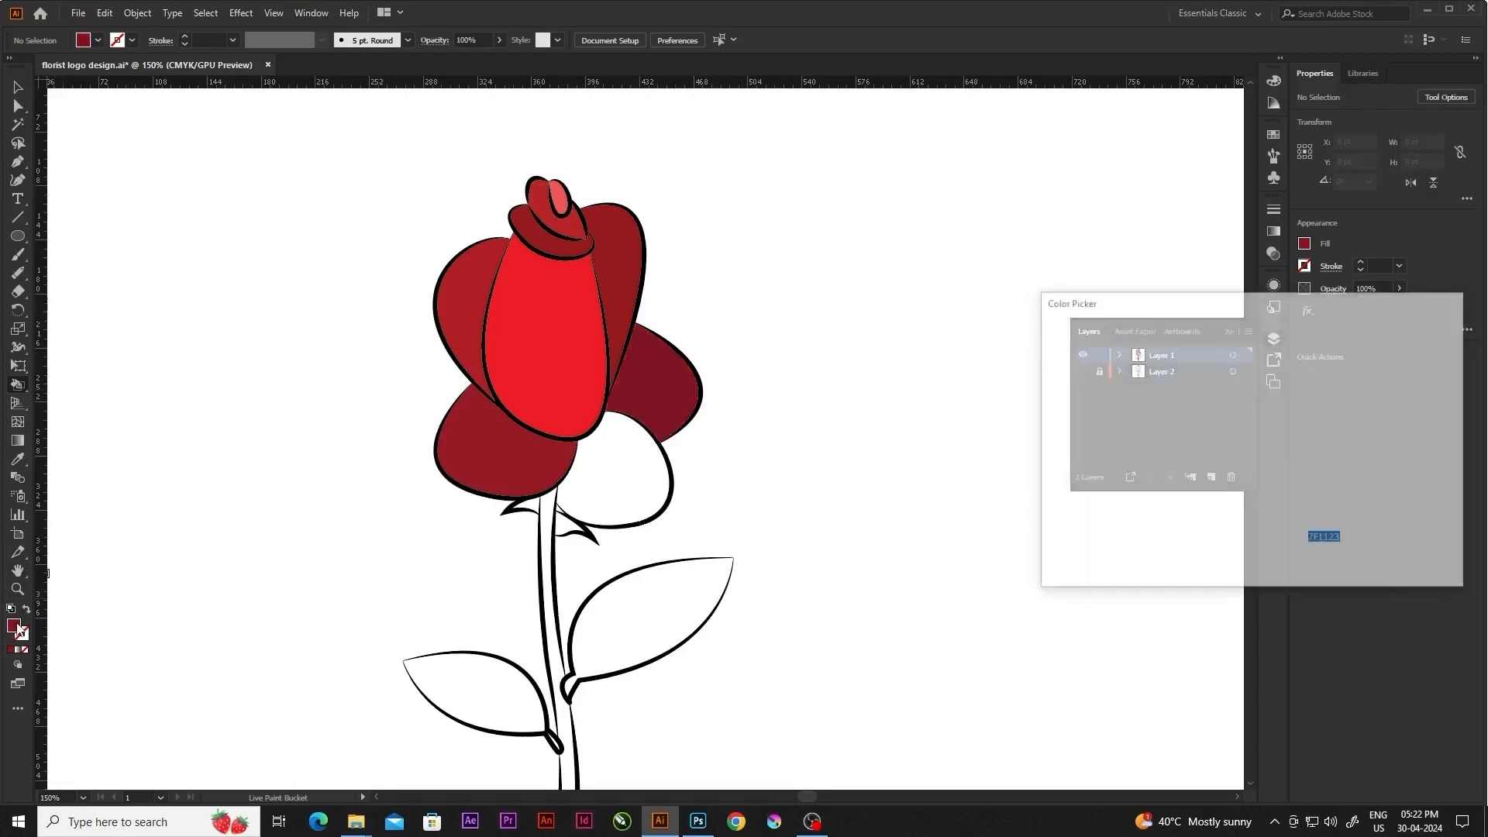
left_click(1432, 358)
left_click(628, 473)
key("v")
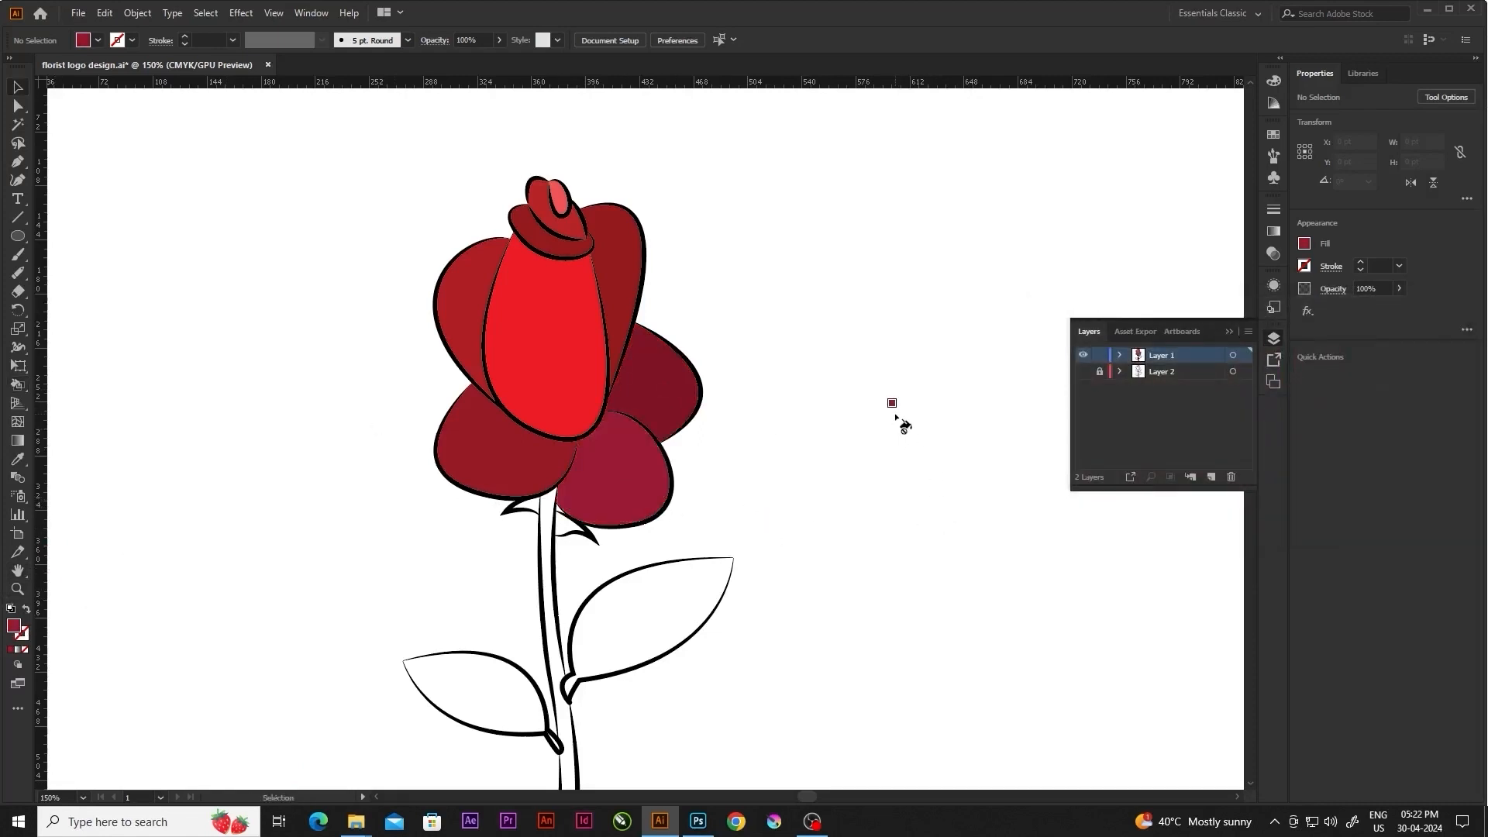
scroll(717, 333, "down", 1)
scroll(647, 434, "up", 1)
Choose a dark olive green fill and paint the stem and the sepals
double_click(16, 631)
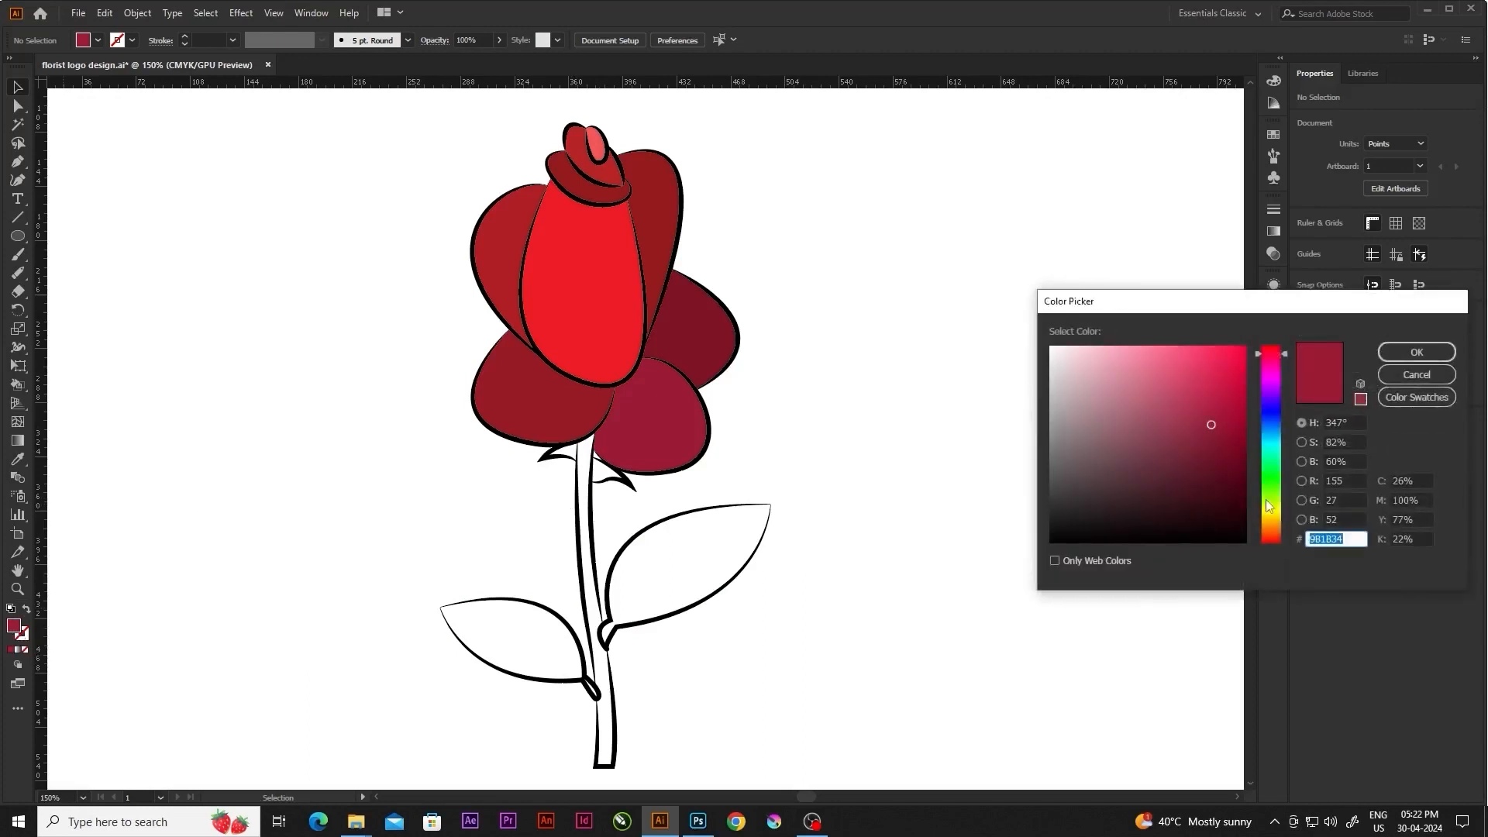
left_click_drag(1266, 499, 1200, 475)
left_click(1416, 352)
key("k")
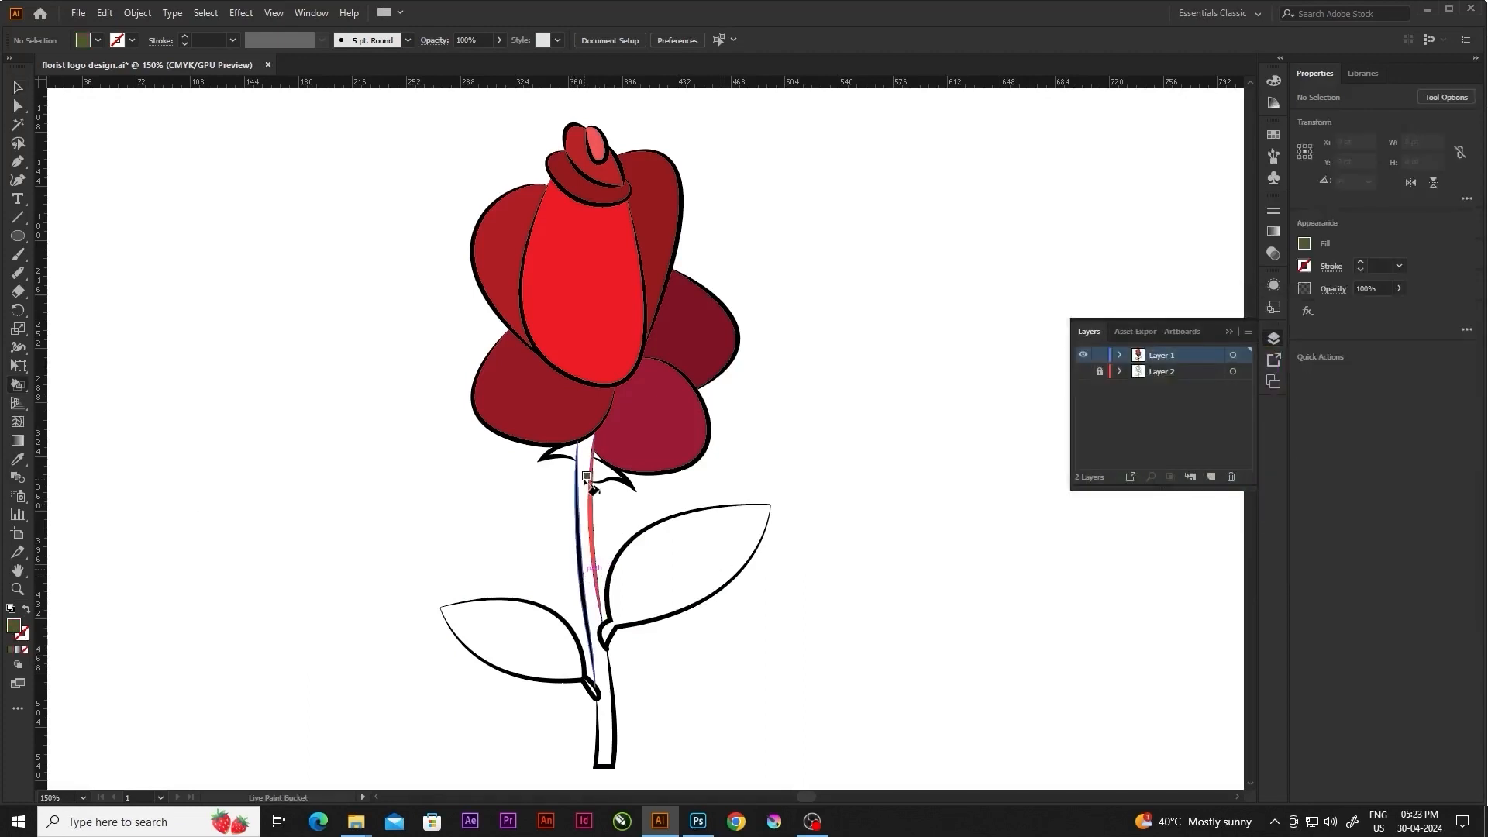
left_click(591, 475)
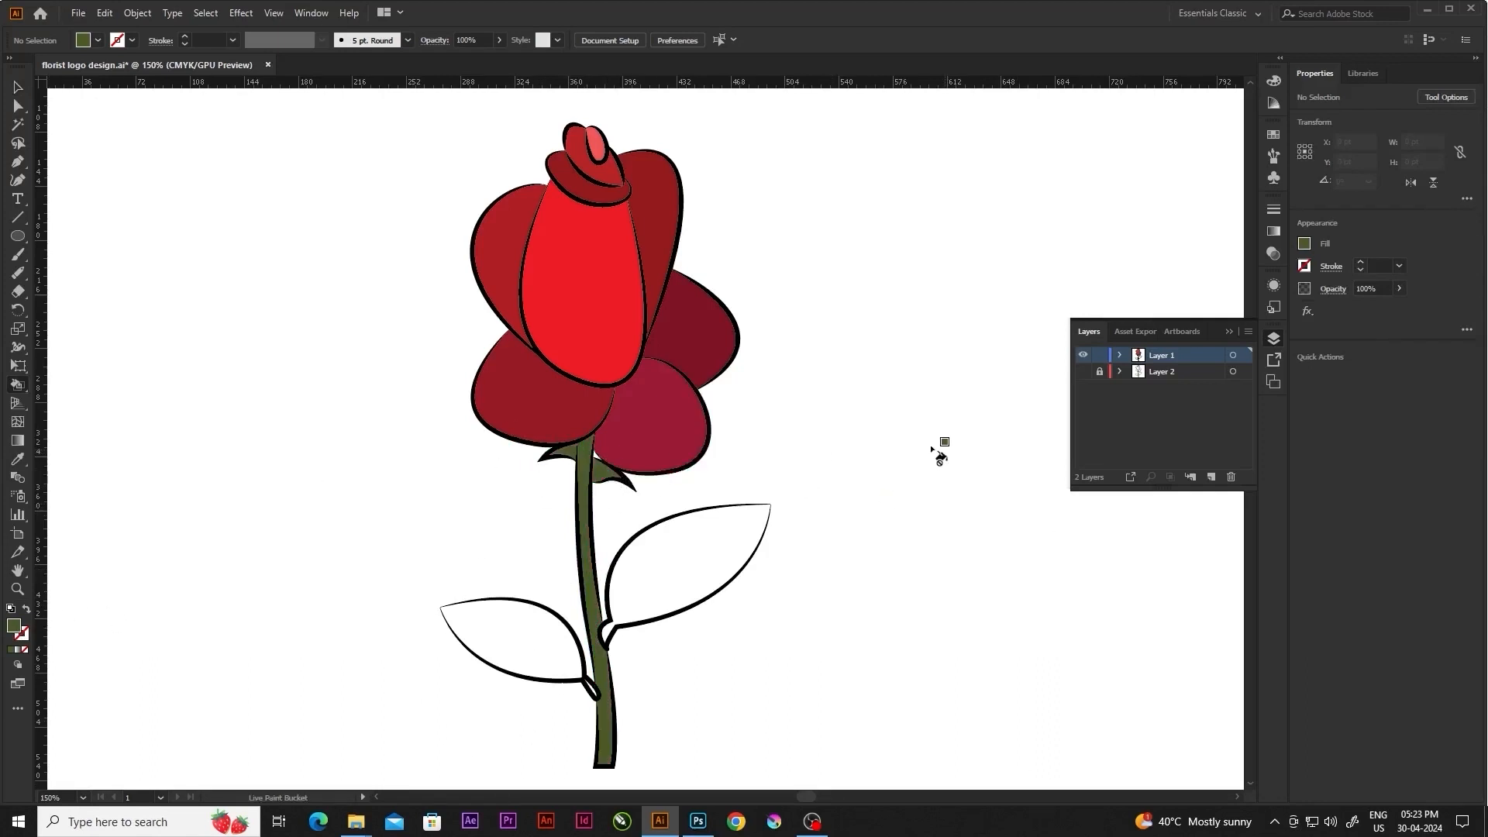
Set the fill to lighter olive green 708225 and paint both leaves
double_click(14, 626)
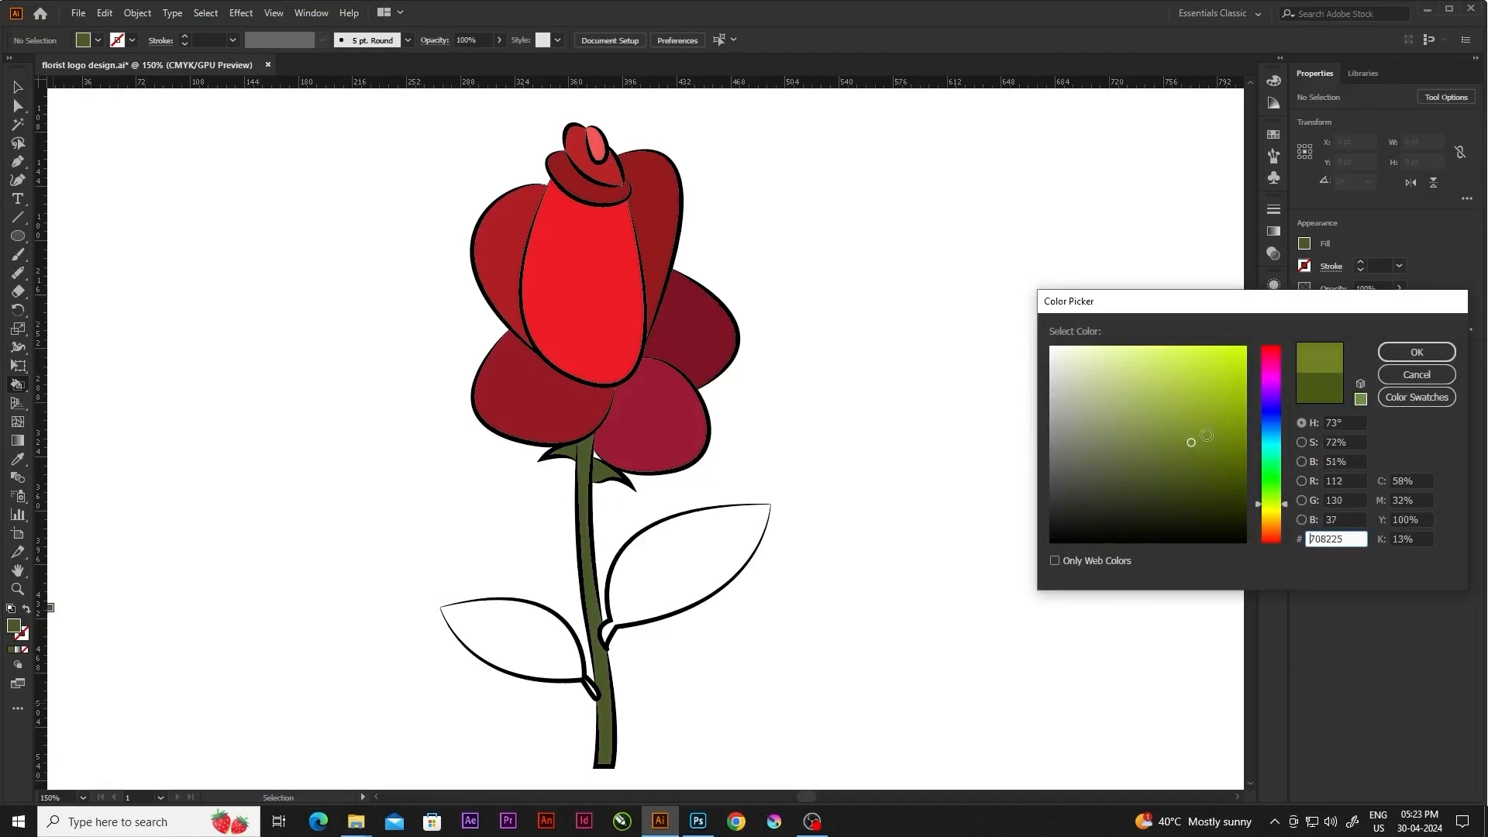
left_click(1387, 356)
left_click(689, 565)
left_click(530, 630)
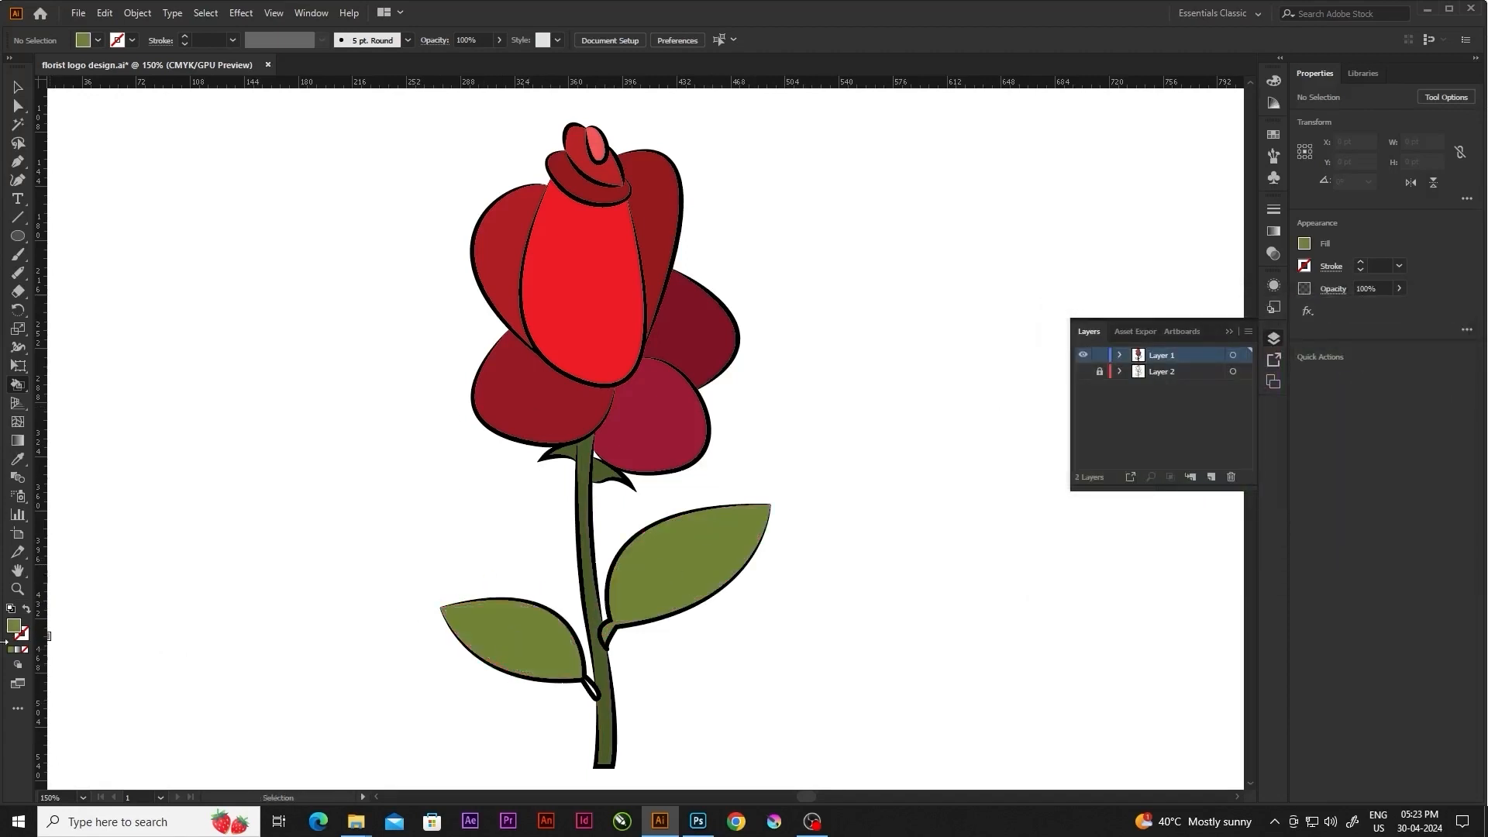
Set the fill to darker olive 5D681E and repaint the left leaf
double_click(15, 626)
left_click(1186, 460)
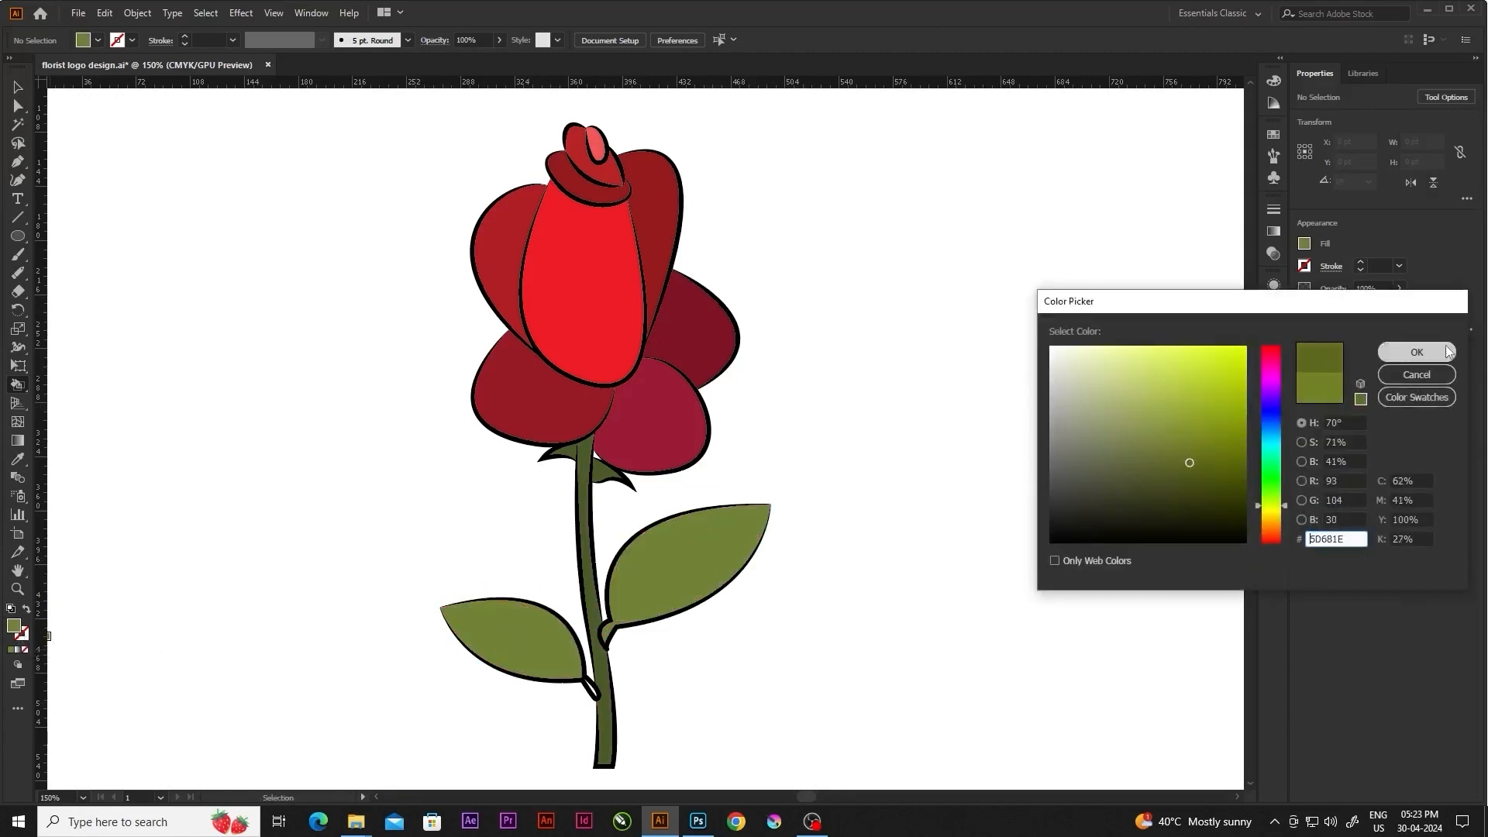
left_click(1417, 348)
left_click(510, 635)
key("h")
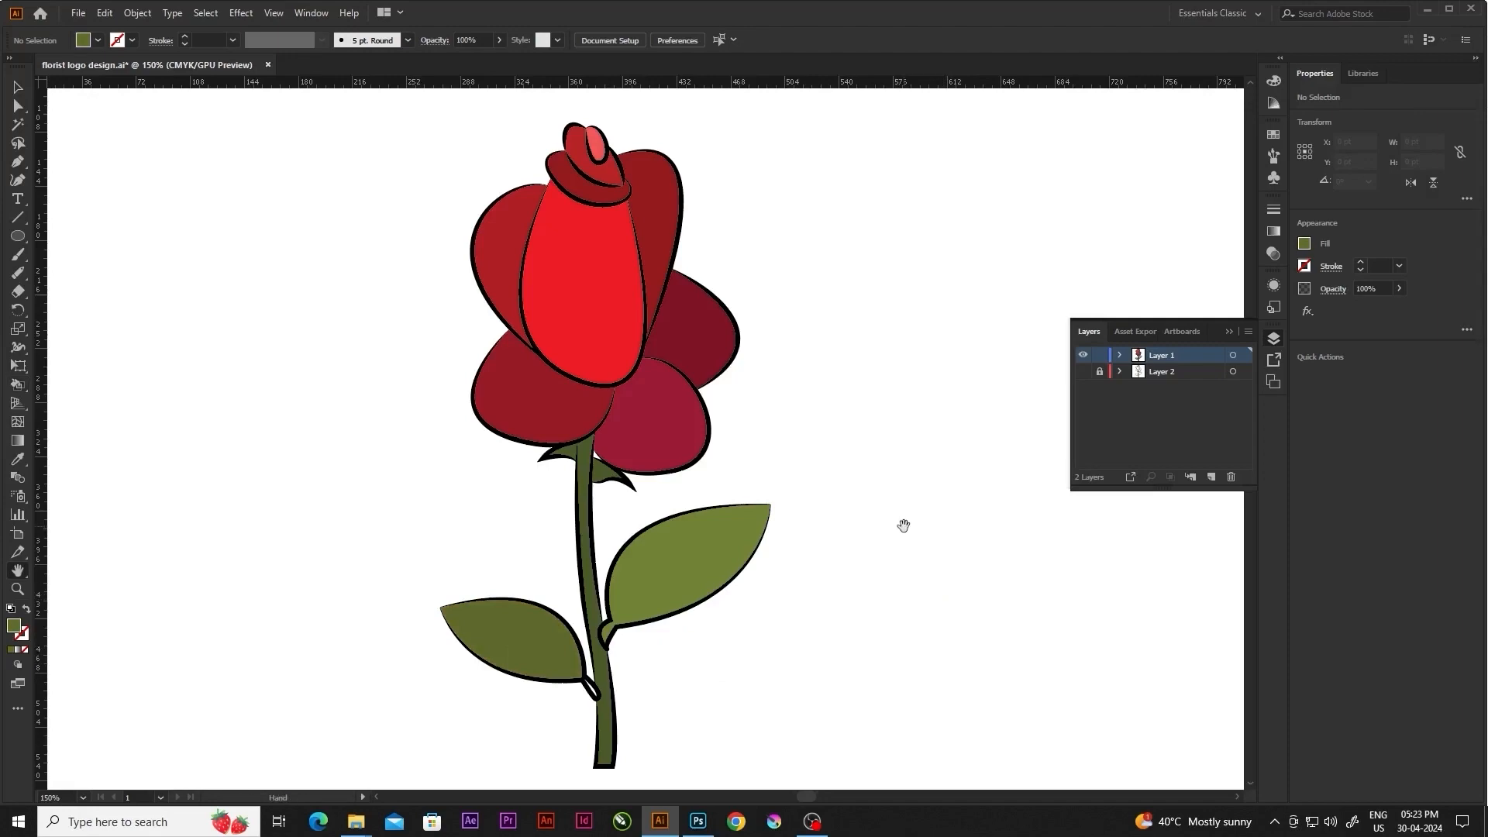
Select the whole flower and expand its Live Paint group into regular artwork
scroll(648, 391, "up", 1)
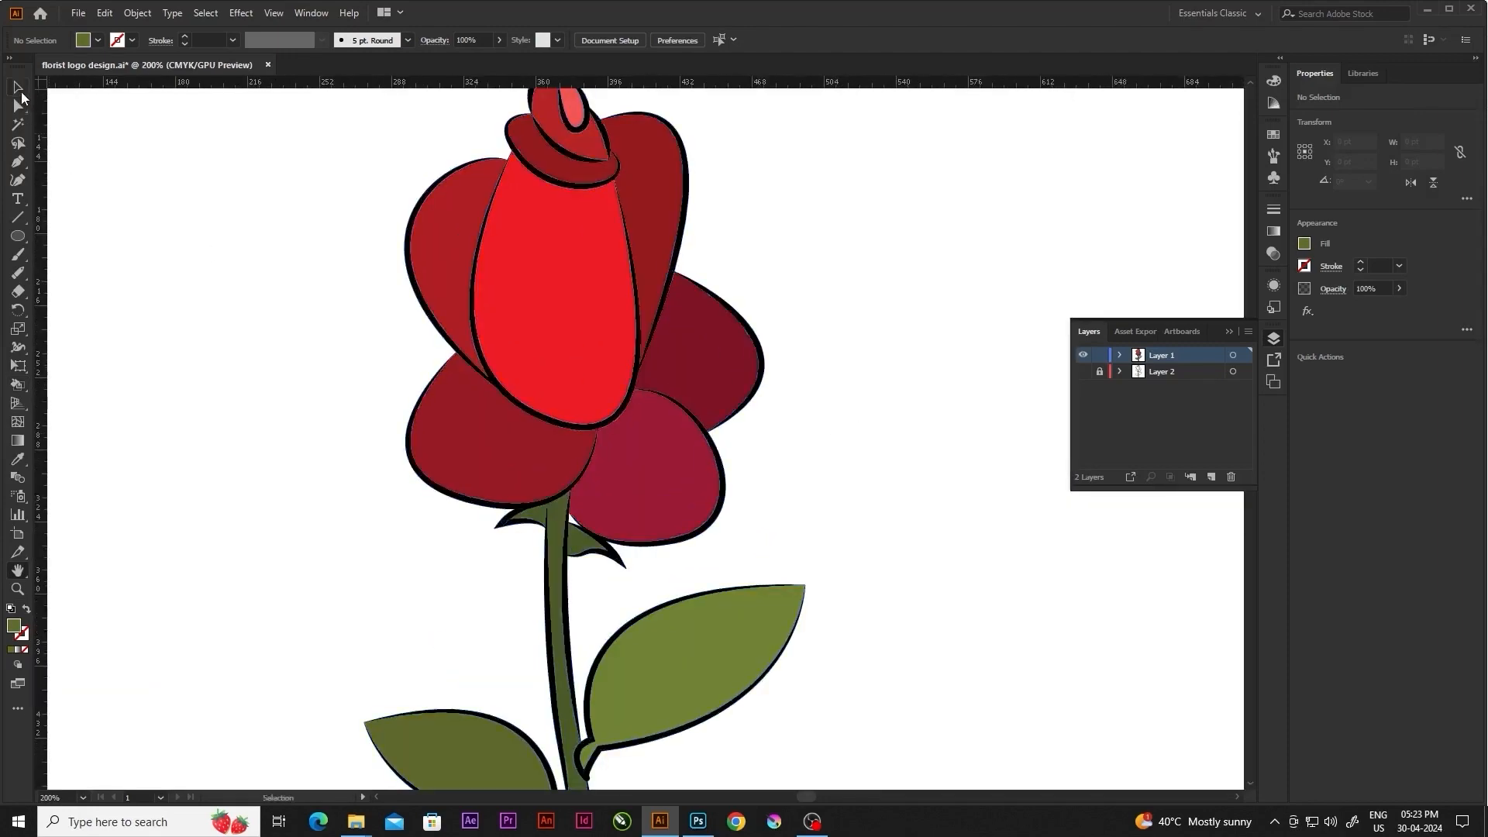
key("v")
scroll(728, 435, "down", 2)
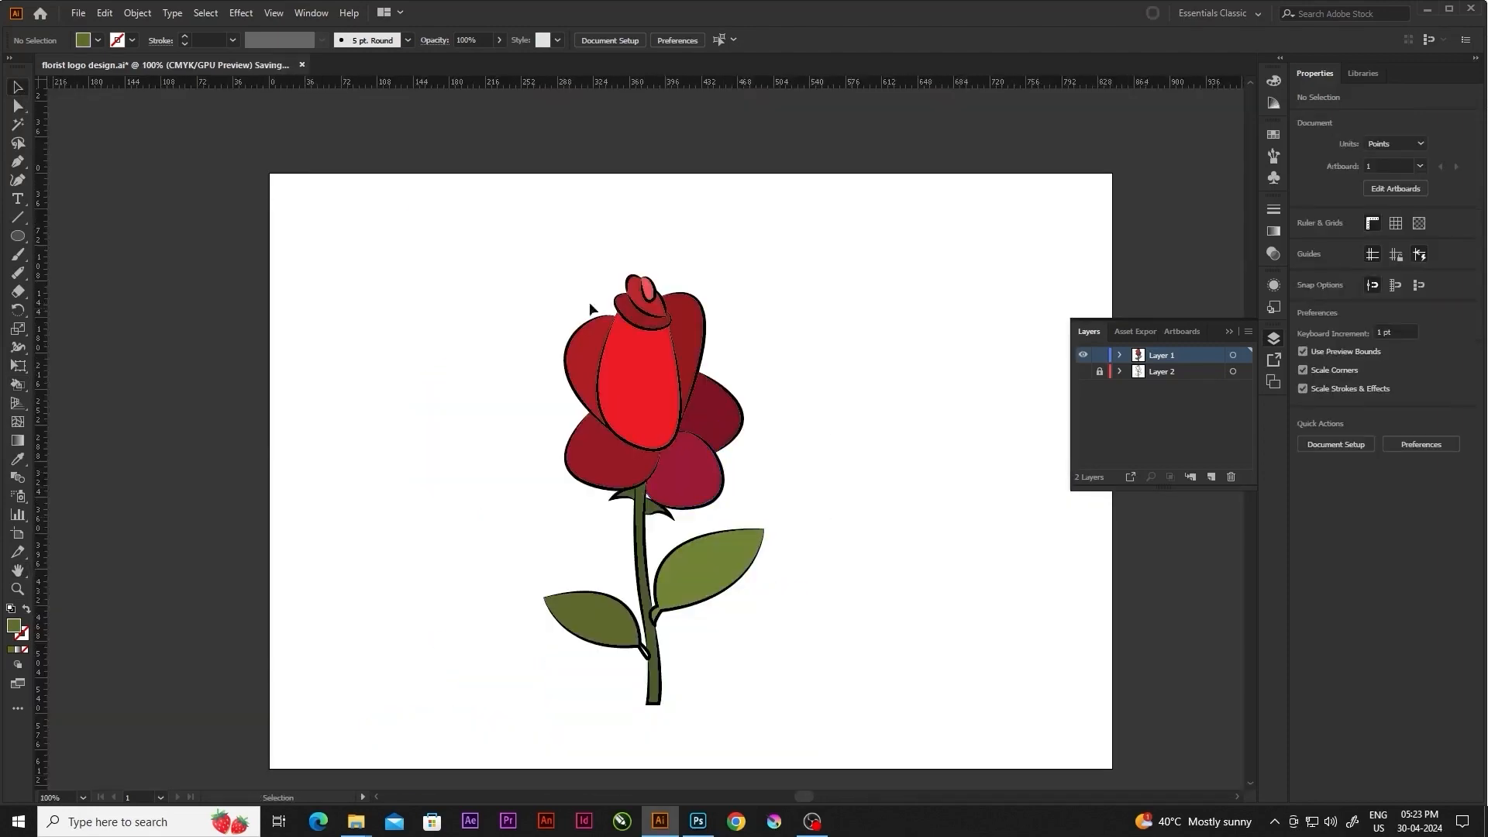
left_click_drag(481, 261, 905, 742)
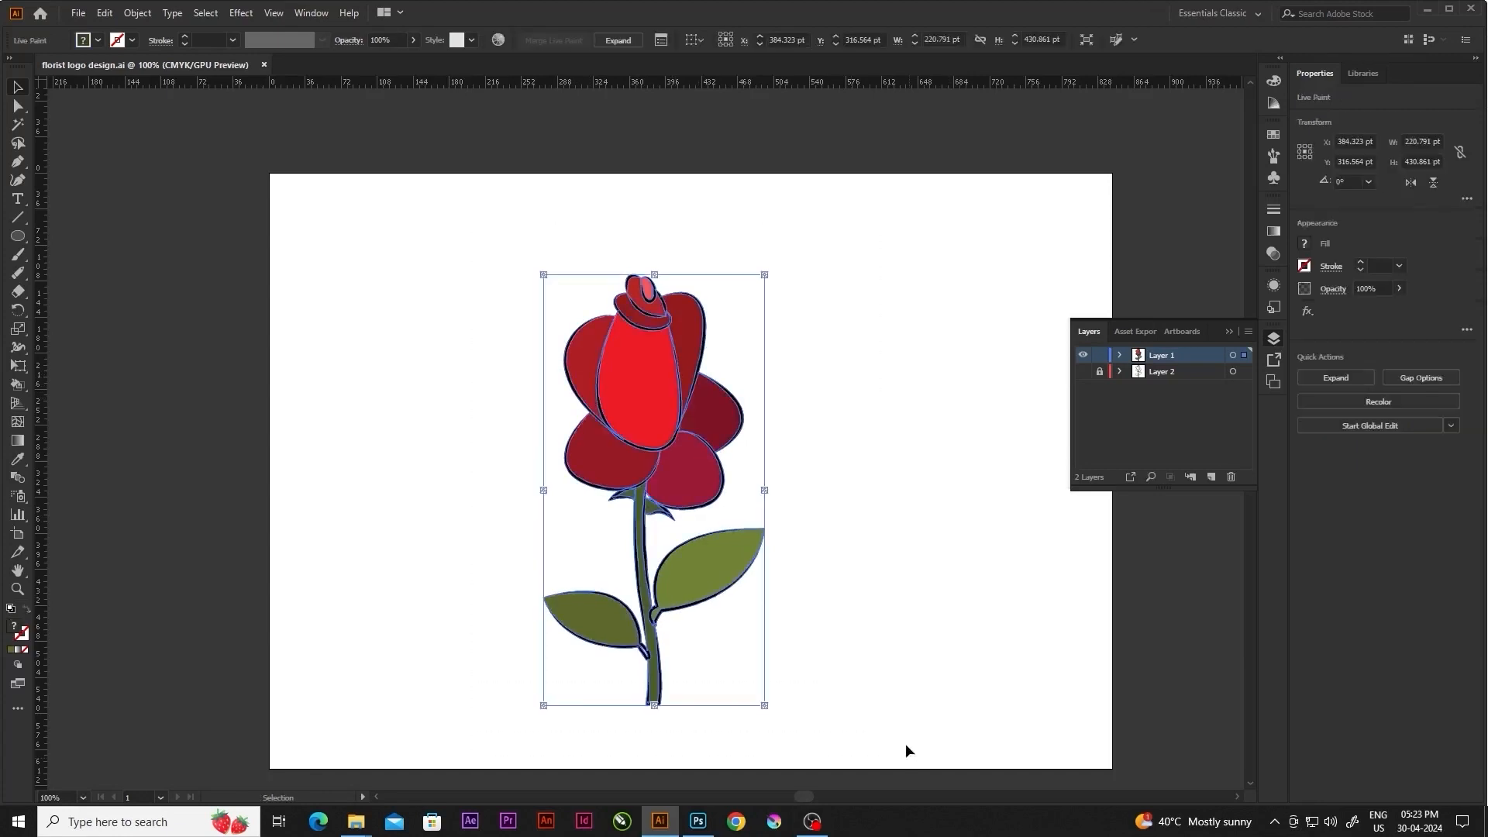
left_click(138, 13)
left_click(158, 202)
left_click(1047, 456)
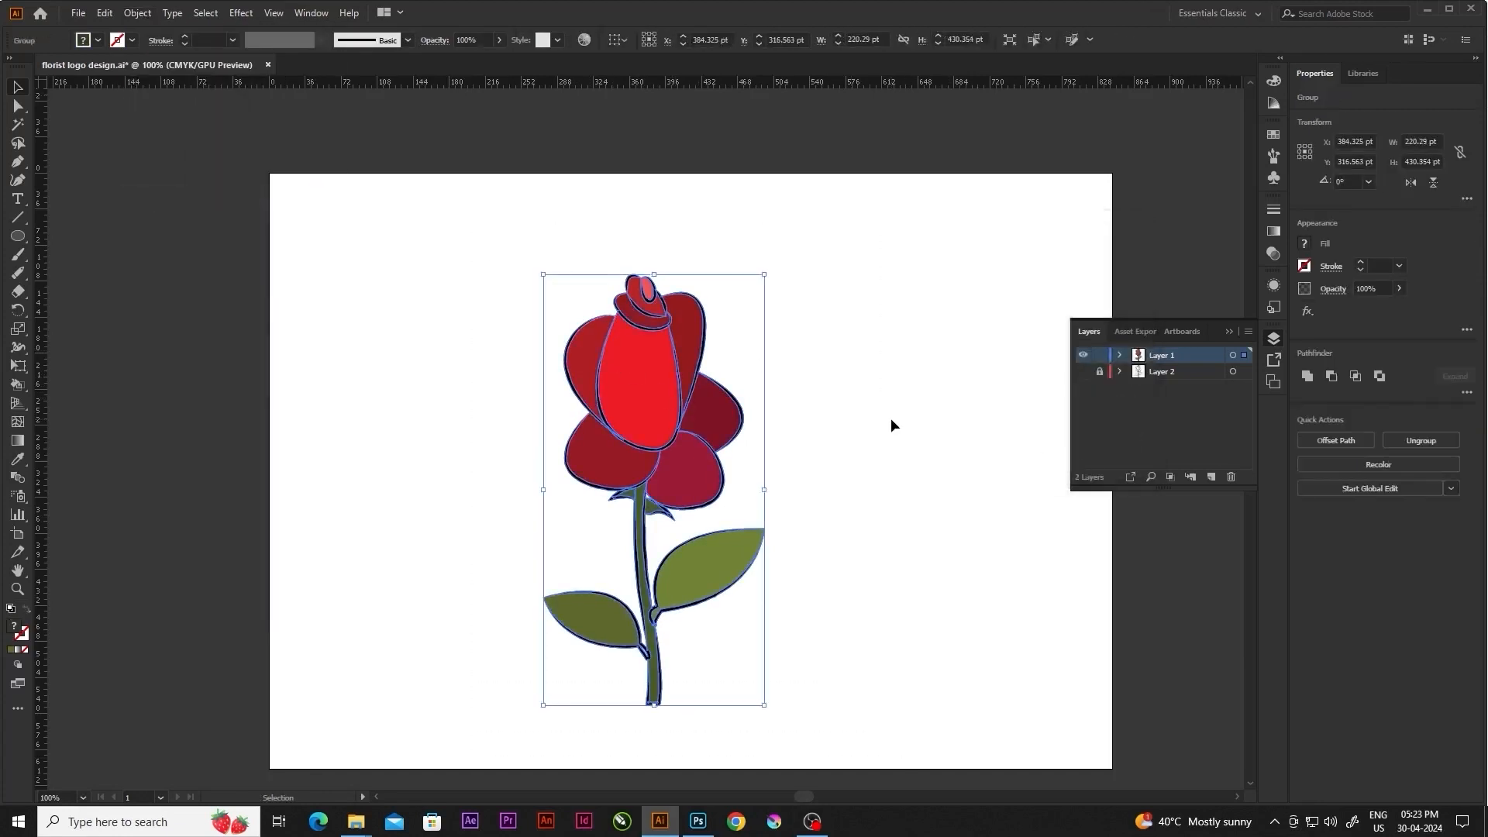
left_click(890, 418)
Lock the flower layer, add a new layer, and draw a curved highlight about 32 by 47 pt on the front petal's lower right
scroll(685, 418, "up", 2)
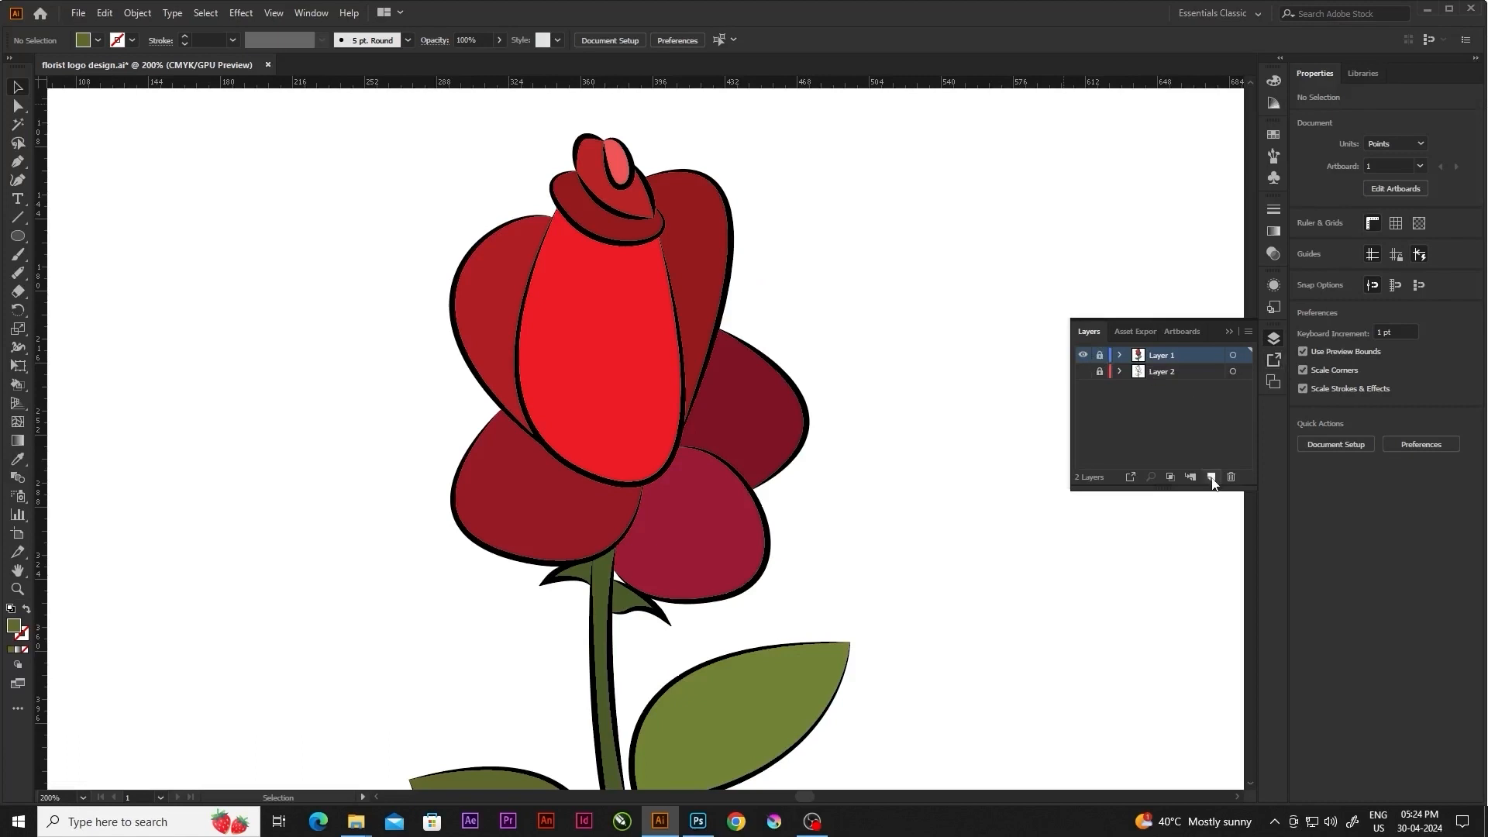
scroll(631, 403, "up", 1)
key("p")
left_click(683, 359)
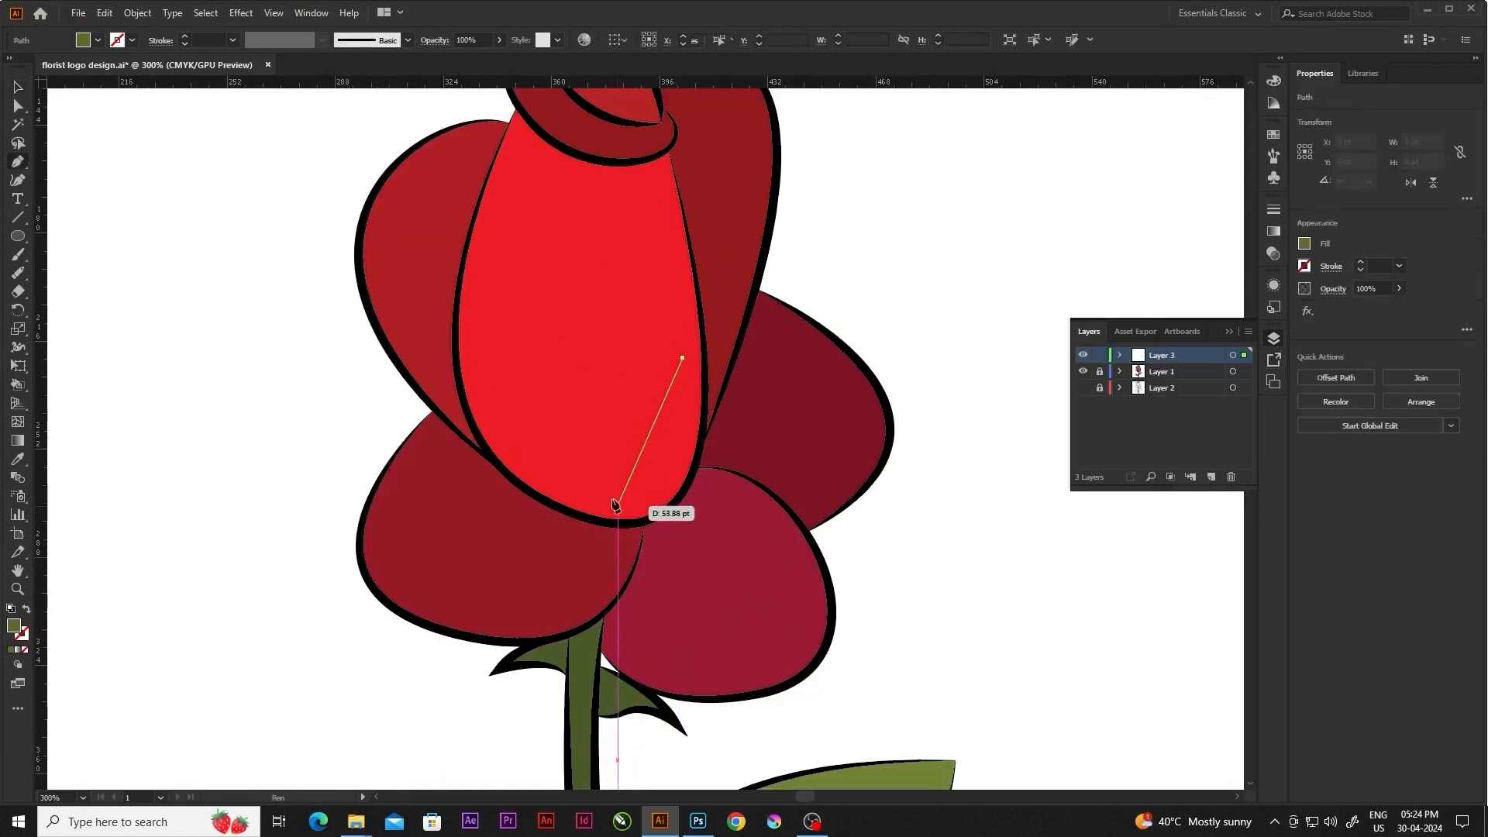
left_click_drag(613, 499, 533, 500)
left_click_drag(655, 477, 682, 392)
left_click(683, 359)
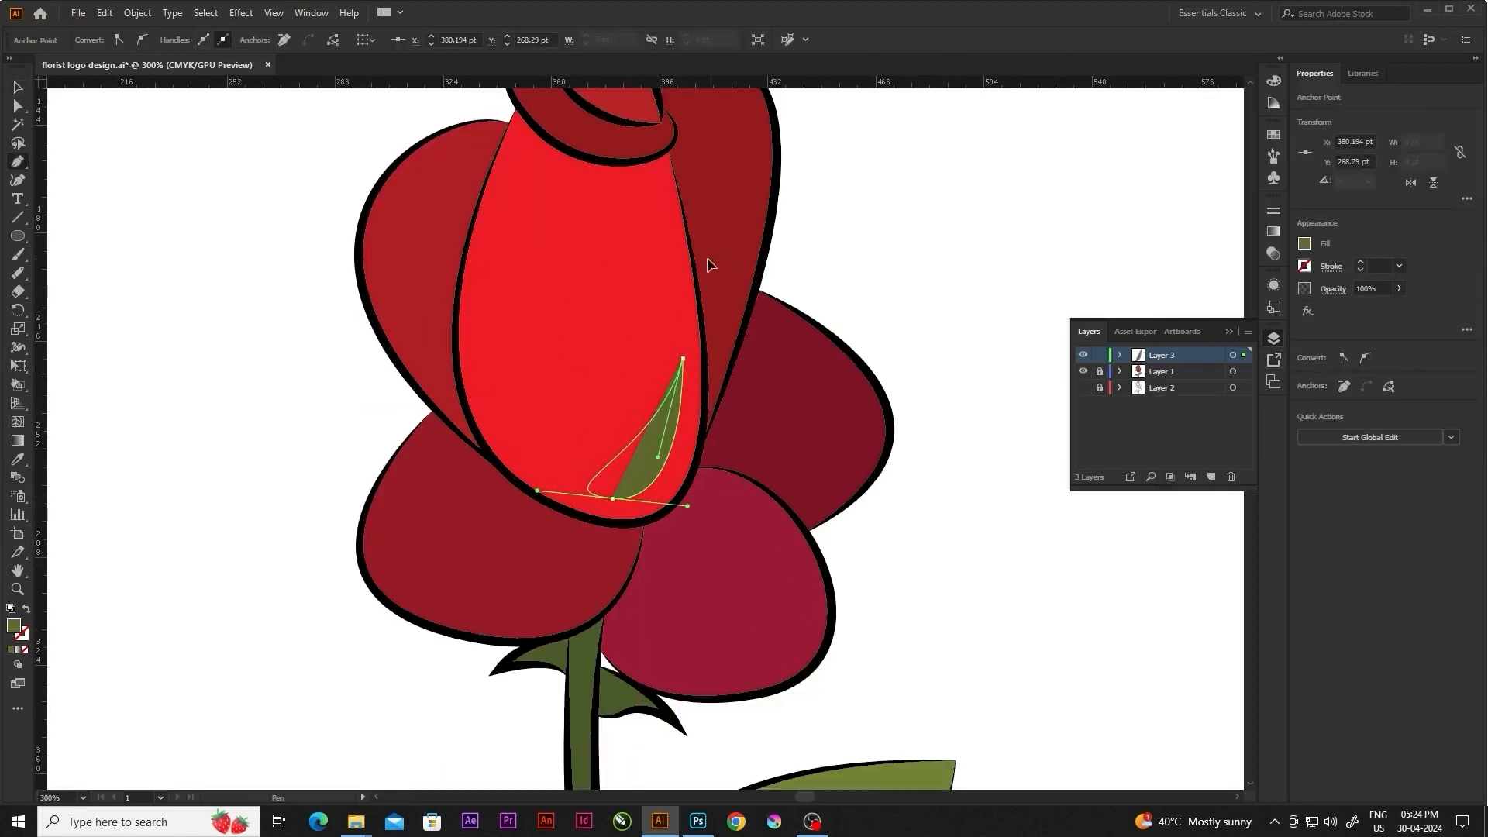
left_click_drag(710, 238, 711, 237)
left_click(850, 355, "ctrl")
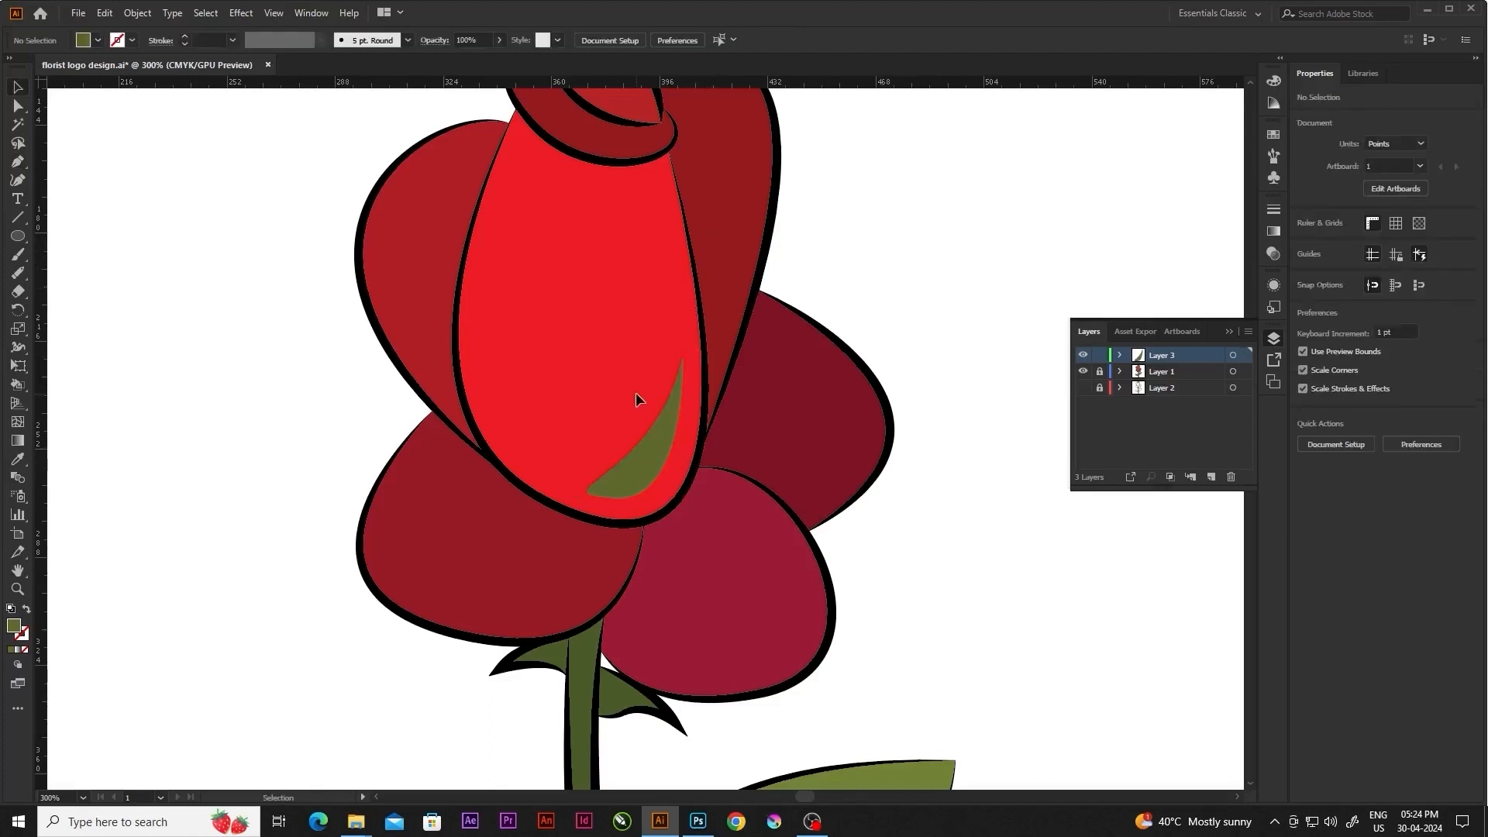
Recolor the front petal's highlight, starting from the sampled petal red and lightening it to a soft pink
key("i")
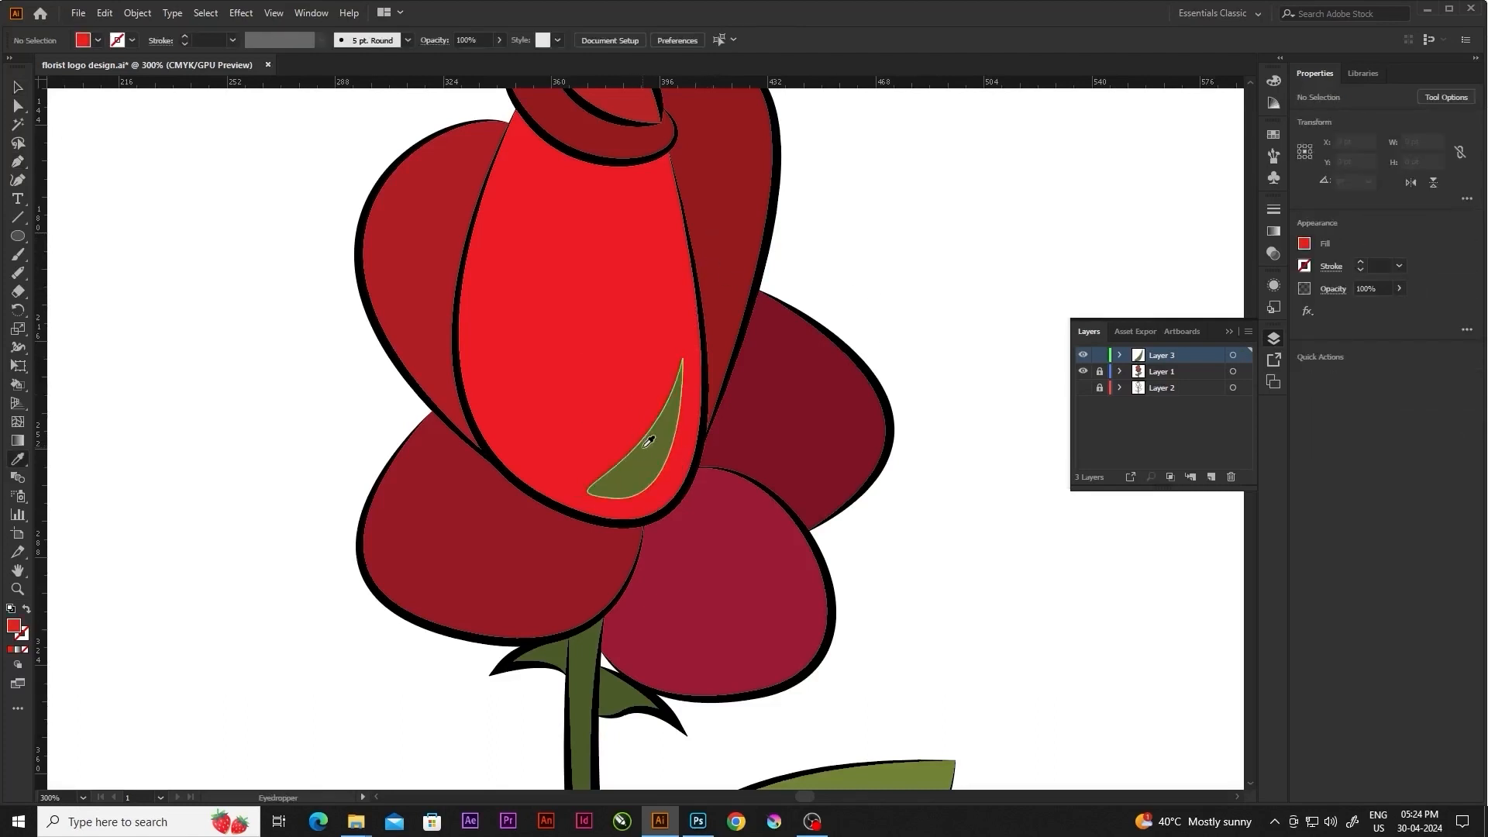
left_click(648, 436, "ctrl")
left_click(619, 398)
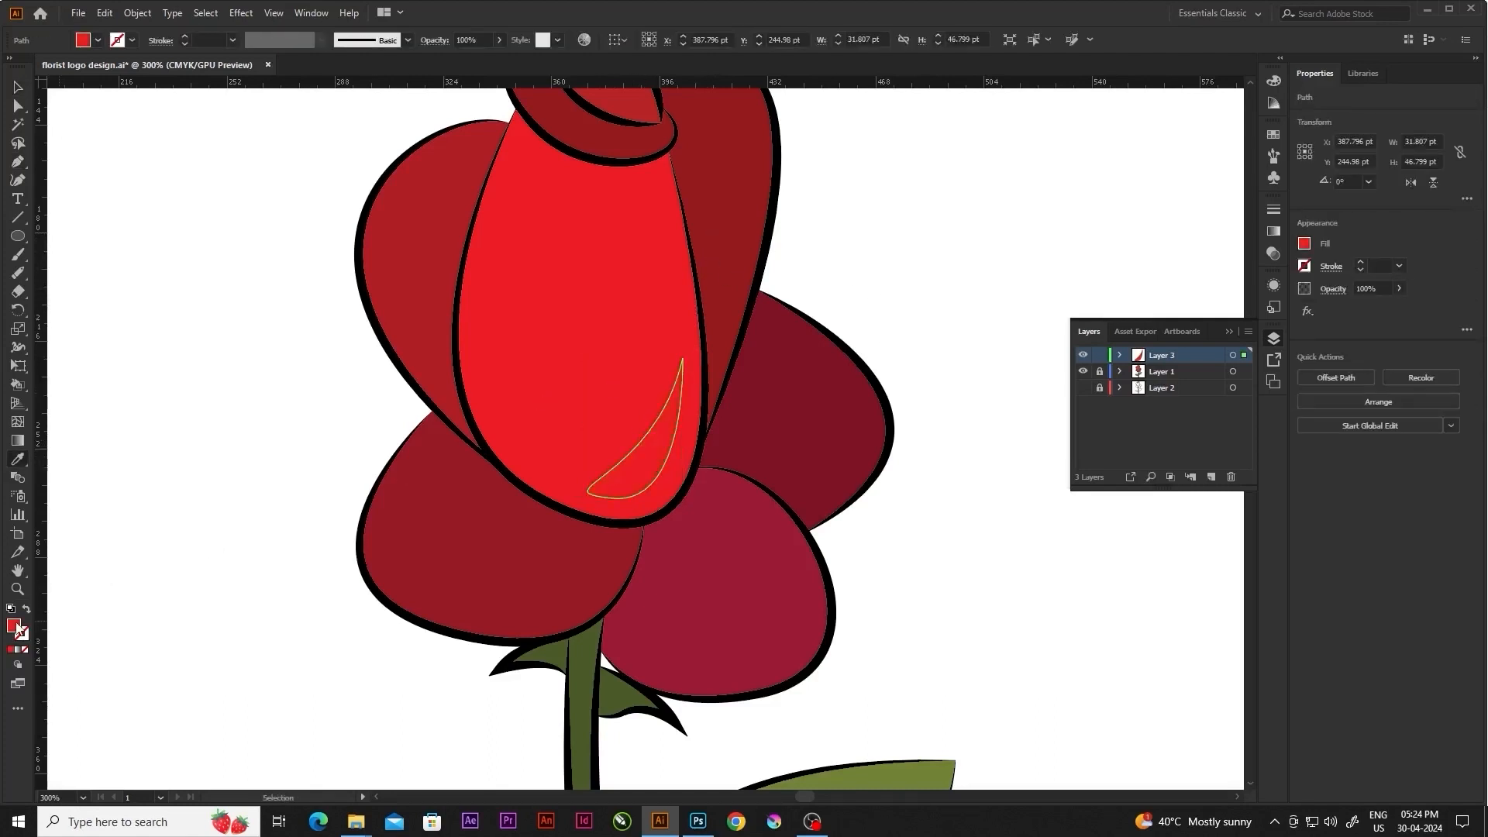
double_click(13, 625)
left_click(1177, 350)
left_click(1416, 352)
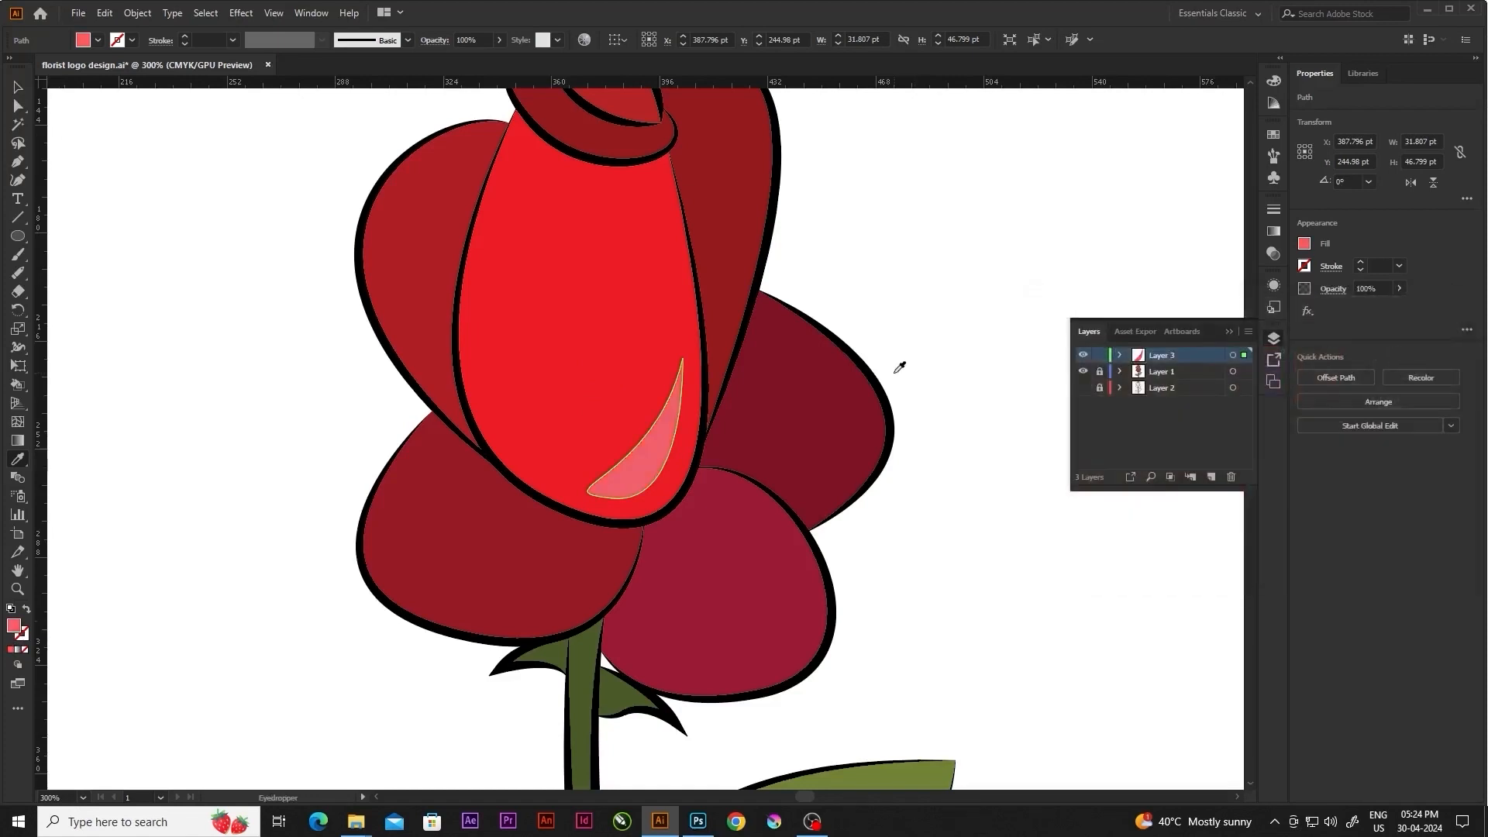
double_click(13, 625)
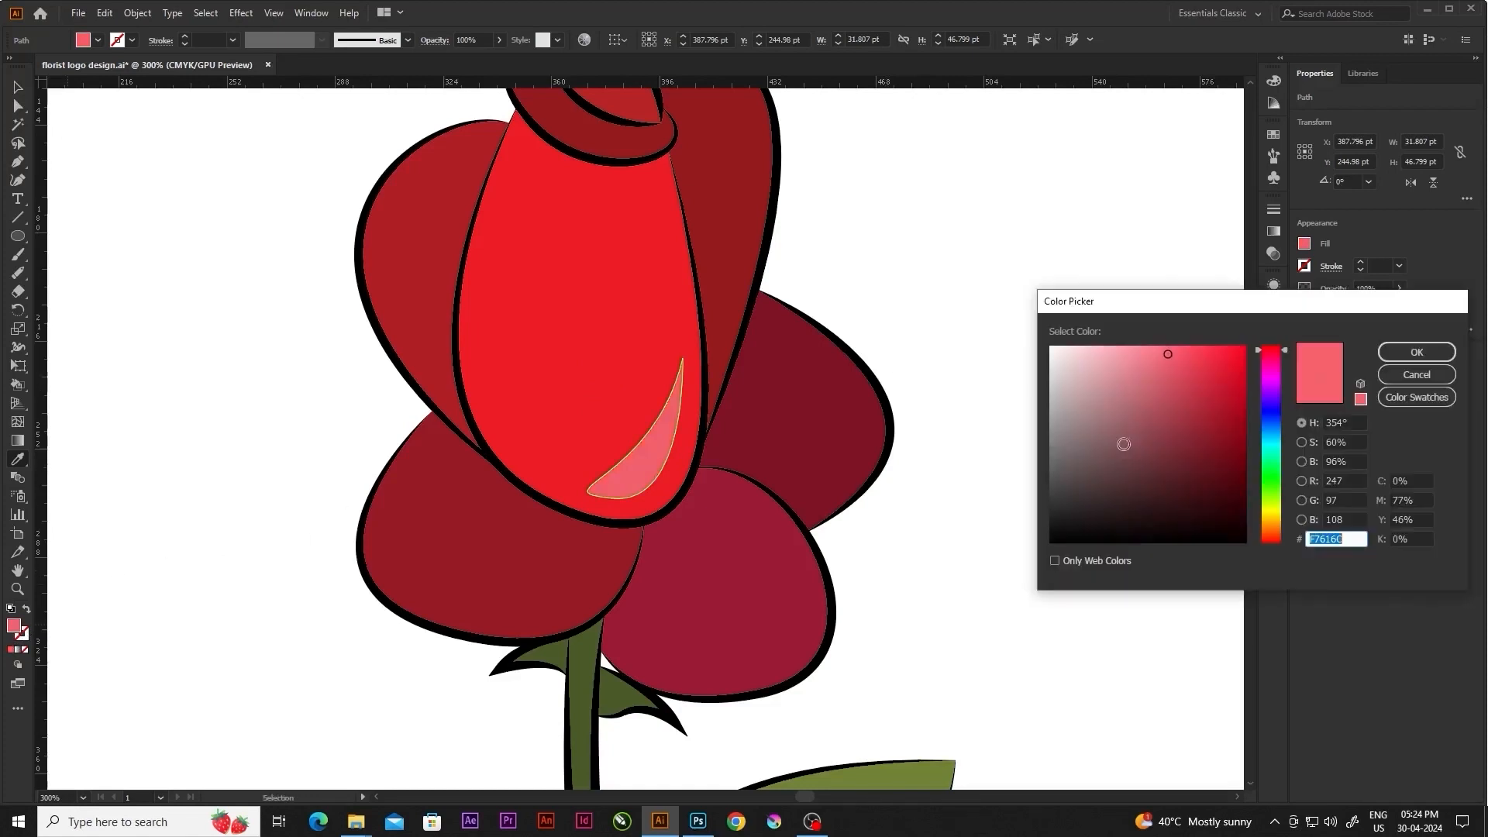
left_click(1406, 352)
key("v")
left_click(896, 310)
key("ctrl+1")
Draw a narrow shadow about 14 by 67 pt along the front petal's left edge and fill it with the rear left petal's dark red
scroll(669, 339, "up", 2)
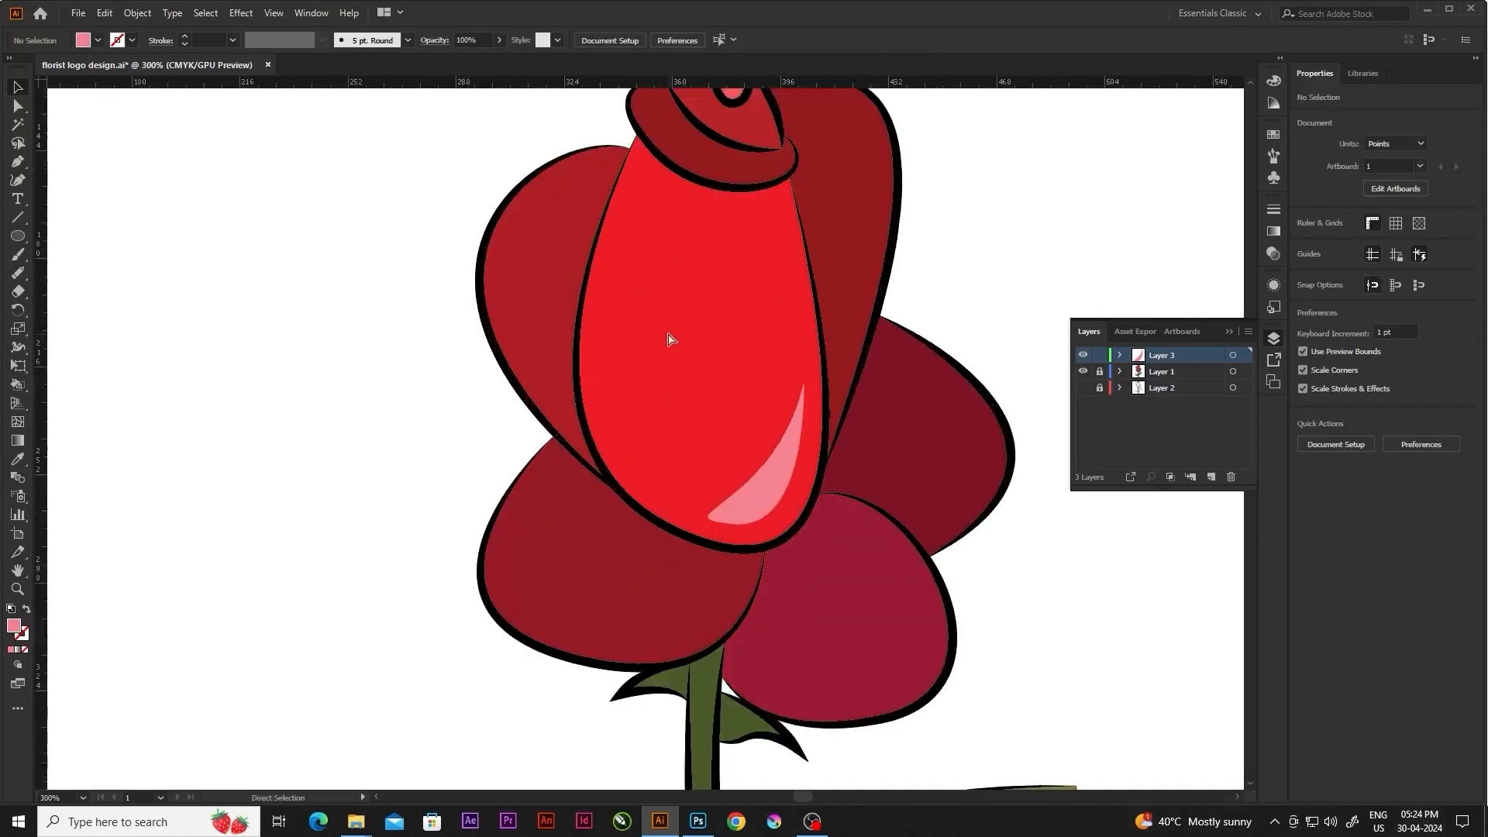
key("p")
left_click(606, 281)
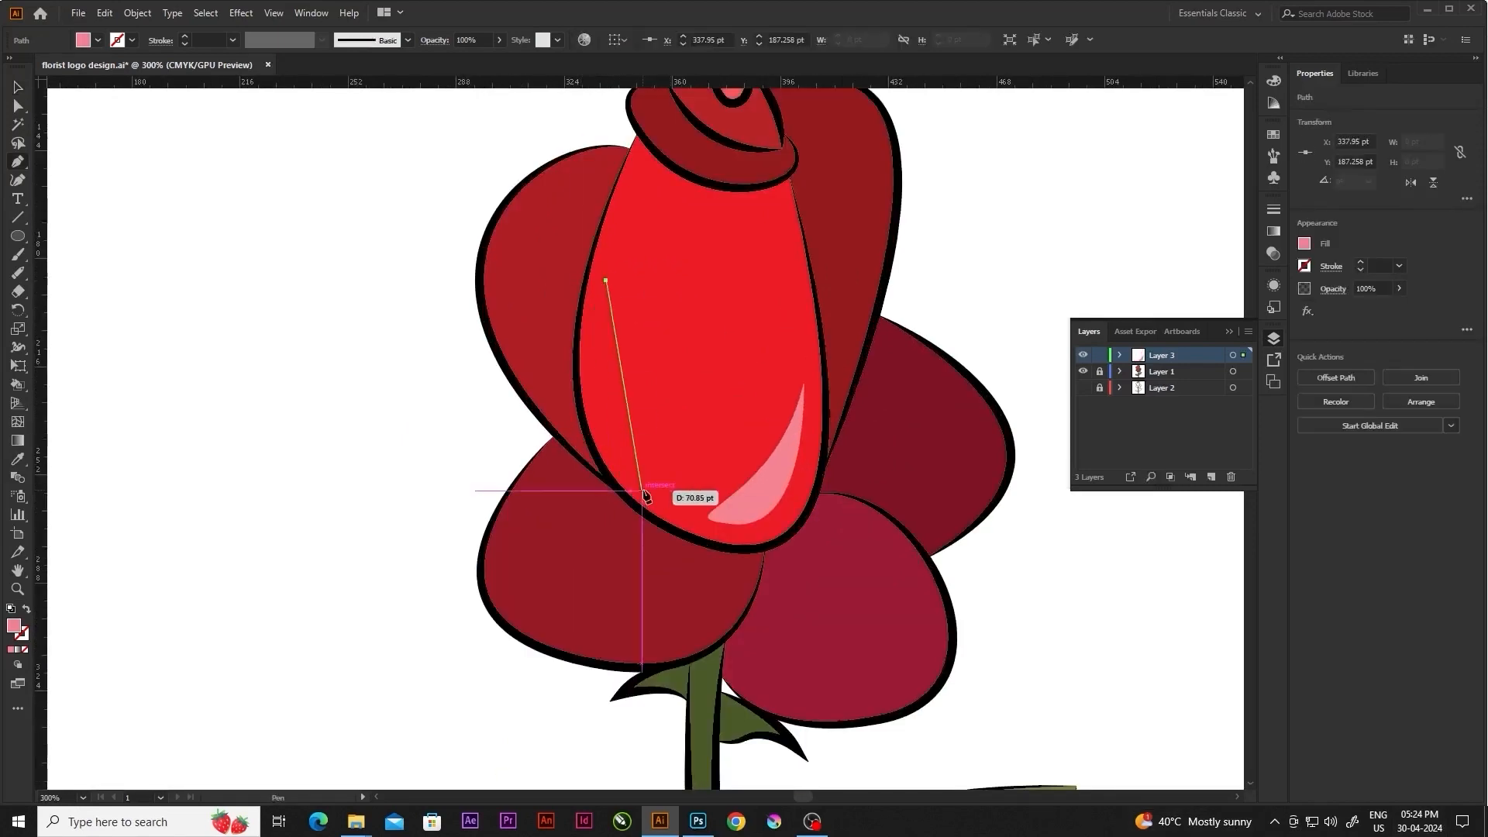
left_click_drag(644, 484, 703, 511)
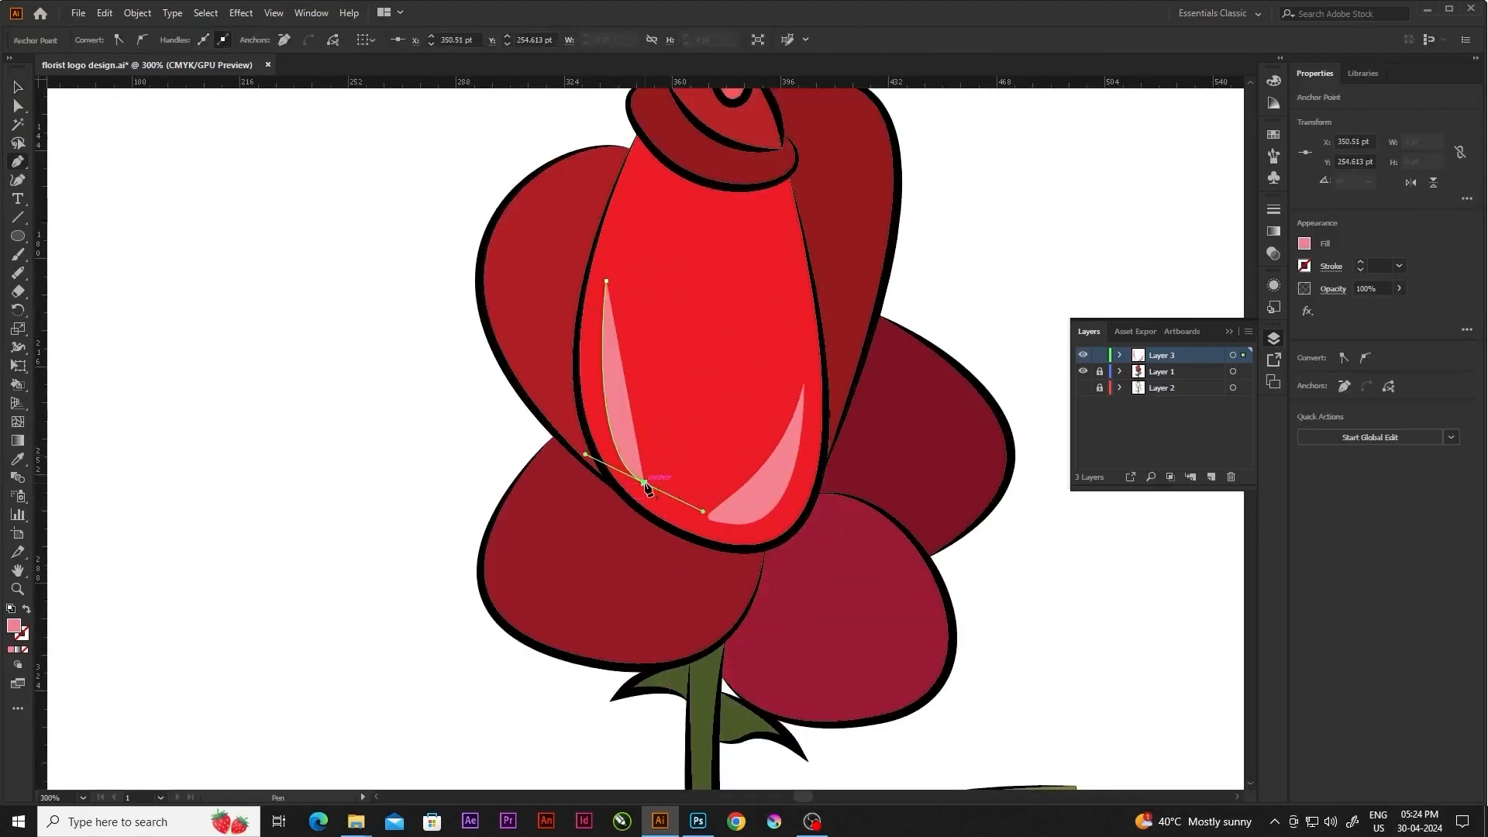
left_click_drag(606, 281, 606, 155)
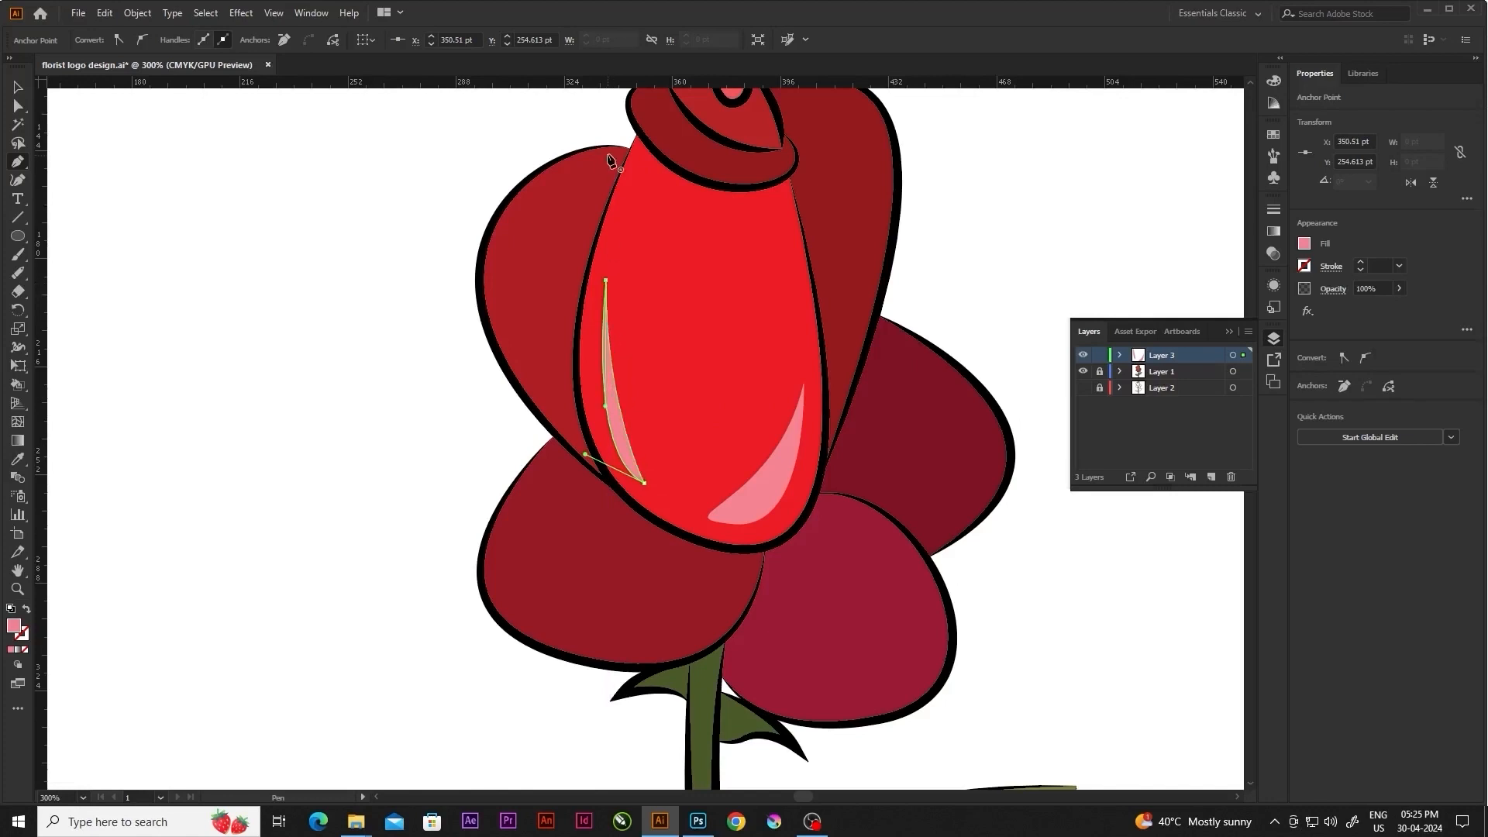
left_click(554, 338)
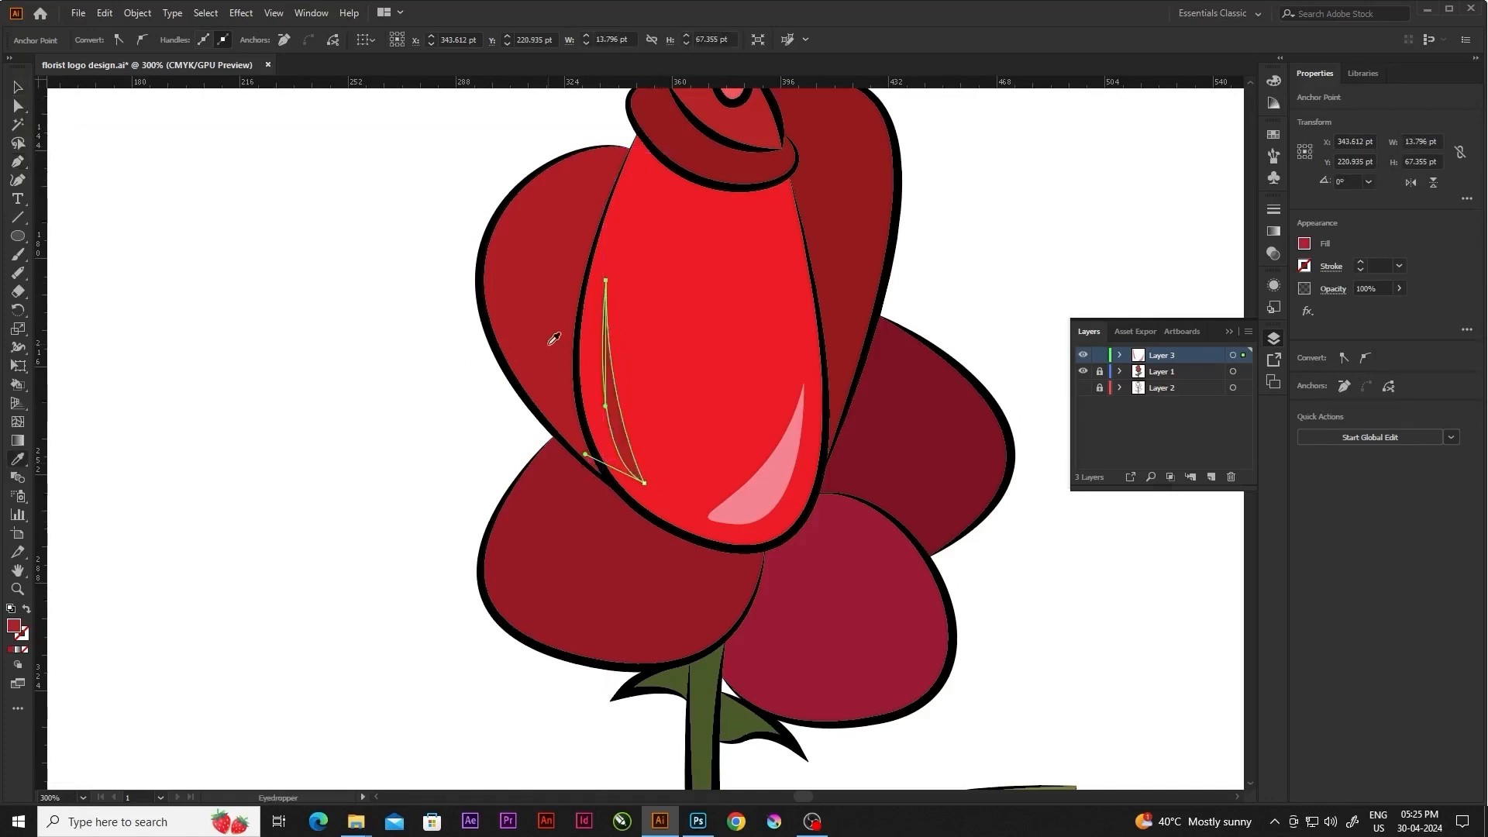
left_click(23, 87)
left_click(220, 240)
Try to draw a dark red curved shadow on the front petal directly beneath the bud's folded rim
scroll(527, 482, "down", 3)
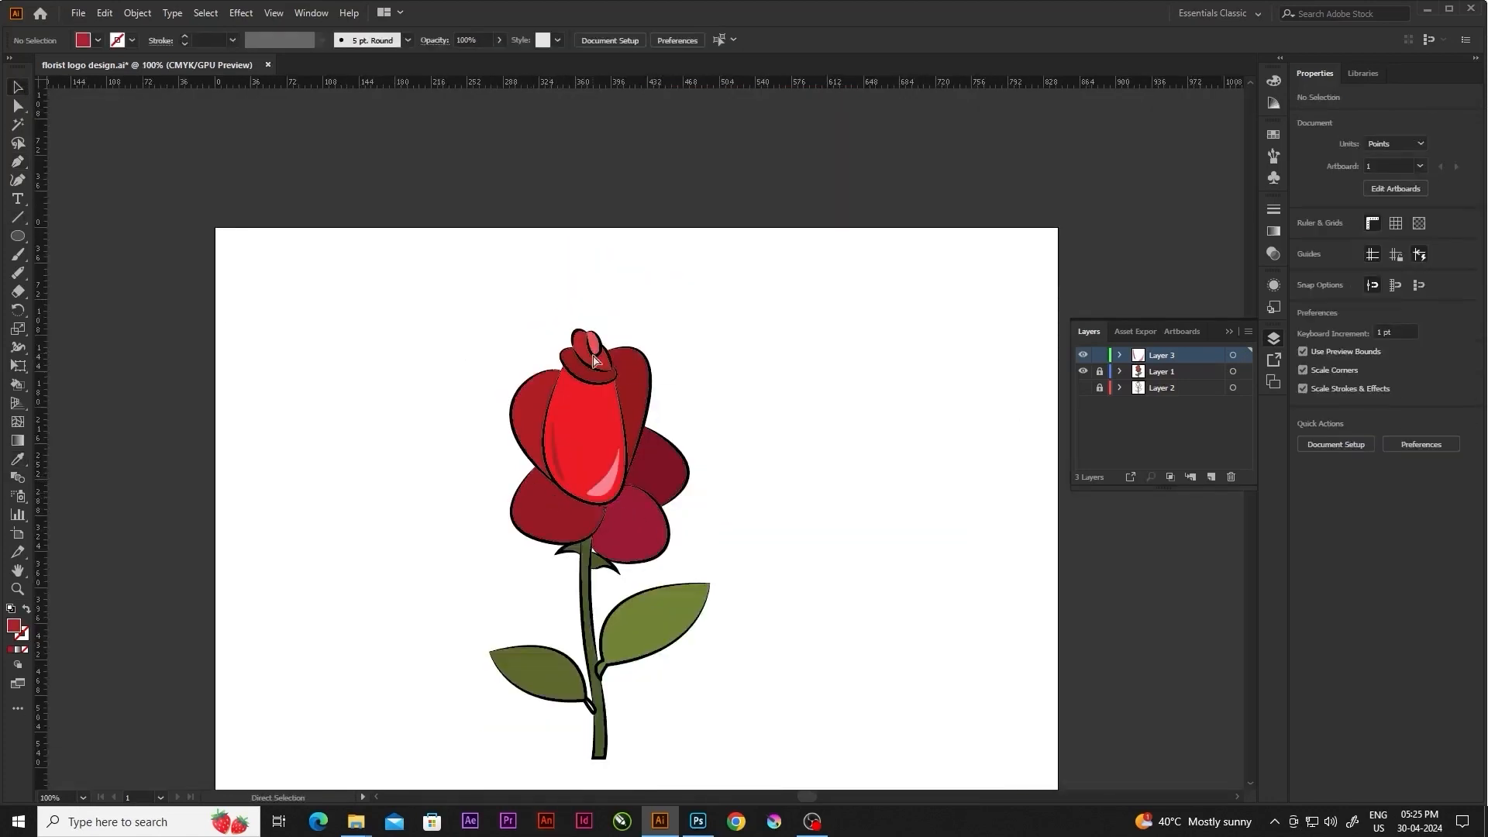
scroll(627, 403, "up", 5)
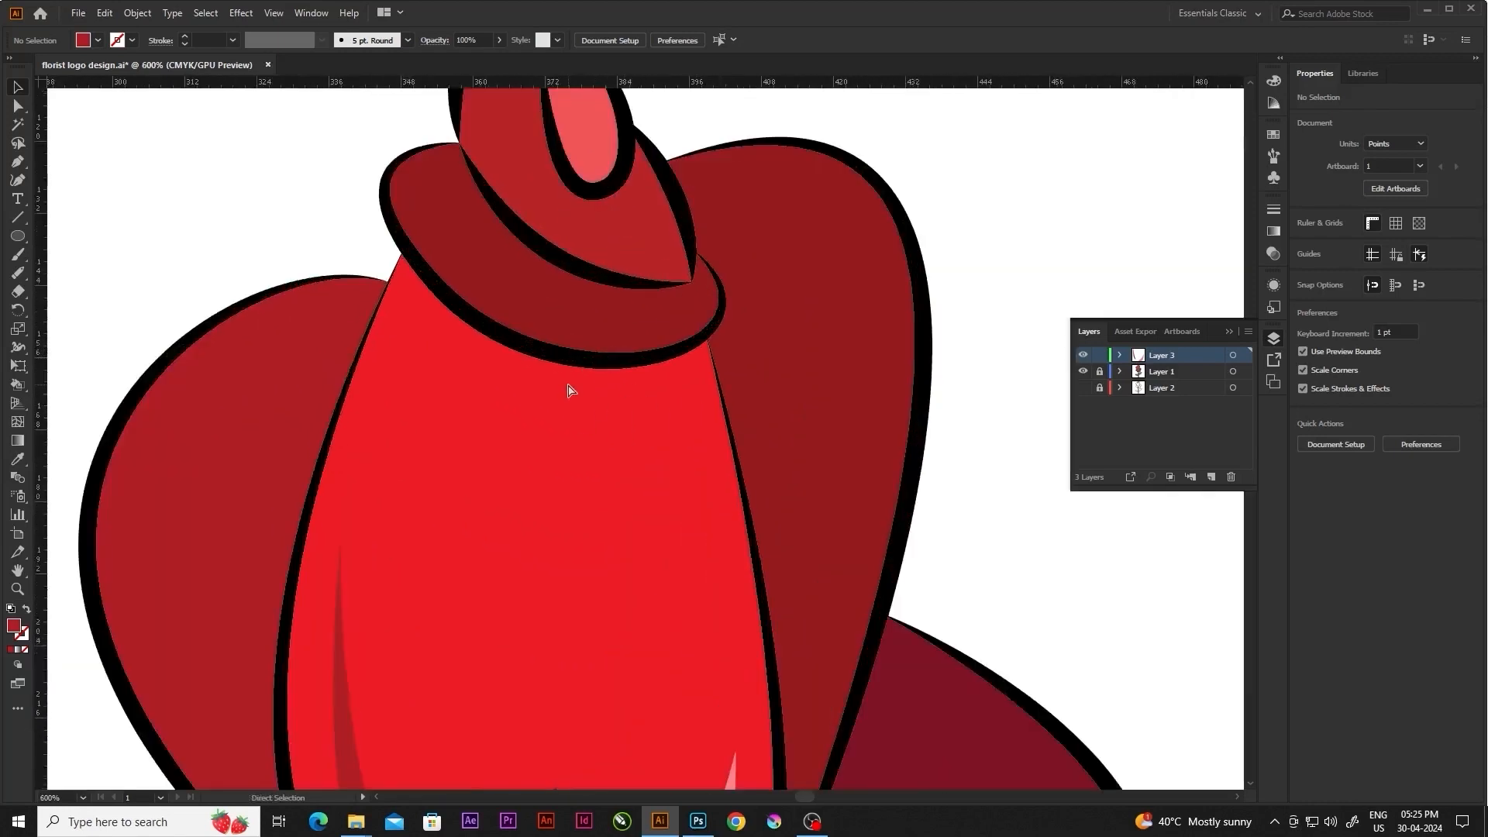
key("p")
left_click(402, 257)
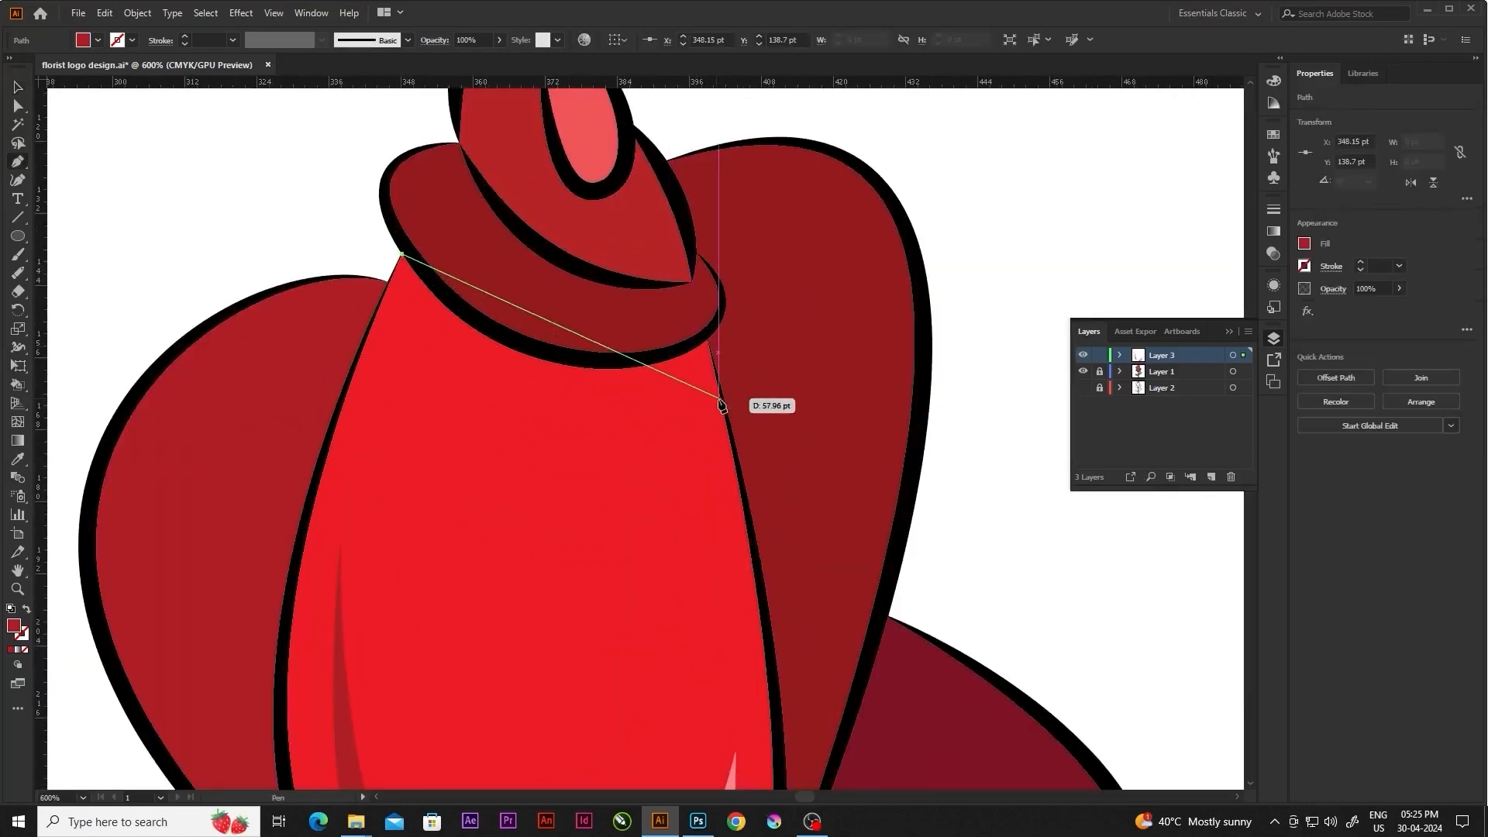
left_click_drag(721, 402, 935, 337)
left_click(707, 416, "alt")
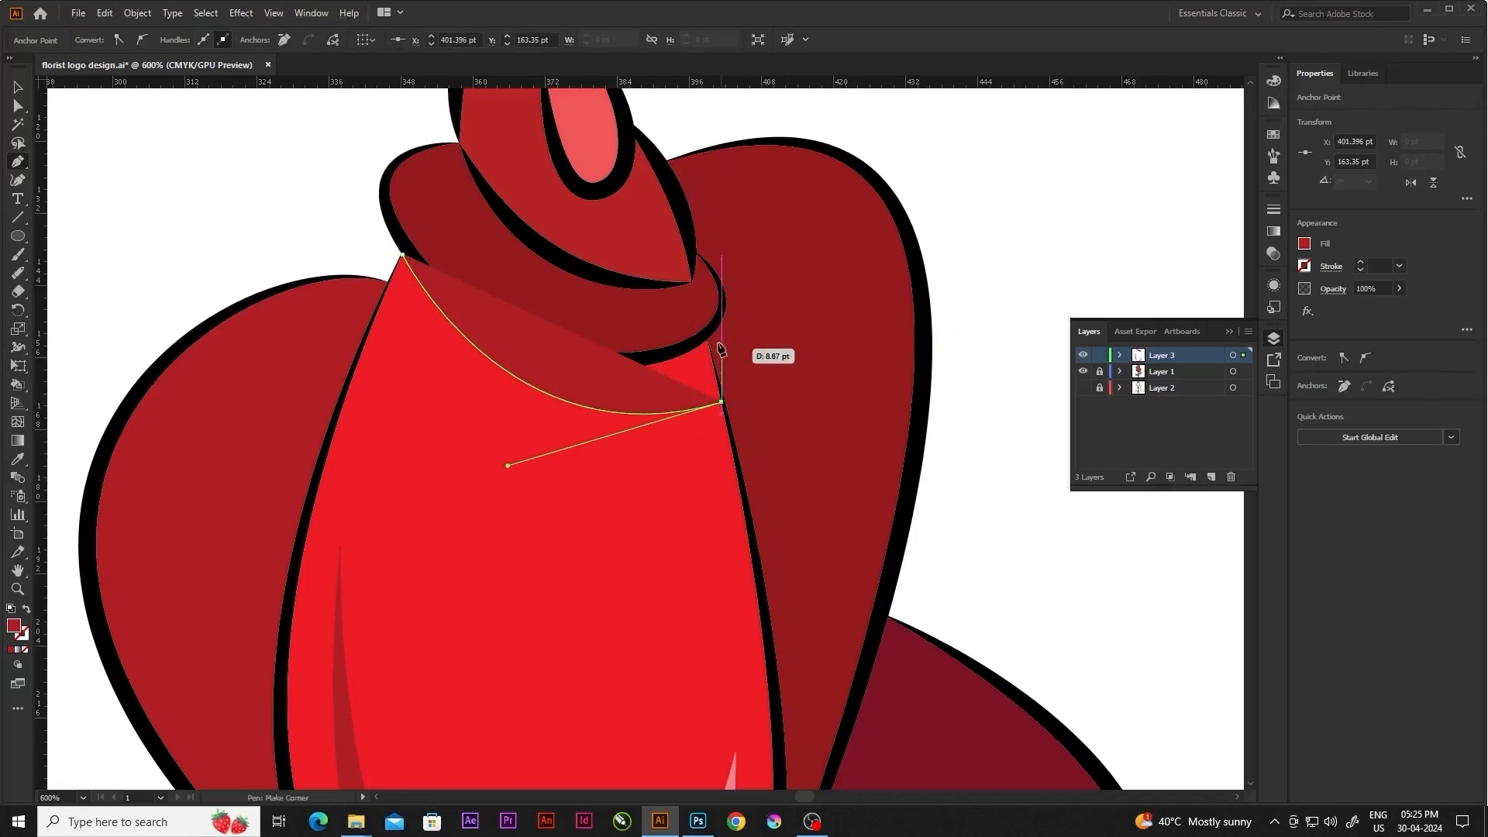
left_click_drag(706, 338, 54, 569)
left_click_drag(31, 617, 399, 255)
scroll(272, 184, "up", 5)
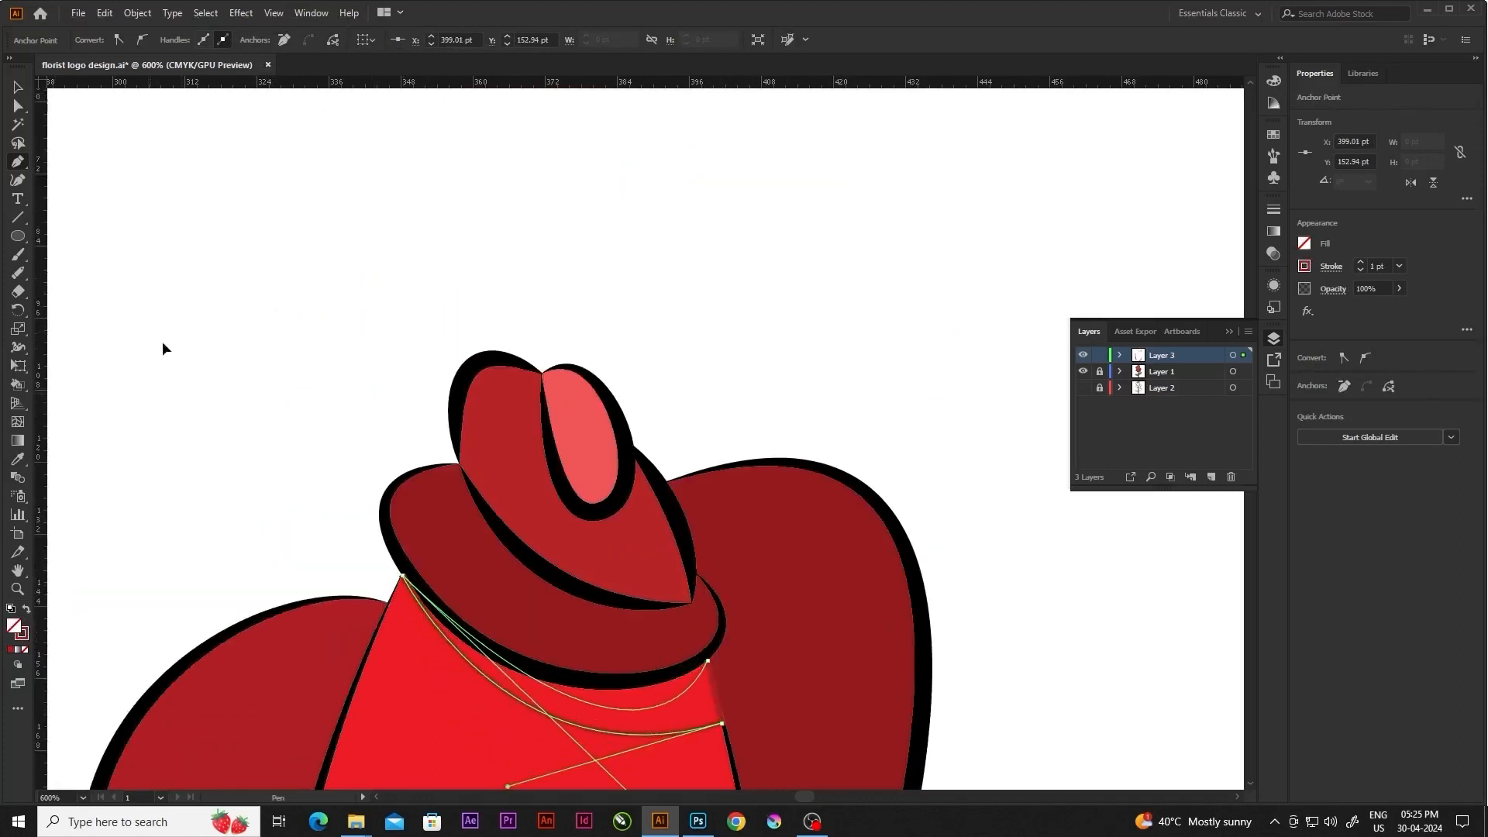
left_click_drag(258, 380, 254, 378)
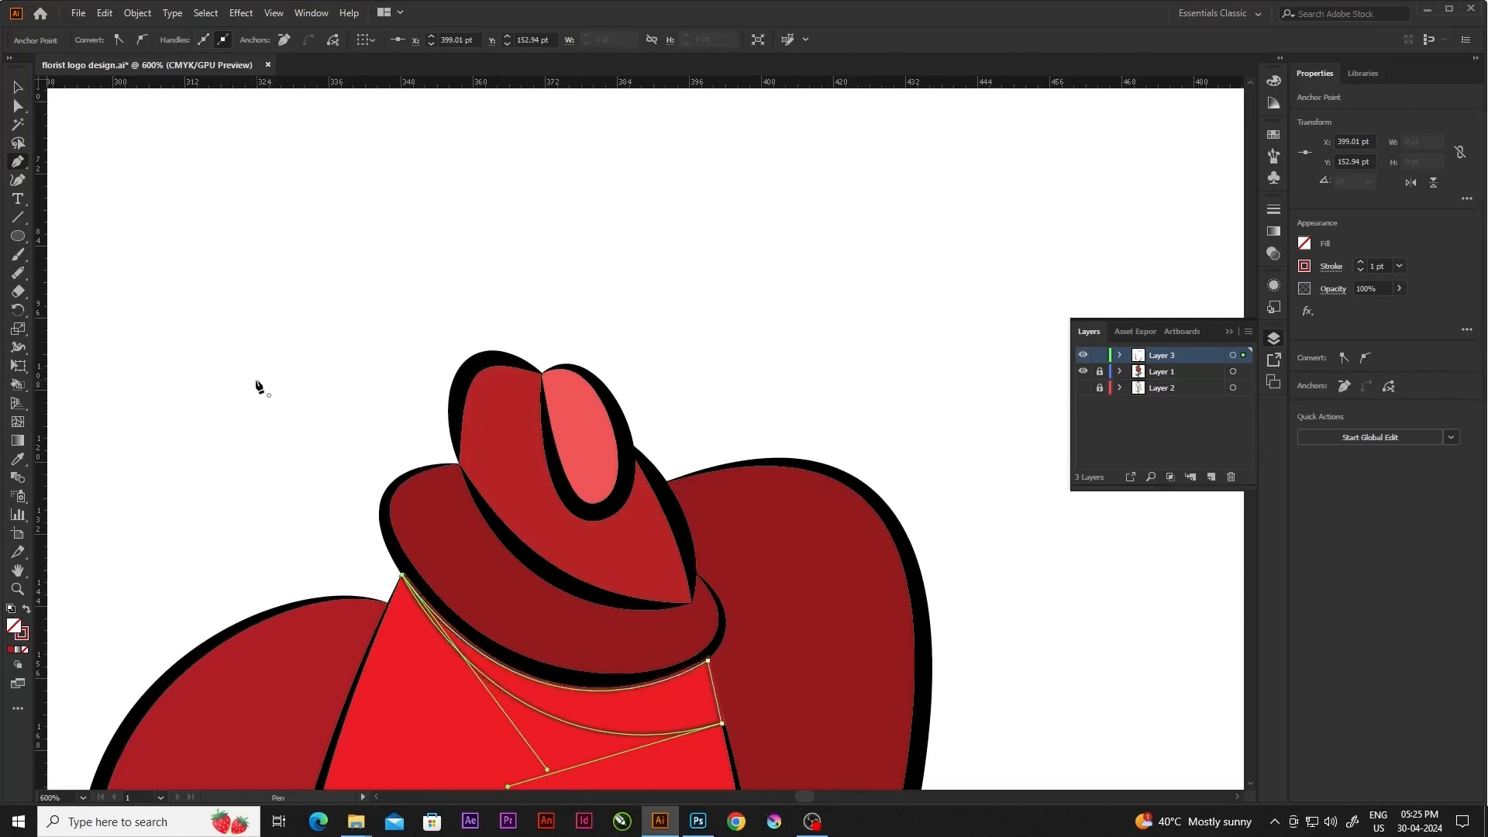
left_click(29, 612)
key("v")
left_click(252, 305)
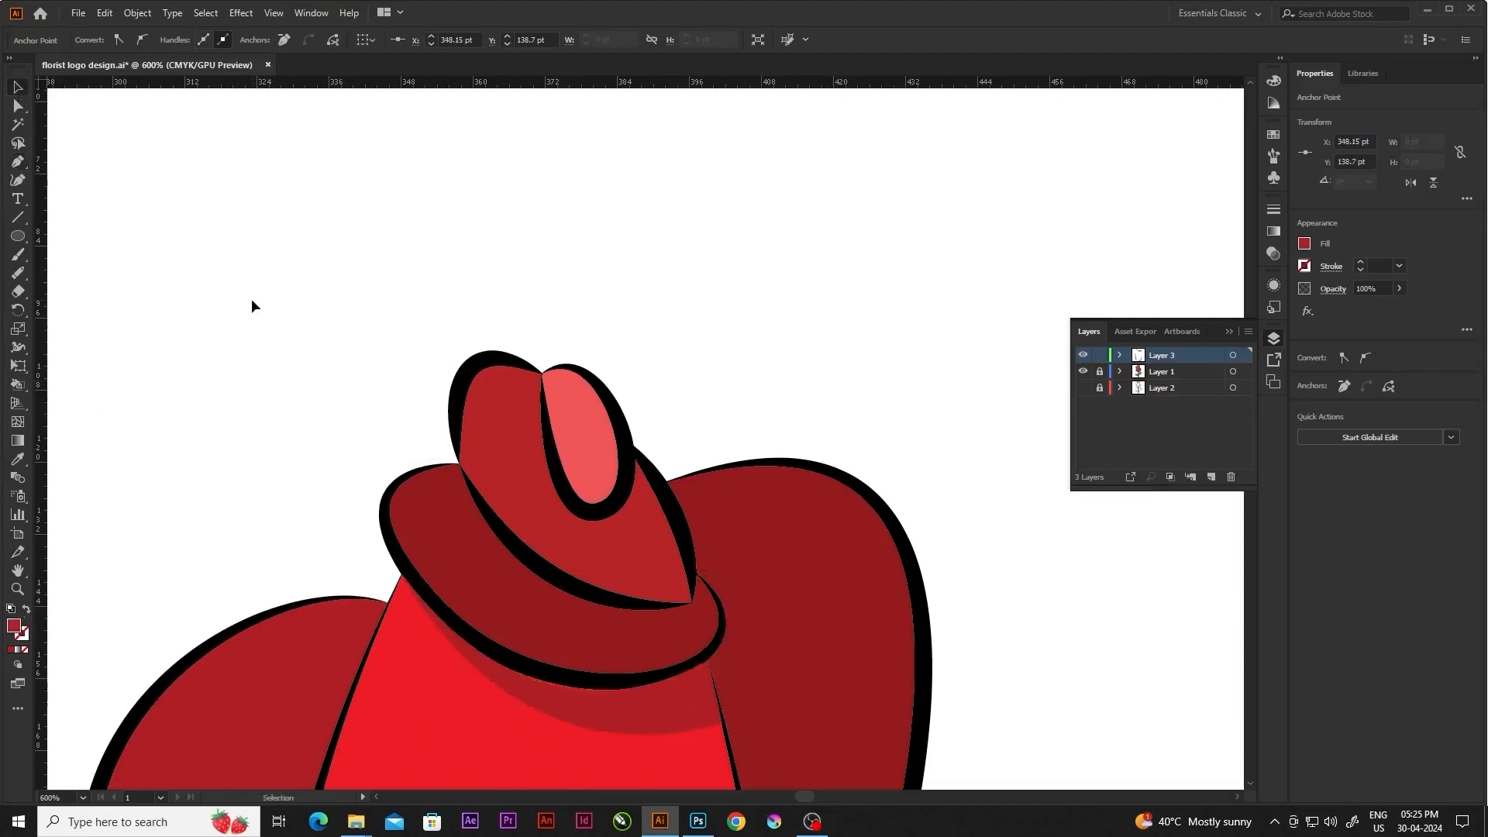
Undo the shadow drawn beneath the bud's folded rim
scroll(474, 248, "down", 3)
scroll(532, 424, "up", 1)
key("ctrl+z")
key("ctrl+z")
key("ctrl+z")
key("ctrl+z")
key("ctrl+z")
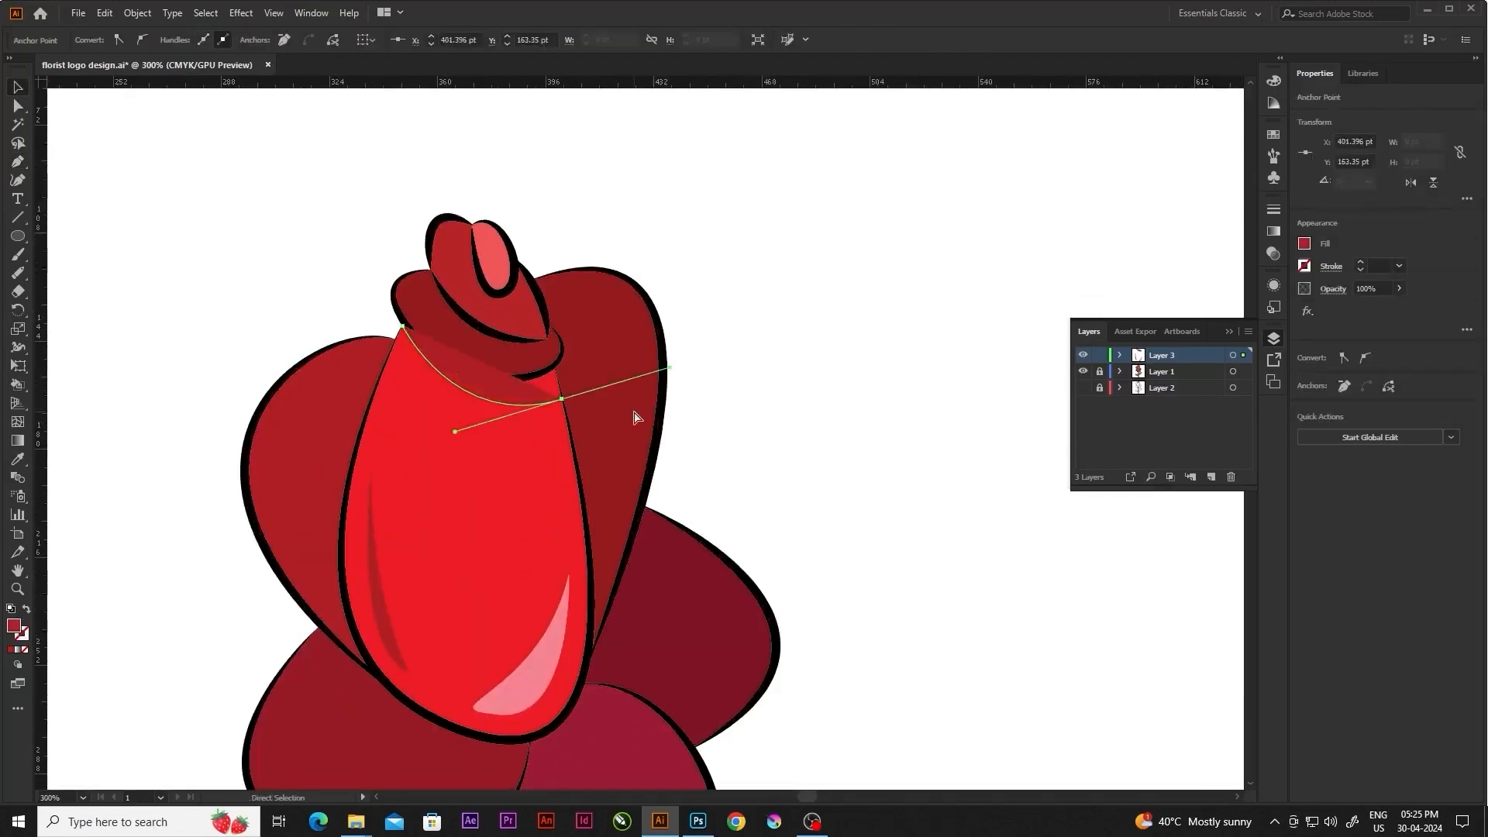
Save the document and draw a small curved highlight about 4.6 by 6.5 pt near the top of the pink bud center
key("ctrl+s")
scroll(535, 425, "down", 1)
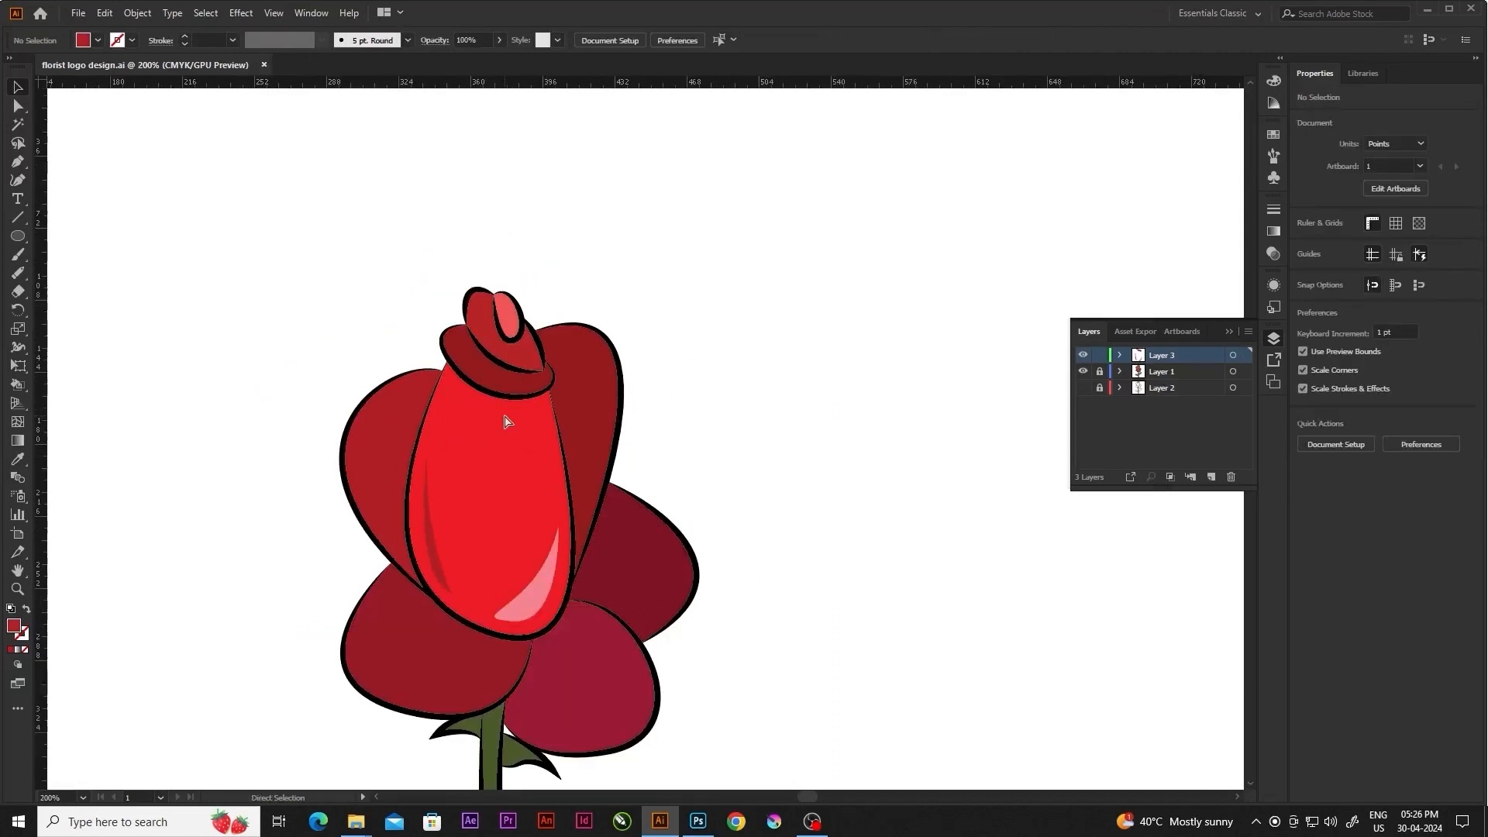
scroll(499, 279, "up", 3)
key("p")
scroll(499, 266, "up", 2)
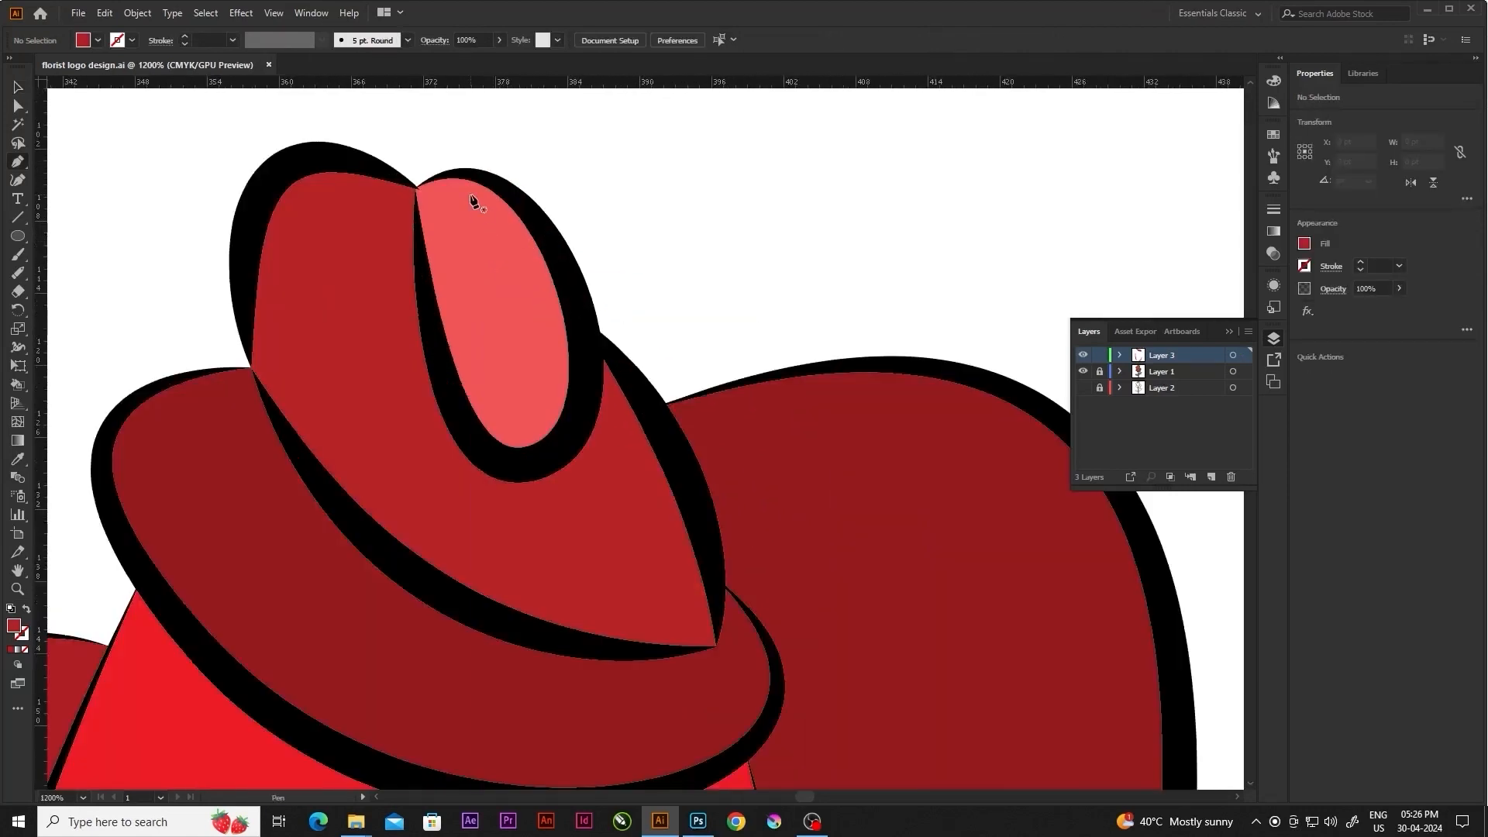
left_click(470, 194)
left_click_drag(522, 266, 502, 291)
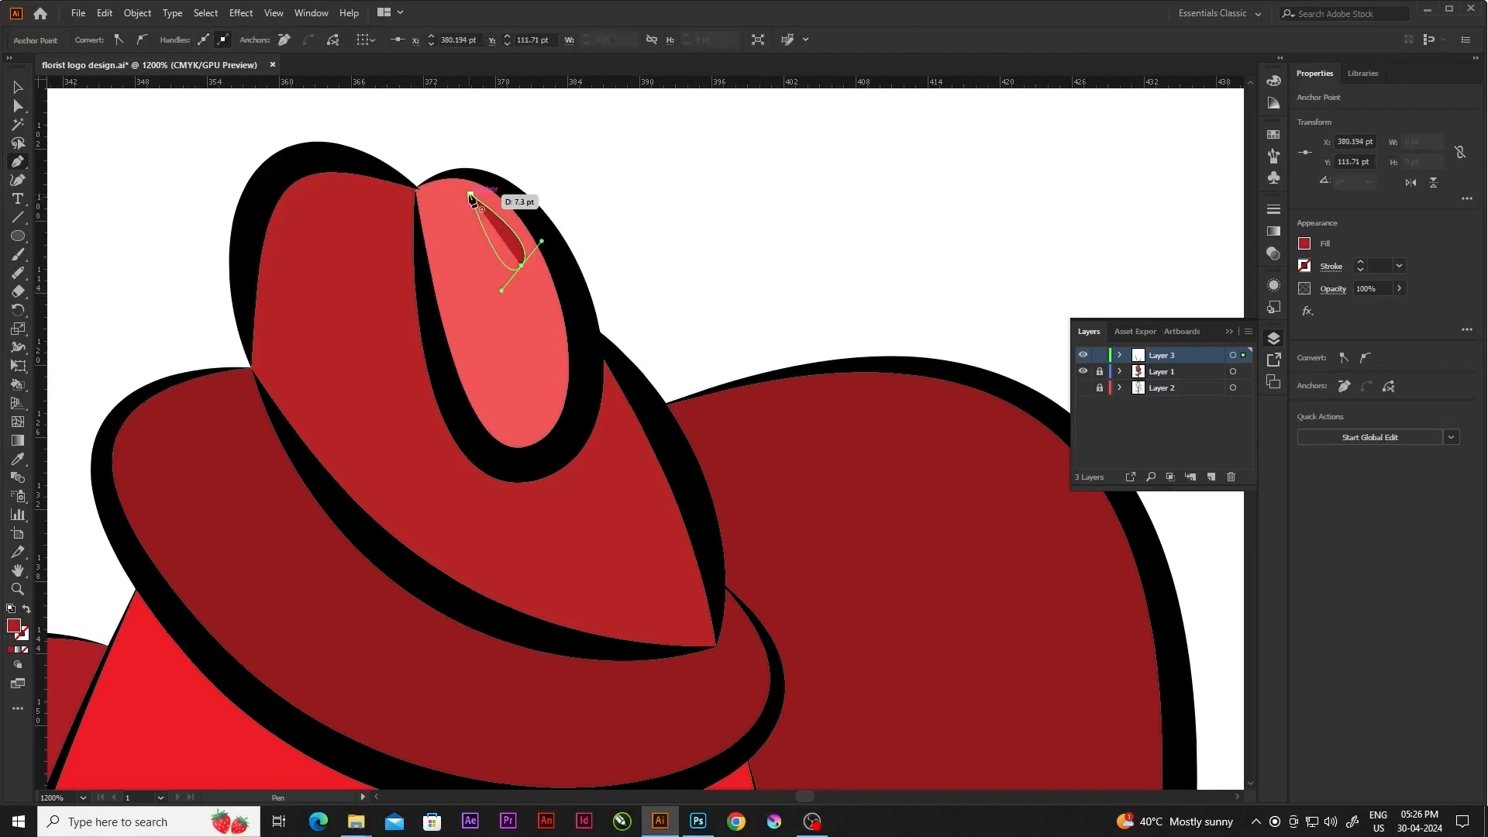
left_click_drag(422, 145, 417, 145)
key("v")
left_click(636, 211)
Fill the bud center's highlight with light pink F29C9C
left_click(516, 255)
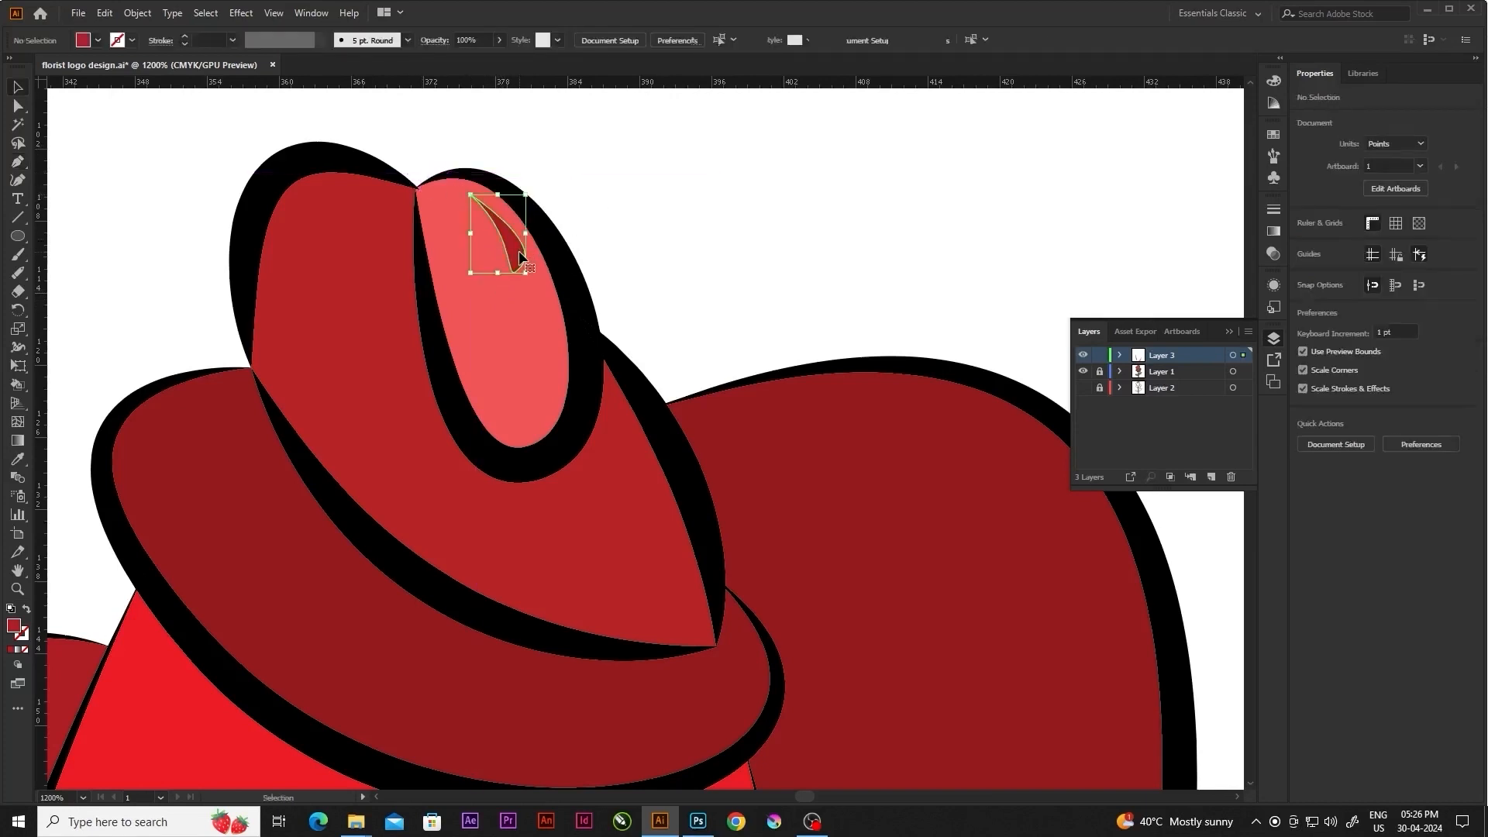
key("i")
left_click(507, 320)
double_click(15, 628)
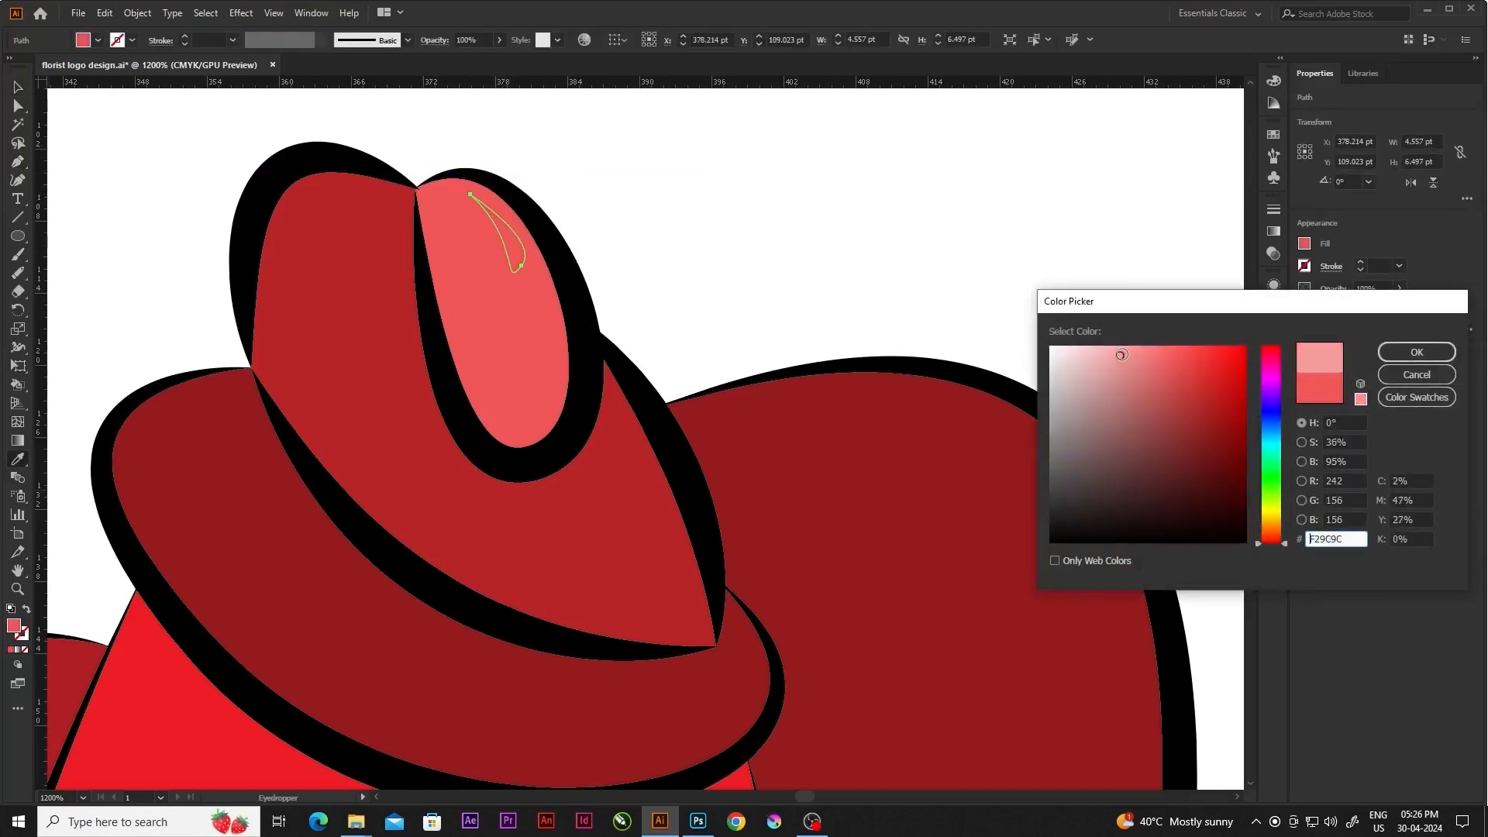
key("Return")
left_click(806, 253)
key("ctrl+1")
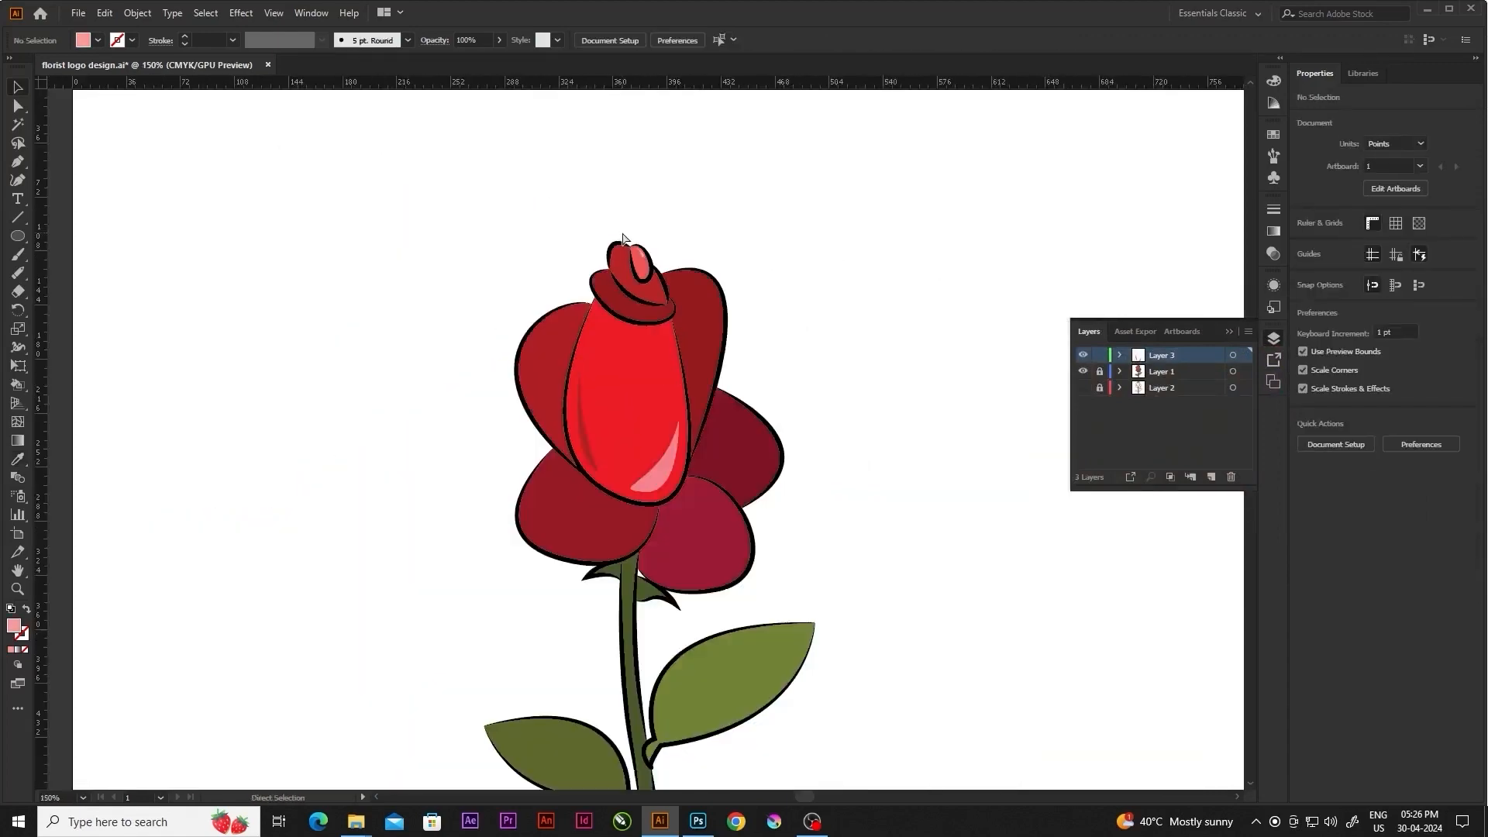
Draw a light pink curved highlight about 41 by 26 pt along the lower left petal's outer edge
key("ctrl+=")
key("ctrl+=")
key("ctrl+=")
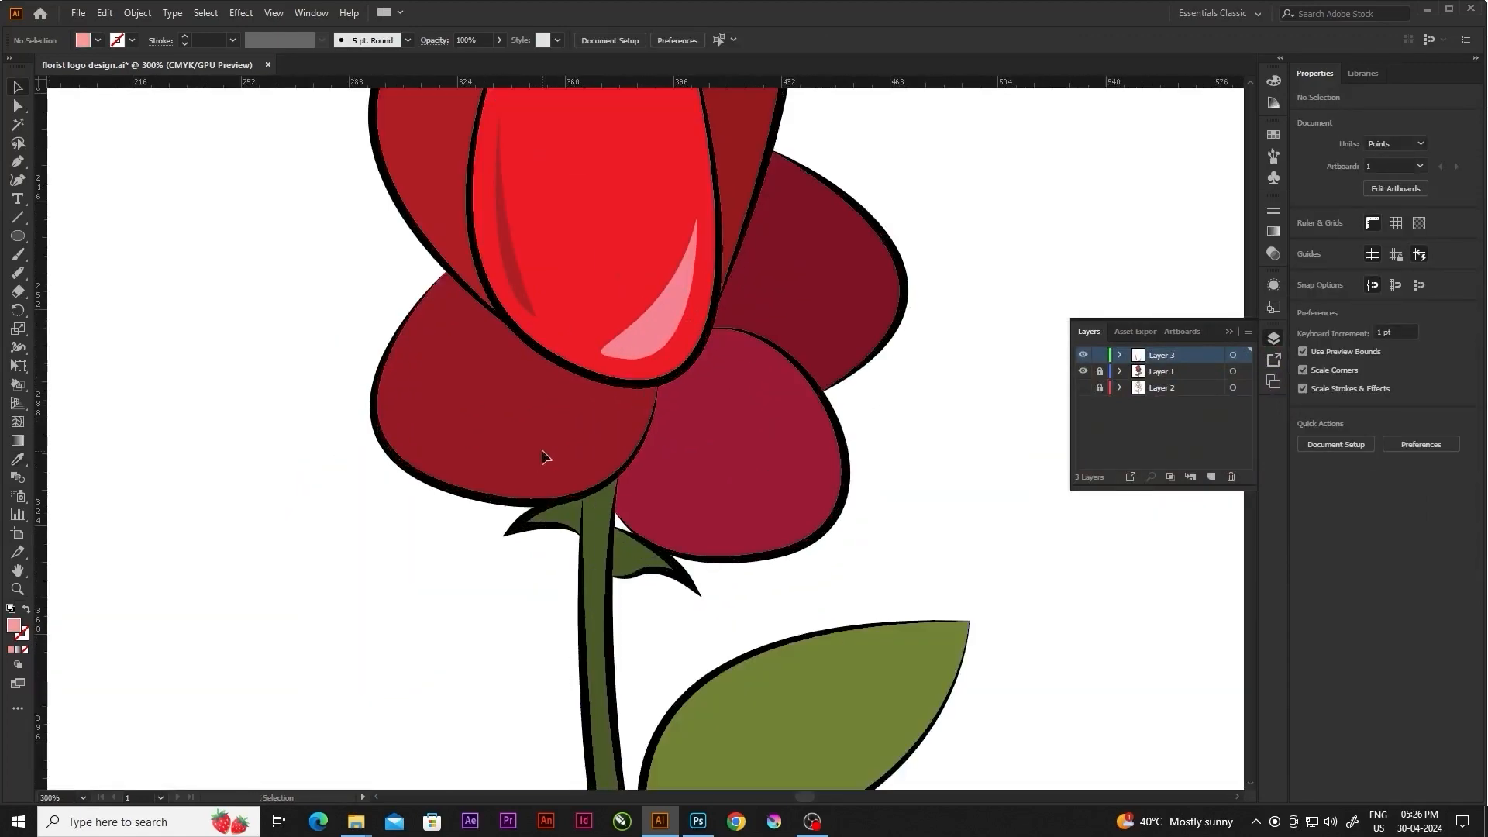
key("p")
left_click(400, 398)
left_click_drag(628, 466, 638, 469)
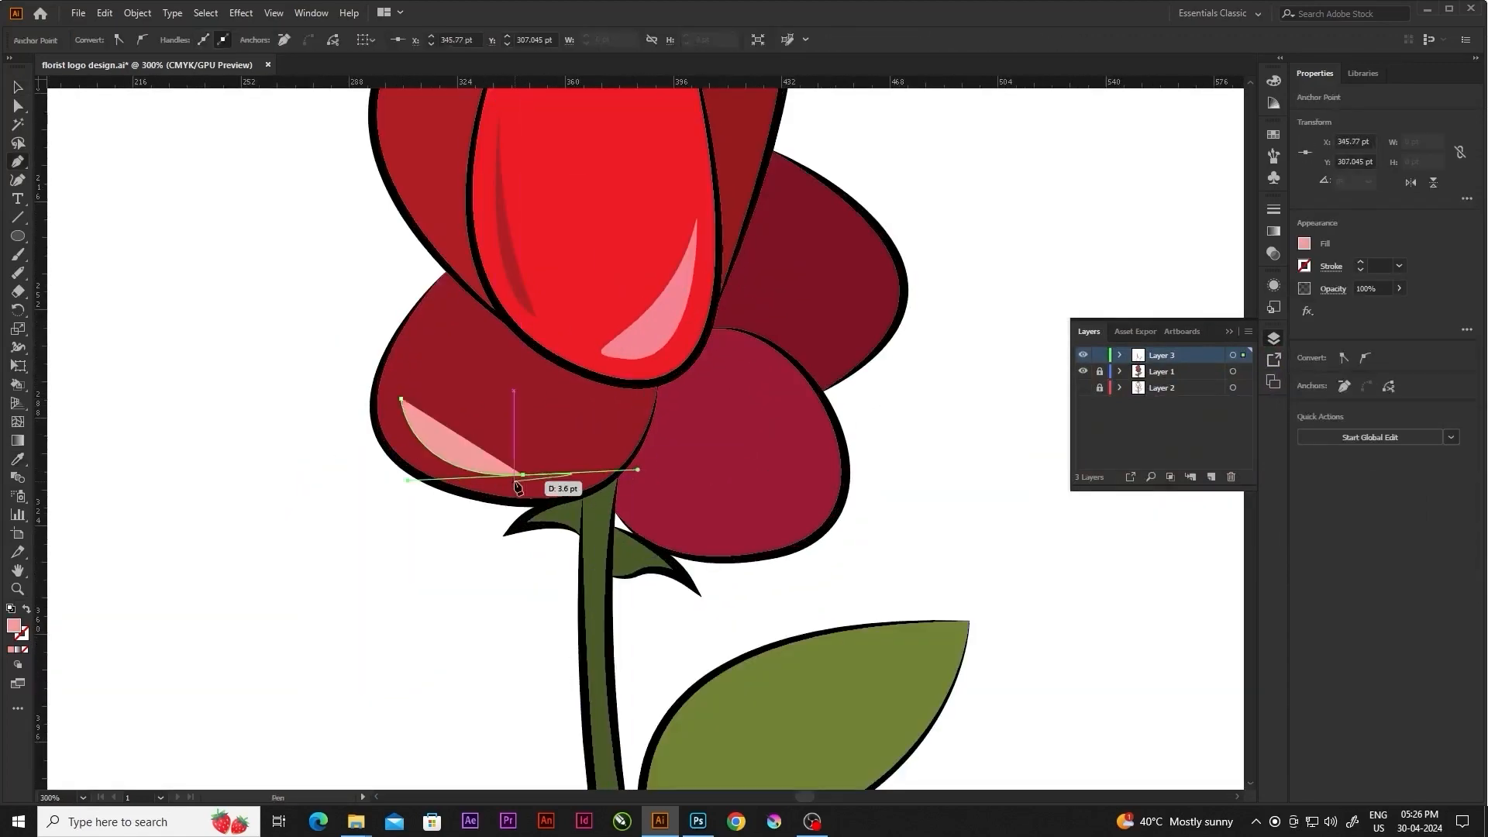
left_click(400, 398)
key("a")
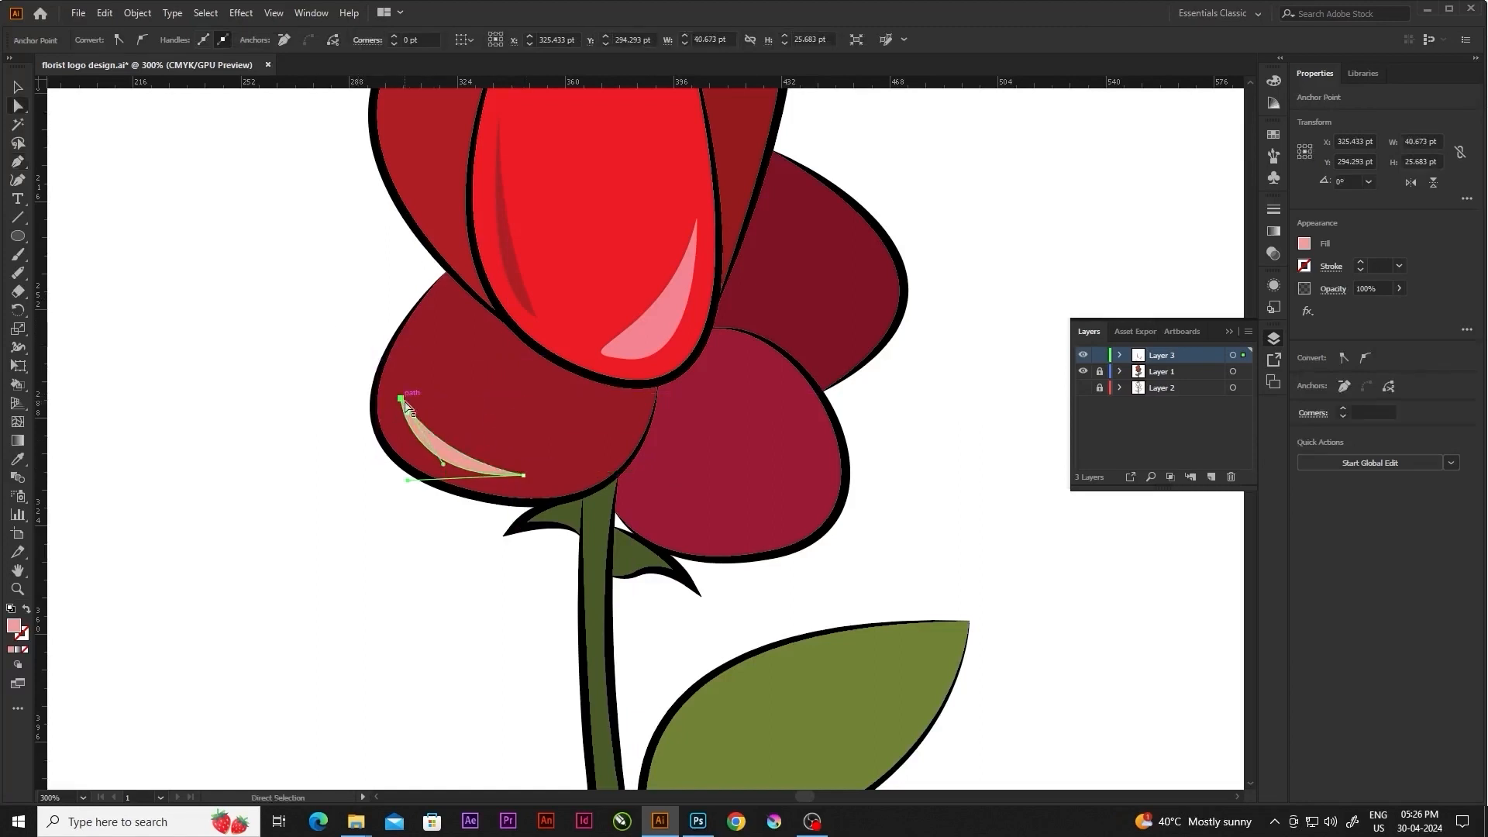
left_click(324, 439)
scroll(488, 424, "down", 3)
scroll(480, 442, "up", 4)
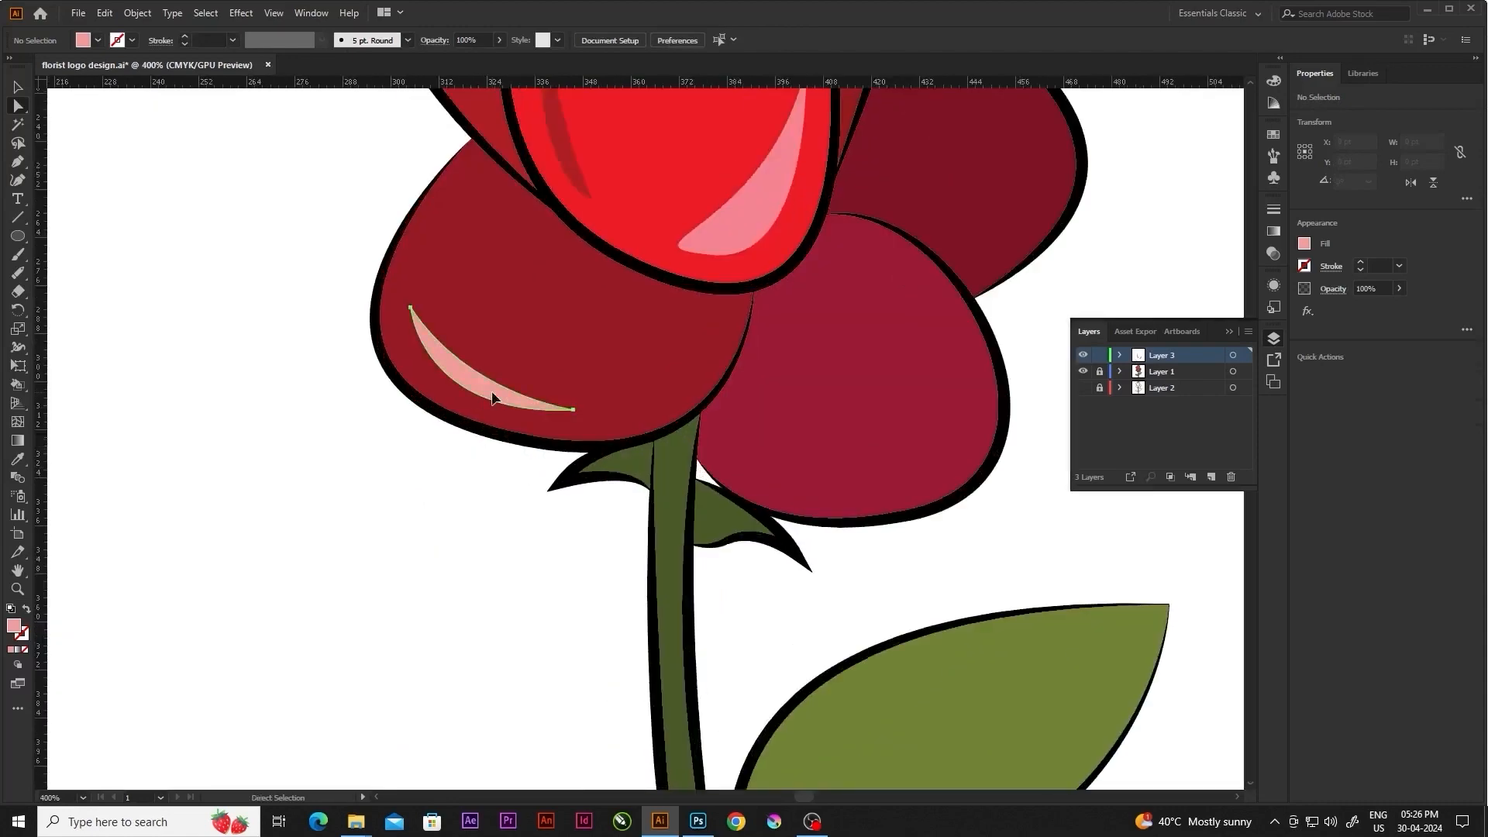
Fill the lower left petal's highlight with a slightly lighter shade of that petal's dark red
left_click(495, 397)
key("i")
left_click(578, 331)
double_click(14, 626)
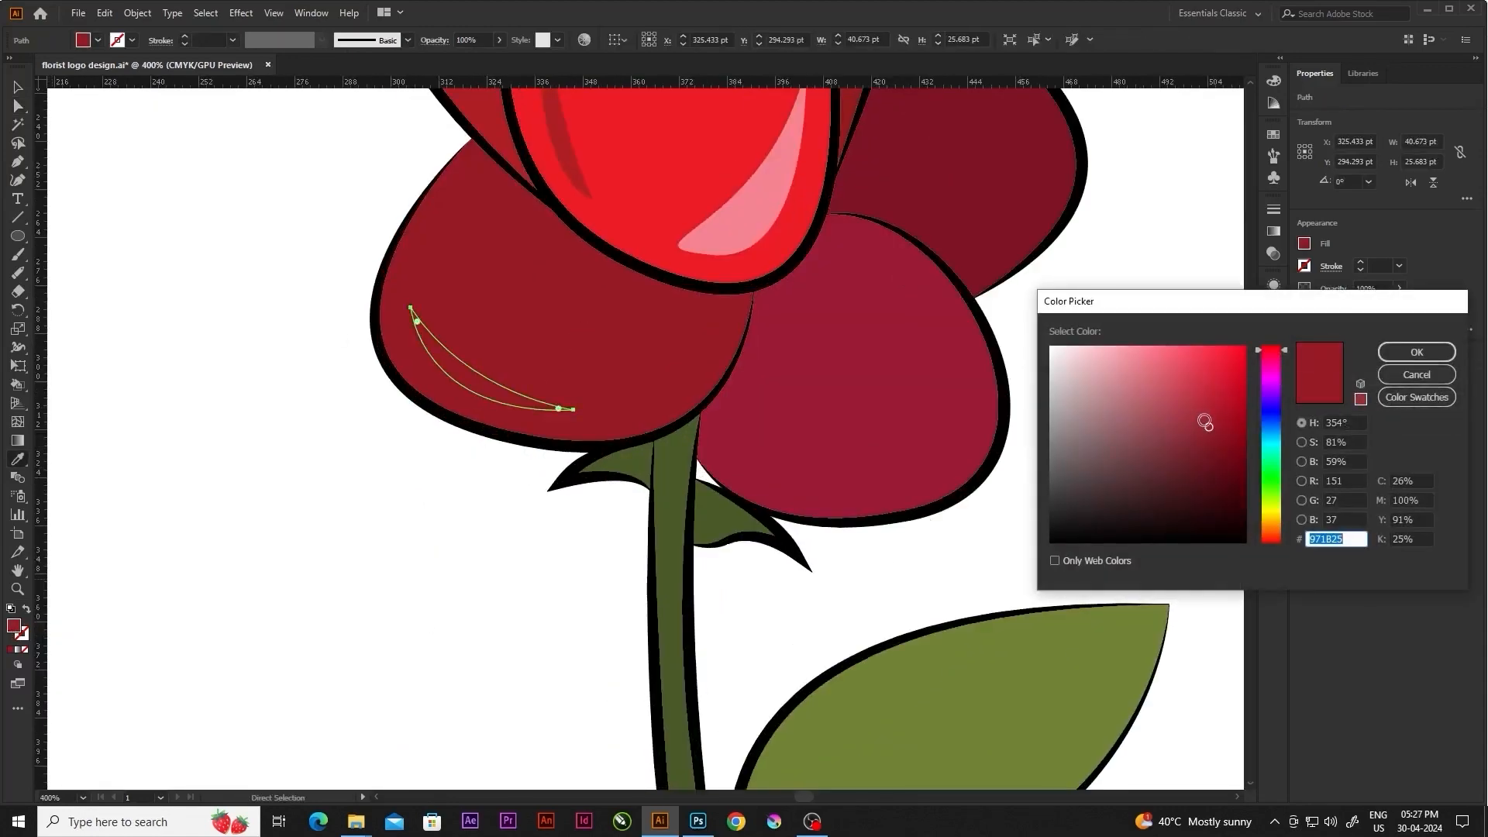
left_click_drag(1204, 421, 1191, 404)
left_click(1416, 352)
key("v")
left_click(360, 472)
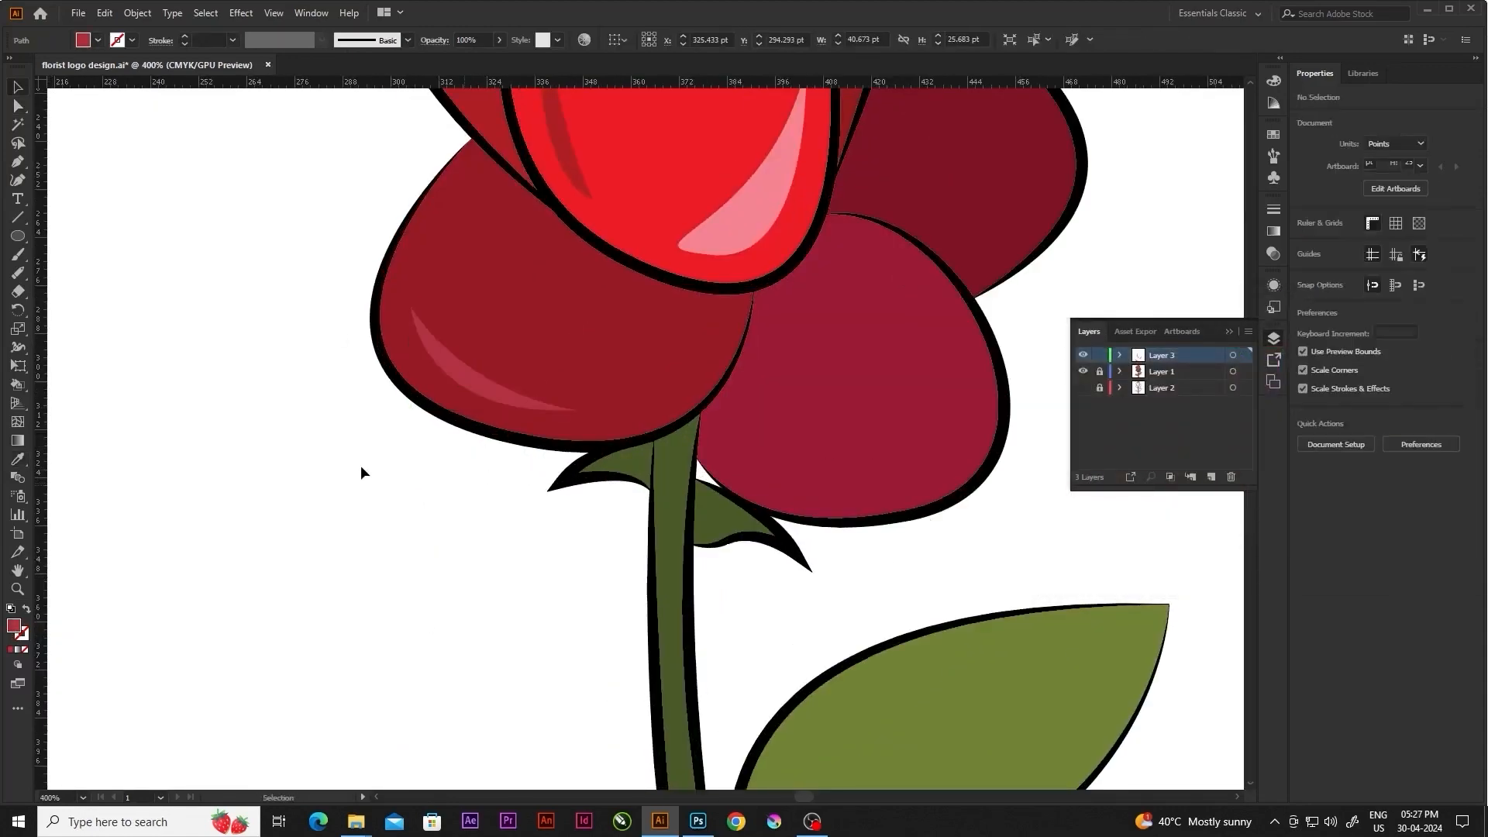
Draw a crescent highlight about 40 pt tall along the lower right petal's outer edge, using the same lighter red fill
scroll(361, 466, "down", 3)
scroll(581, 453, "up", 2)
key("p")
left_click(556, 373)
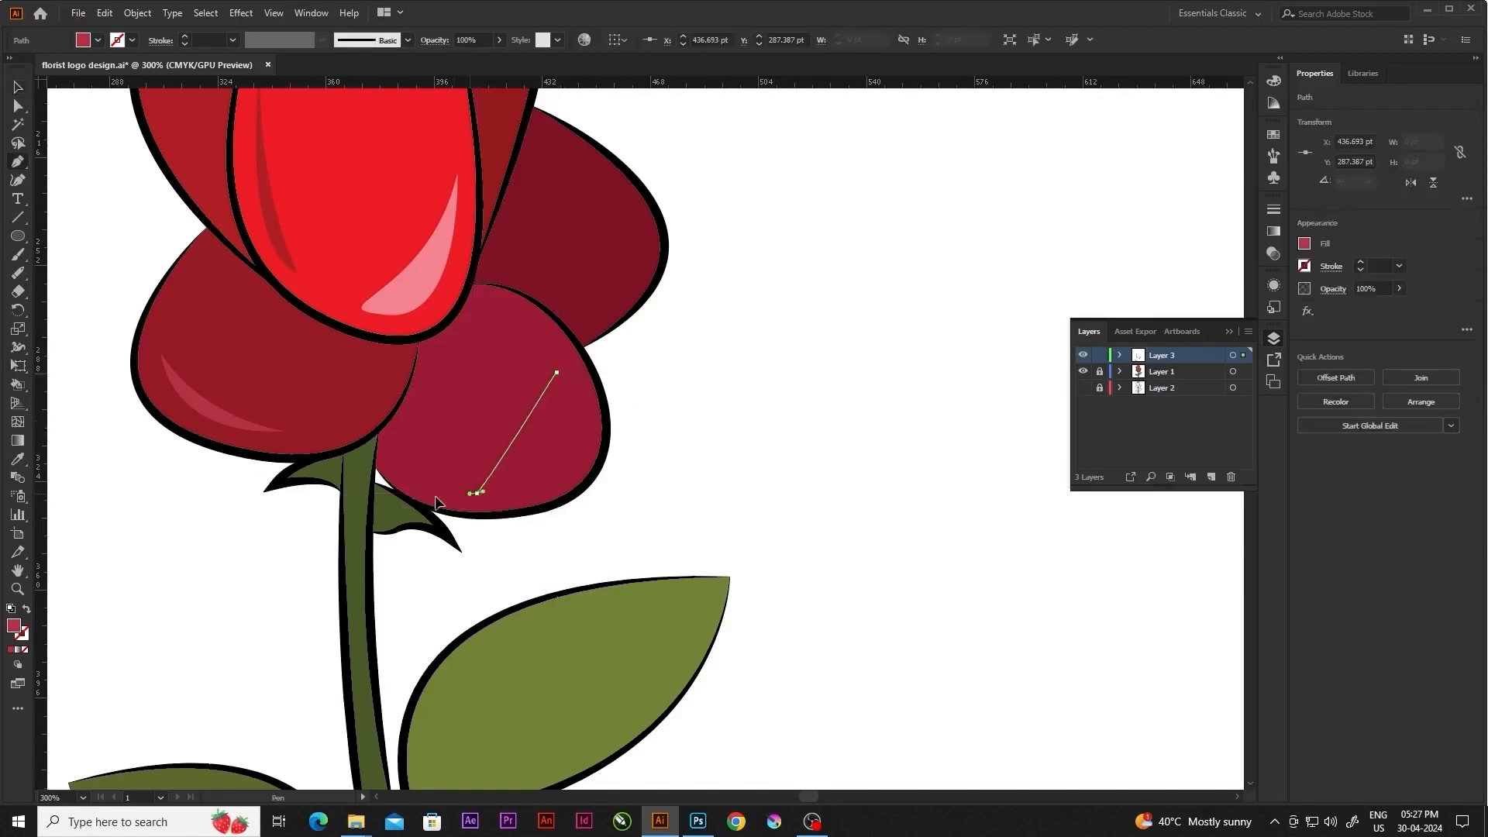
left_click_drag(476, 493, 616, 496)
left_click(557, 374)
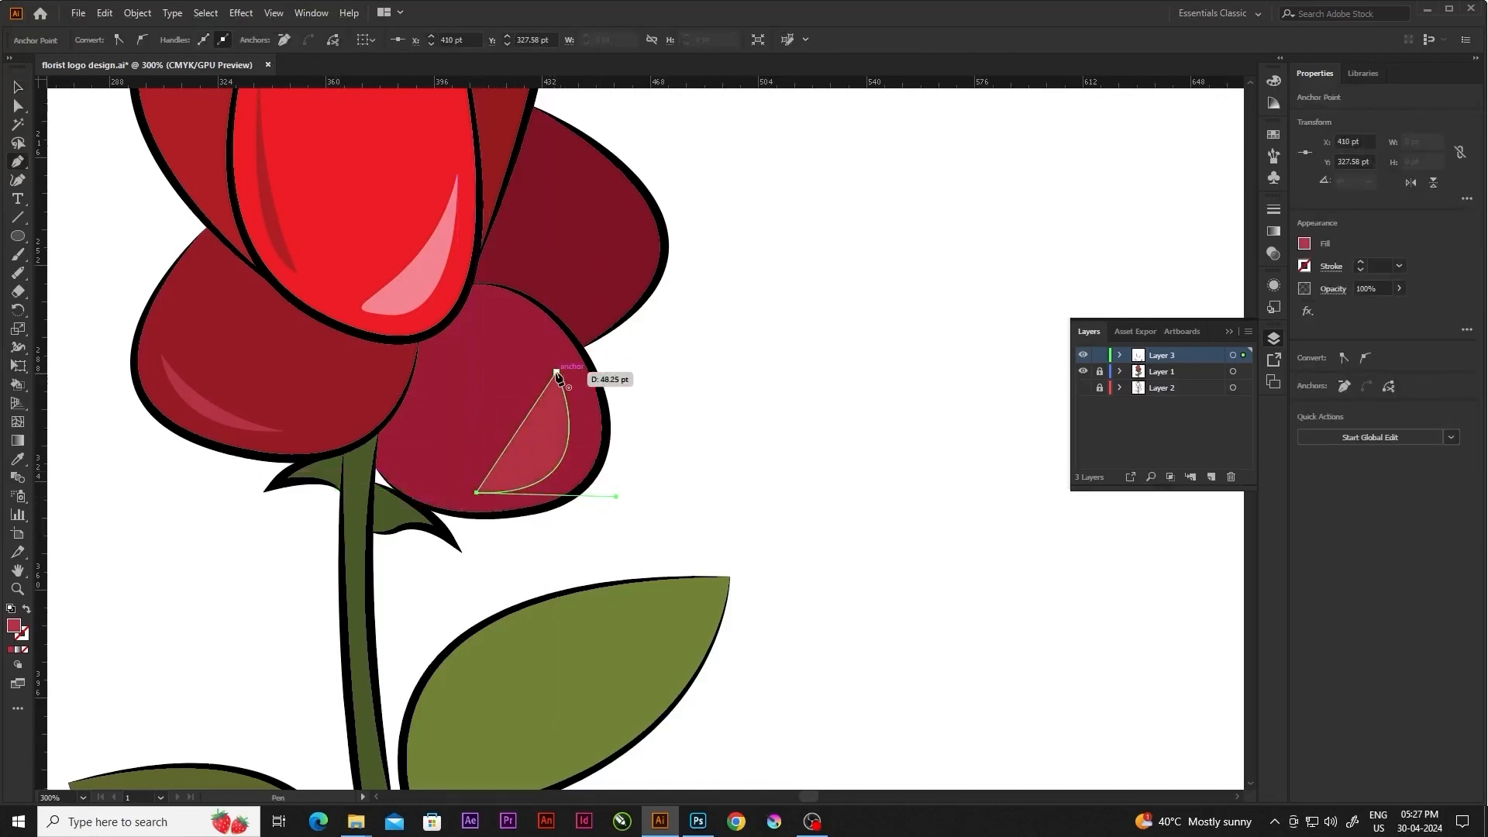
left_click_drag(552, 286, 536, 283)
key("v")
left_click(711, 445)
scroll(655, 495, "down", 3)
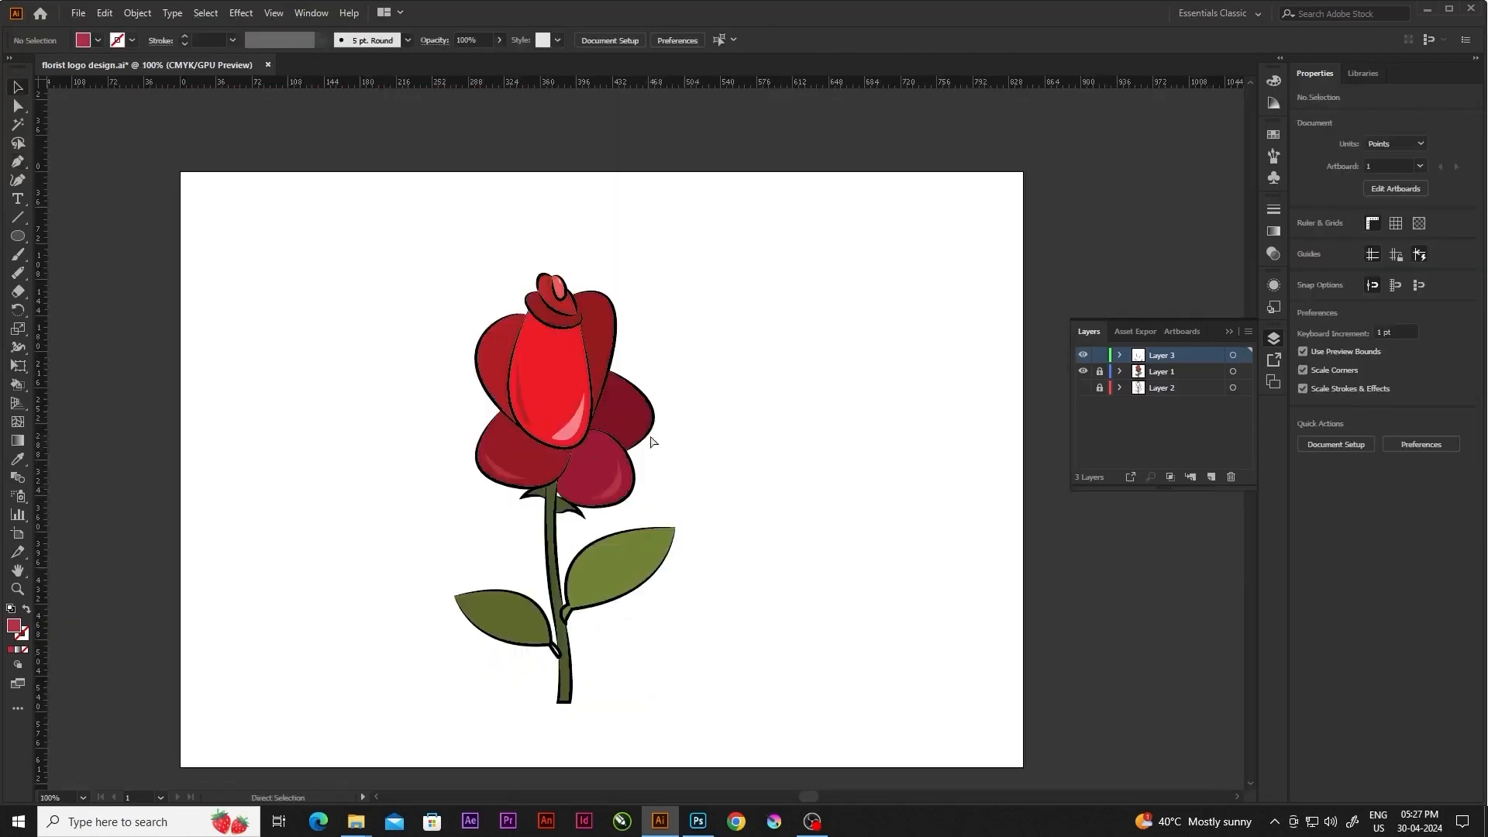
Draw a curved highlight about 22 by 44 pt along the outer edge of the dark petal behind the bud's right side
scroll(649, 423, "up", 4)
key("p")
left_click(572, 278)
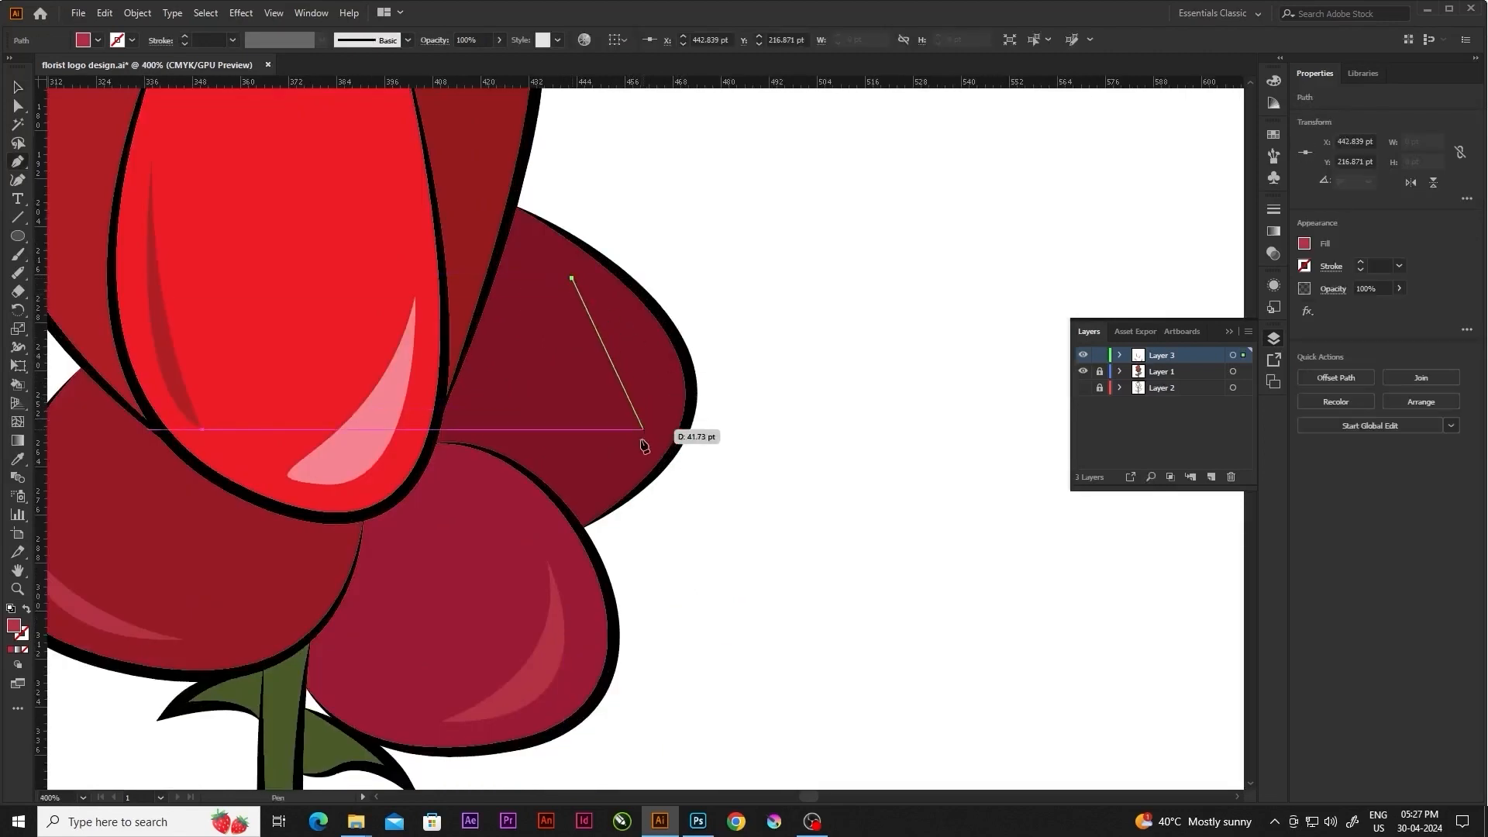
left_click_drag(640, 455, 570, 525)
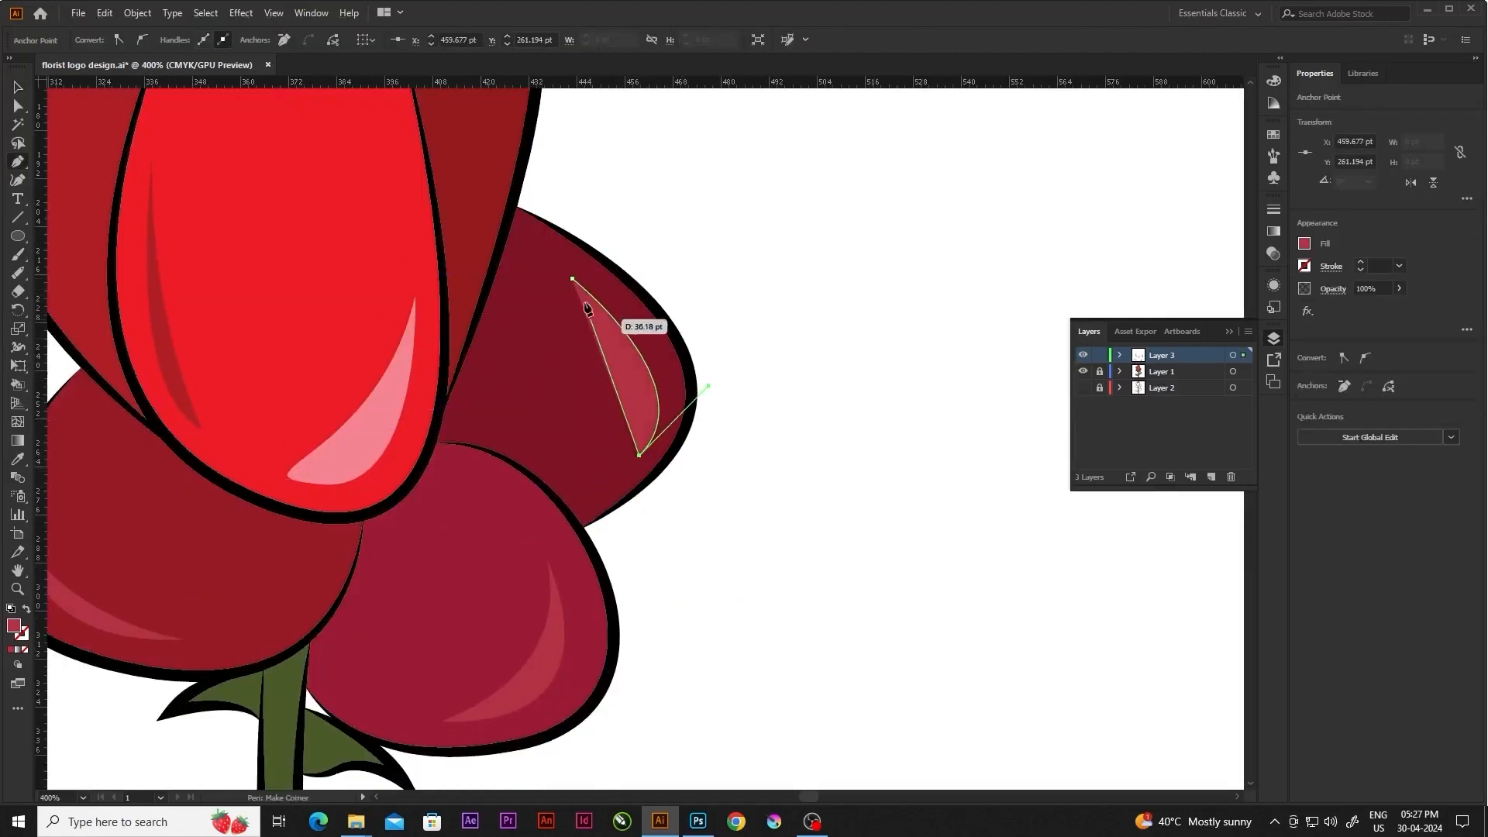
left_click_drag(572, 278, 492, 197)
key("v")
left_click(848, 369)
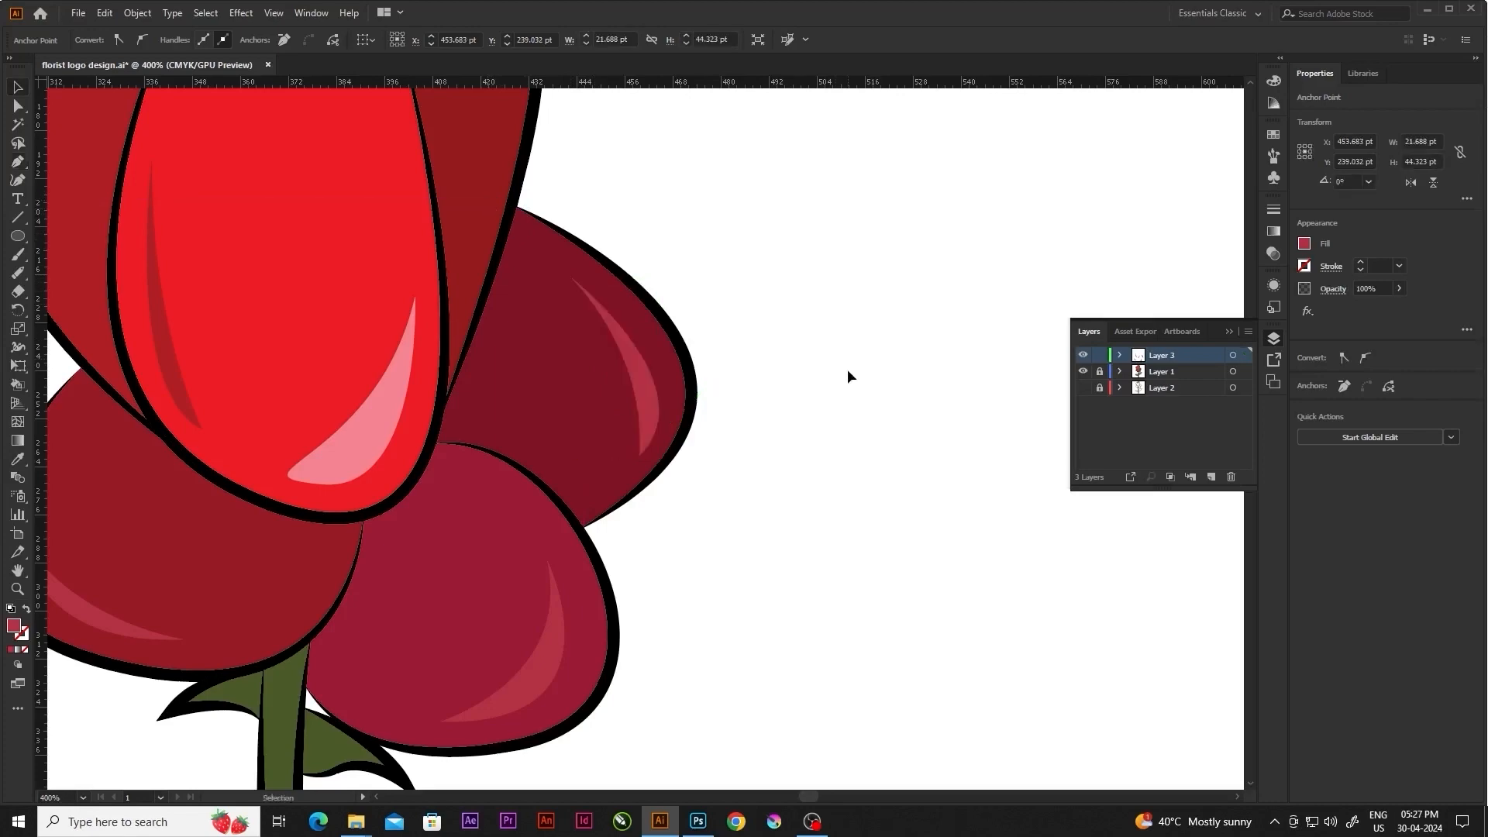
Draw a thin curved highlight about 52 by 47 pt along the right leaf's lower edge
scroll(698, 368, "down", 4)
scroll(689, 376, "up", 2)
scroll(722, 384, "down", 2)
scroll(707, 510, "up", 2)
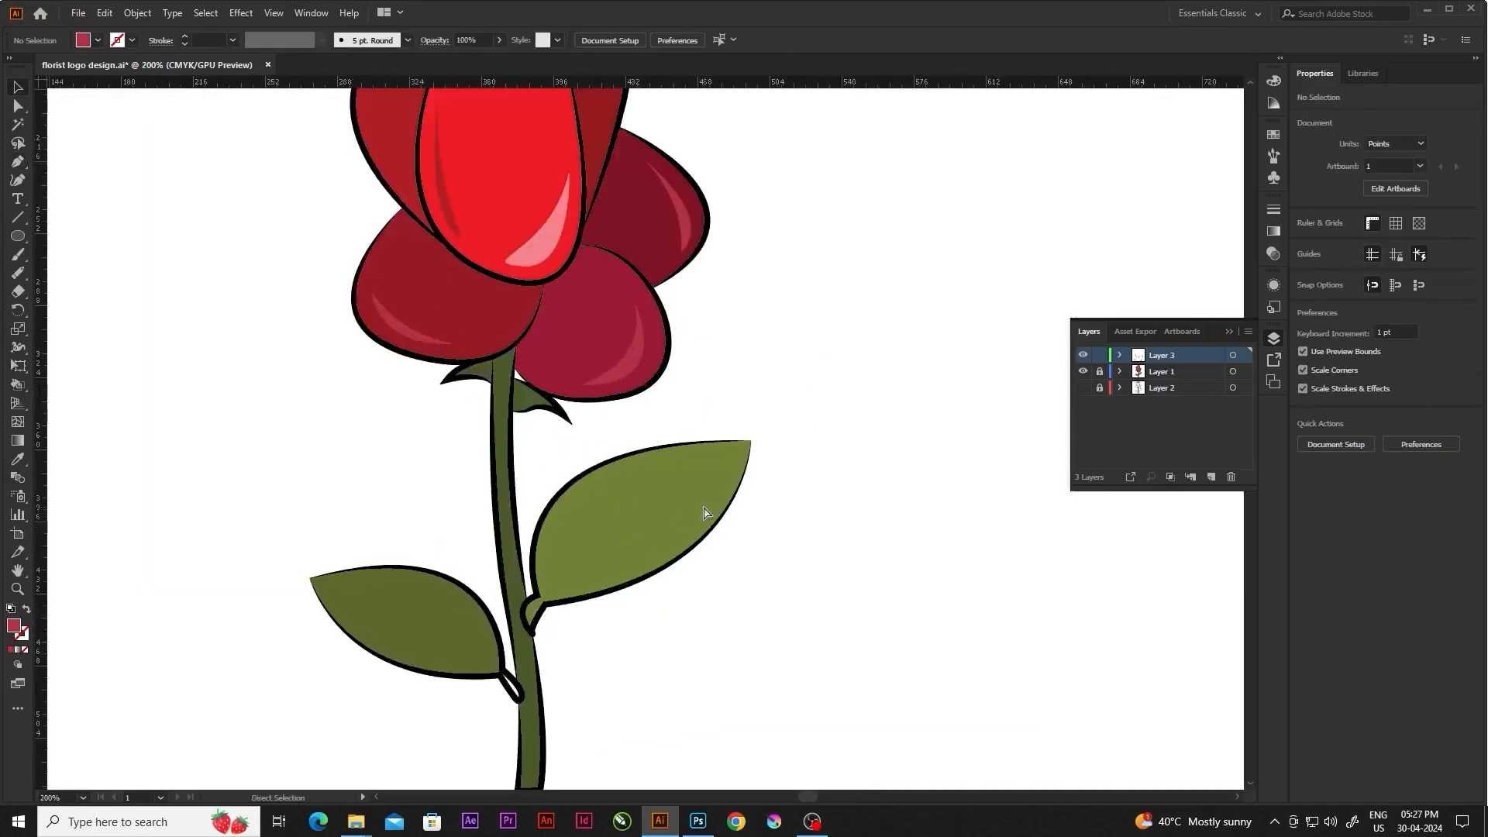
key("p")
scroll(682, 524, "up", 1)
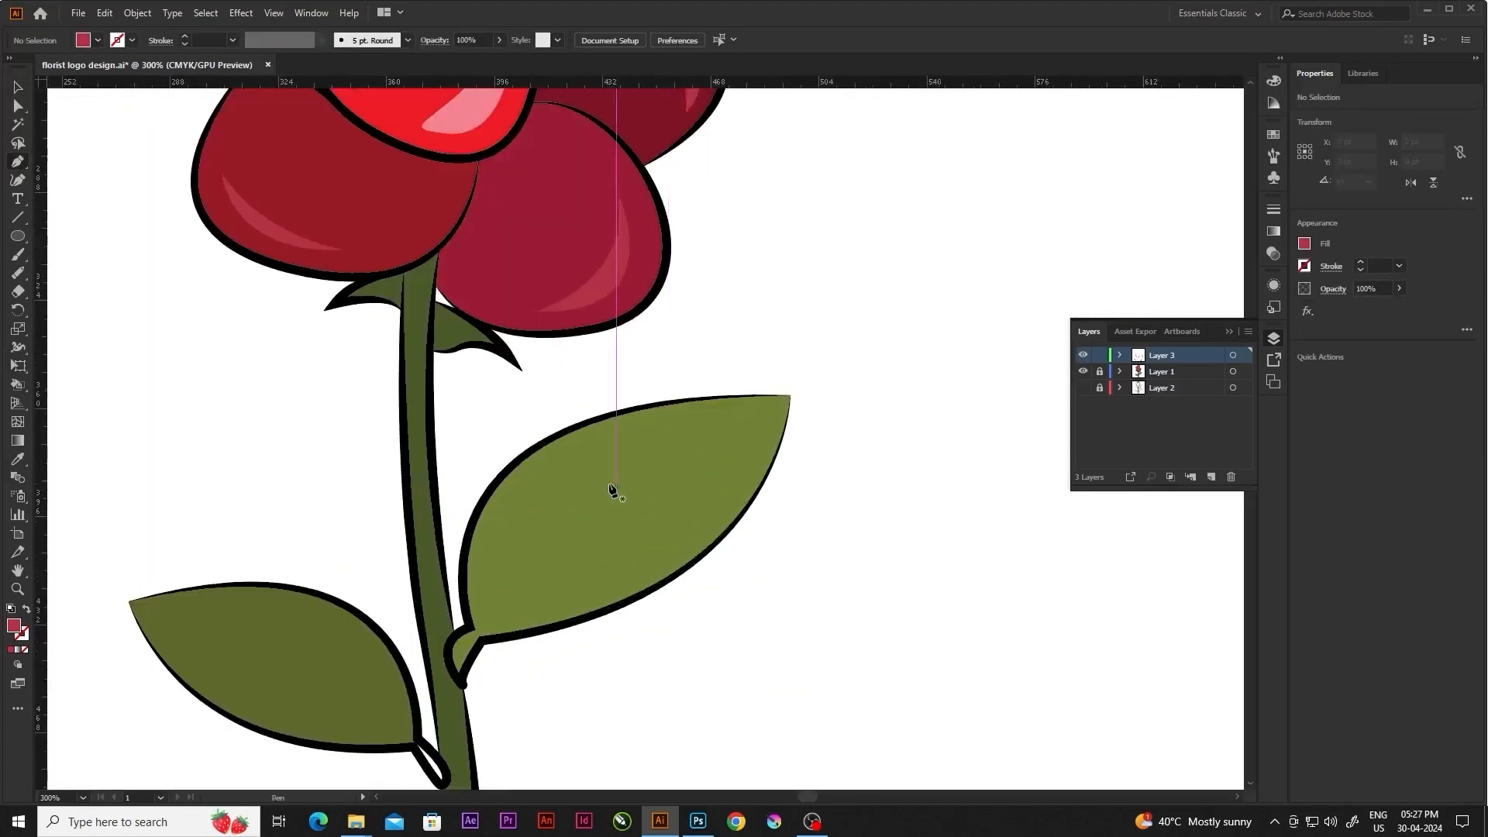
left_click(766, 436)
left_click_drag(610, 577, 537, 582)
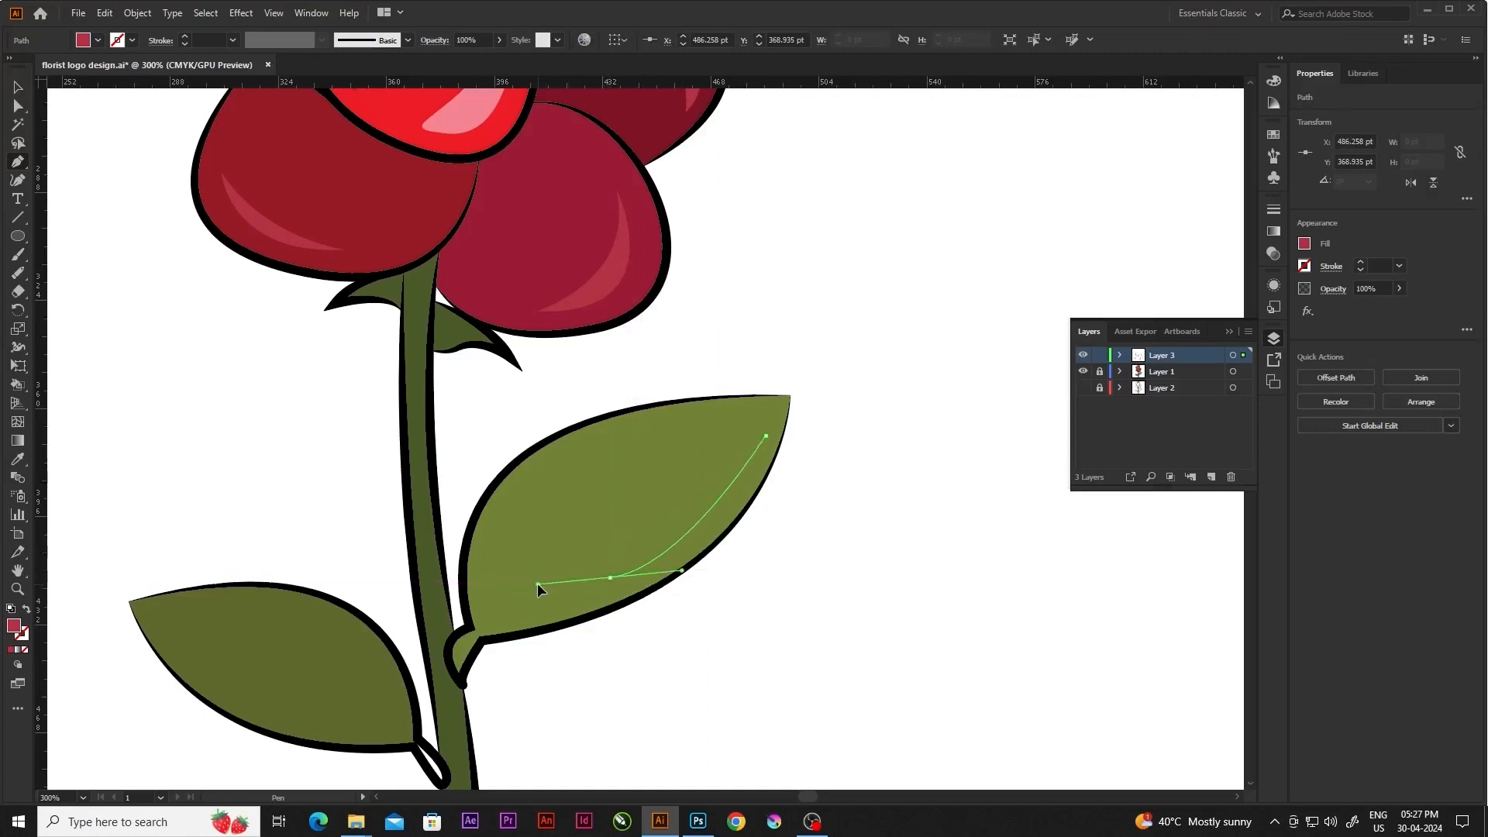
left_click(610, 577)
left_click_drag(766, 436, 816, 370)
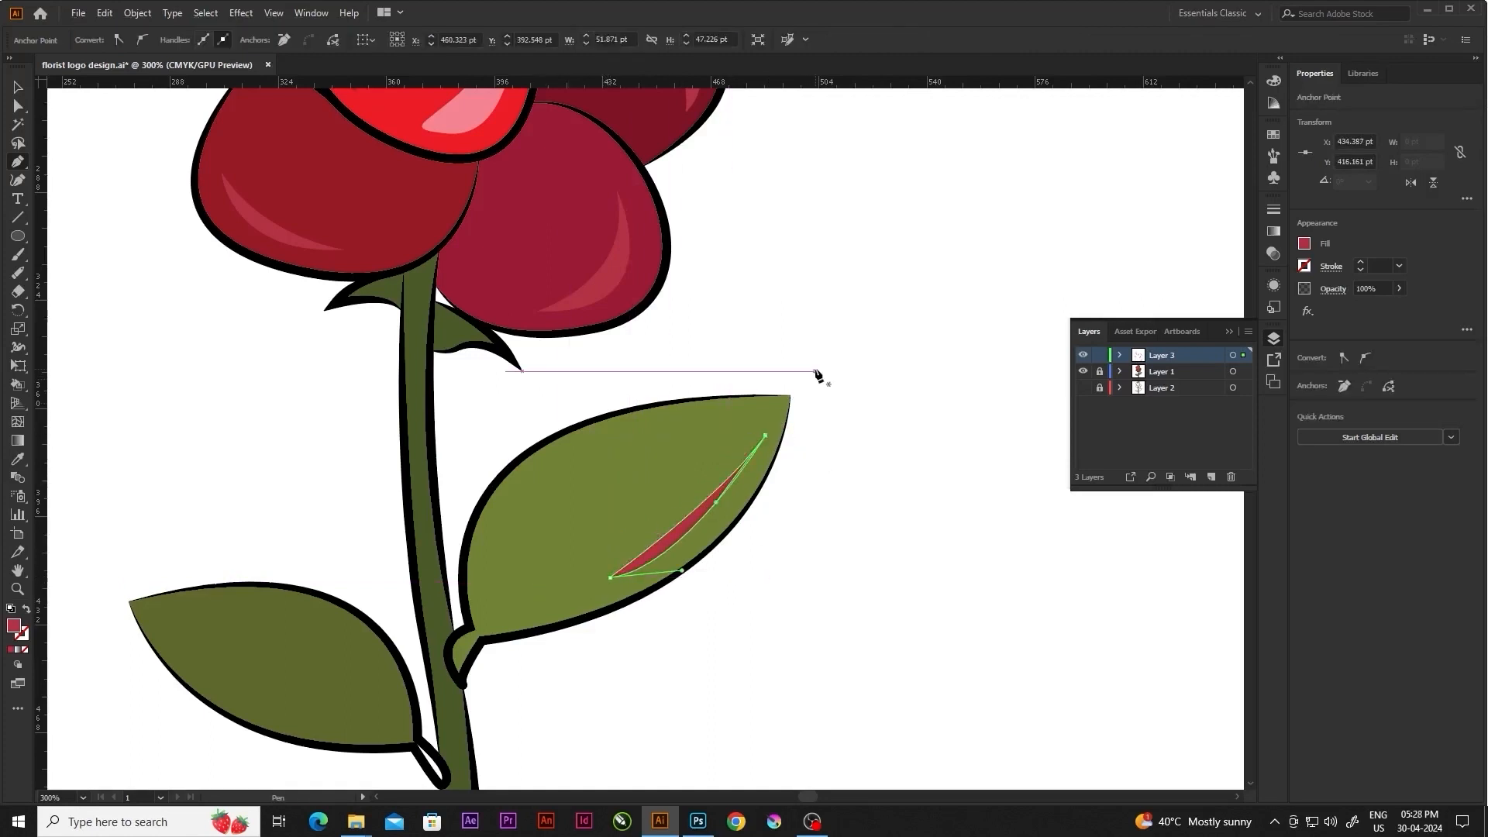
key("v")
left_click(818, 372)
Fill the right leaf's highlight with light green 99AD45
left_click(679, 533)
key("i")
left_click(301, 721)
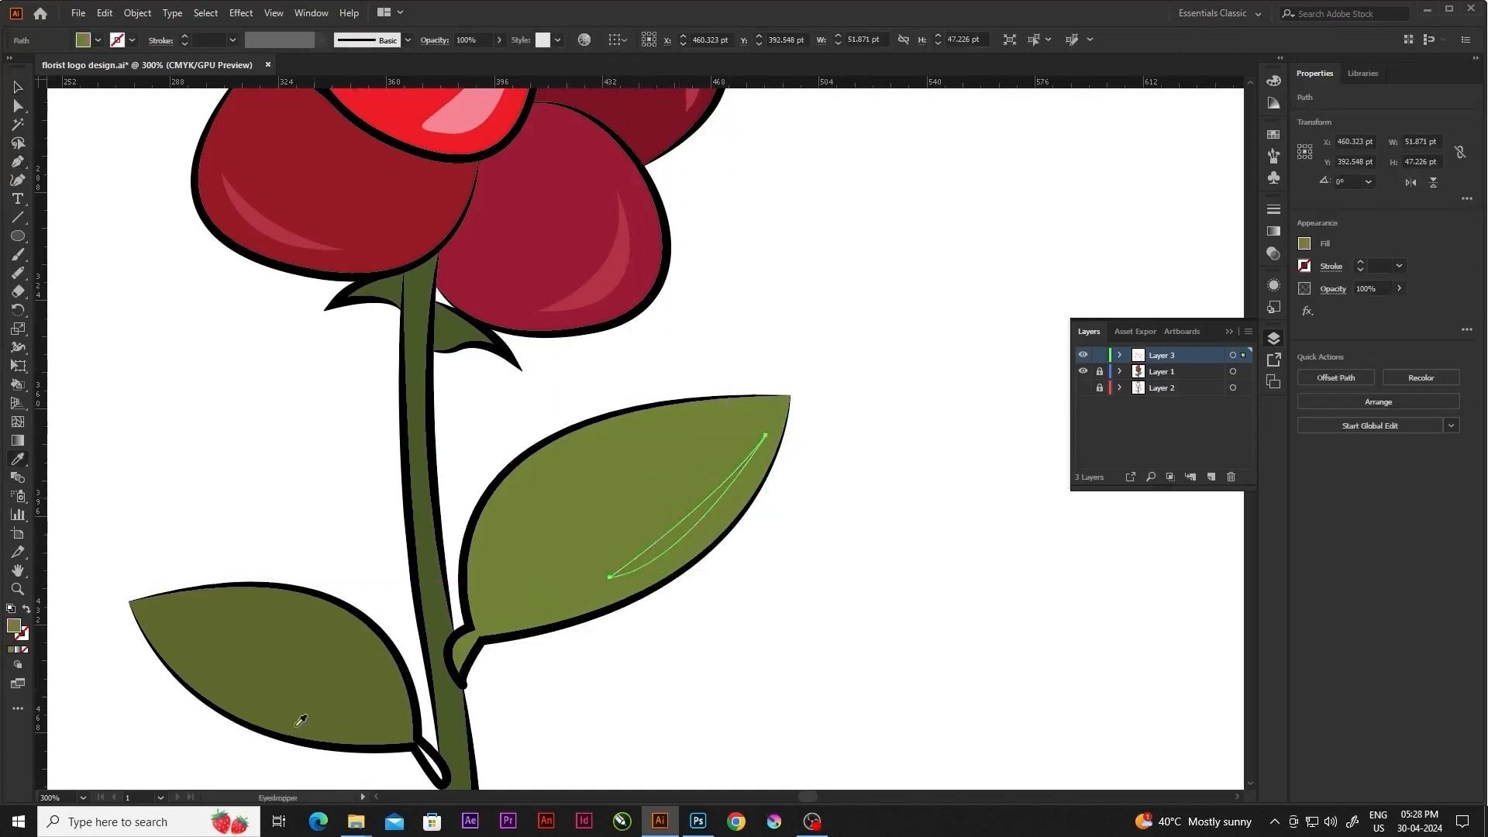
double_click(9, 629)
left_click(1169, 408)
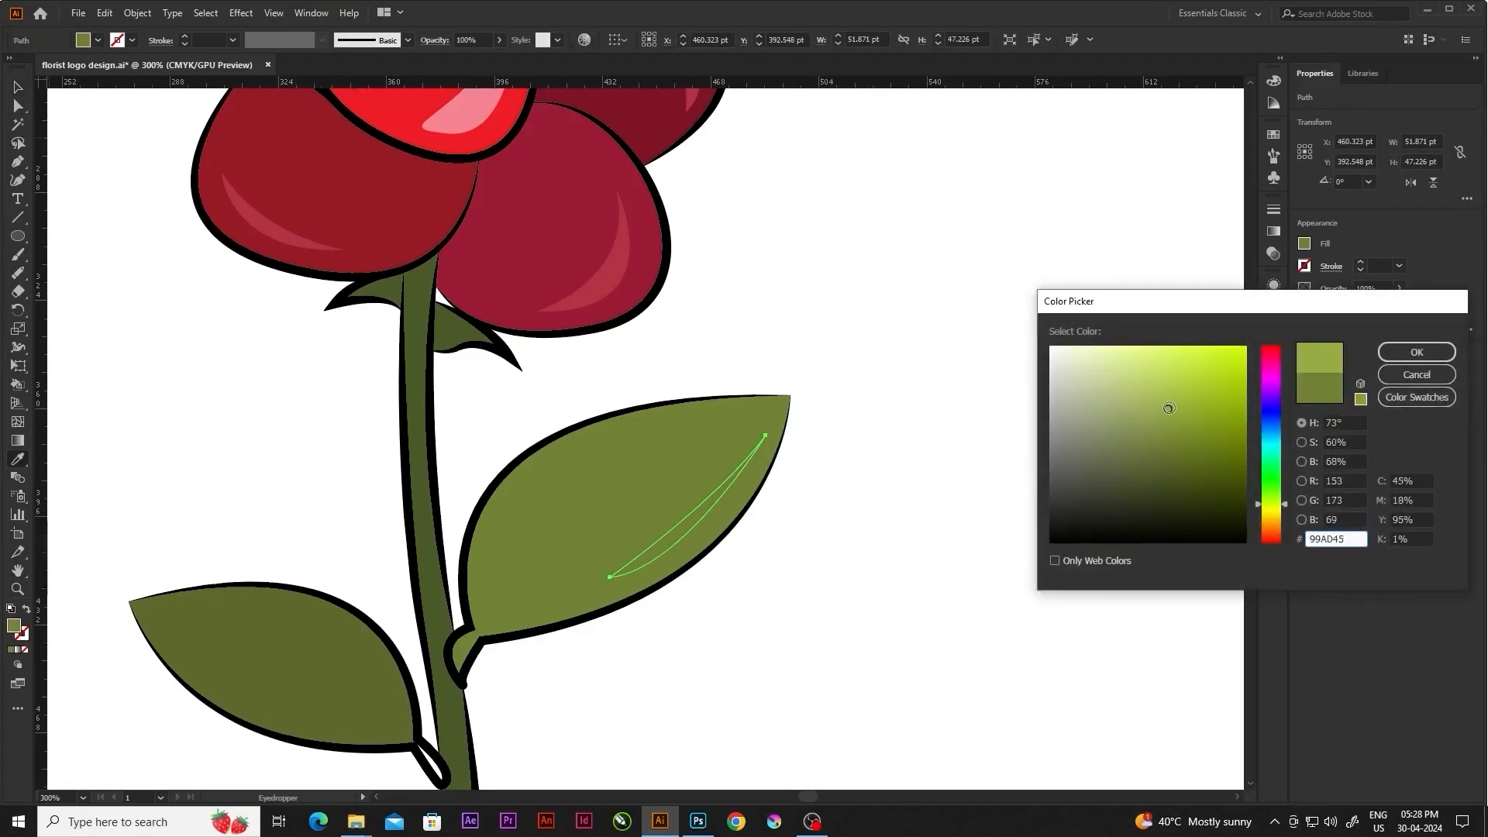
left_click(1392, 352)
key("v")
left_click(868, 351)
Draw a thin curved light green highlight along the left leaf's lower edge
scroll(857, 347, "down", 2)
left_click_drag(588, 548, 600, 511)
scroll(588, 532, "up", 2)
key("p")
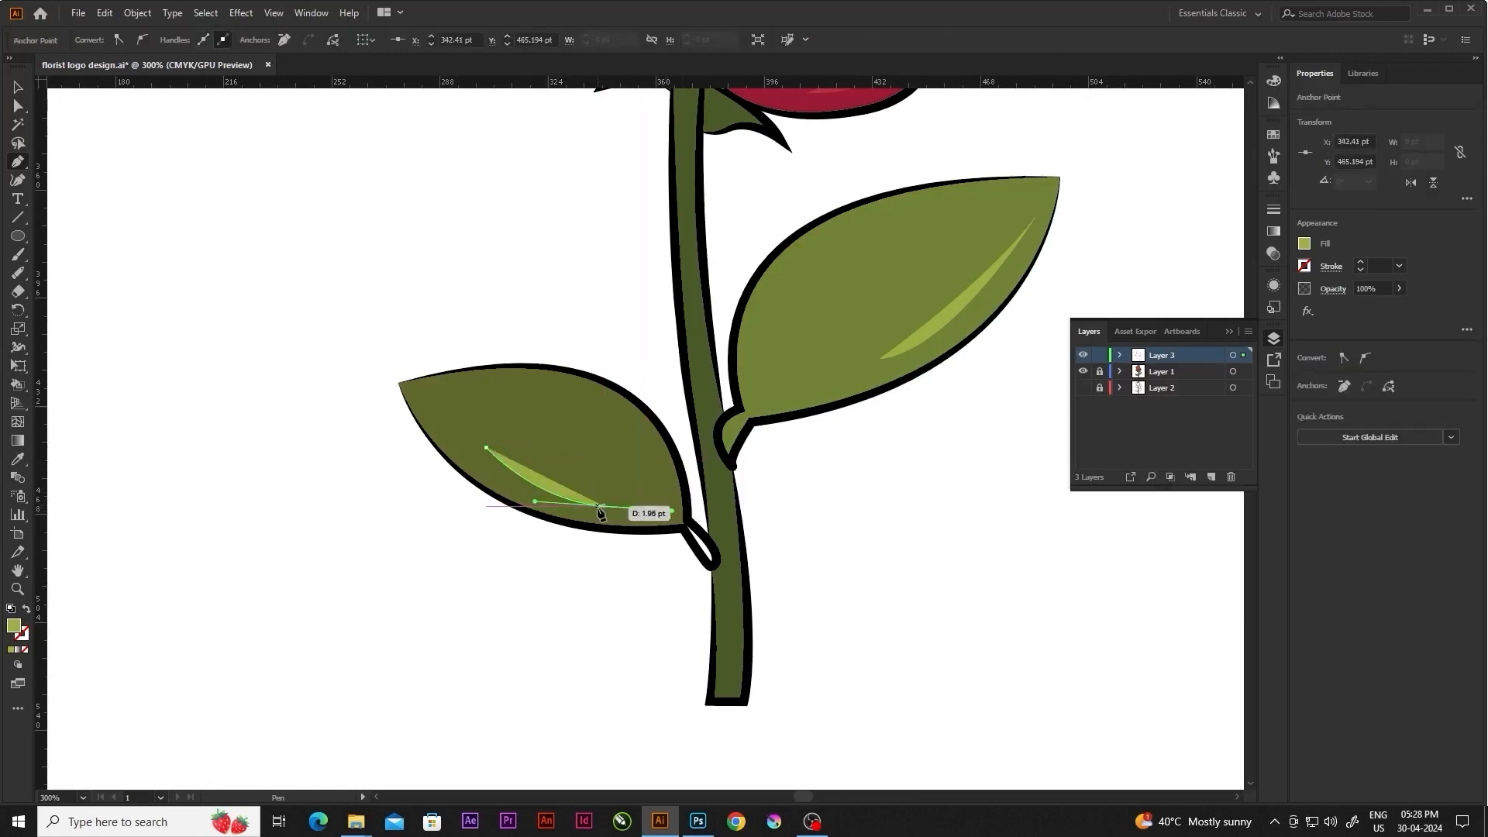
mouse_move(487, 445)
left_mouse_down()
mouse_move(445, 410)
mouse_move(465, 440)
left_mouse_up()
left_click(18, 105)
left_click(435, 508)
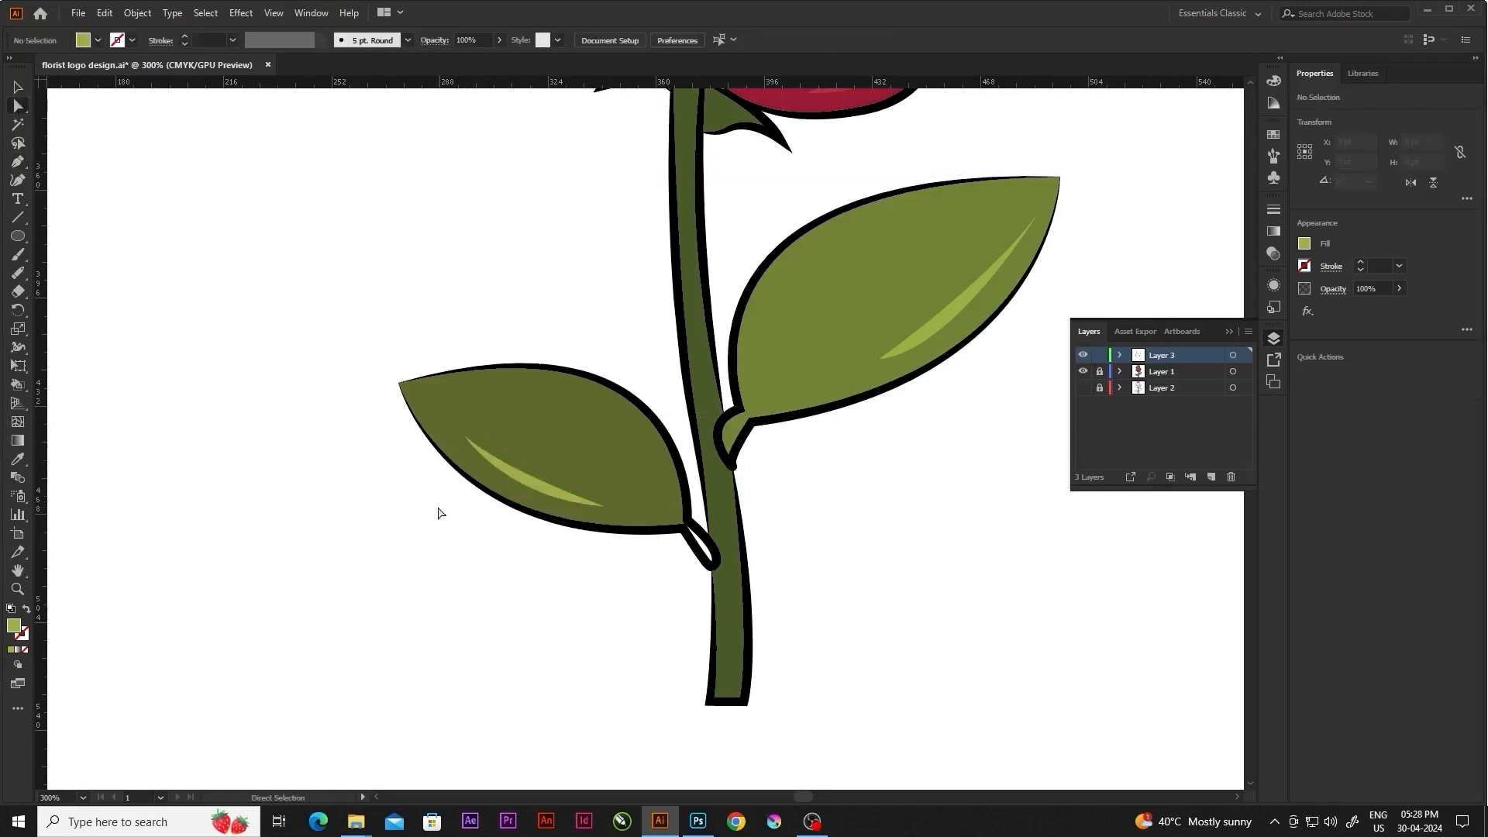
Save the document with the leaf highlights in place
key("ctrl+1")
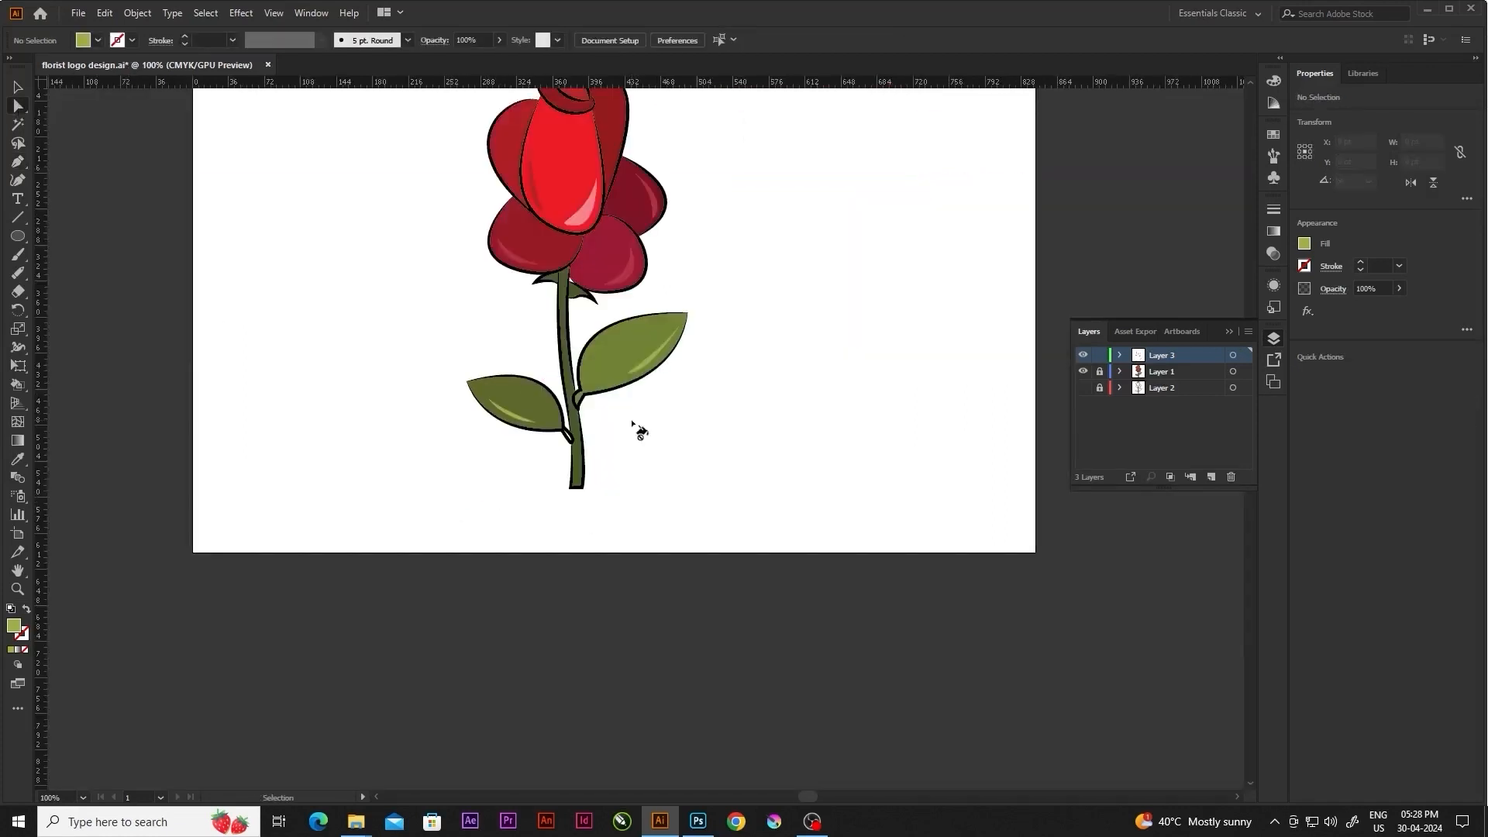
key("ctrl+minus")
key("ctrl+s")
Group all the flower artwork, including the outlines on Layer 1, and move the group just off the artboard's left side
key("ctrl+a")
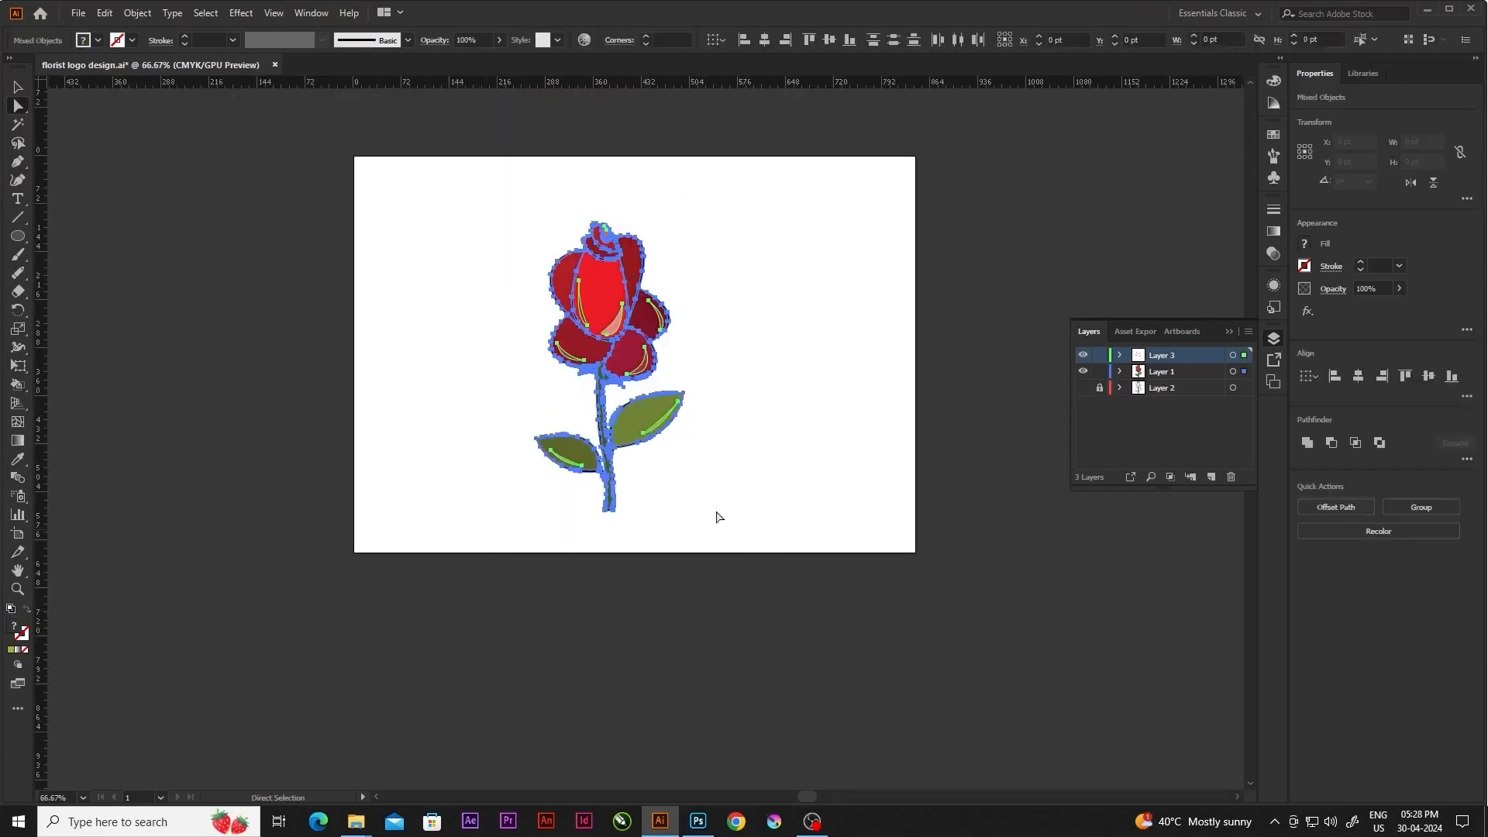
key("v")
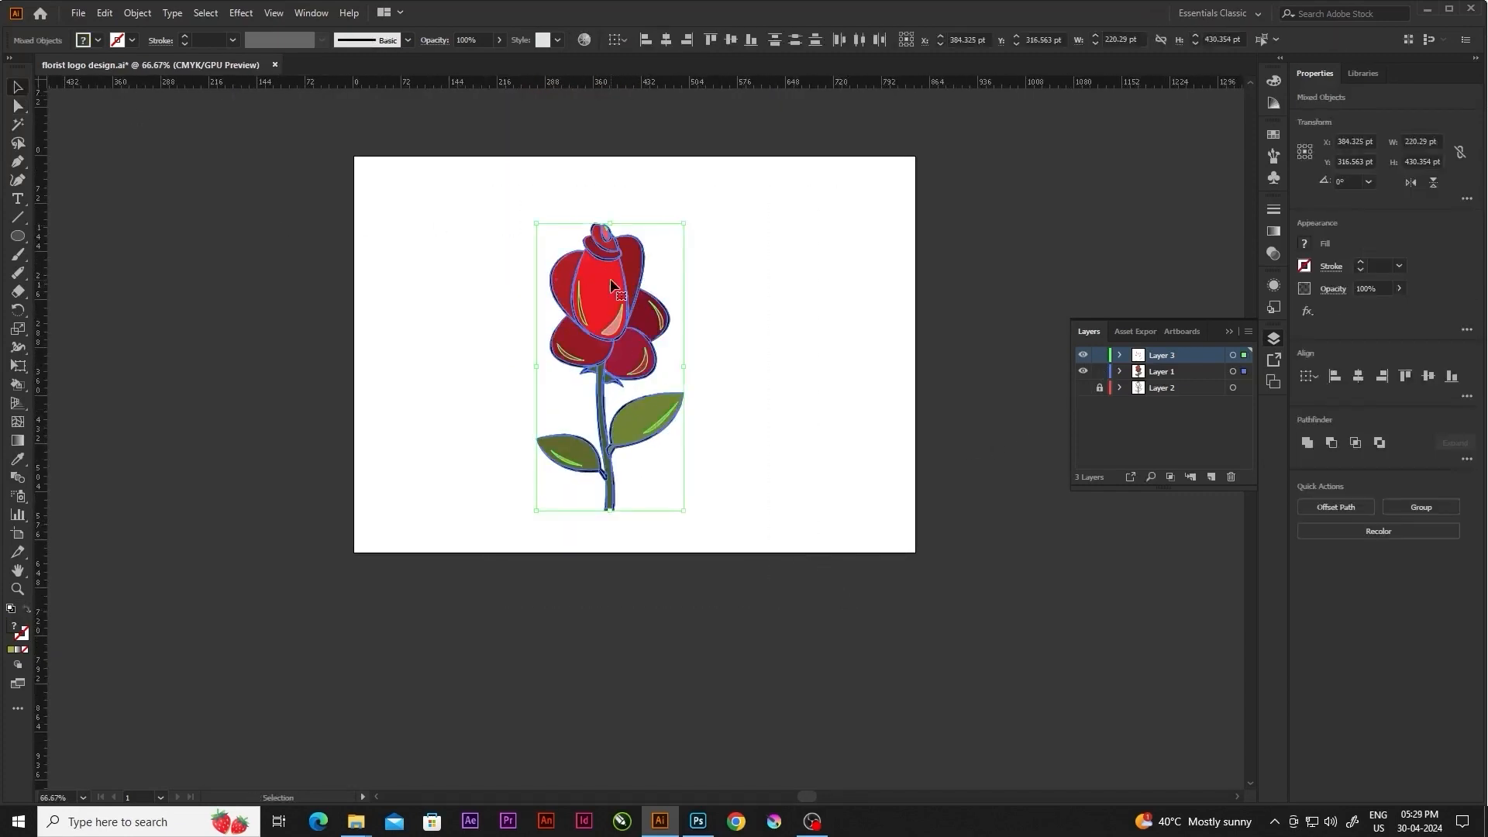
right_click(616, 280)
left_click(643, 392)
left_click_drag(616, 305, 282, 305)
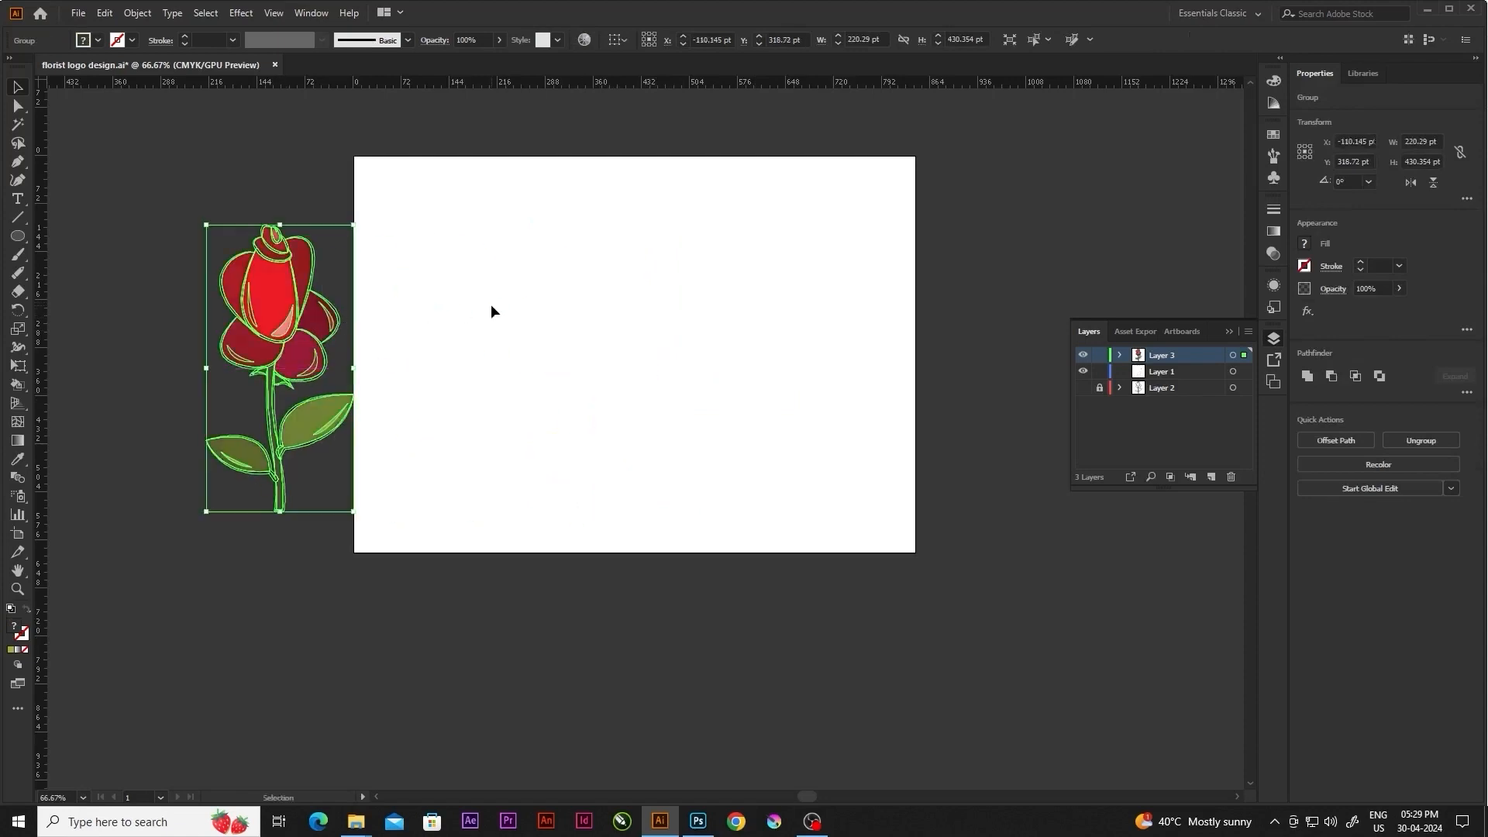
left_click(568, 304)
Add the text "Flor st" at 72 pt on the artboard, with spaces in place of the letter i
left_click(19, 202)
scroll(564, 377, "up", 3)
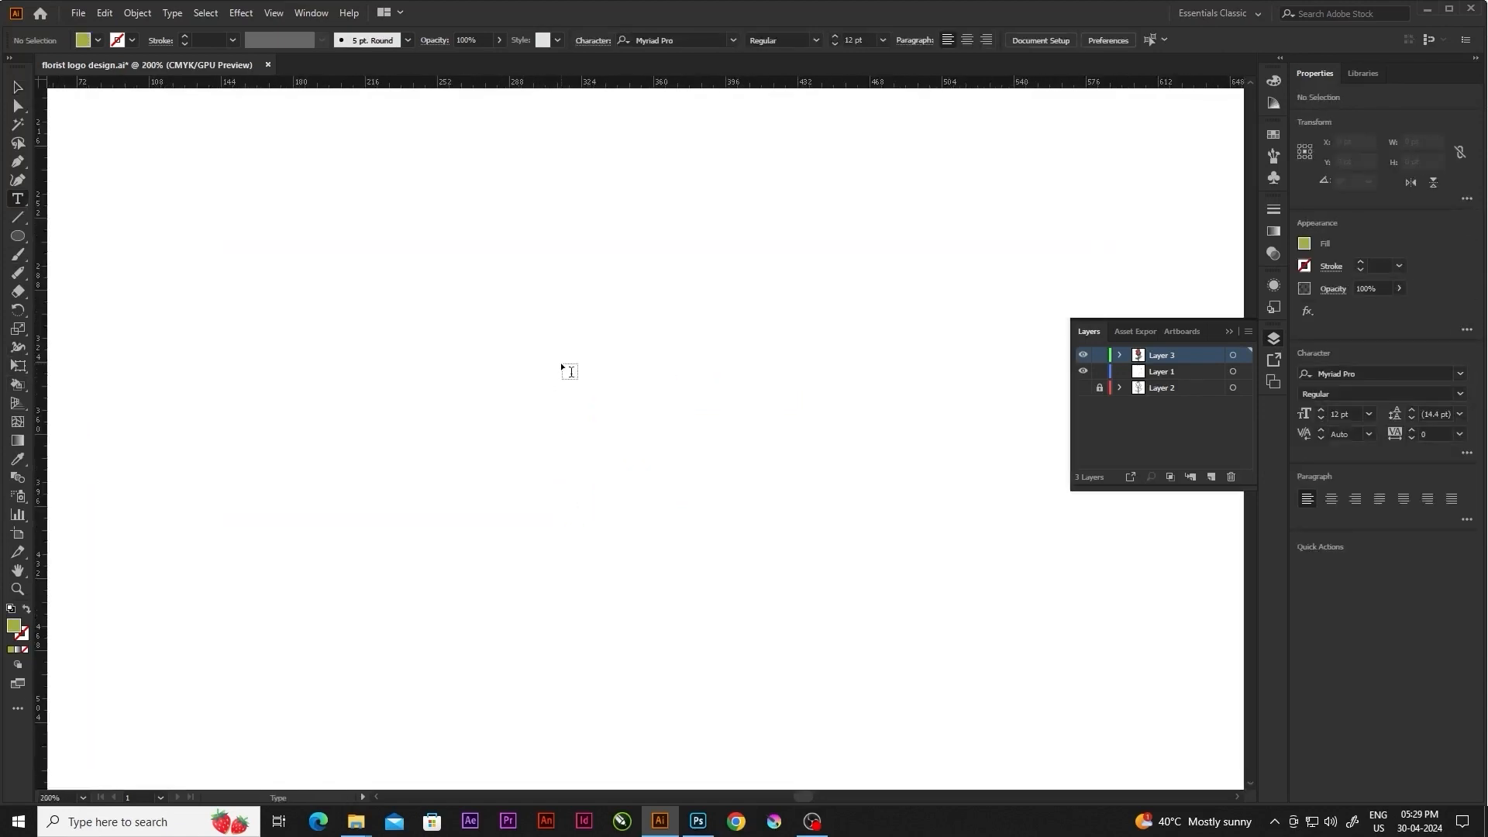
scroll(580, 368, "down", 4)
left_click(586, 351)
left_click(768, 40)
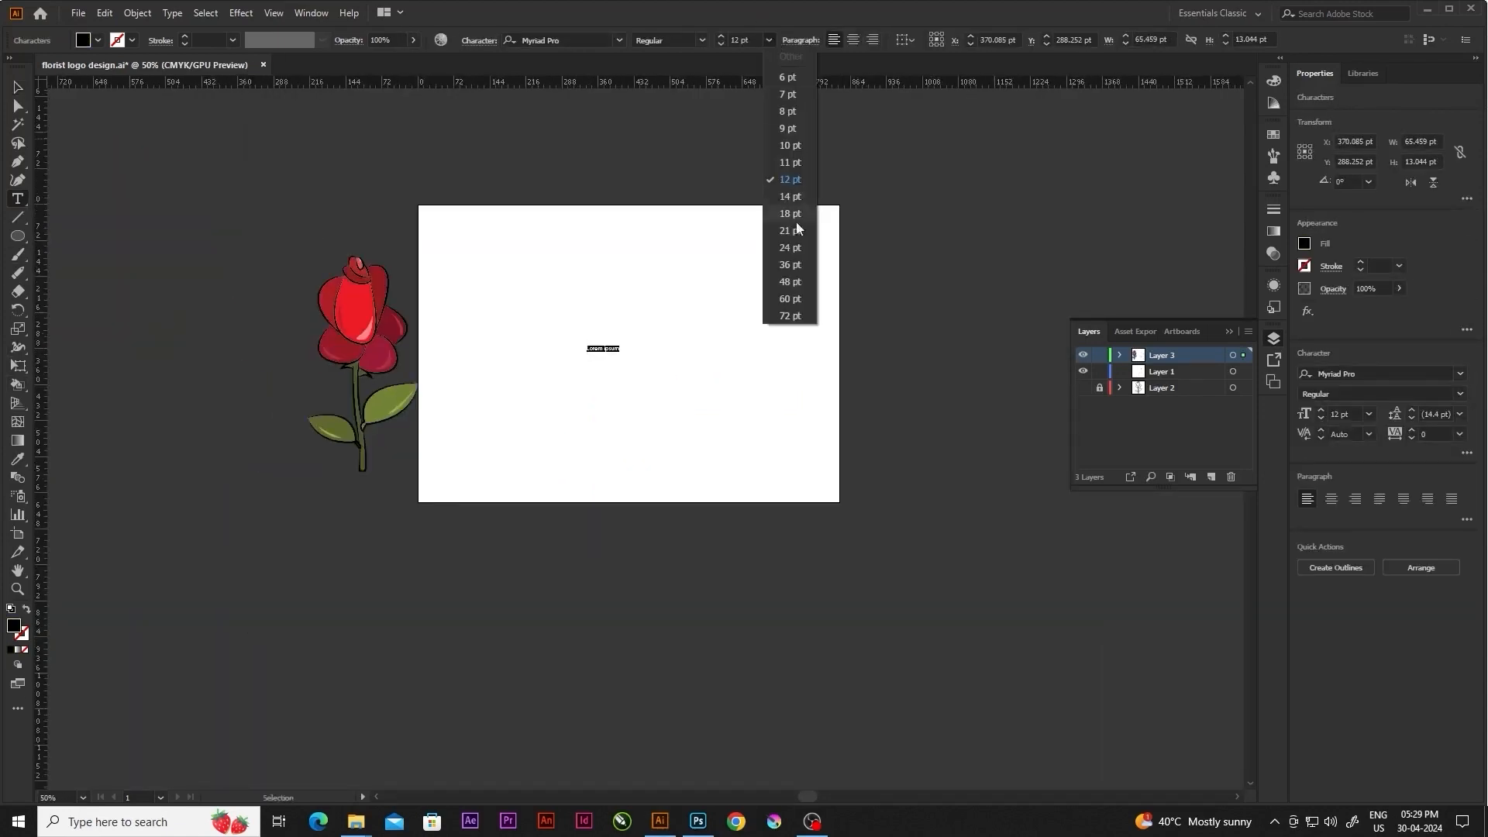
left_click(798, 305)
type("f")
key("BackSpace")
type("F")
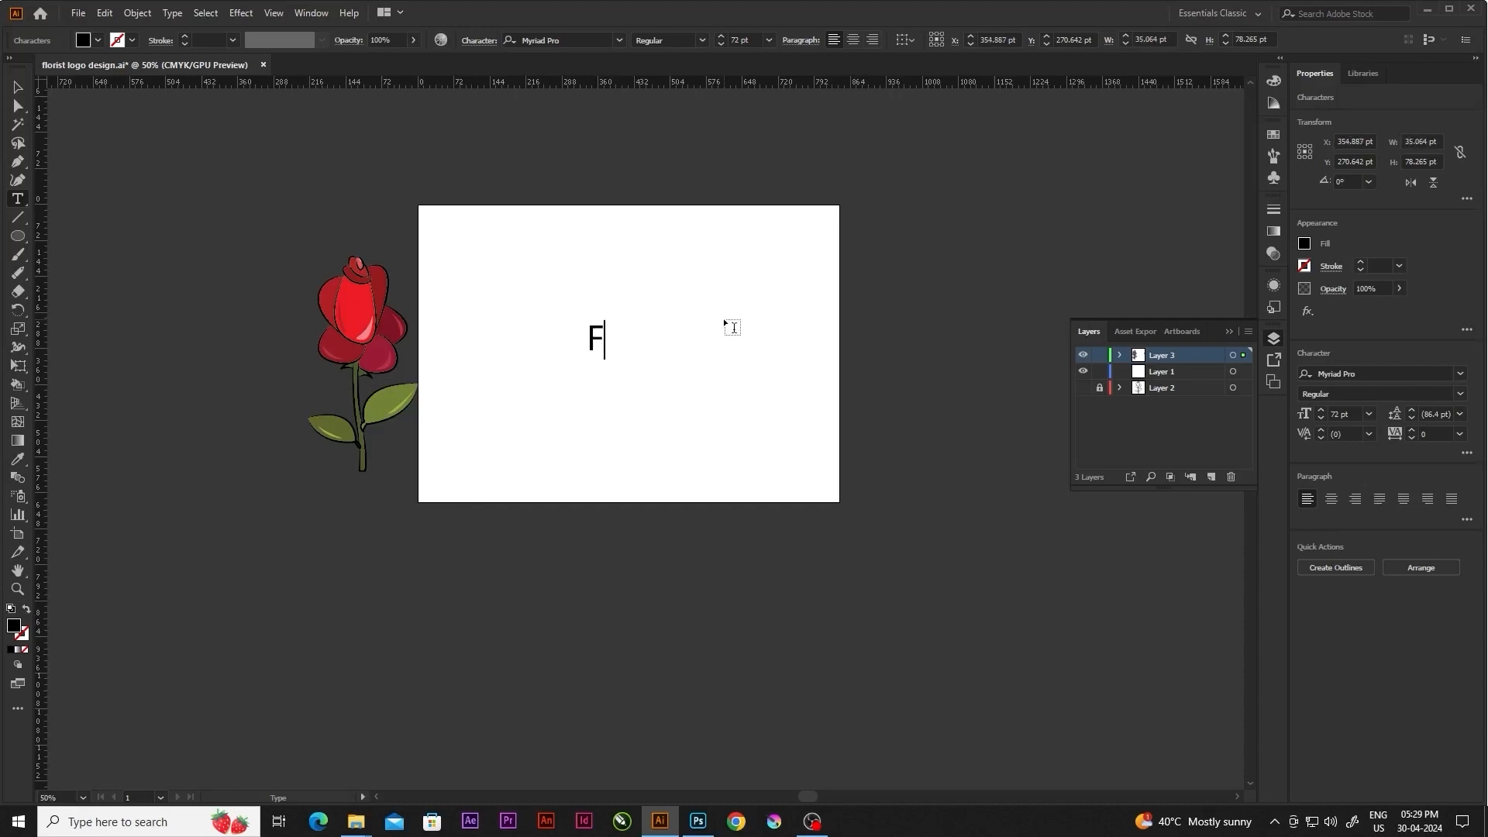
type("lorist")
left_click(649, 339)
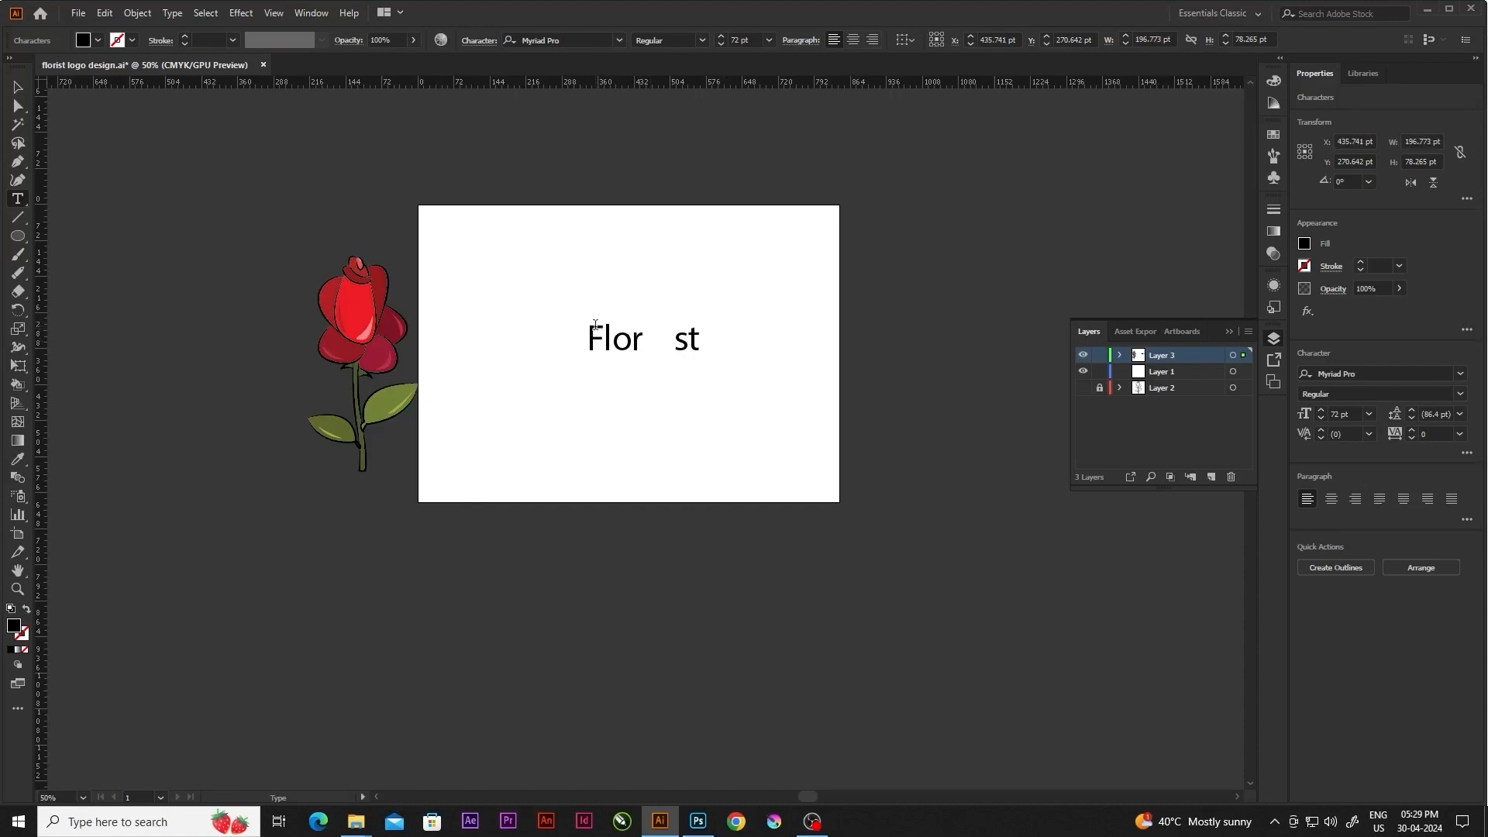
Set the text's font to Berlin Sans FB Demi Bold and its size to 100 pt
left_click_drag(593, 329, 731, 362)
scroll(826, 326, "down", 1)
scroll(585, 296, "up", 3)
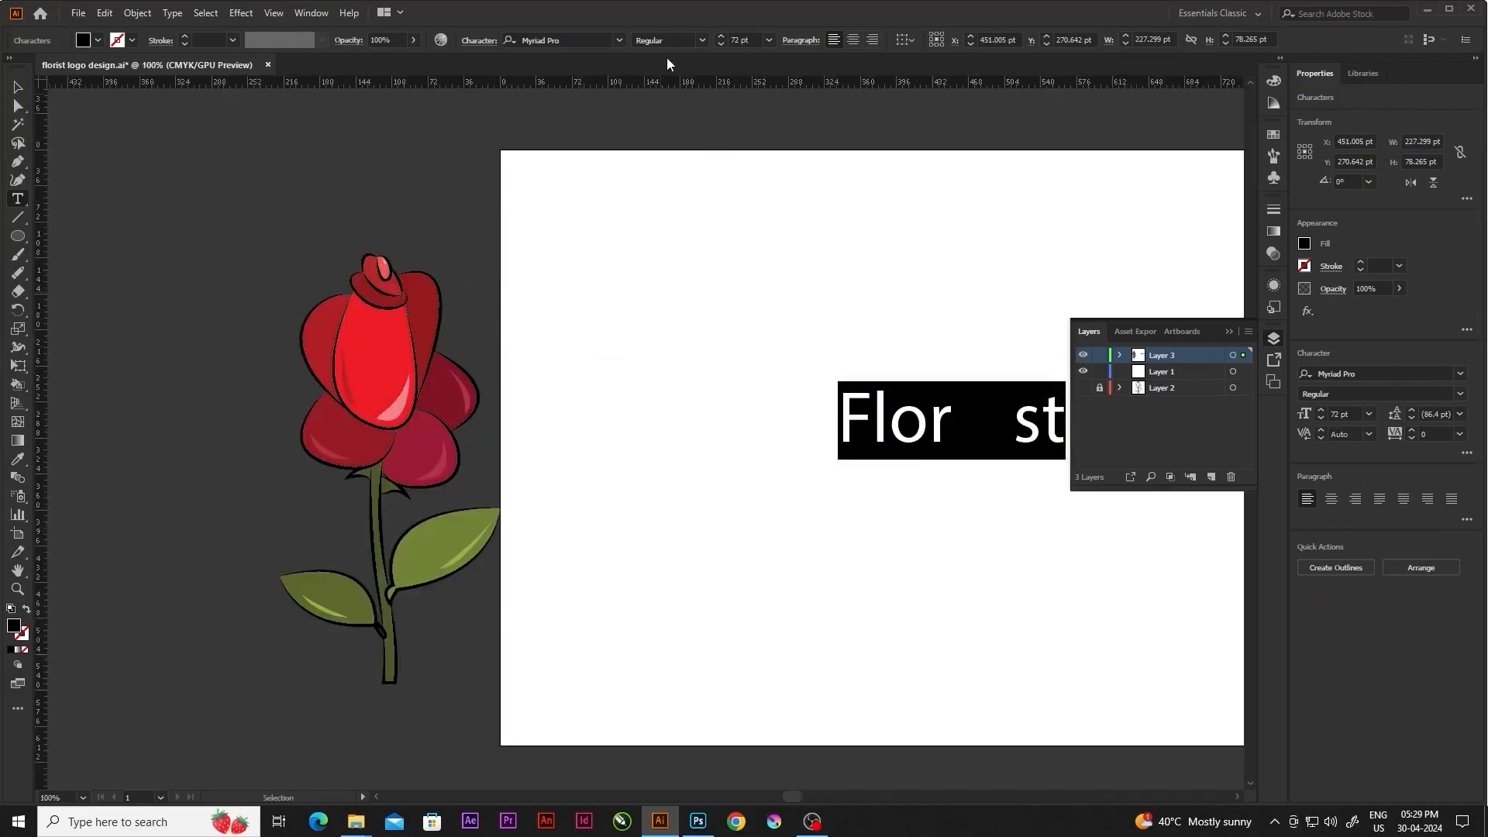
left_click(619, 40)
left_click(698, 189)
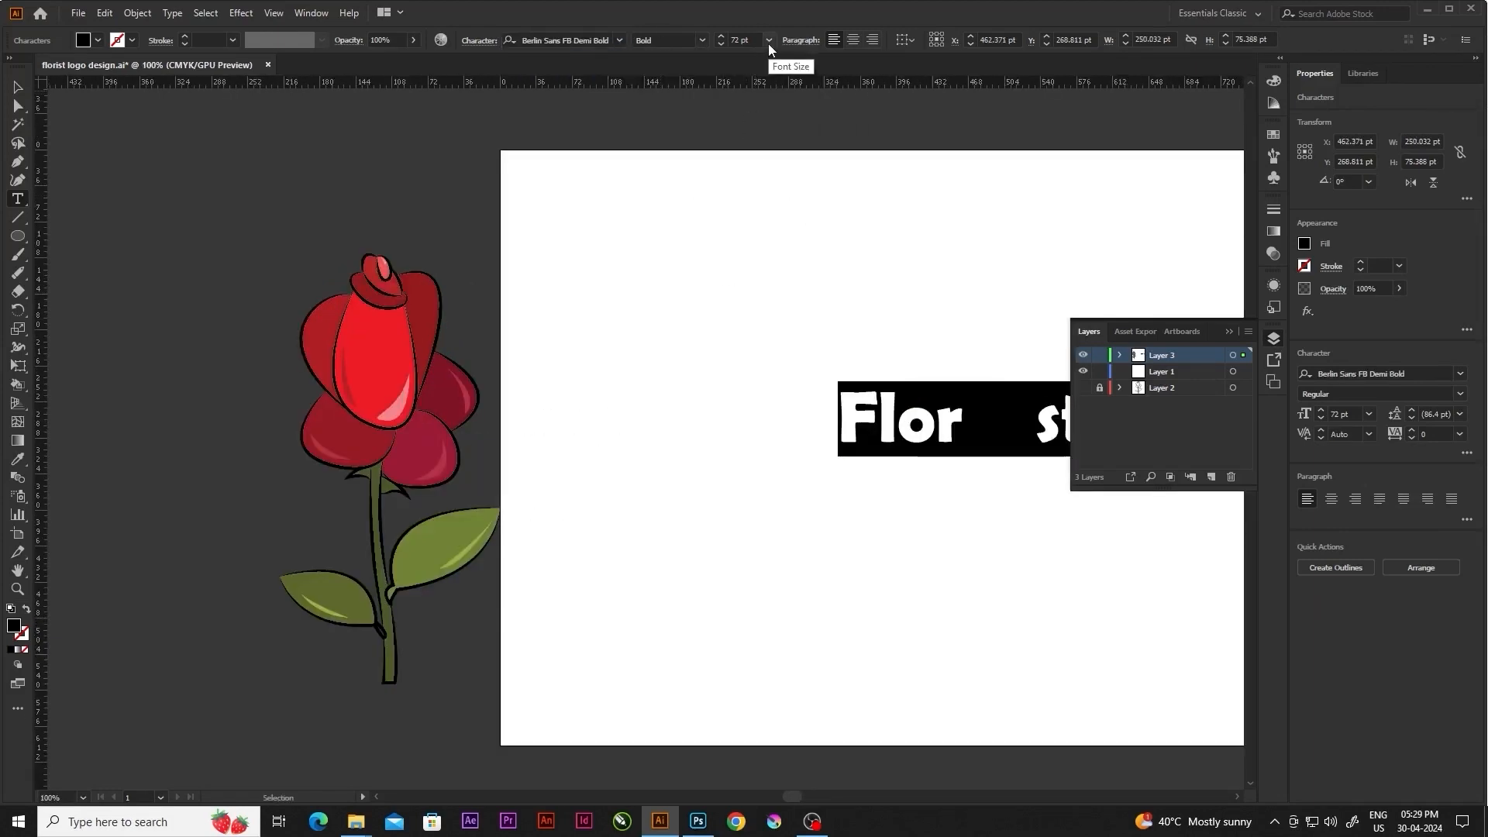
key("Return")
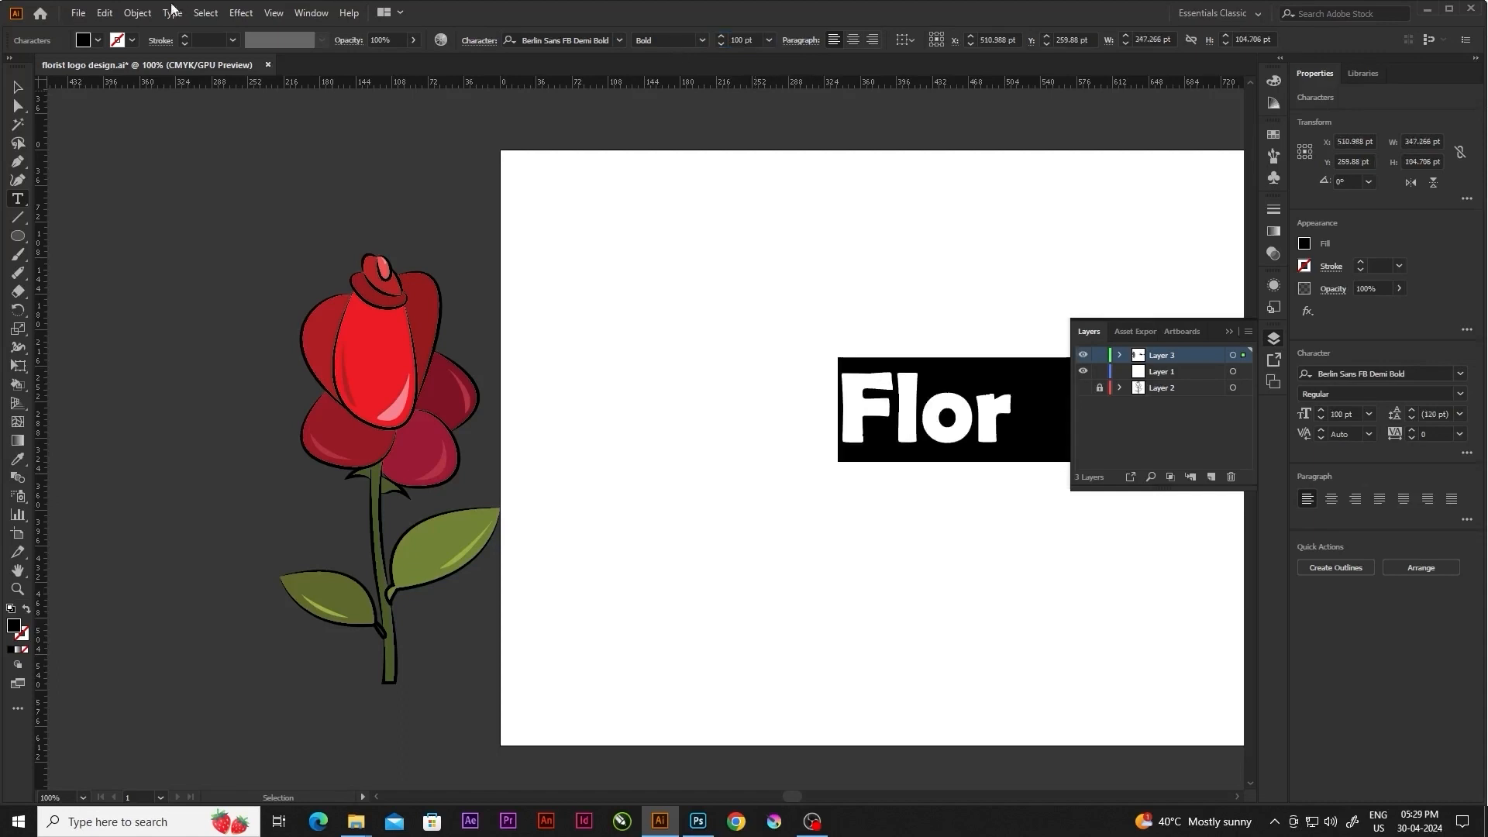
Move the "Flor st" text to around the middle of the artboard
left_click(25, 86)
scroll(354, 237, "down", 2)
scroll(682, 324, "up", 1)
left_click_drag(666, 319, 611, 327)
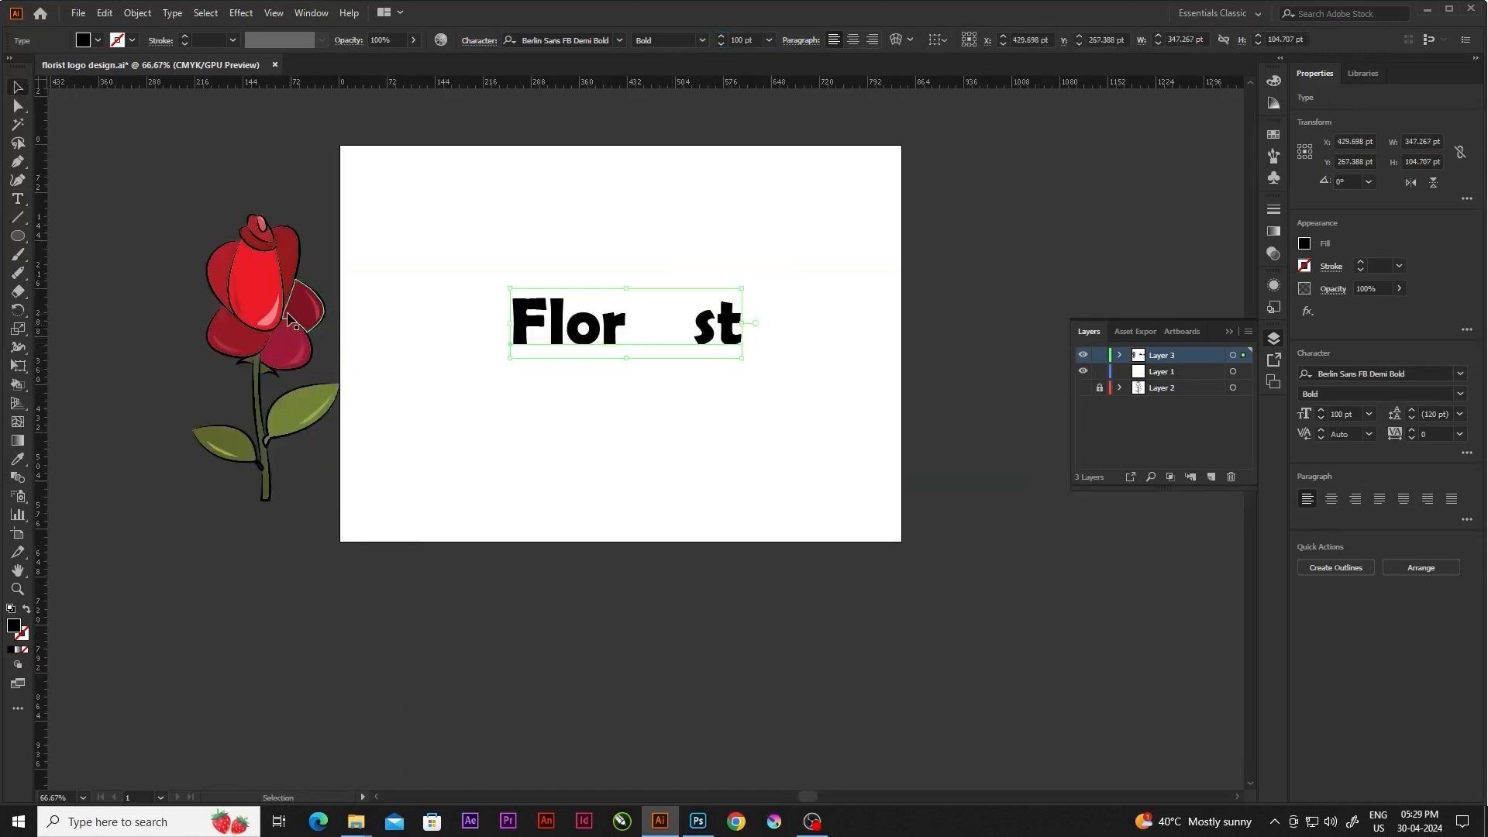
Scale the flower group down to about 70 by 137 pt and place it in the gap between "Flor" and "st"
left_click_drag(279, 293, 686, 280)
left_click_drag(750, 201, 691, 396)
left_click_drag(625, 430, 664, 286)
scroll(679, 297, "up", 2)
key("ctrl+shift+a")
Scale the flower down further so its height comes closer to that of the letters
left_click(679, 301)
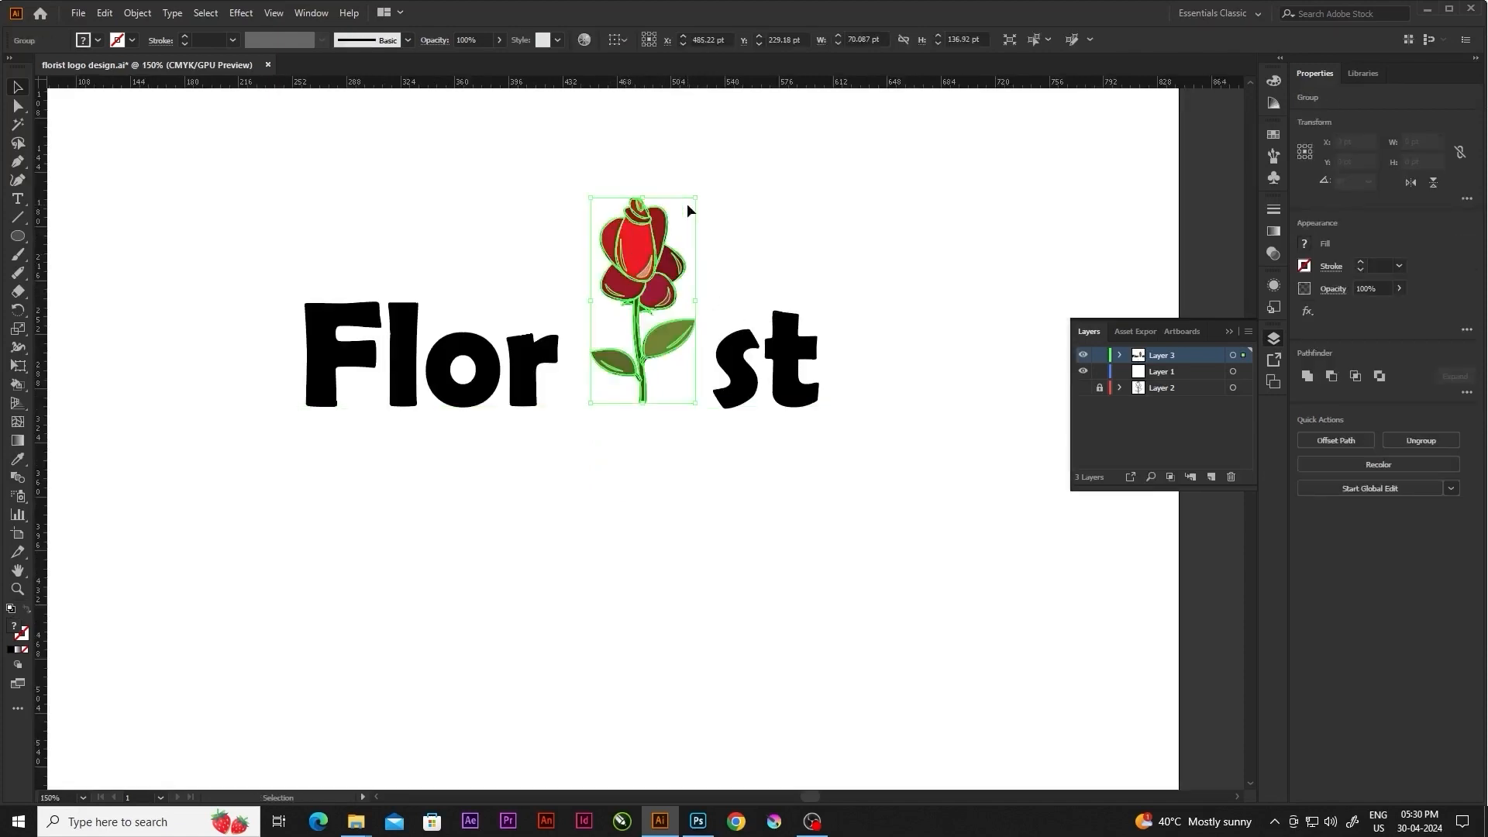
left_click_drag(694, 197, 669, 272)
left_click(695, 513)
Scale the text and flower together slightly smaller, bringing the text size to 97.84 pt
scroll(616, 505, "down", 2)
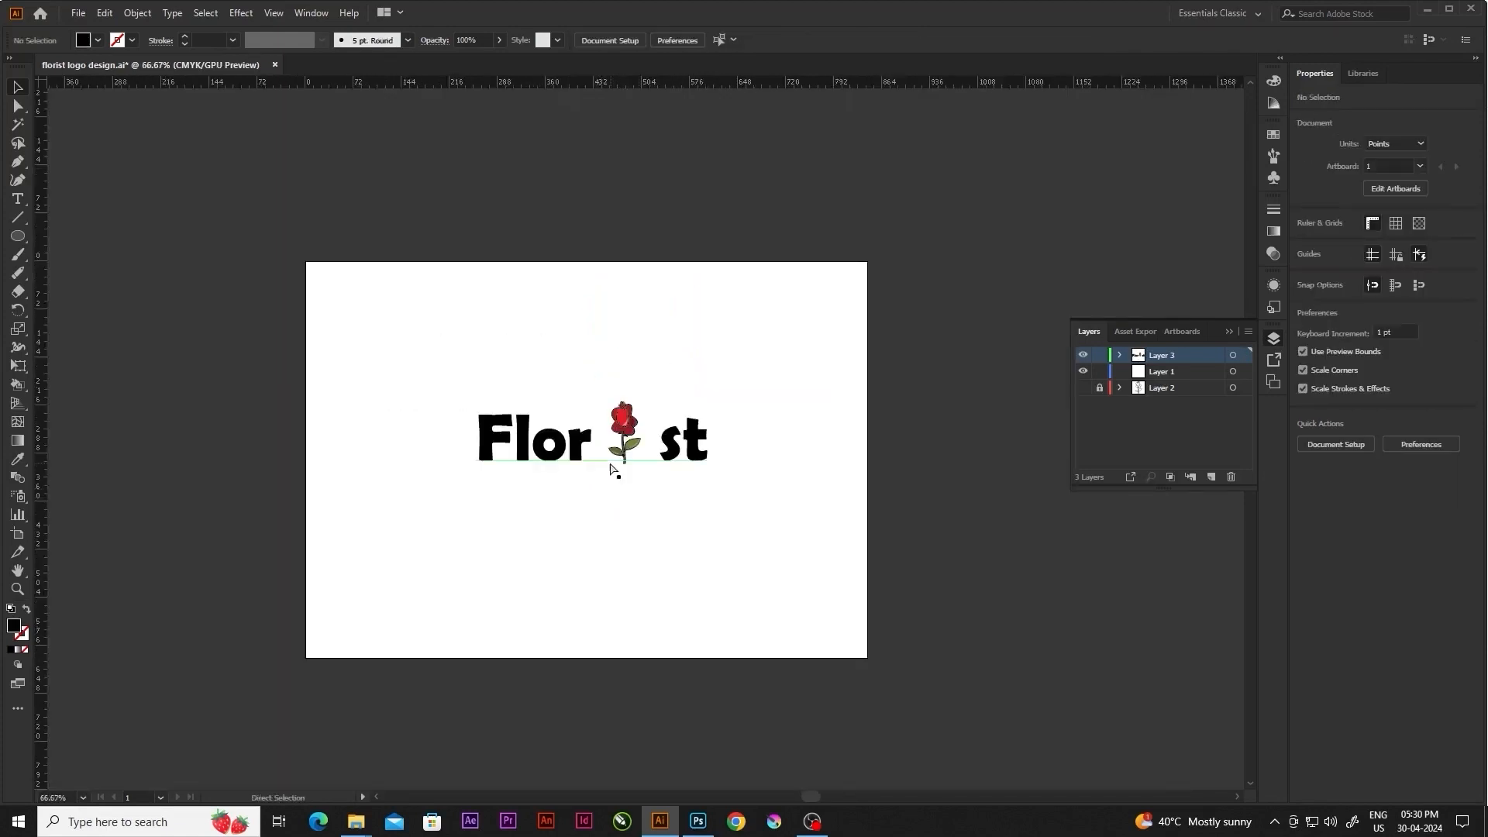
left_click_drag(444, 333, 698, 482)
left_click_drag(709, 401, 703, 403)
Add two horizontal guides across the artboard, one at the top of the letters and one at their baseline
left_click(610, 261)
left_click_drag(641, 312, 733, 460)
scroll(624, 449, "up", 5)
left_click(631, 355)
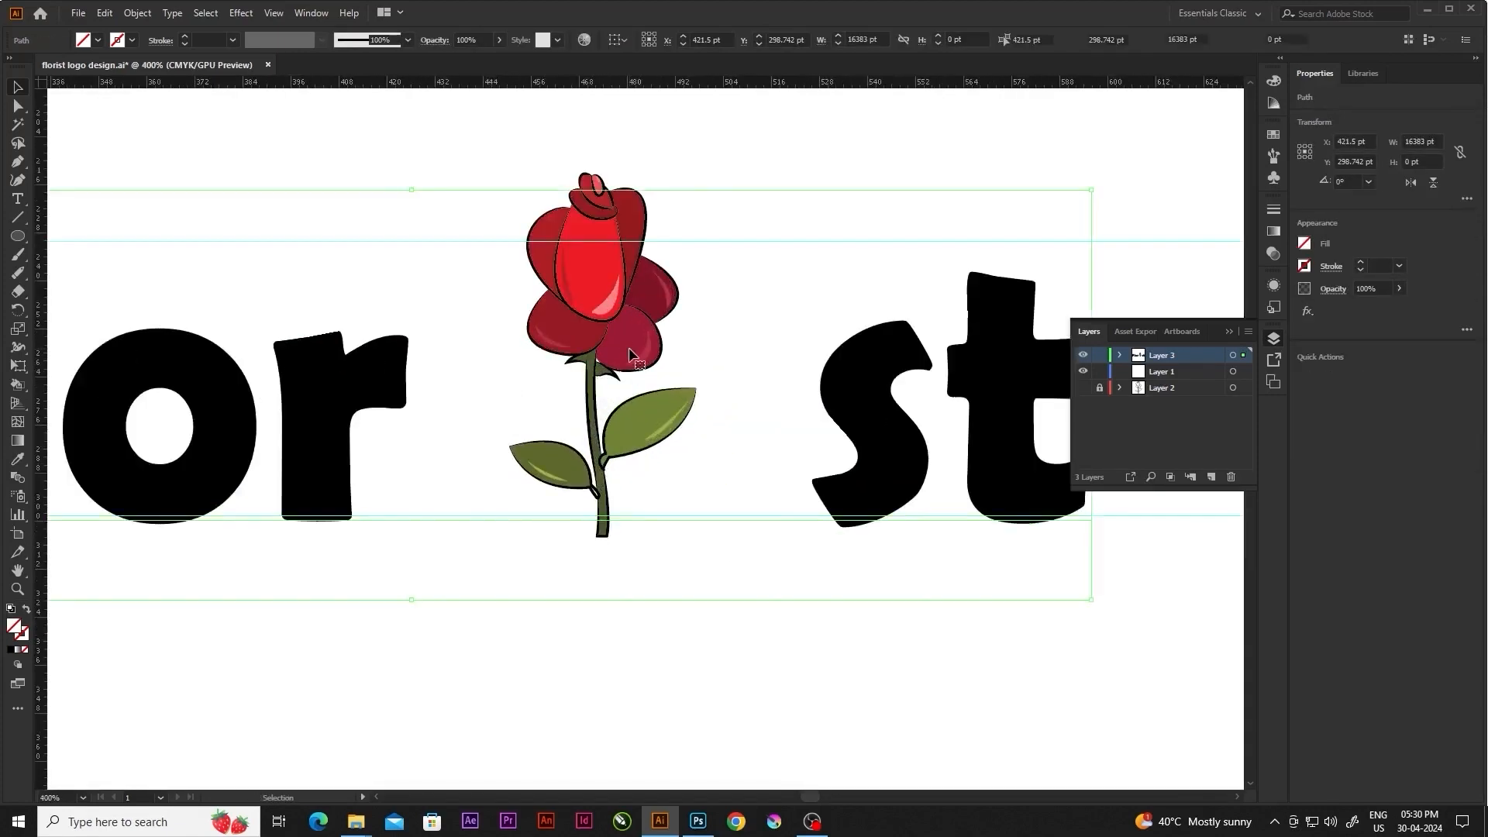
scroll(659, 449, "down", 2)
left_click(607, 647)
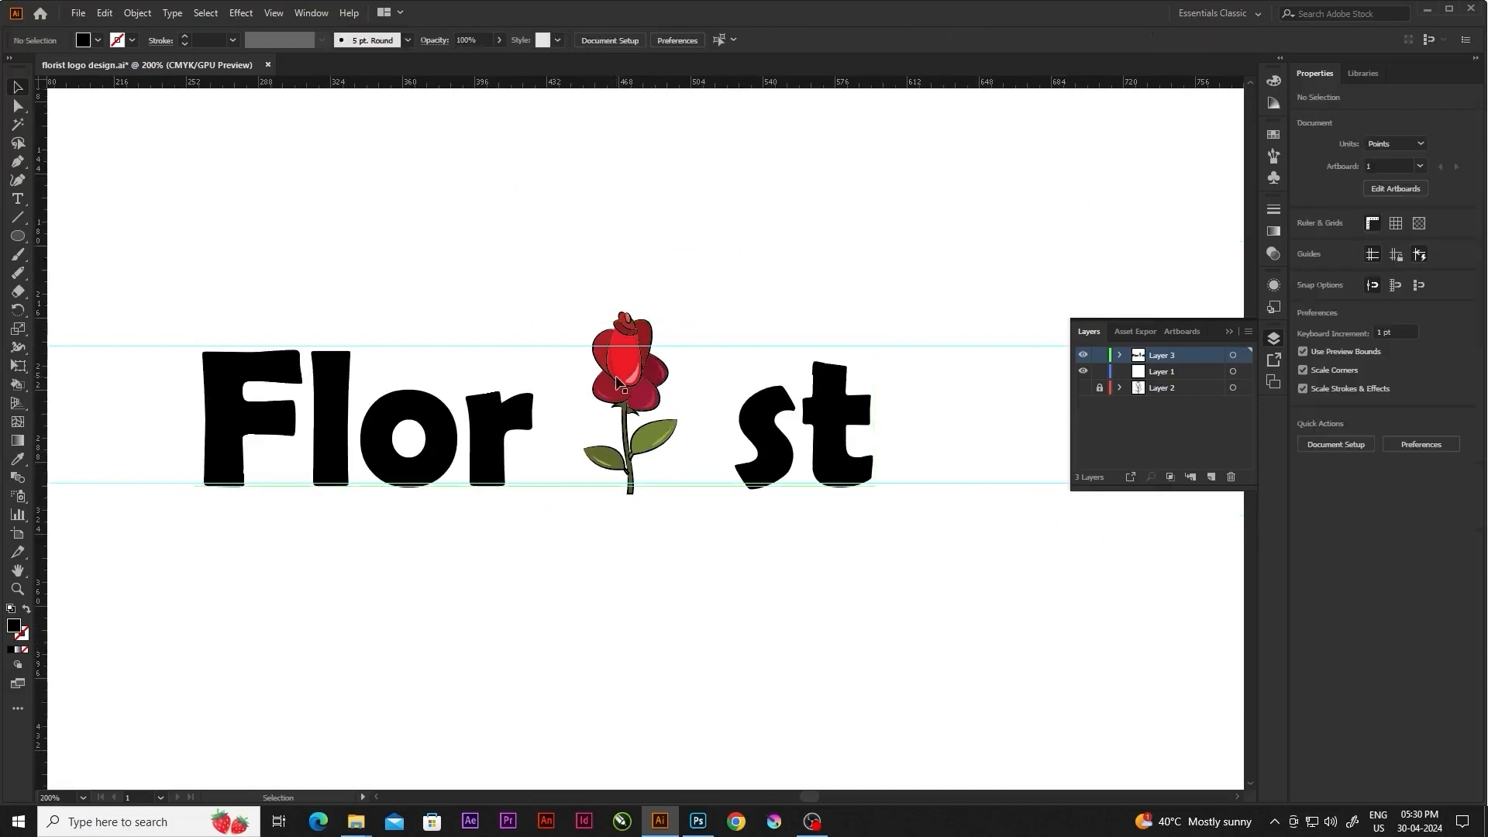
Remove the "Flor st" text from Layer 3, leaving the flower in place
left_click(627, 364)
left_click_drag(627, 364, 629, 367)
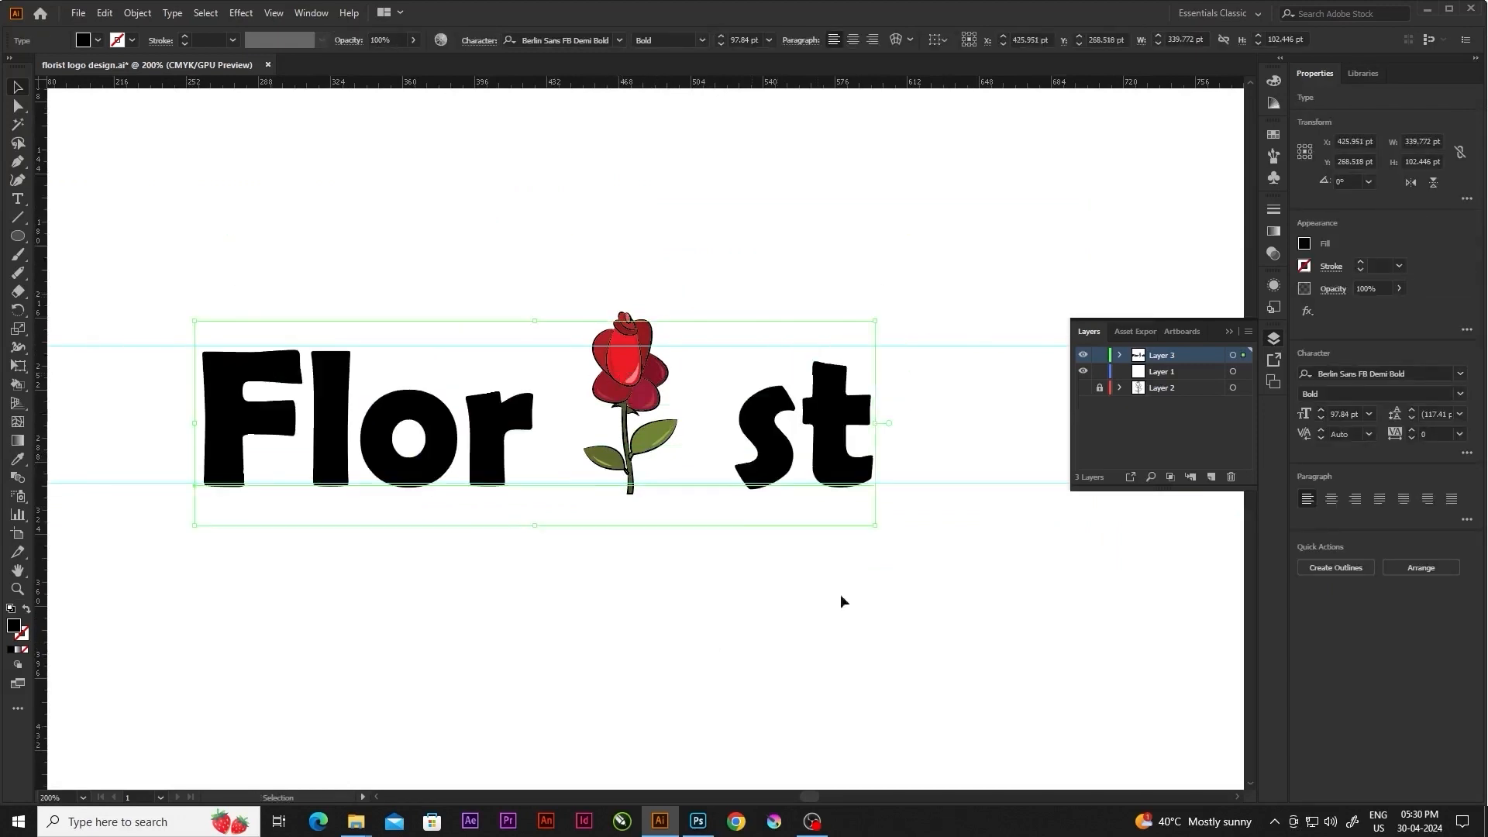
left_click(1098, 355)
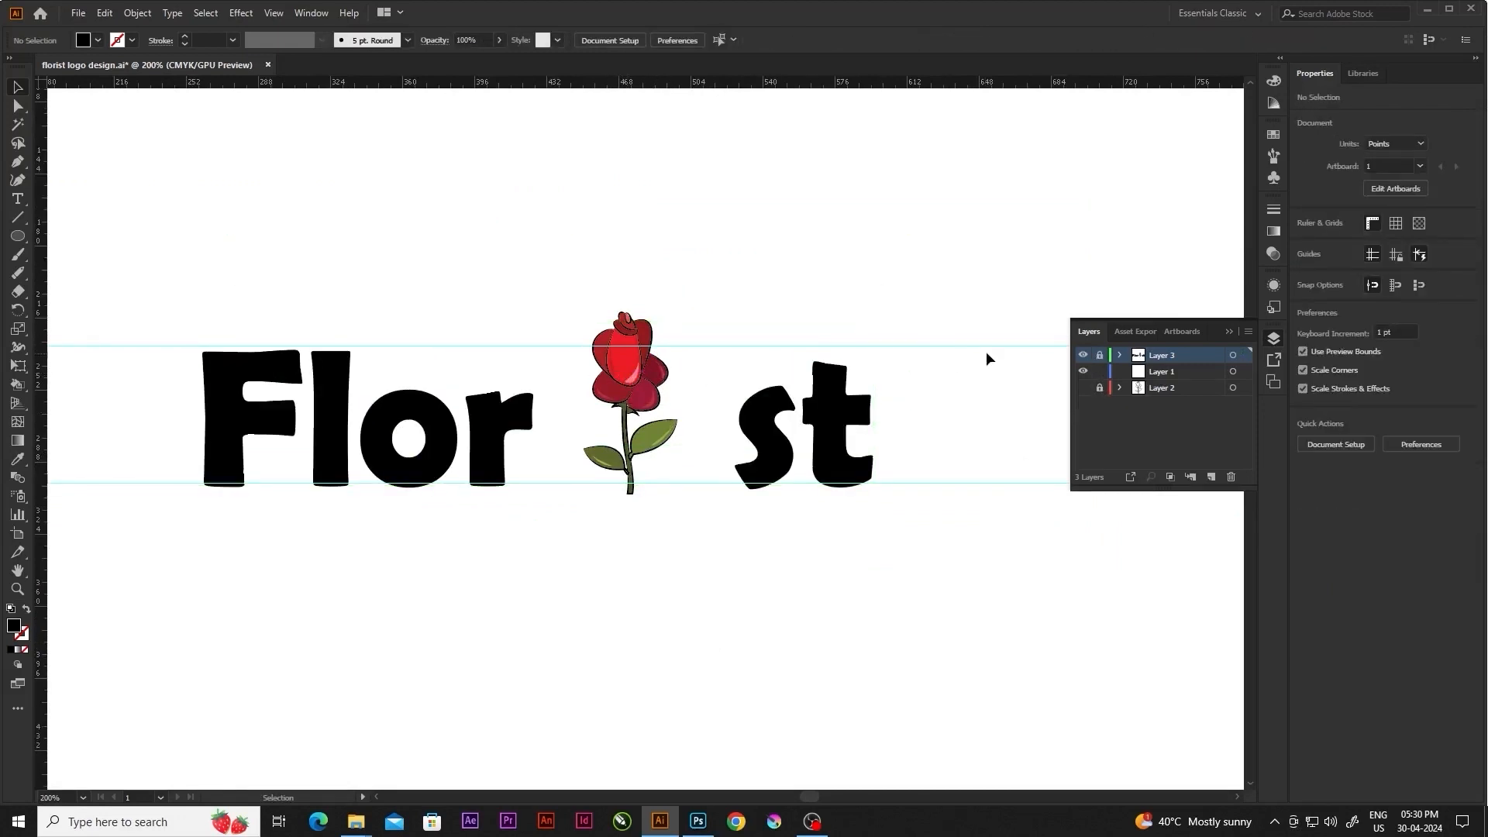
left_click(337, 458)
key("Delete")
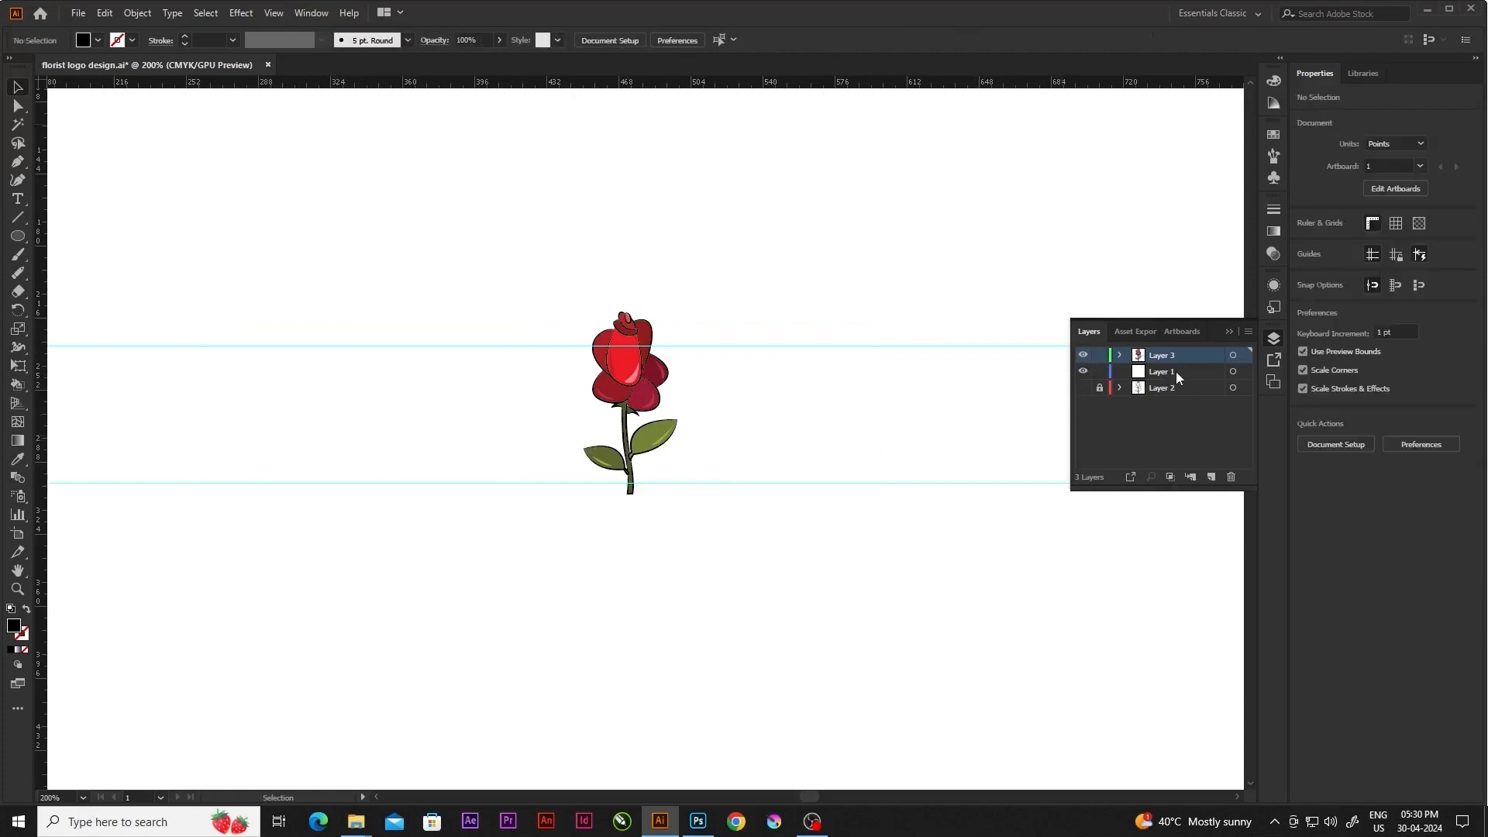
Put the "Flor st" text on Layer 1 and the two guides on a new layer, and lock both layers
key("ctrl+z")
left_click(1098, 371)
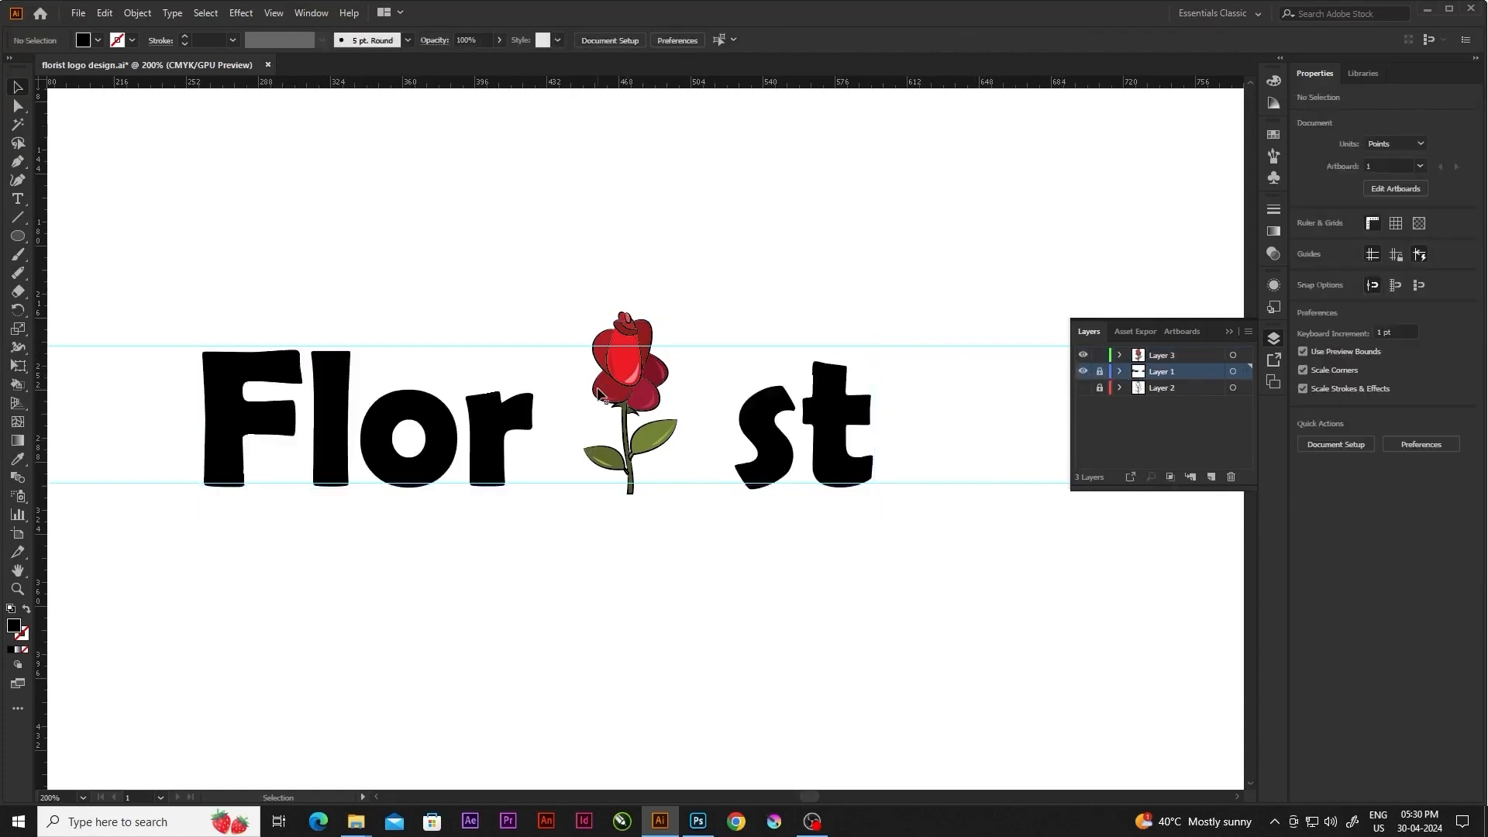
left_click(667, 377)
left_click(1064, 539)
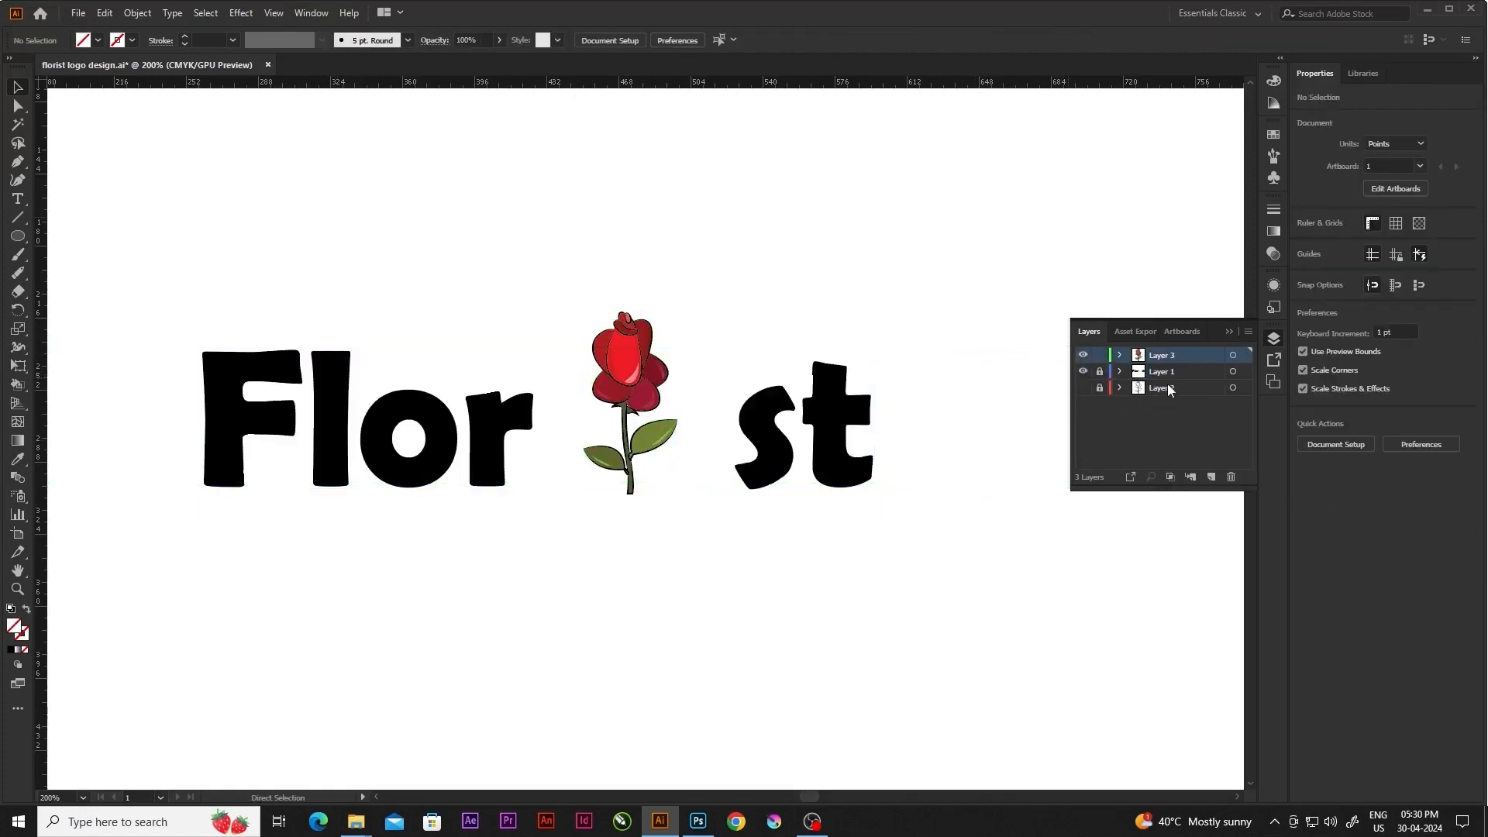
left_click(1211, 477)
Move the flower closer to the letter r in the gap of the word
left_click(622, 335)
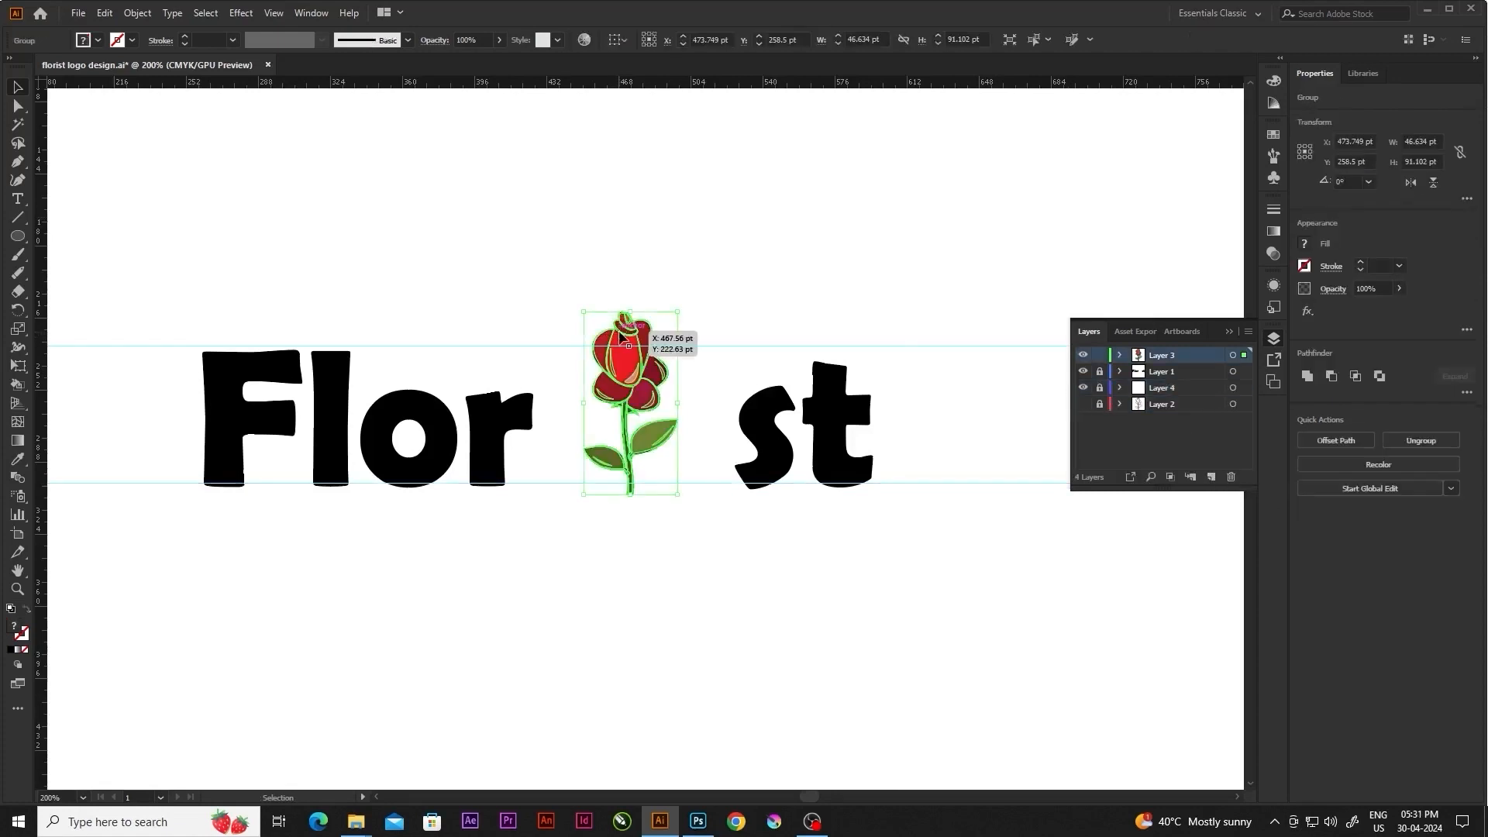
mouse_move(622, 393)
left_mouse_down()
mouse_move(595, 408)
mouse_move(611, 396)
mouse_move(588, 387)
mouse_move(611, 379)
mouse_move(596, 385)
left_mouse_up()
left_click(648, 535)
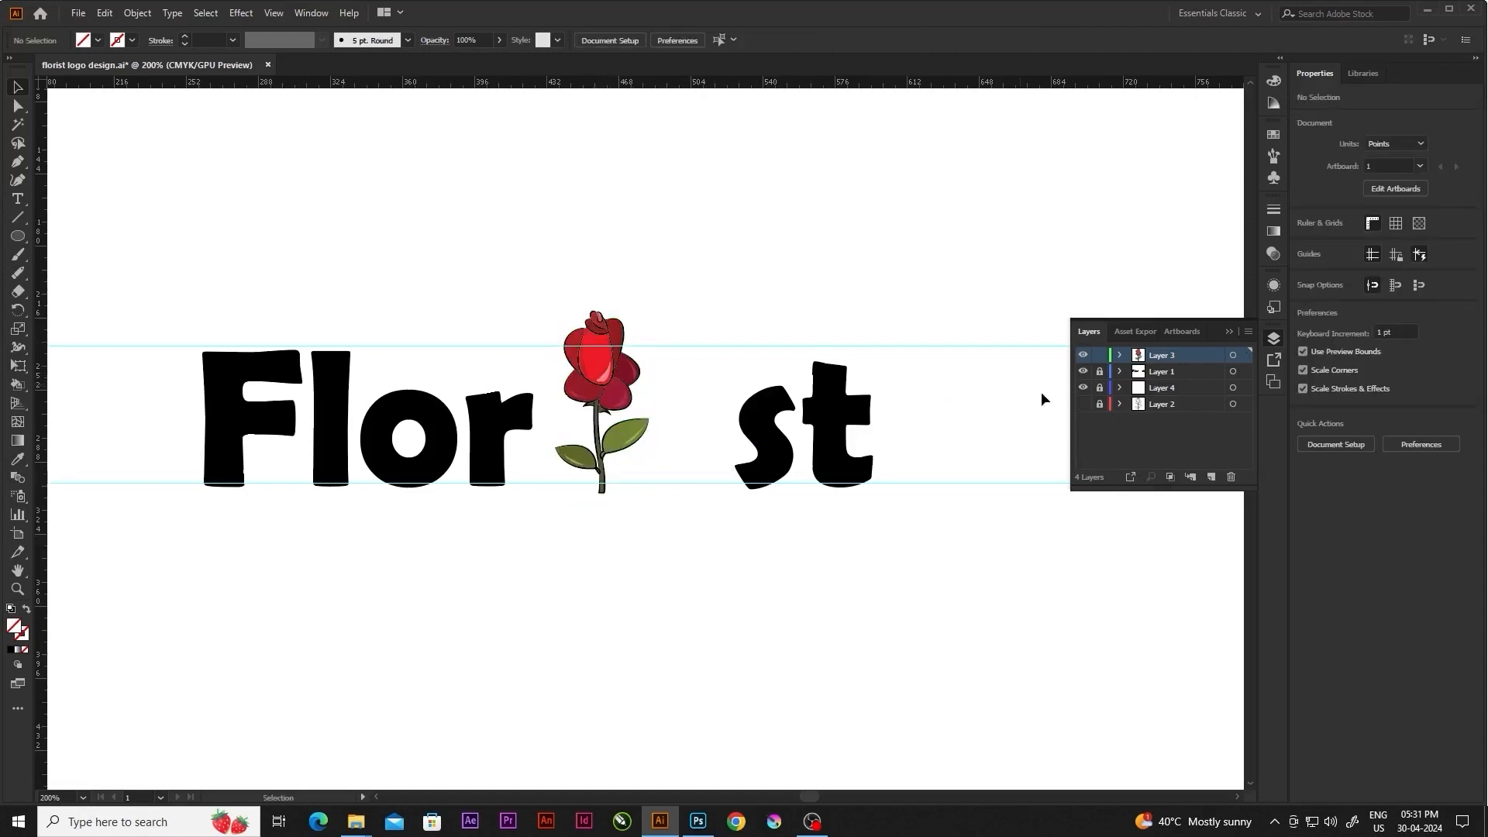
Lock Layer 3, unlock Layer 1 and delete one space before "st" to tighten the gap around the flower
left_click(1100, 372)
key("t")
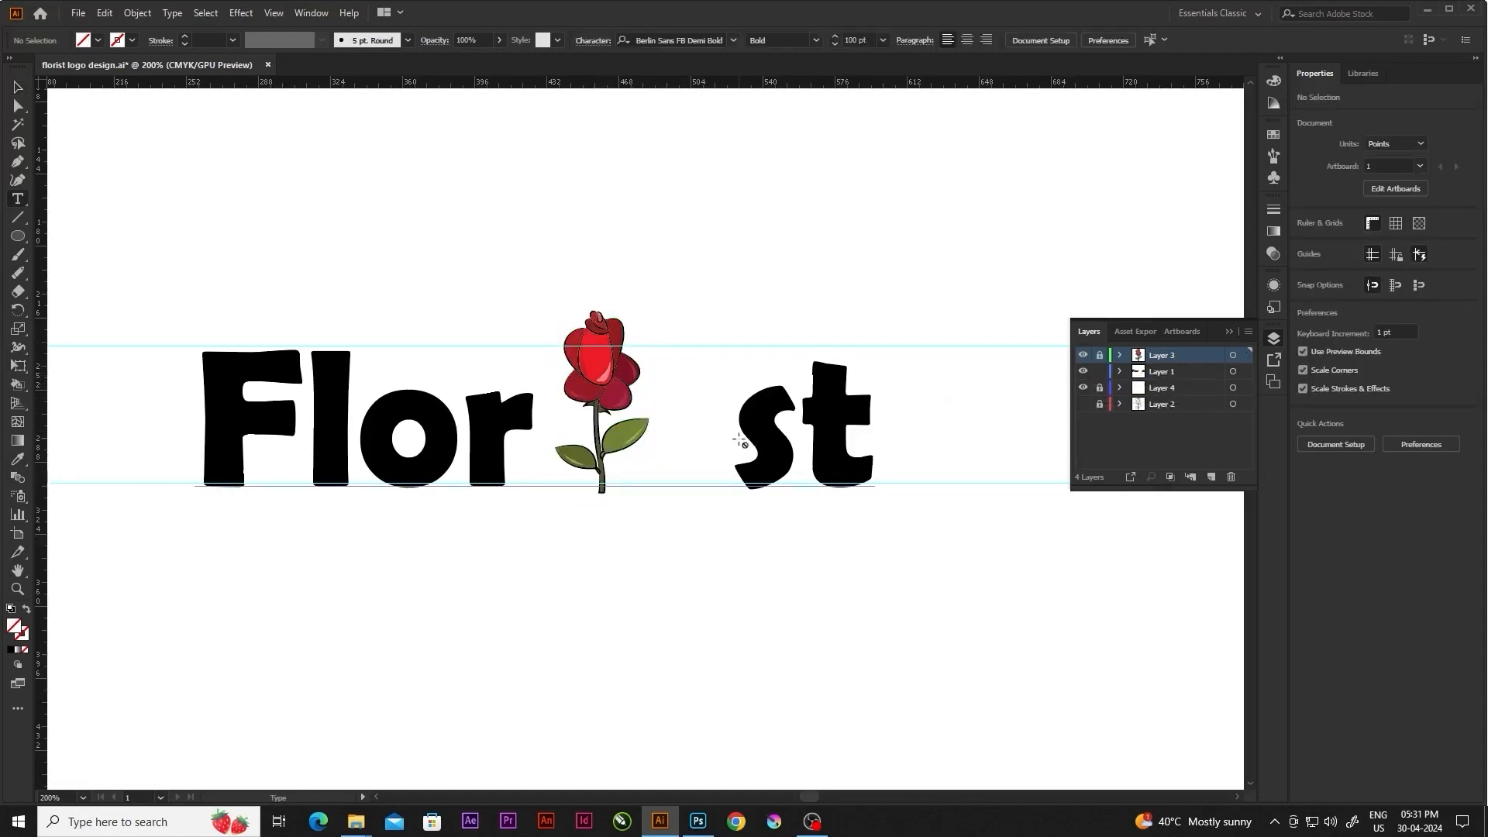
left_click(1085, 374)
left_click(1176, 372)
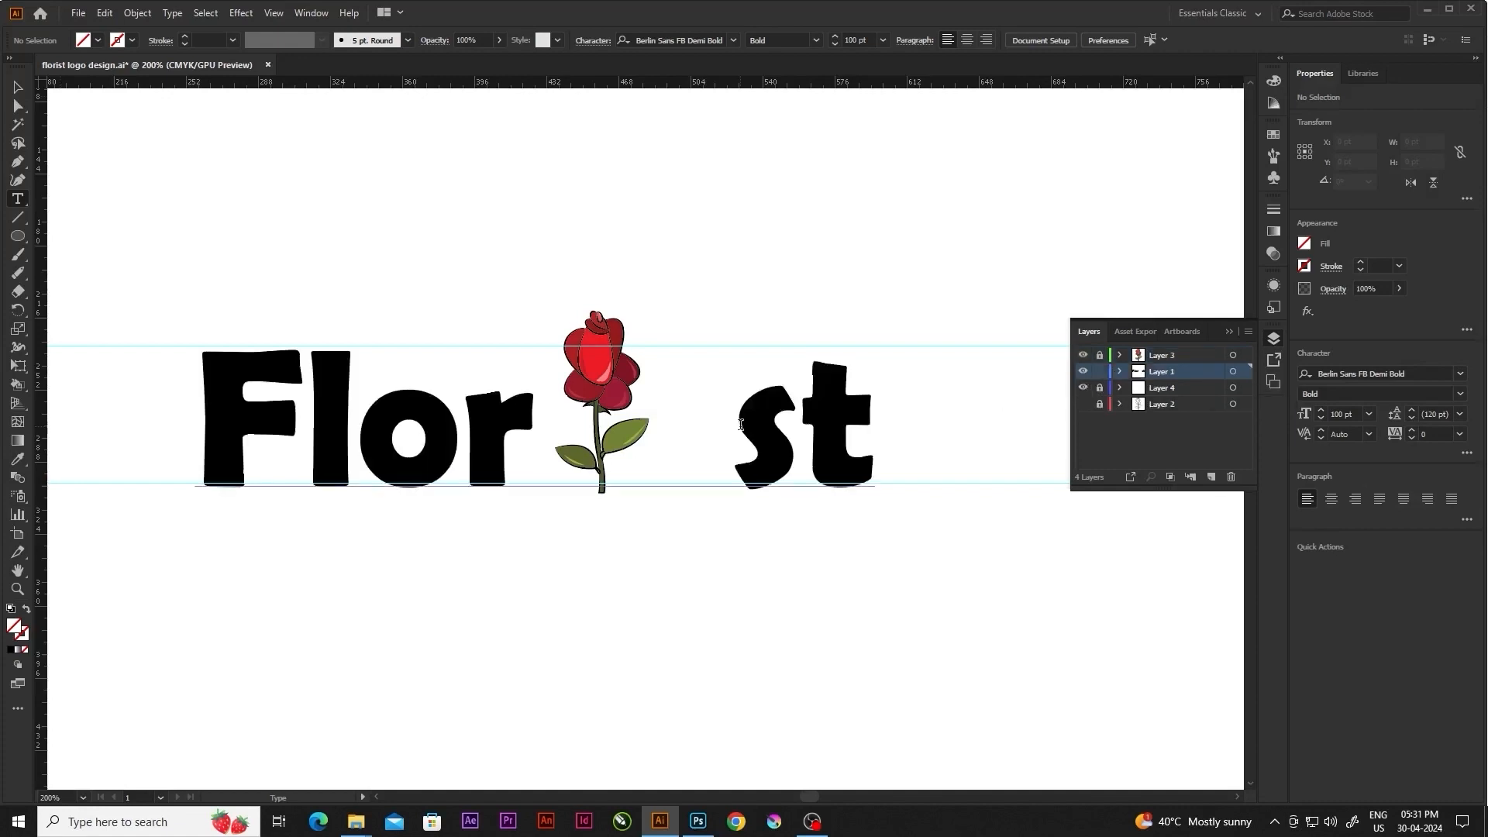
left_click(741, 425)
key("BackSpace")
left_click(13, 91)
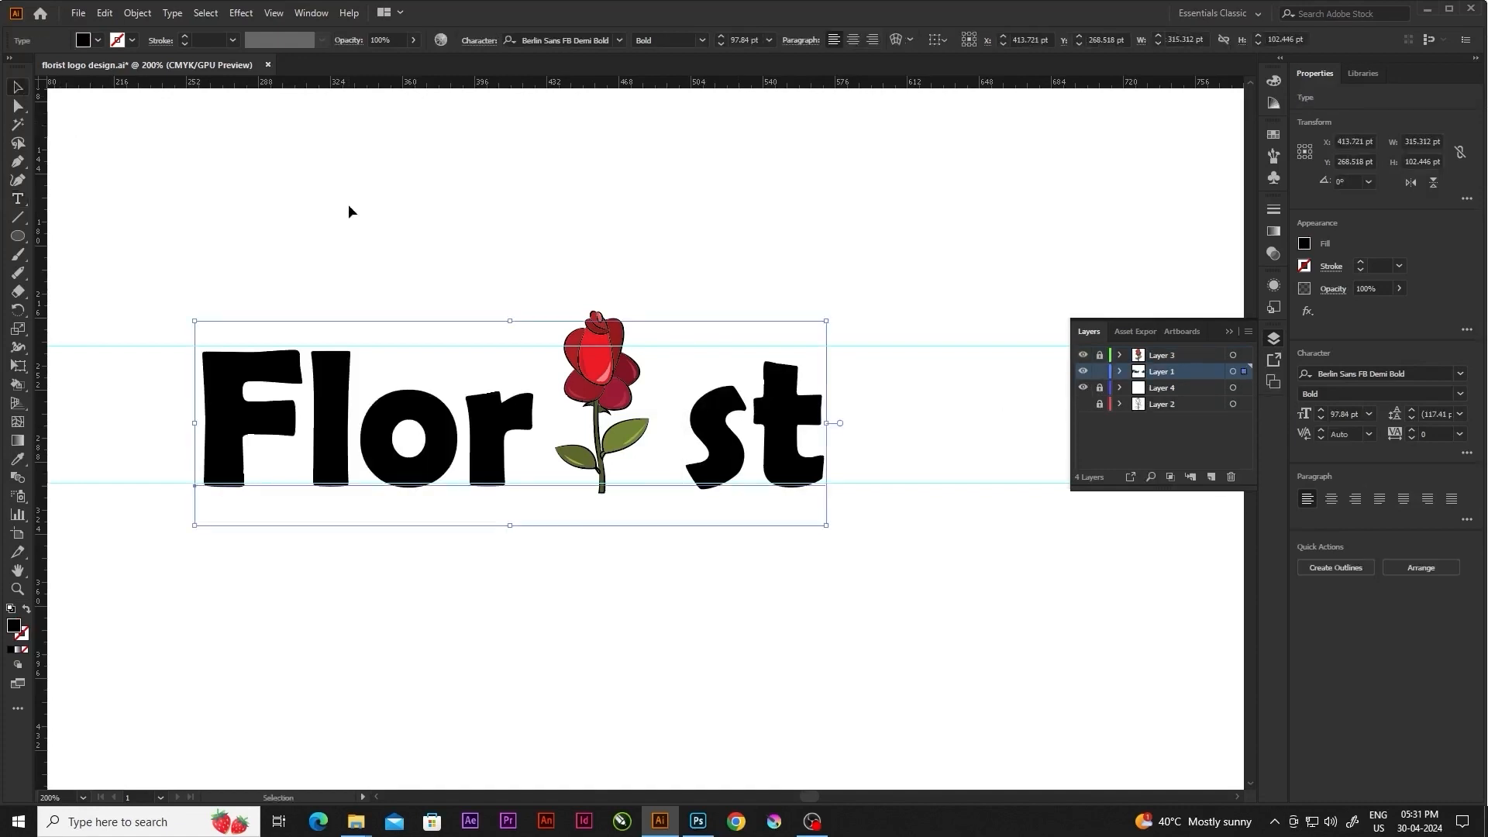
left_click(350, 209)
scroll(731, 405, "down", 3)
scroll(743, 436, "up", 3)
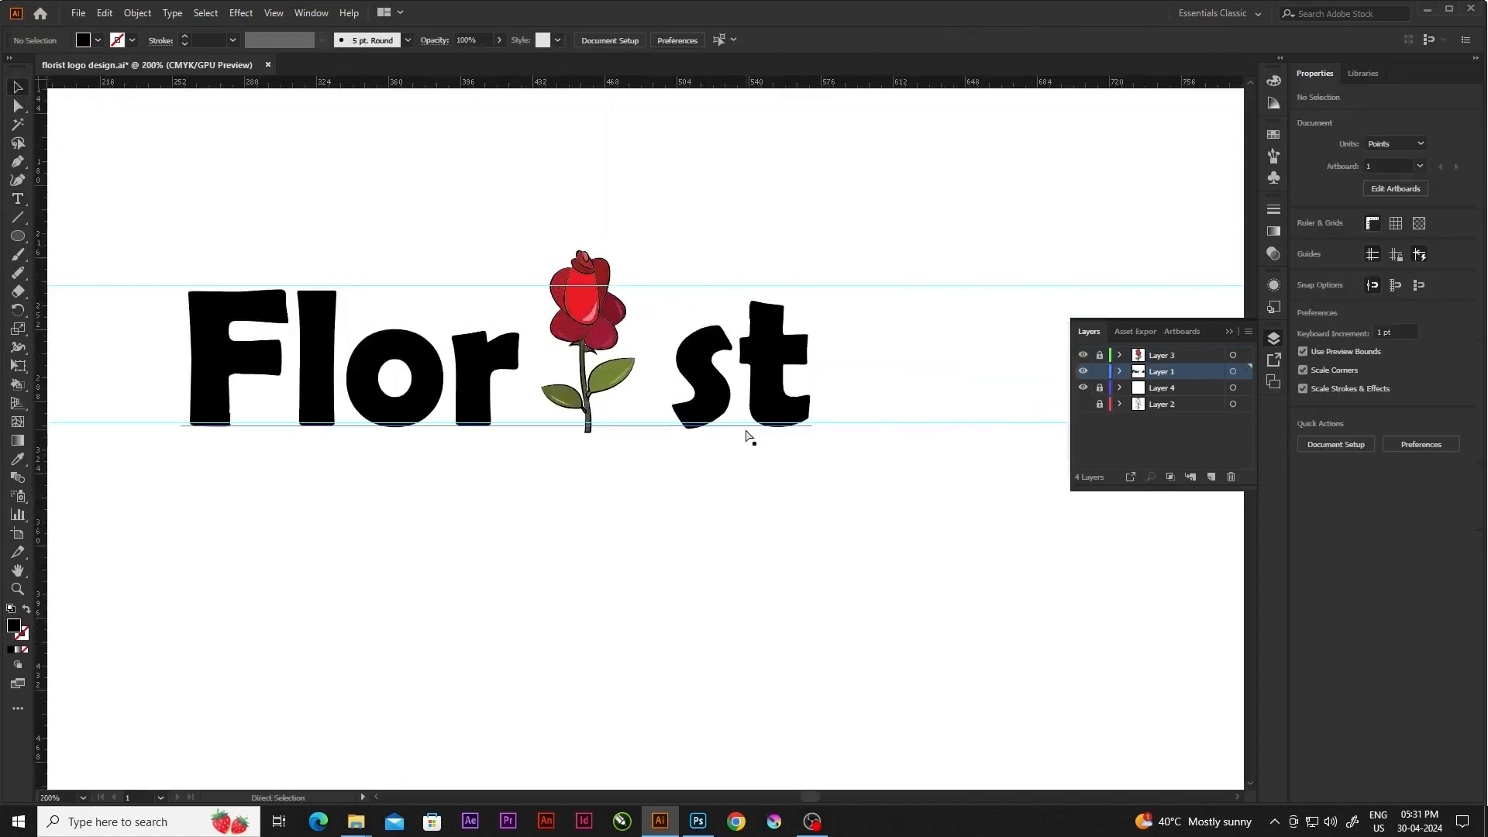
left_click(1101, 374)
scroll(702, 383, "down", 2)
scroll(534, 380, "up", 2)
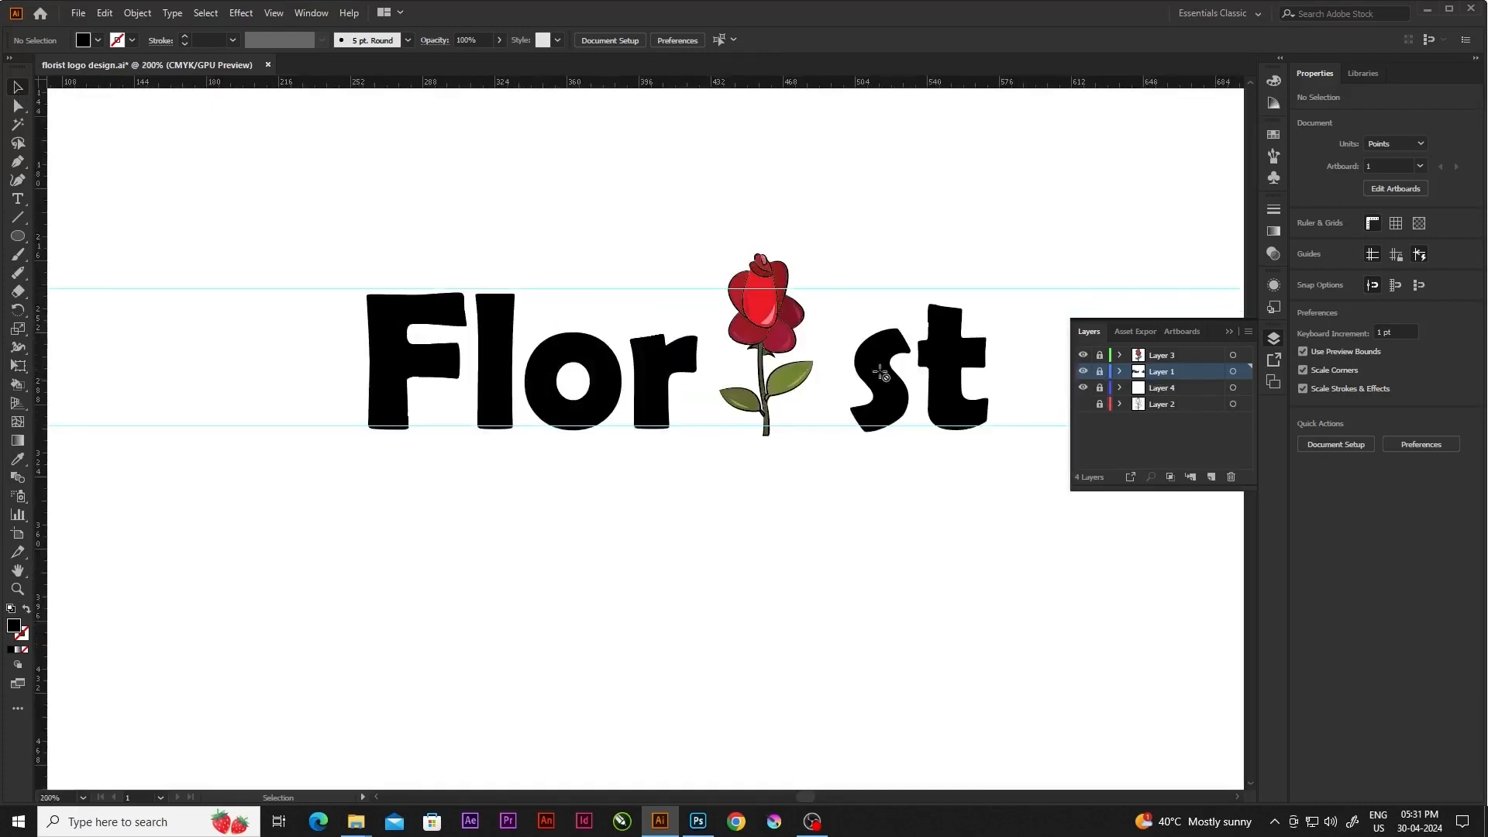
left_click(1101, 377)
scroll(698, 387, "down", 3)
scroll(664, 388, "up", 2)
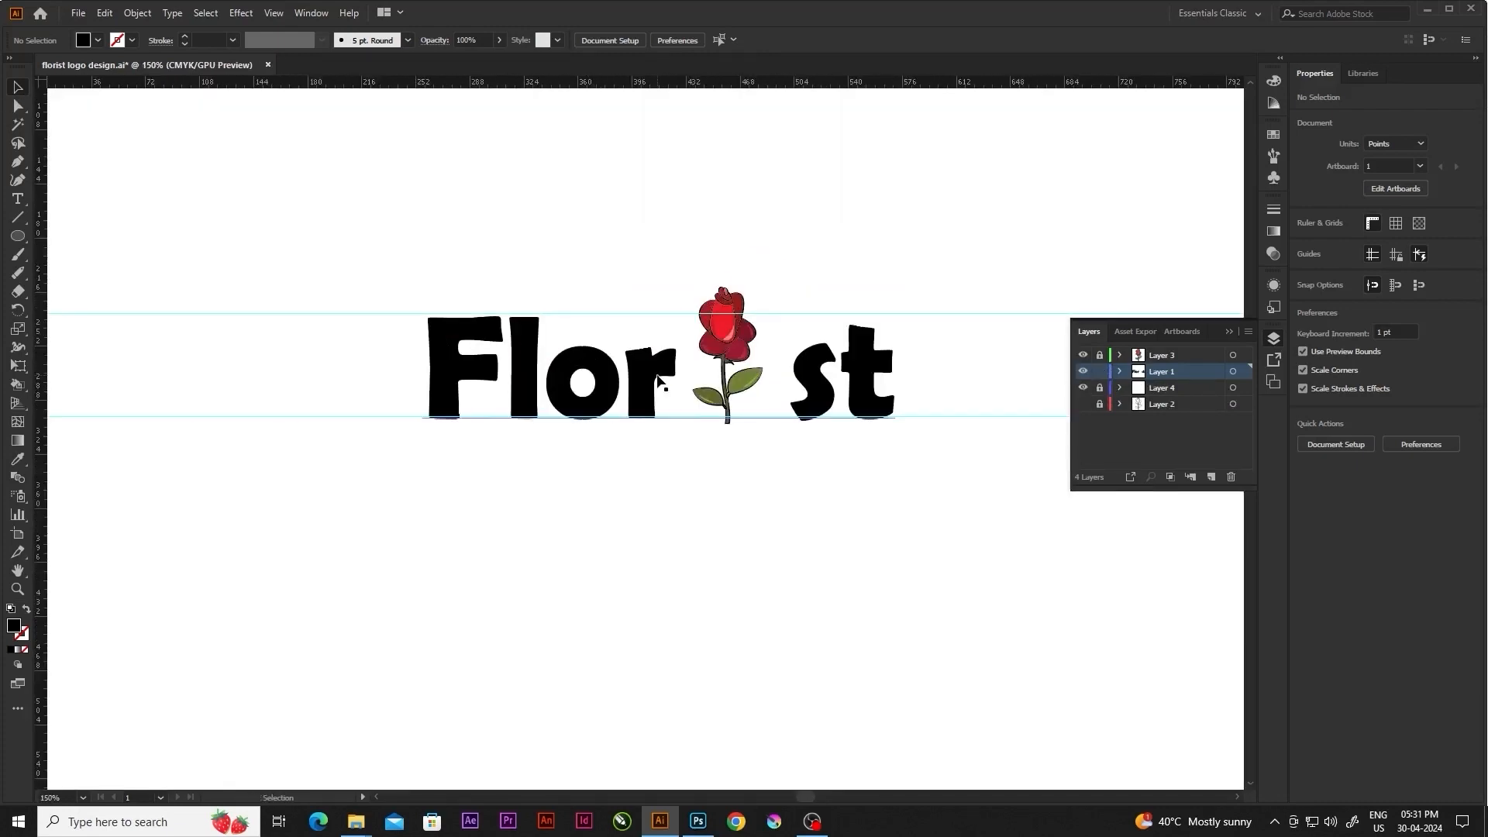
left_click(615, 434)
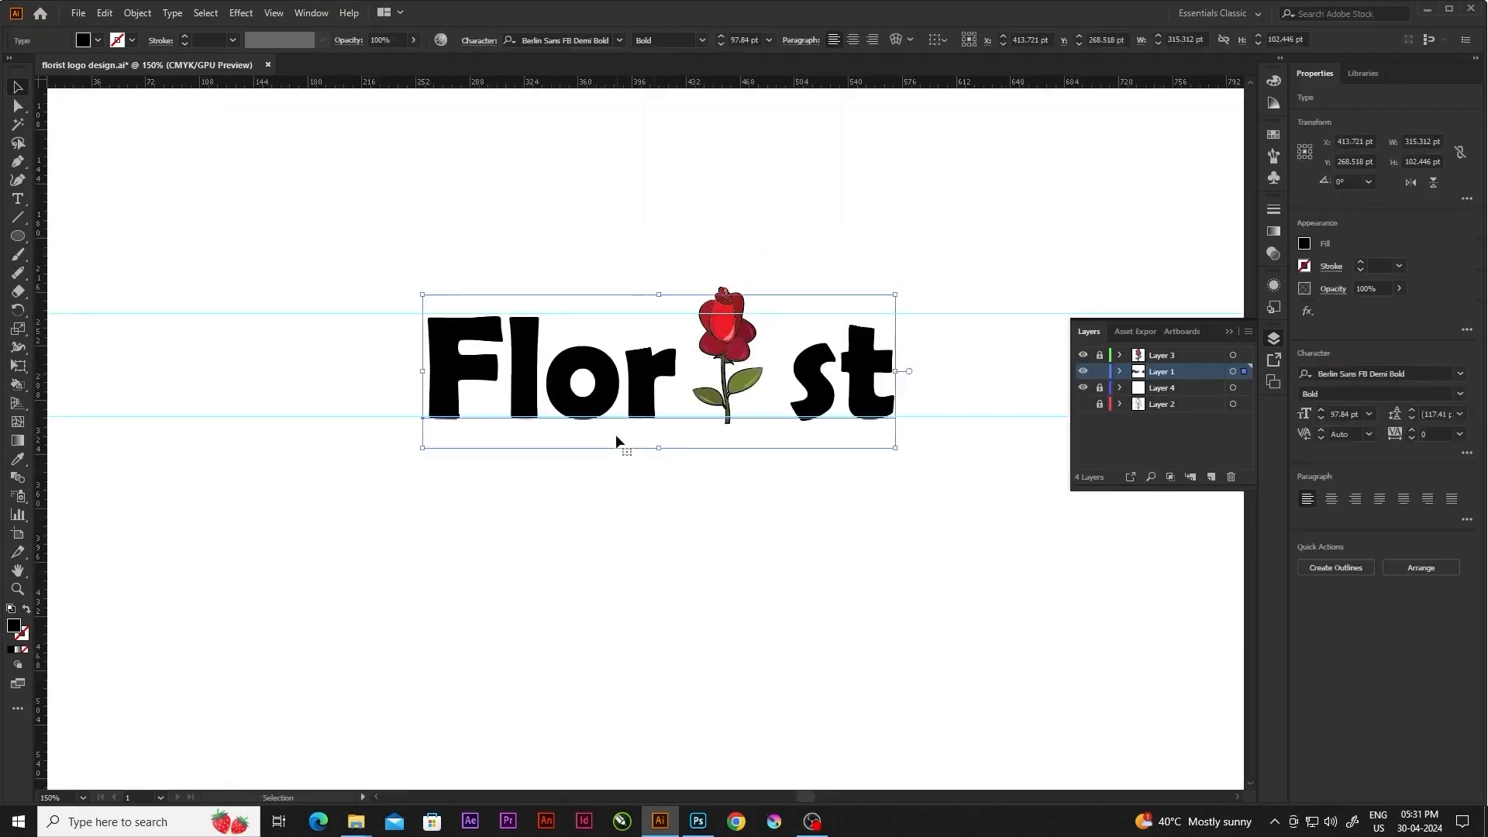
left_click(478, 173)
left_click(1273, 154)
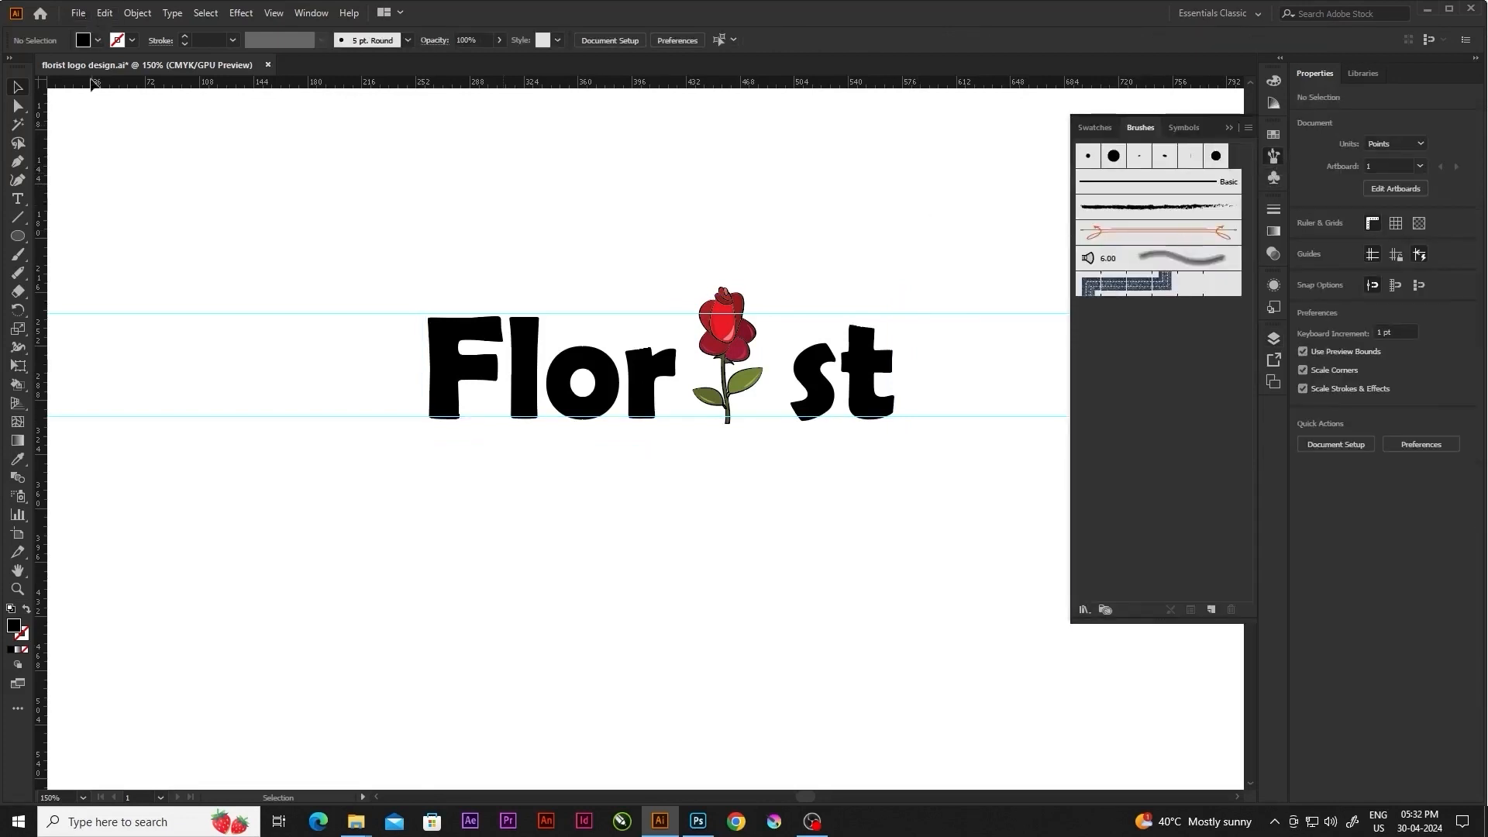
left_click(475, 369)
left_click(481, 267)
Place the picture of a handled basket of pink flowers from the Desktop folder "flowers reference" over the first letters of the word
left_click(79, 14)
left_click(101, 263)
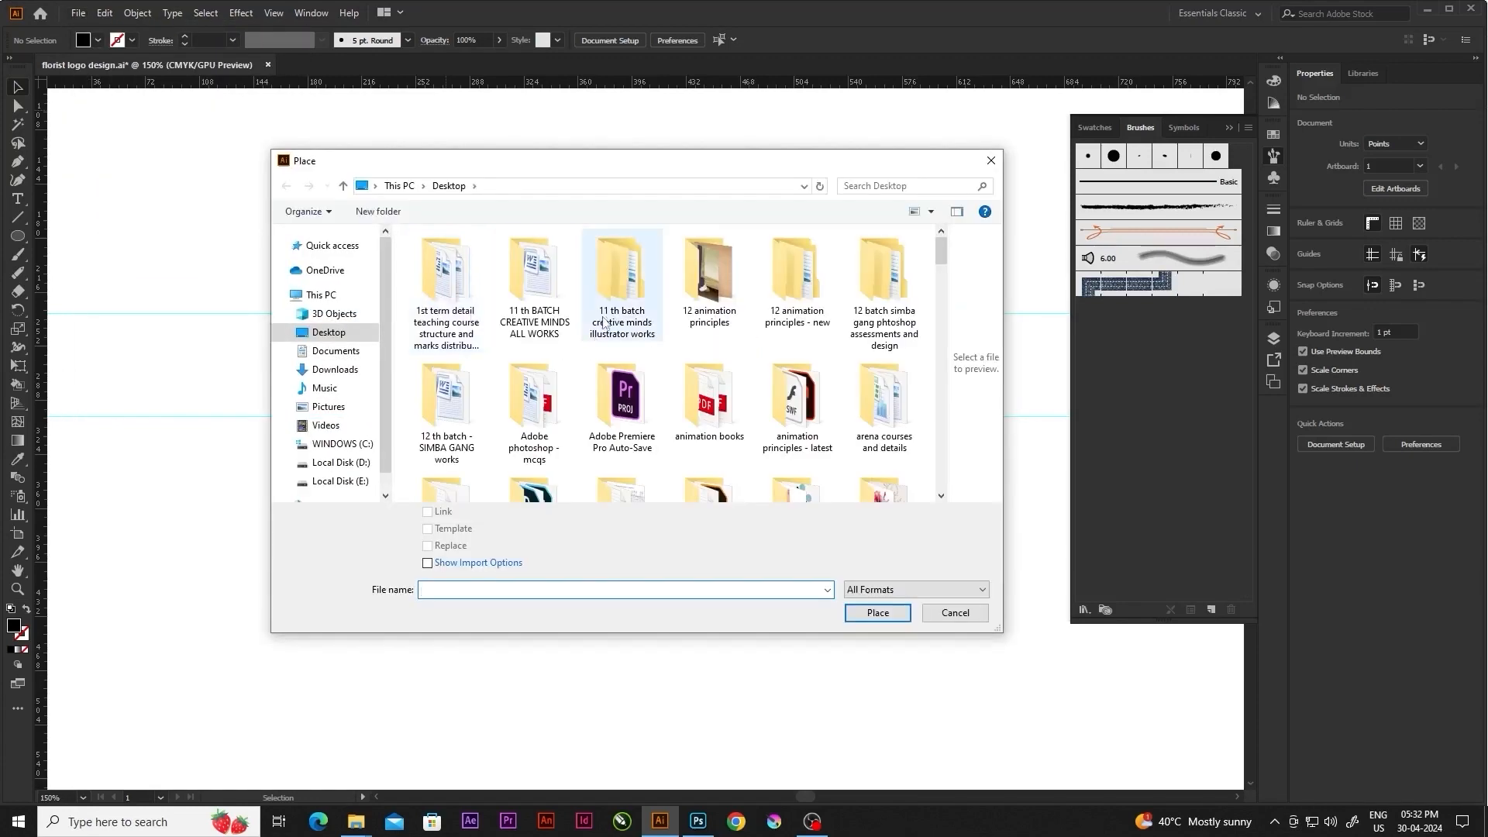
scroll(783, 426, "down", 1)
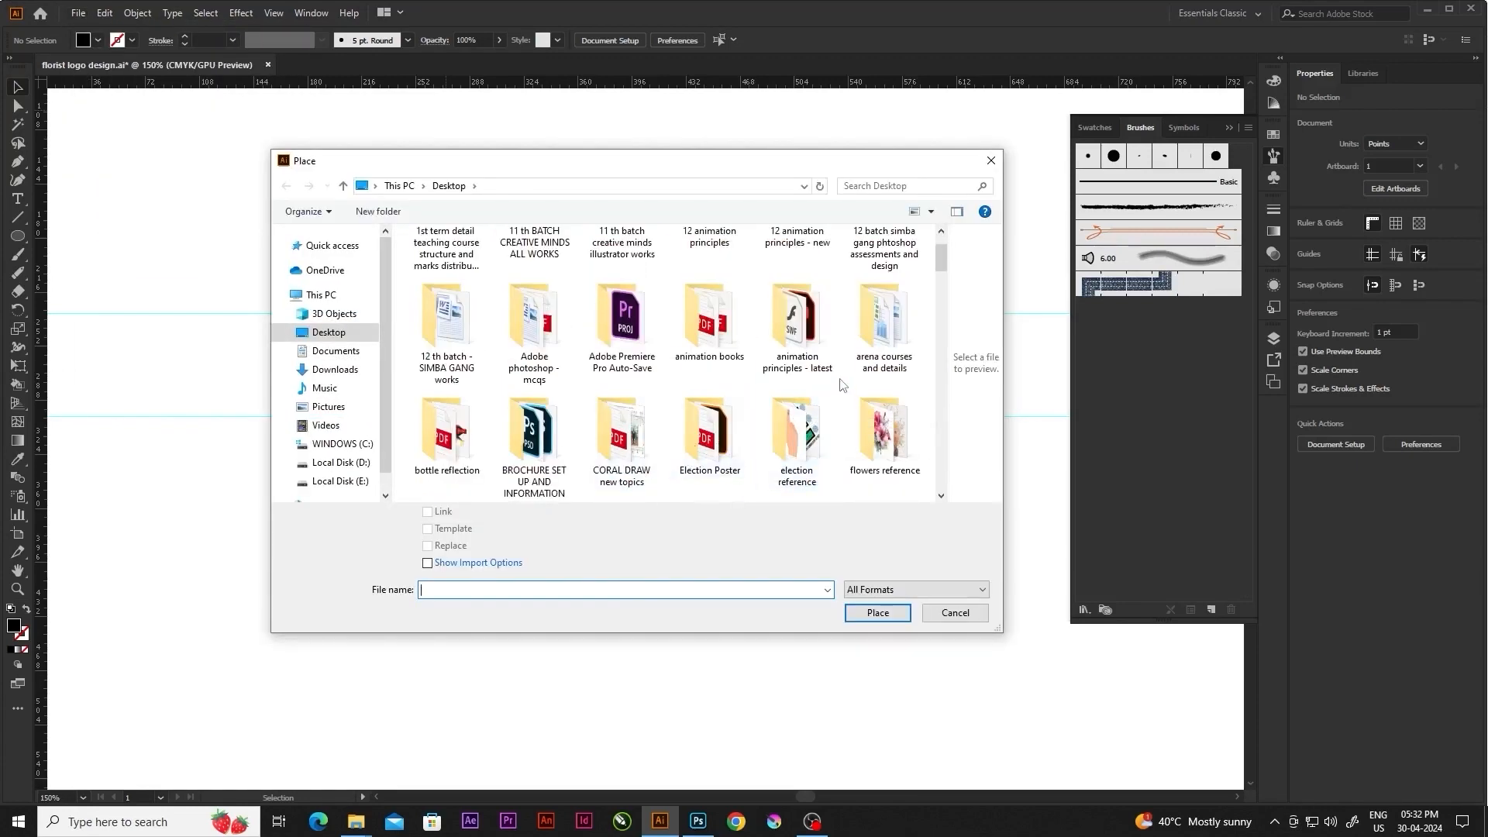
scroll(810, 357, "down", 2)
scroll(806, 356, "up", 3)
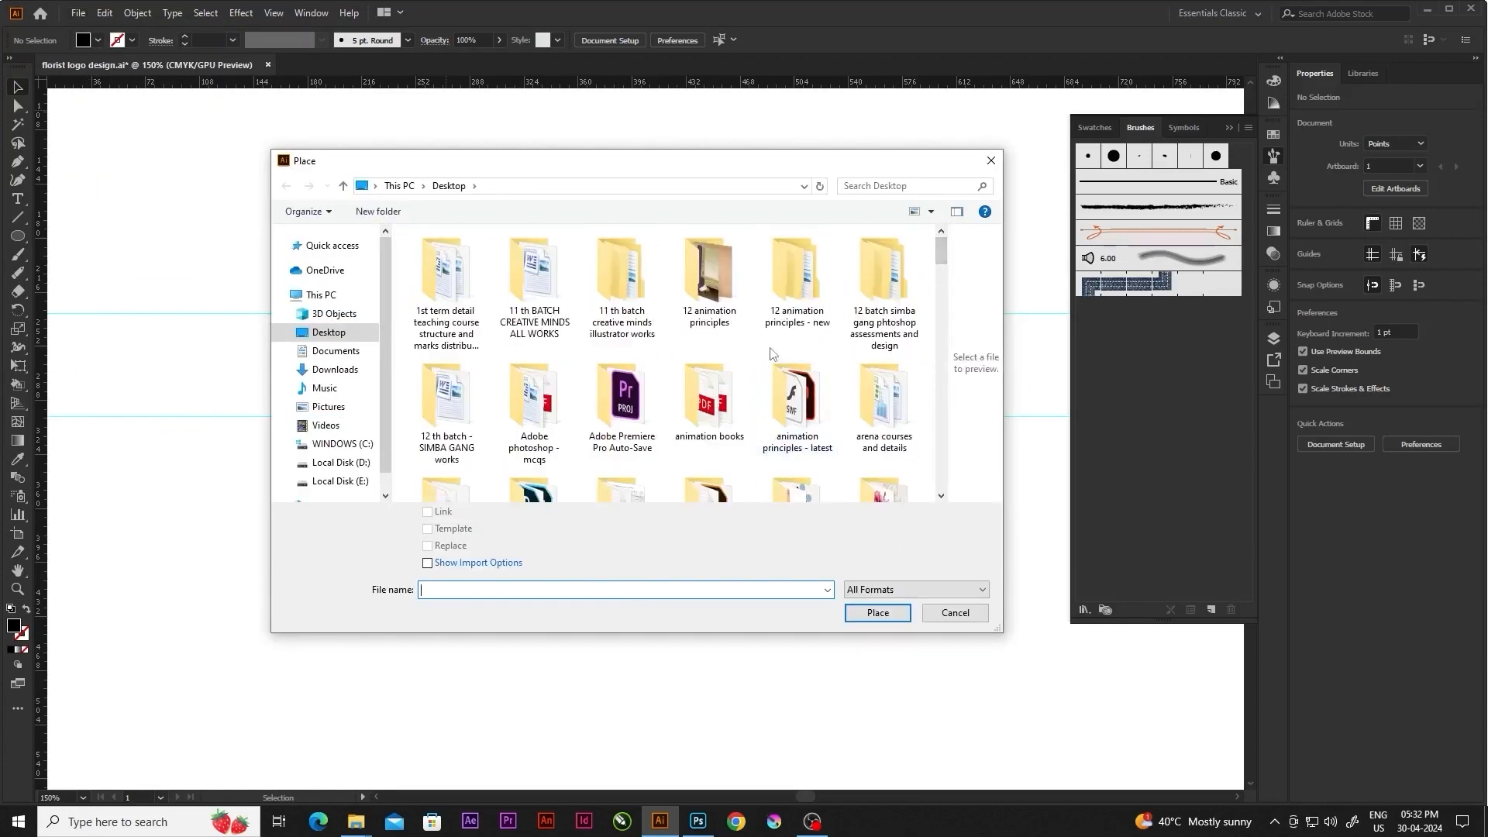
scroll(724, 410, "down", 1)
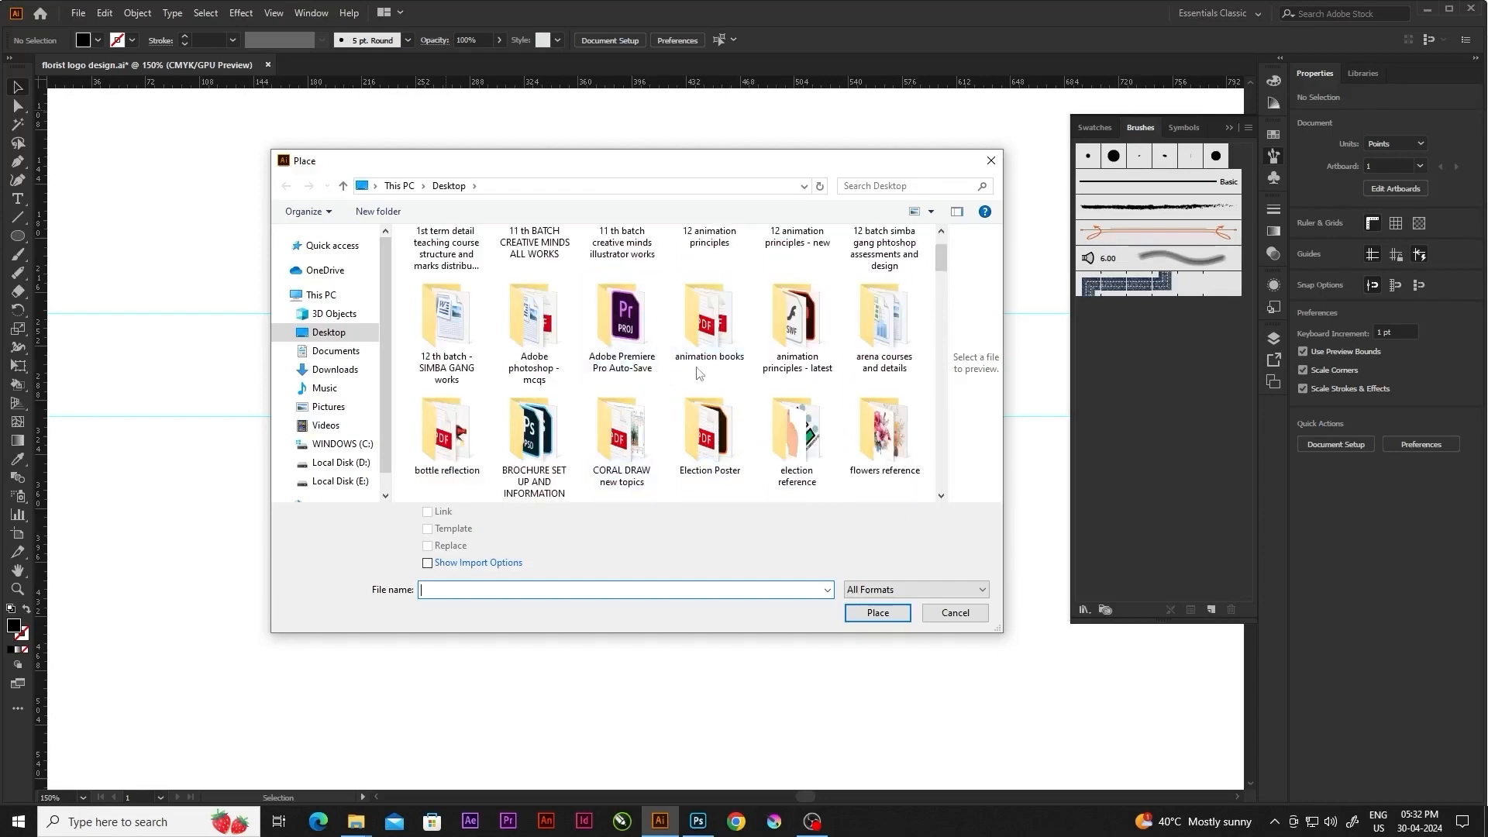
double_click(868, 465)
left_click_drag(946, 299, 947, 437)
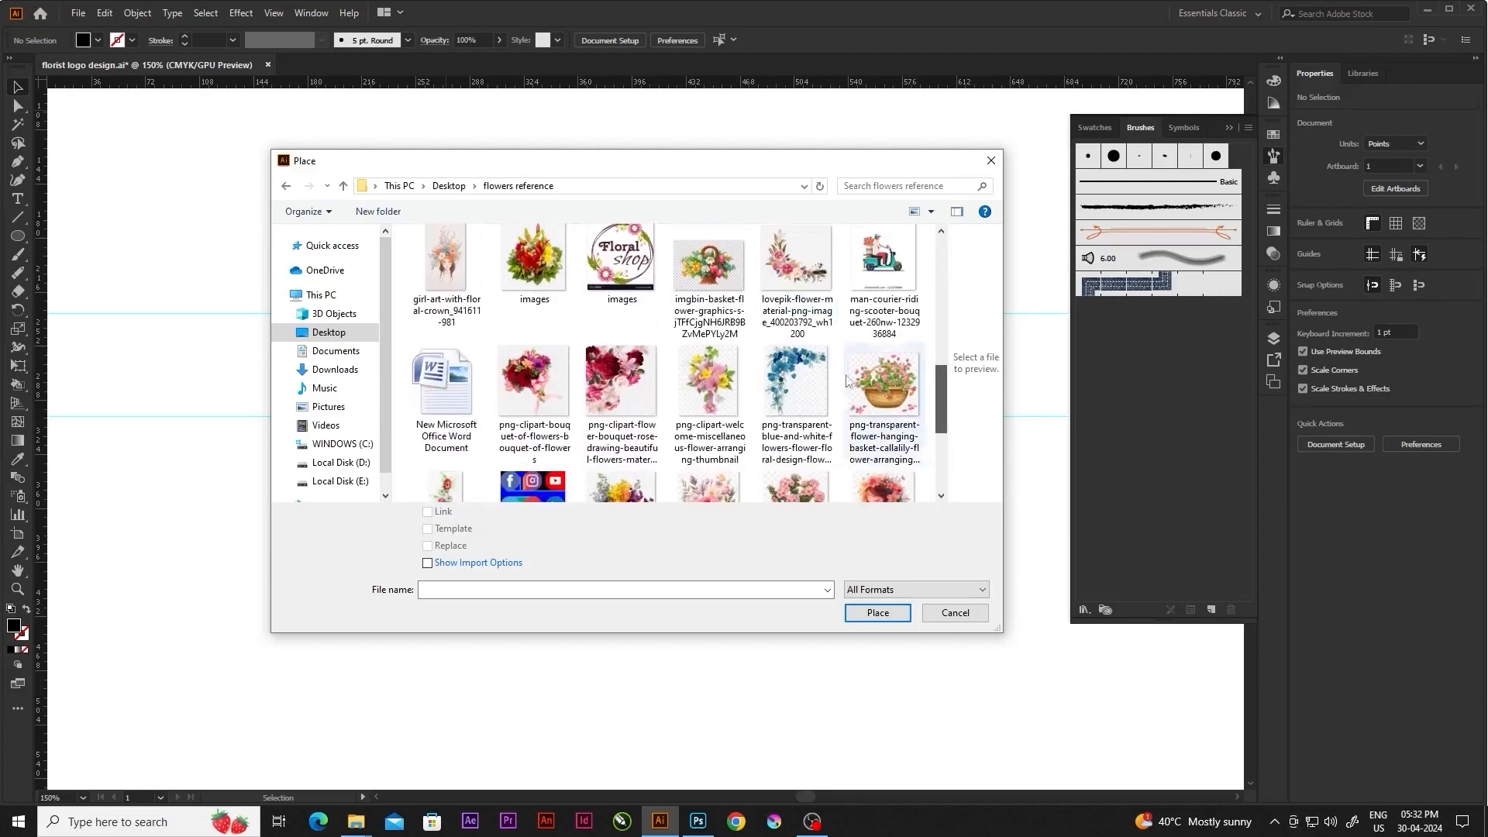
left_click(868, 425)
left_click(877, 612)
left_click(188, 199)
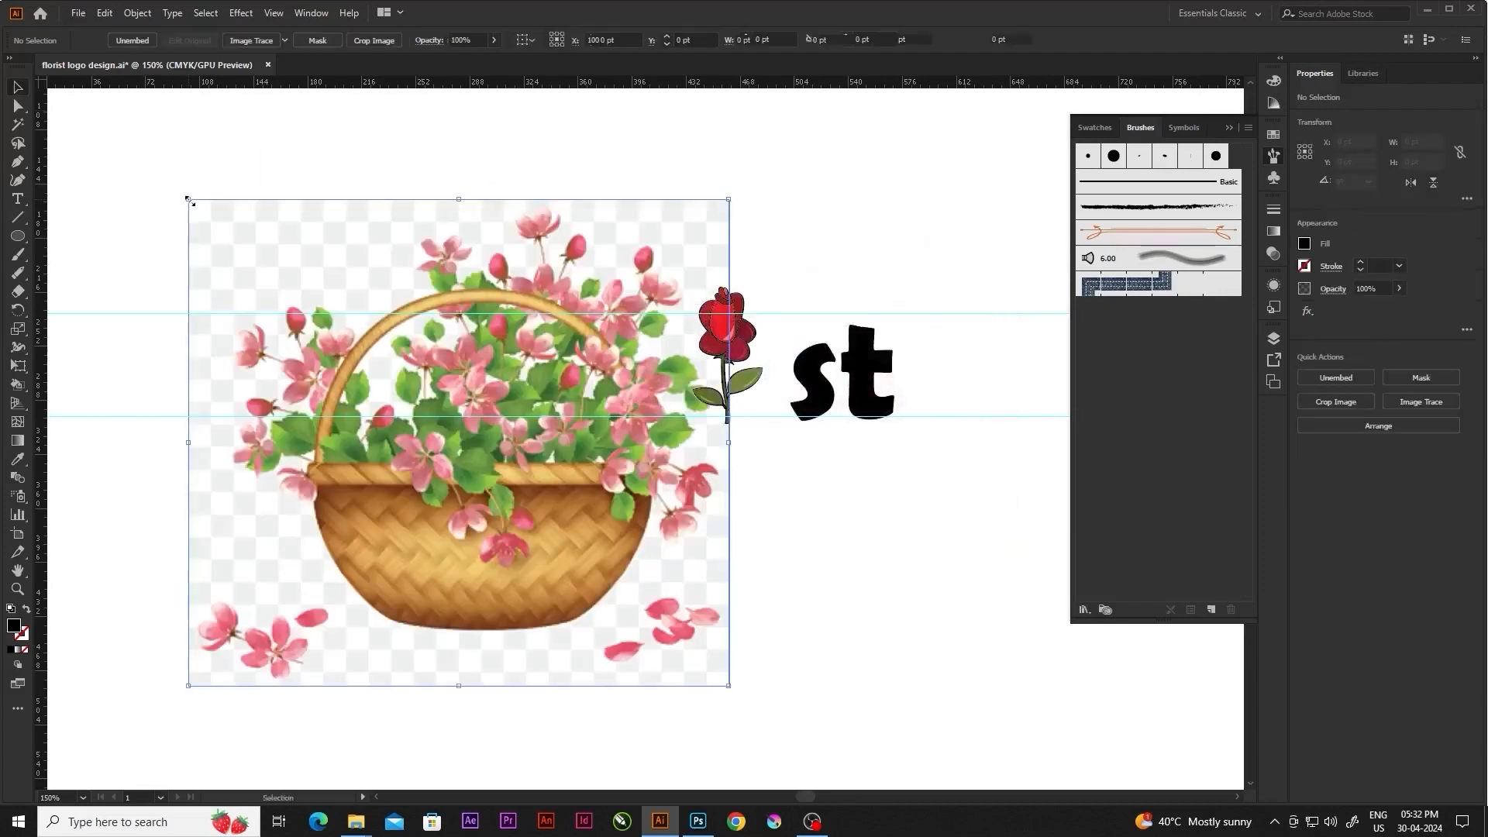
left_click_drag(454, 579, 382, 555)
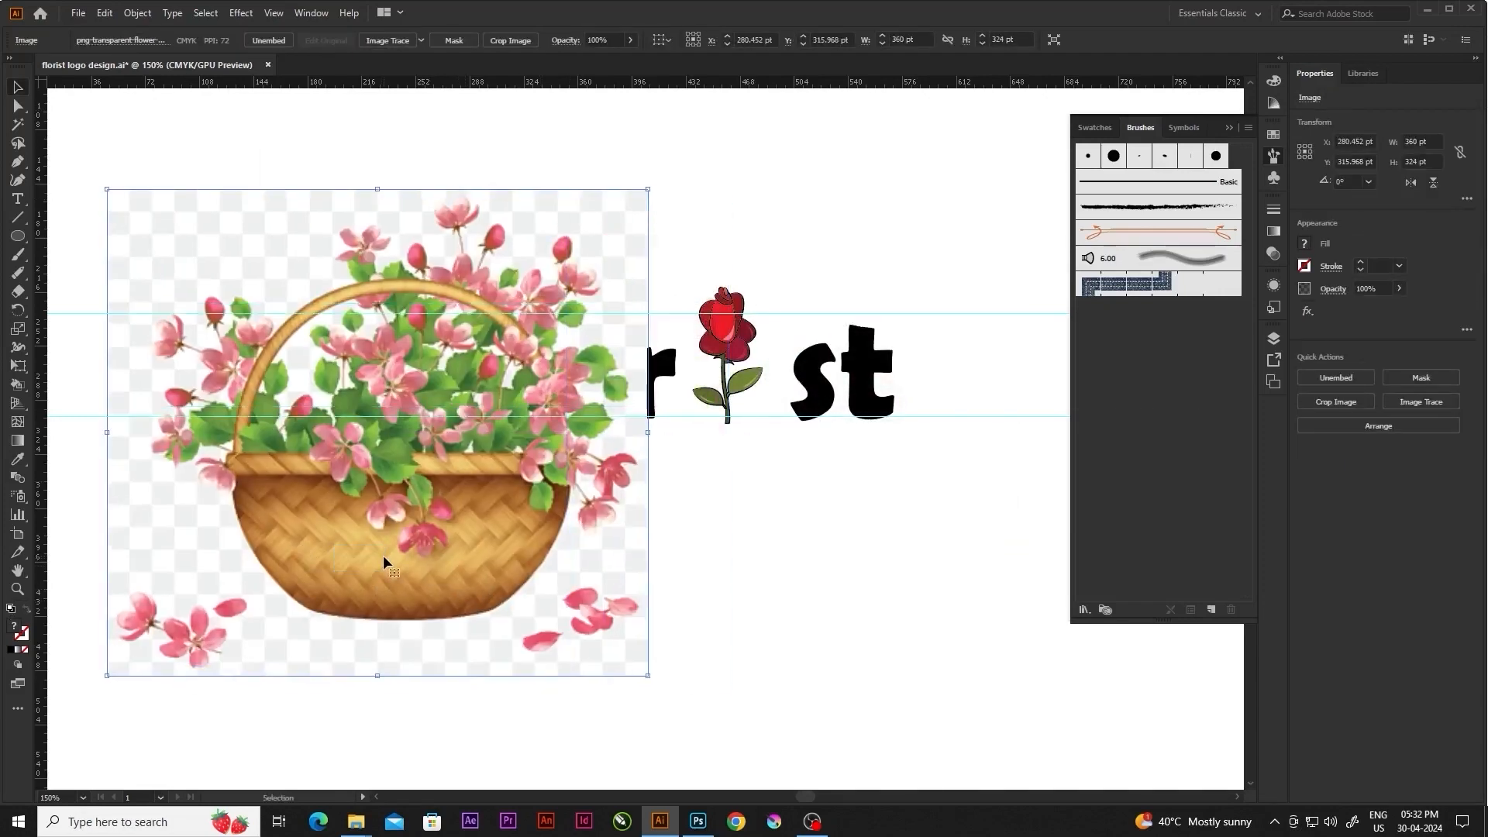
Convert the basket picture to vector artwork with Image Trace, then expand and ungroup it into separate paths
left_click(421, 41)
left_click(465, 109)
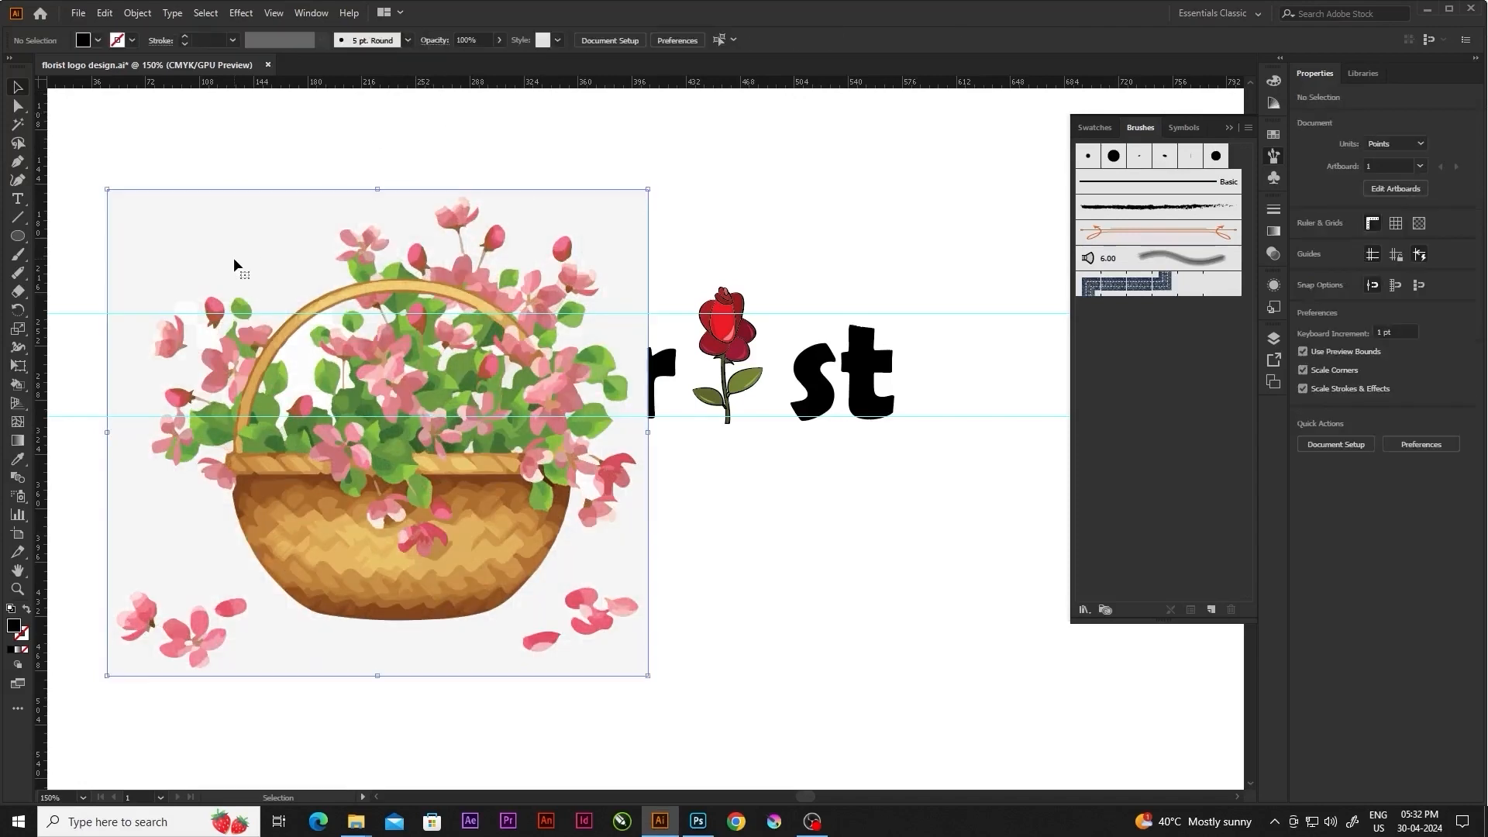
left_click(1386, 429)
left_click(1420, 440)
left_click(920, 714)
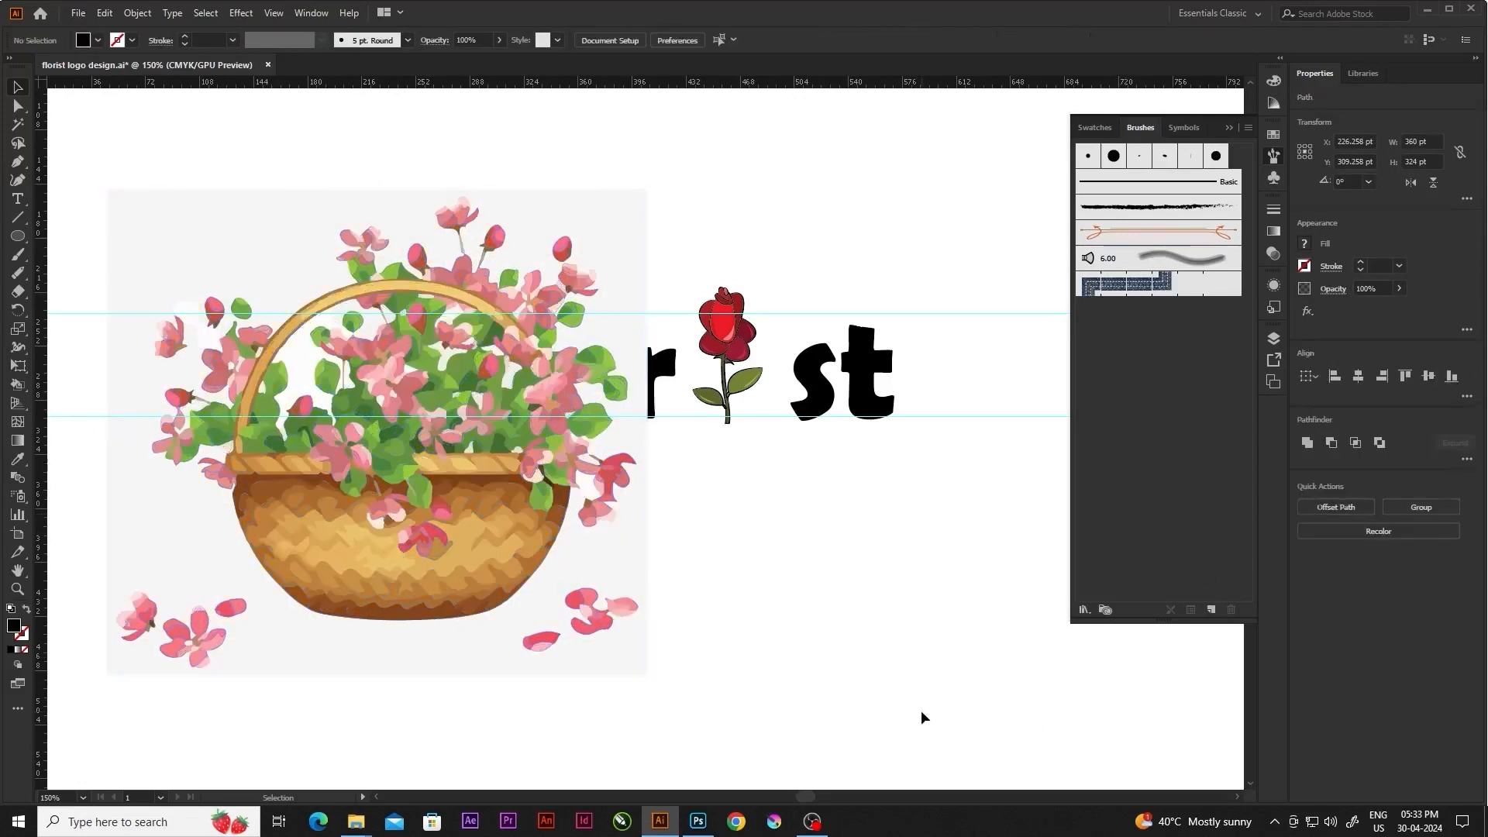
Delete the traced gray background and the stray petals around the loose pink flower below the basket
left_click(206, 553)
key("Delete")
left_click(214, 634)
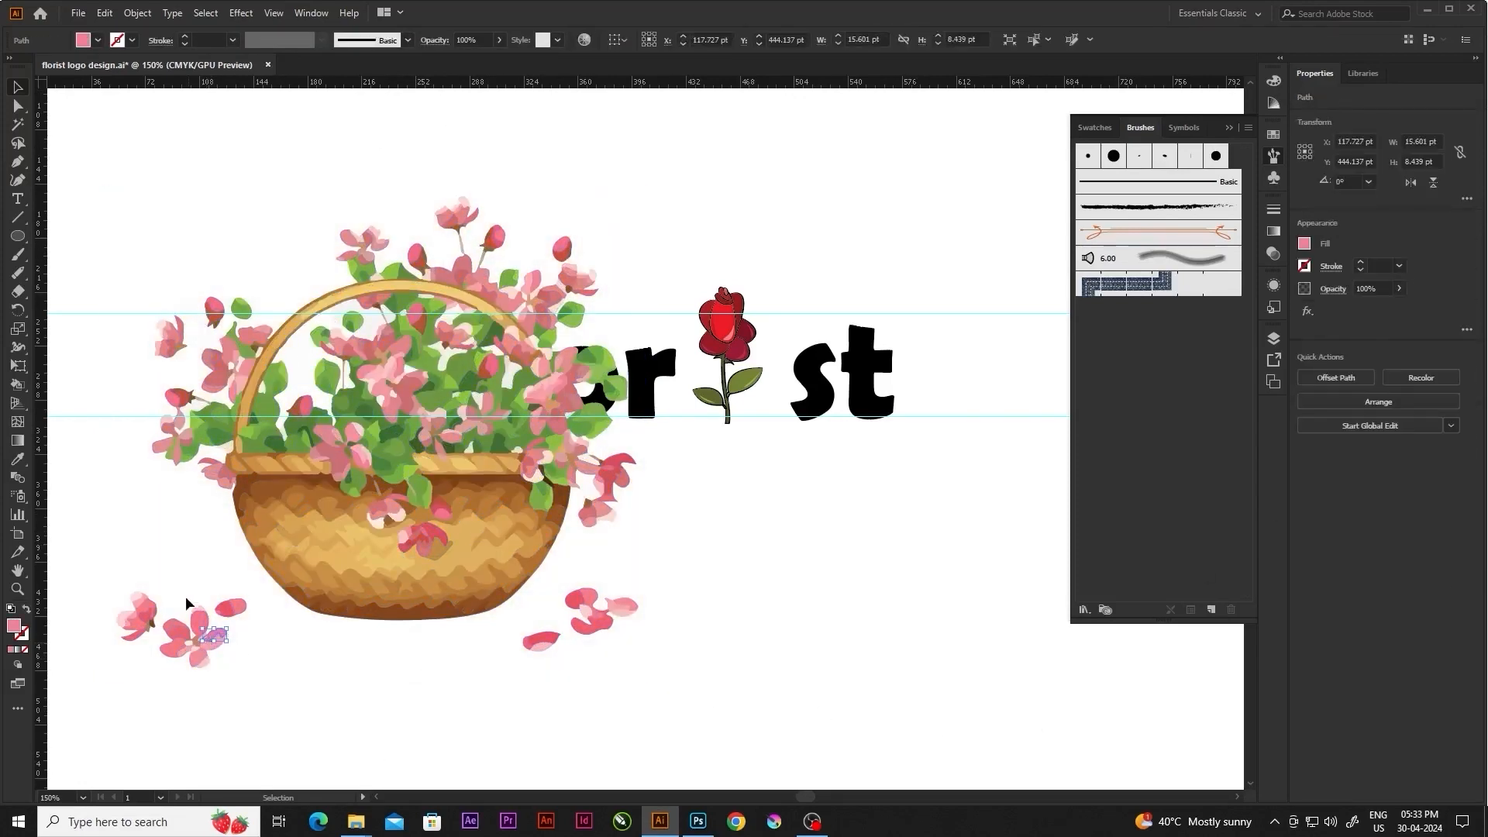
left_click_drag(140, 647, 157, 639)
key("Delete")
left_click_drag(212, 584, 258, 609)
key("Delete")
Group the pieces of the loose pink flower and move it to the empty area below the letters "st"
left_click_drag(141, 582, 243, 689)
right_click(199, 626)
left_click(230, 398)
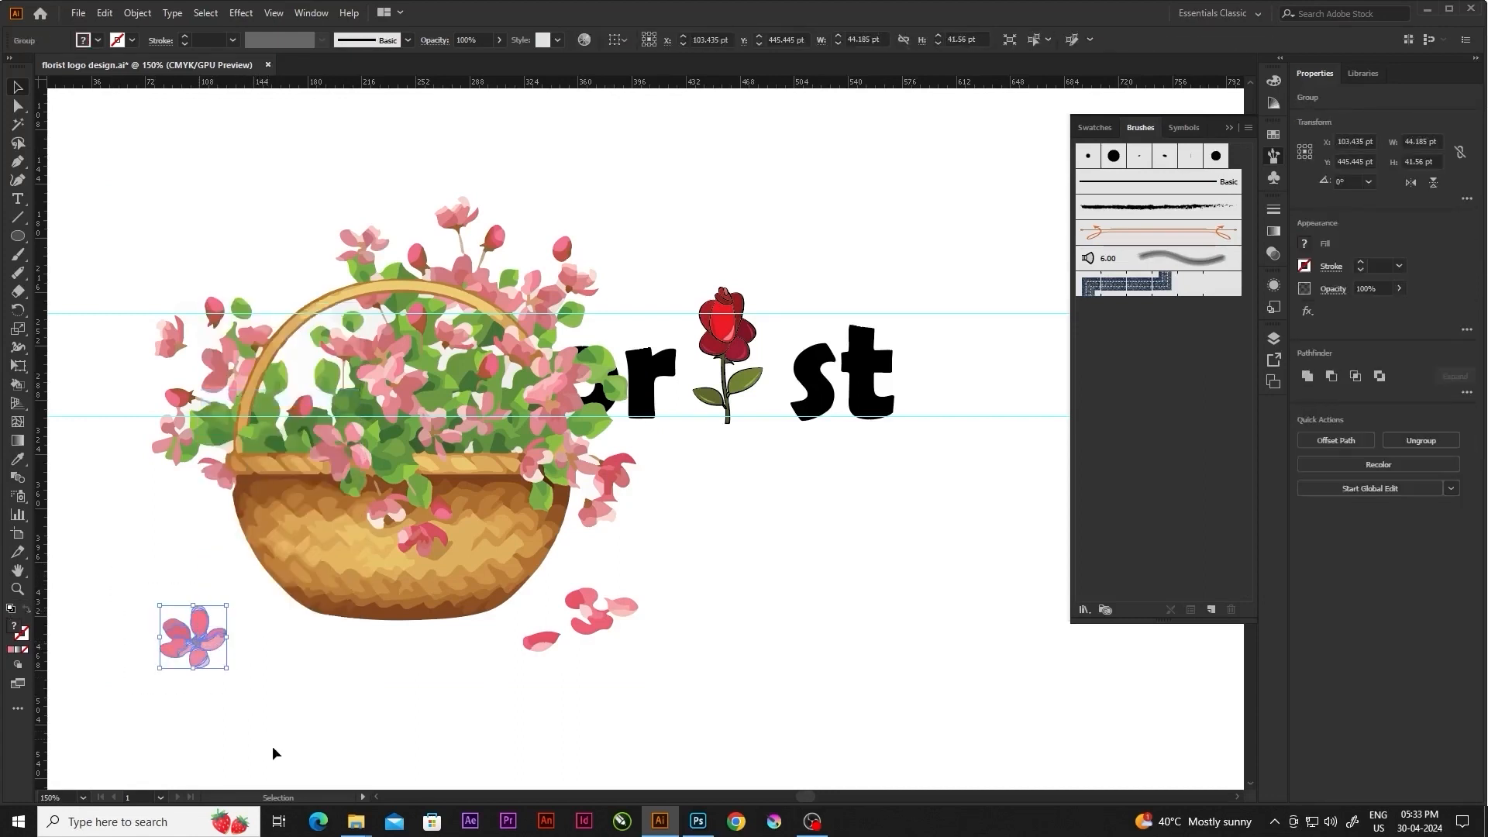
left_click(271, 745)
left_click(203, 622)
left_click_drag(205, 626, 847, 538)
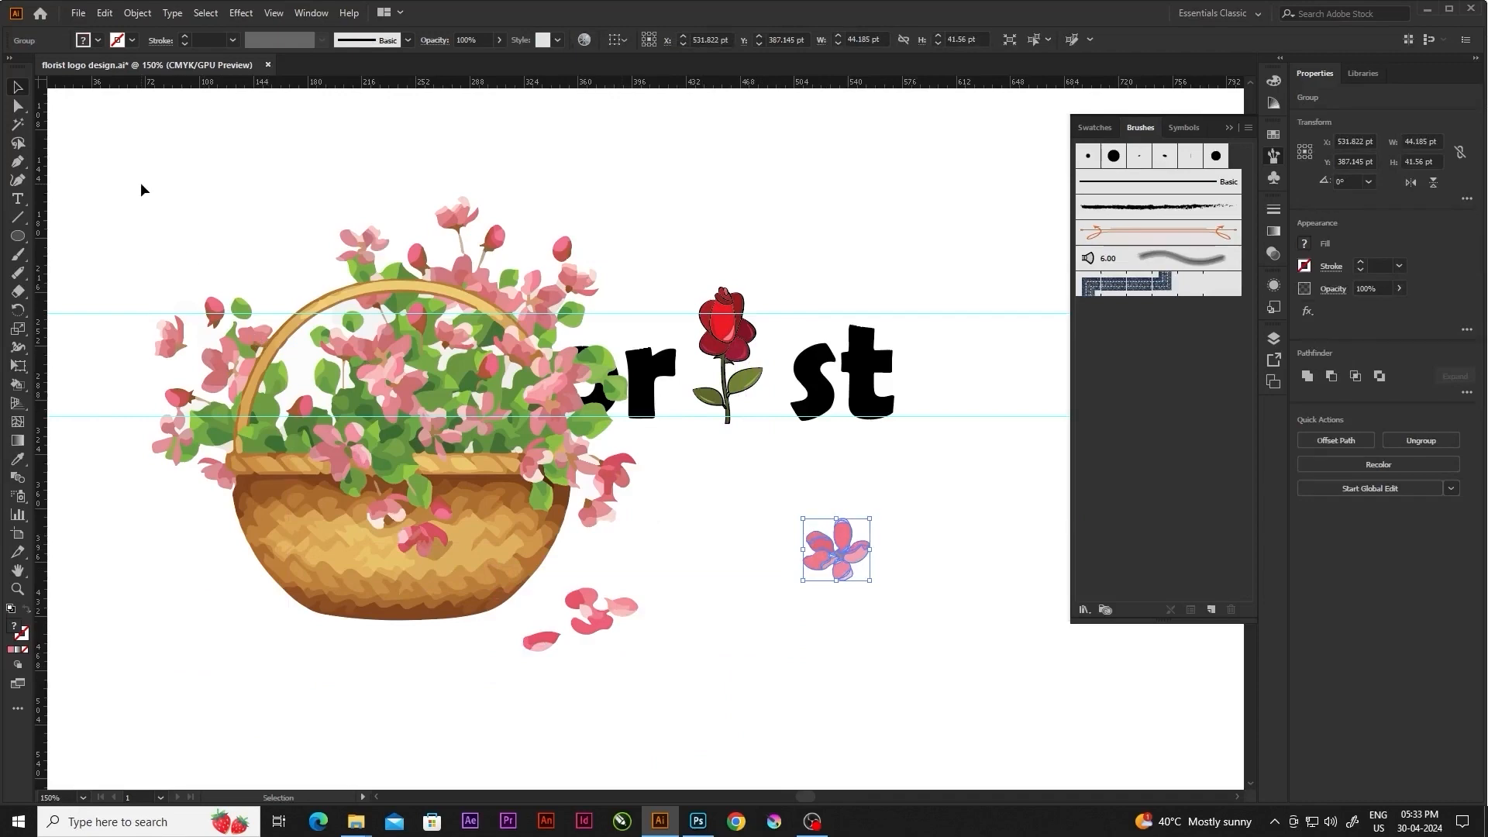
Move the "Flor st" text from Layer 1 in place onto a new layer above Layer 4 and lock that layer
left_click_drag(141, 183, 664, 702)
left_click(663, 694)
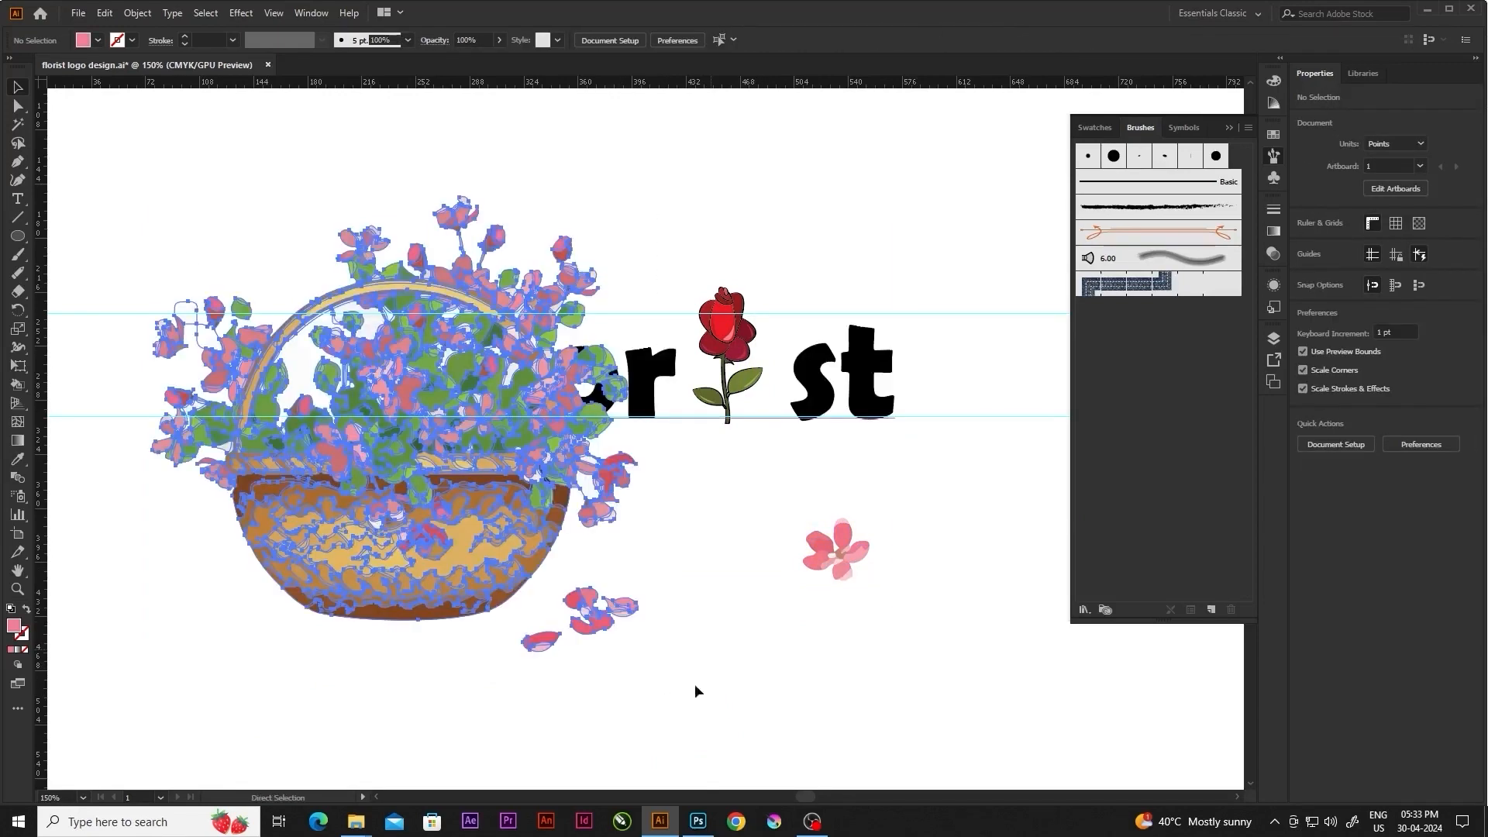
left_click(878, 357)
left_click(1274, 338)
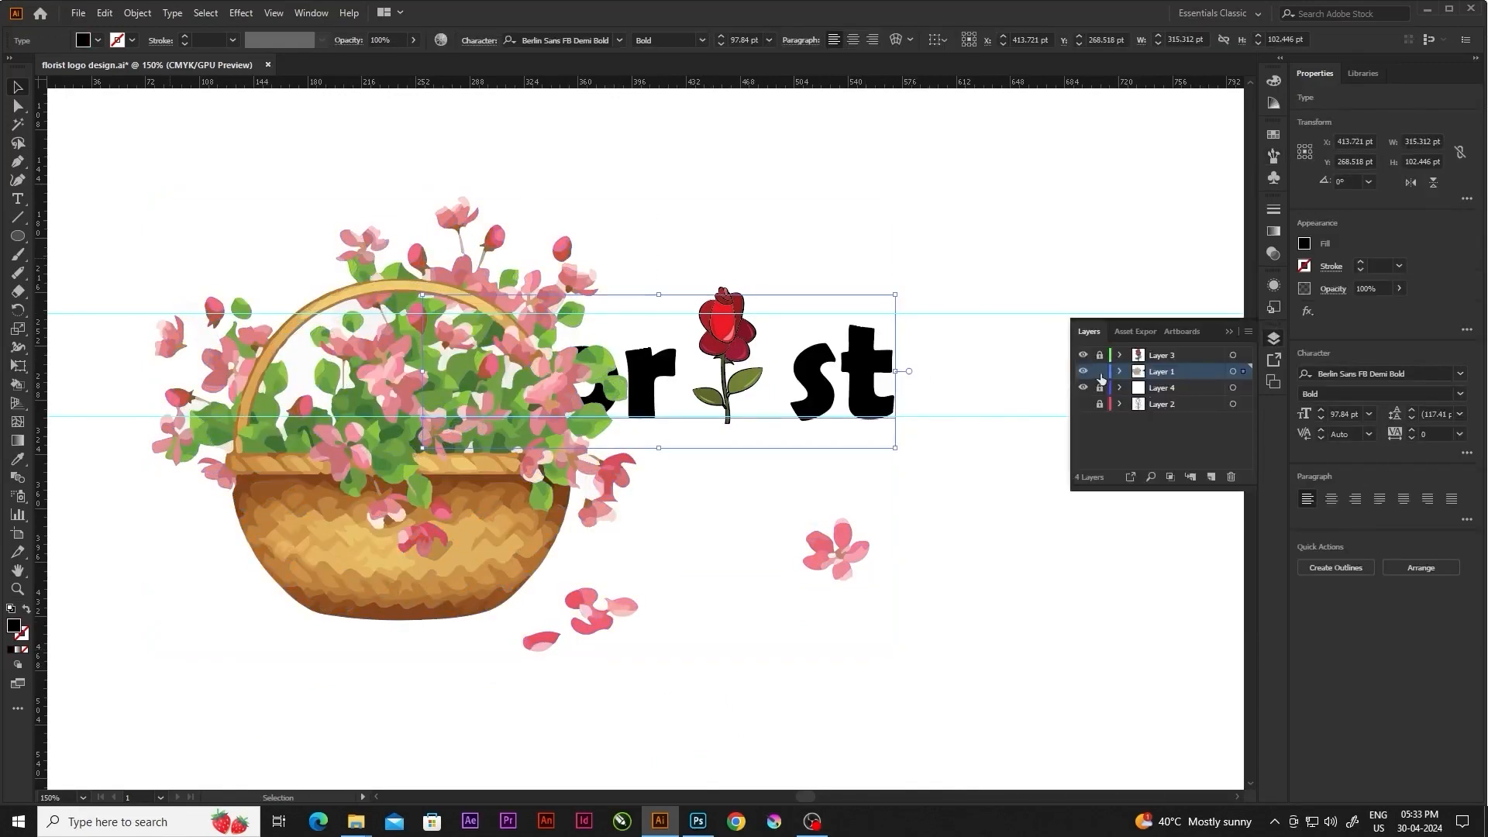
left_click(1083, 372)
left_click(1083, 372)
left_click(877, 371)
key("ctrl+x")
left_click(1186, 386)
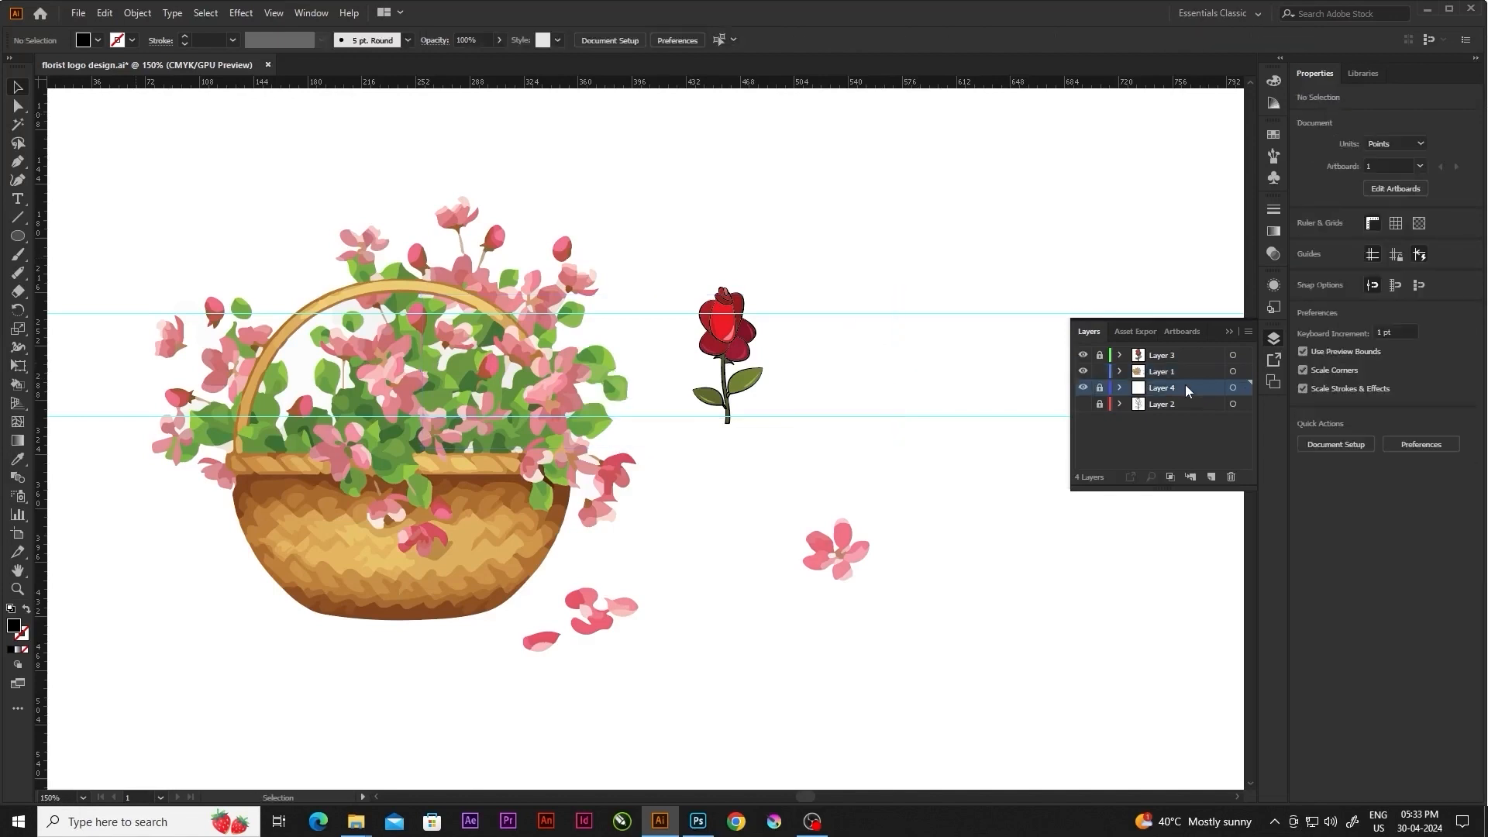
left_click(1084, 388)
key("ctrl+f")
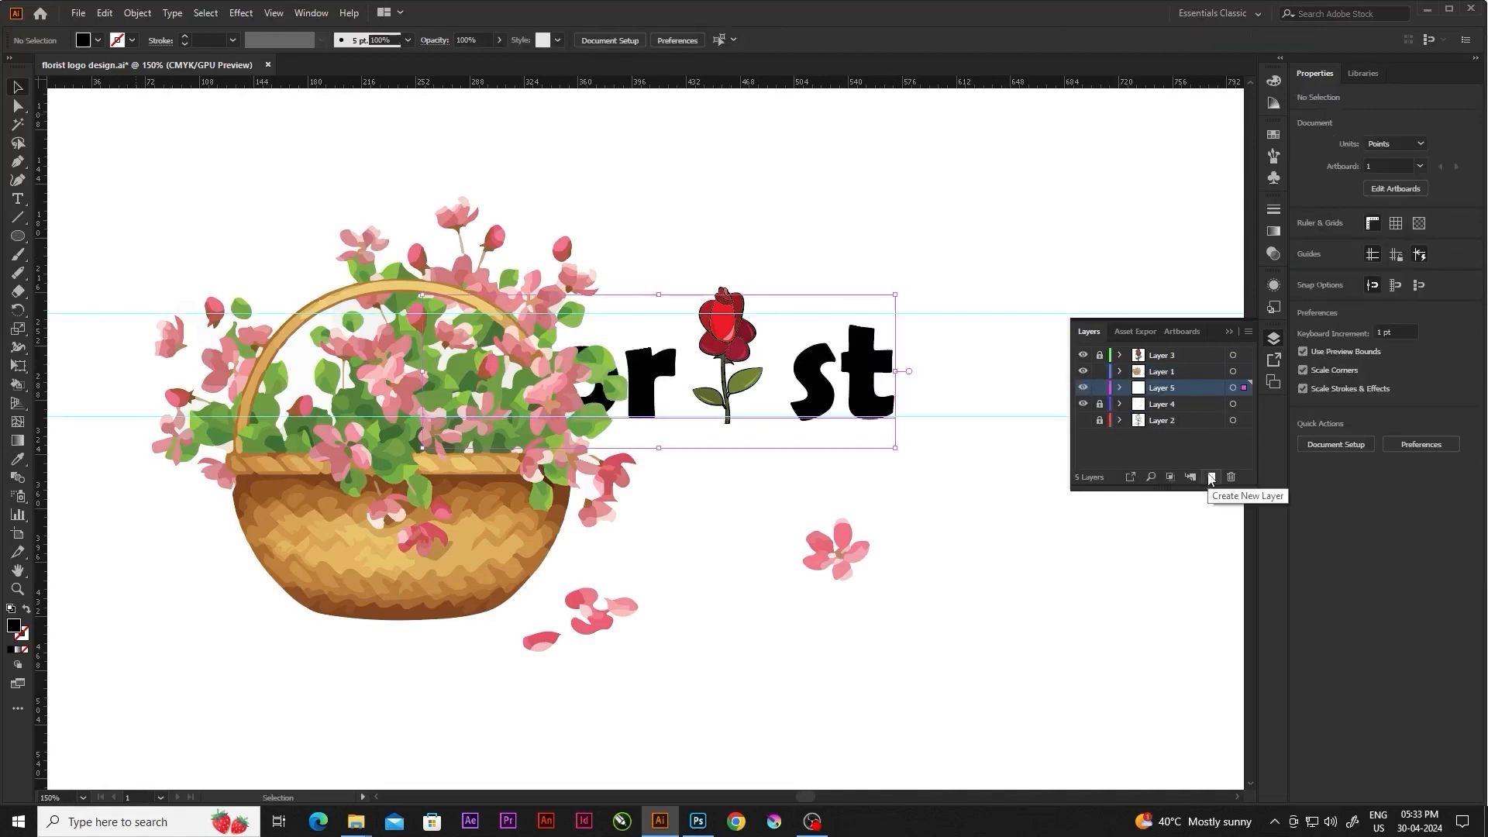
left_click(1100, 388)
left_click(1236, 372)
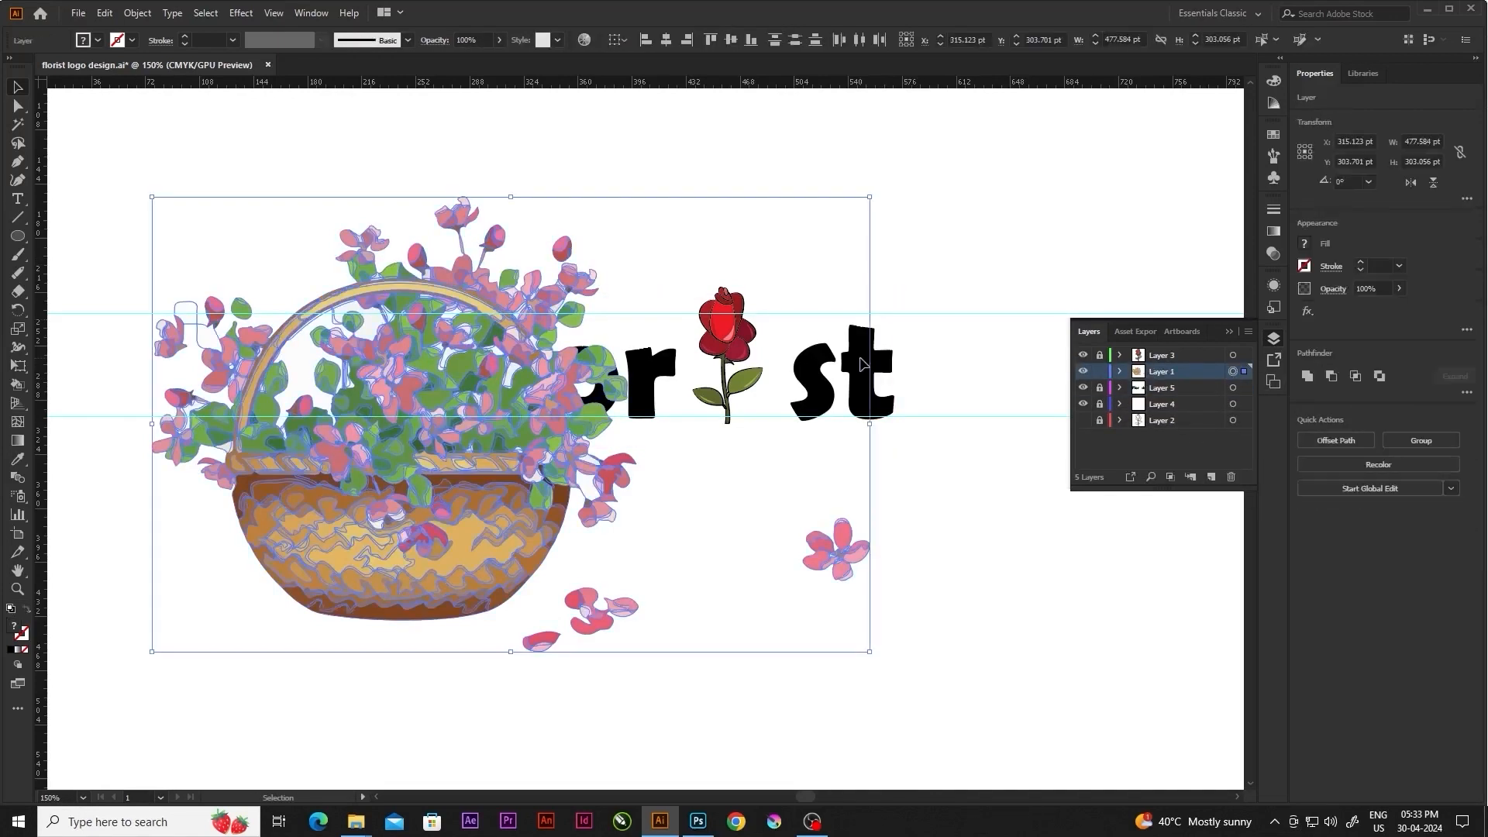
key("Delete")
key("ctrl+z")
Move the loose pink flower in place onto a new locked layer and delete the basket artwork left on Layer 1
left_click_drag(922, 508, 801, 597)
key("Delete")
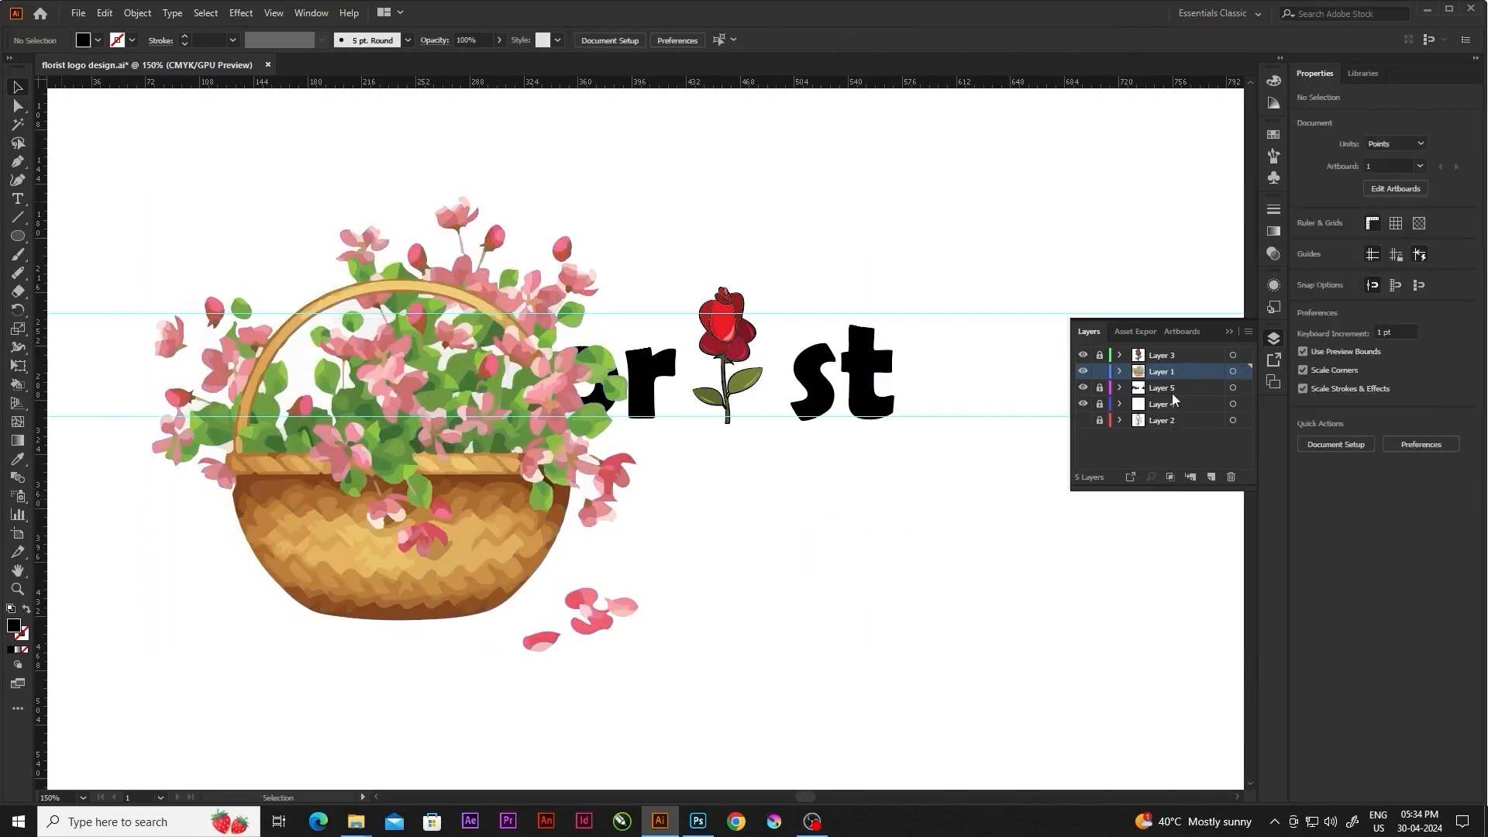
left_click(1211, 478)
key("ctrl+f")
key("ctrl+shift+a")
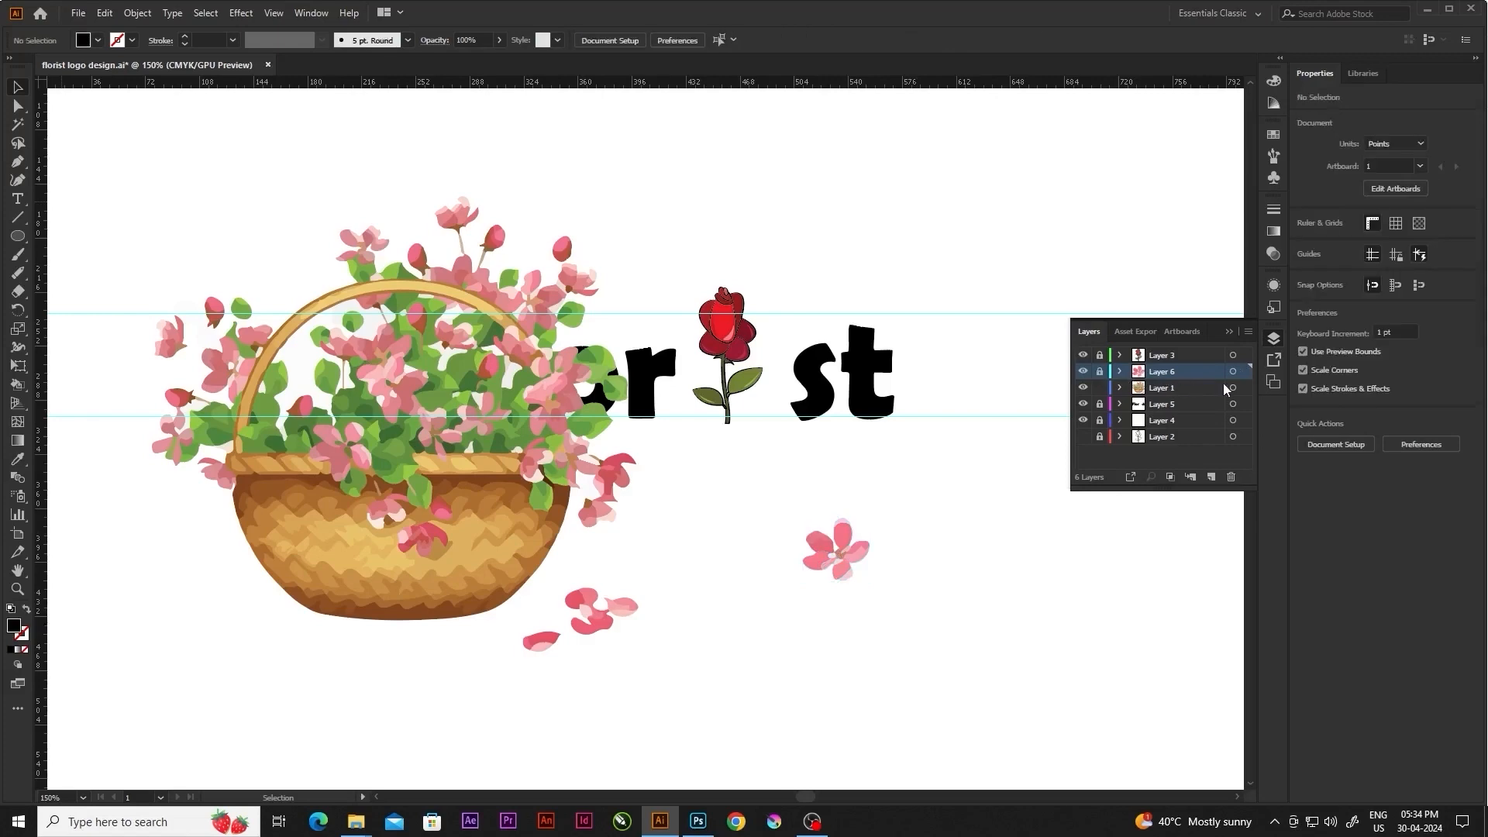
left_click(1232, 387)
key("Delete")
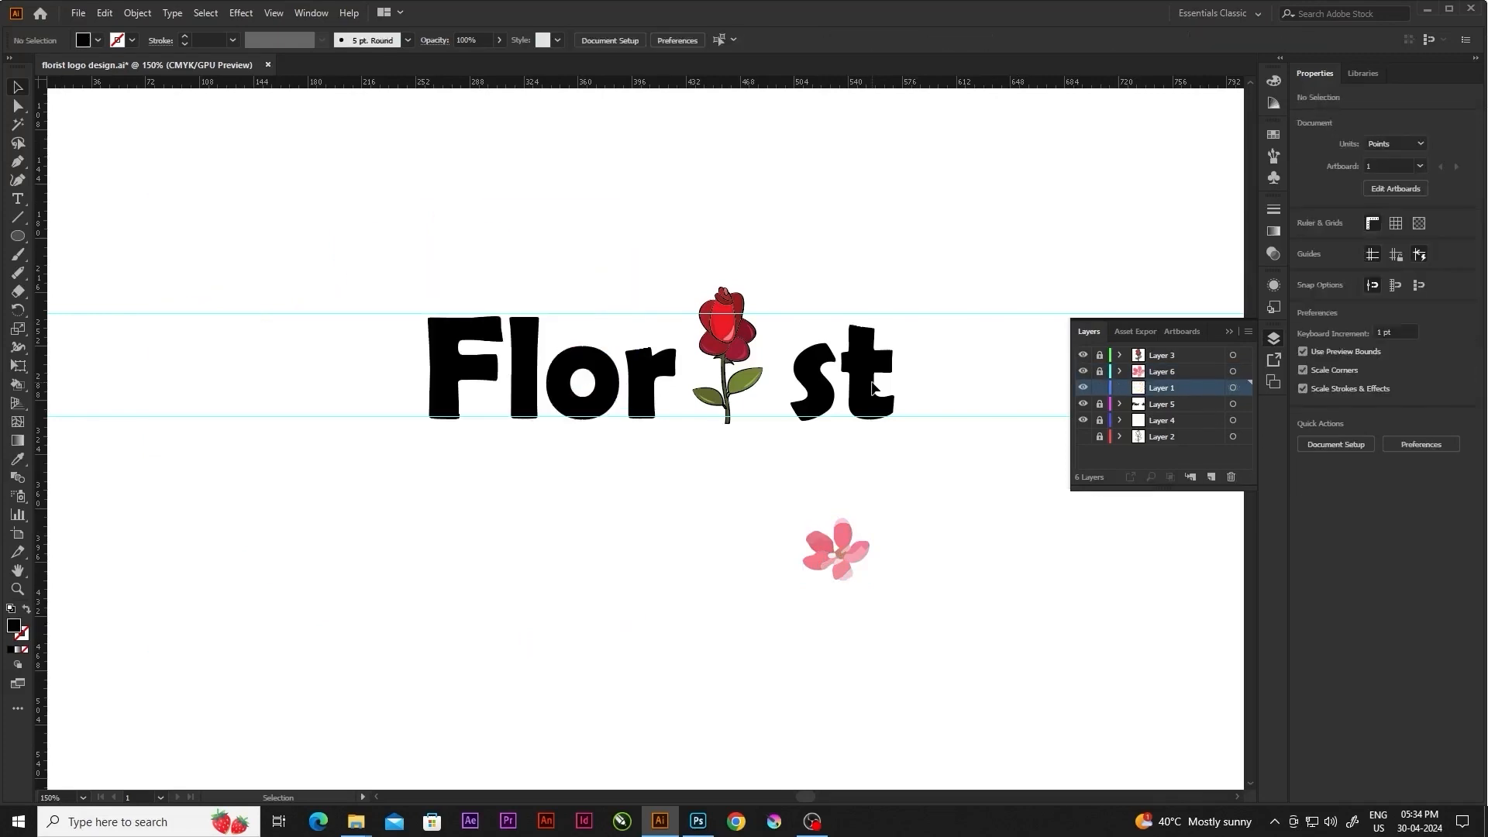
Unlock Layer 6, create a scatter brush from the loose pink flower, and move the flower to the empty lower-right area of the artboard
left_click(1099, 371)
left_click(856, 544)
key("ctrl+minus")
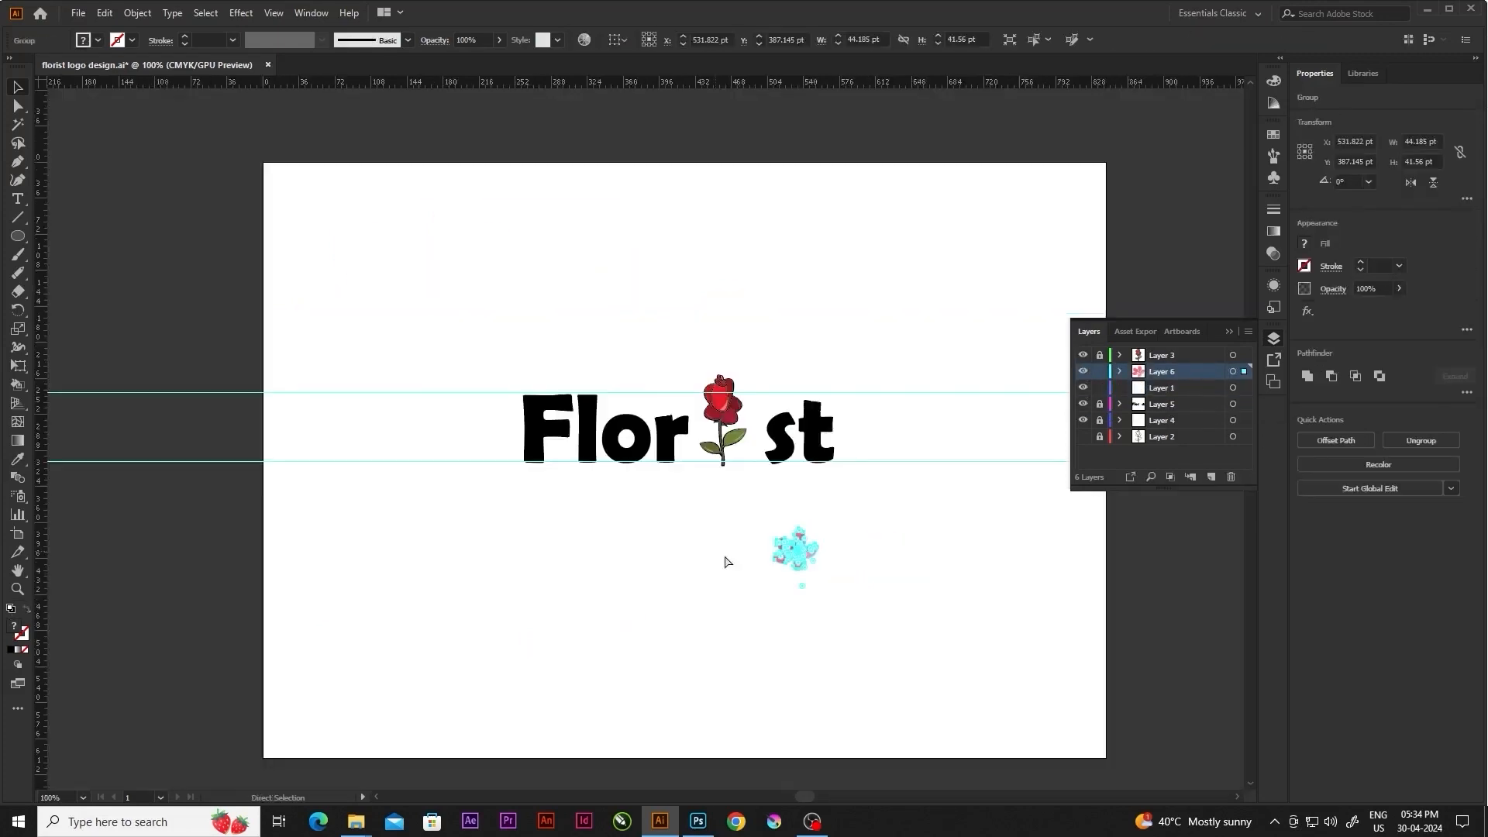
scroll(806, 550, "up", 2)
scroll(686, 579, "down", 1)
mouse_move(800, 542)
left_mouse_down()
mouse_move(631, 511)
mouse_move(1047, 366)
mouse_move(1186, 341)
left_mouse_up()
left_click(1226, 333)
left_click(1273, 155)
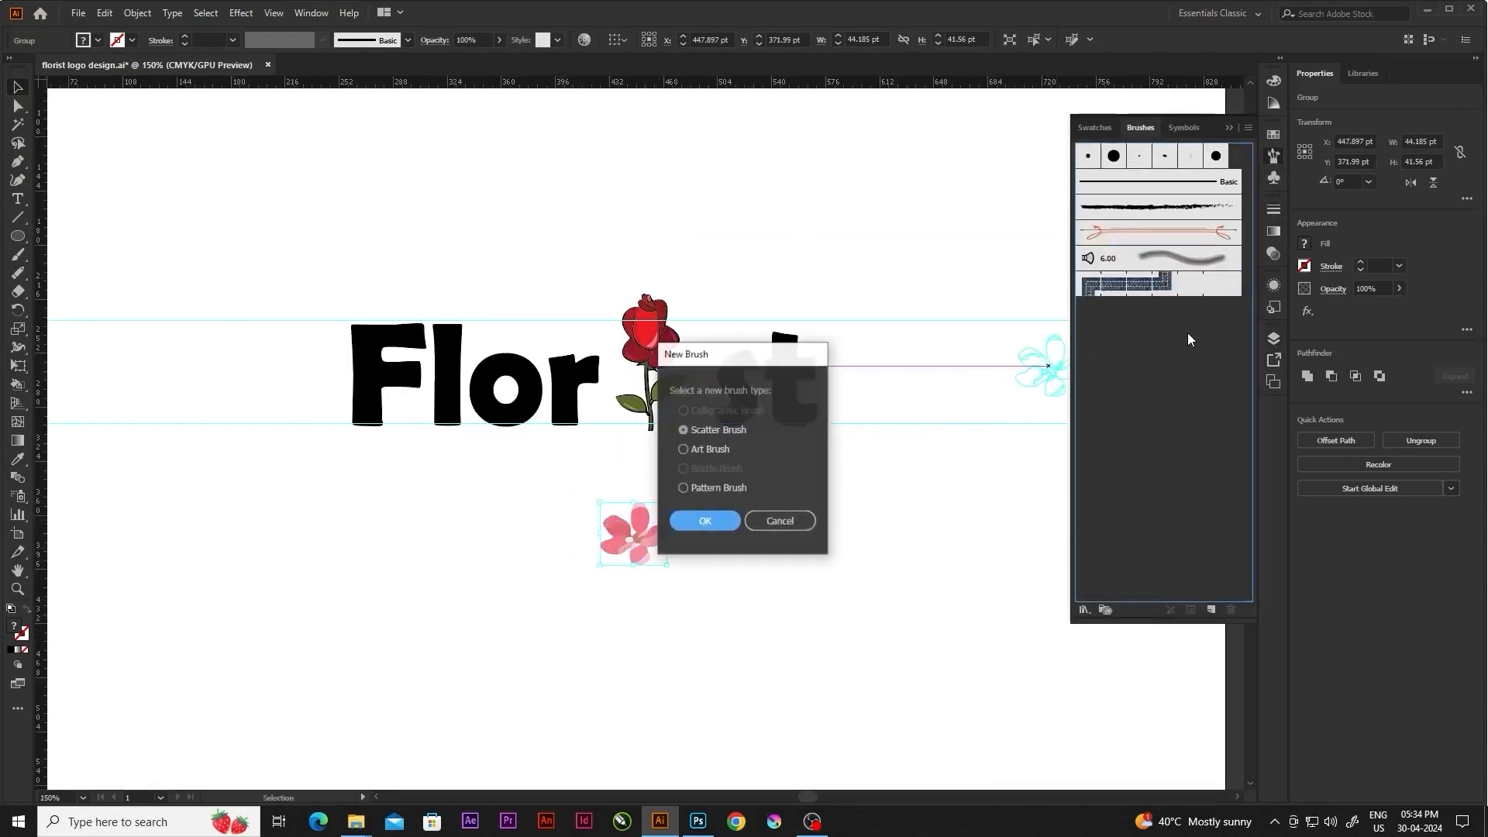
left_click(704, 521)
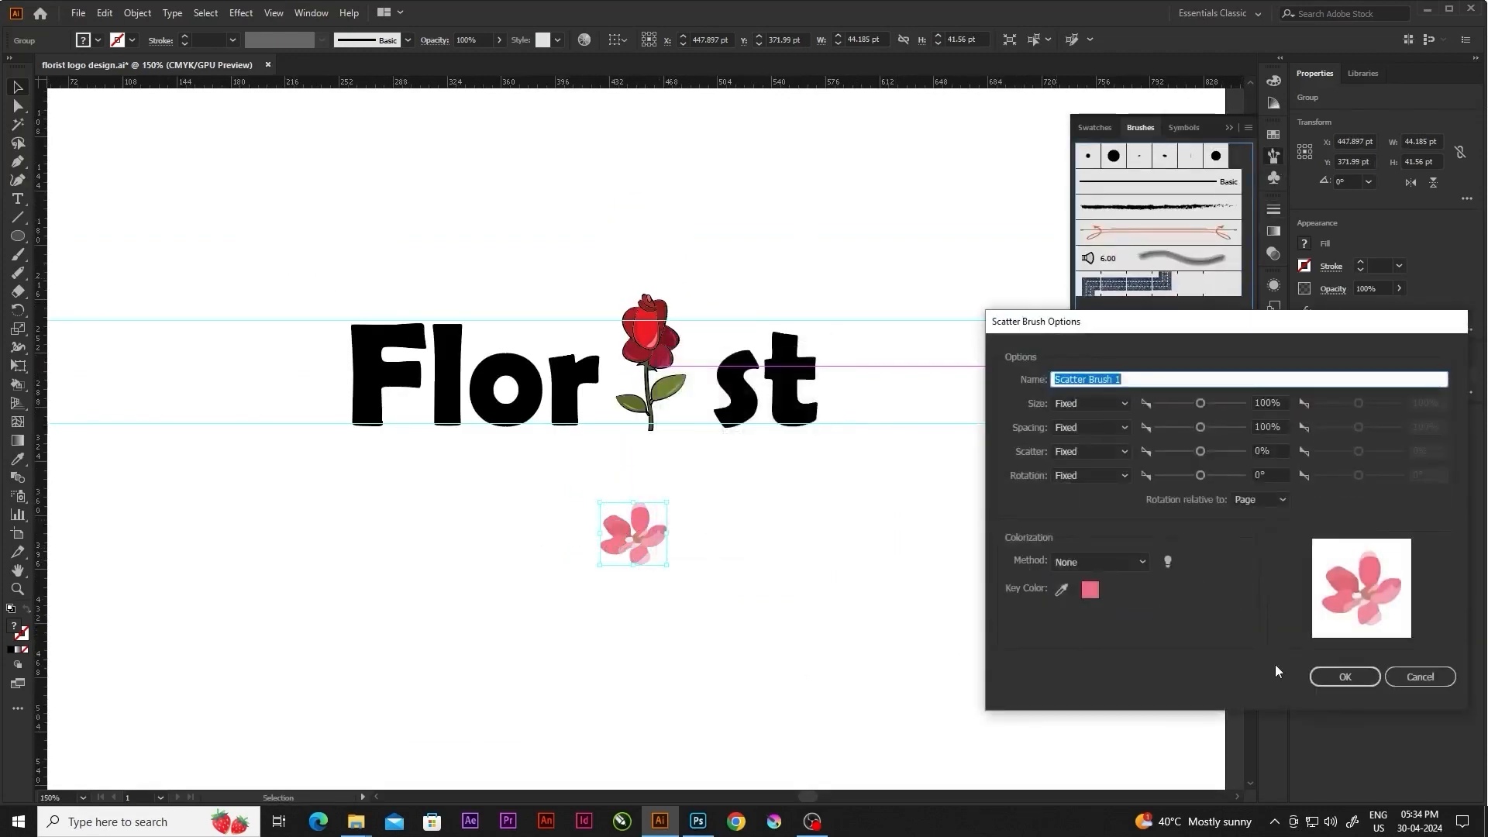
left_click(1344, 676)
left_click_drag(633, 533, 1011, 650)
left_click(392, 363)
Unlock Layer 5 and convert the "Flor st" text to outlines
left_click(1273, 339)
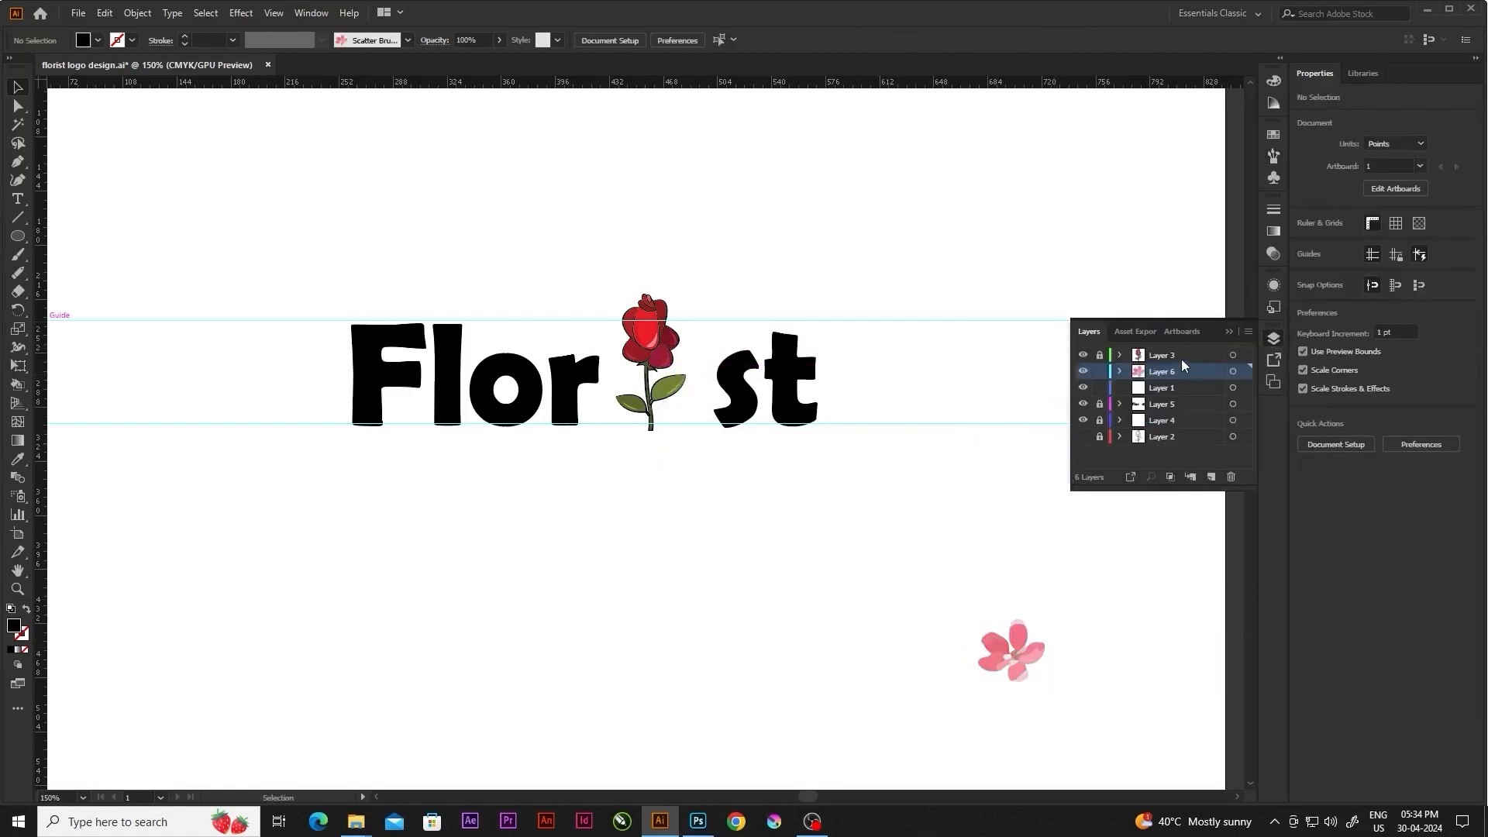
left_click(1083, 404)
left_click(1083, 405)
left_click(1099, 404)
left_click(451, 349)
right_click(451, 349)
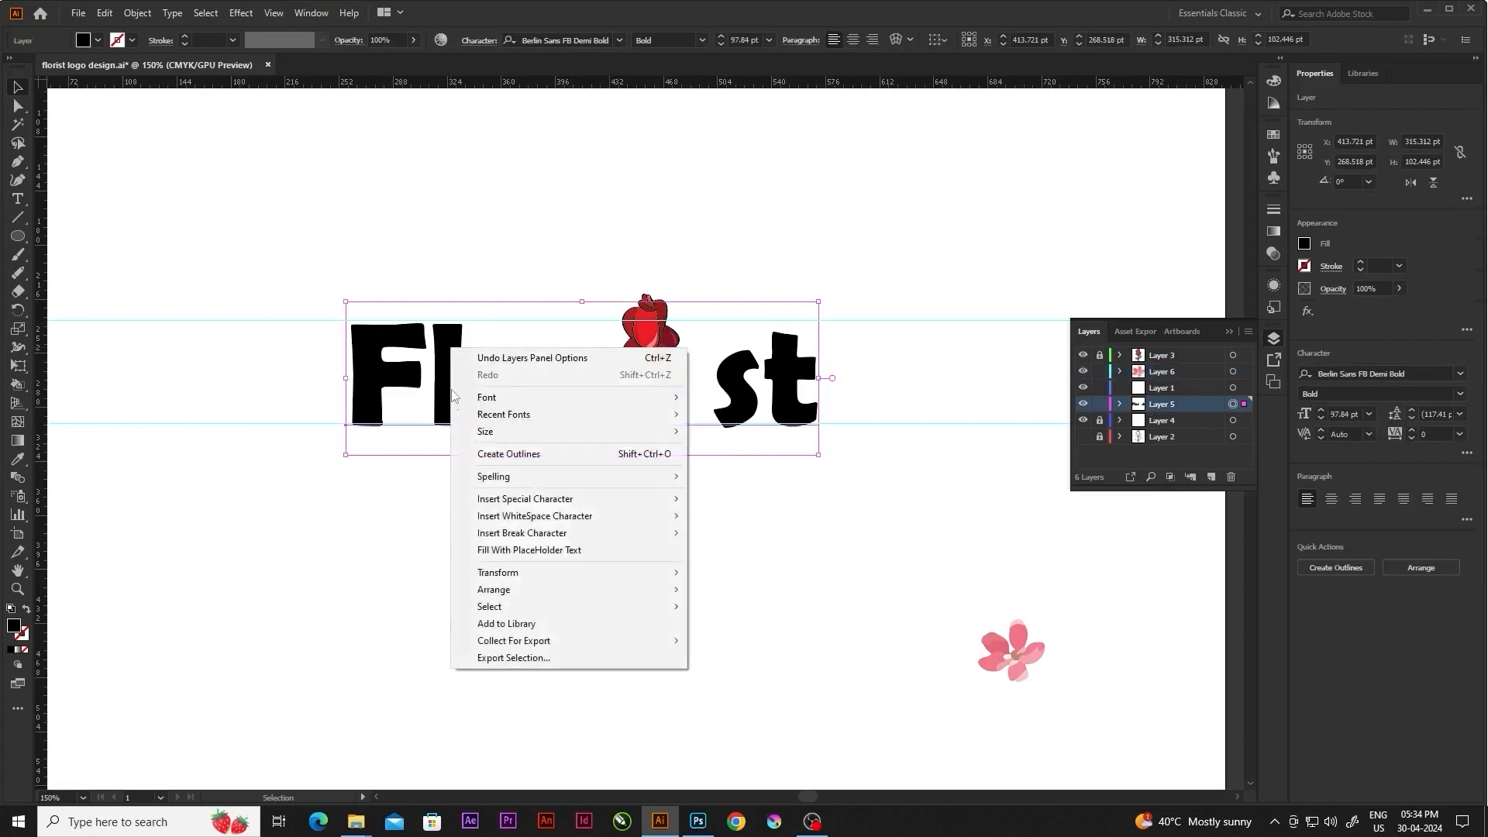
left_click(482, 546)
left_click(514, 384)
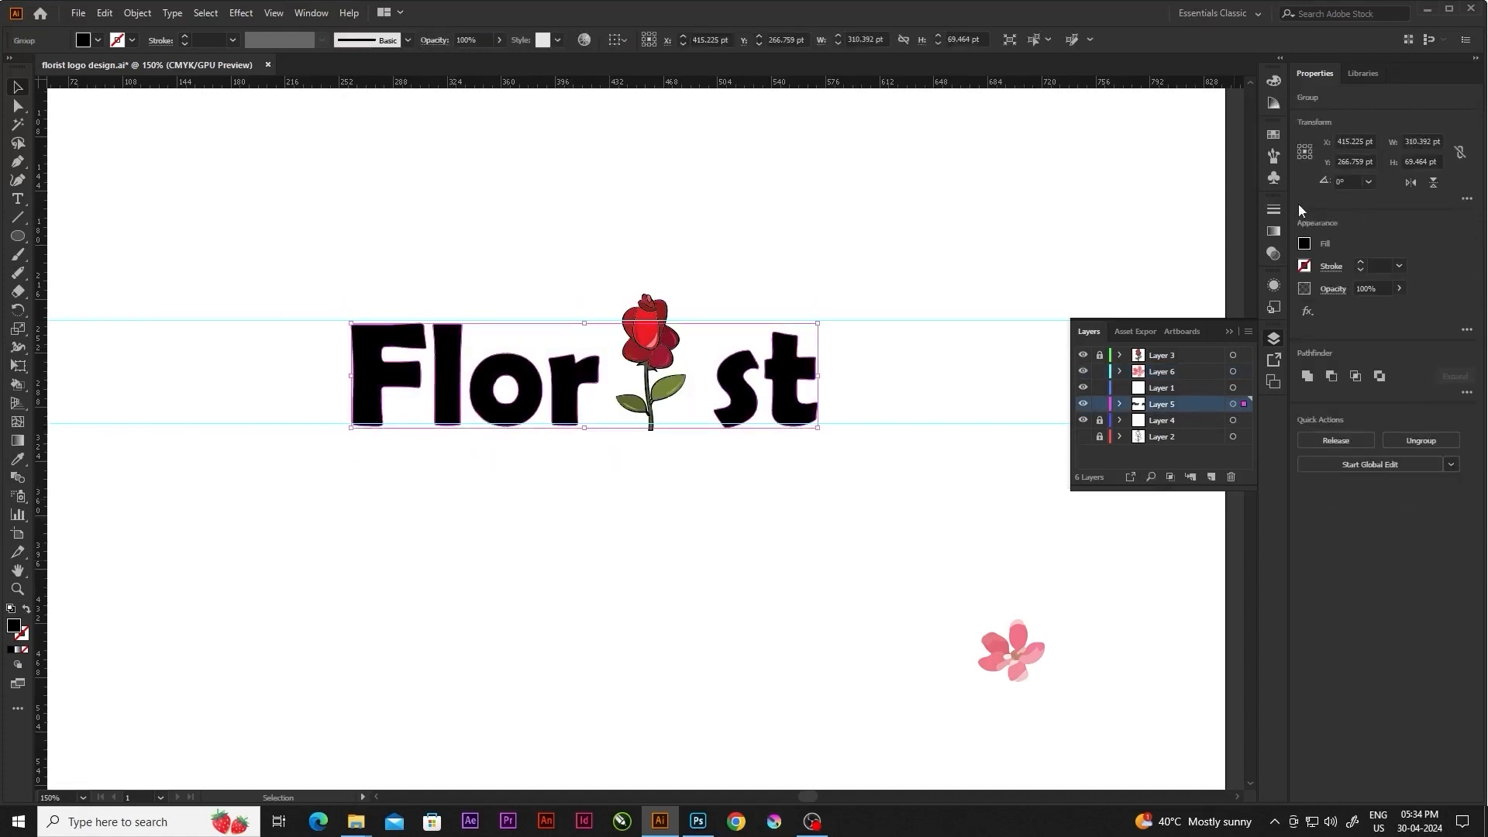
Apply the pink flower scatter brush to the outlined letters and set its size to 26% and spacing to 68%
left_click(1273, 156)
double_click(1088, 181)
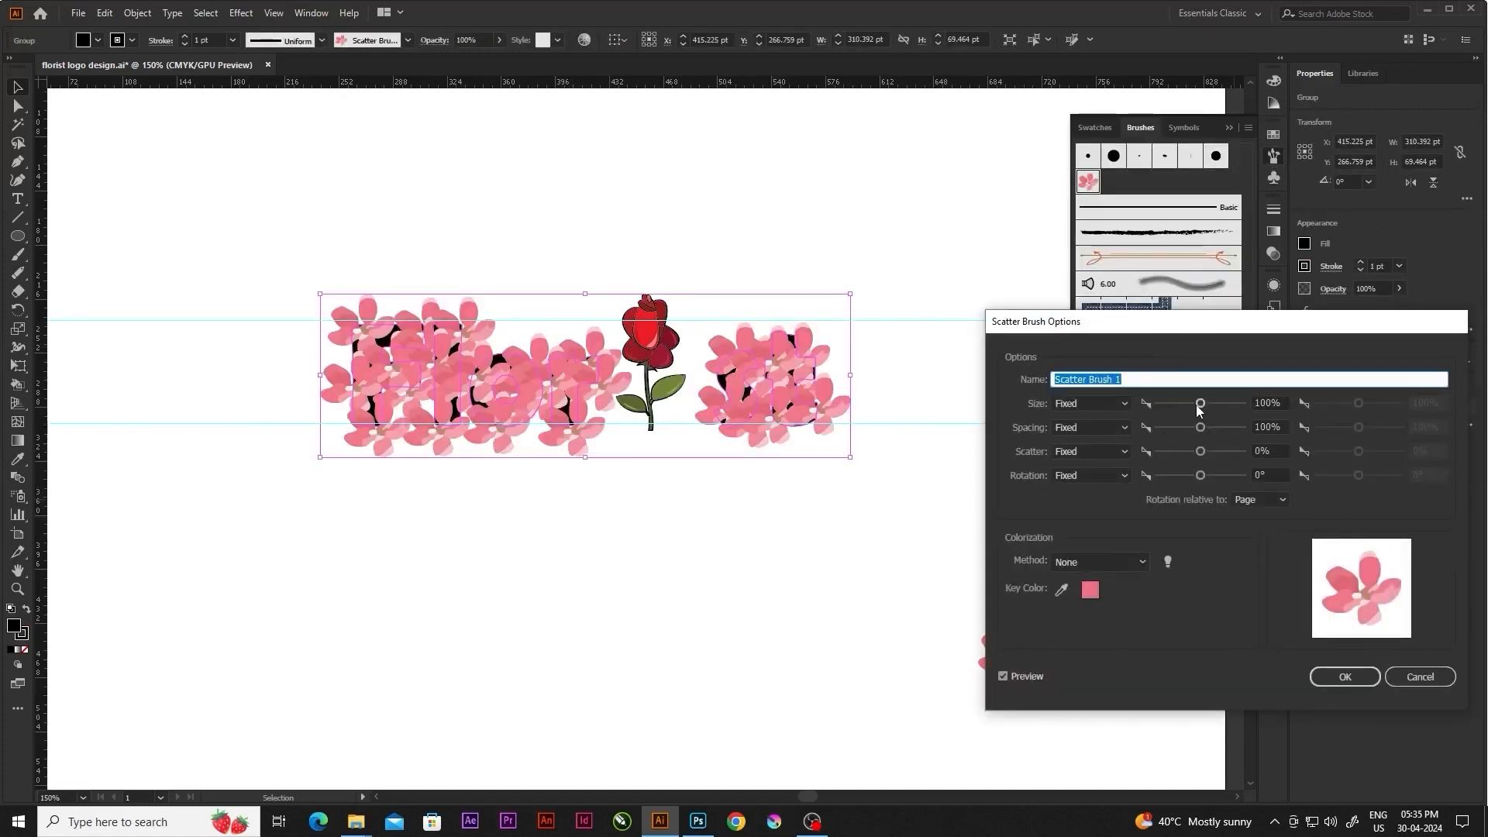
mouse_move(1197, 411)
left_mouse_down()
mouse_move(1170, 410)
mouse_move(1191, 434)
left_mouse_up()
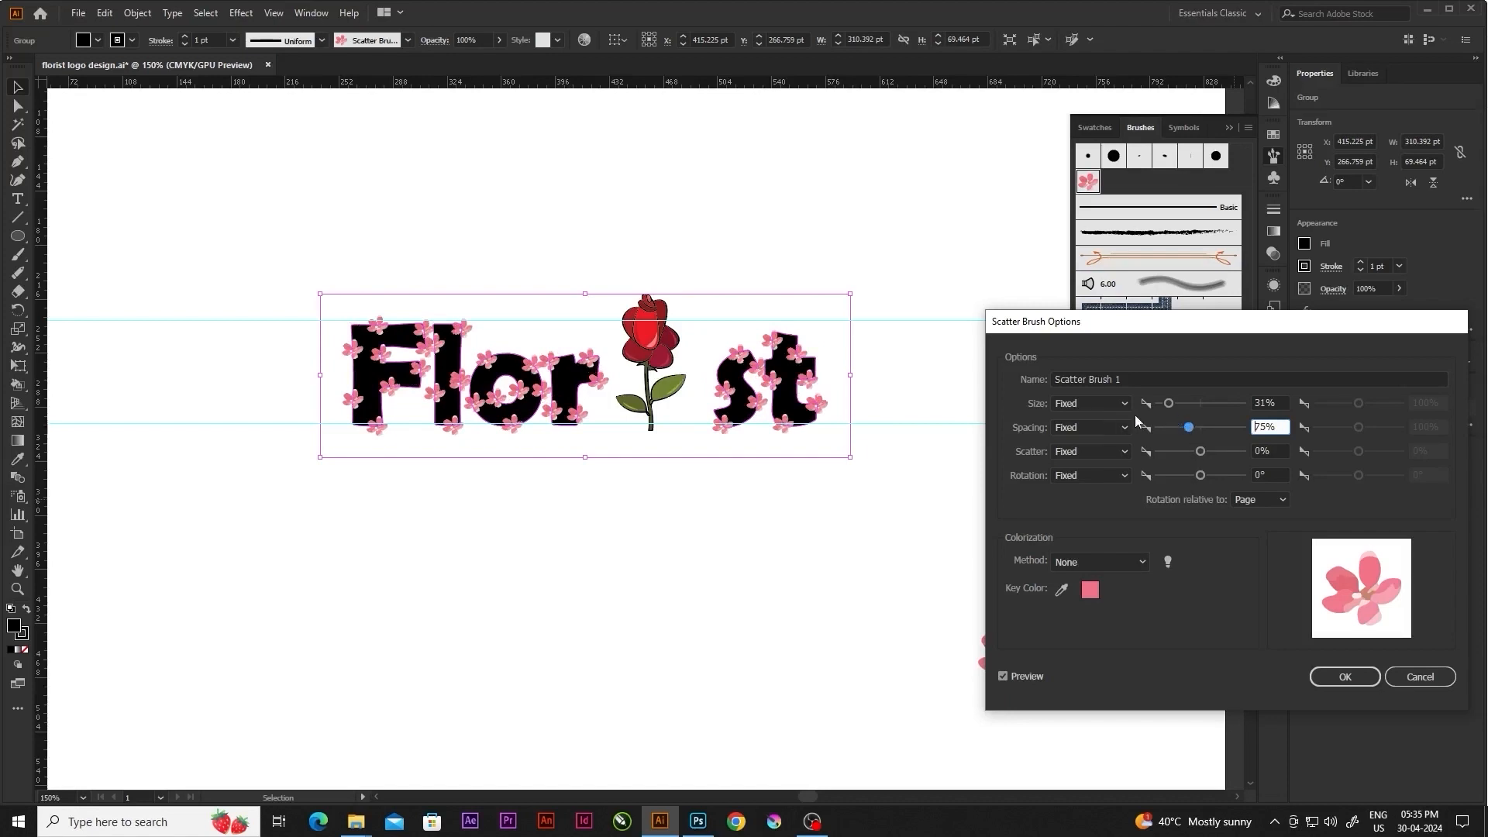
left_click_drag(1170, 409, 1189, 437)
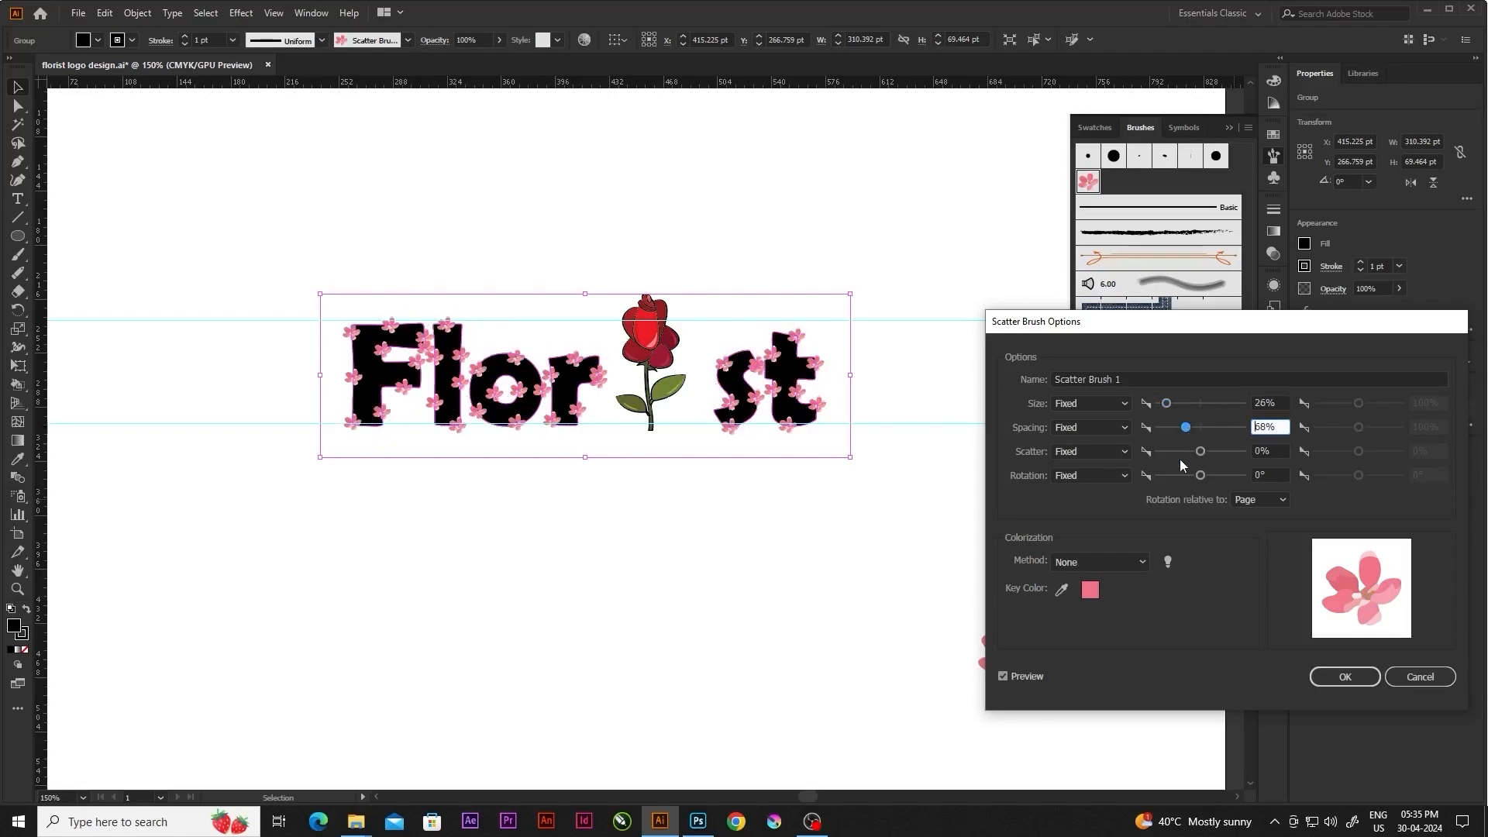
Set the scatter brush's spacing to 520%, scatter to -1% and rotation to -60°, trying Random size before returning it to Fixed
left_click(1123, 403)
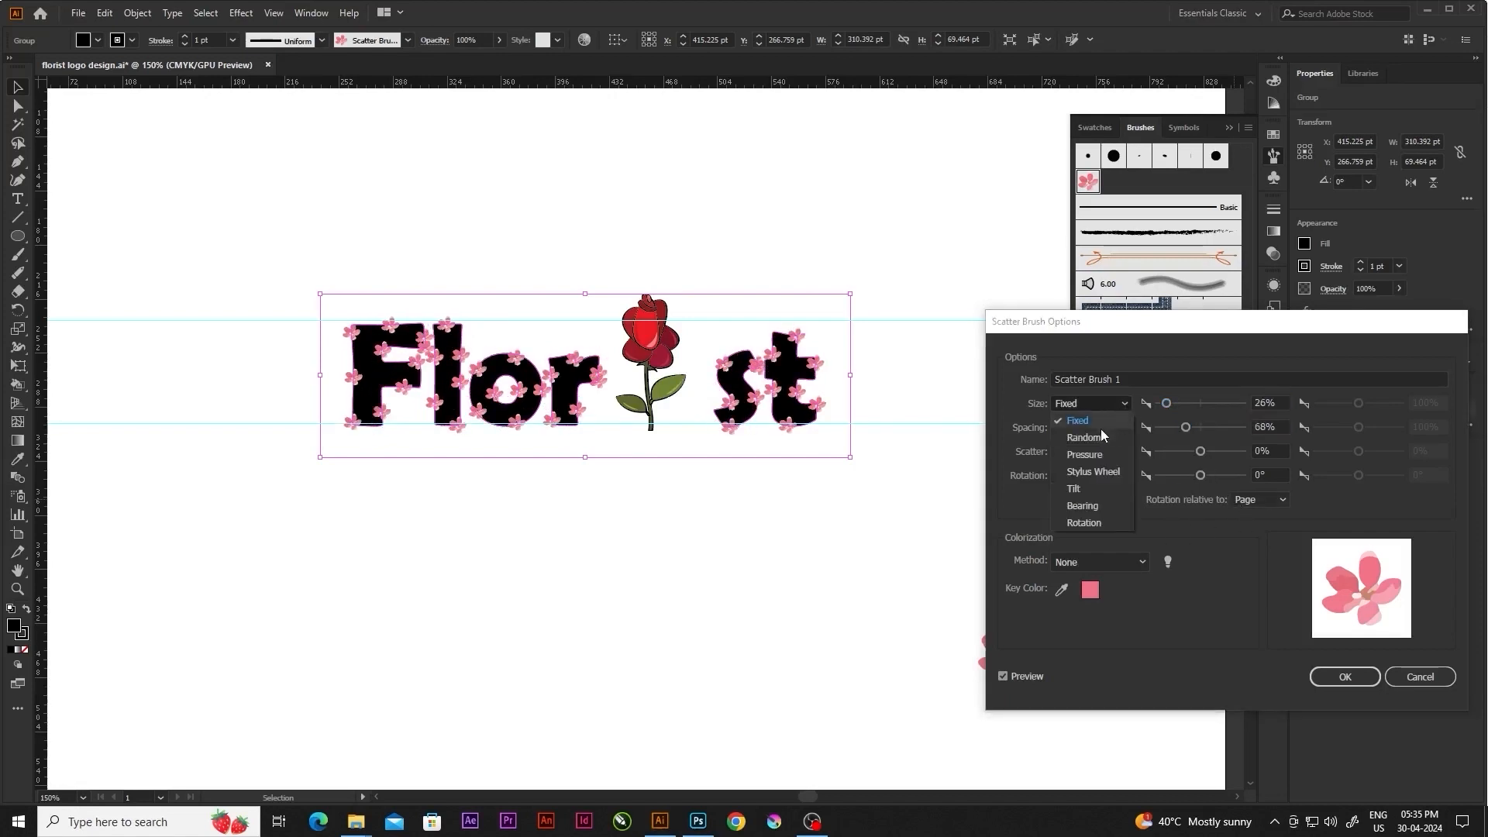
left_click(1095, 433)
left_click_drag(1171, 429, 1219, 432)
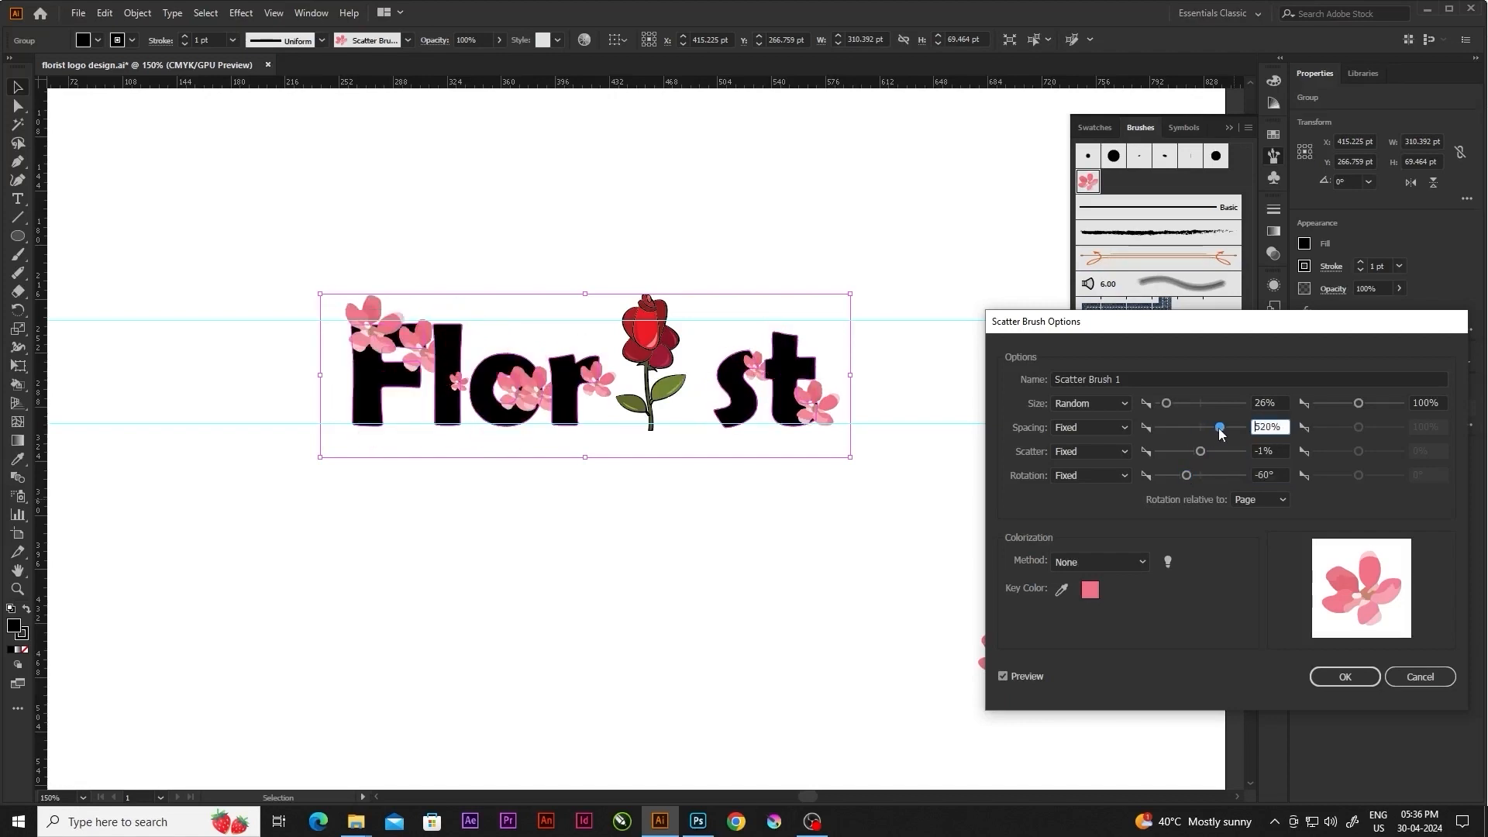
left_click(1124, 403)
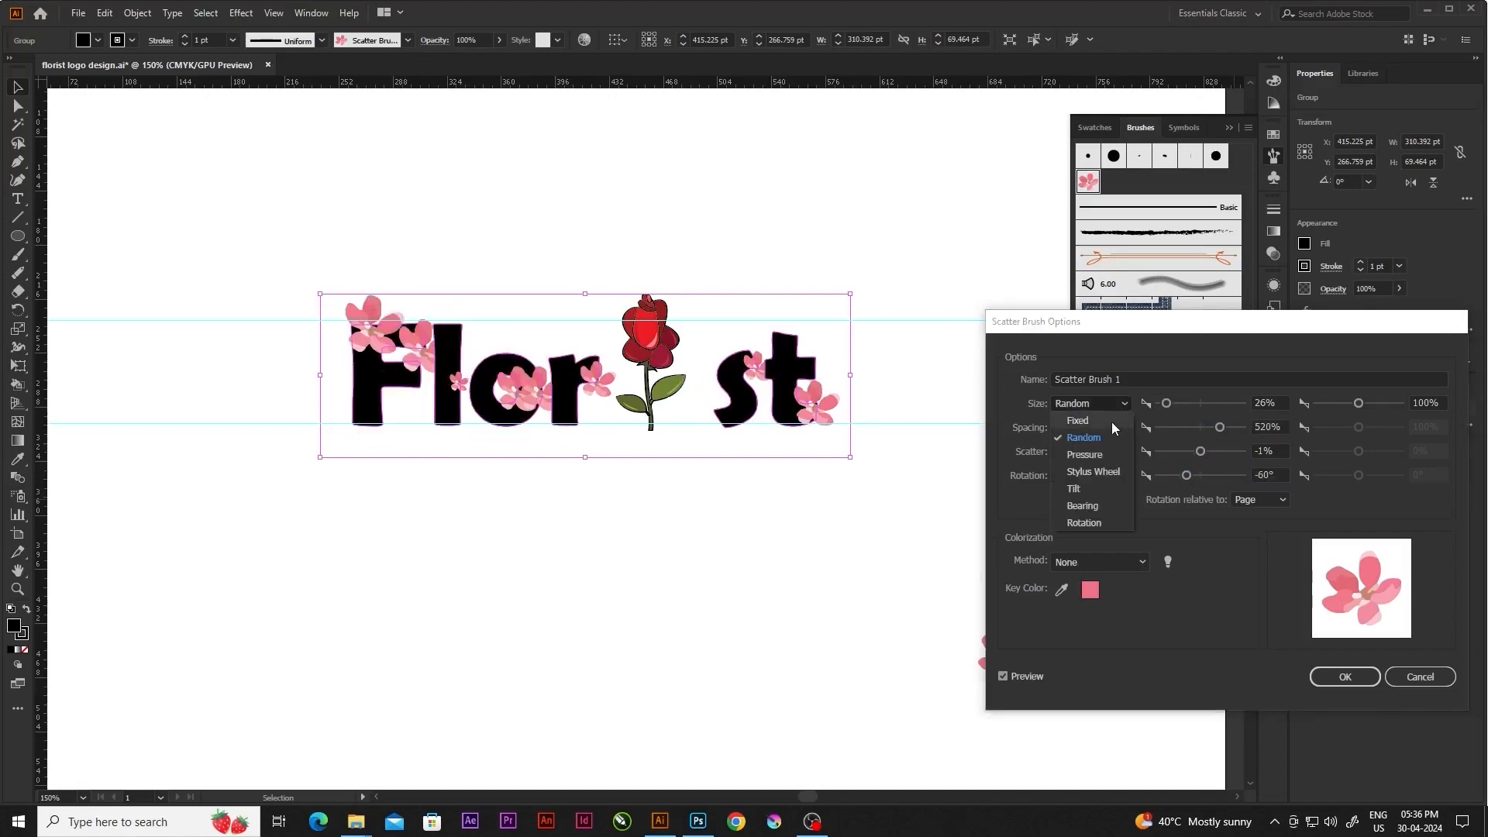
left_click(1154, 461)
left_click(1127, 403)
left_click(1104, 418)
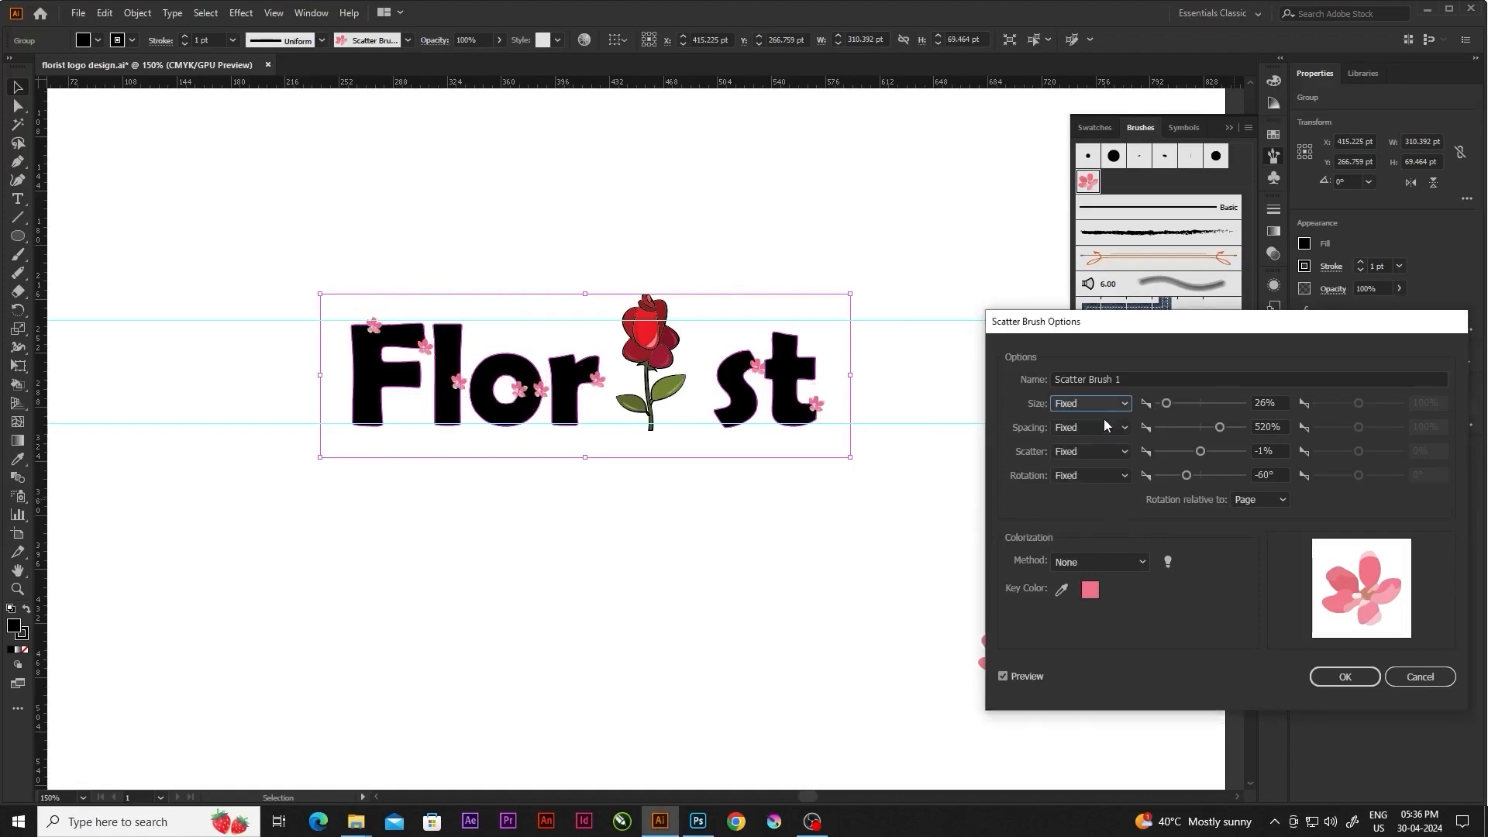
Set the scatter brush to 54% size, 246% spacing and -1% scatter, and apply the changes to the letters' existing strokes
left_click_drag(1218, 427, 1202, 457)
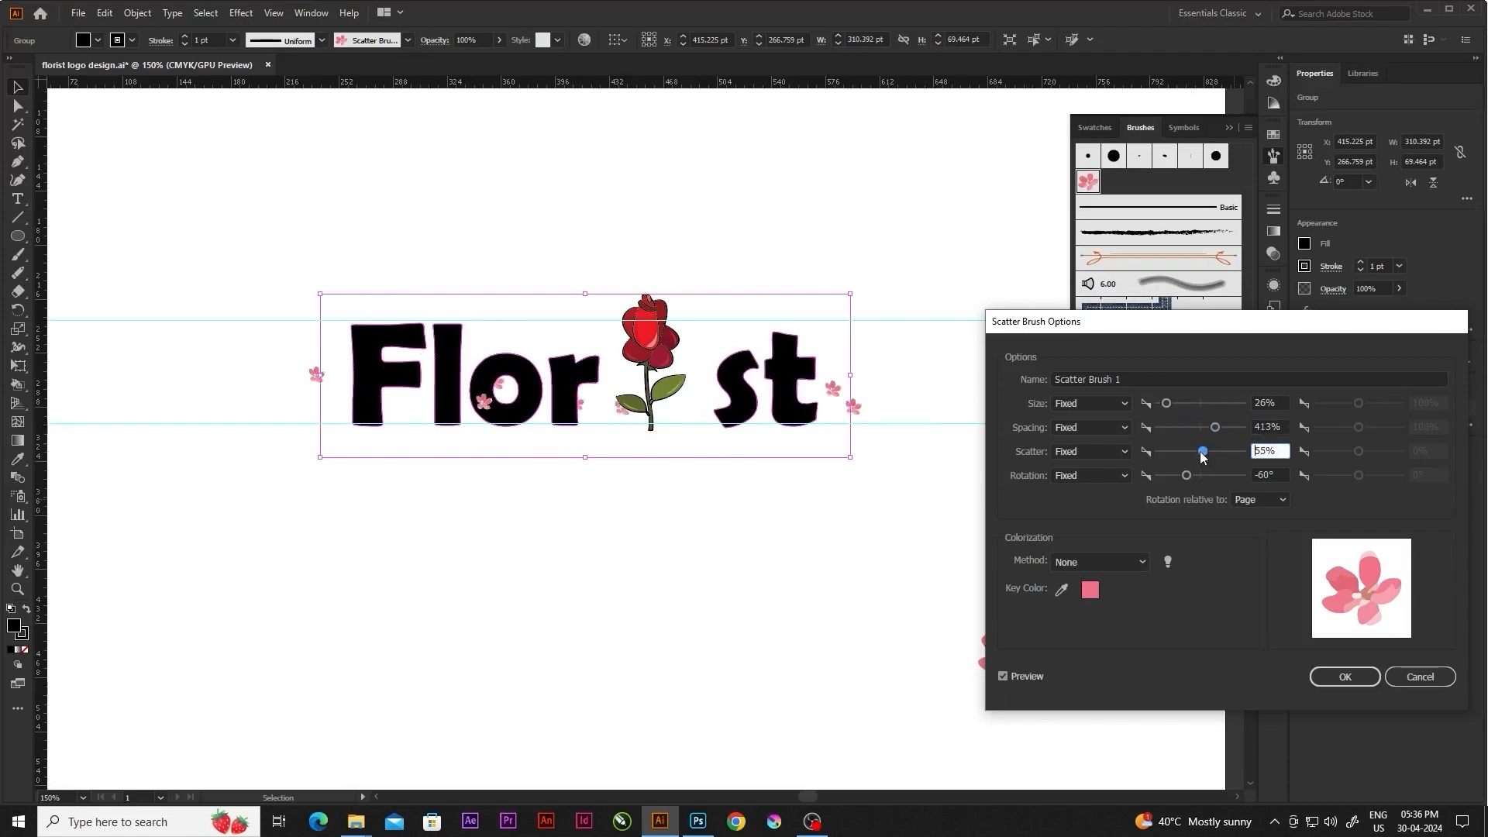
left_click_drag(1166, 404, 1209, 434)
left_click(1215, 429)
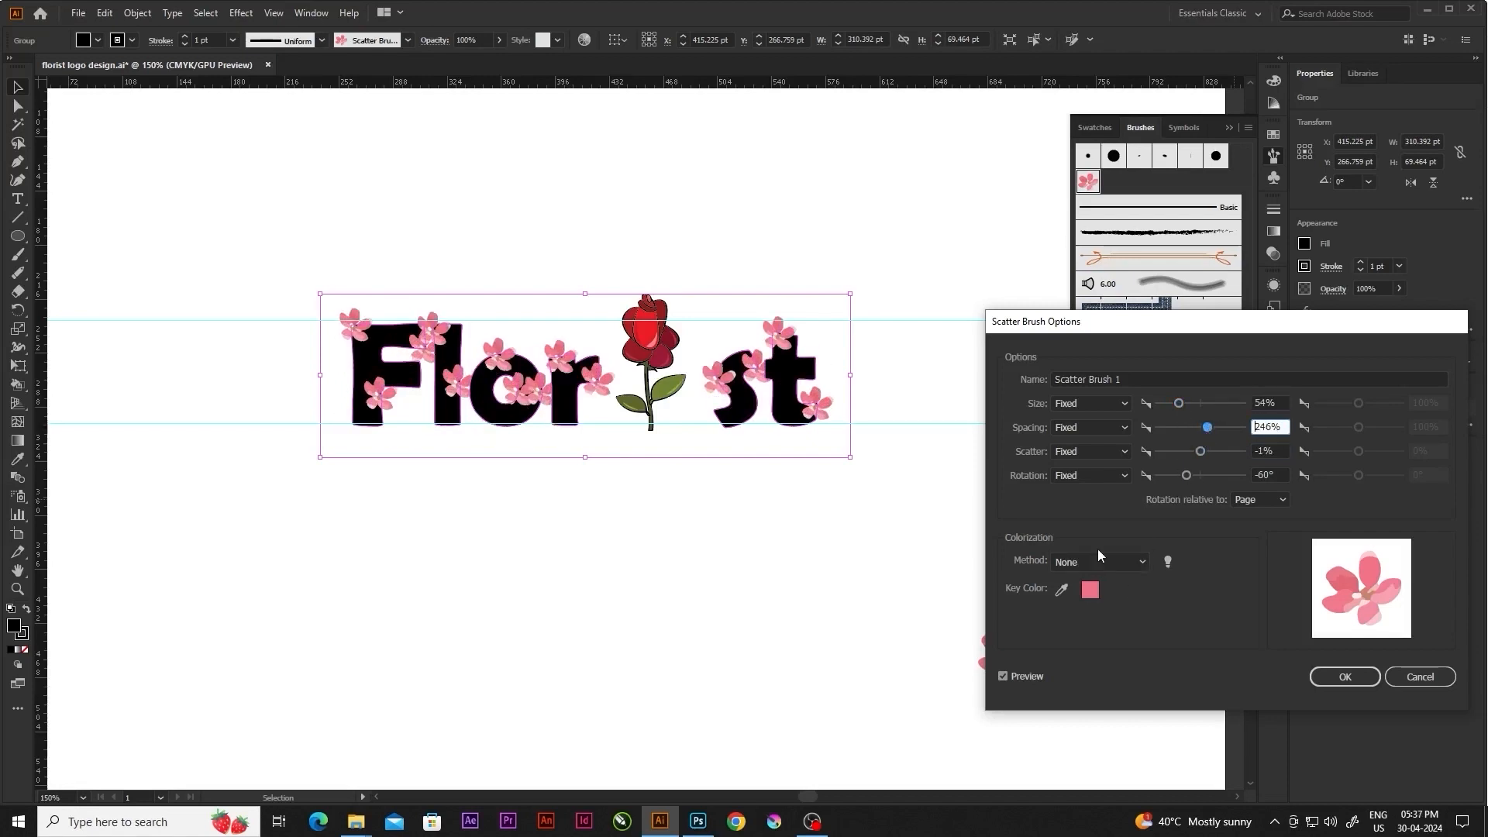
left_click(1344, 676)
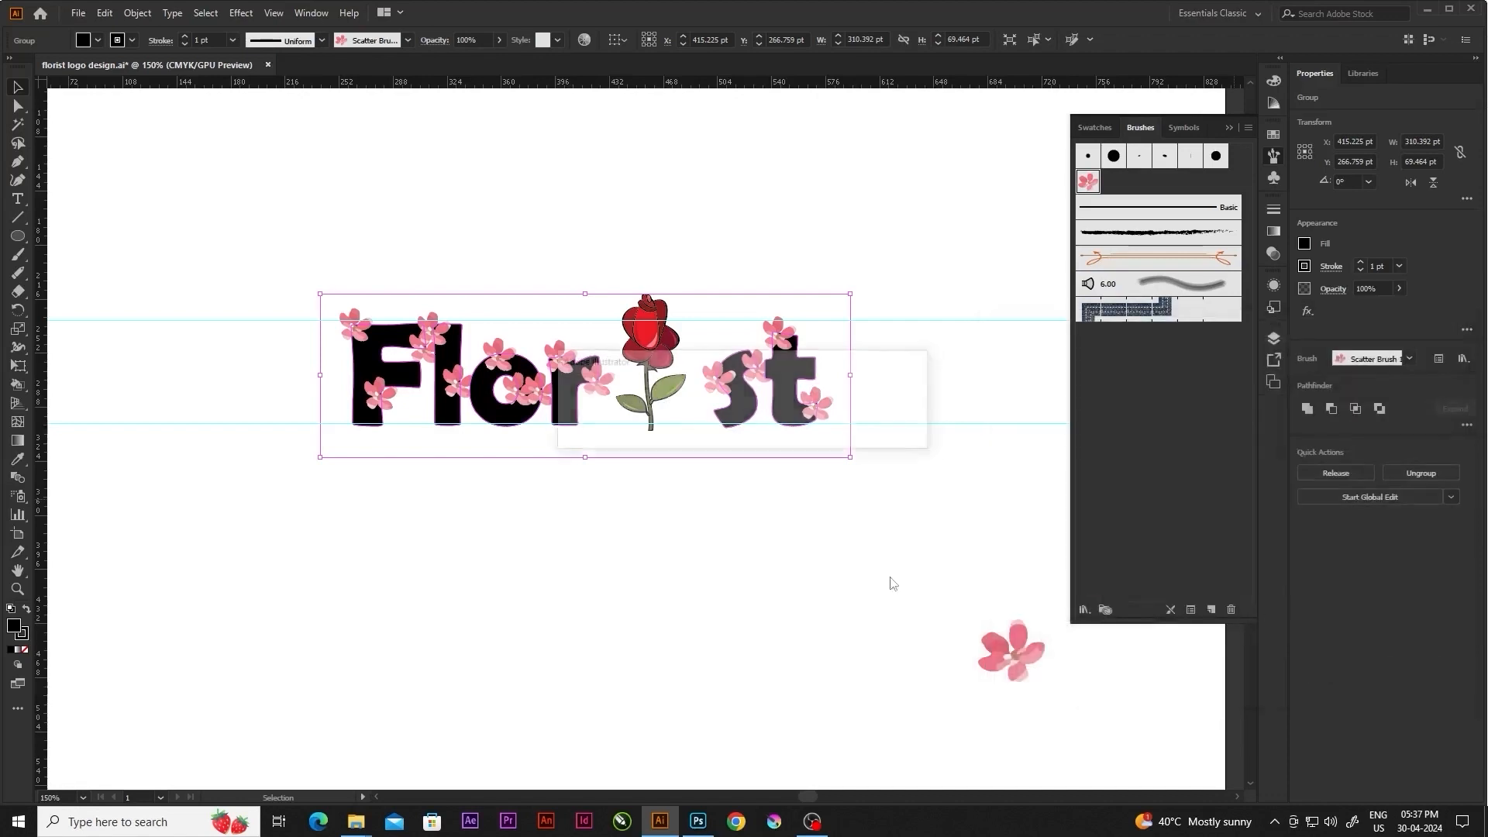
left_click(726, 431)
left_click(658, 495)
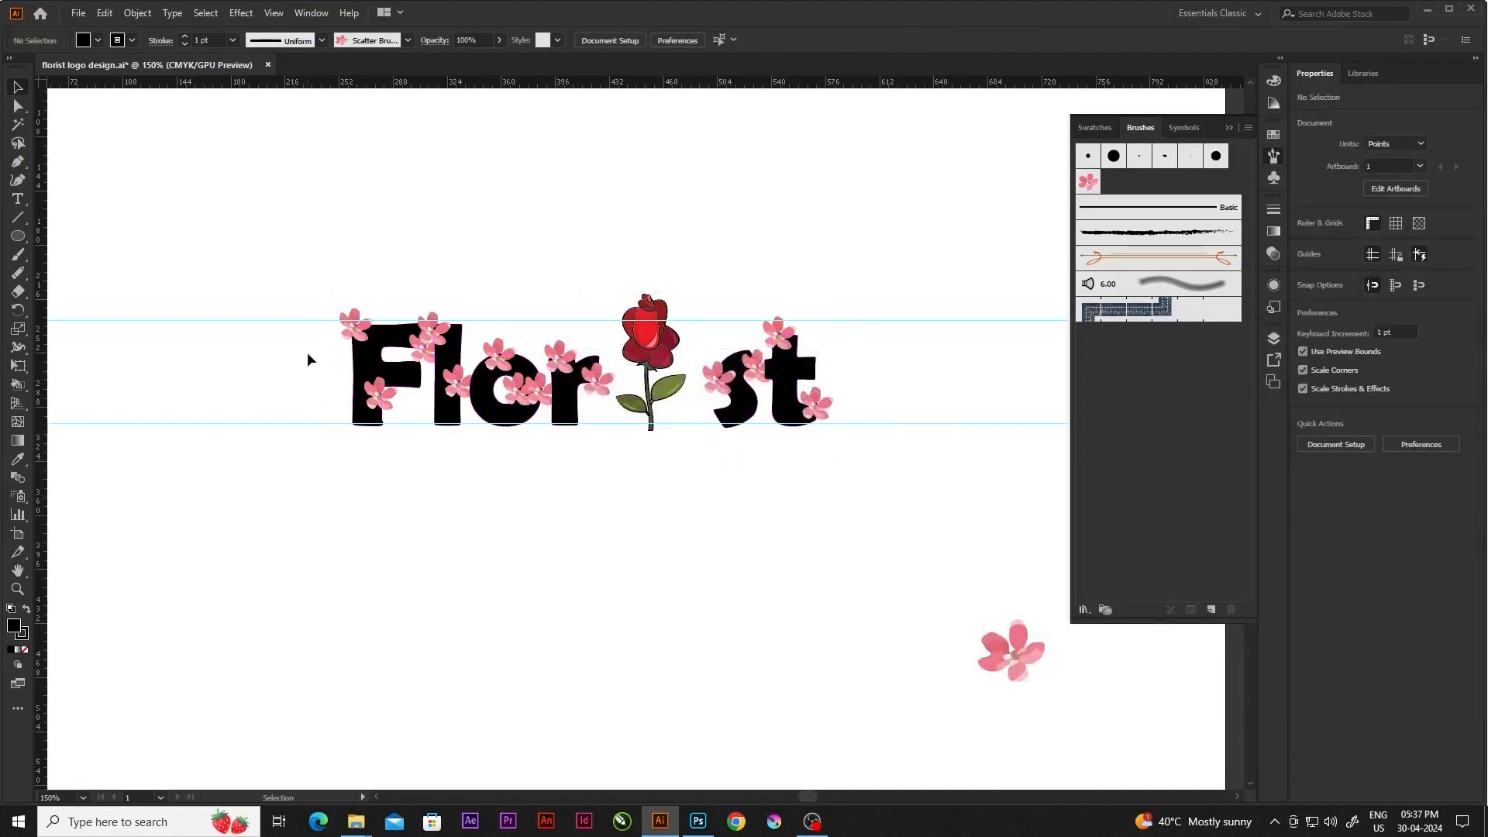
Fill the flower-decorated letters with olive green and swap their fill and stroke colors
left_click(363, 372)
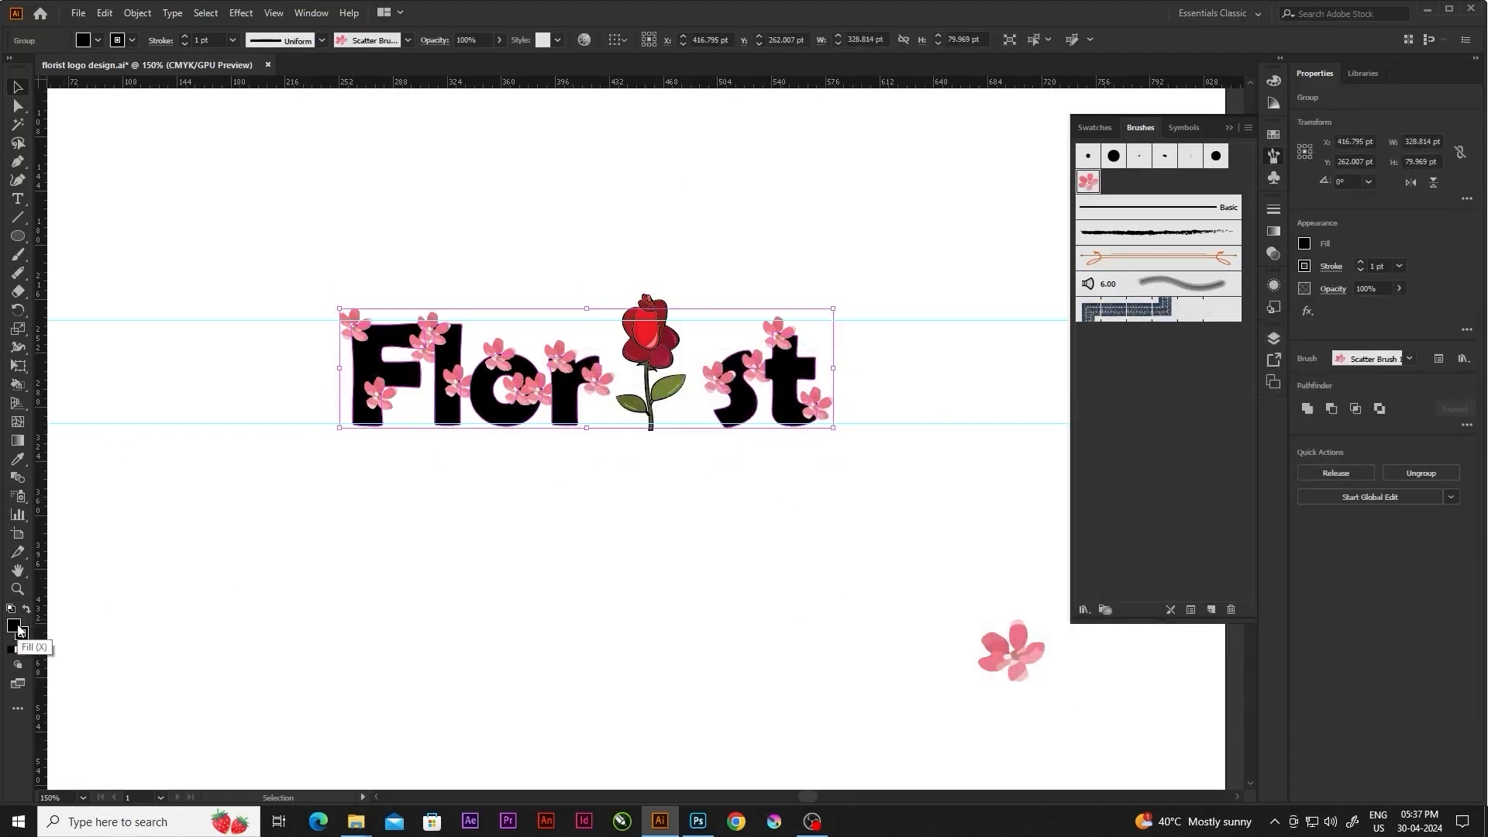
double_click(14, 626)
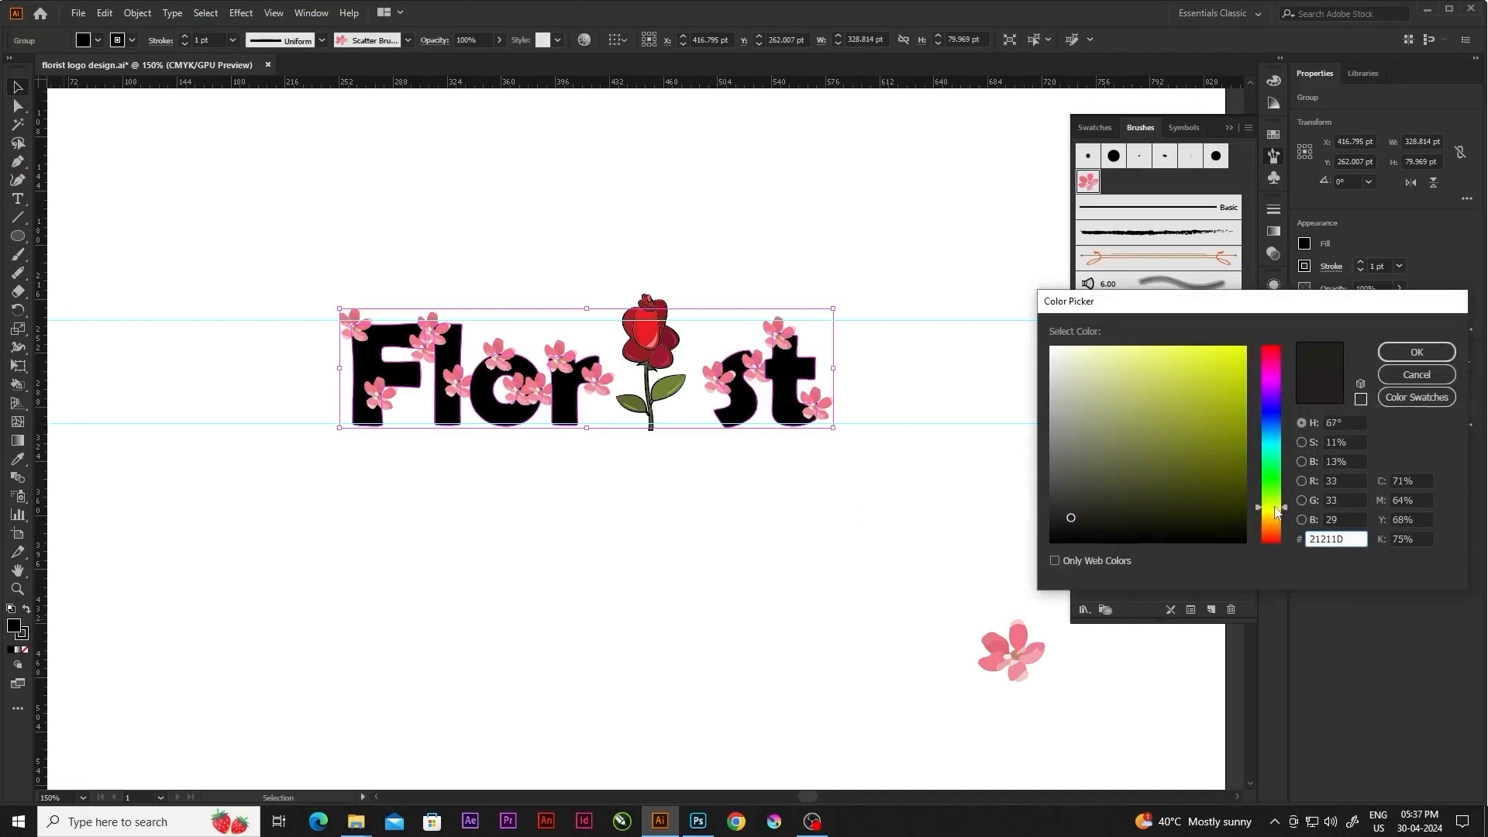
left_click(1209, 419)
left_click(1173, 421)
left_click(1390, 355)
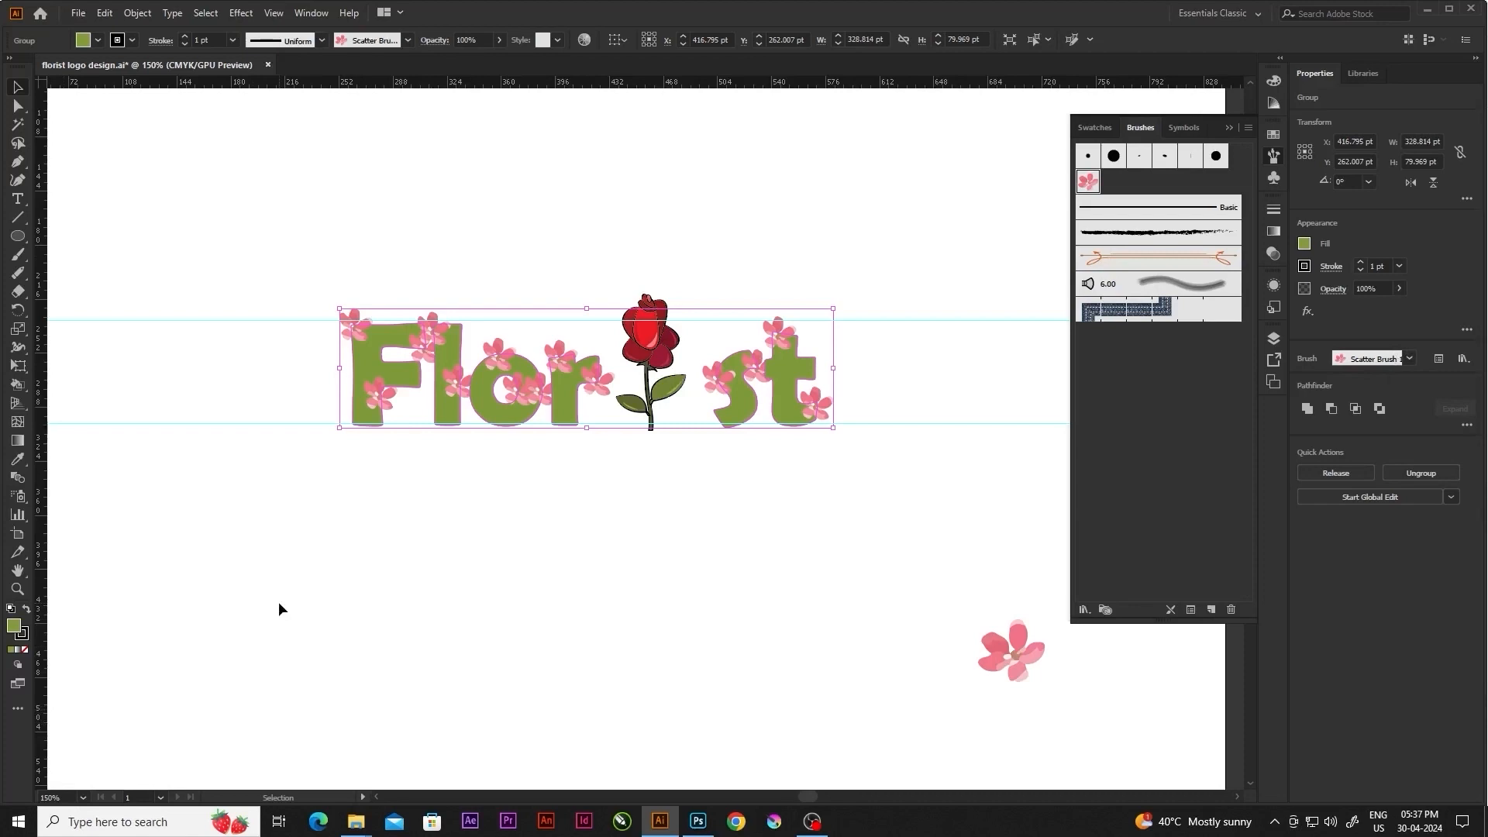
left_click(27, 612)
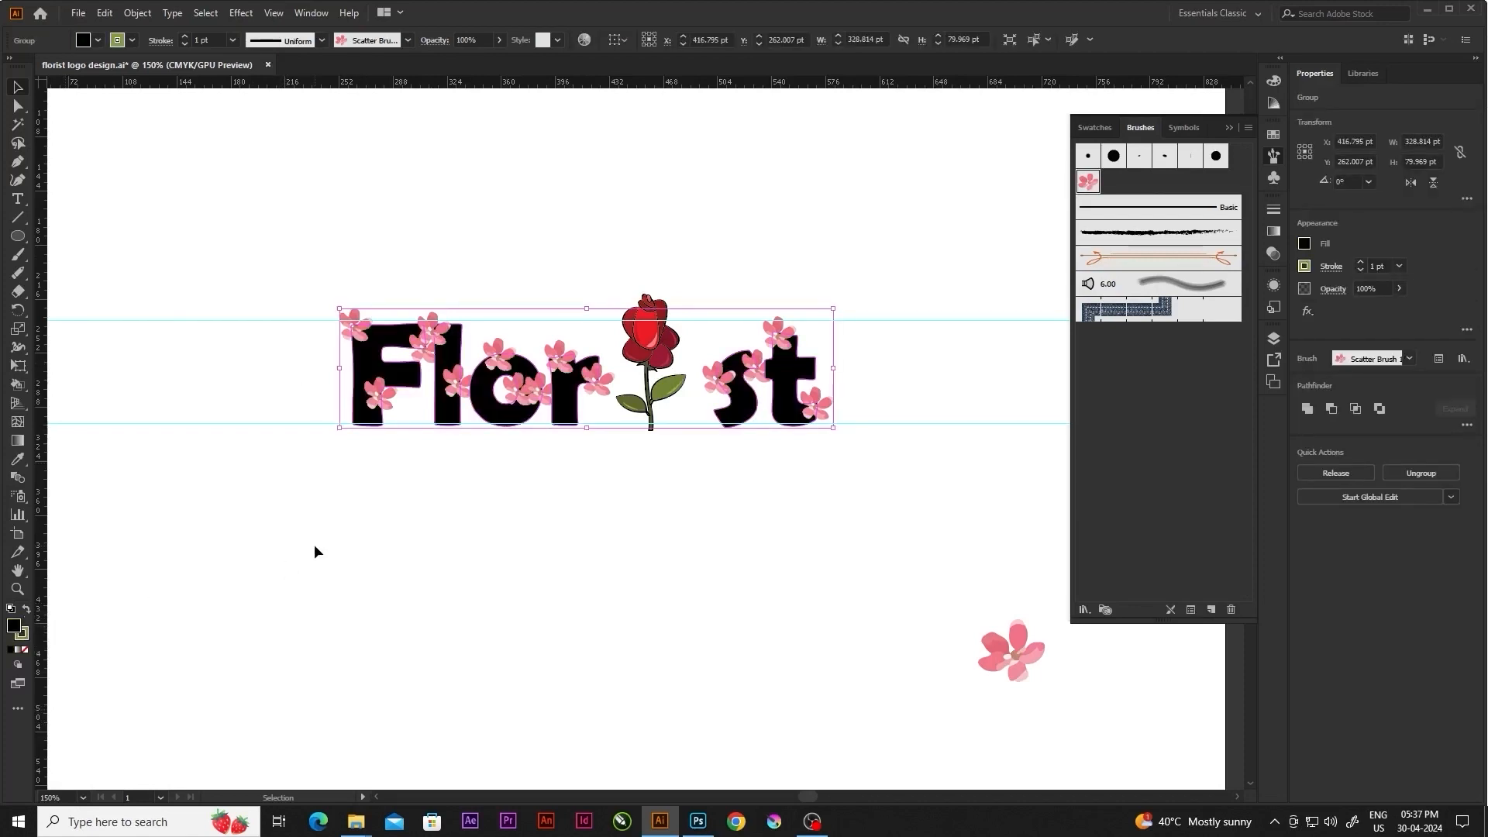
Change the fill of the flower-decorated letters to a near-black shade
double_click(17, 626)
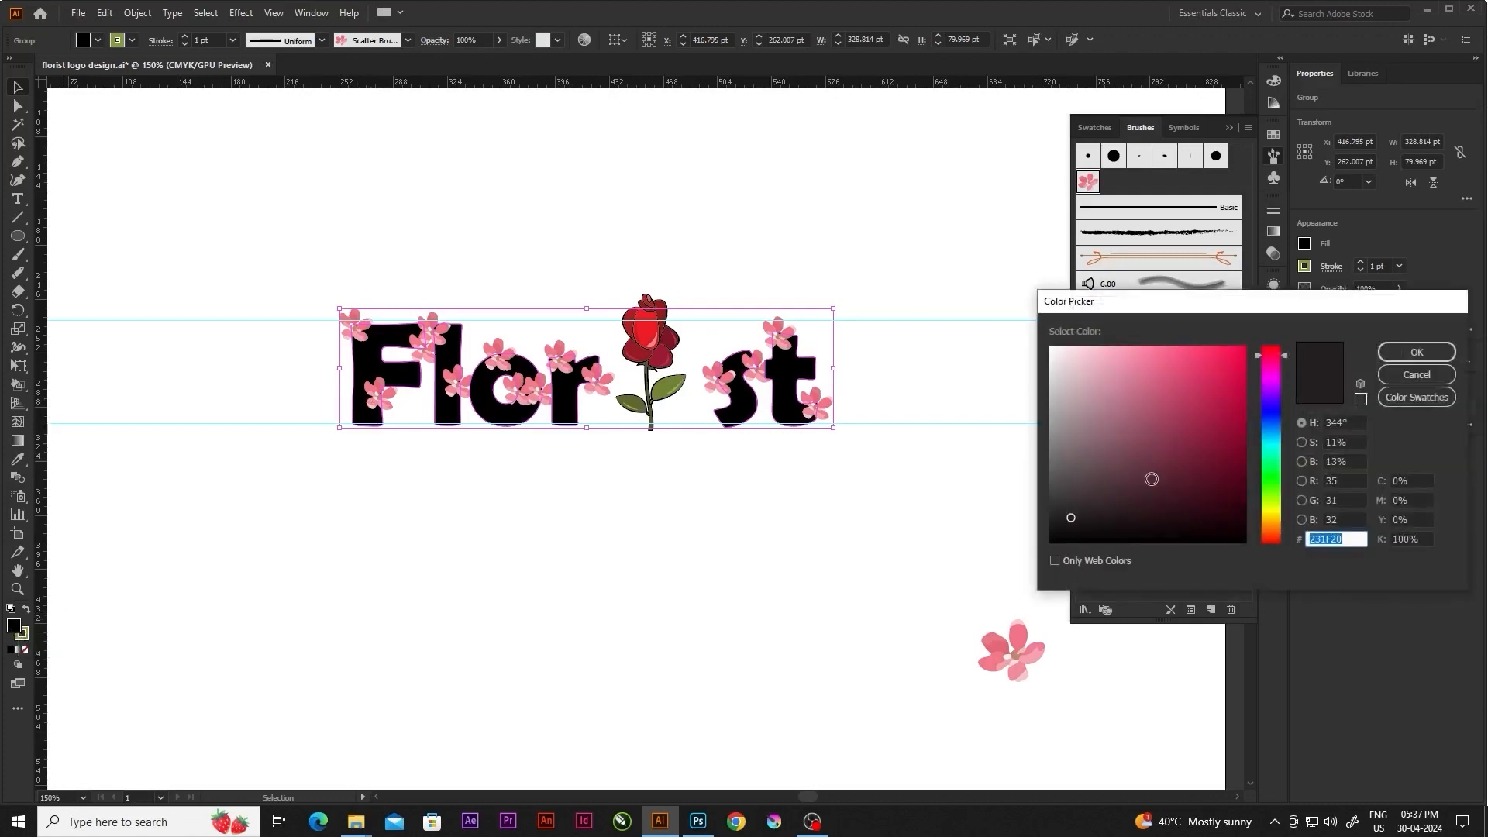
left_click_drag(1201, 478, 1237, 539)
left_click(1409, 357)
double_click(14, 630)
left_click(1421, 355)
left_click(813, 485)
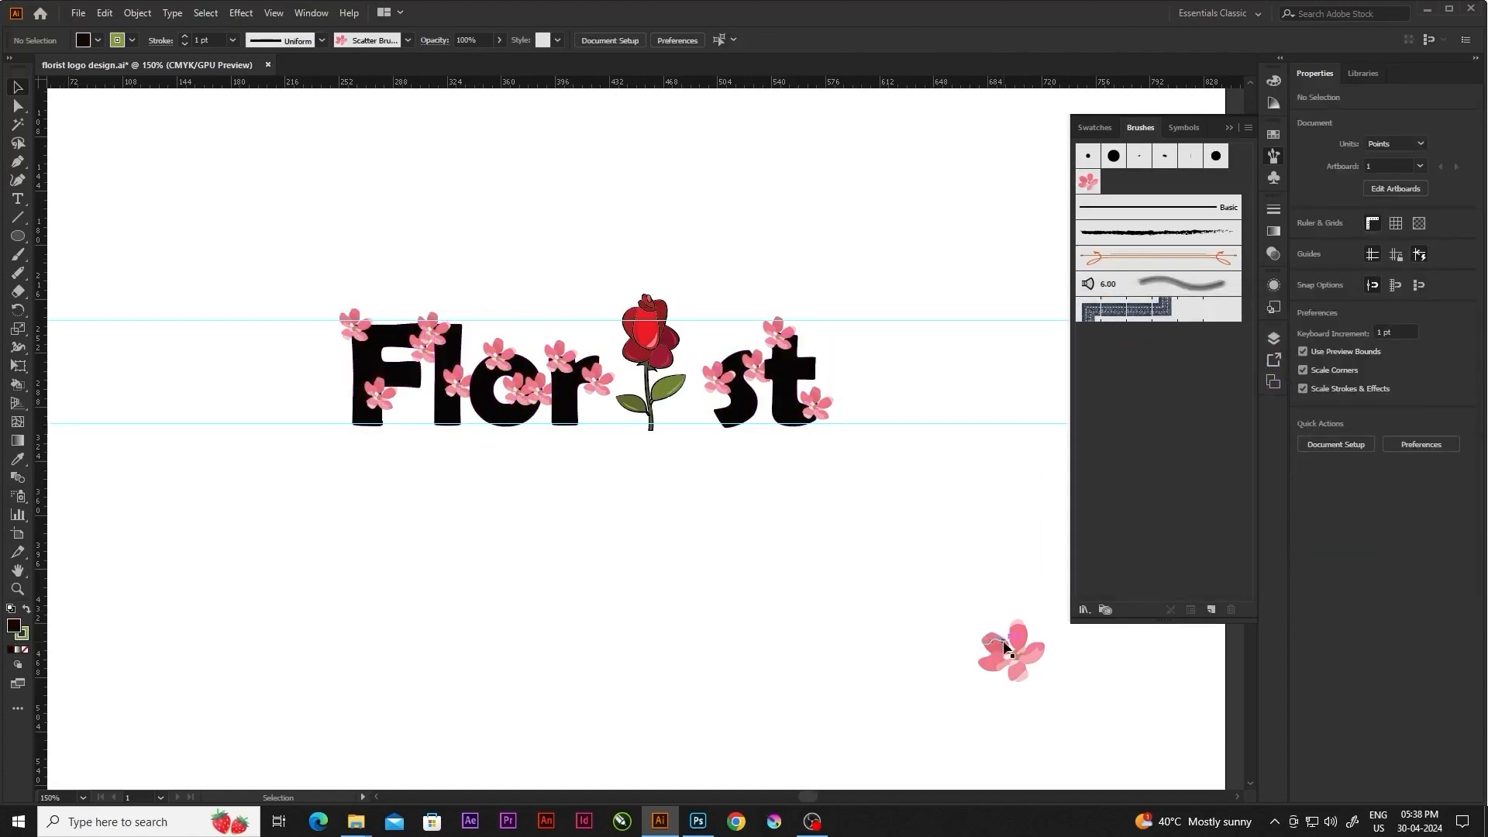
Delete the loose pink flower left on the artboard below the lettering
left_click_drag(1004, 642, 680, 688)
left_click(778, 492)
scroll(782, 485, "down", 2)
scroll(788, 460, "up", 2)
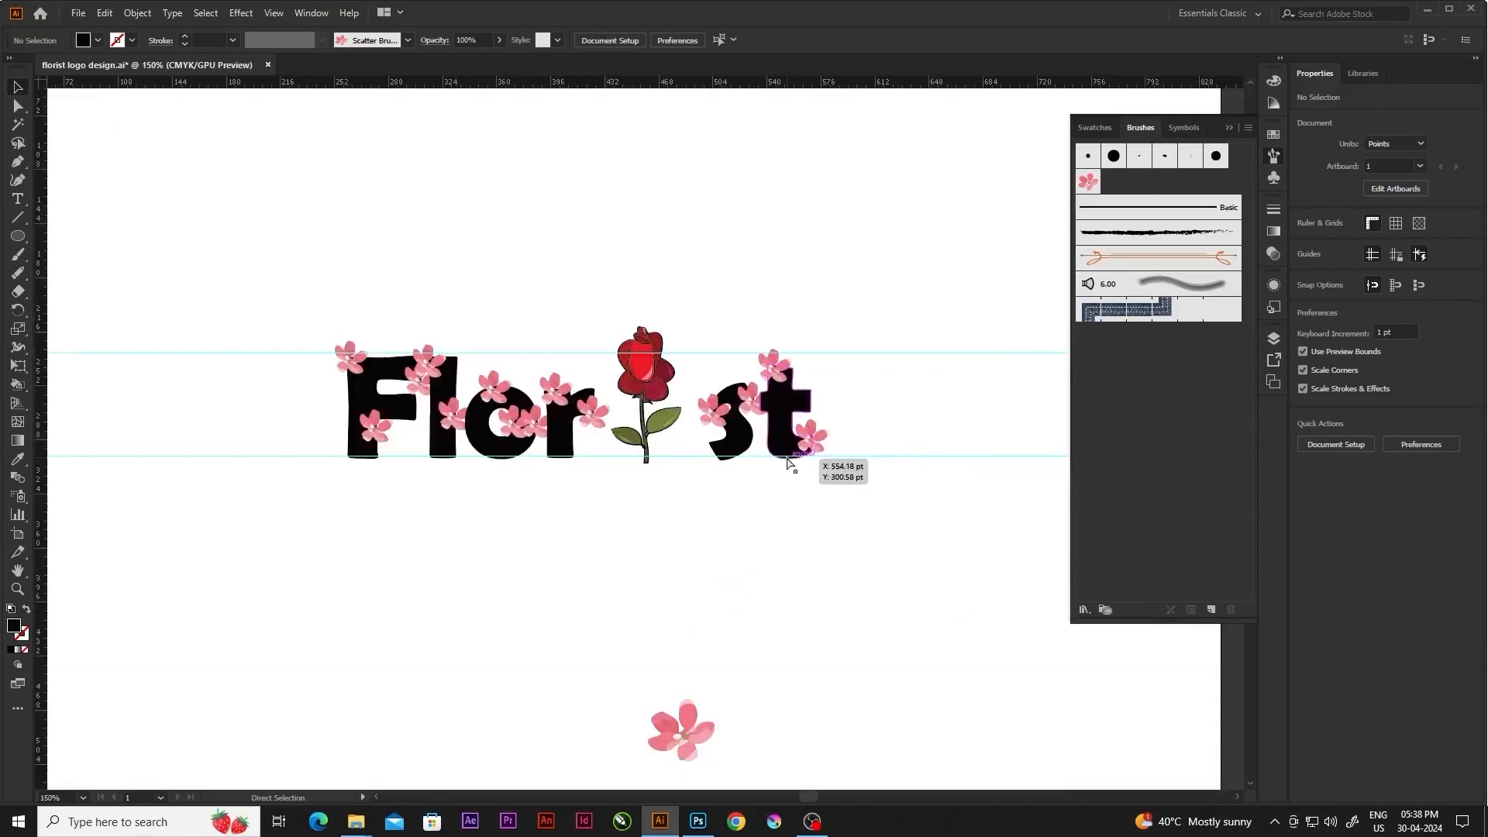
scroll(828, 489, "down", 1)
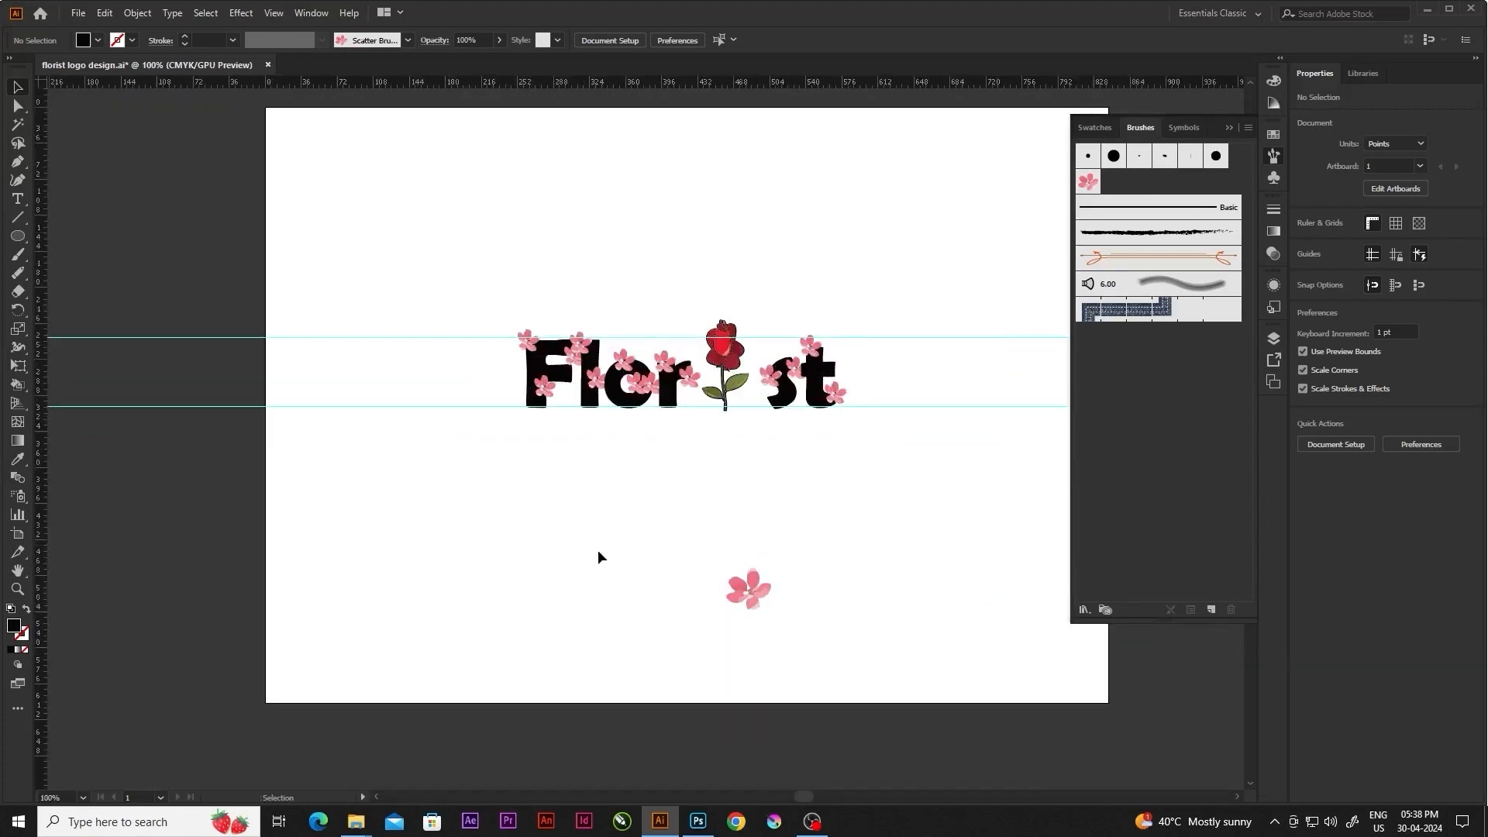
scroll(769, 447, "up", 2)
scroll(769, 448, "down", 1)
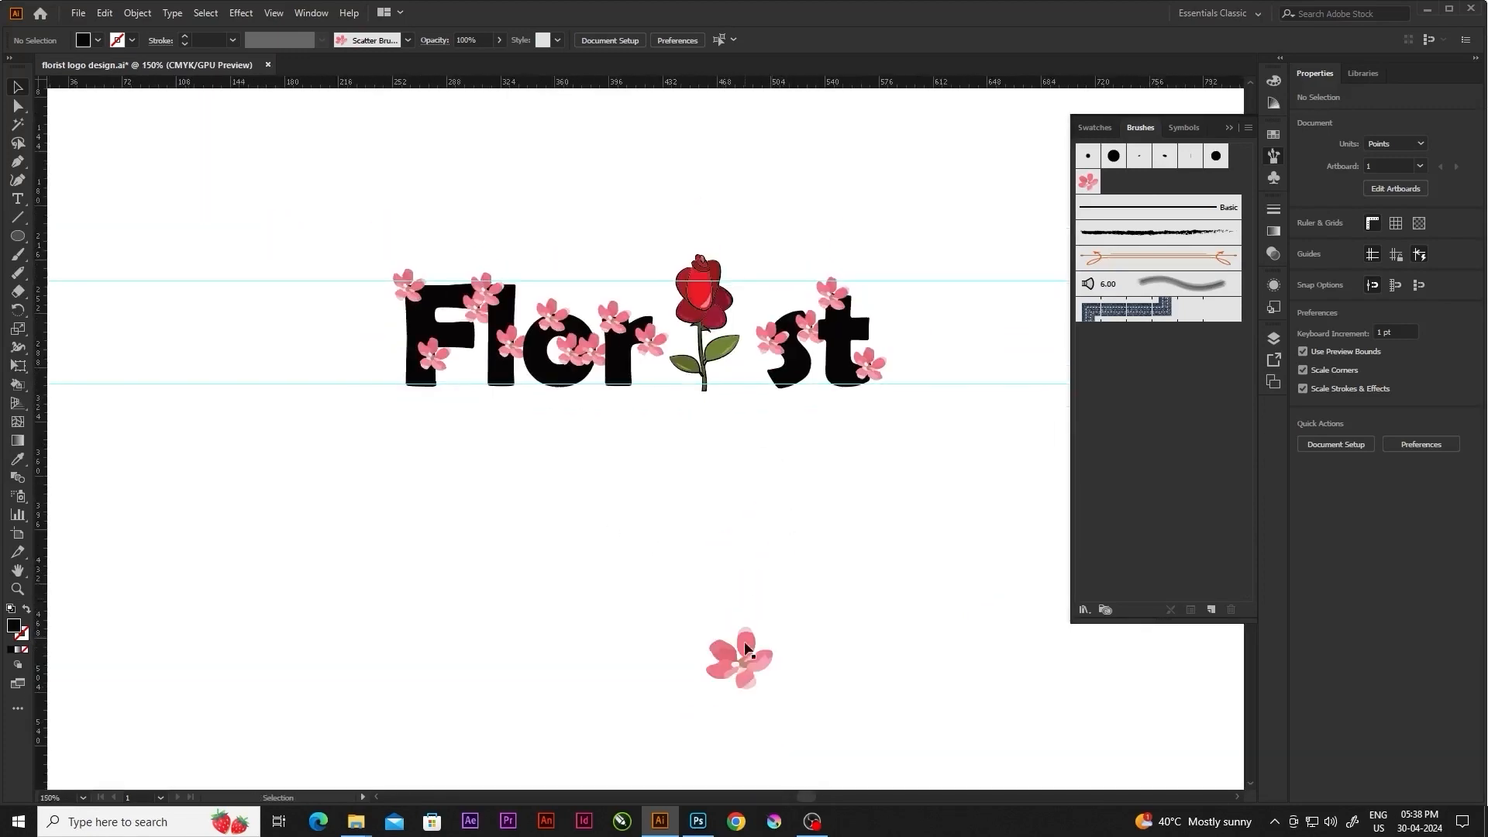
left_click(746, 649)
key("Delete")
Add the tagline "The Flower Shop" in 36 pt Berlin Sans FB Demi Bold below the "Florist" lettering
scroll(654, 422, "down", 3)
scroll(654, 421, "up", 1)
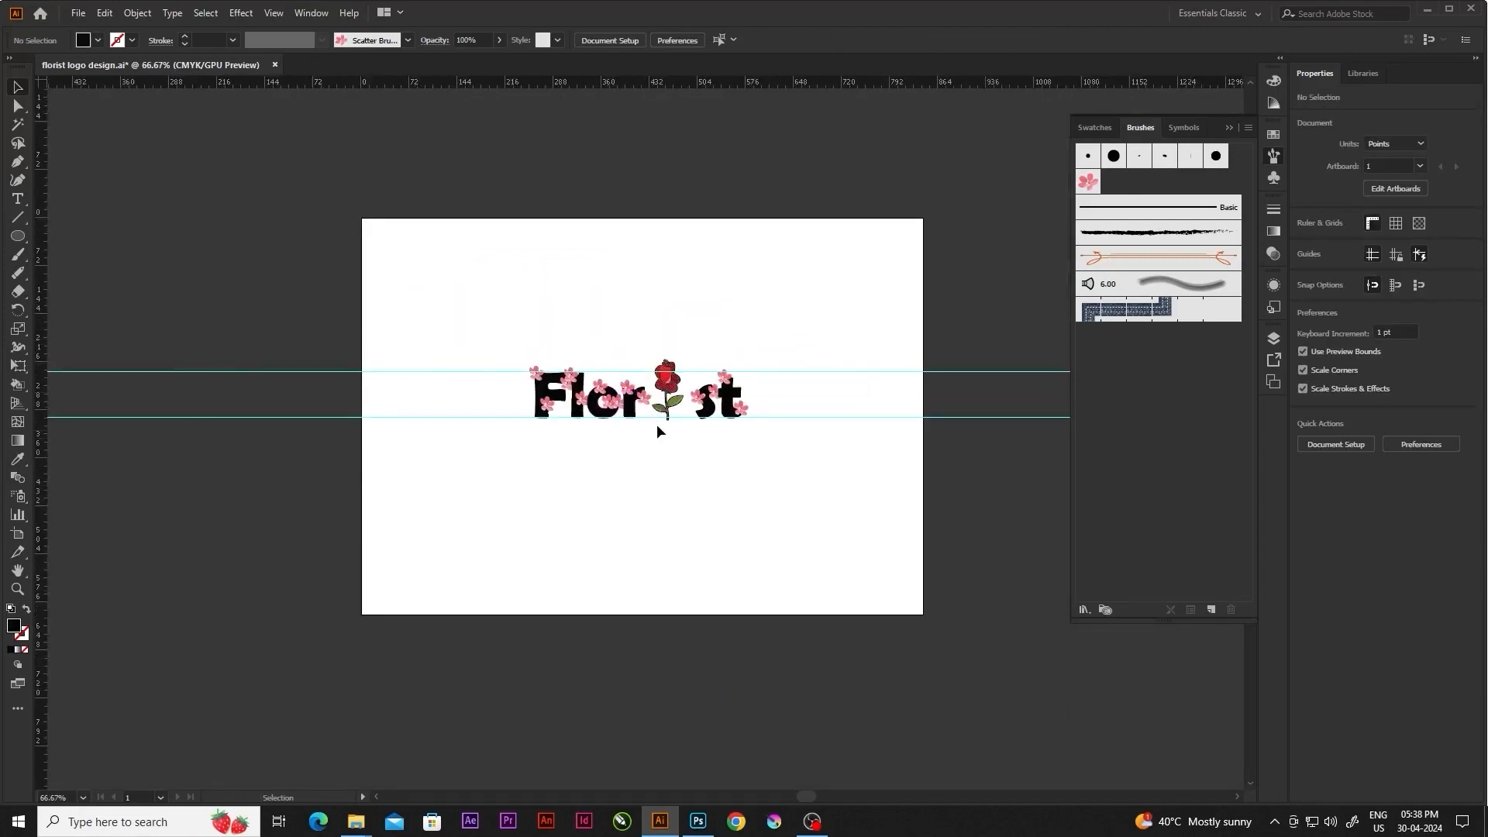
scroll(660, 425, "up", 2)
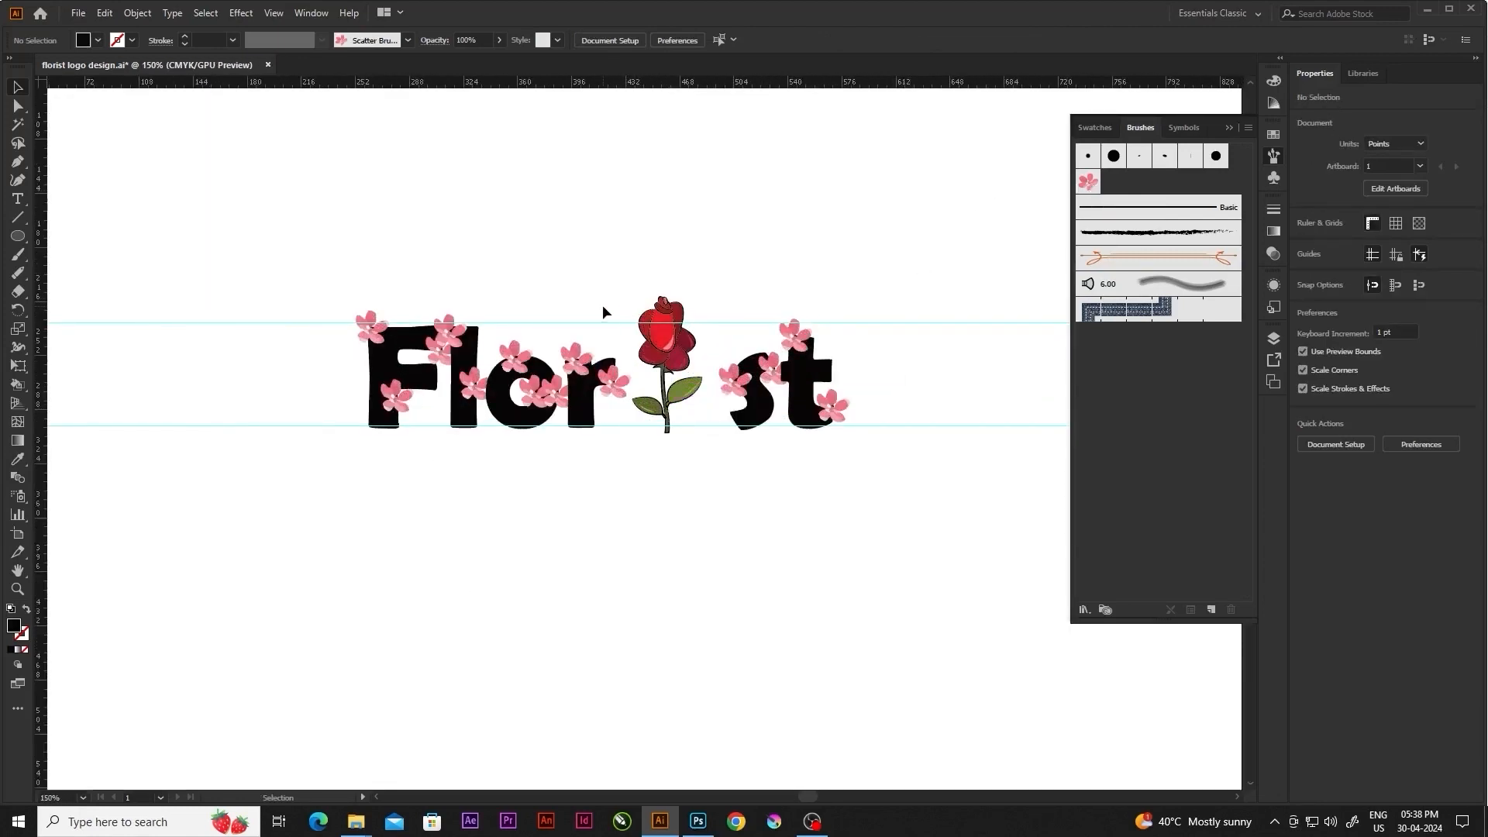
scroll(515, 421, "down", 4)
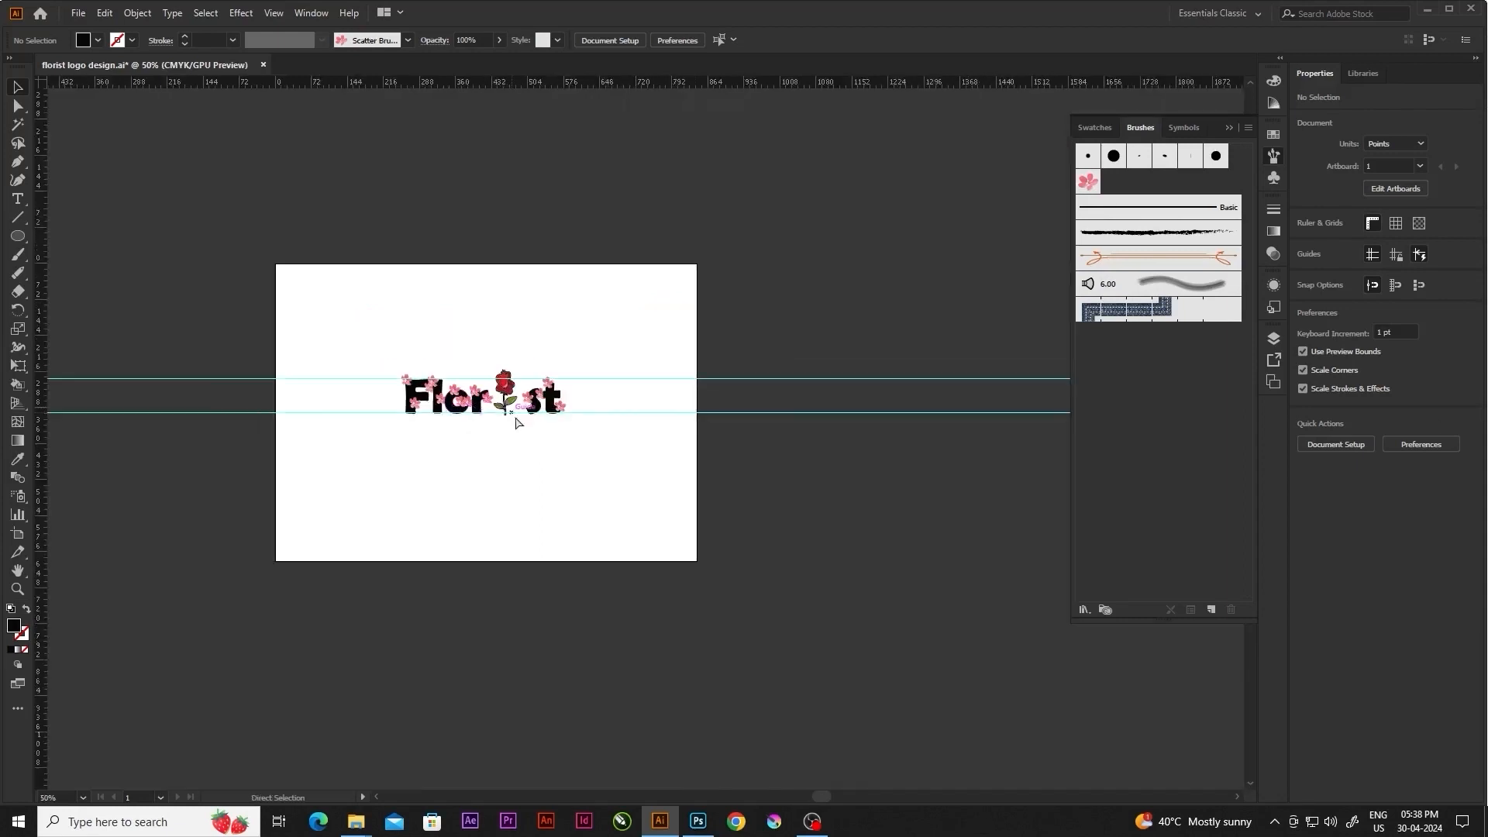
scroll(488, 426, "up", 3)
key("t")
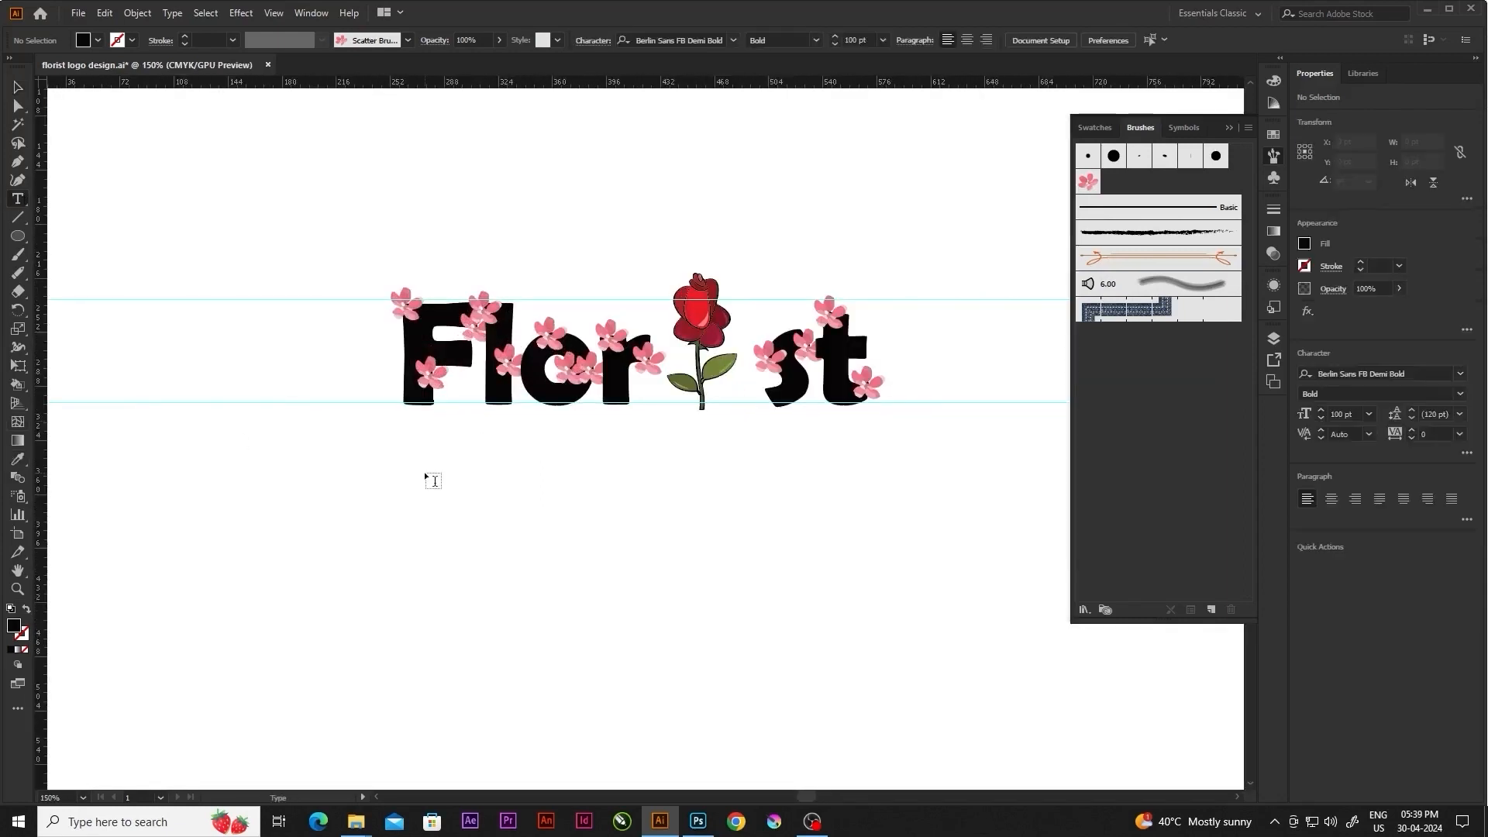
left_click(428, 477)
left_click(769, 39)
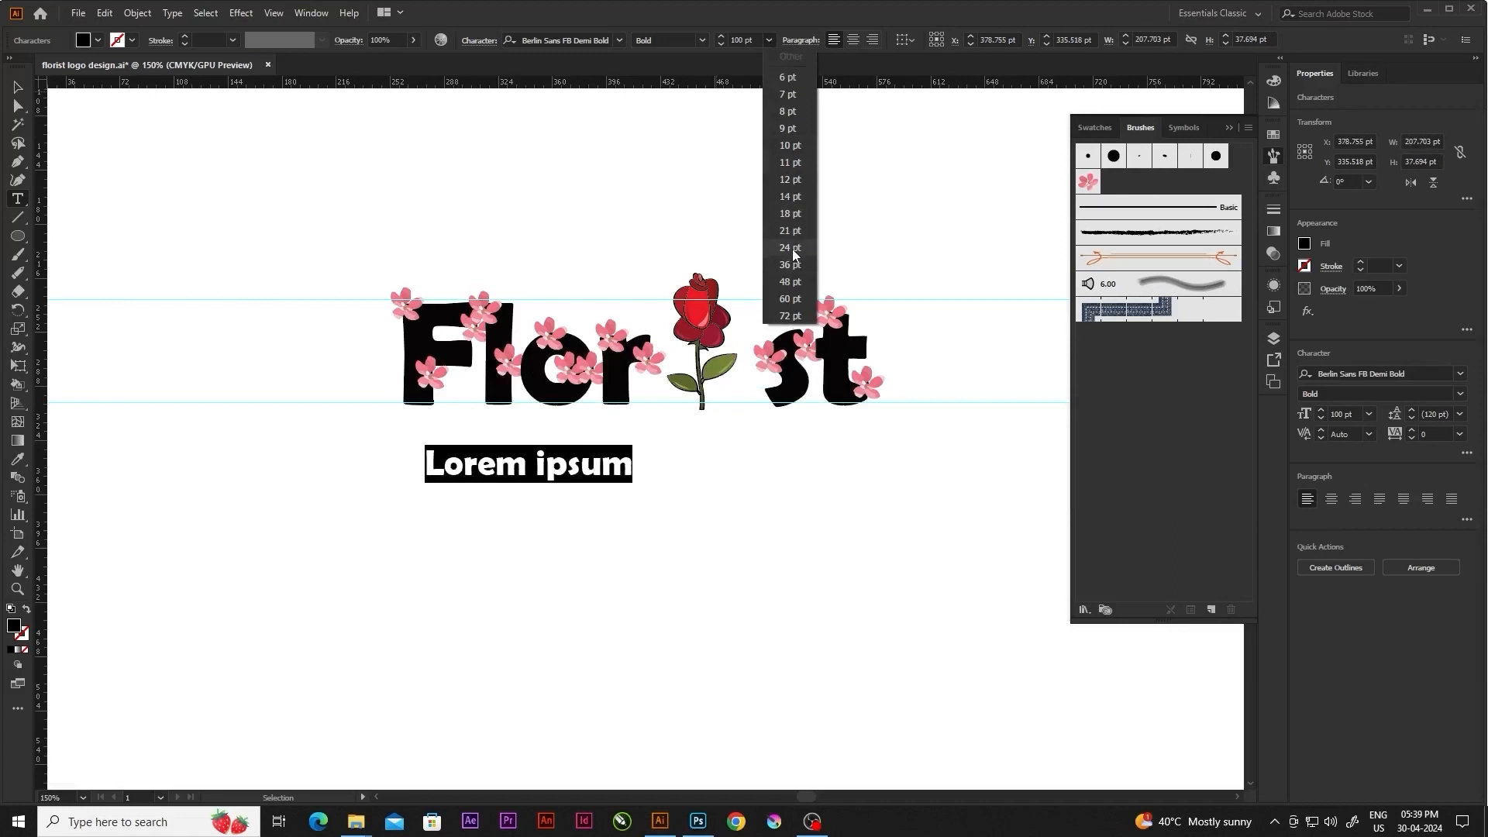
left_click(790, 264)
type("The")
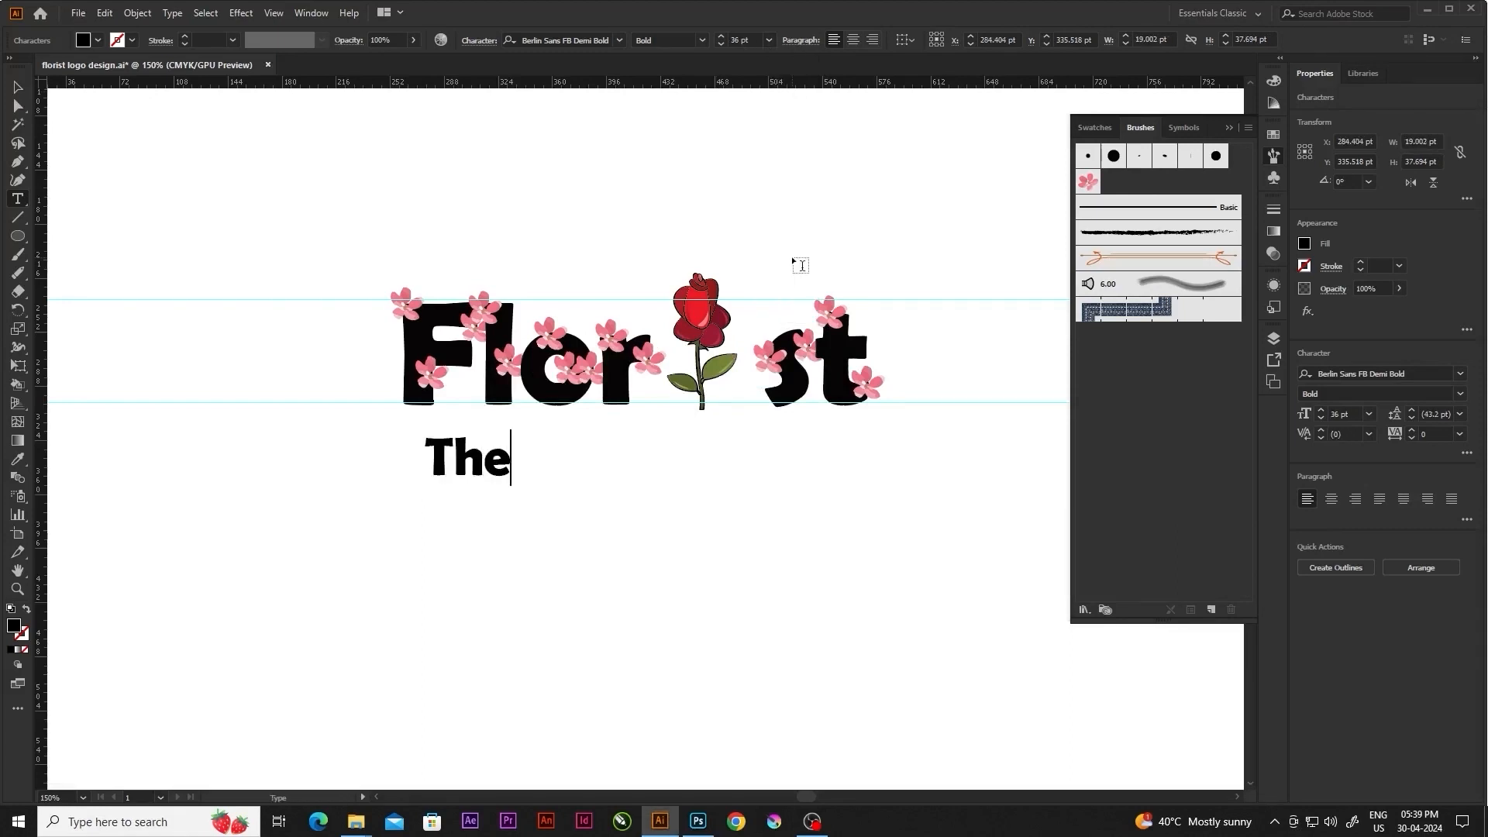
type(" Flower Shop")
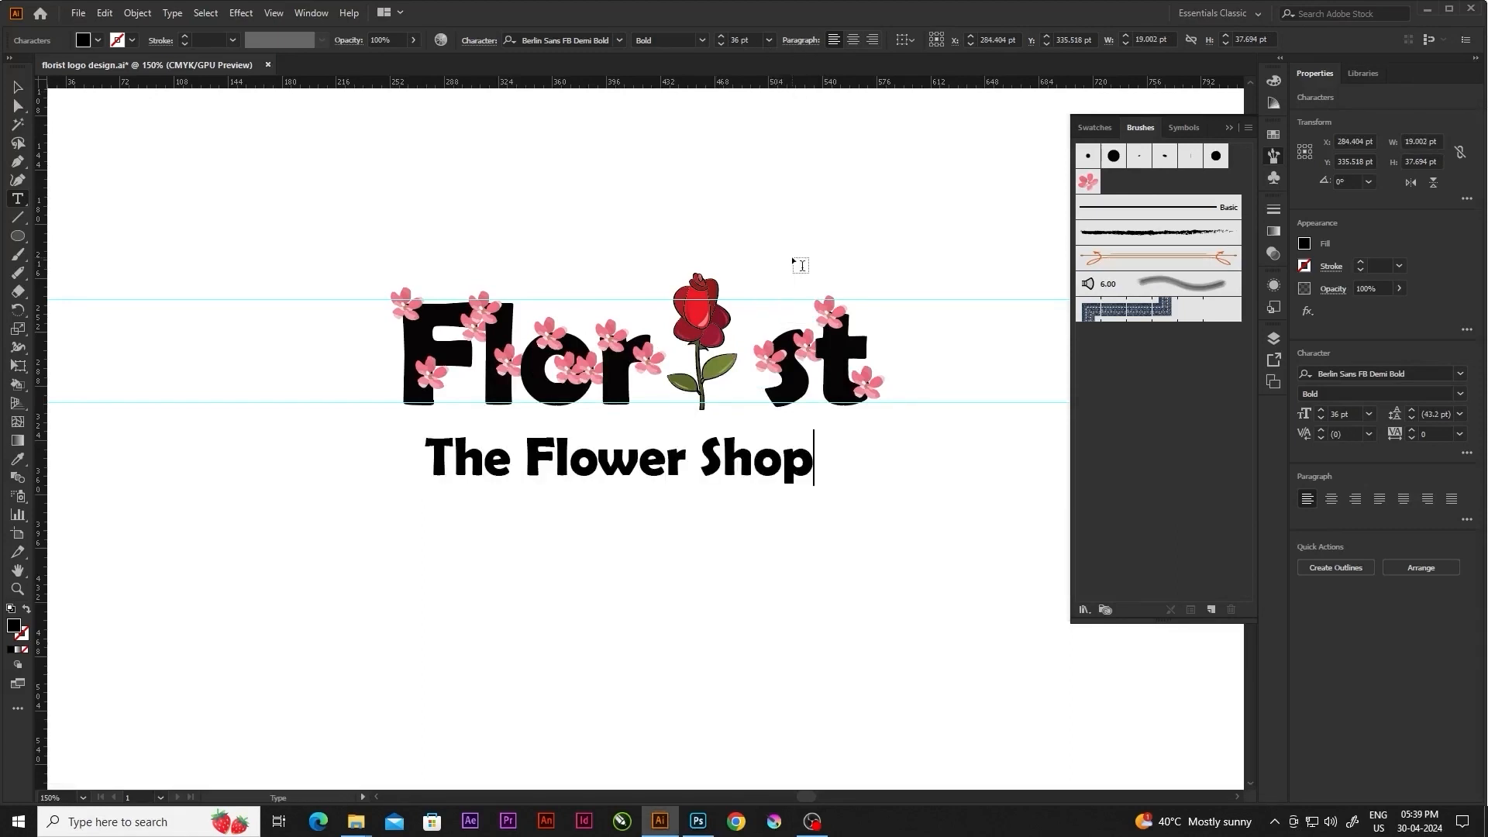
left_click(18, 88)
Change the font of the tagline "The Flower Shop" to Baloo Tammudu 2 Medium
scroll(627, 423, "down", 1)
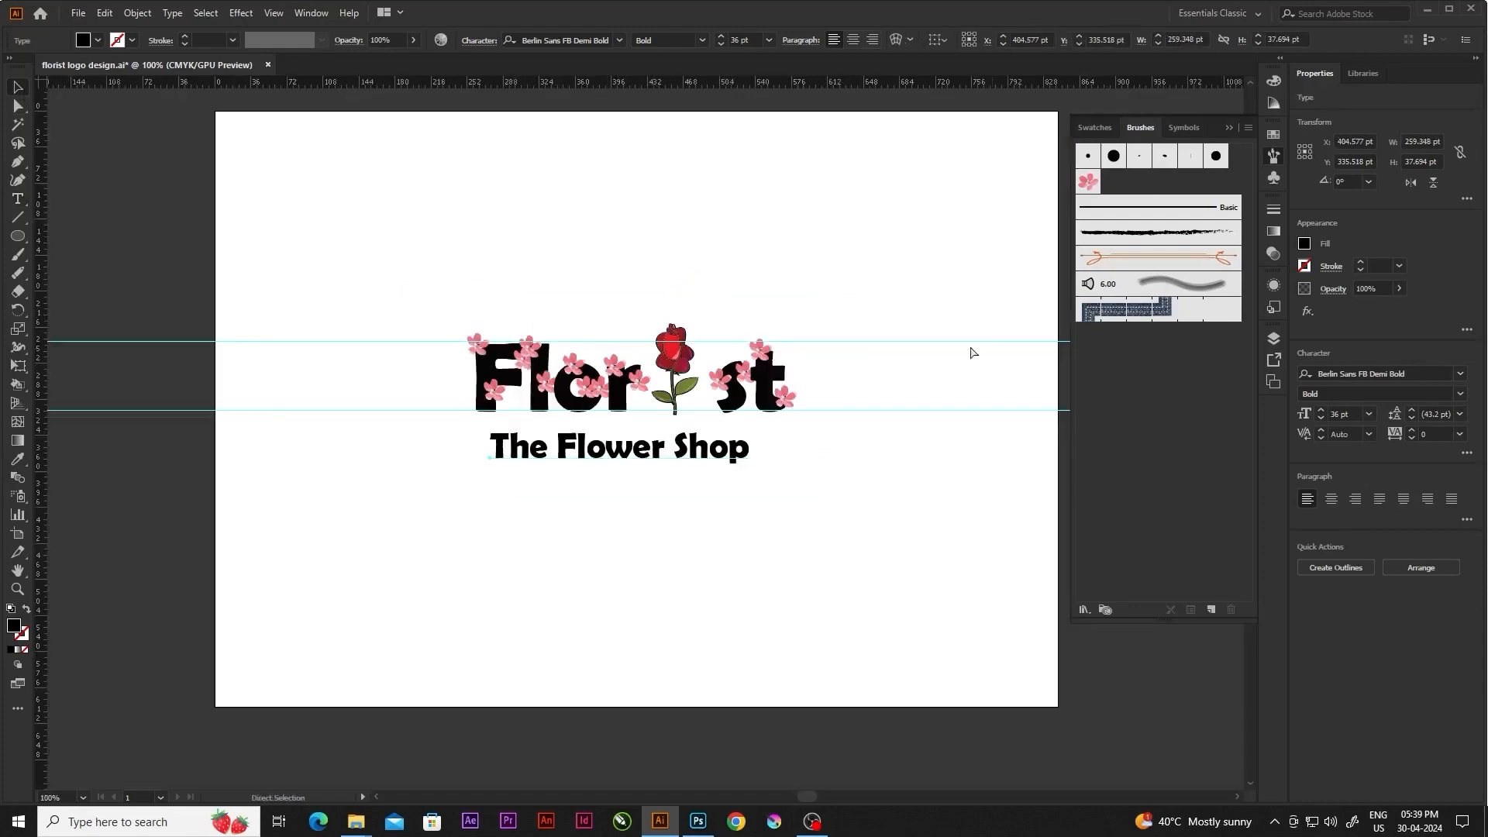
scroll(943, 357, "up", 2)
left_click(620, 40)
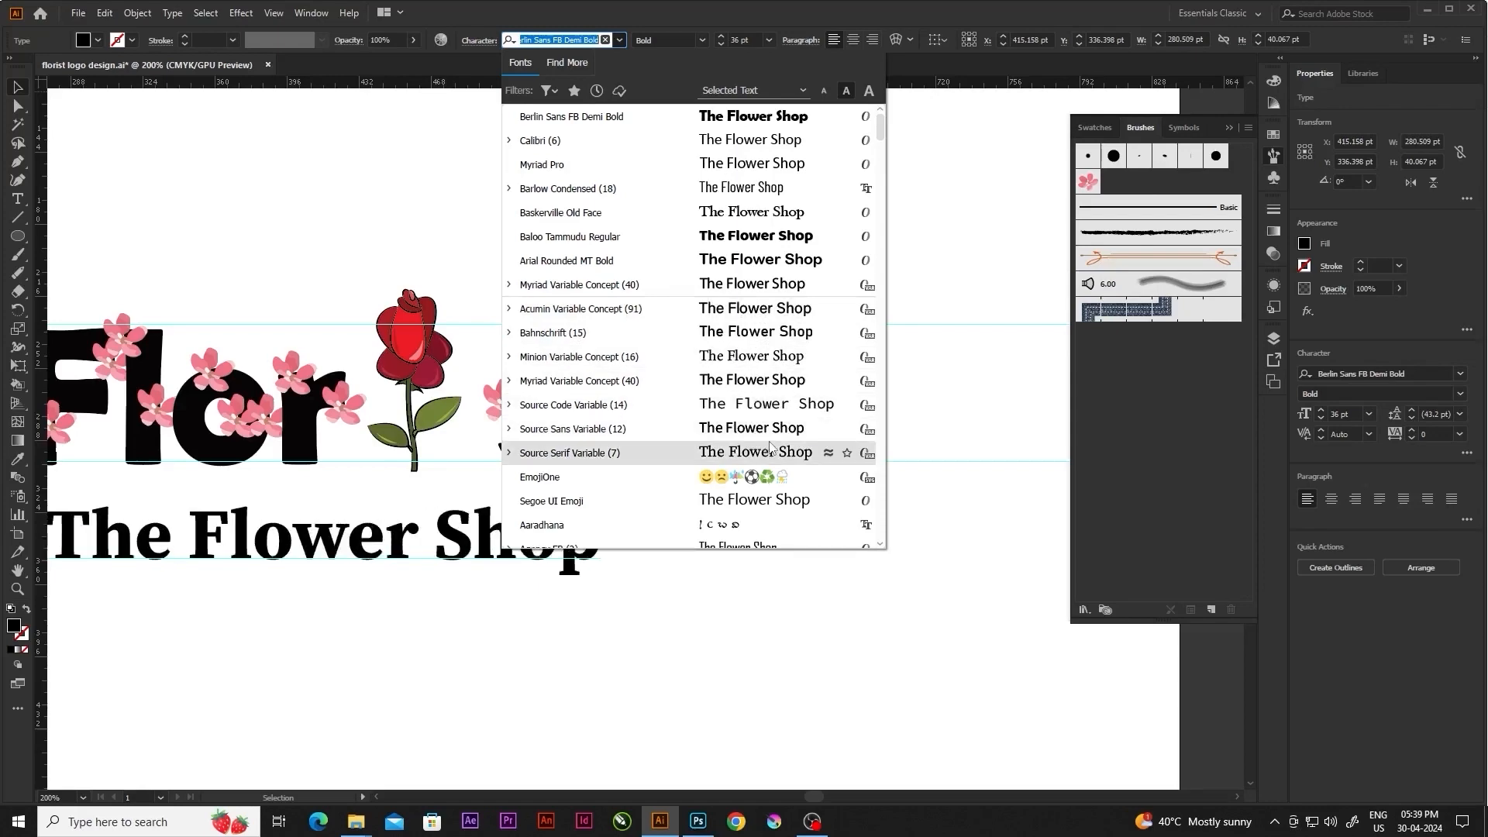
scroll(765, 434, "down", 2)
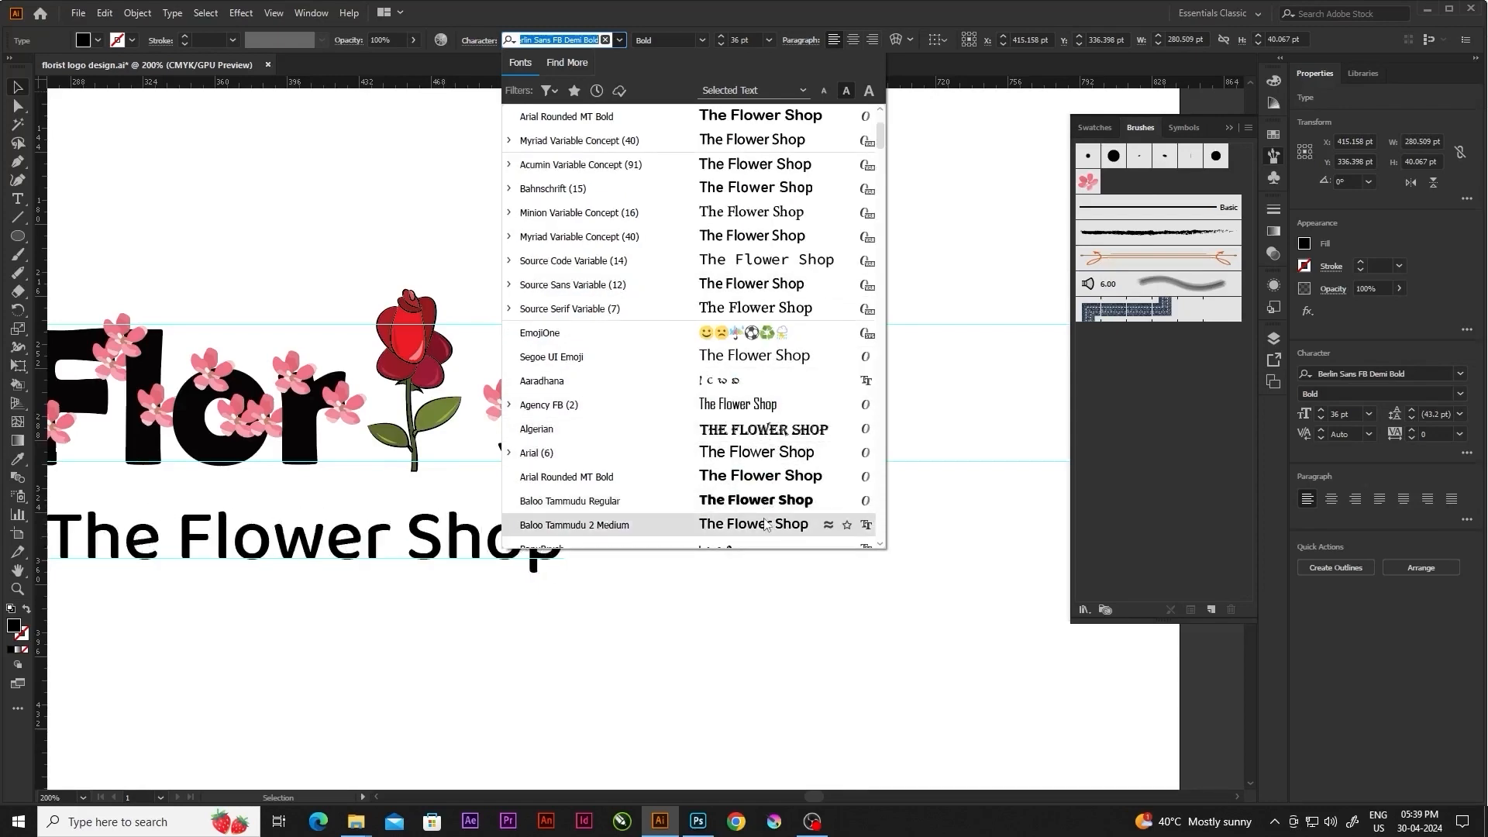
scroll(764, 511, "down", 1)
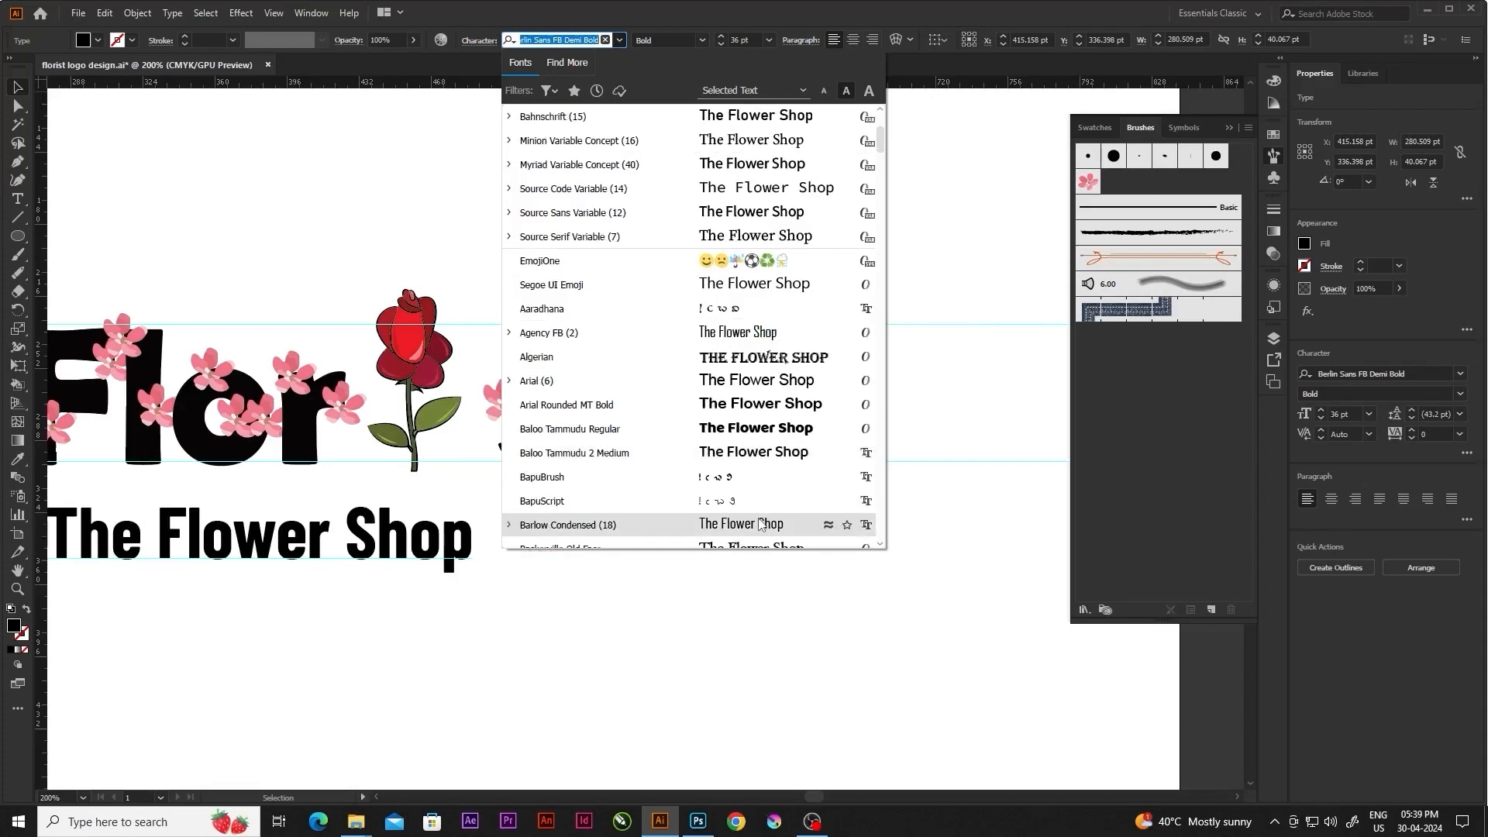
scroll(767, 465, "down", 1)
scroll(770, 454, "up", 4)
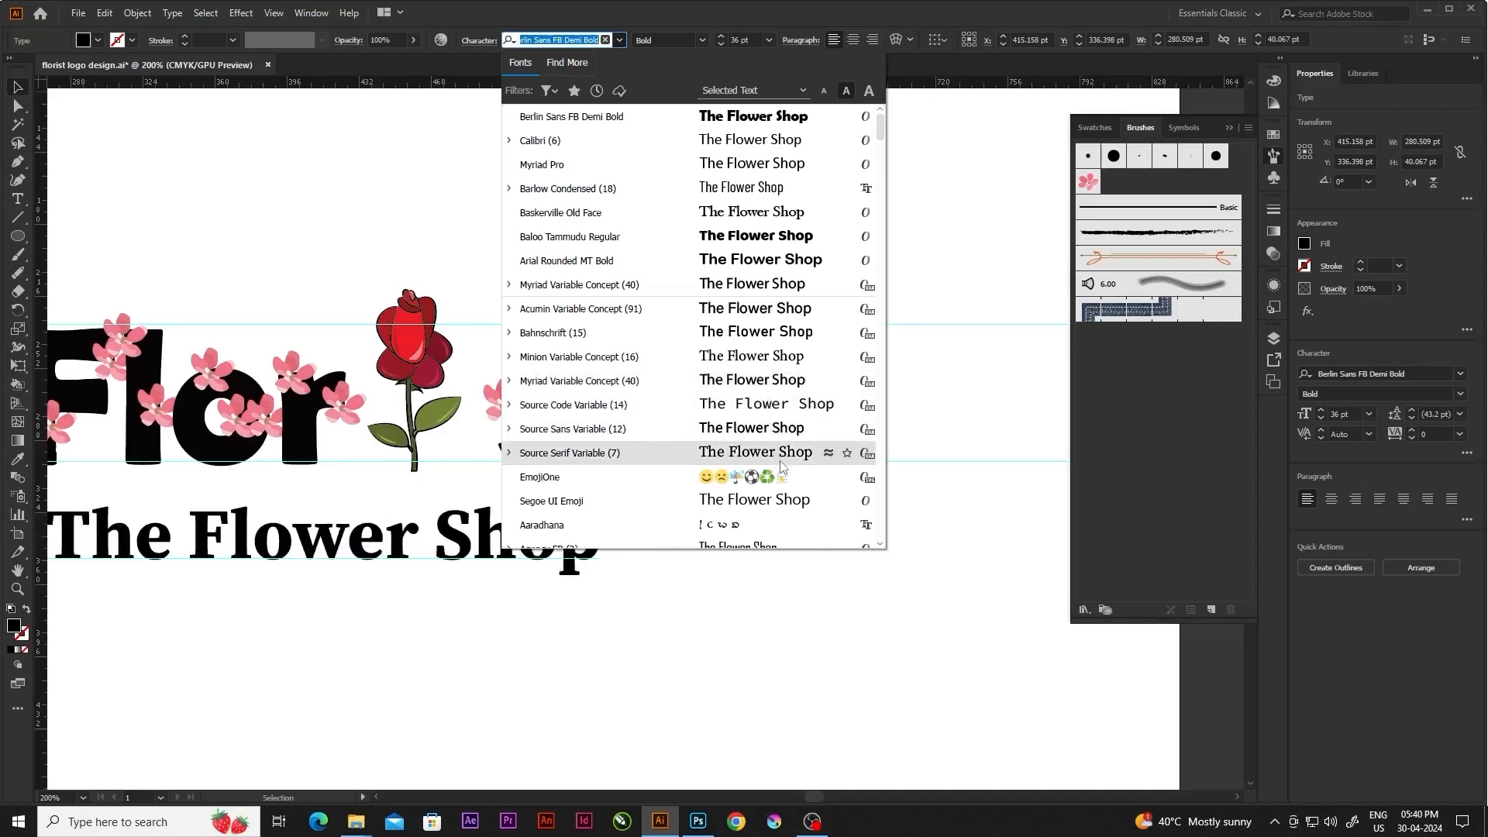
scroll(782, 454, "down", 1)
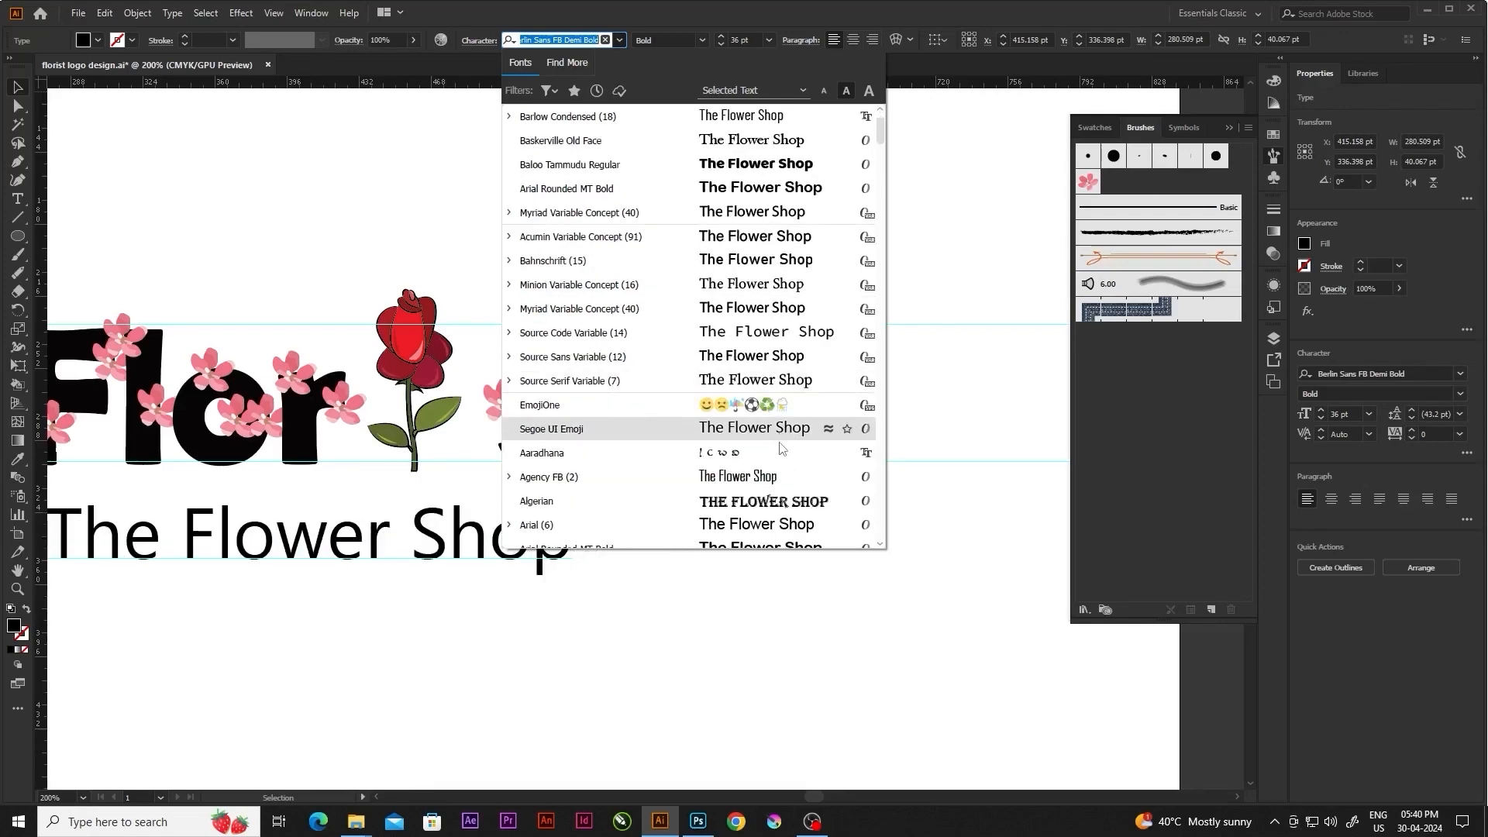
scroll(781, 447, "down", 2)
left_click(778, 455)
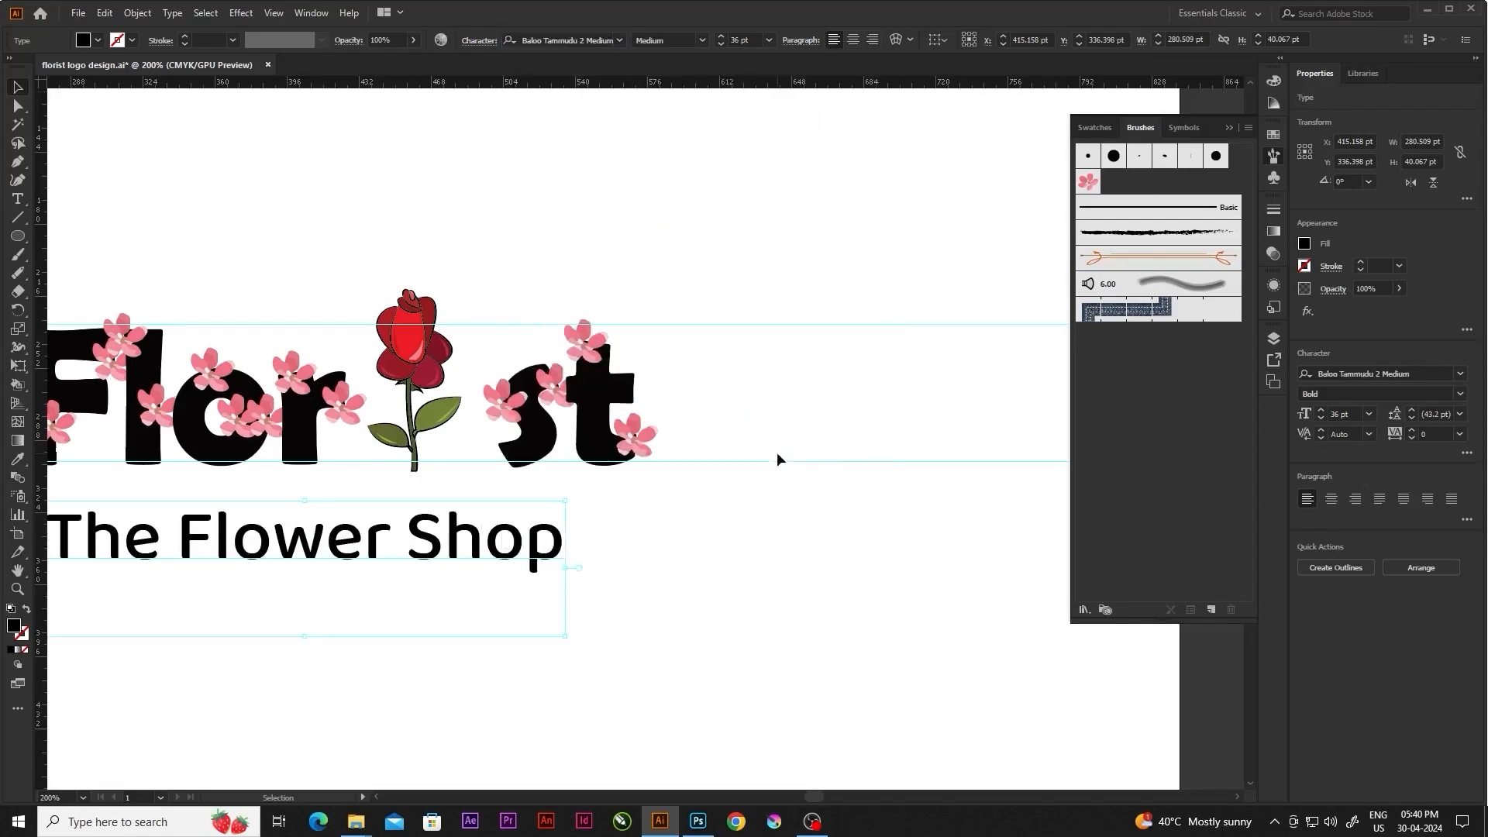
left_click(798, 375)
Move the tagline right and slightly up so its end lines up with the final "t" of the "Florist" lettering
scroll(801, 369, "down", 2)
scroll(578, 466, "up", 1)
left_click(593, 452)
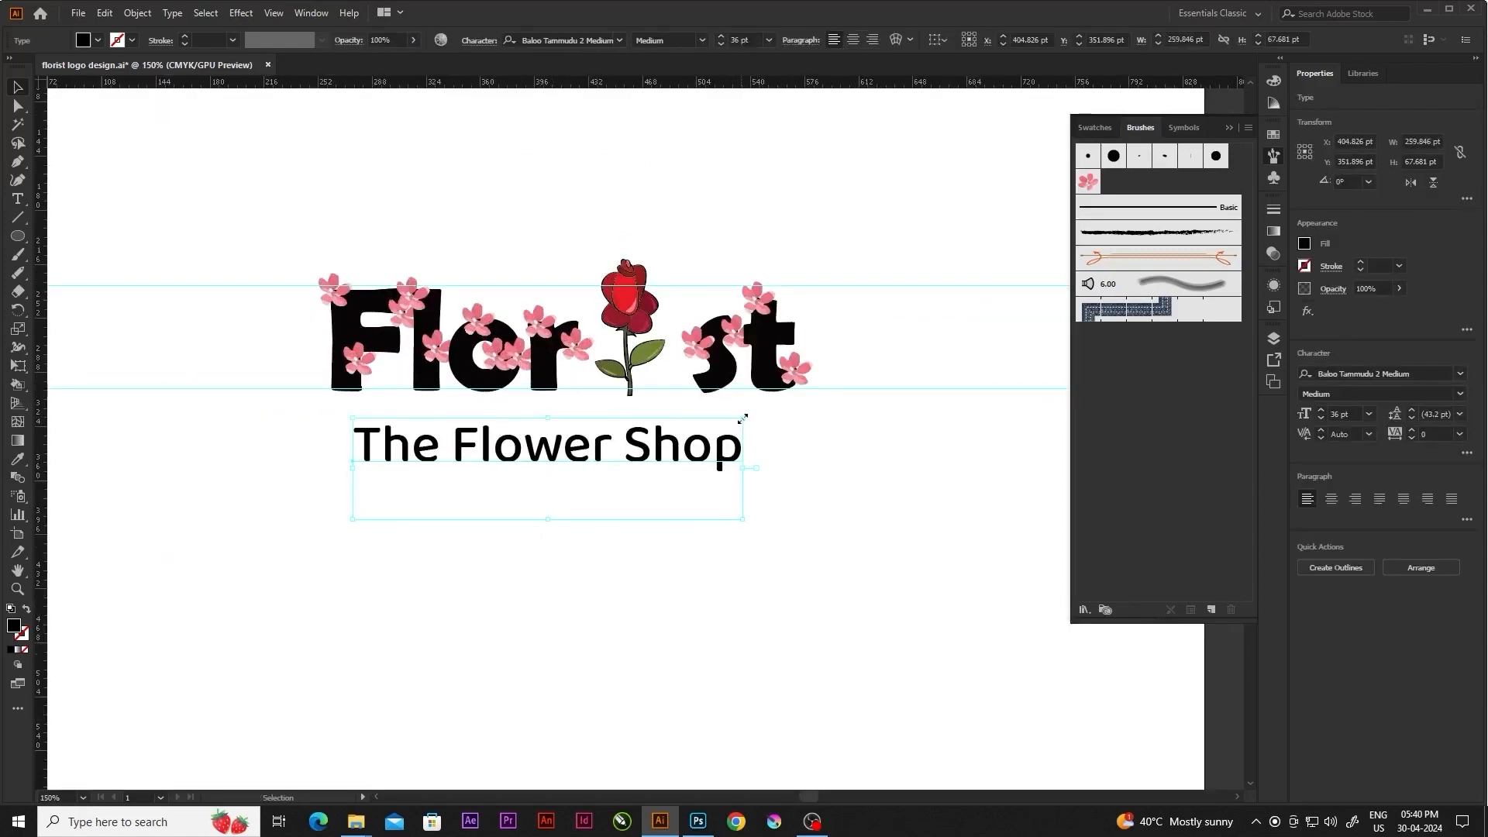
left_click_drag(727, 449, 780, 437)
left_click(752, 482)
scroll(733, 444, "down", 3)
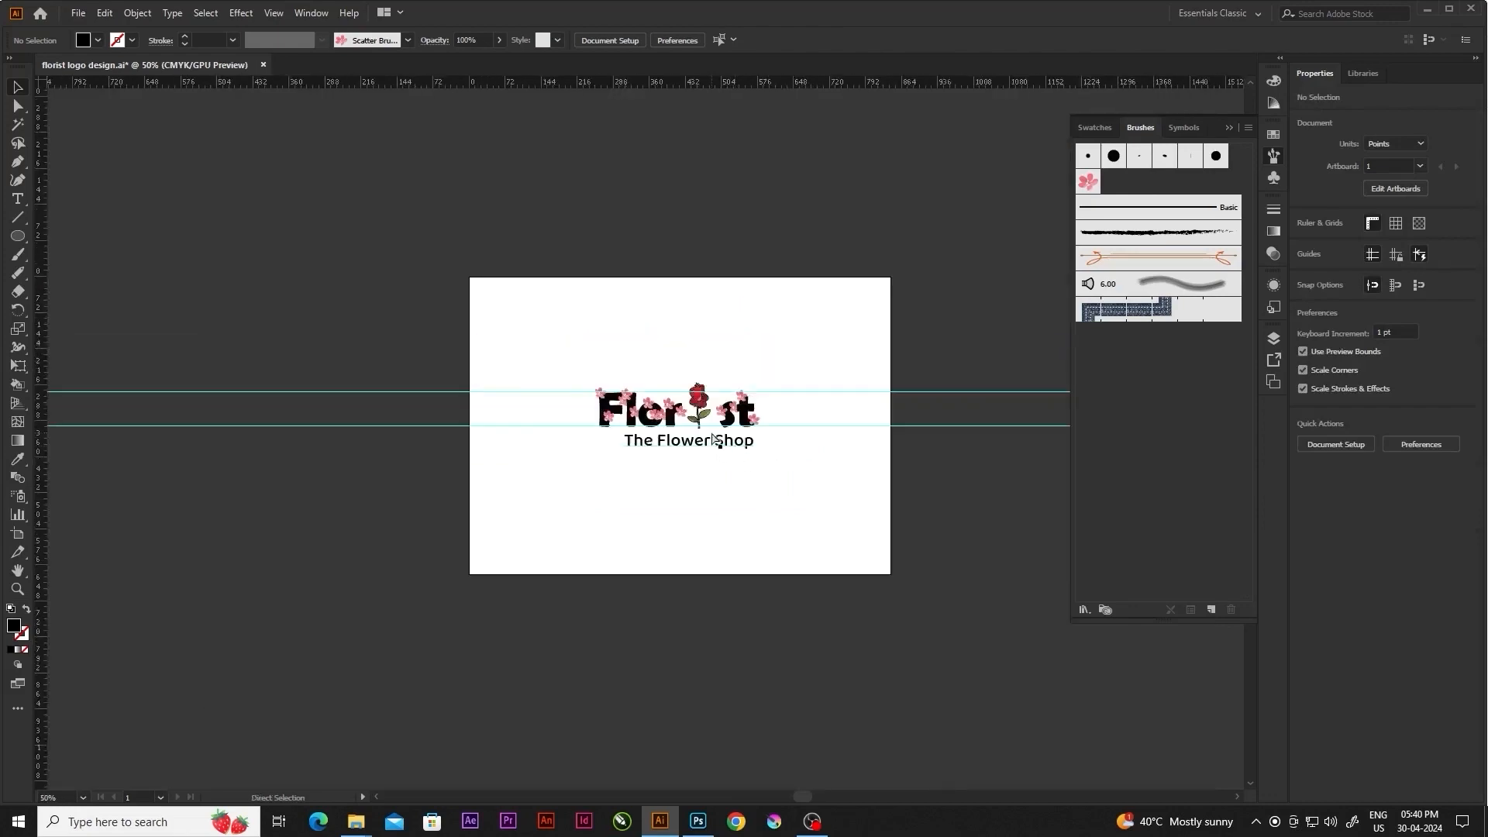
scroll(712, 439, "up", 4)
left_click(712, 441)
scroll(697, 464, "down", 3)
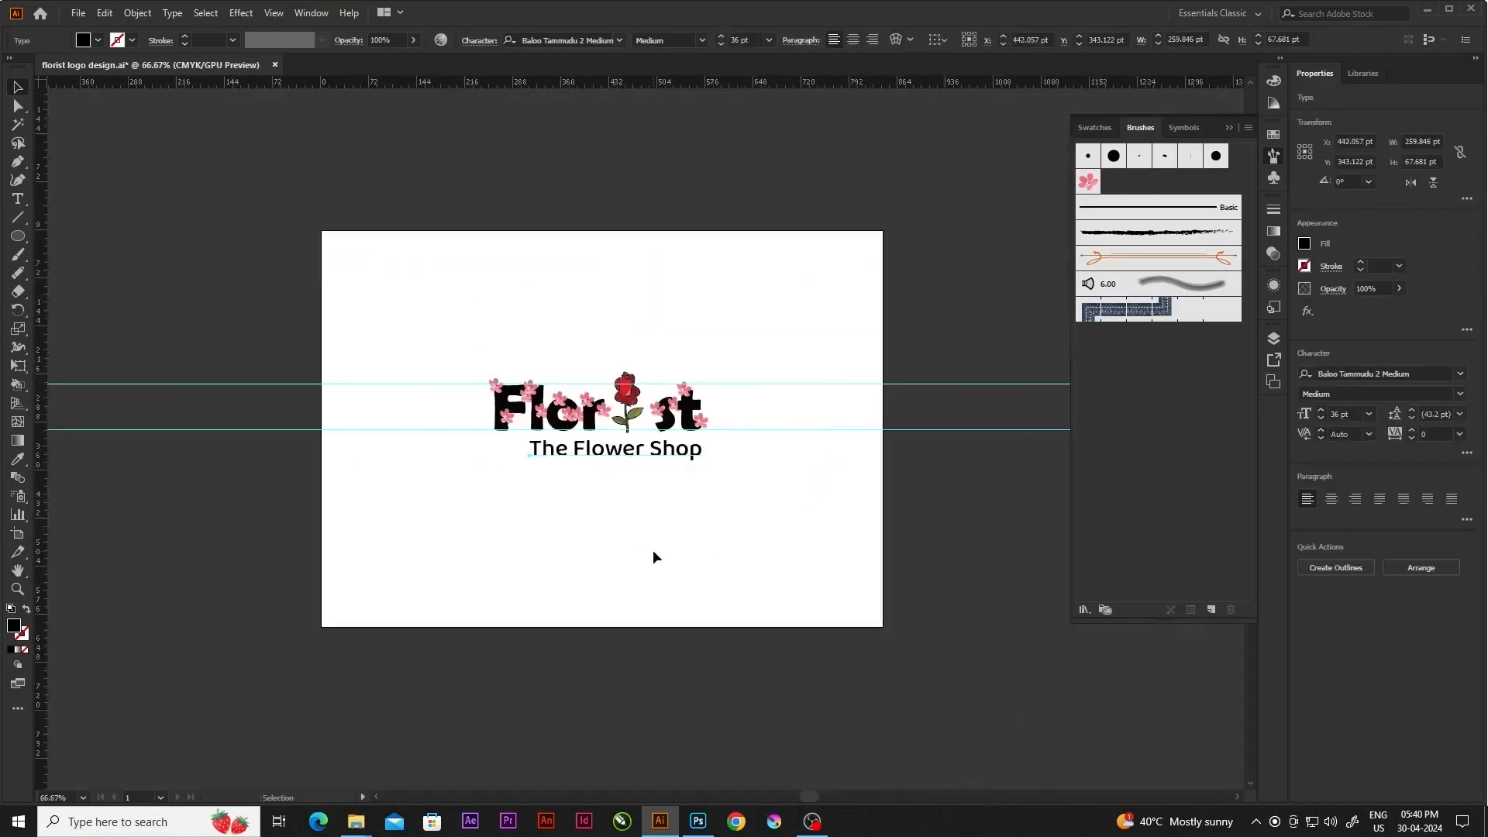
Enlarge the tagline toward the left to about 42.6 pt so it spans the width of the "Florist" lettering
scroll(620, 457, "up", 2)
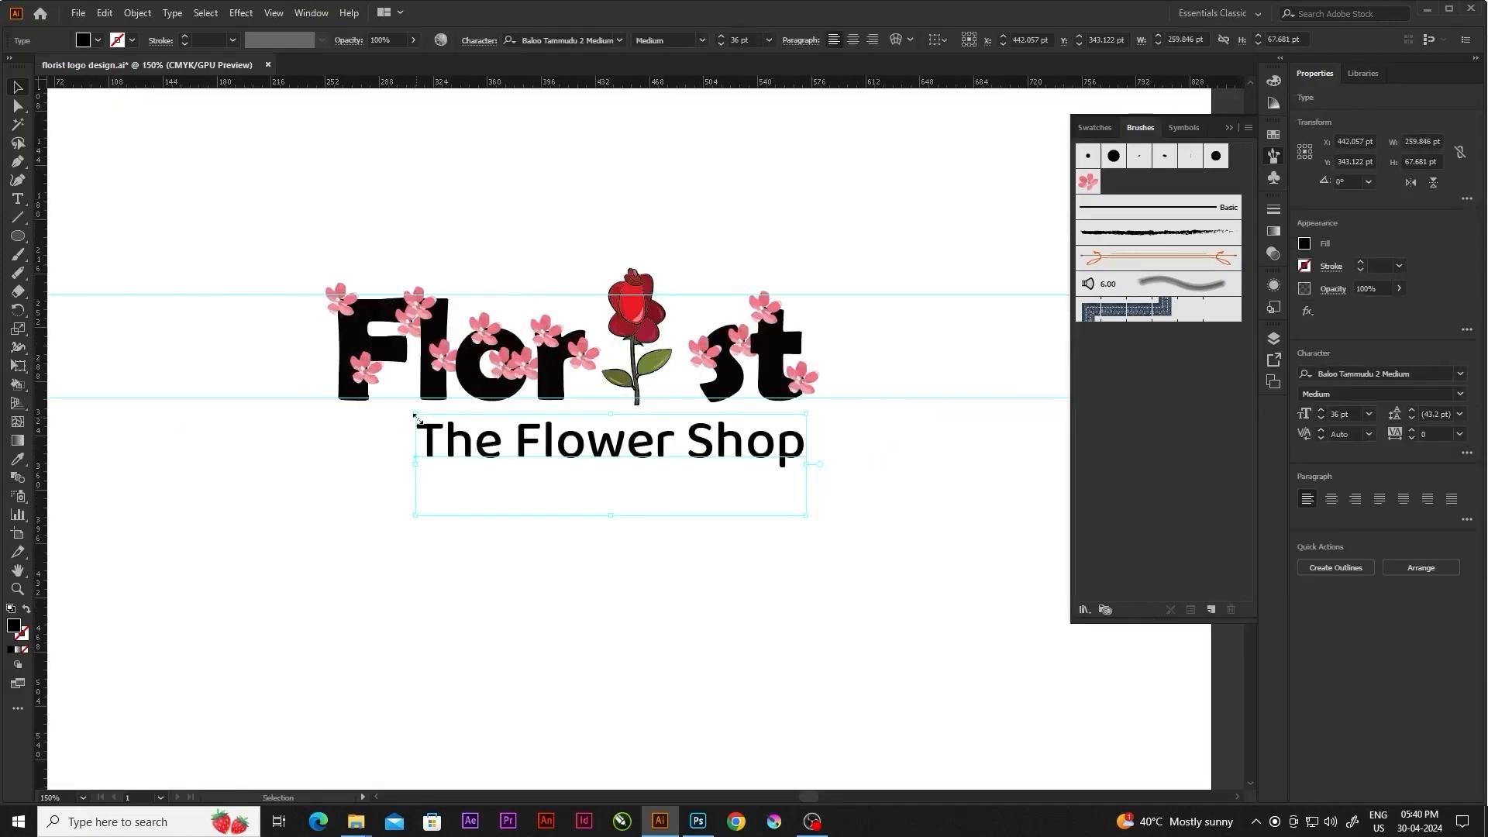
left_click_drag(416, 417, 382, 406)
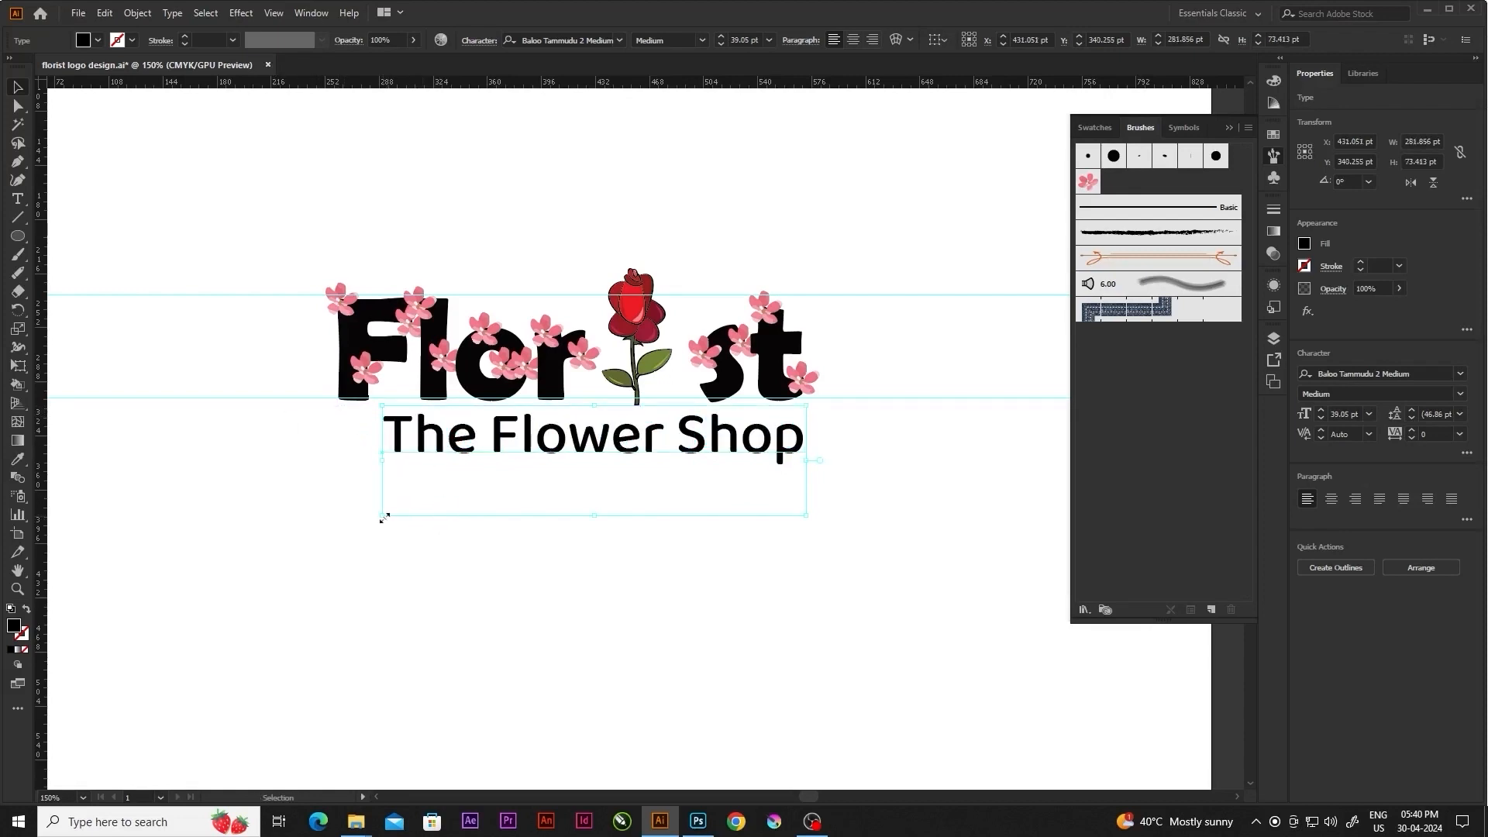
left_click_drag(384, 517, 344, 521)
left_click(723, 600)
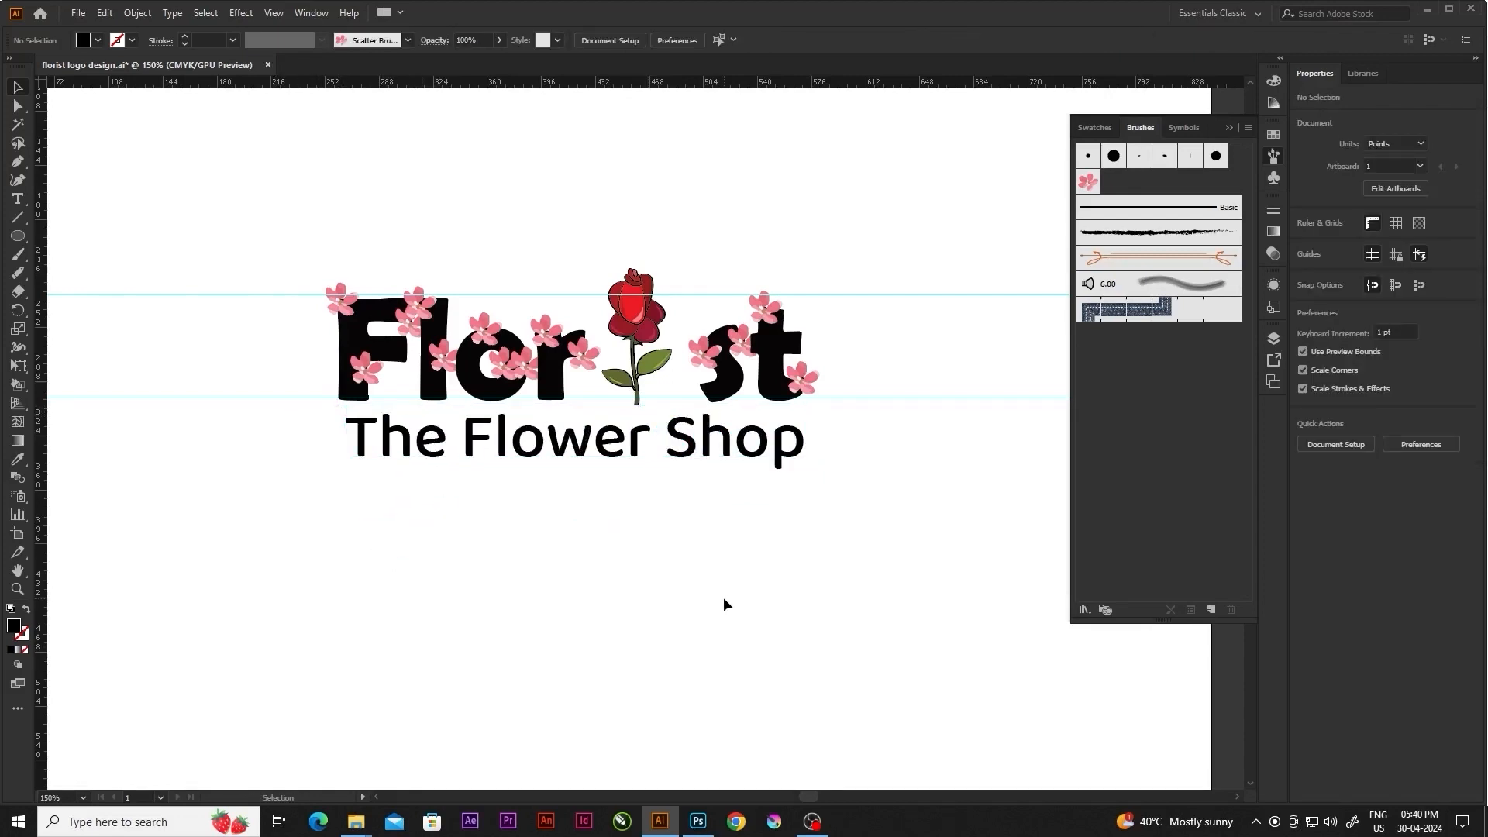
scroll(723, 603, "down", 1)
scroll(726, 543, "up", 2)
left_click(782, 458)
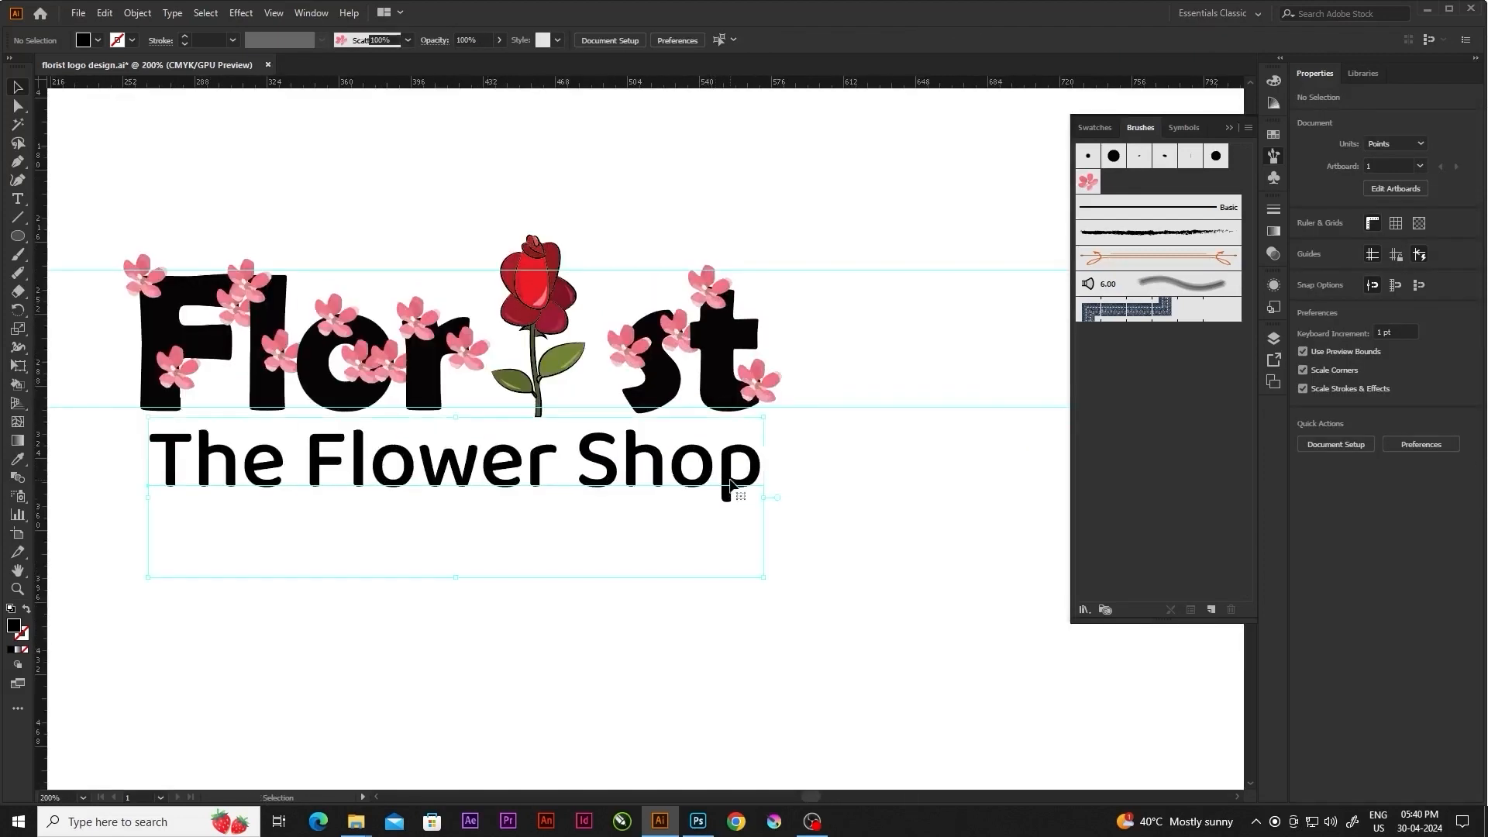
left_click(917, 377)
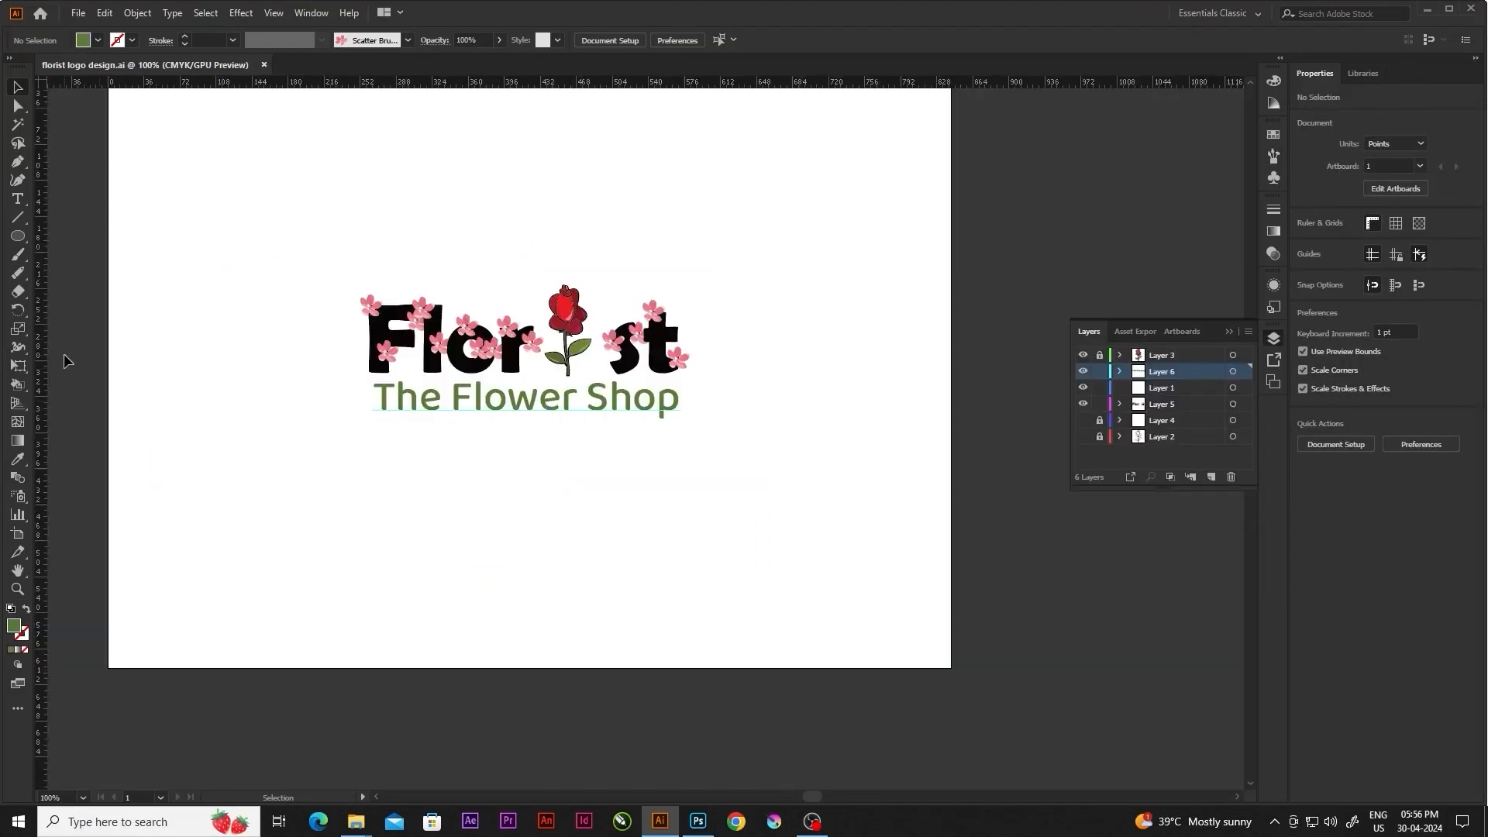
Draw a rectangle about 408 by 126 pt around the "Florist" lettering, with a green stroke and no fill
left_click(18, 236)
left_click(82, 237)
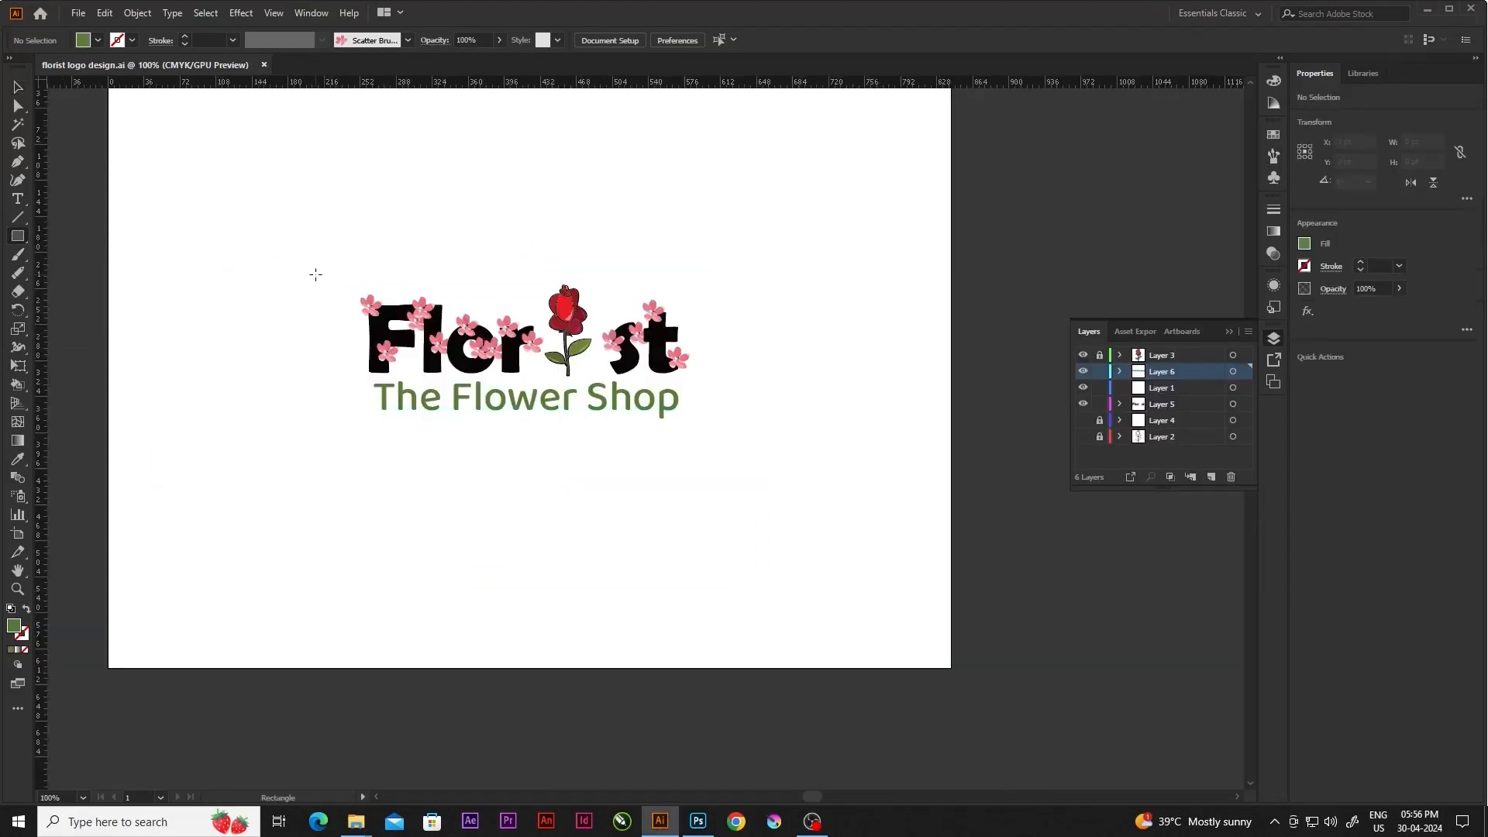
mouse_move(321, 273)
left_mouse_down()
mouse_move(483, 372)
mouse_move(726, 436)
mouse_move(728, 399)
left_mouse_up()
left_click(27, 610)
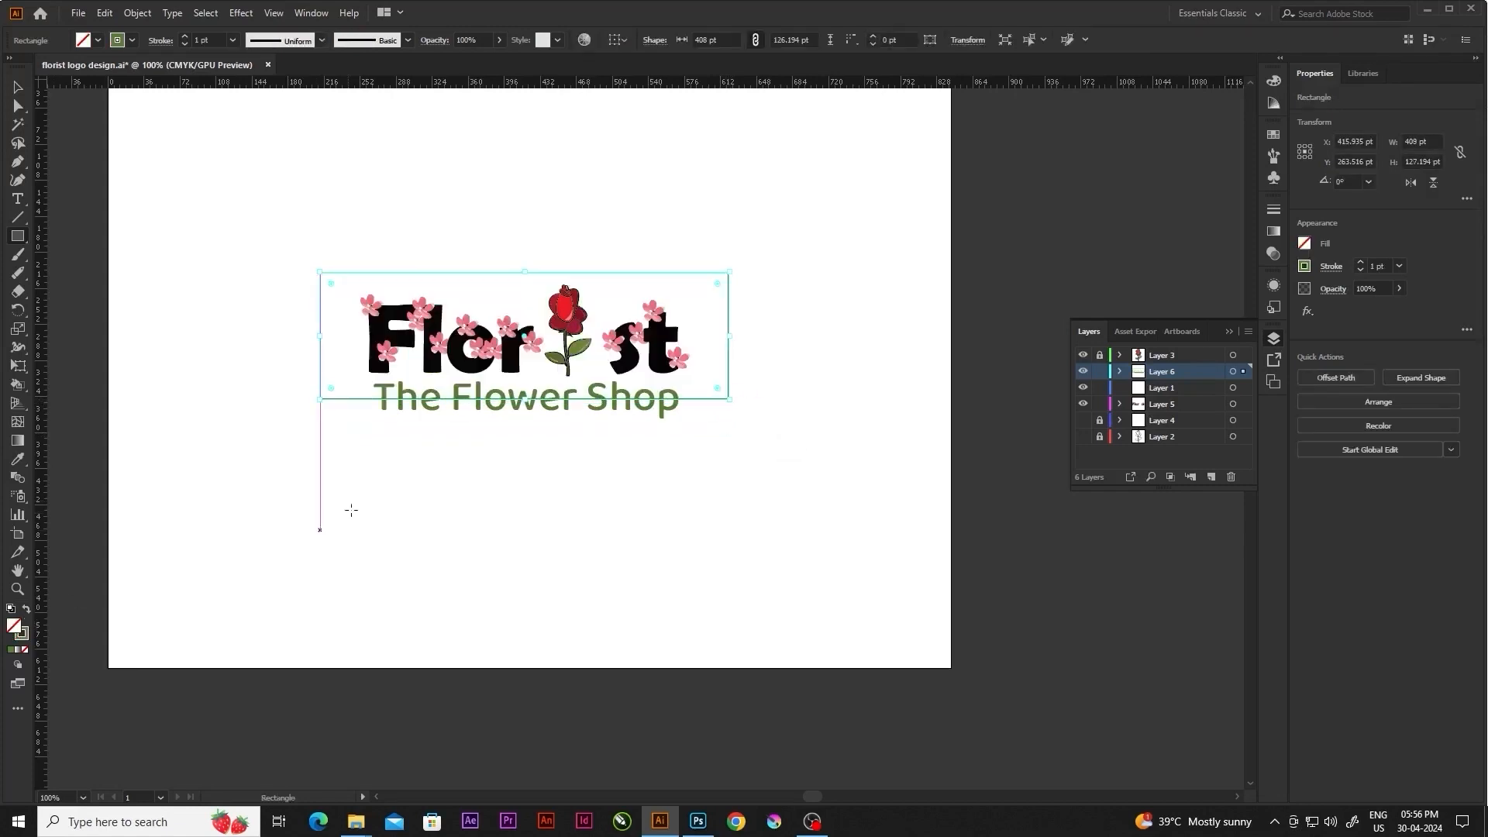
left_click(348, 508)
left_click(781, 437)
left_click(14, 92)
left_click(283, 452)
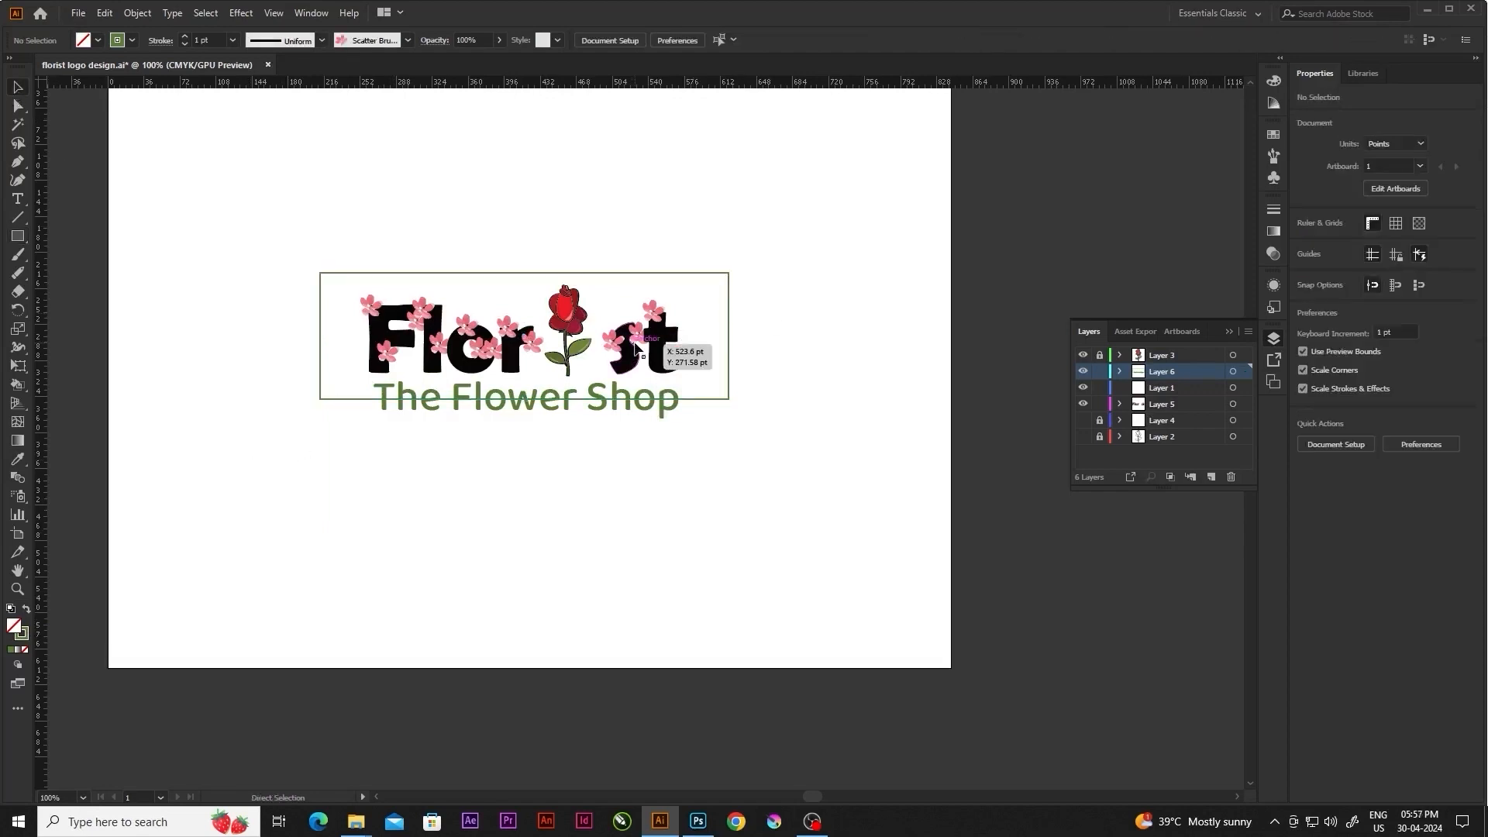
Try the rough charcoal-style brush on the rectangular frame's stroke, then restore the Basic brush
left_click(319, 370)
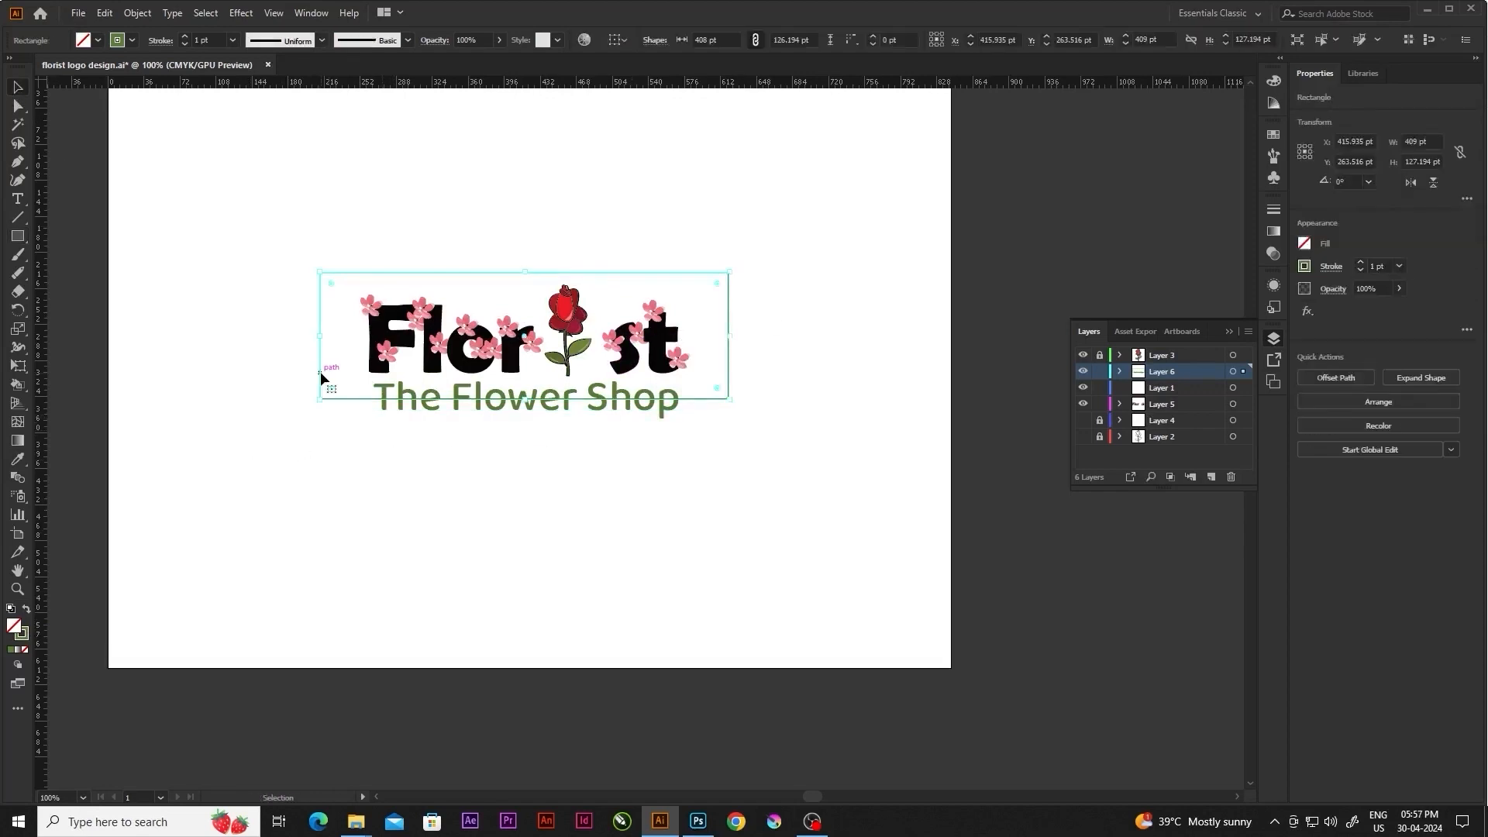
left_click(407, 40)
left_click(379, 82)
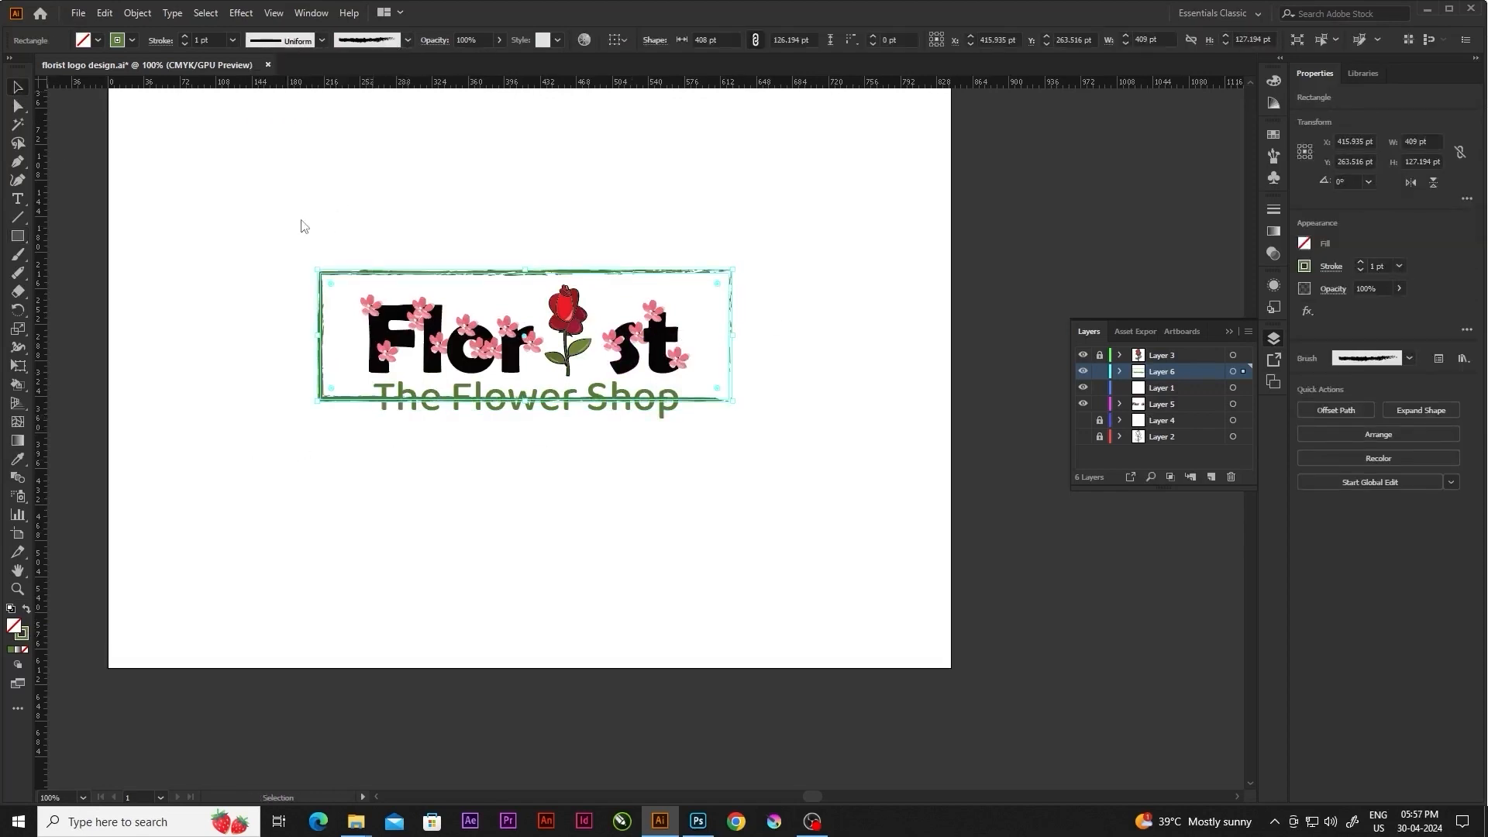
left_click(407, 41)
left_click(345, 107)
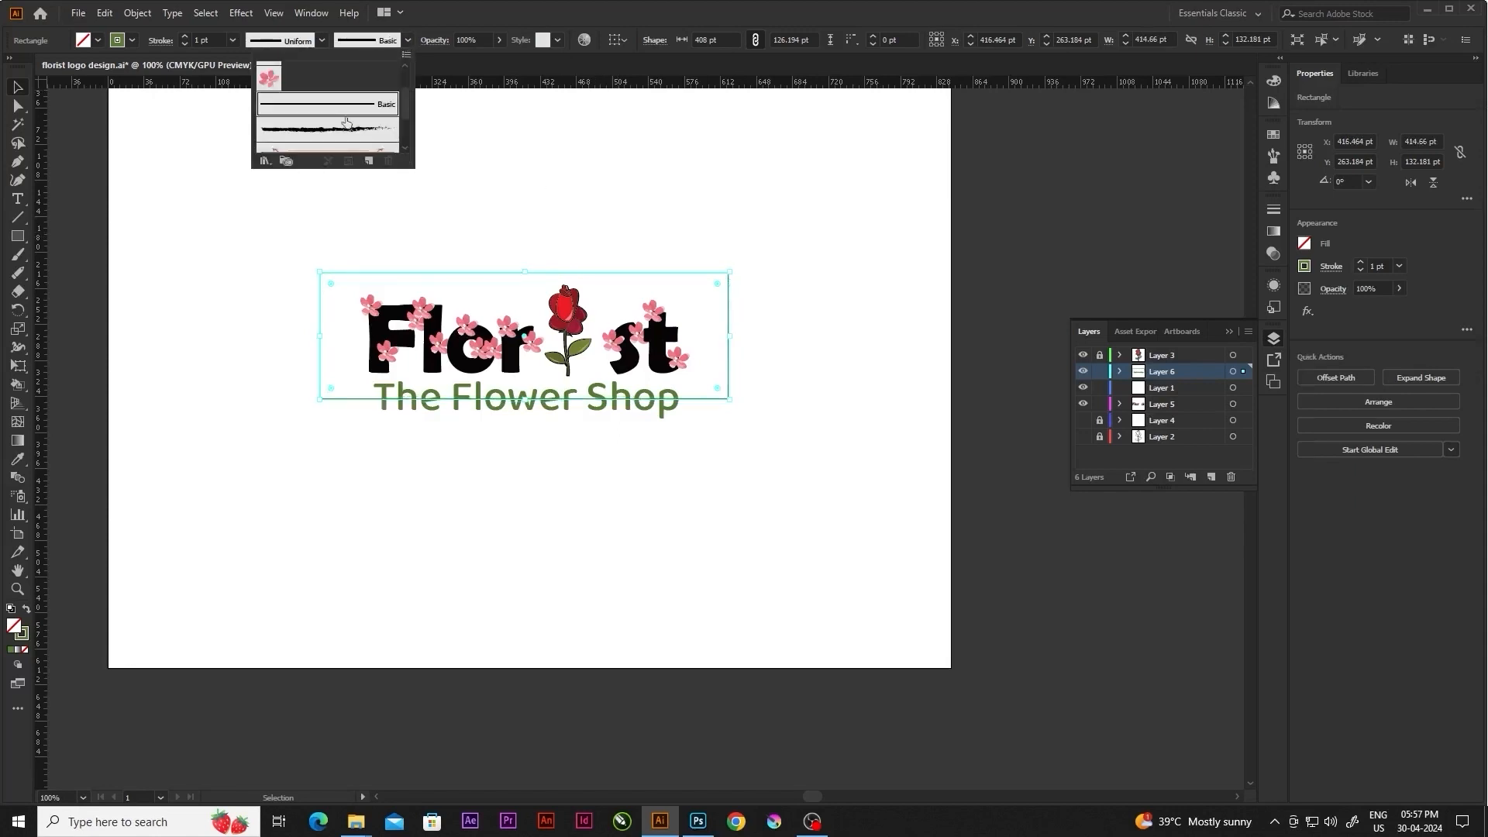
left_click(518, 198)
Change the rectangular frame's stroke color to the darker olive green #4C6D1D
scroll(457, 415, "up", 1)
left_click(290, 392)
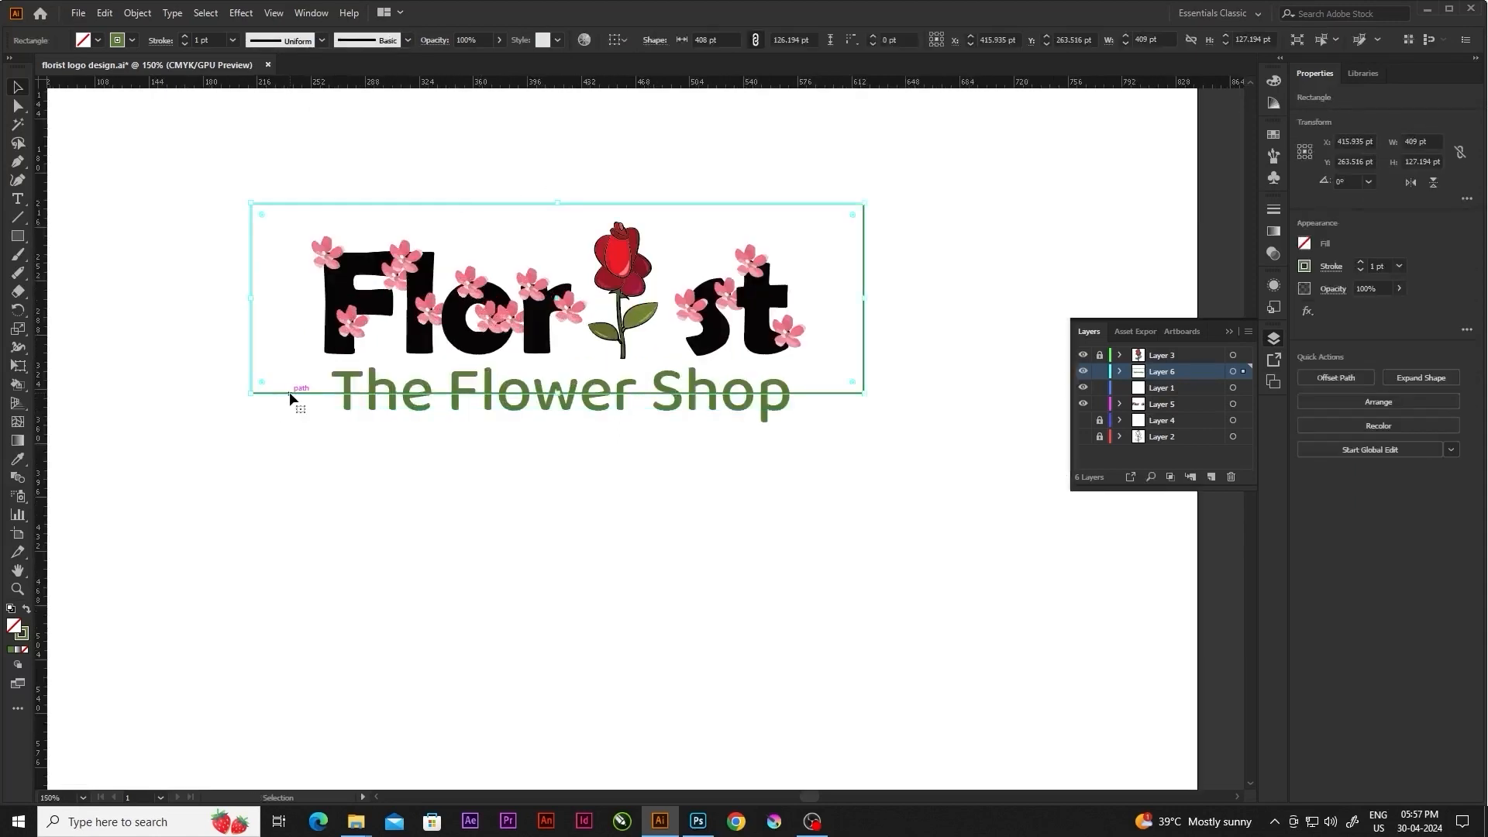
double_click(25, 637)
mouse_move(1059, 437)
left_mouse_down()
mouse_move(1041, 439)
mouse_move(1209, 477)
mouse_move(1193, 459)
left_mouse_up()
left_click_drag(1268, 505, 1267, 500)
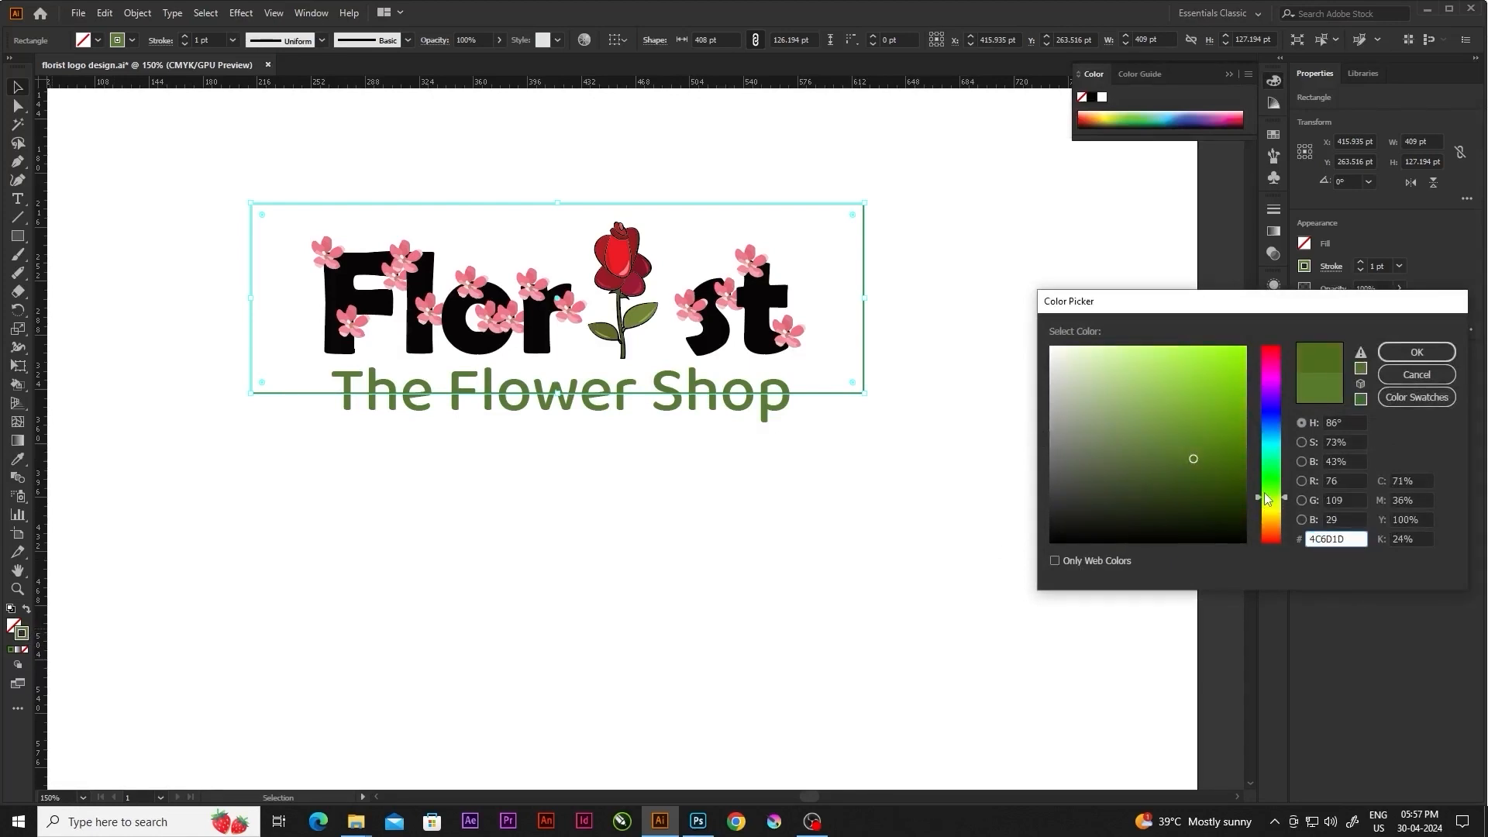
left_click(1417, 352)
left_click(1012, 382)
Change the fill of the "The Flower Shop" tagline to a near-black shade
left_click(590, 395)
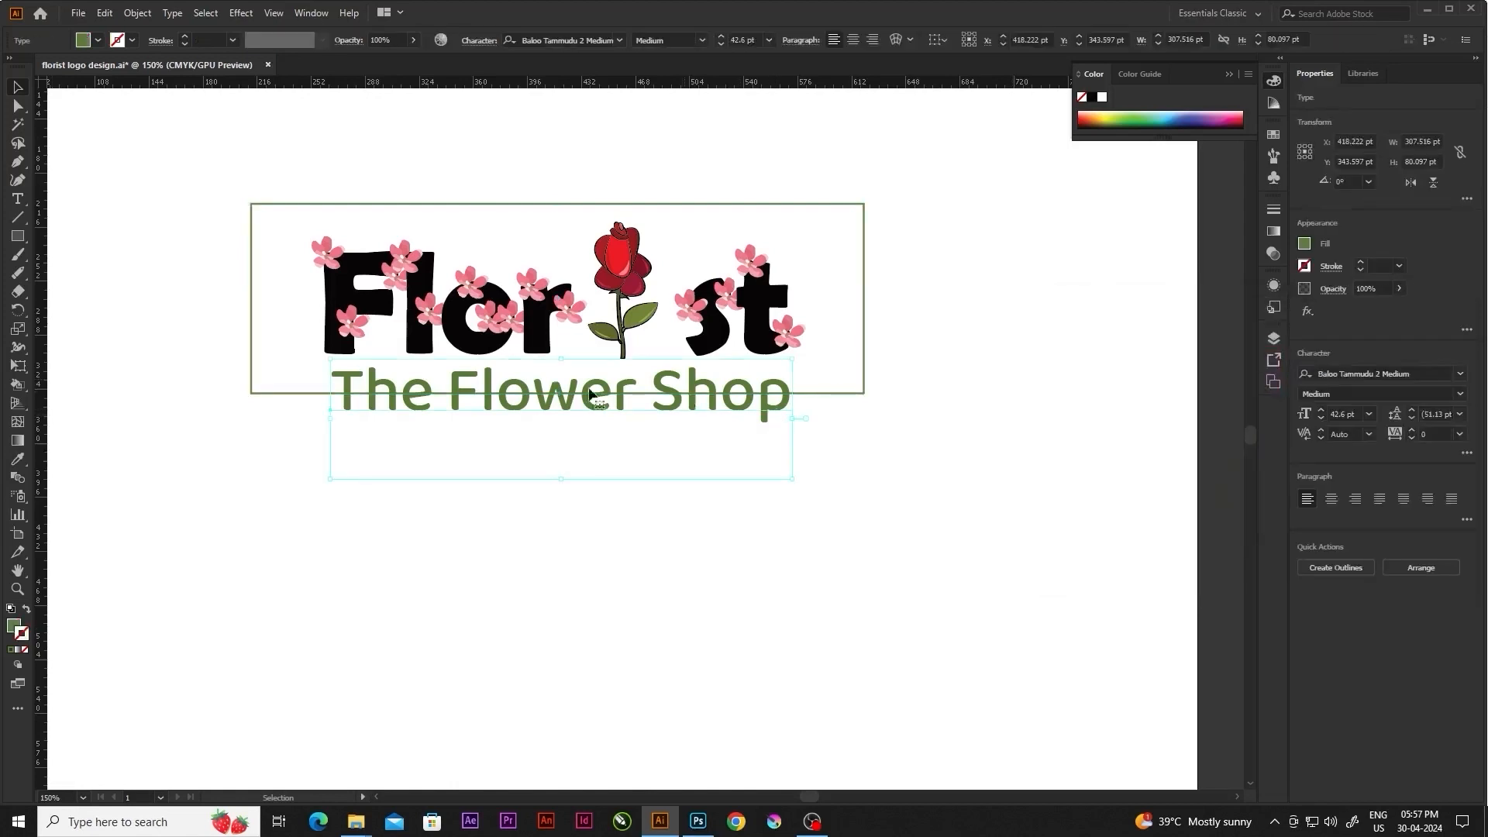
double_click(14, 627)
left_click_drag(1066, 494, 1050, 521)
left_click(1446, 358)
left_click(1007, 540)
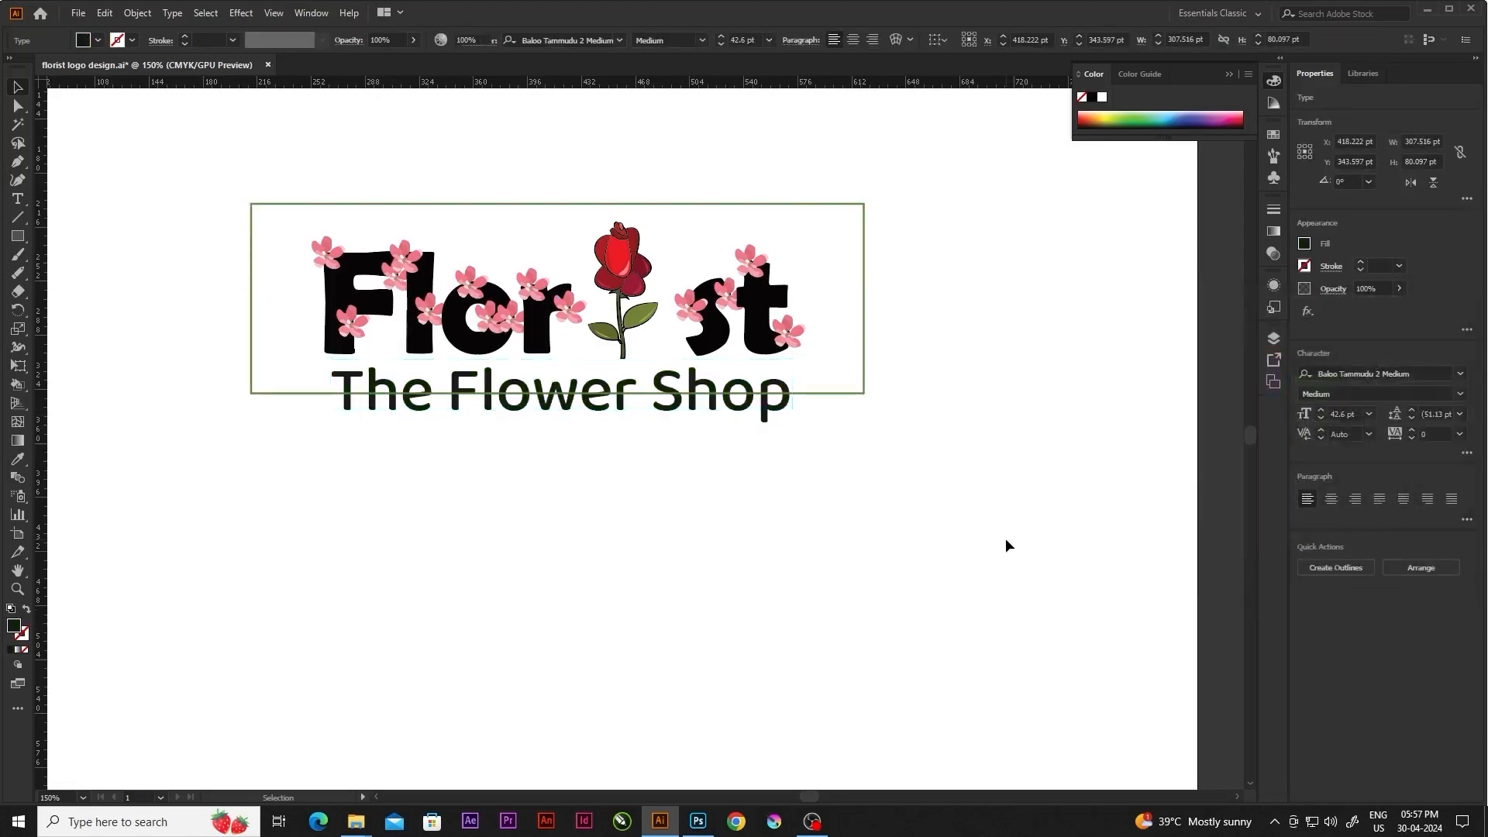
Change the rectangular frame's stroke color to a more saturated green
left_click(1273, 339)
left_click(863, 332)
double_click(20, 632)
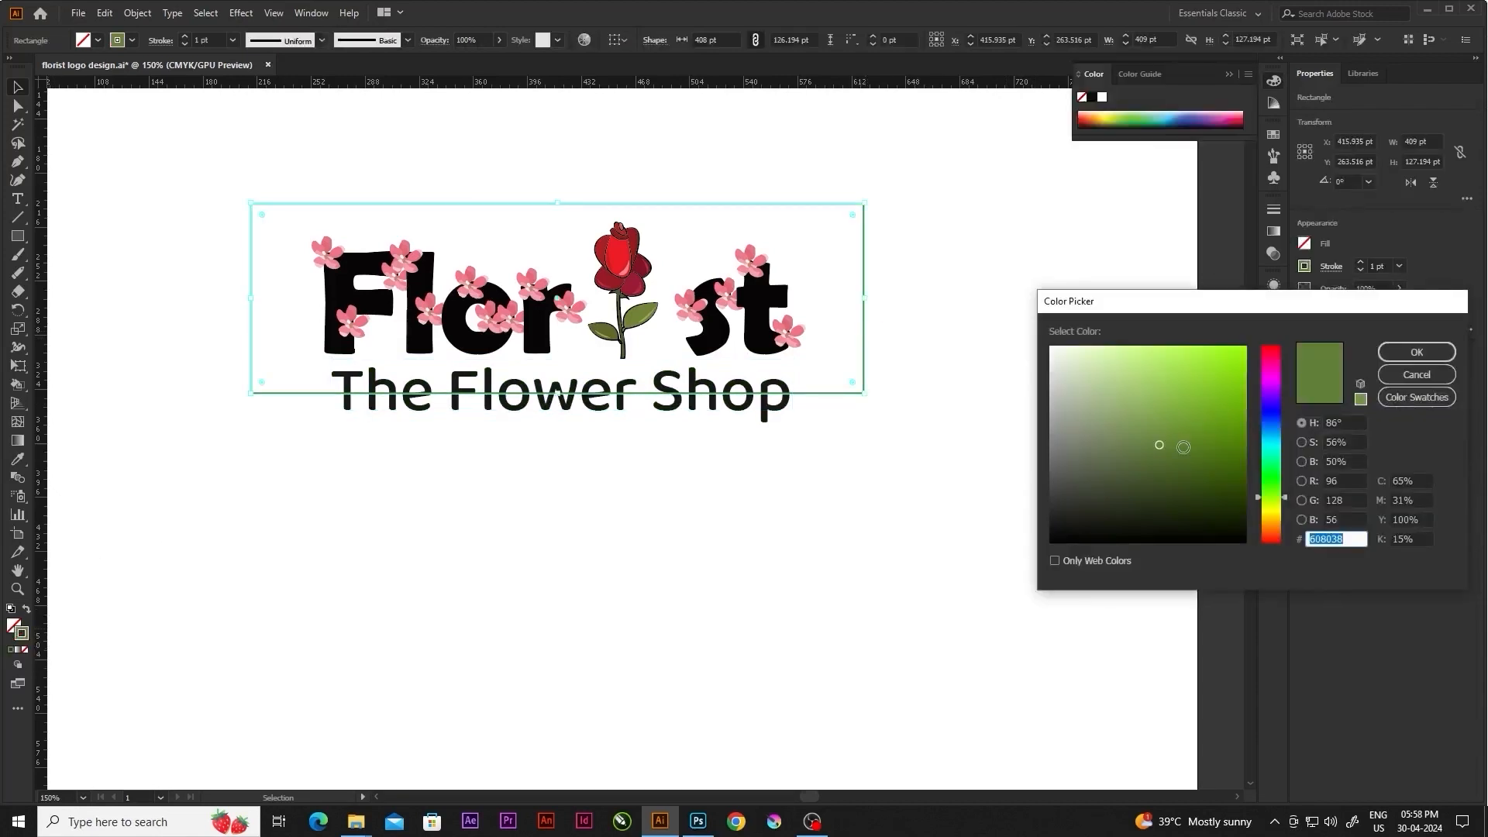
left_click(1204, 431)
left_click(1417, 352)
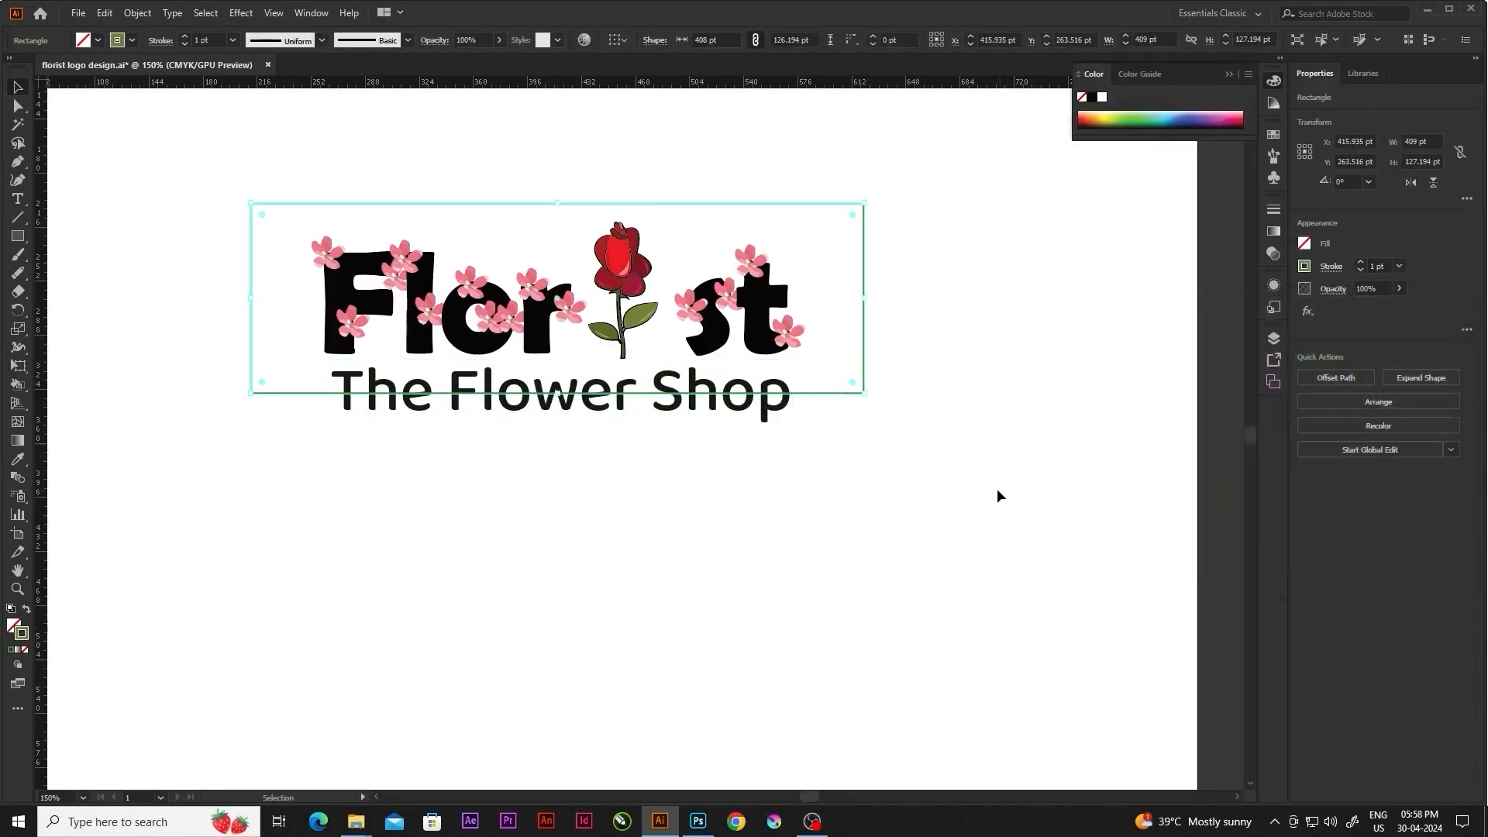
Place the tagline on a new layer above the frame's layer and lock that new layer
left_click(997, 495)
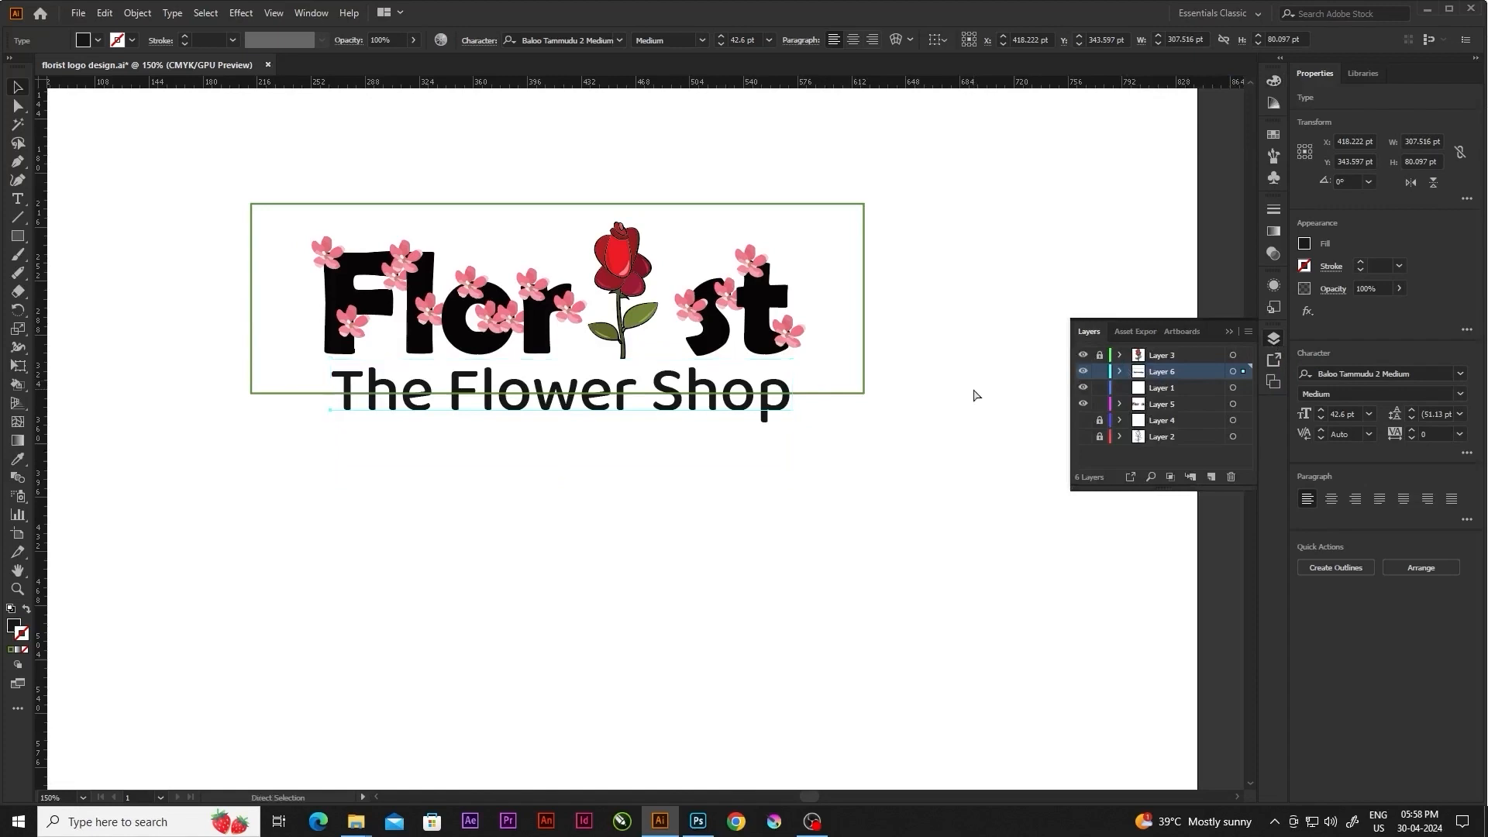
left_click(1211, 477)
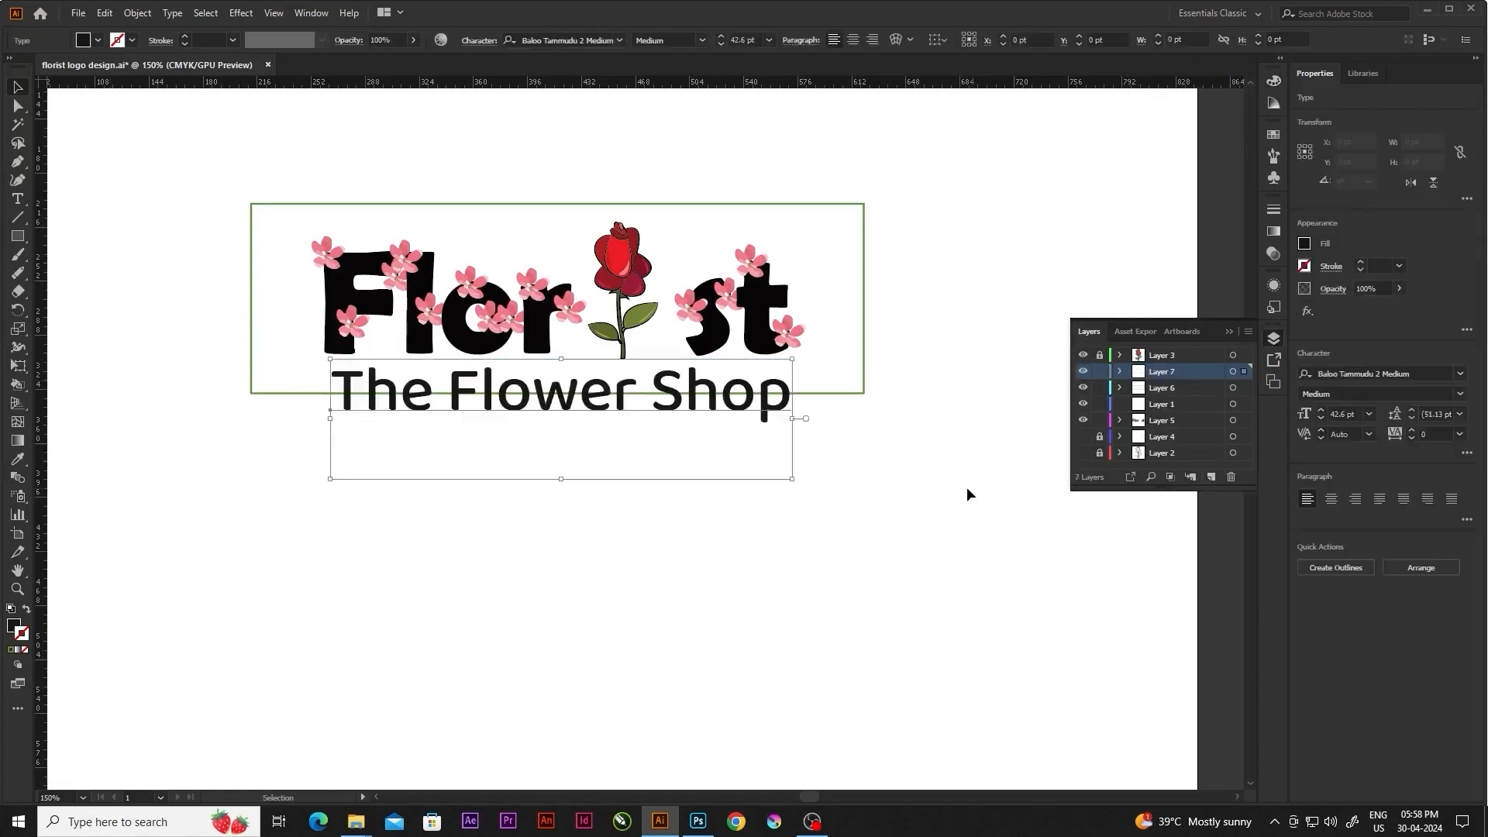
left_click(1098, 371)
Erase the part of the frame's lower edge that runs behind the tagline with the Path Eraser tool
left_click(823, 393)
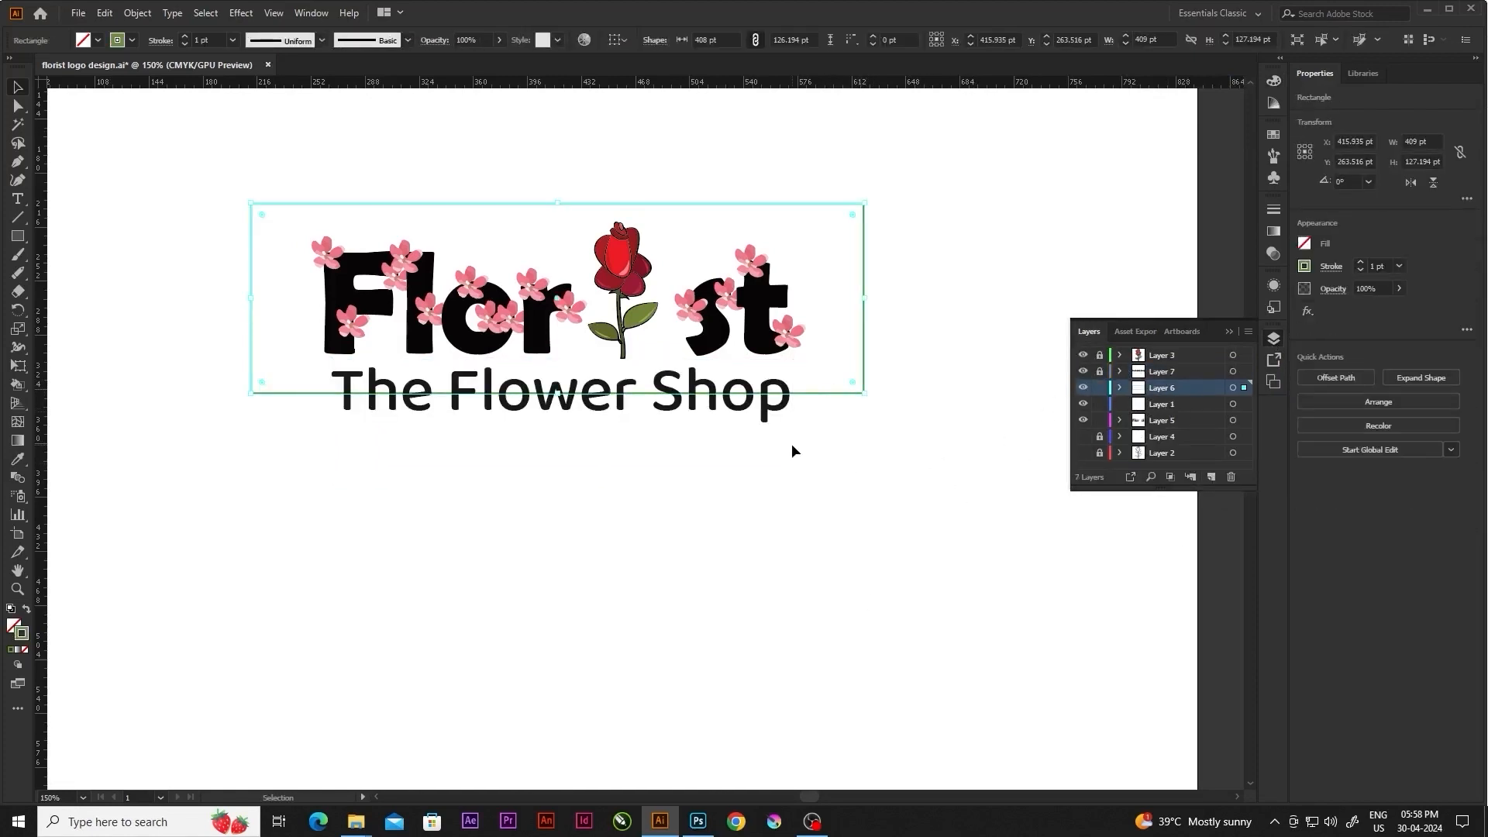
left_click_drag(18, 273, 95, 328)
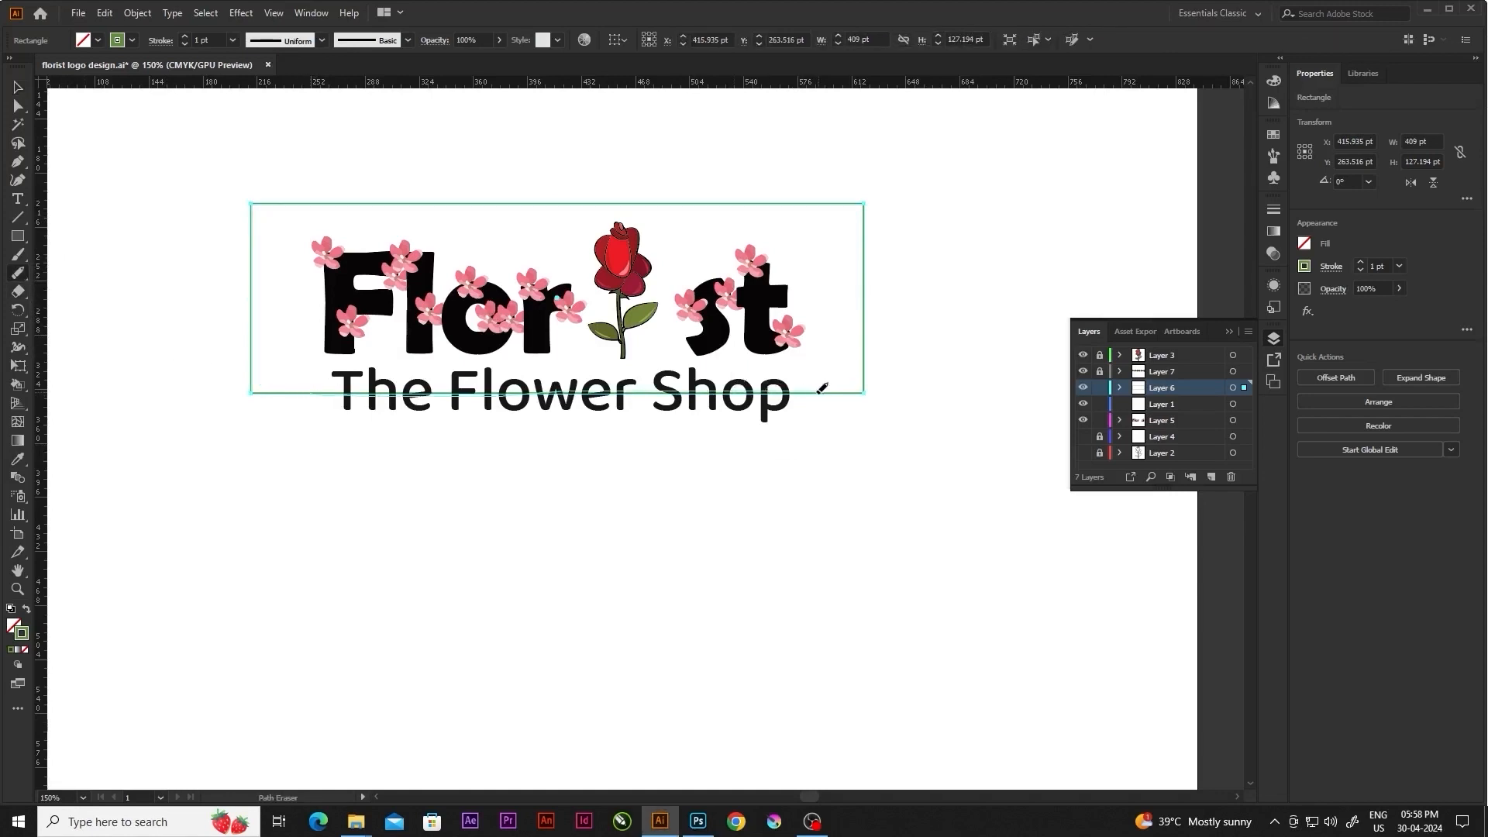
left_click_drag(818, 393, 817, 394)
left_click(17, 86)
left_click(228, 349)
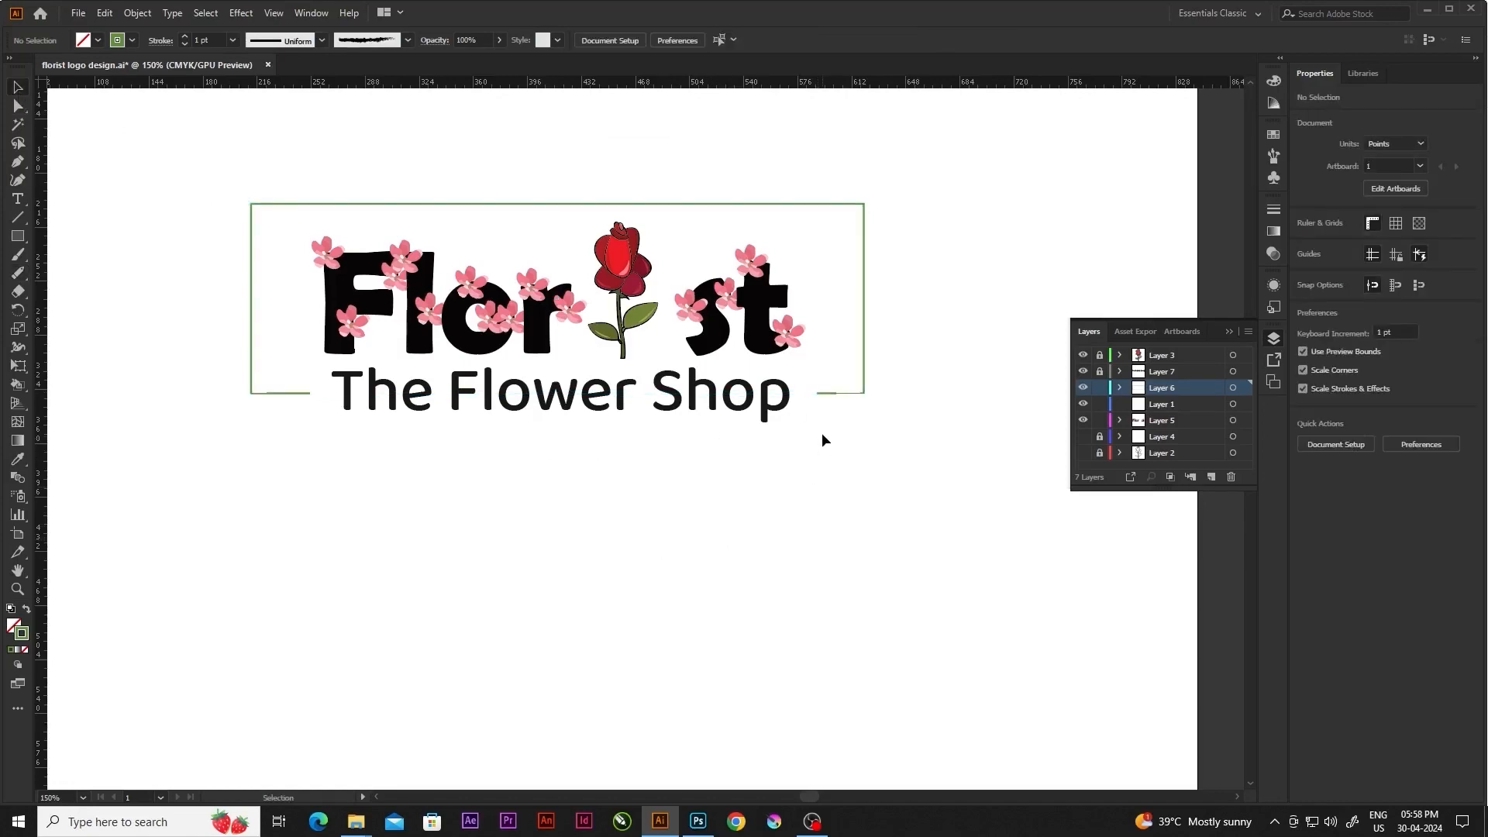
Select the frame and the "Florist" letters together and align them to their horizontal center
scroll(822, 440, "down", 2)
scroll(797, 448, "up", 2)
scroll(609, 491, "down", 2)
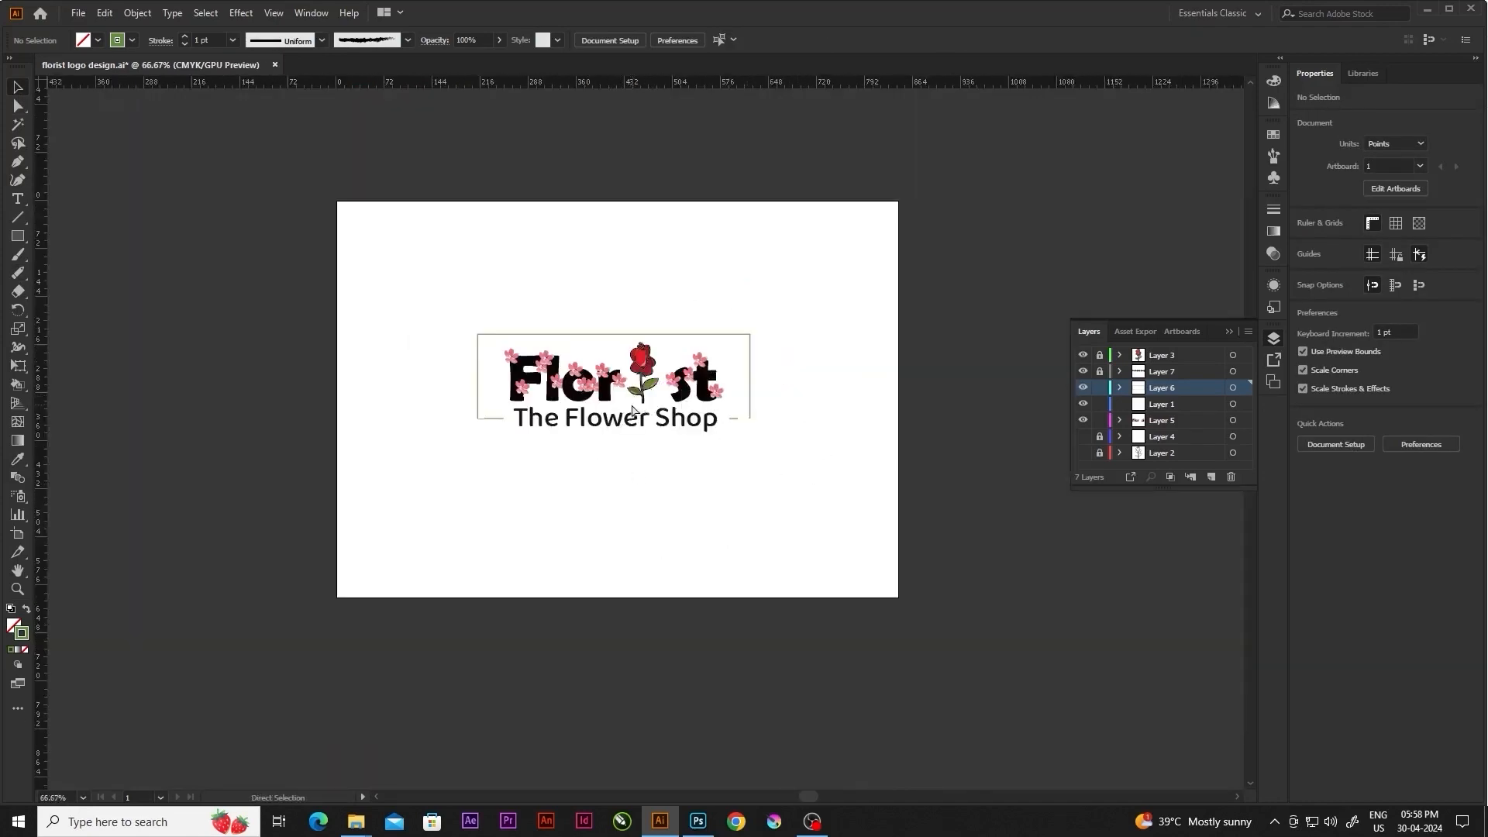
scroll(633, 409, "up", 2)
left_click_drag(269, 183, 926, 547)
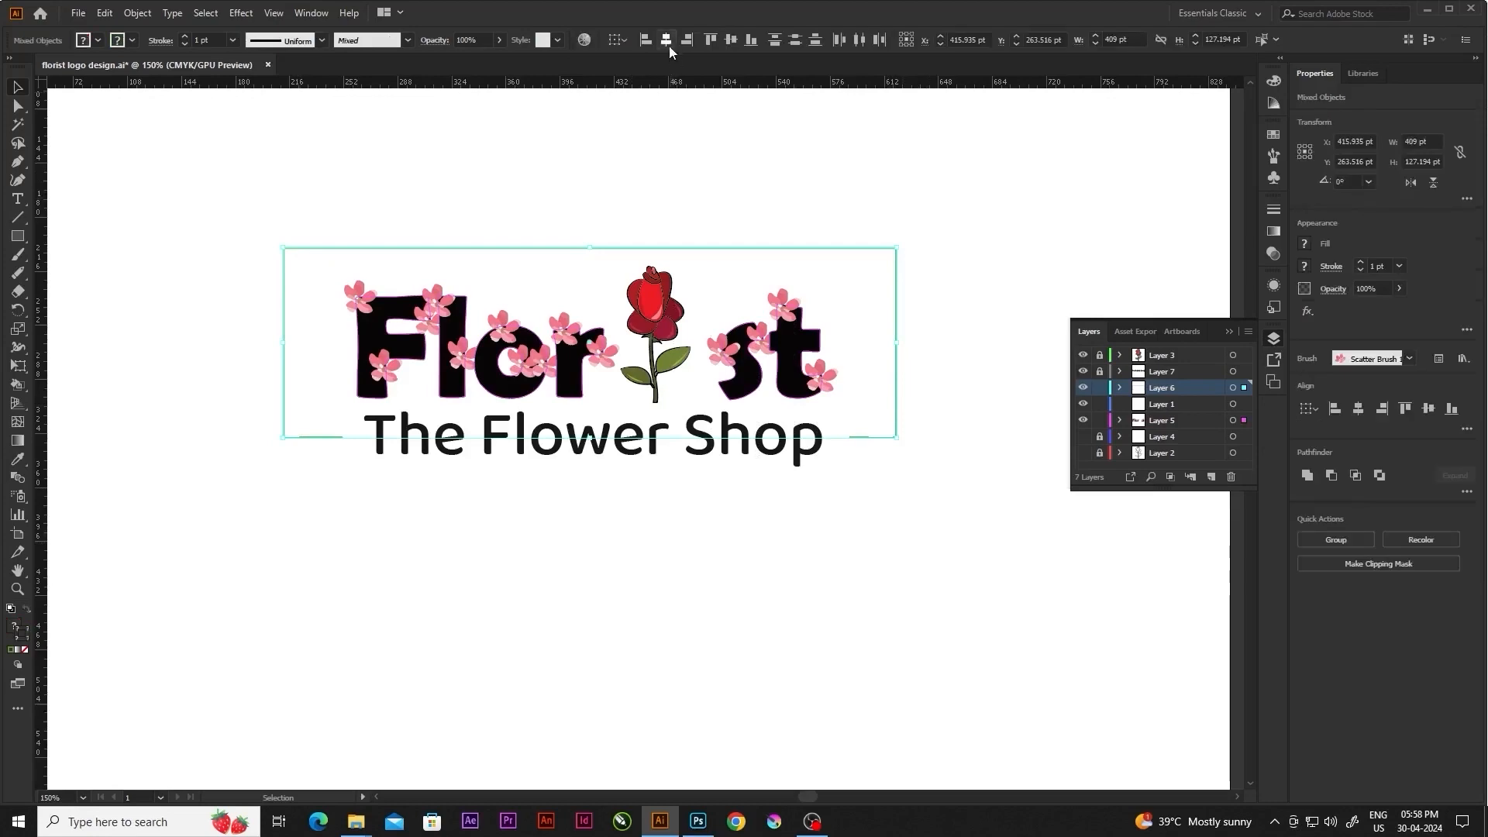
left_click(668, 45)
left_click(678, 183)
scroll(682, 395, "down", 5)
scroll(701, 426, "up", 3)
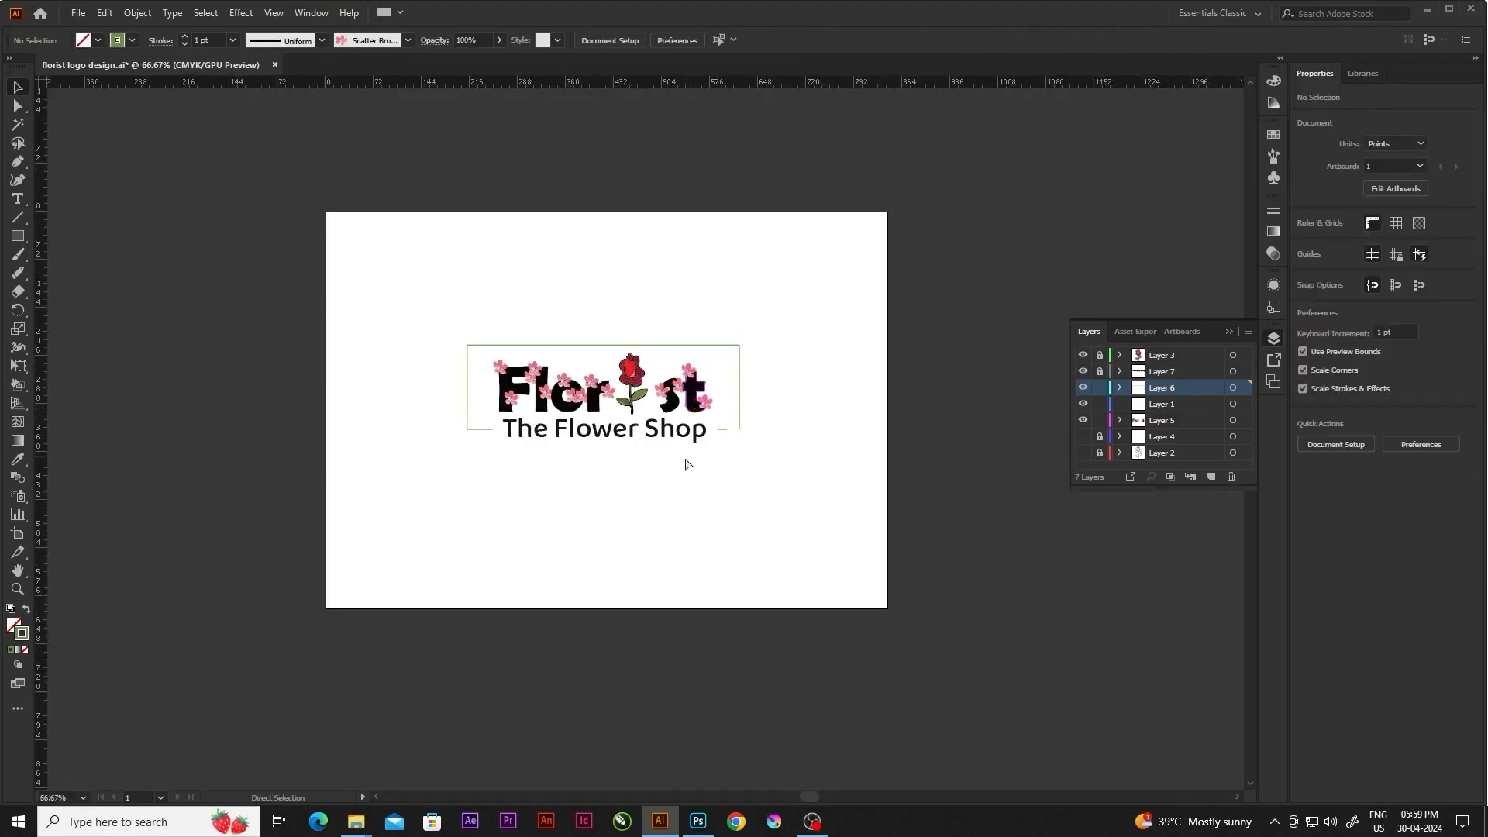
Change the rectangular frame's stroke color to a lighter, yellower olive green
scroll(686, 464, "up", 2)
key("v")
left_click_drag(348, 242, 849, 565)
scroll(806, 403, "up", 2)
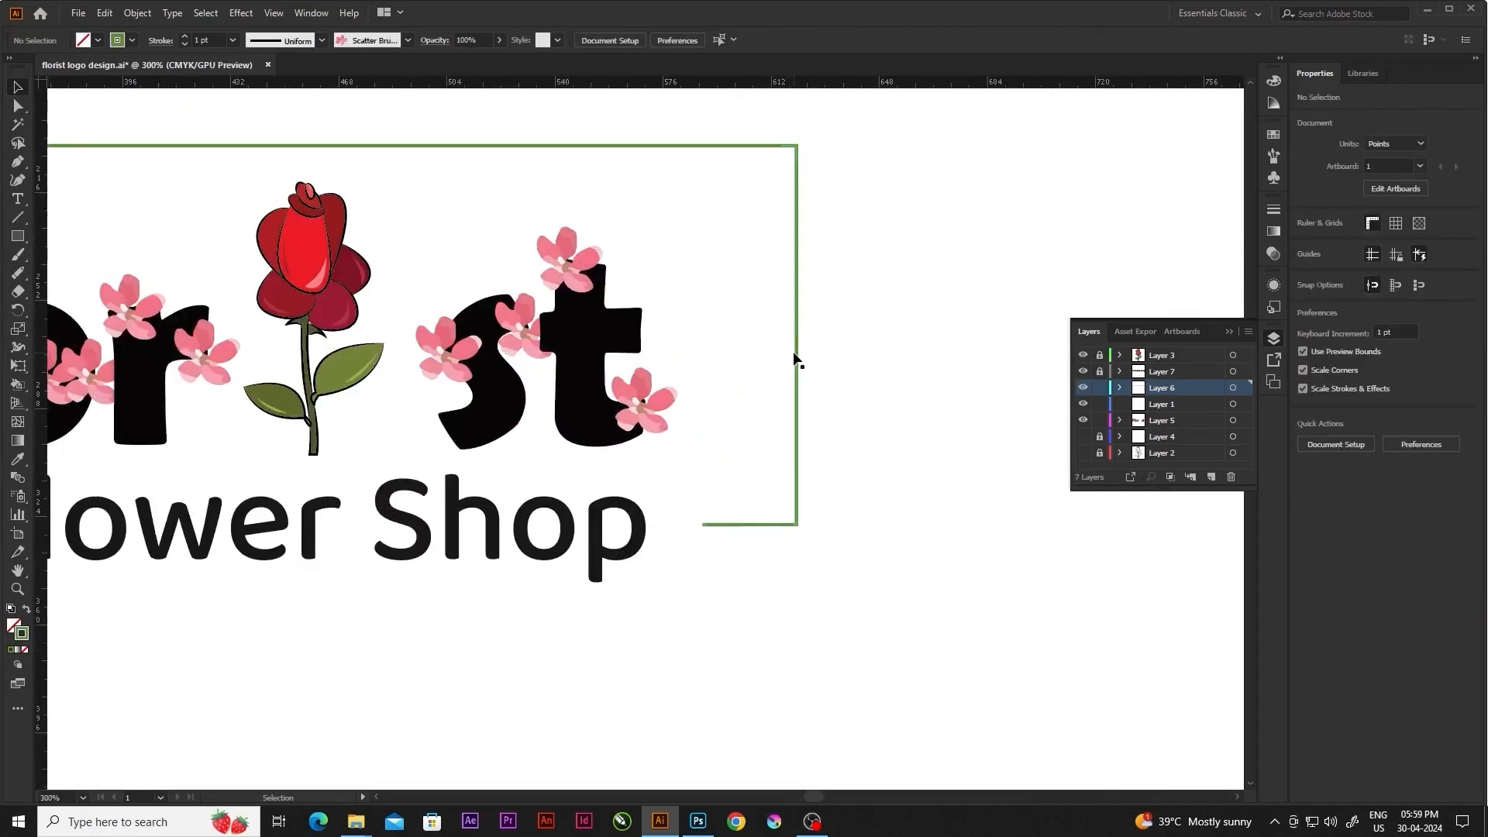
double_click(22, 634)
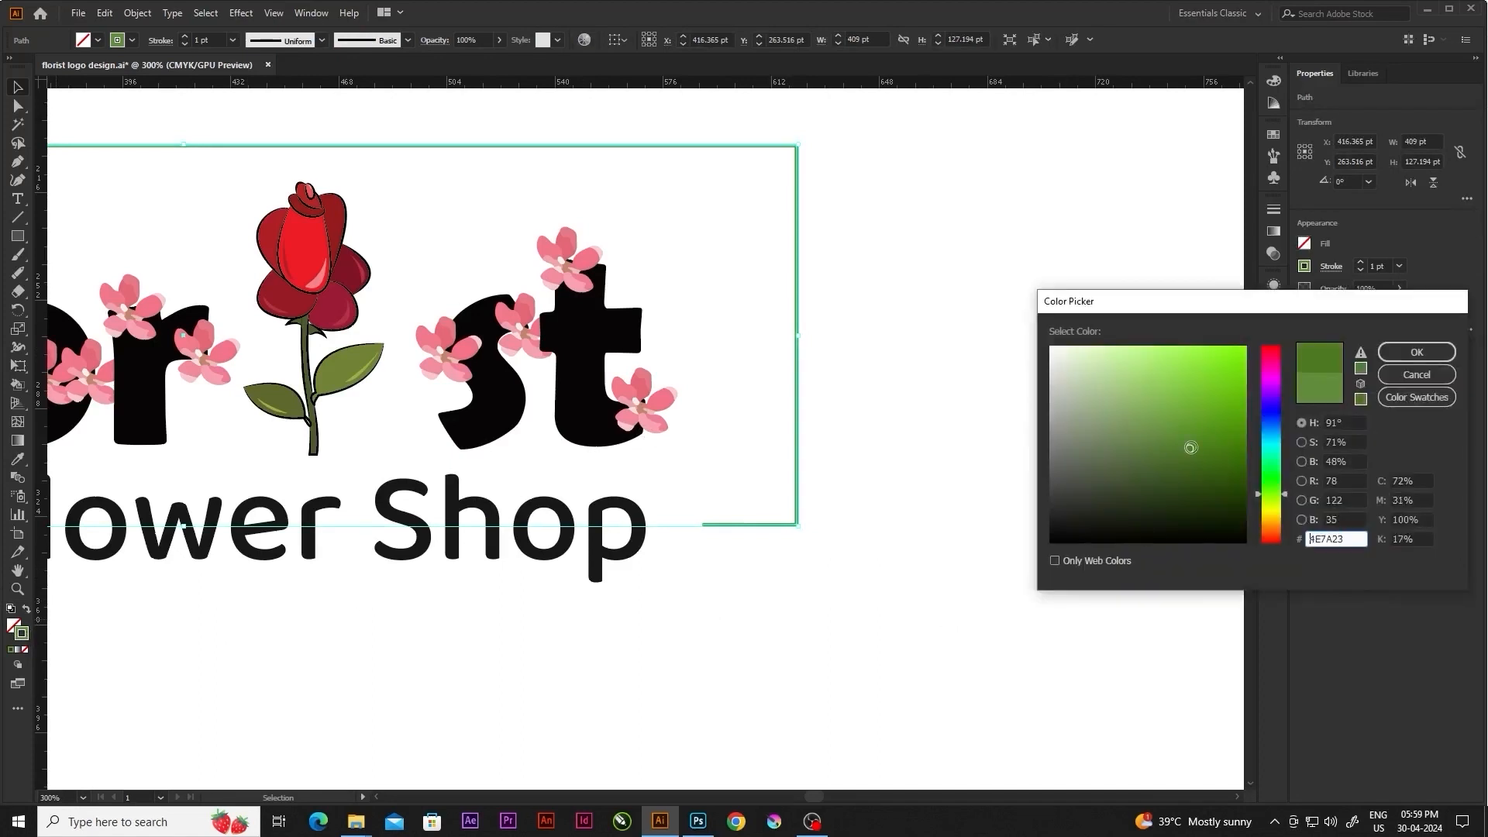
left_click(1277, 503)
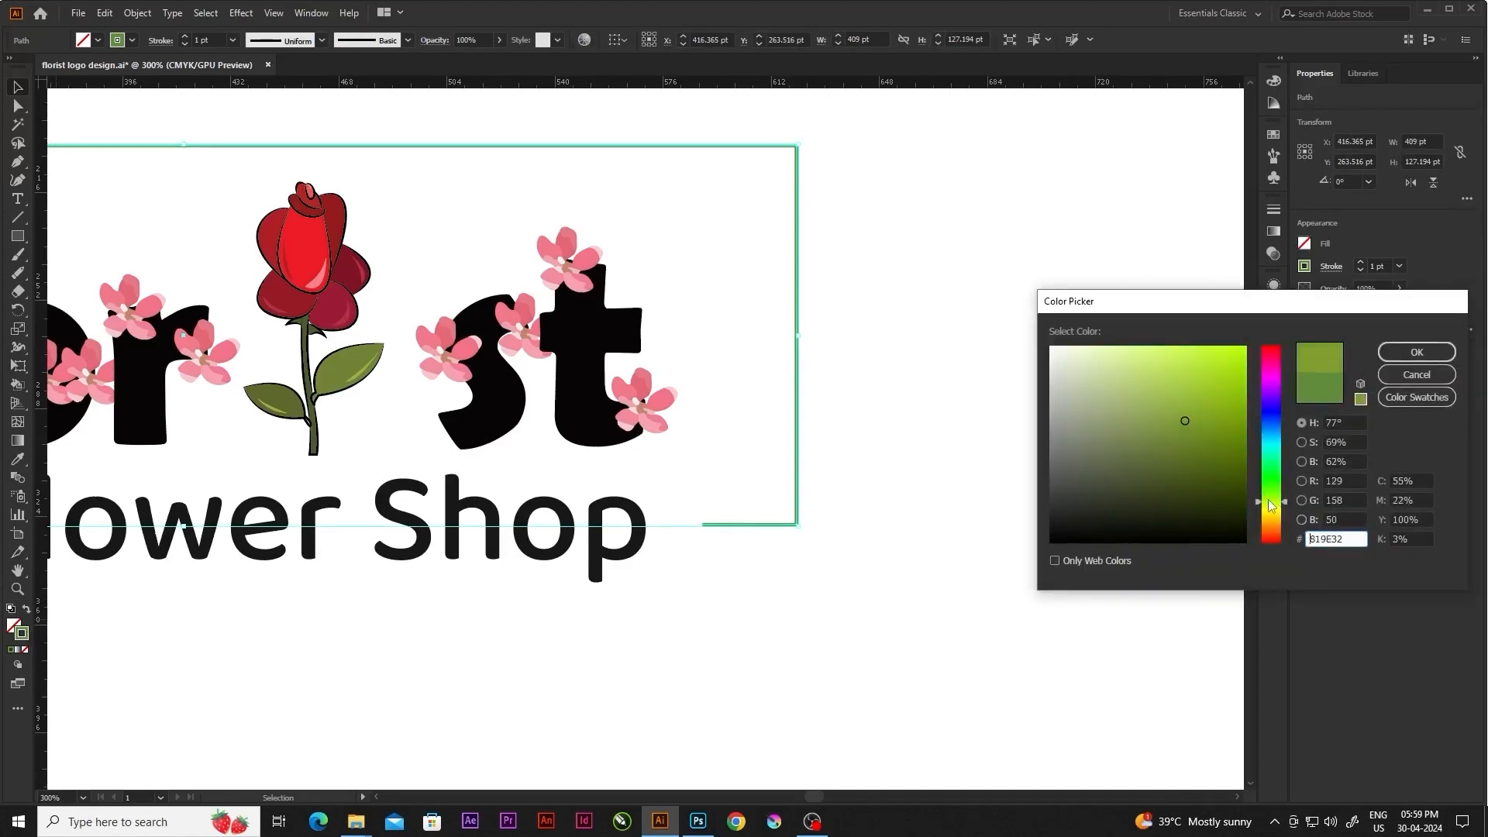
left_click(1218, 432)
left_click_drag(1201, 427, 1186, 419)
left_click(1416, 352)
left_click(945, 394)
scroll(847, 460, "down", 2)
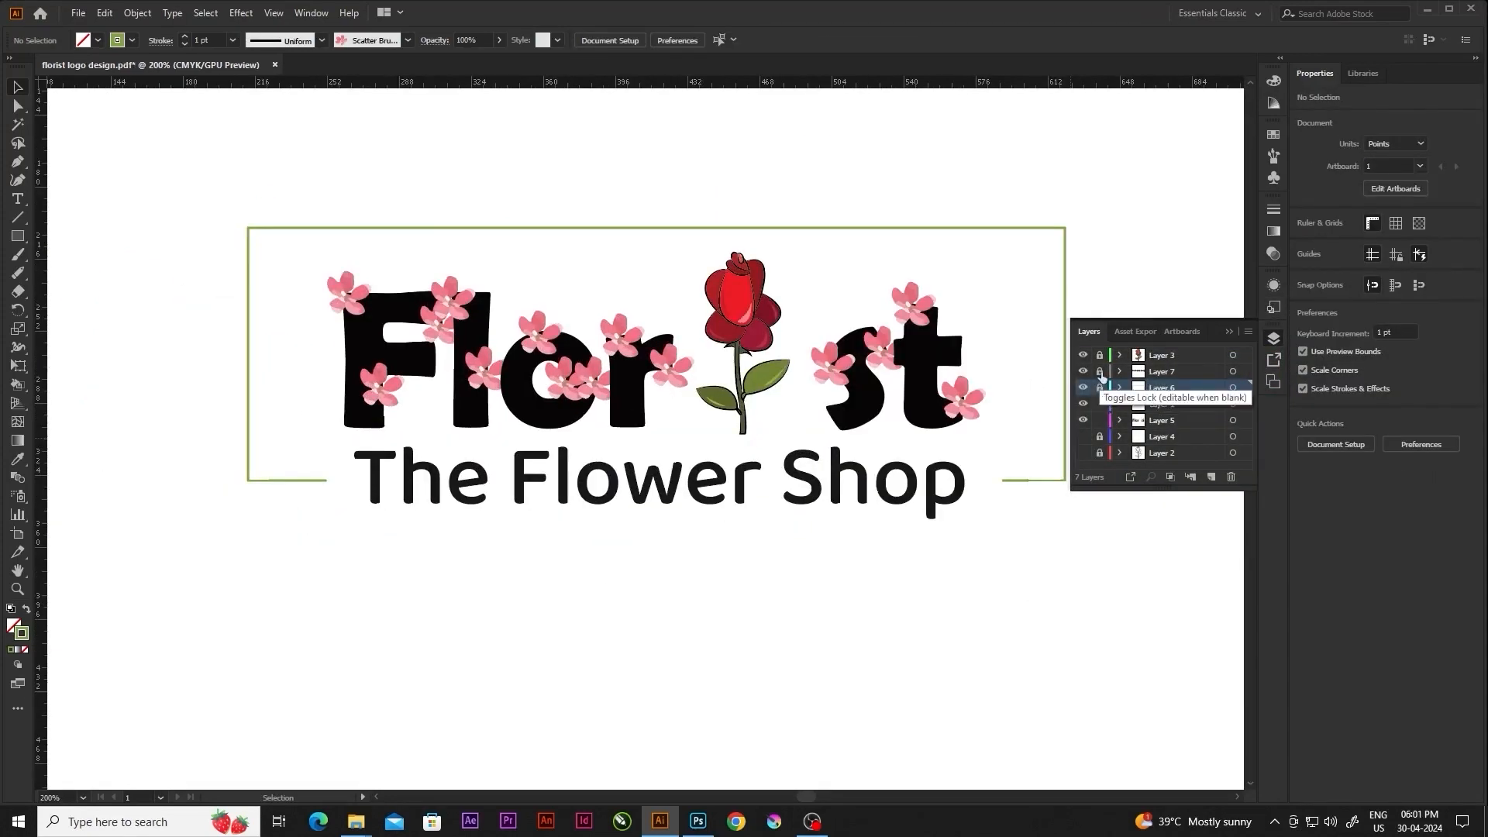
Fill the "The Flower Shop" tagline with green (#5C8930)
left_click(659, 476)
left_click(14, 628)
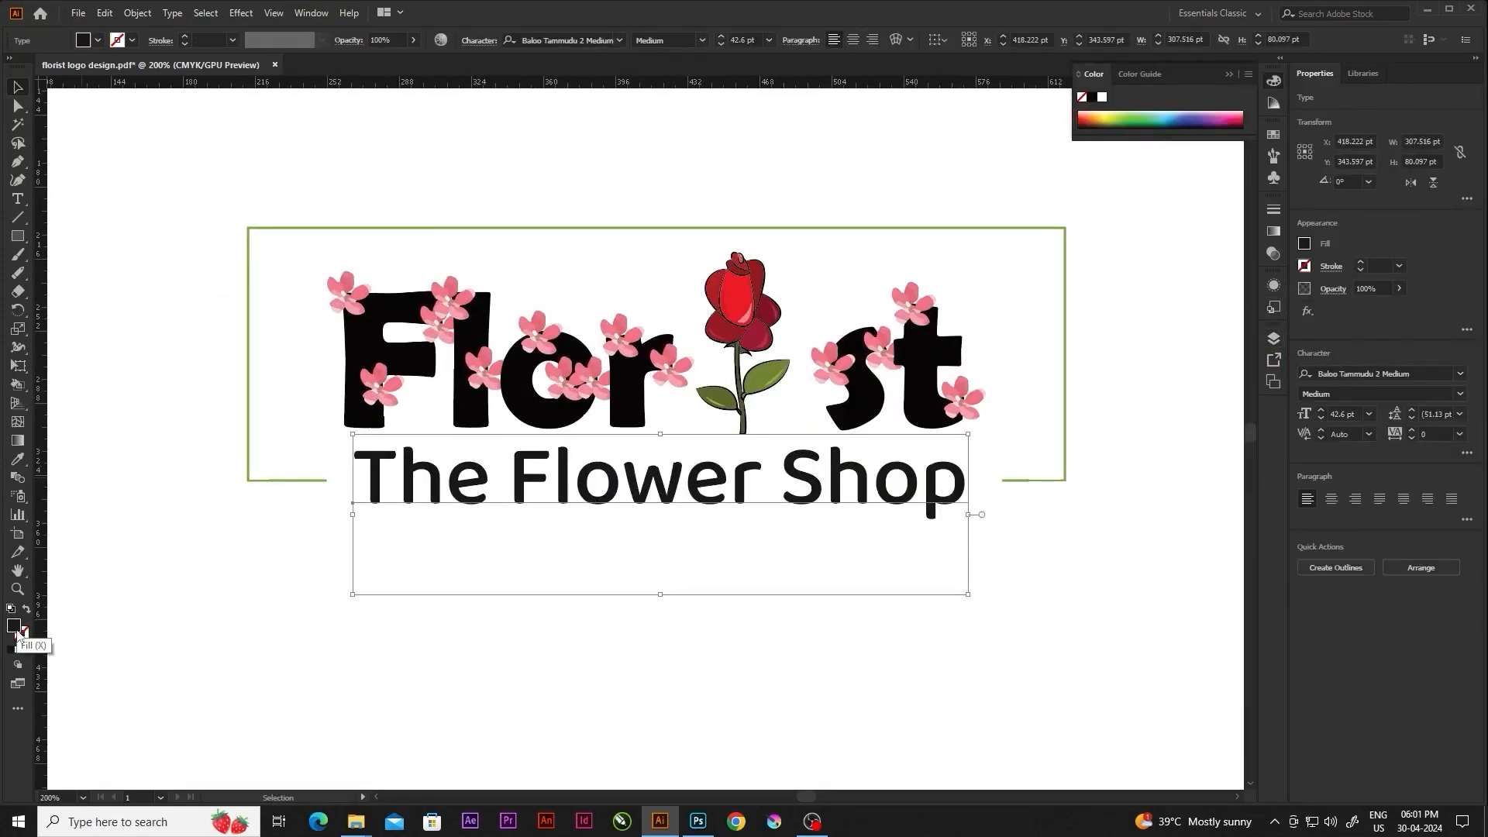
double_click(17, 631)
mouse_move(1214, 472)
left_mouse_down()
mouse_move(1199, 428)
mouse_move(1177, 436)
left_mouse_up()
left_click(1402, 354)
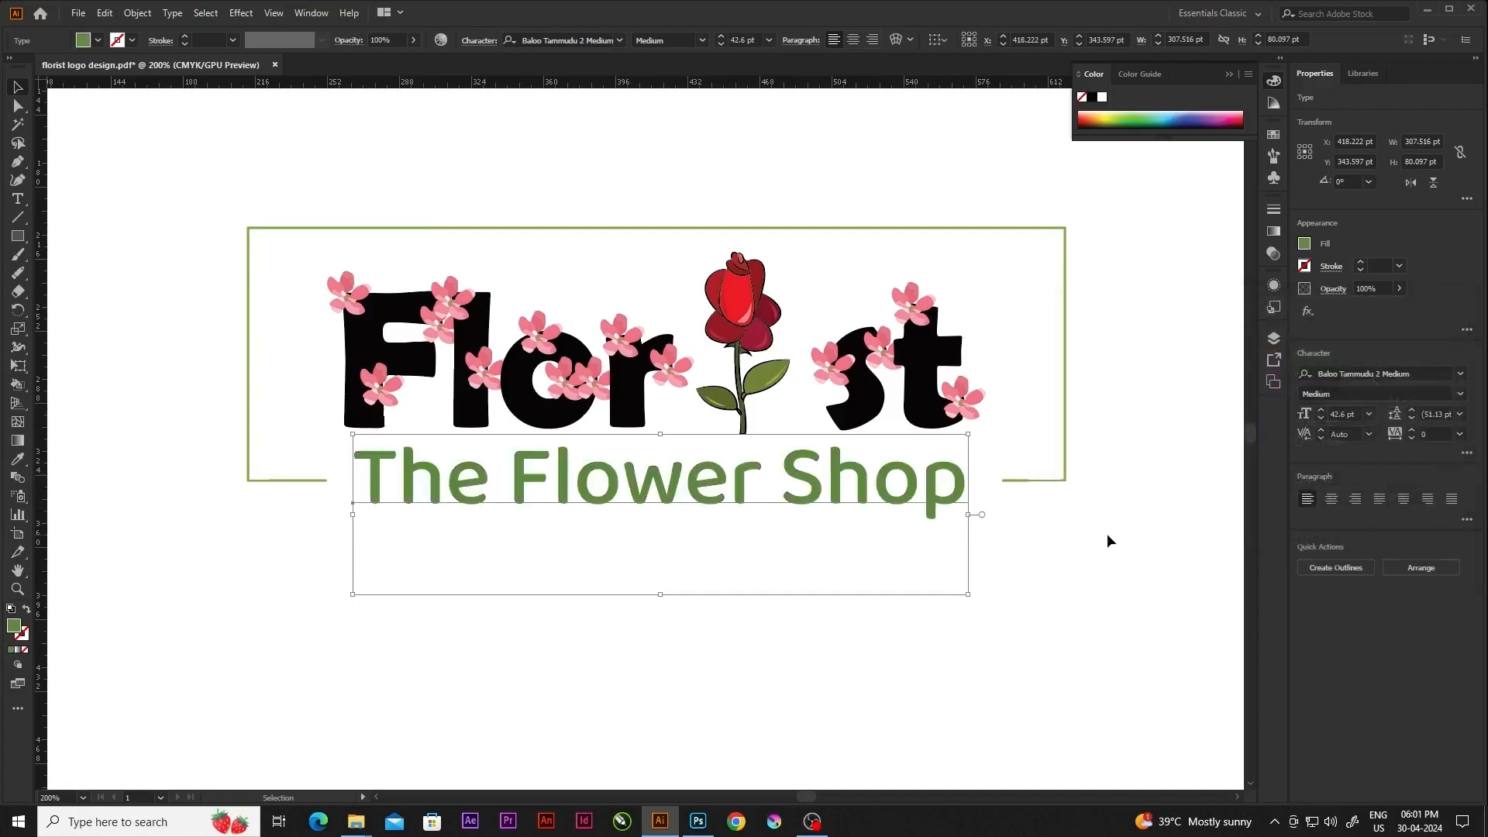
left_click(1108, 541)
scroll(728, 568, "down", 1)
scroll(653, 513, "up", 1)
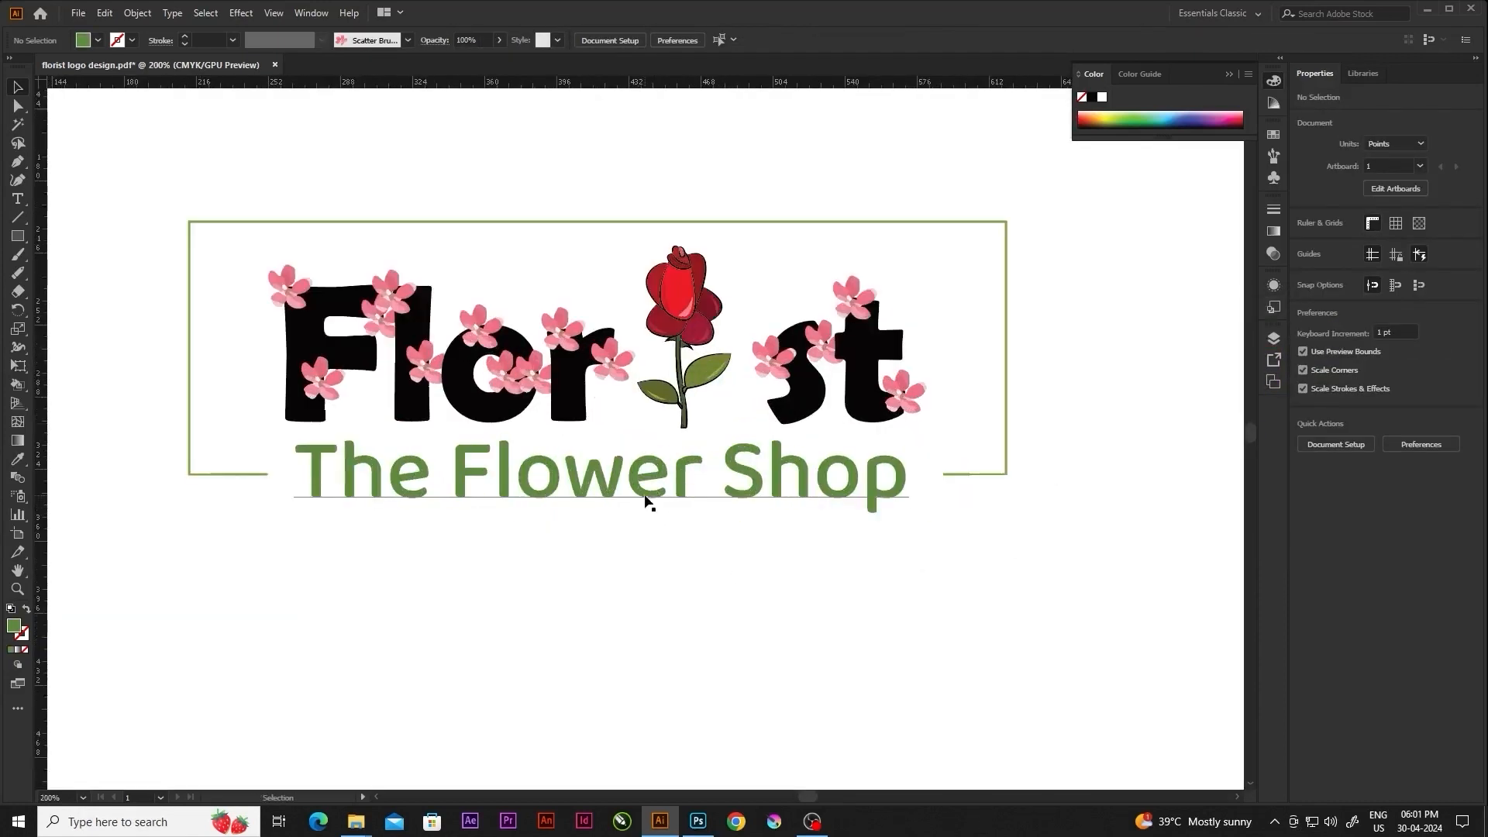
Fill the "The Flower Shop" tagline text with a medium teal blue
left_click(647, 503)
double_click(16, 627)
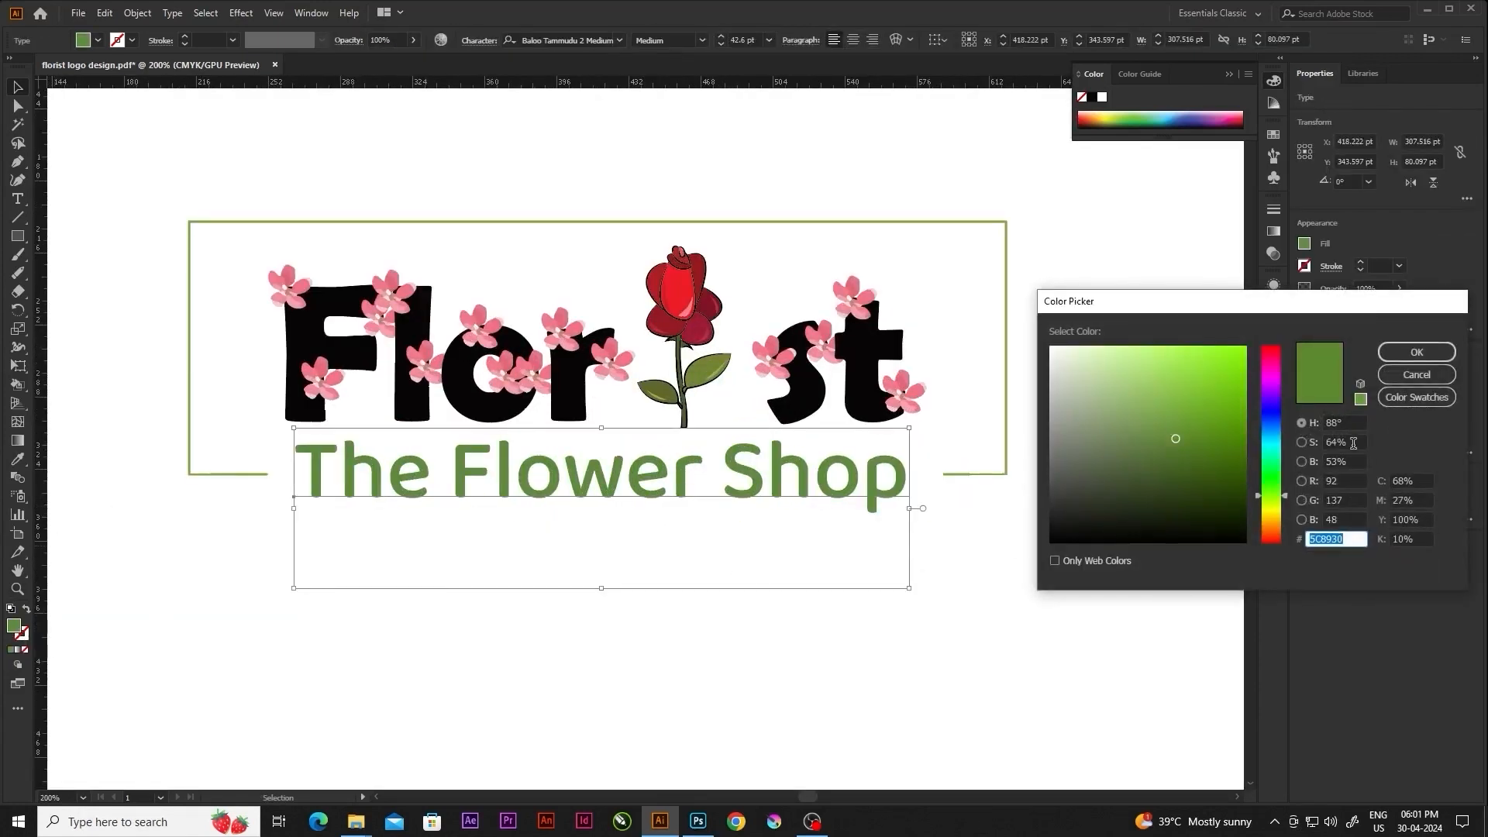
left_click(1273, 438)
left_click(1203, 410)
left_click(1399, 355)
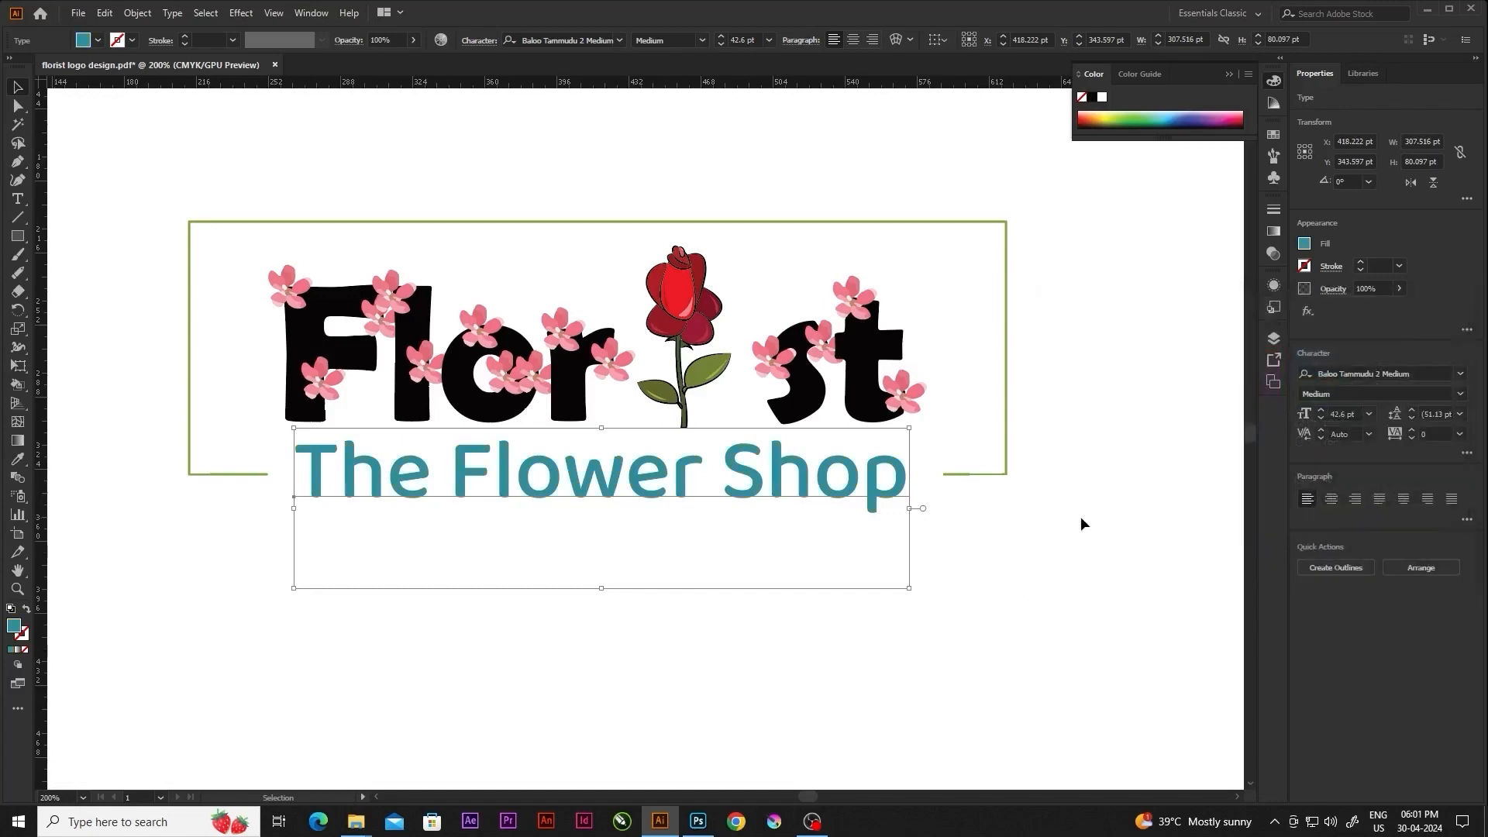
left_click(832, 536)
Save the logo to the Desktop as an Adobe Illustrator file named "florist logo design"
key("ctrl+shift+s")
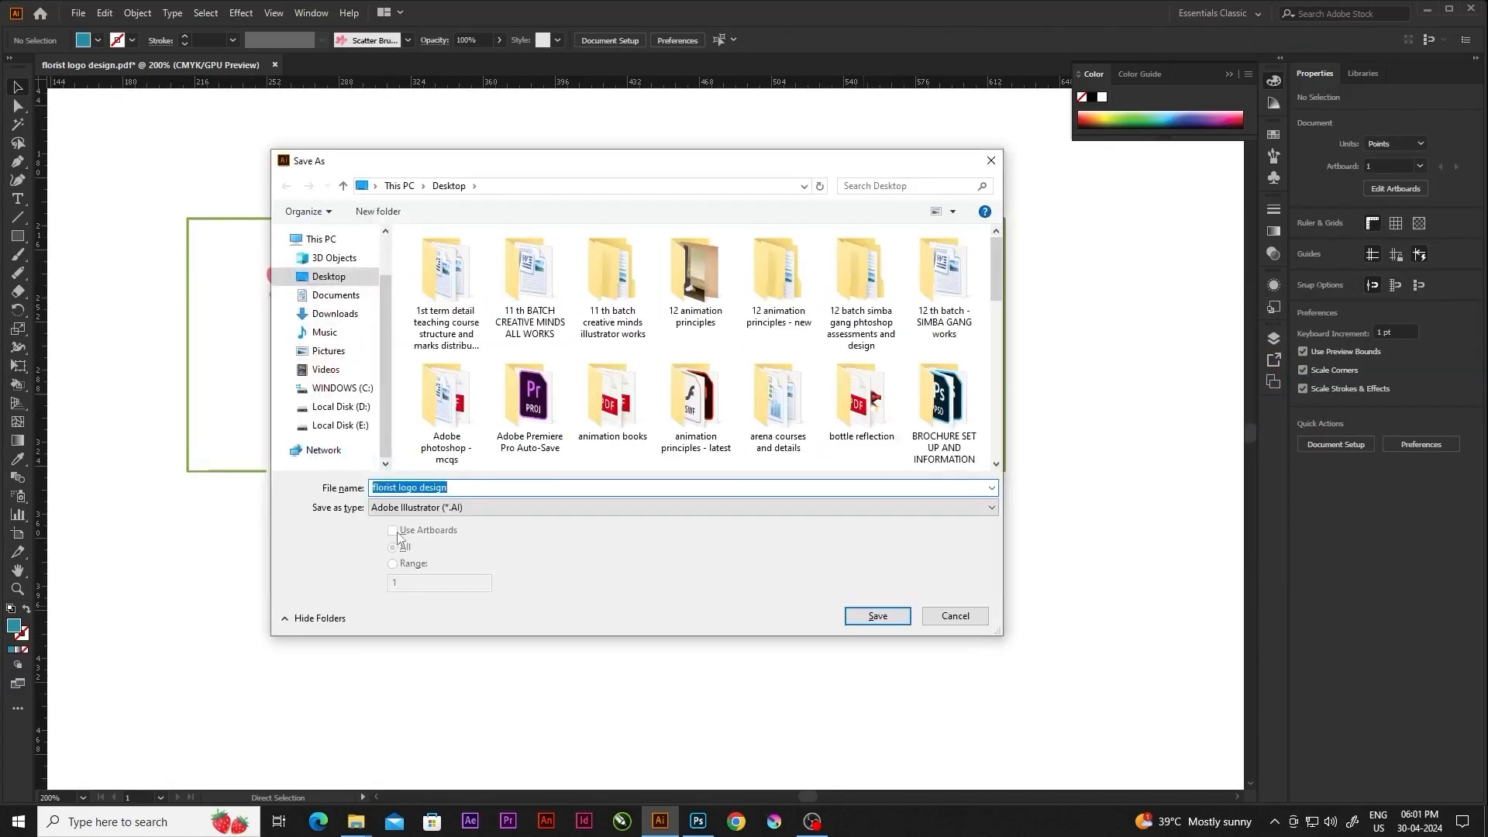
left_click(877, 616)
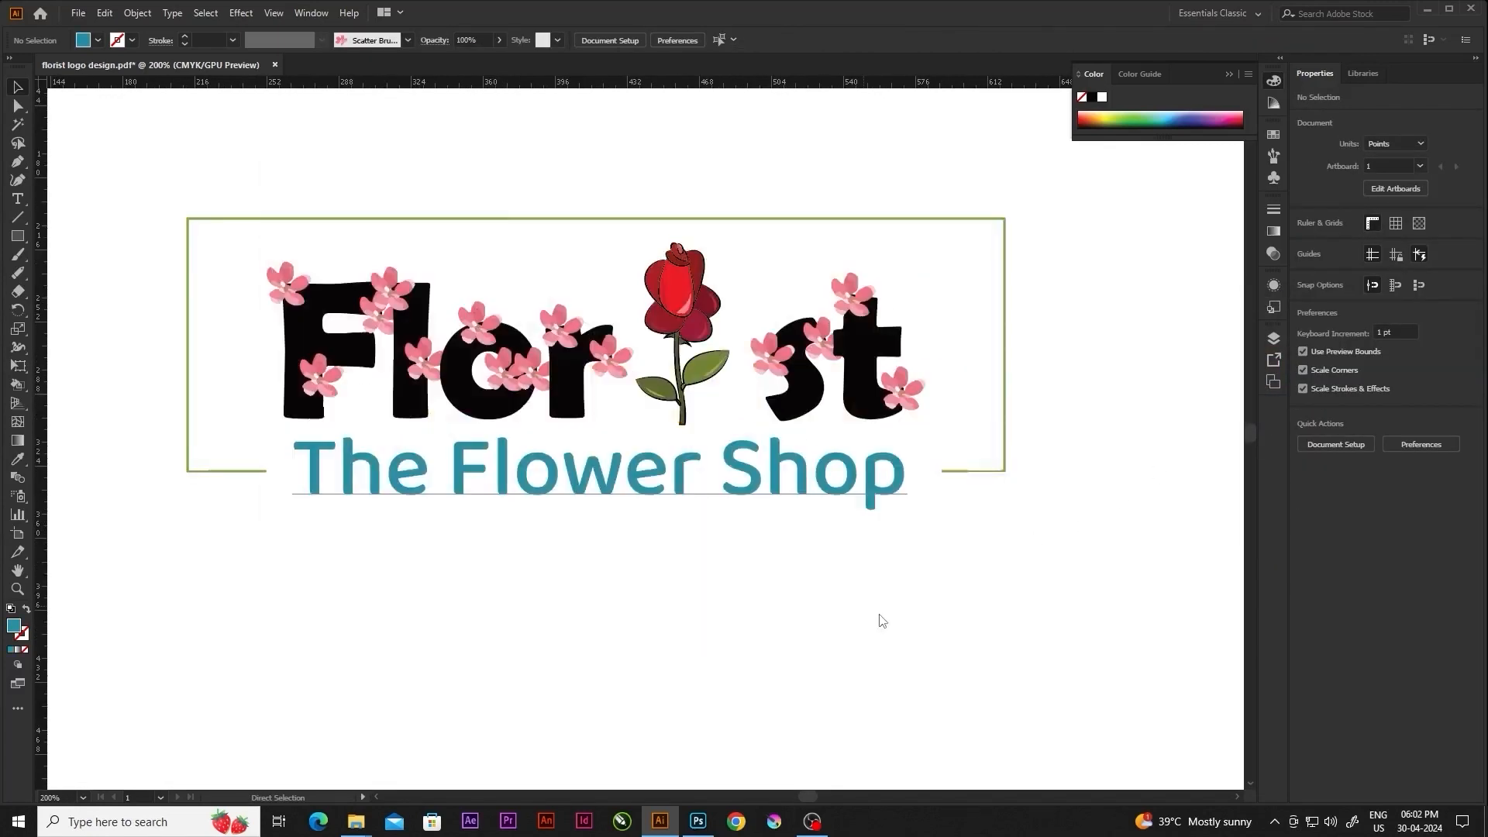
left_click(778, 641)
key("ctrl+1")
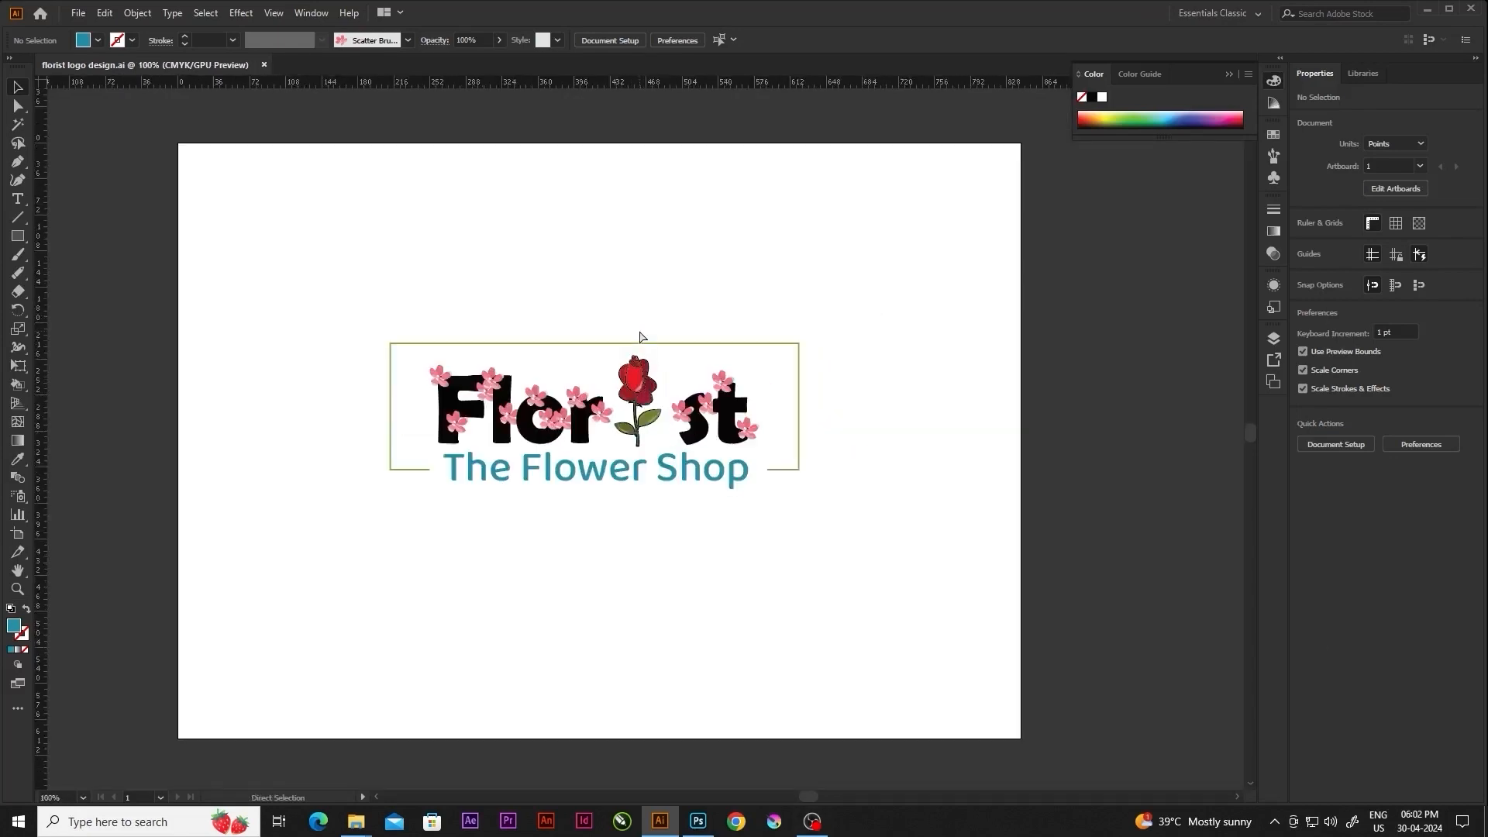
Export the logo to the Desktop as a JPEG named "florist logo design"
left_click(78, 13)
mouse_move(133, 286)
left_click(416, 306)
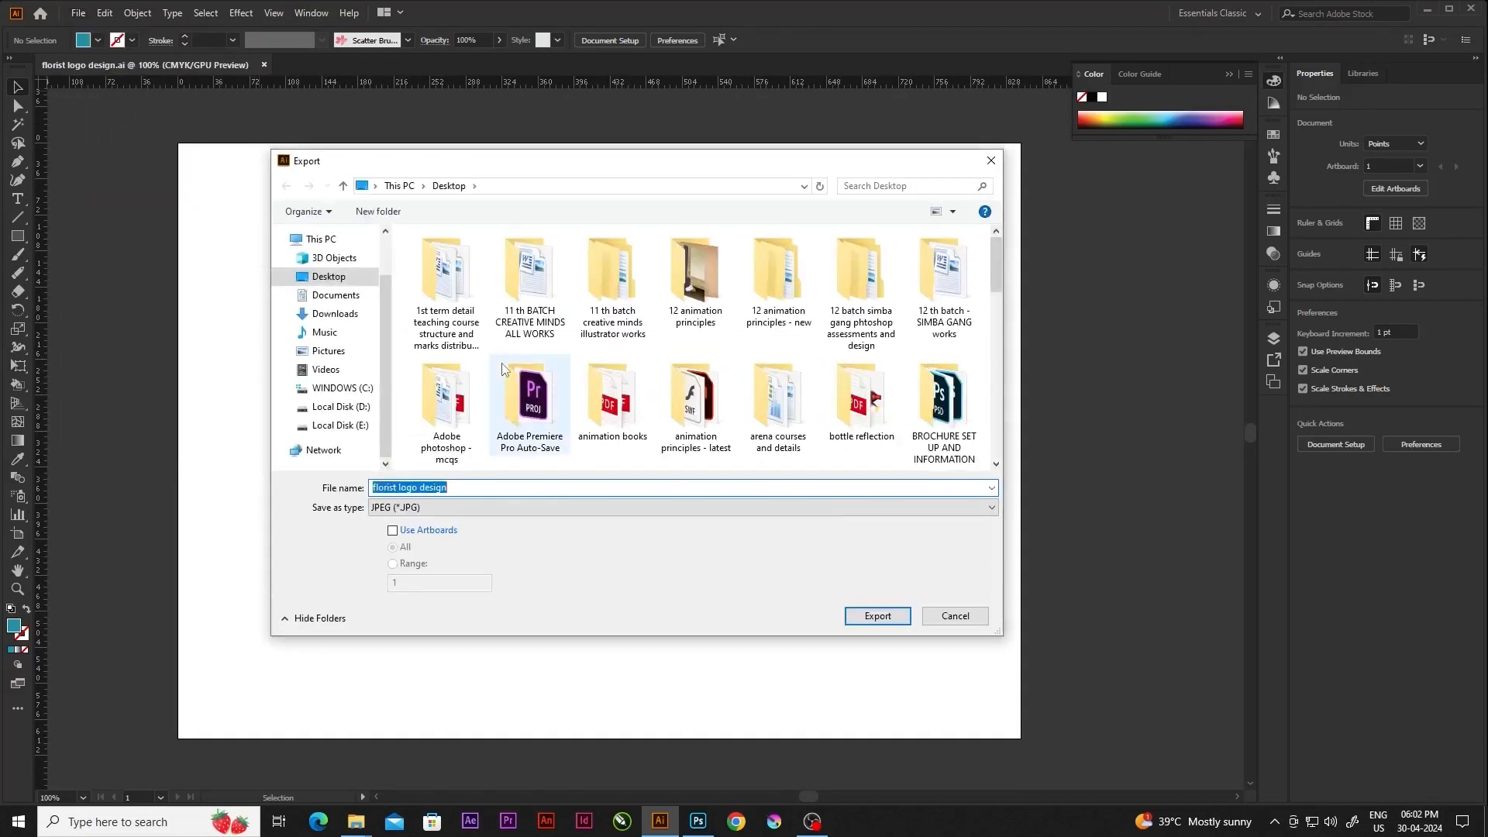
left_click(875, 616)
left_click(918, 512)
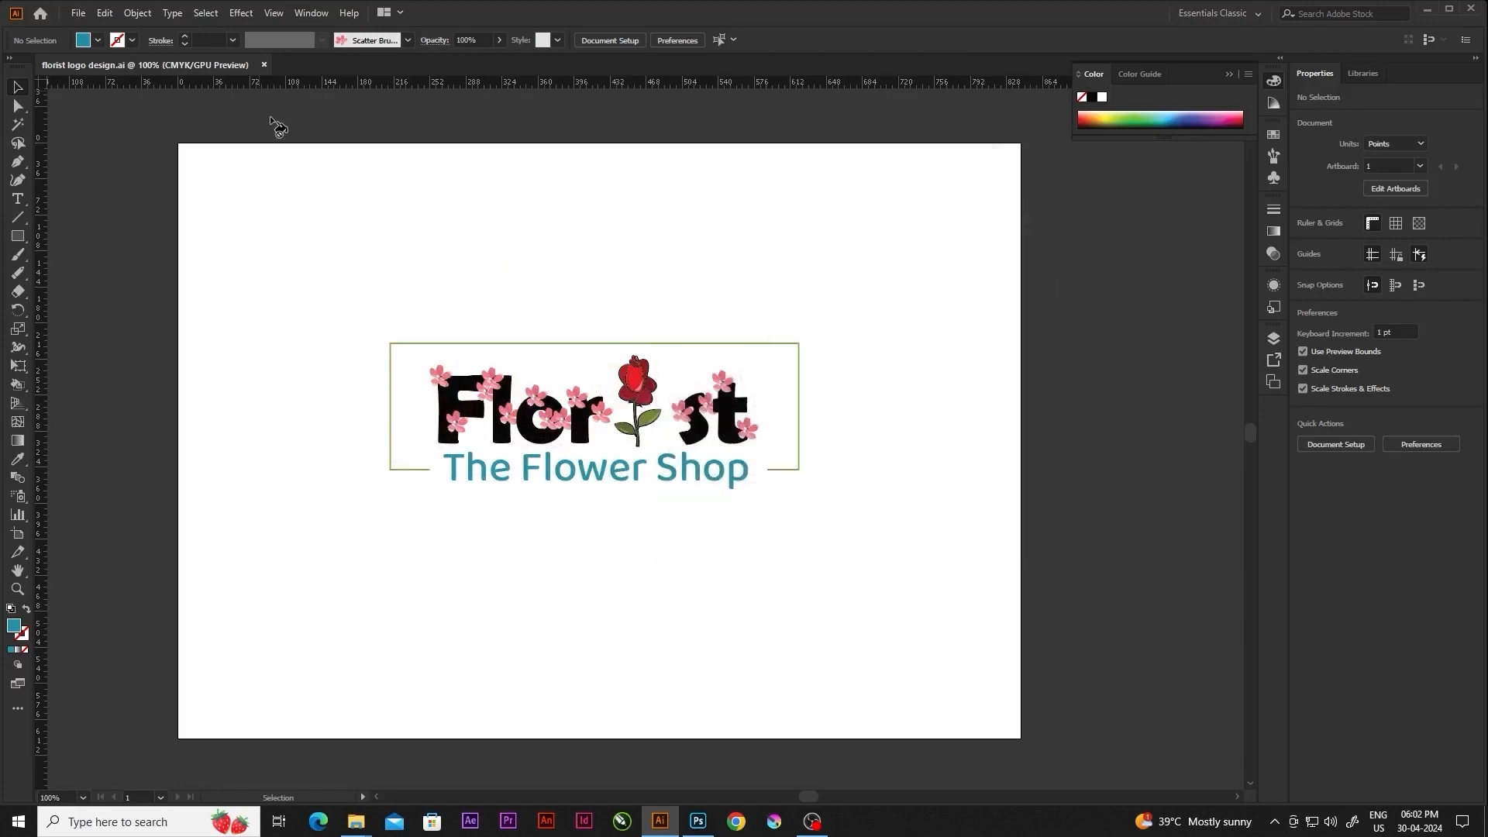
Save the logo to the Desktop as an Adobe PDF named "florist logo design"
left_click(79, 12)
left_click(131, 155)
left_click(434, 508)
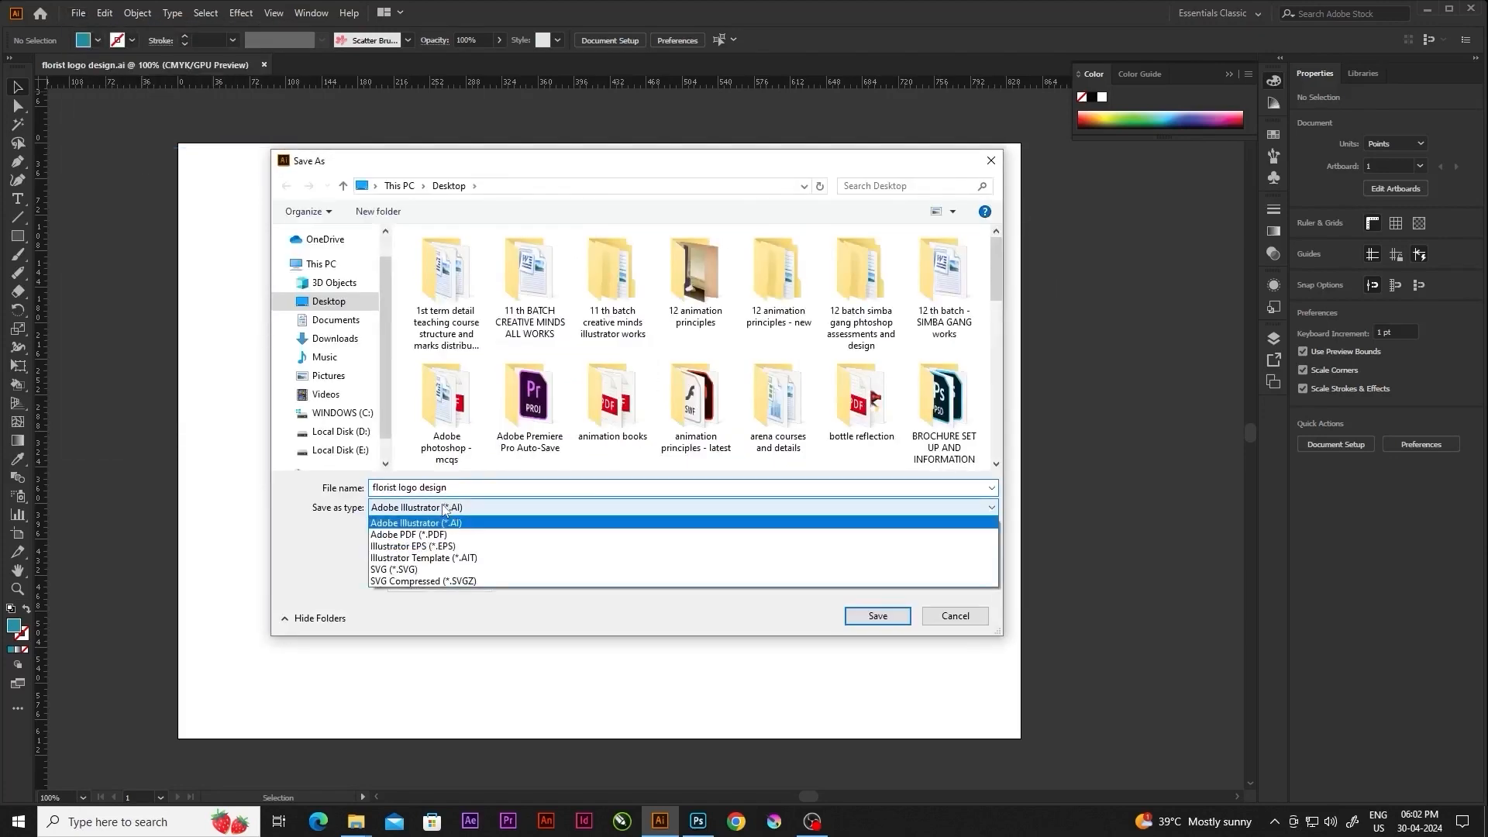
left_click(437, 535)
left_click(858, 612)
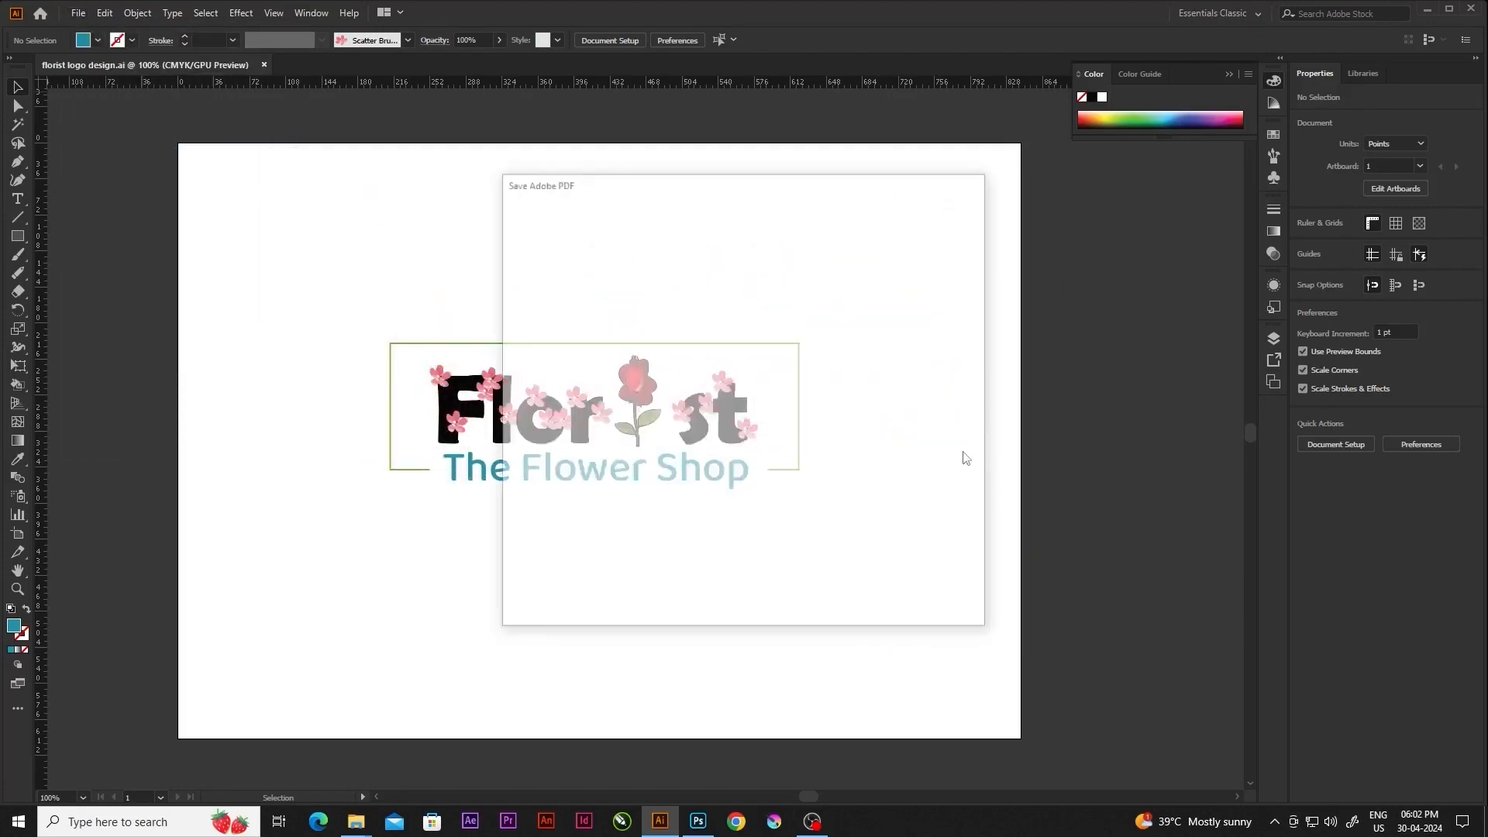
left_click(546, 304)
left_click(604, 303)
left_click(866, 612)
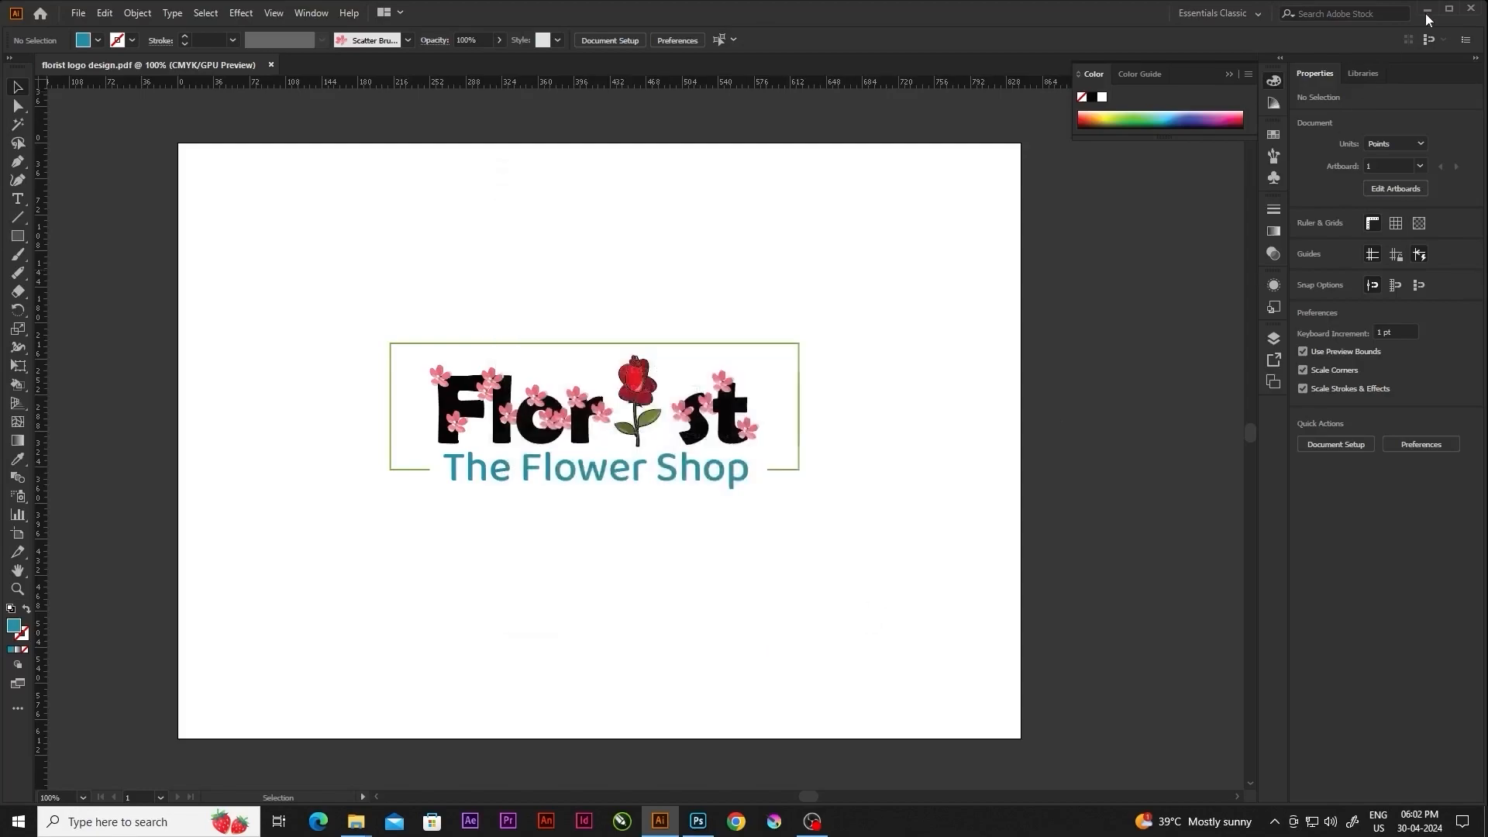
Move the three florist logo files from the desktop into the FLORIST LOGO folder, replacing the files with the same names
left_click(1426, 10)
left_click_drag(558, 215, 794, 423)
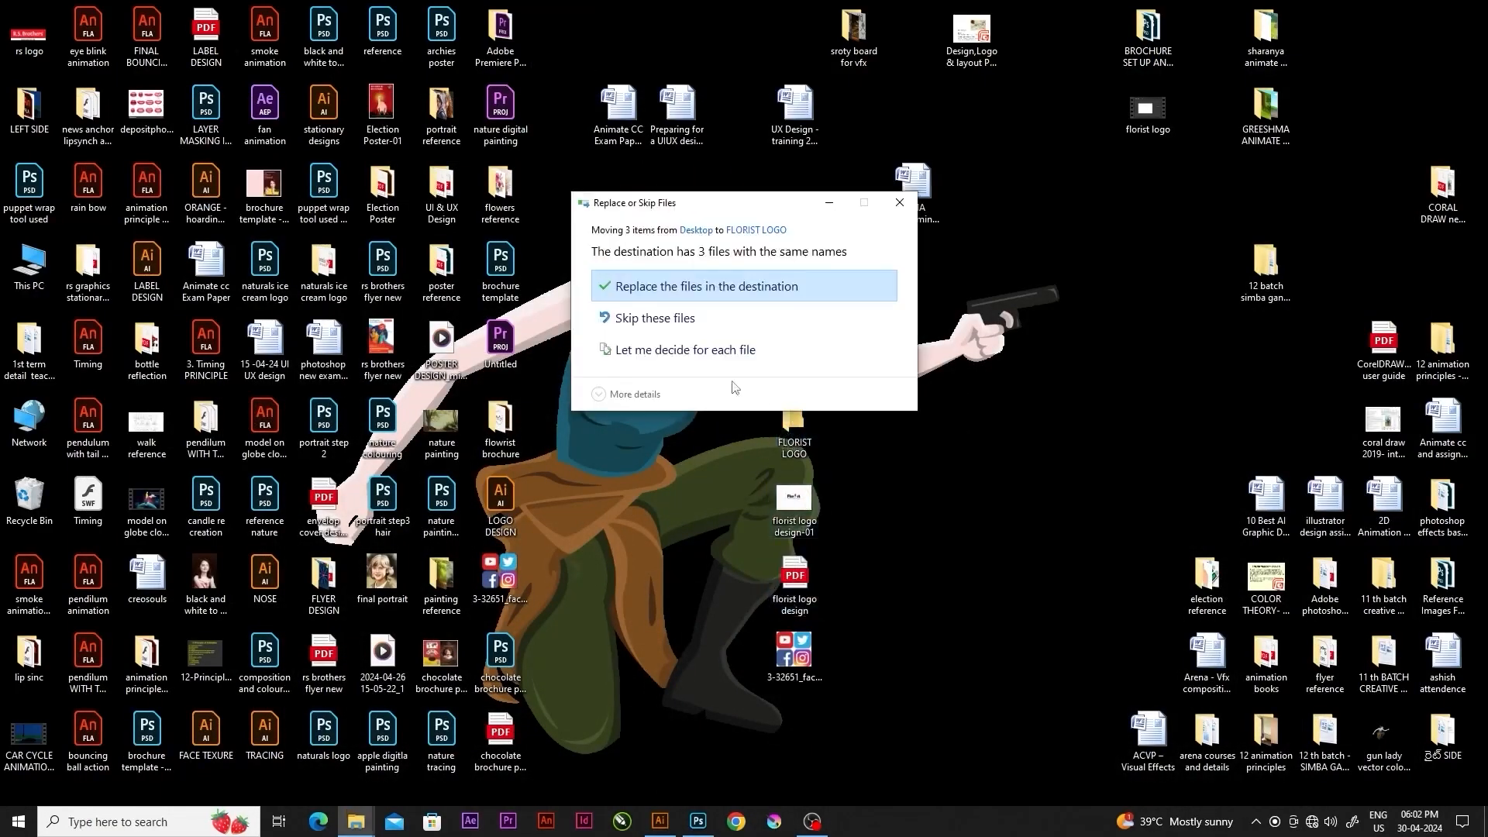
left_click(713, 286)
Open the FLORIST LOGO folder and check the logo's JPG, PNG and PDF versions one after another
double_click(794, 422)
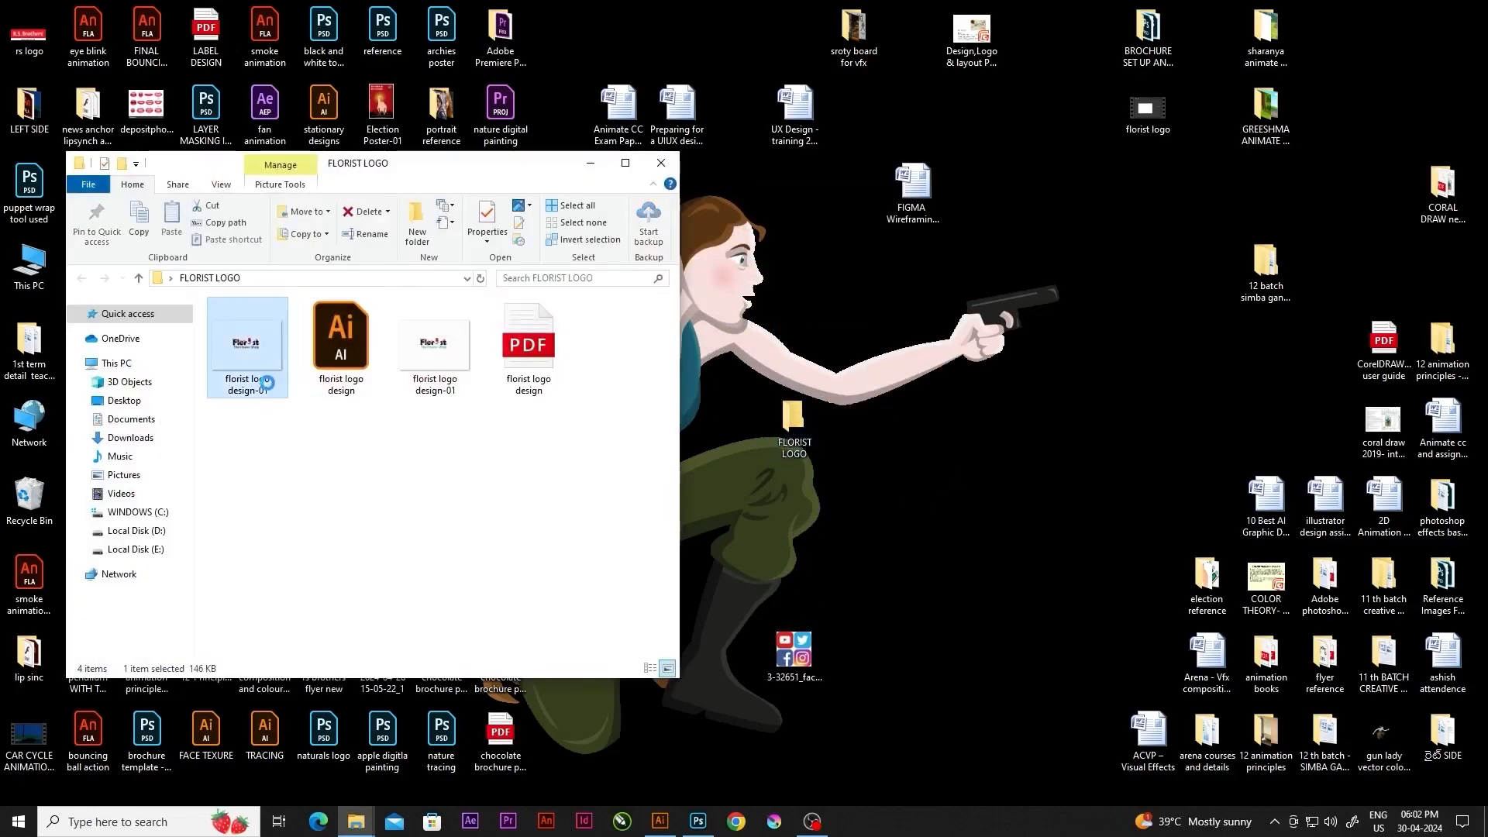
double_click(248, 365)
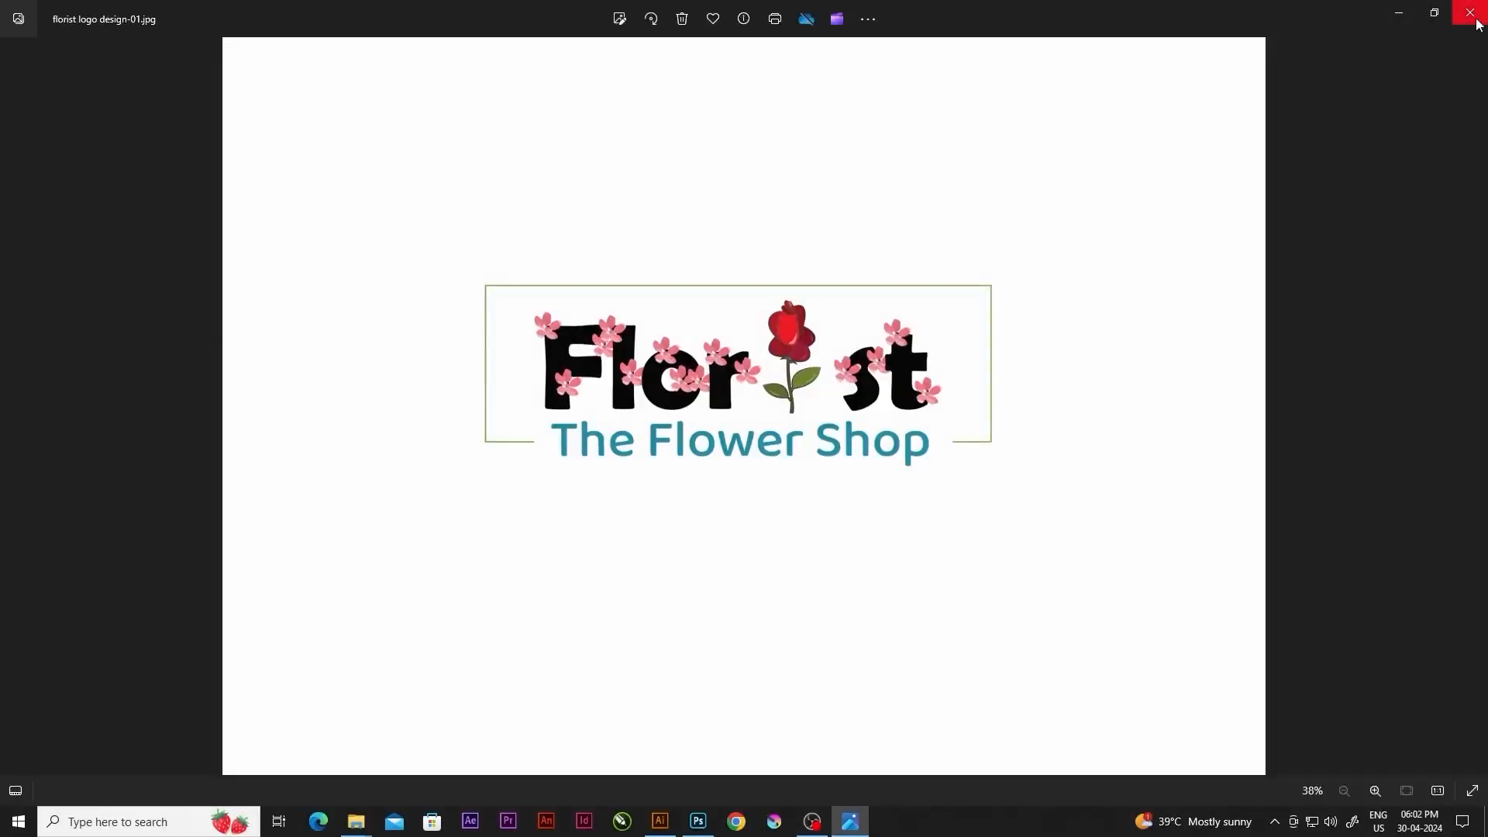
left_click(1471, 14)
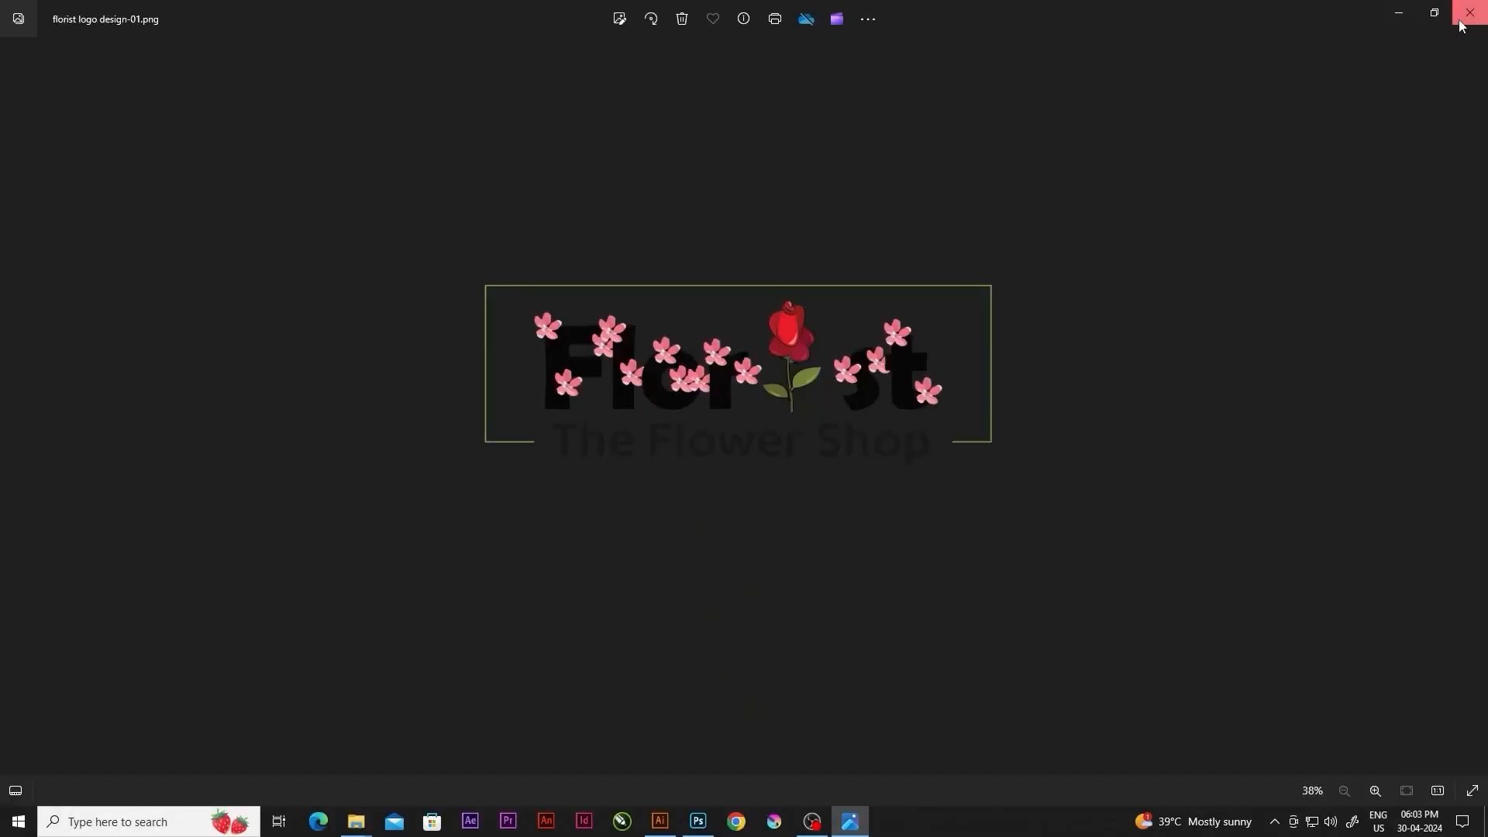
left_click(1460, 23)
double_click(340, 349)
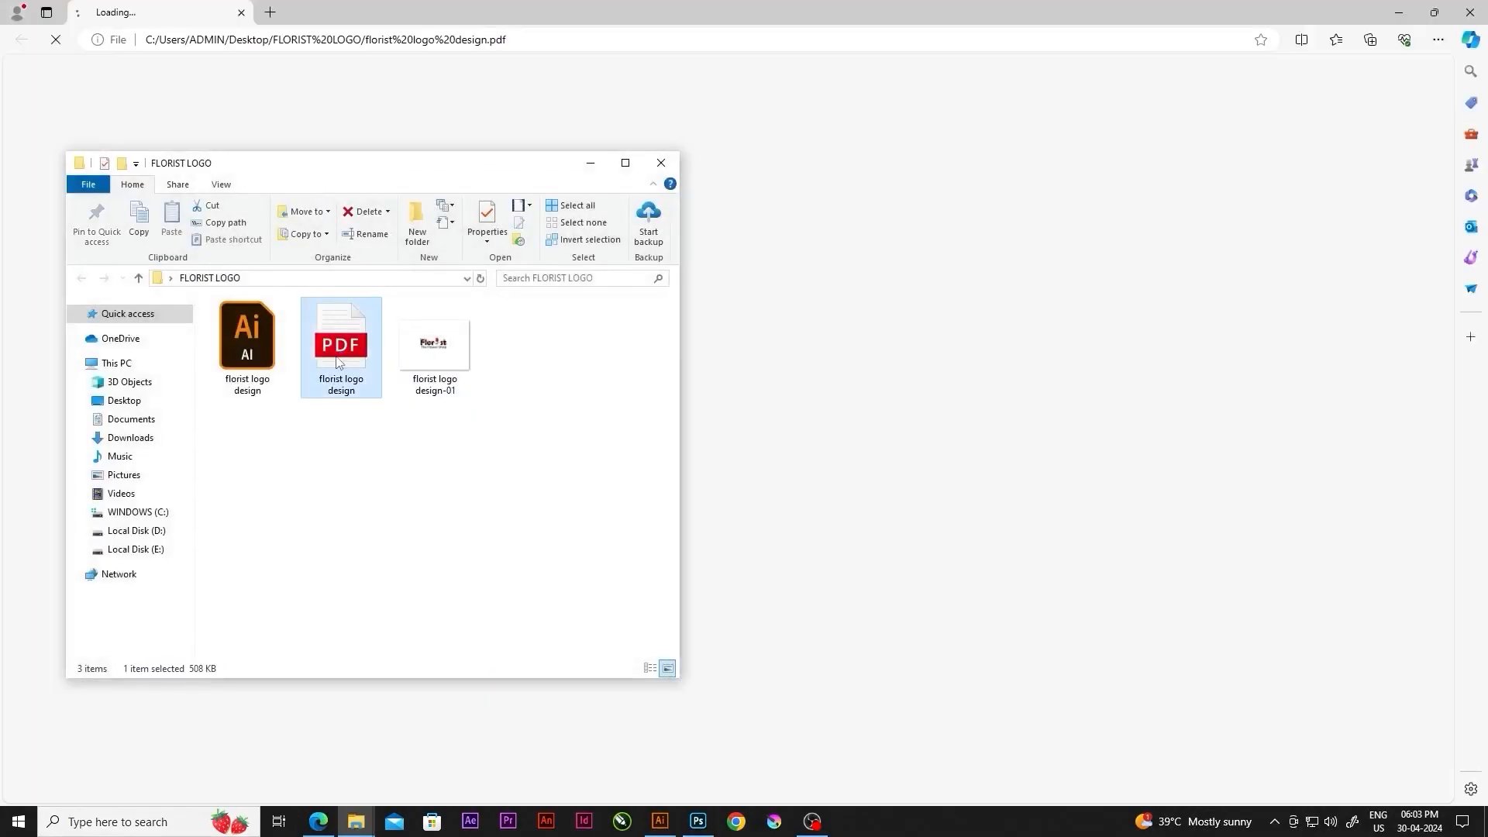